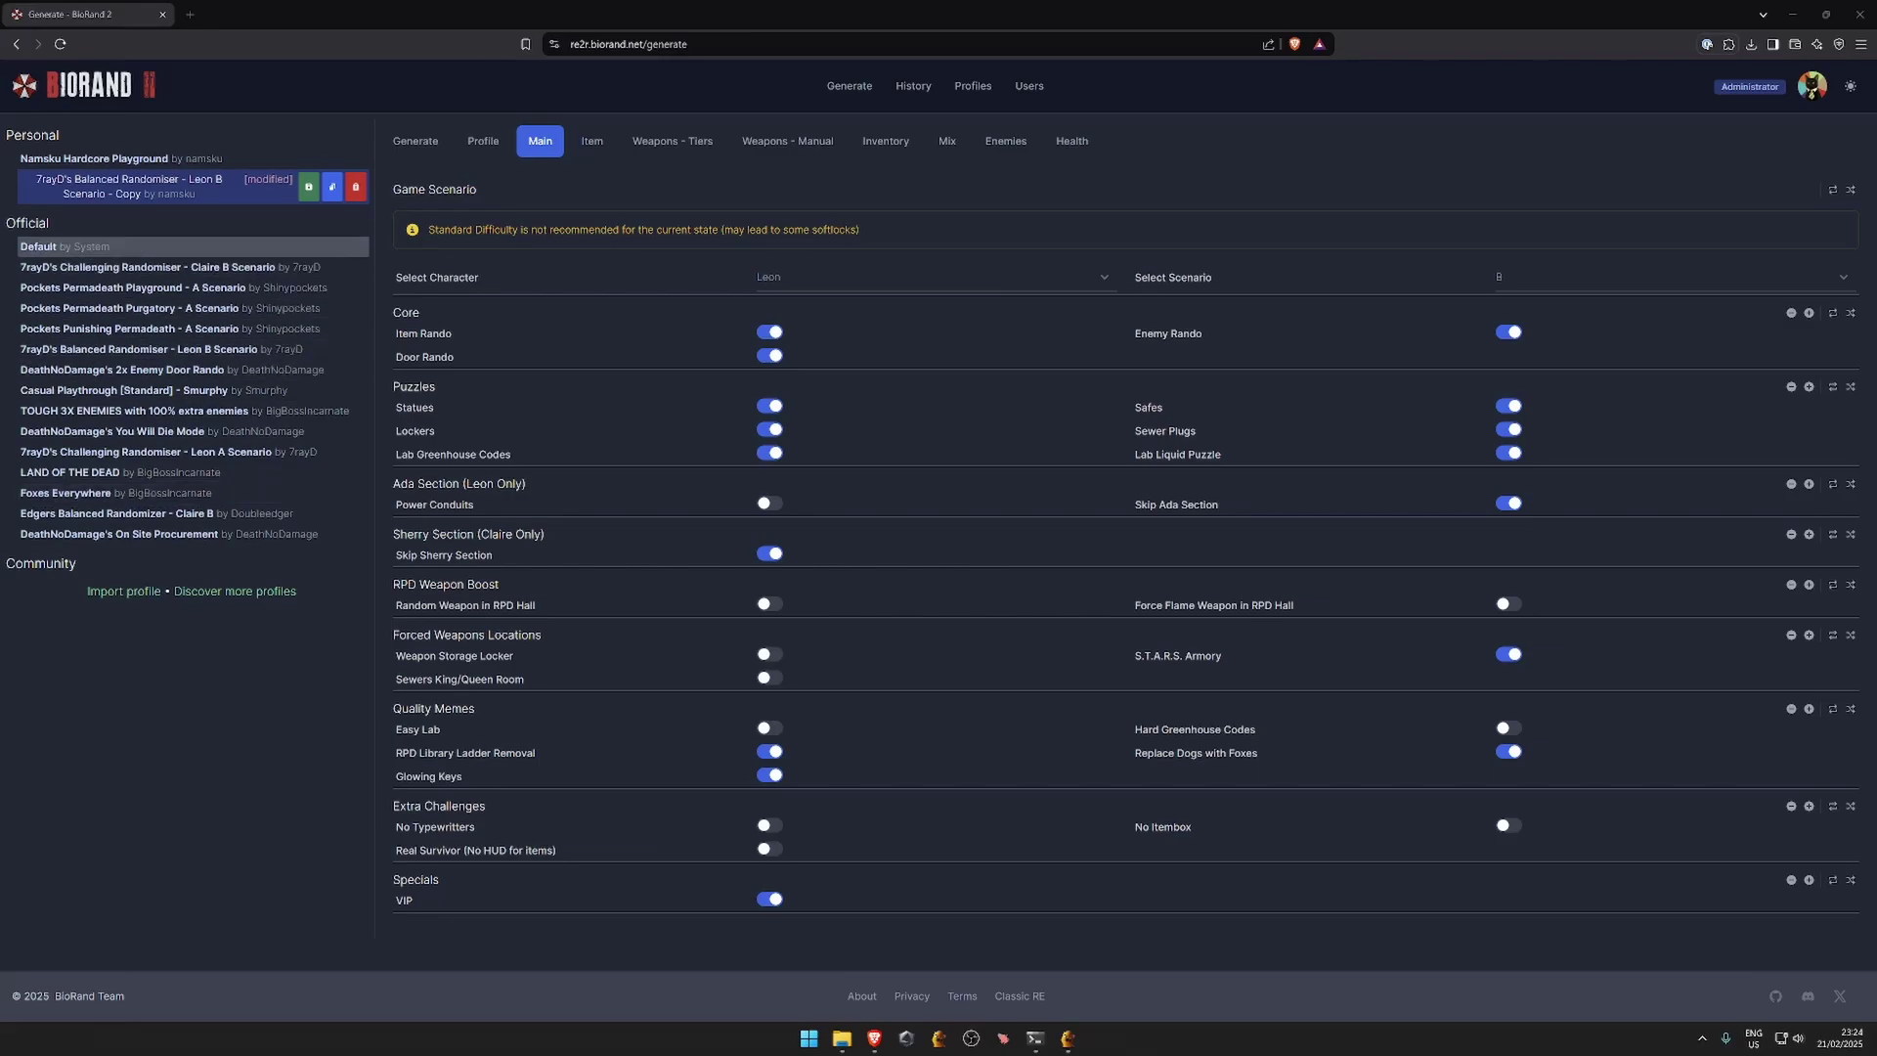
- Select the official Default profile, then look through the list of shared community profiles
left_click(98, 246)
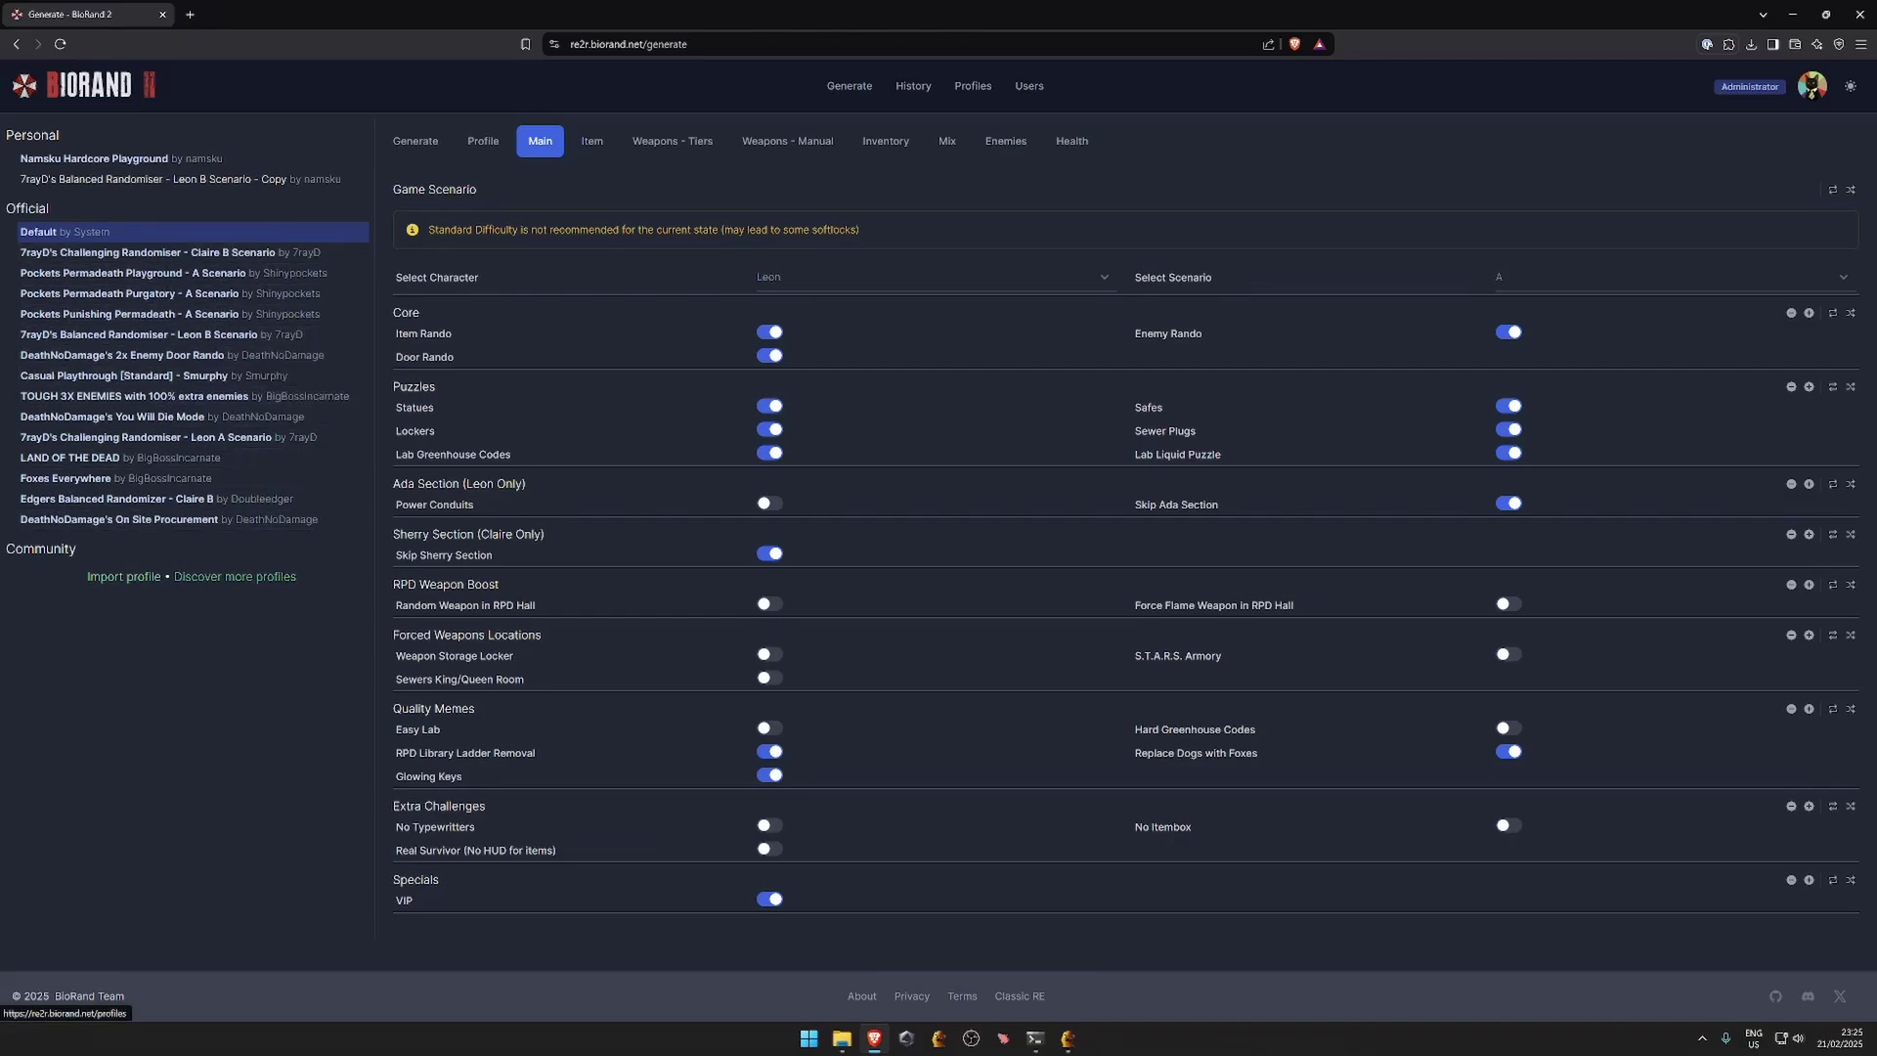
left_click(235, 576)
scroll(234, 576, "down", 4)
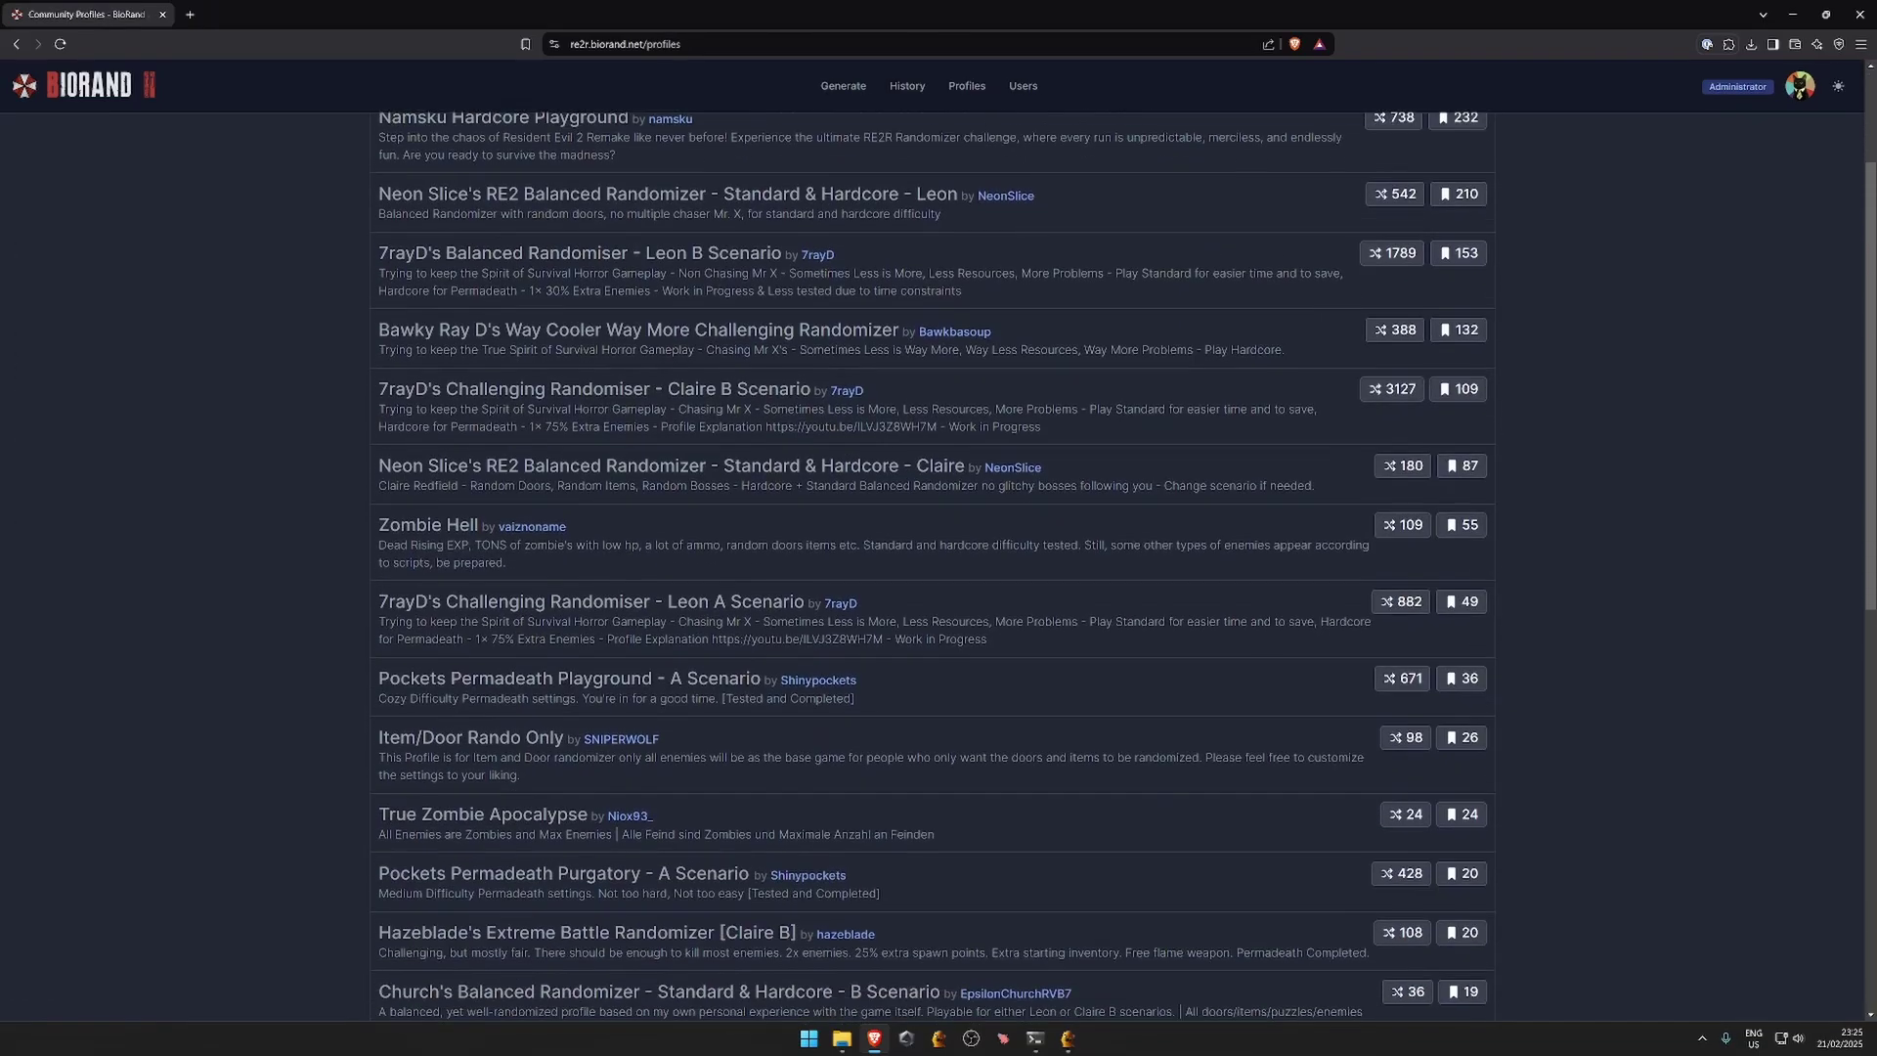
scroll(929, 567, "down", 8)
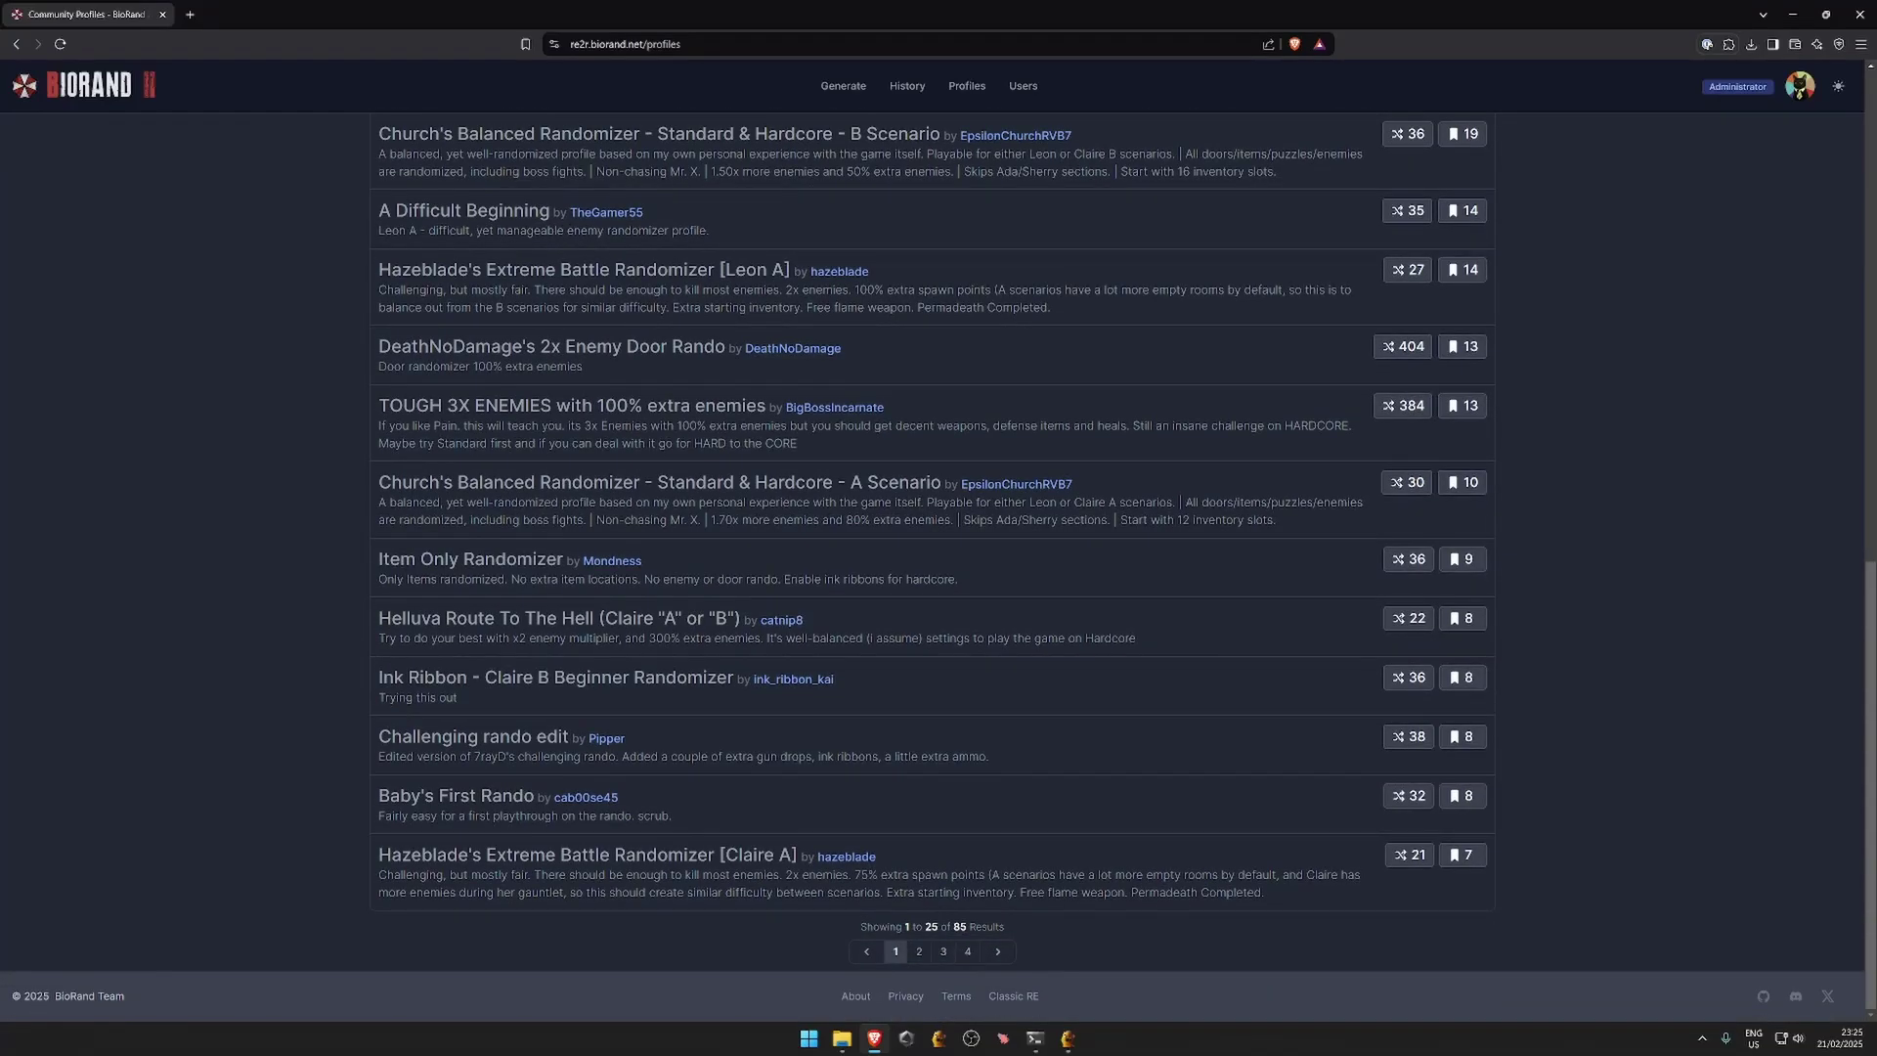
left_click_drag(954, 927, 976, 927)
scroll(928, 567, "up", 10)
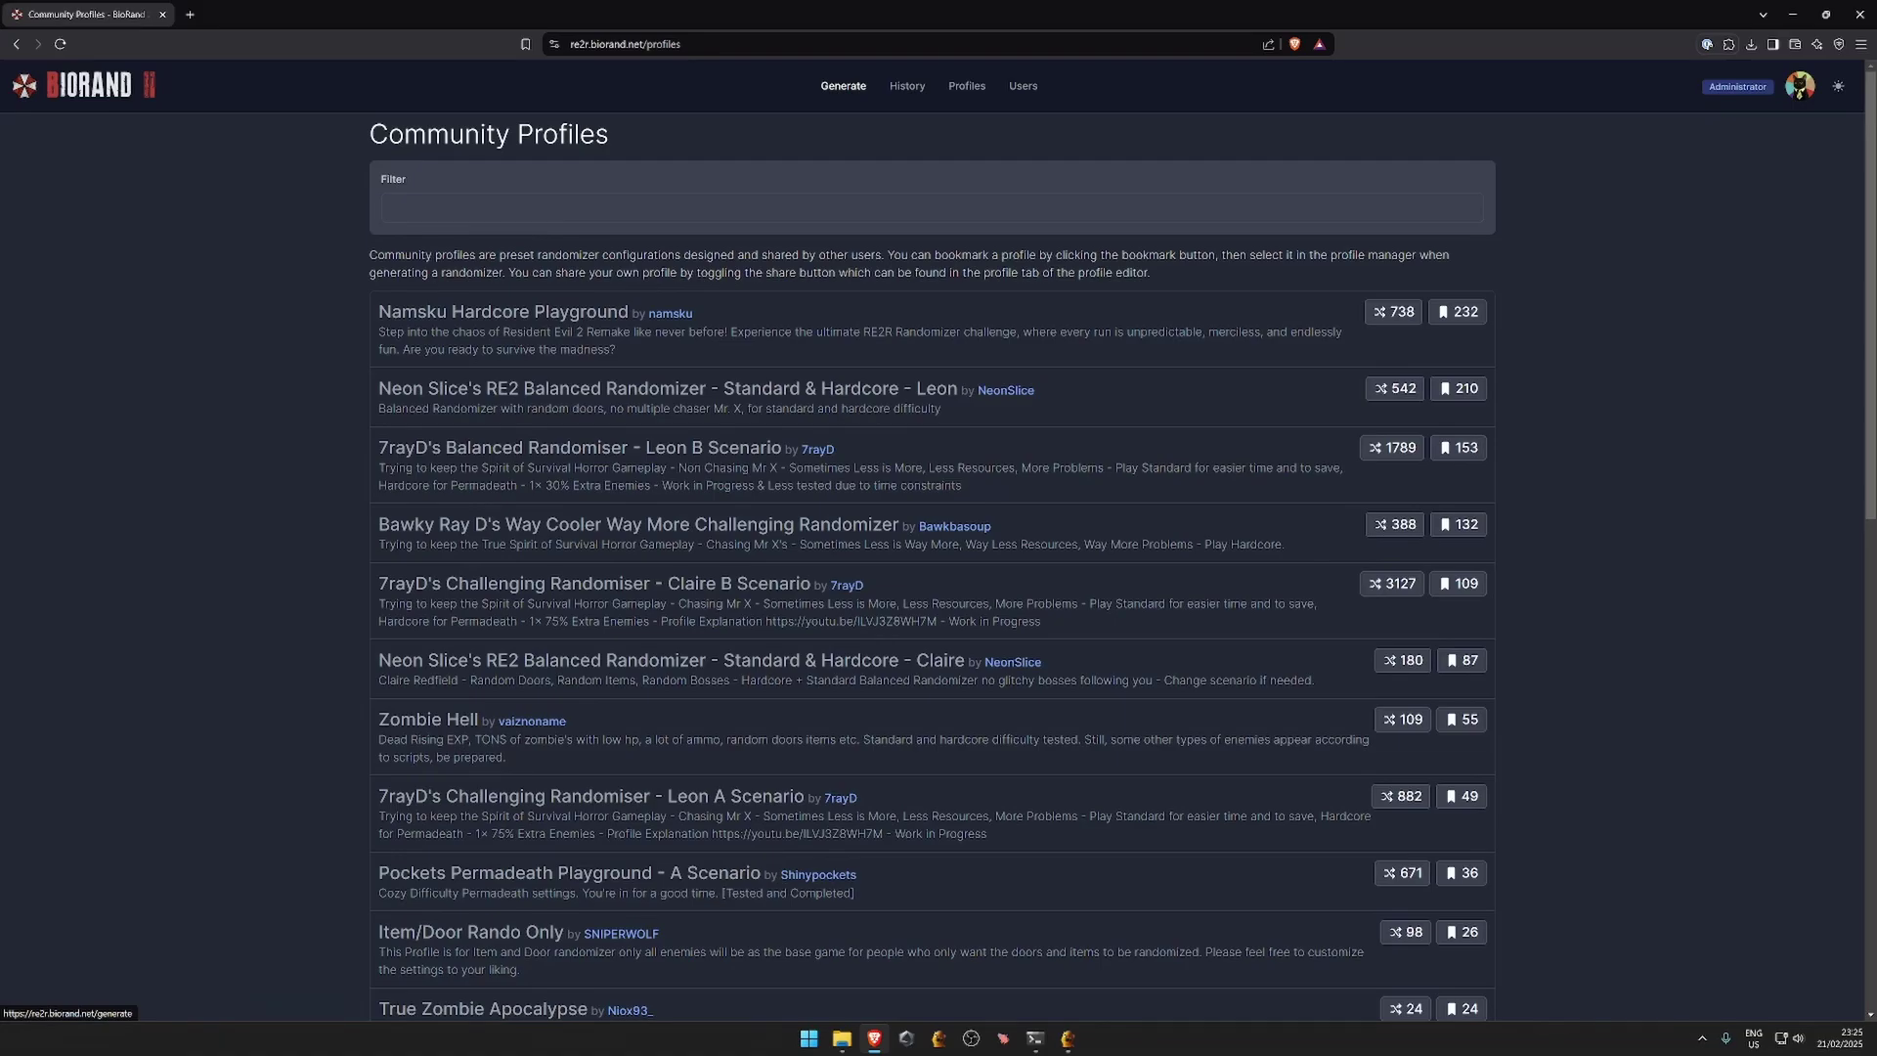
- Return to the generator for the Default profile and randomise the seed several times
left_click(843, 86)
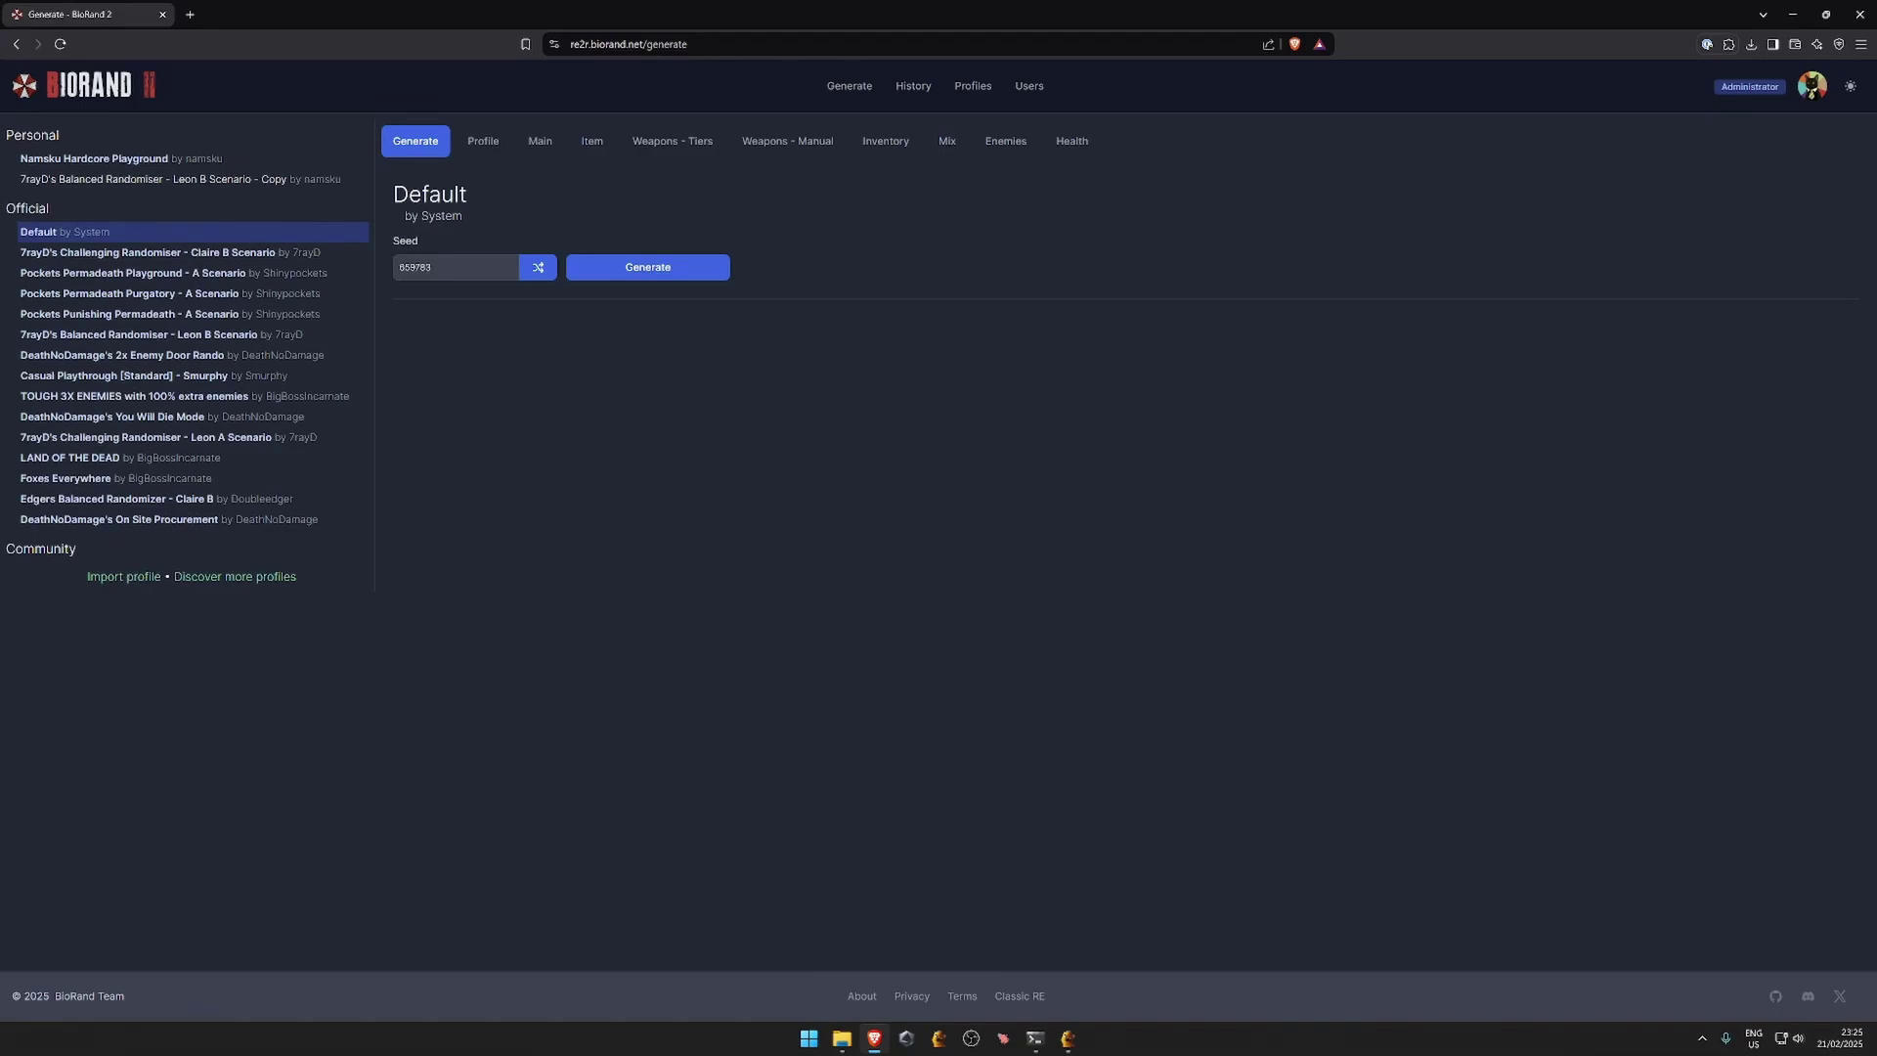
left_click(431, 267)
key("Tab")
key("Return")
key("Return")
key("Return")
key("Return")
- Review the available character and scenario choices in the main settings, keeping Leon and scenario A
left_click(539, 141)
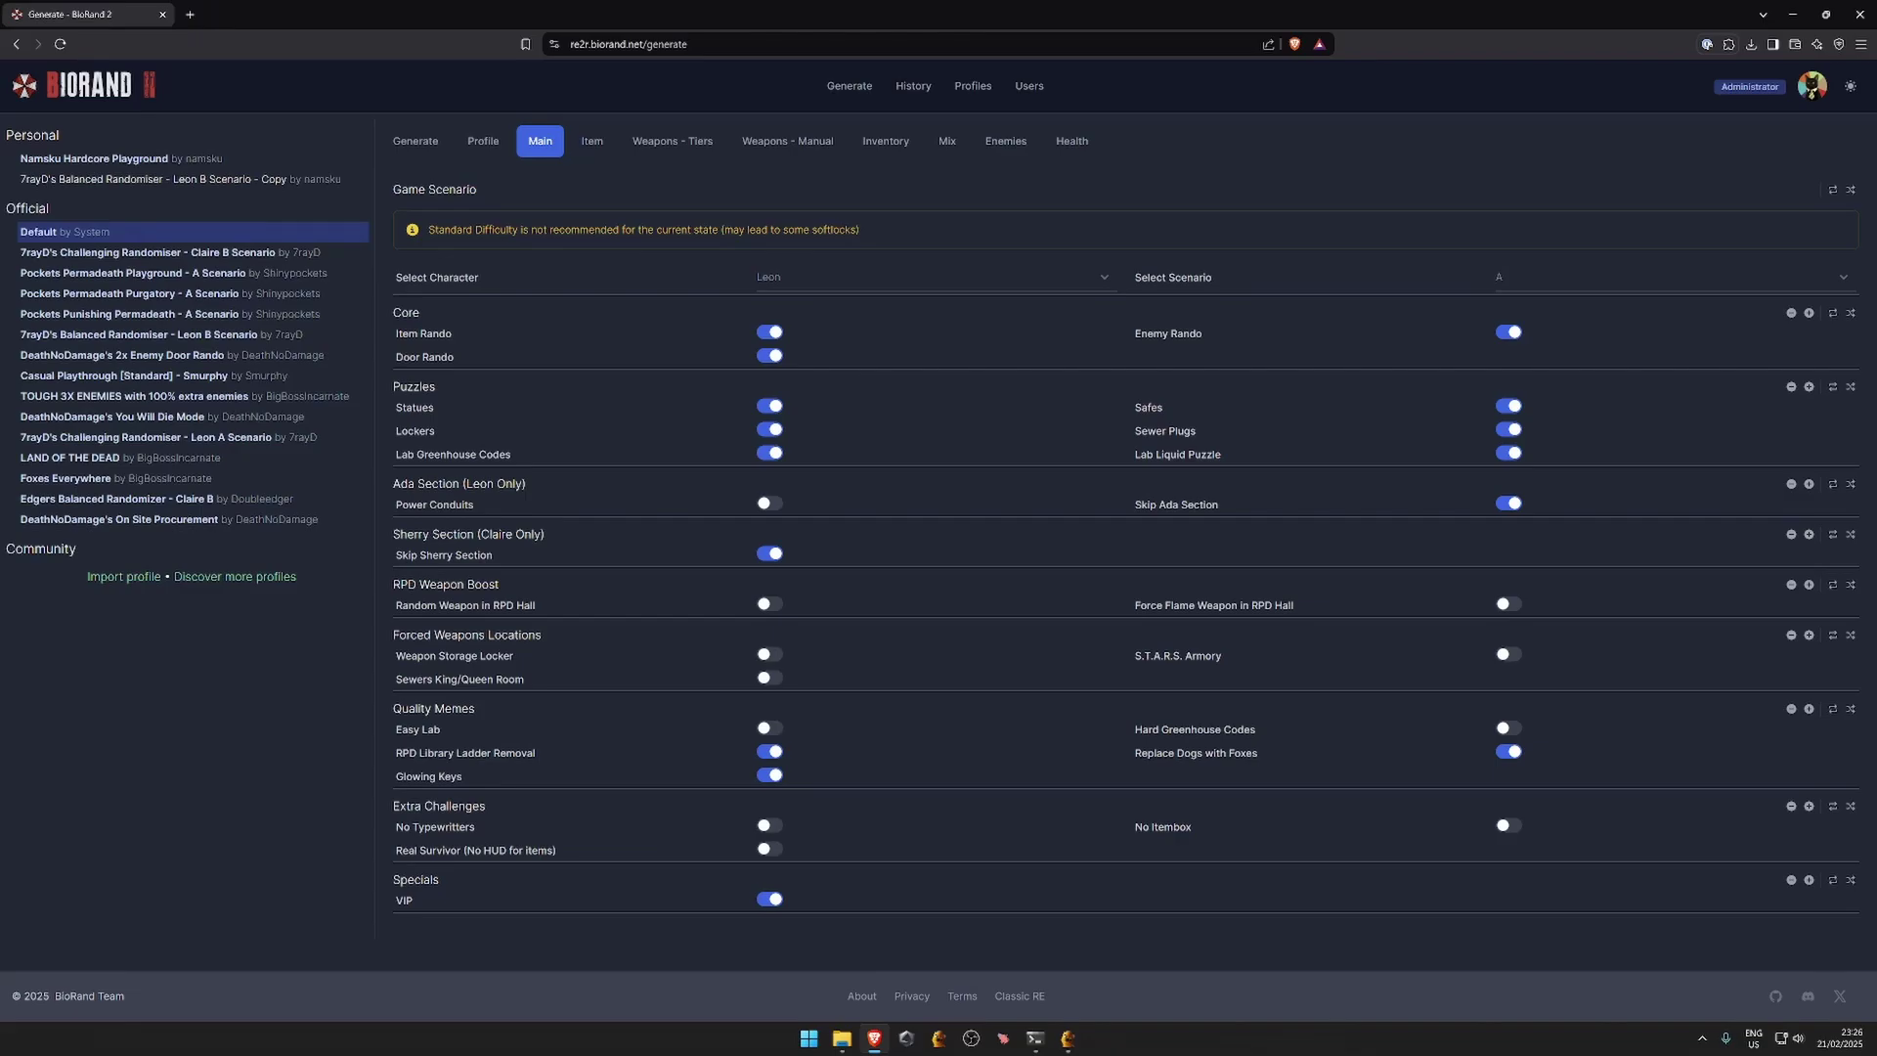
key("space")
key("Down")
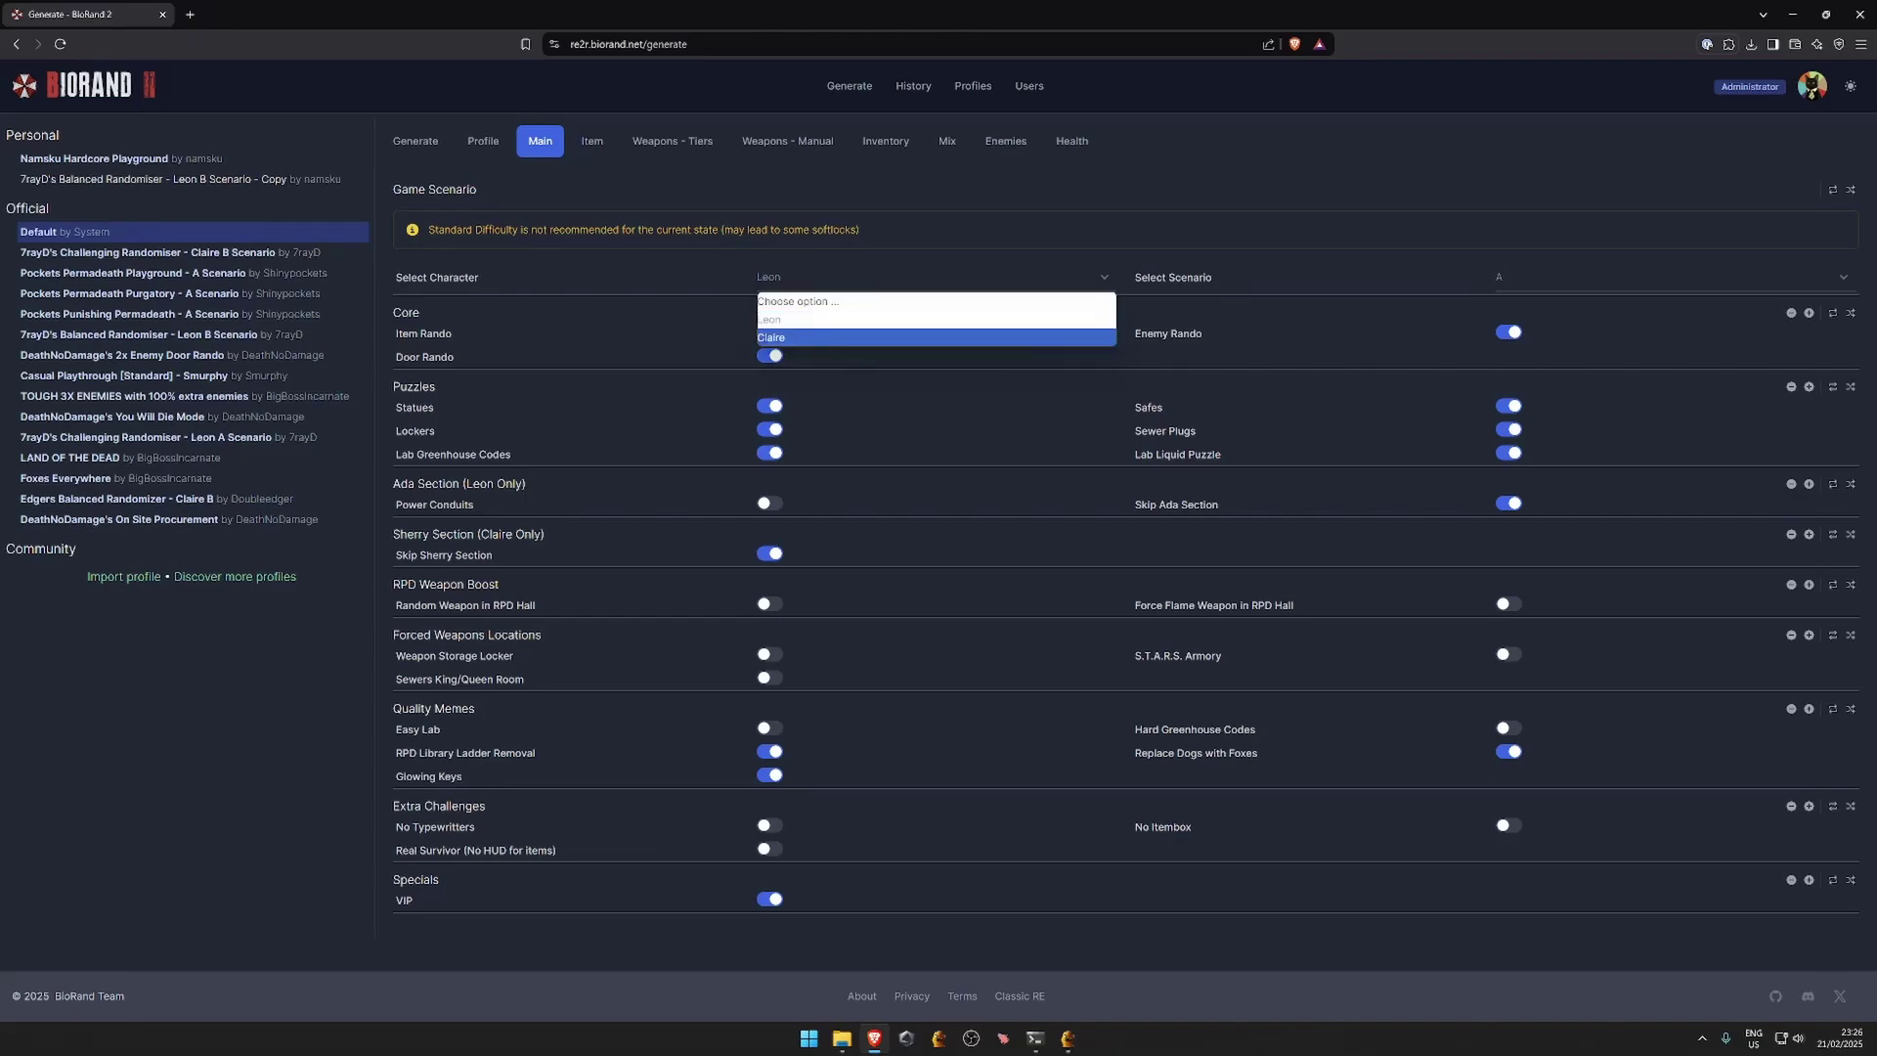
key("Up")
key("Escape")
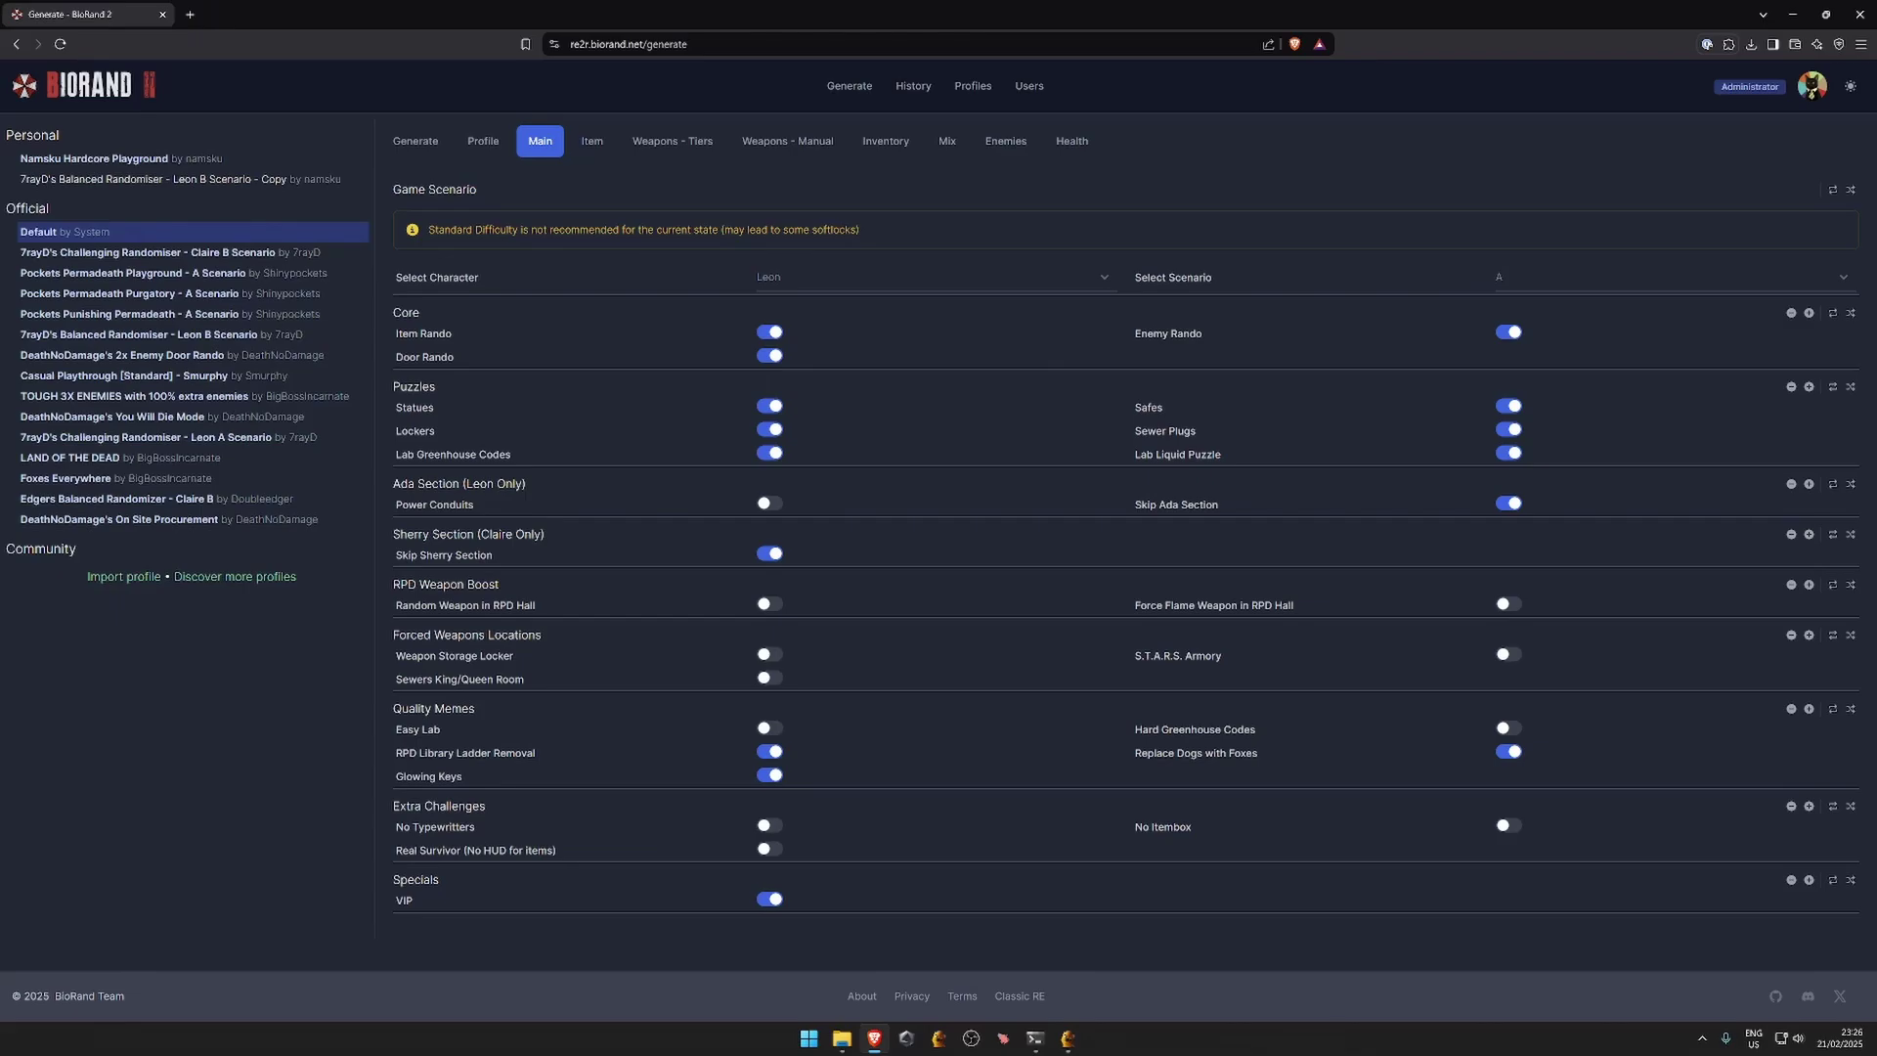
key("Tab")
key("space")
key("Down")
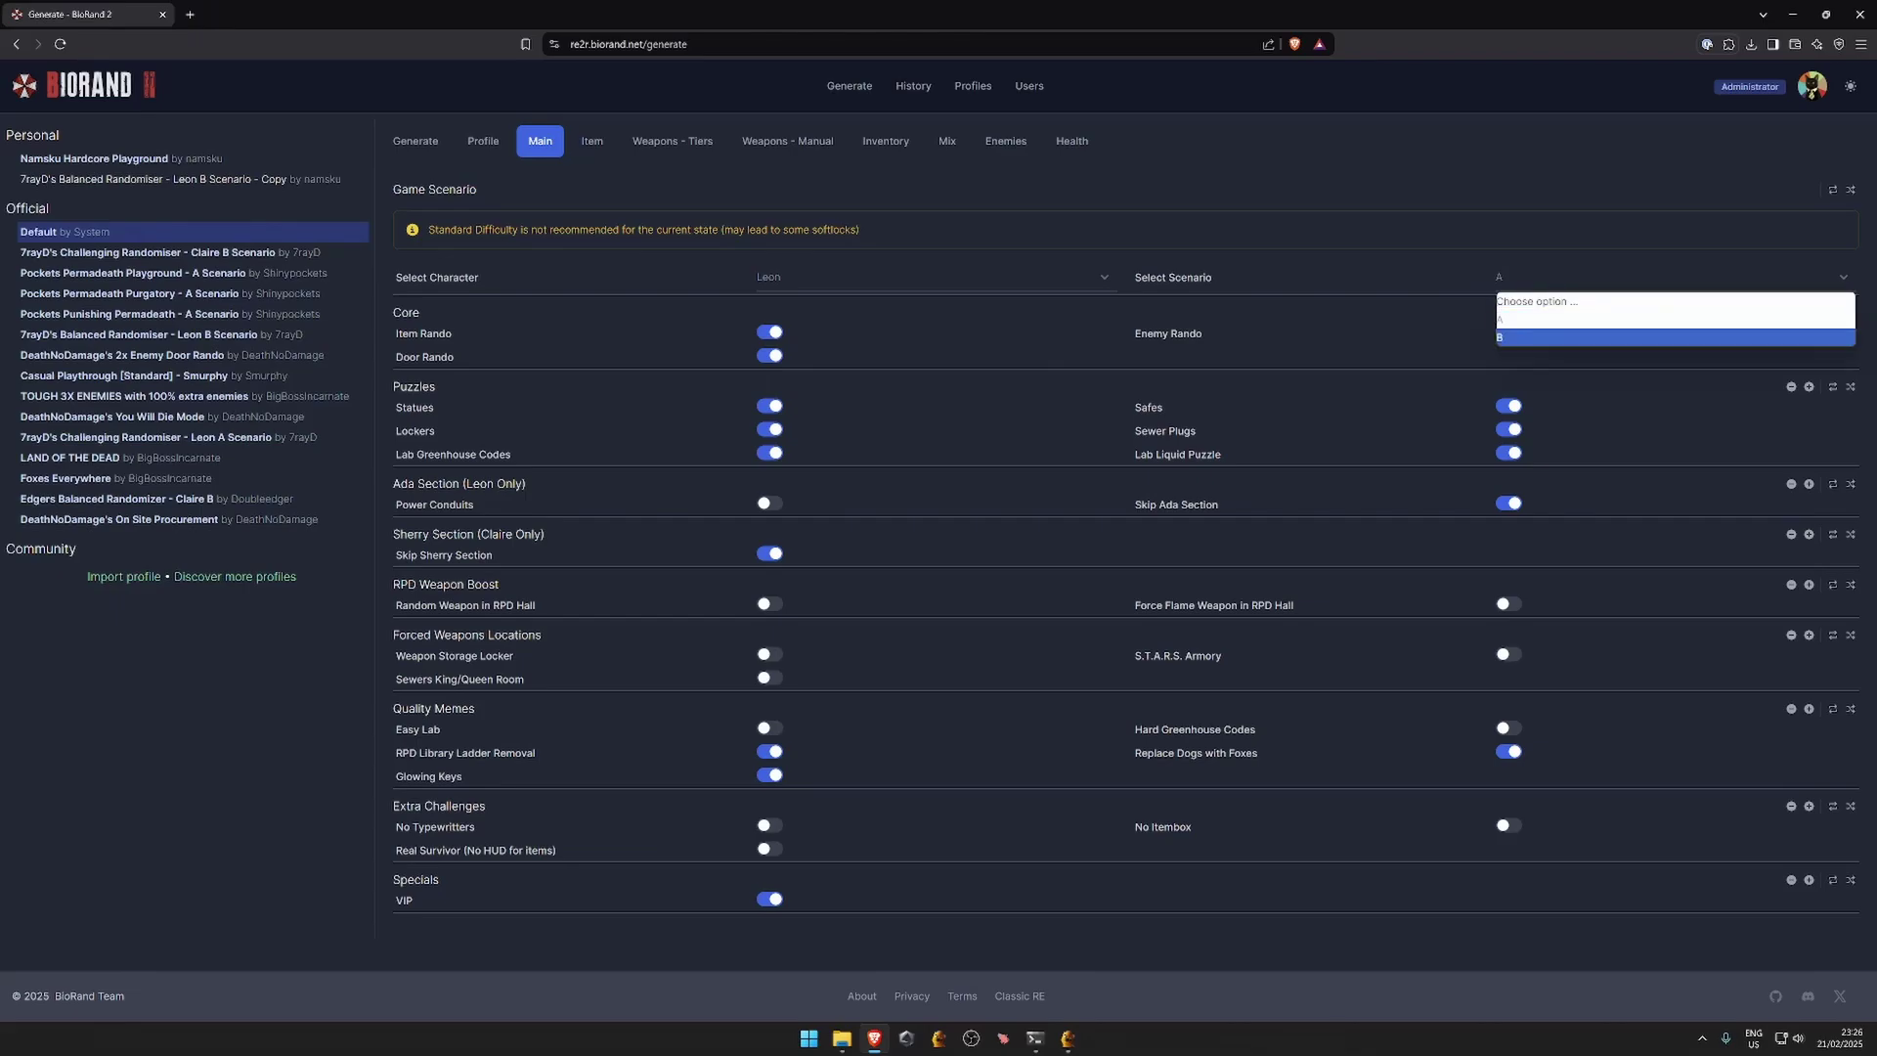
key("Up")
key("Escape")
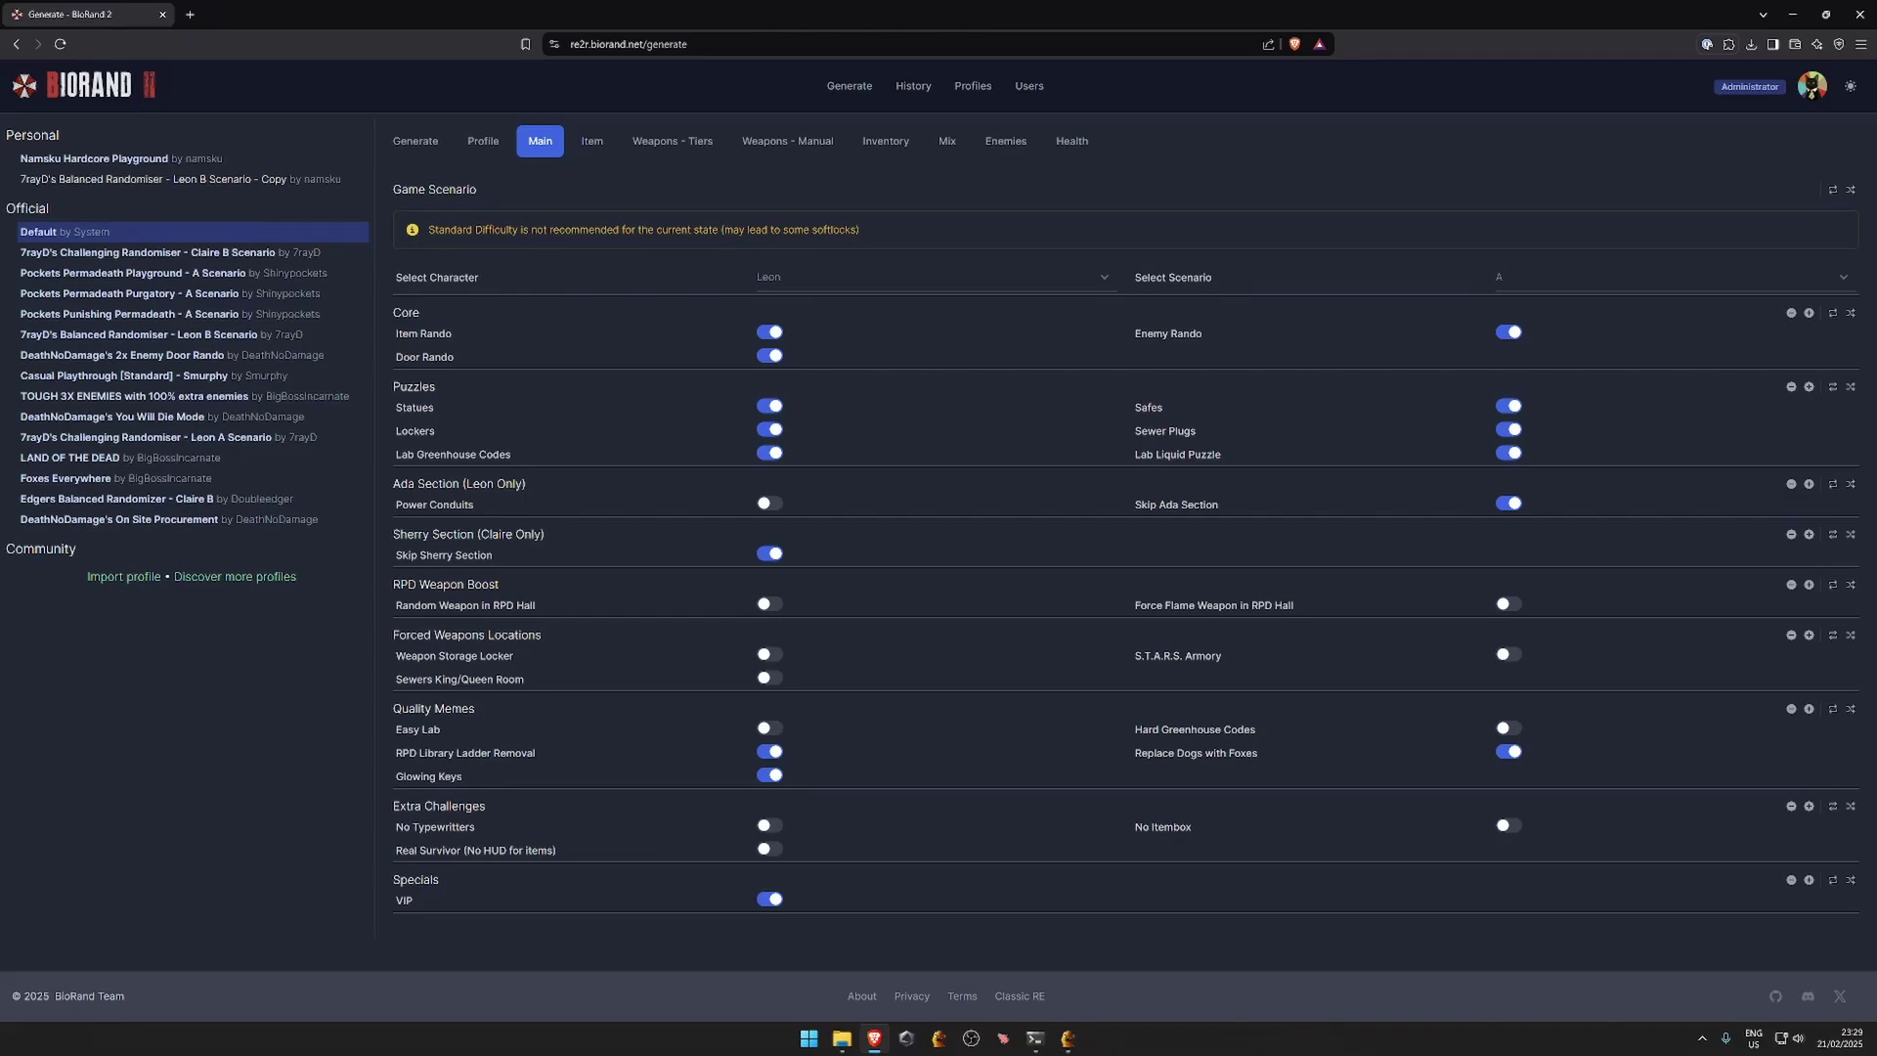
- Try switching Random Weapon in RPD Hall and Force Flame Weapon in RPD Hall on and off
mouse_move(424, 356)
mouse_move(1177, 454)
left_click(1509, 603)
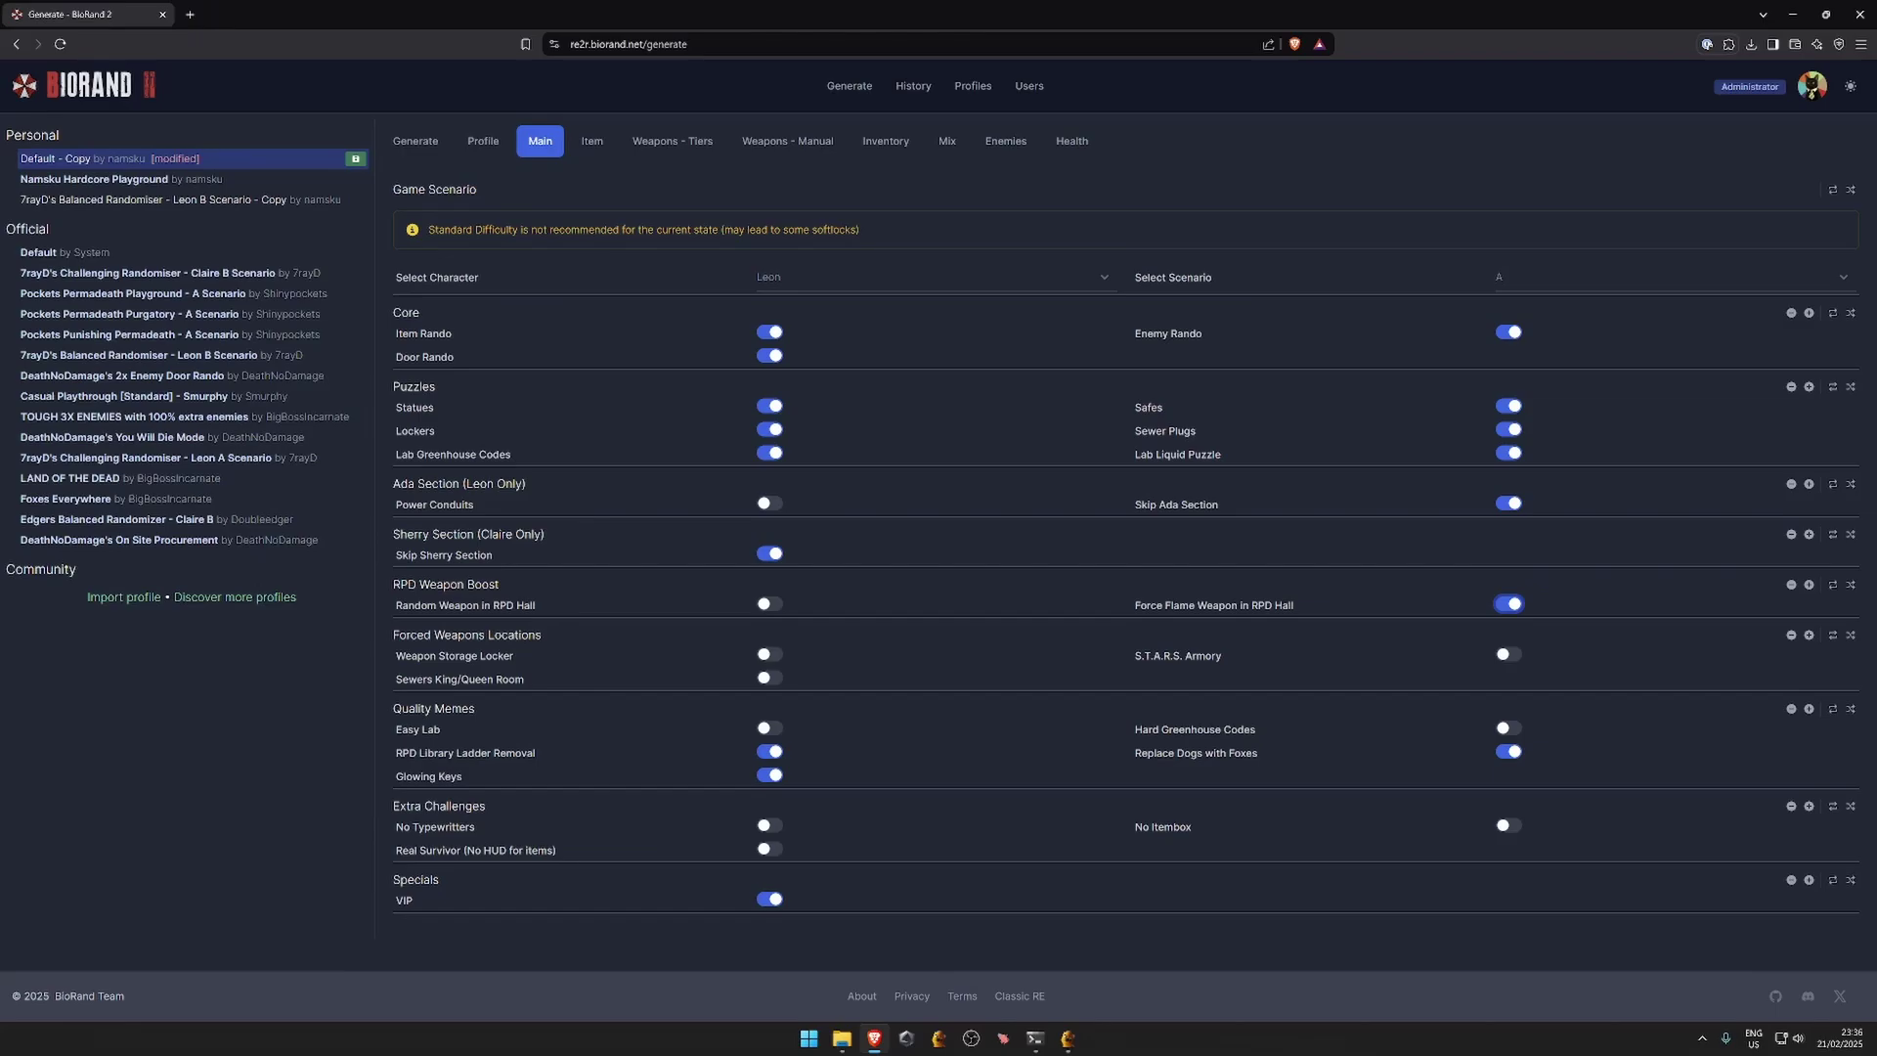
left_click(769, 604)
left_click(770, 603)
left_click(1509, 604)
left_click(769, 604)
key("space")
key("Tab")
key("space")
key("space")
- Try switching the Easy Lab option on and off under Quality Memes
mouse_move(418, 730)
left_click(769, 727)
key("space")
mouse_move(1195, 729)
mouse_move(1196, 753)
mouse_move(435, 827)
- Open the item settings and set Knife Minimum Durability to 0.26
left_click(592, 141)
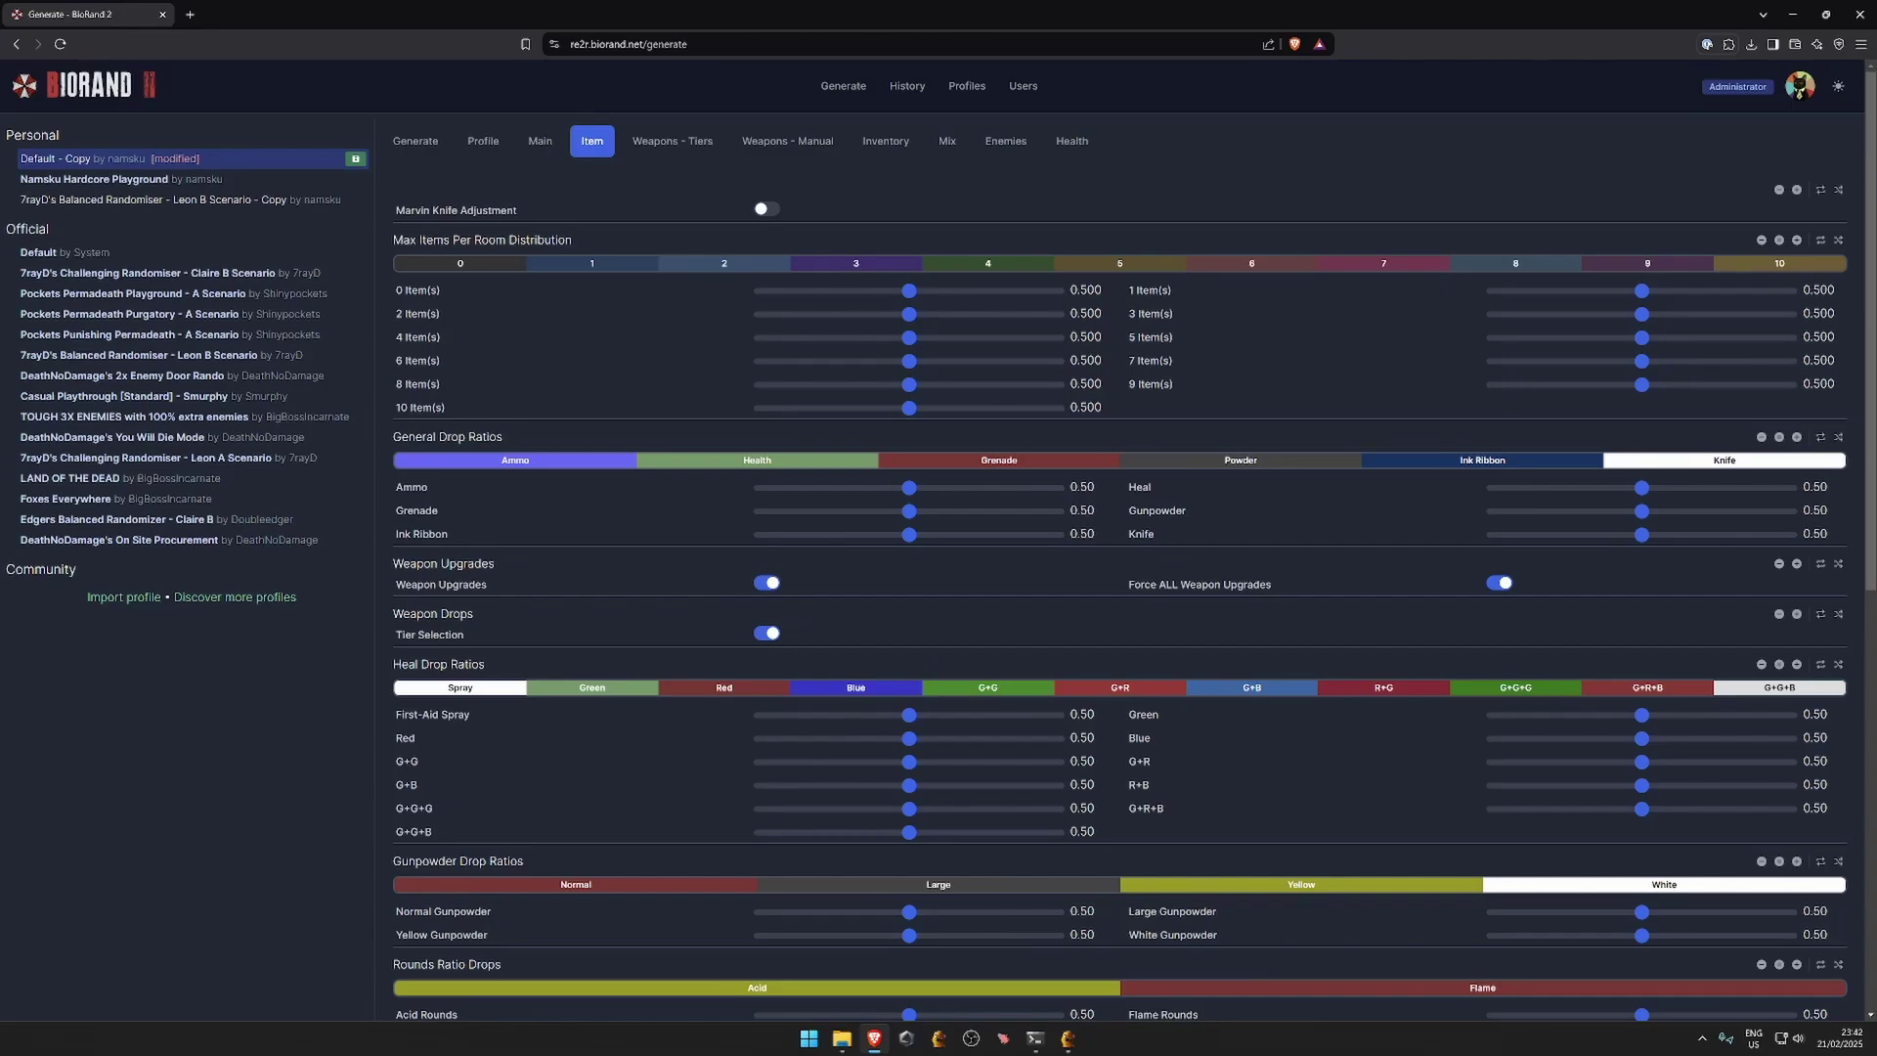
scroll(1120, 567, "down", 8)
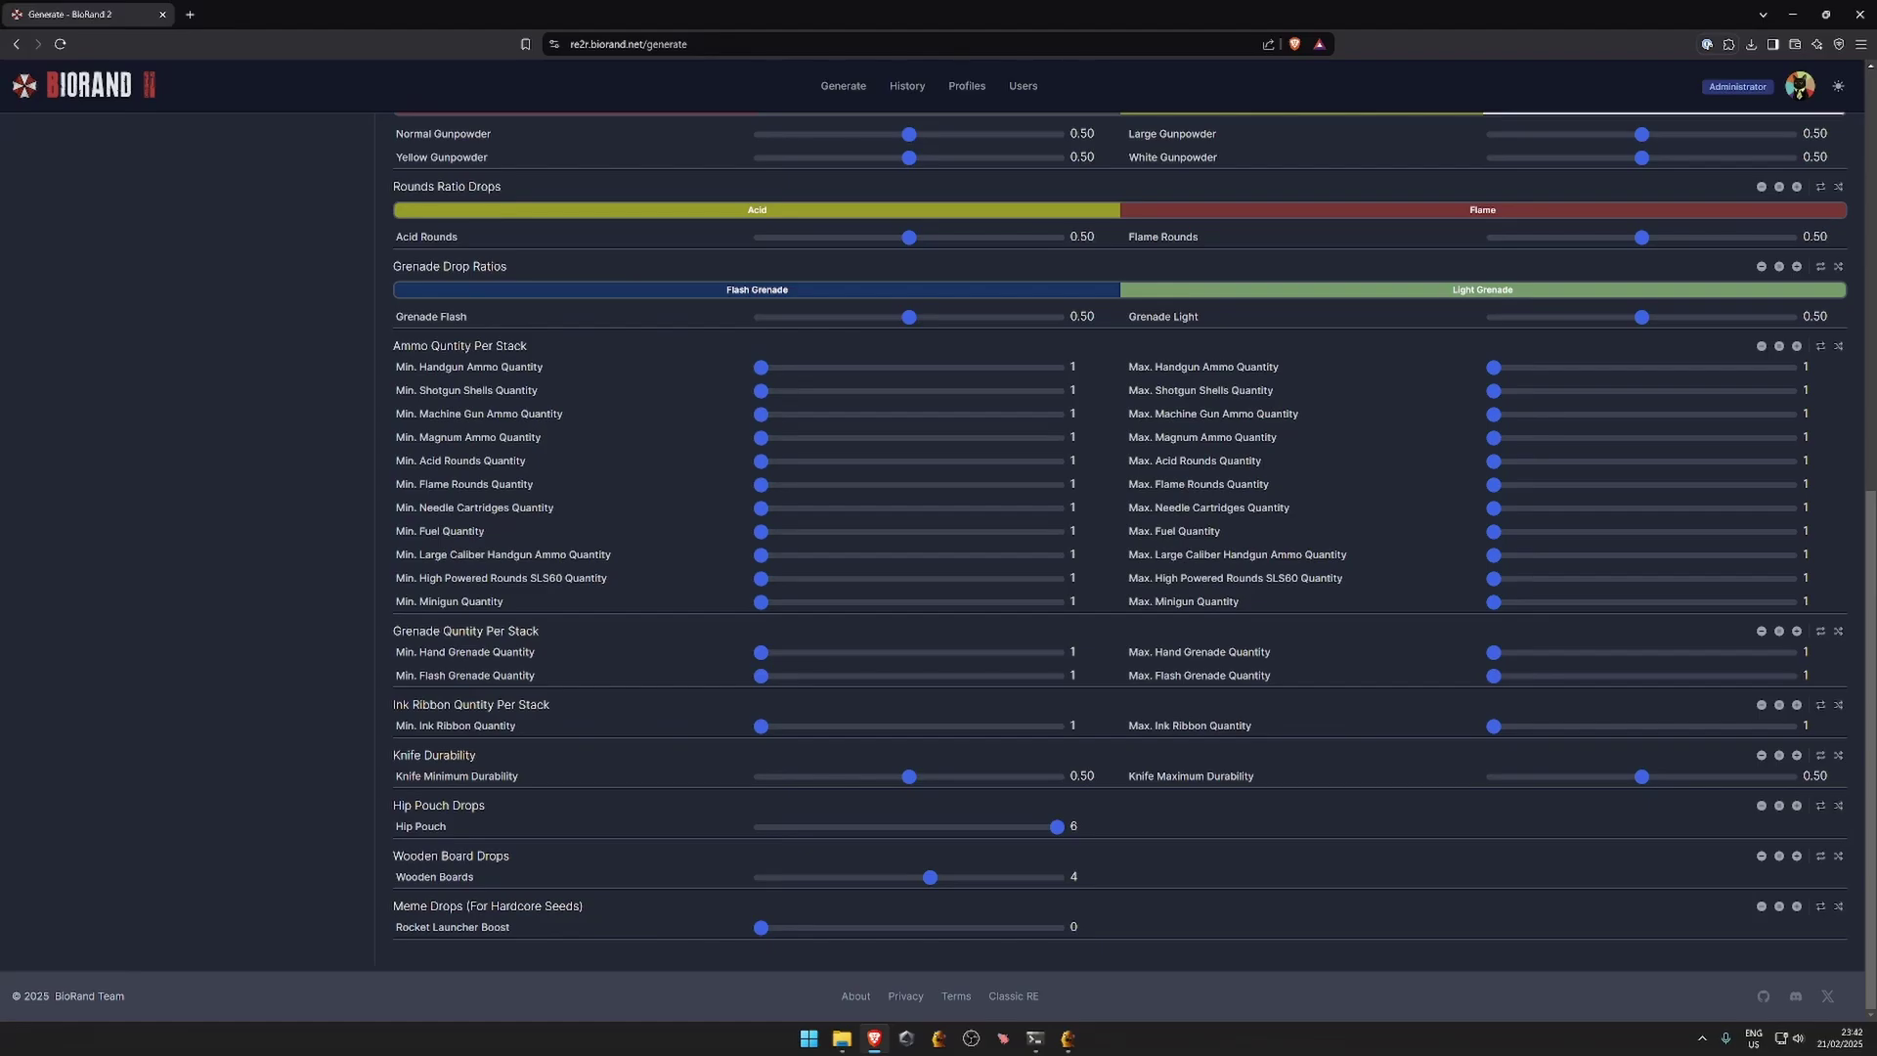
left_click_drag(906, 776, 838, 776)
left_click_drag(838, 777, 835, 776)
- Set the general drop ratios to Ammo 1.00, Grenade 0.17, Ink Ribbon 0.17, Heal 0.15, Gunpowder 0.20 and Knife 0.13
scroll(1121, 567, "up", 20)
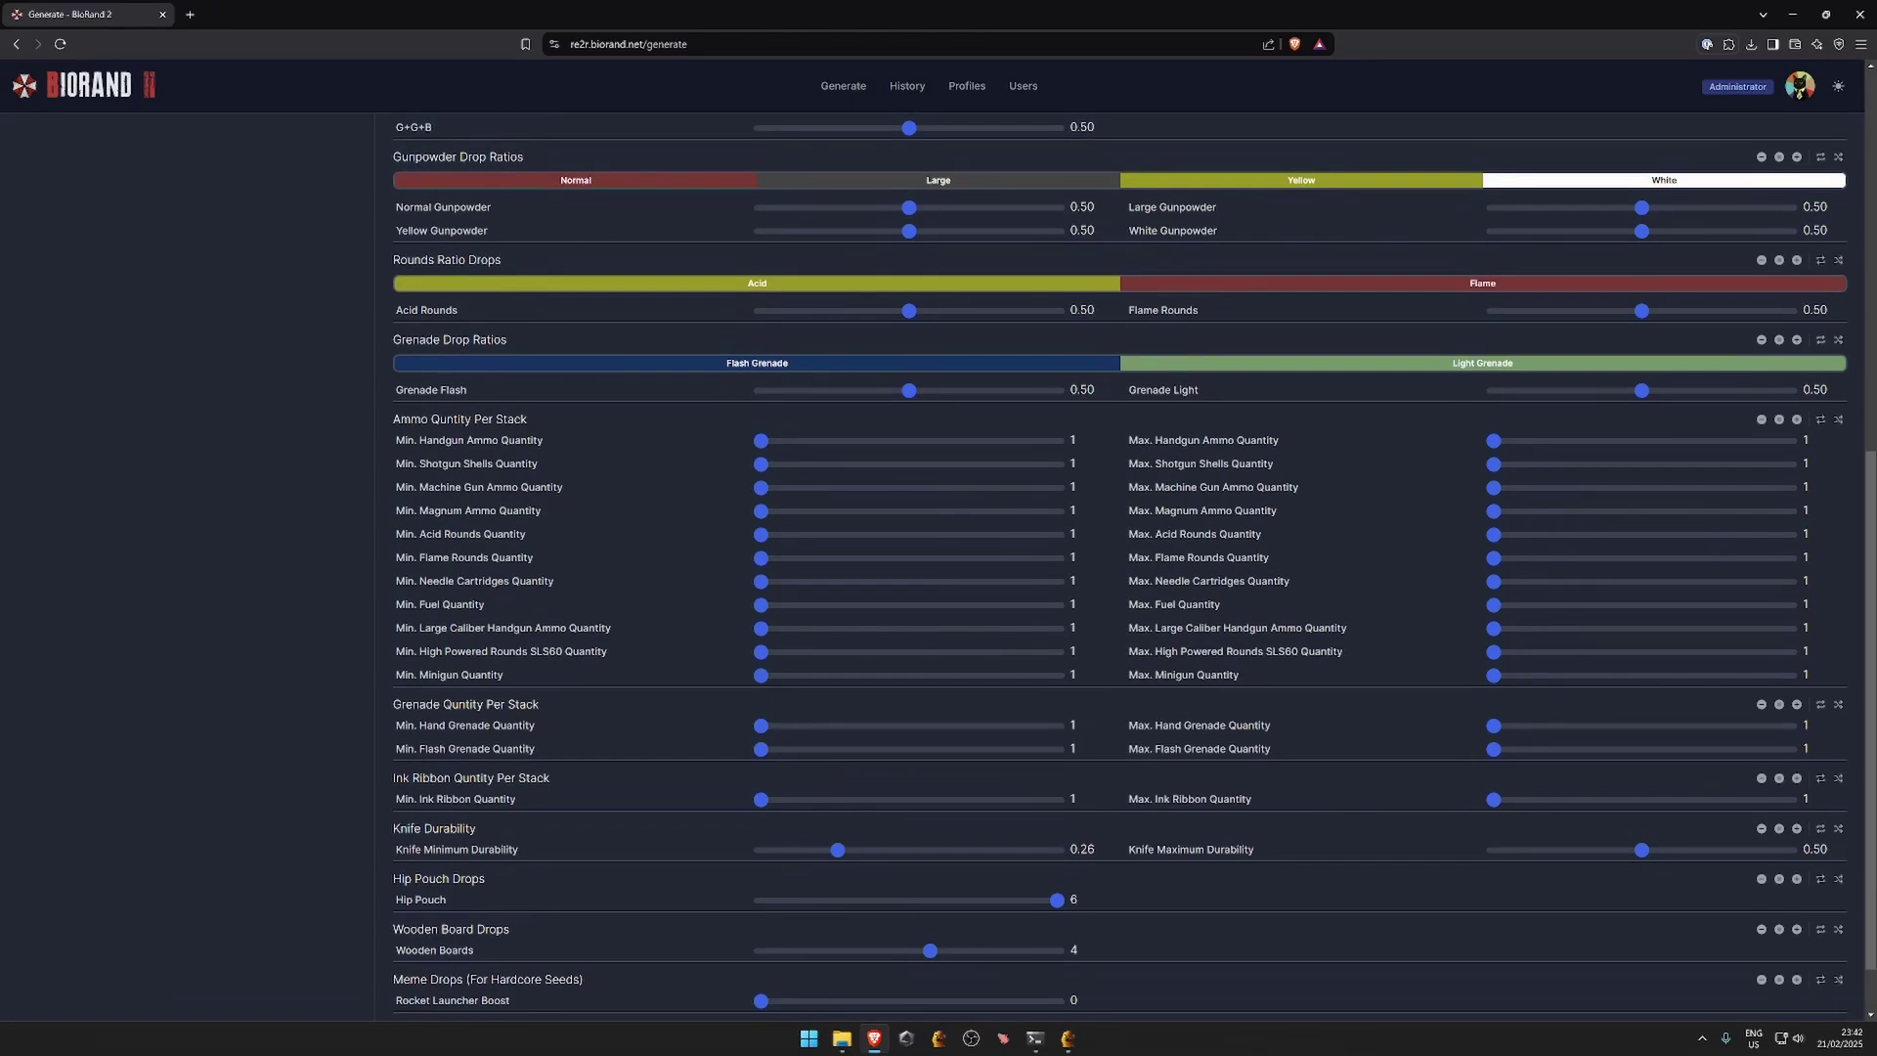
scroll(1121, 567, "down", 5)
scroll(1121, 567, "down", 3)
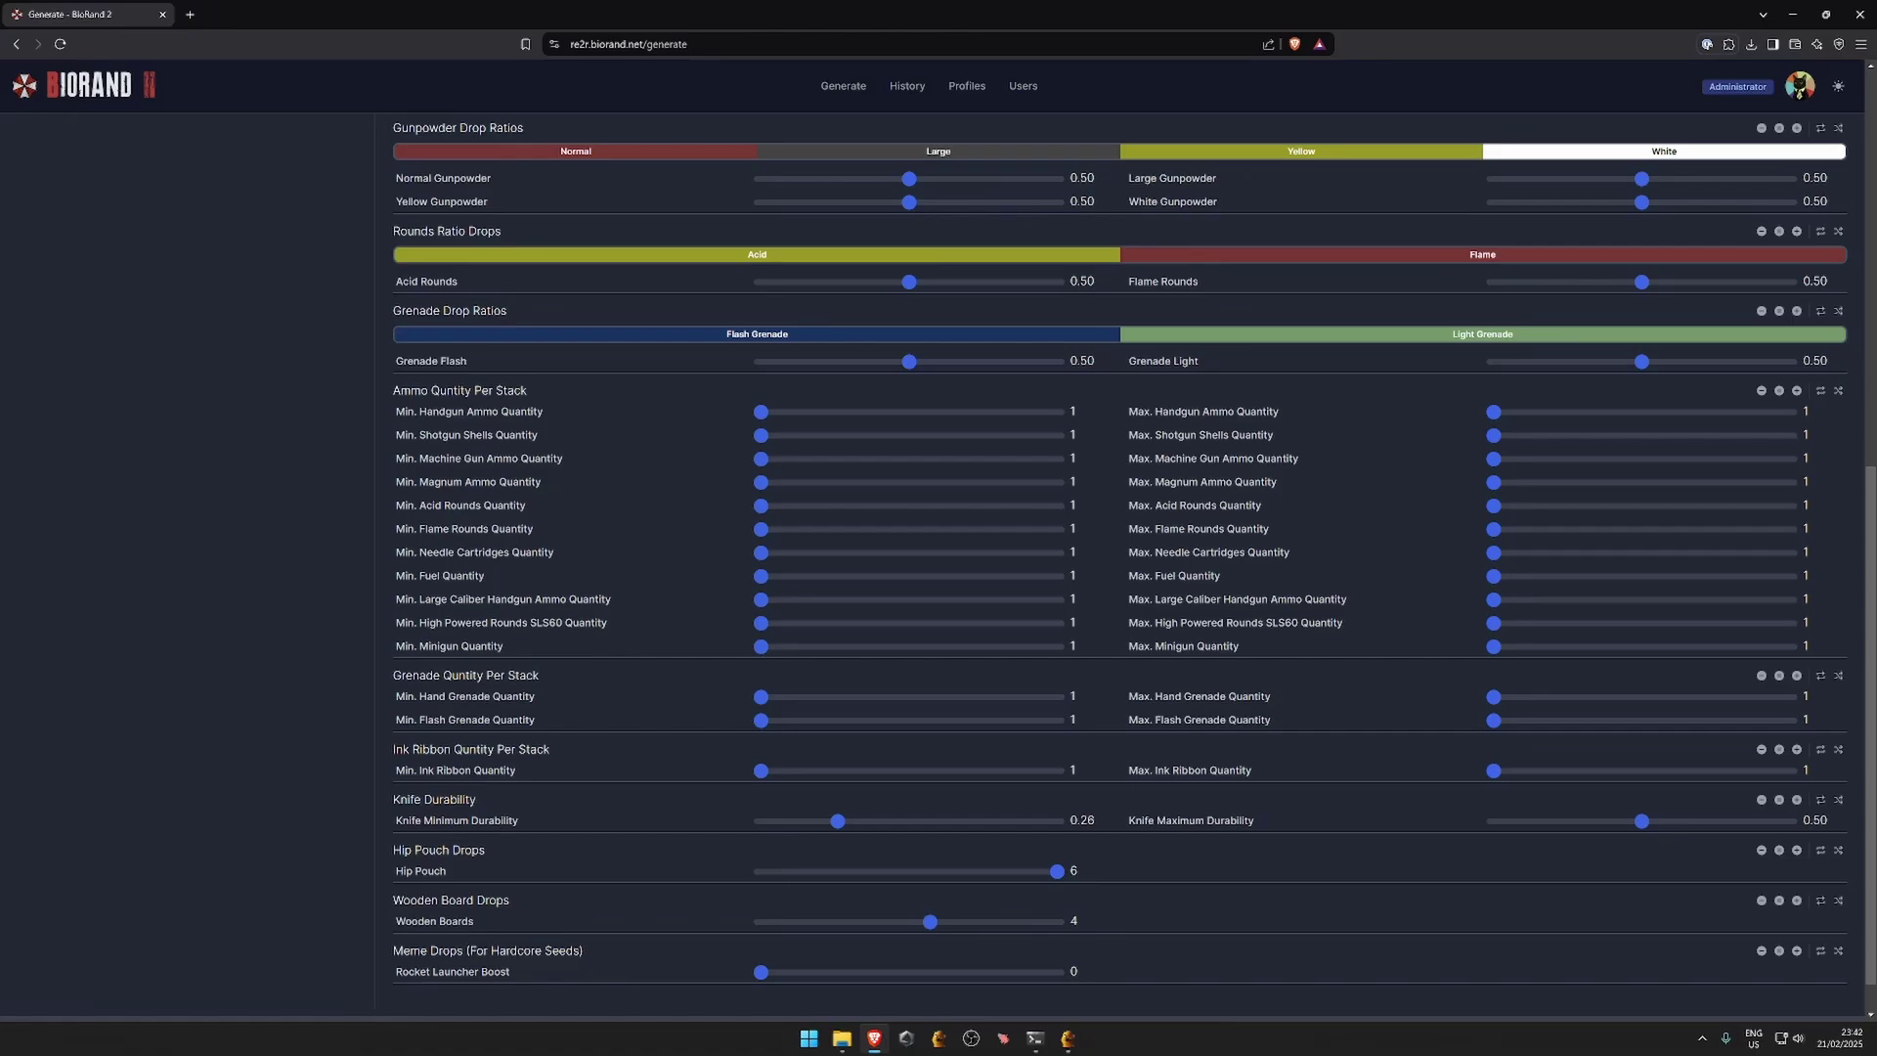
scroll(1121, 567, "up", 8)
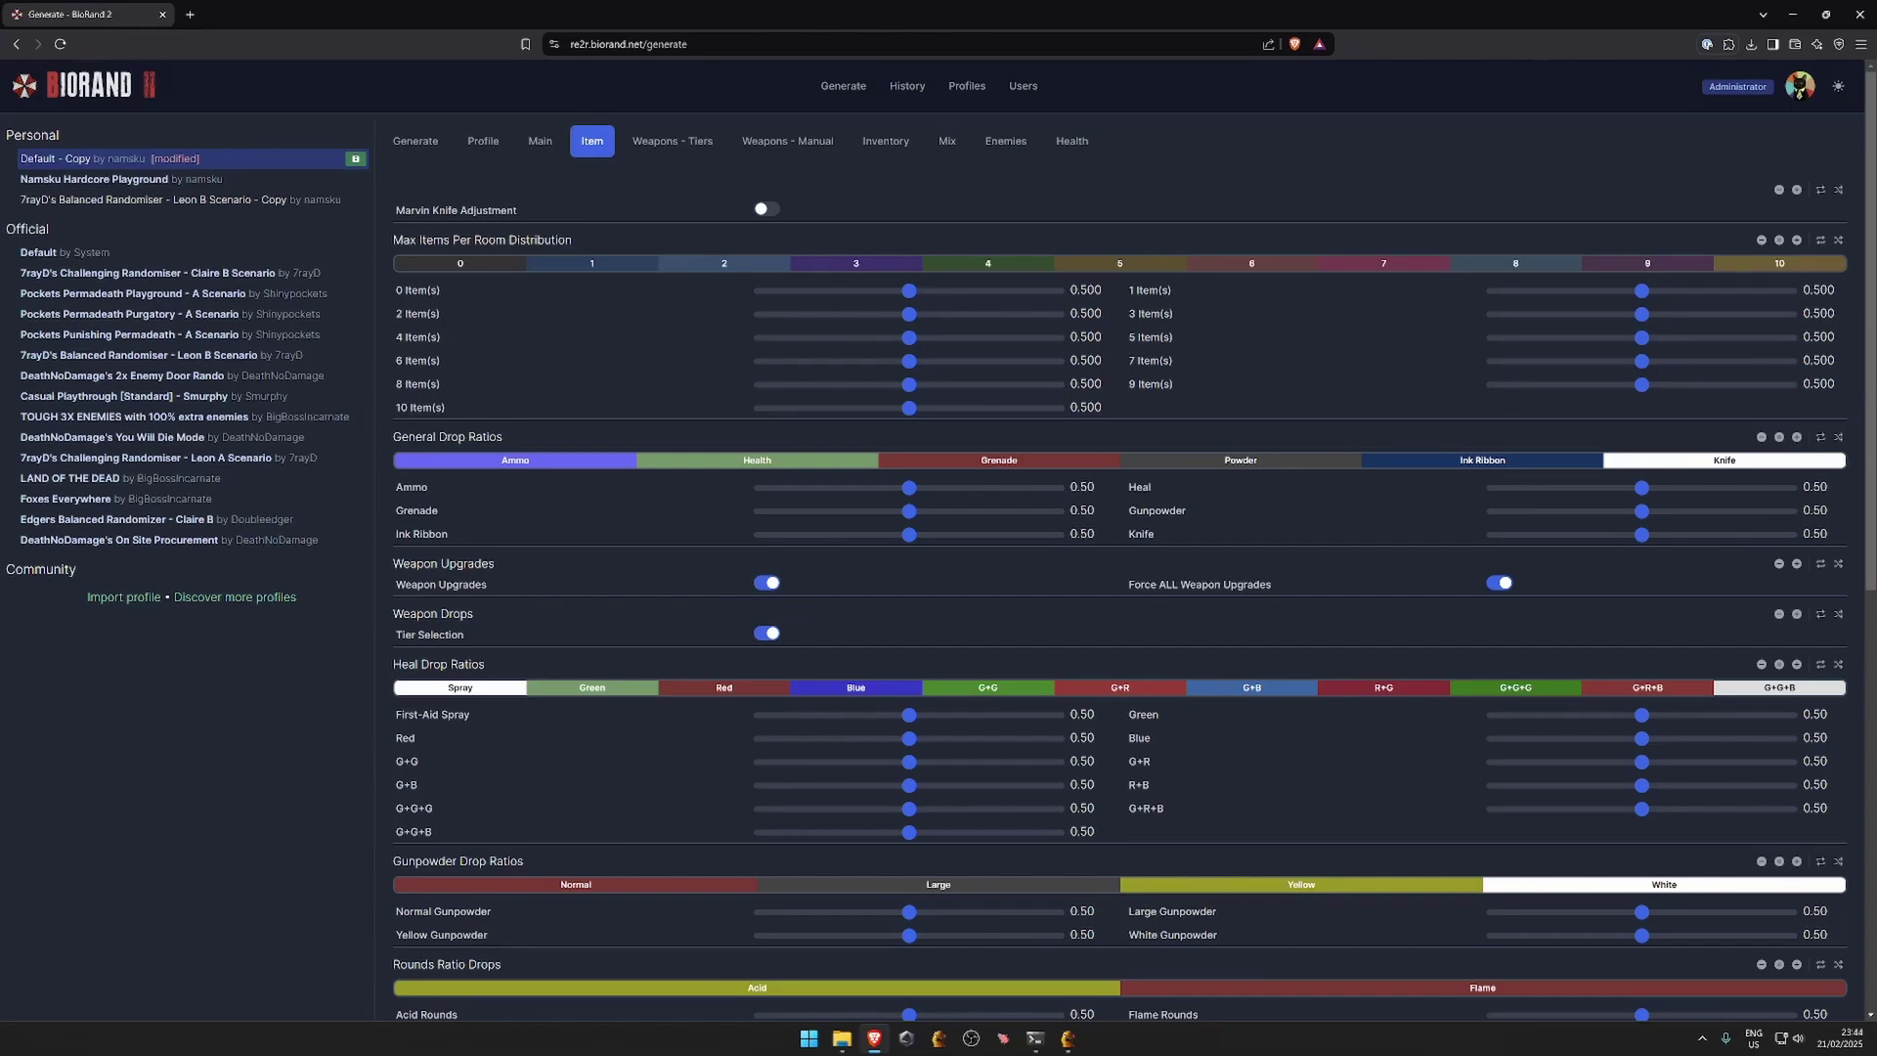
scroll(1120, 587, "down", 1)
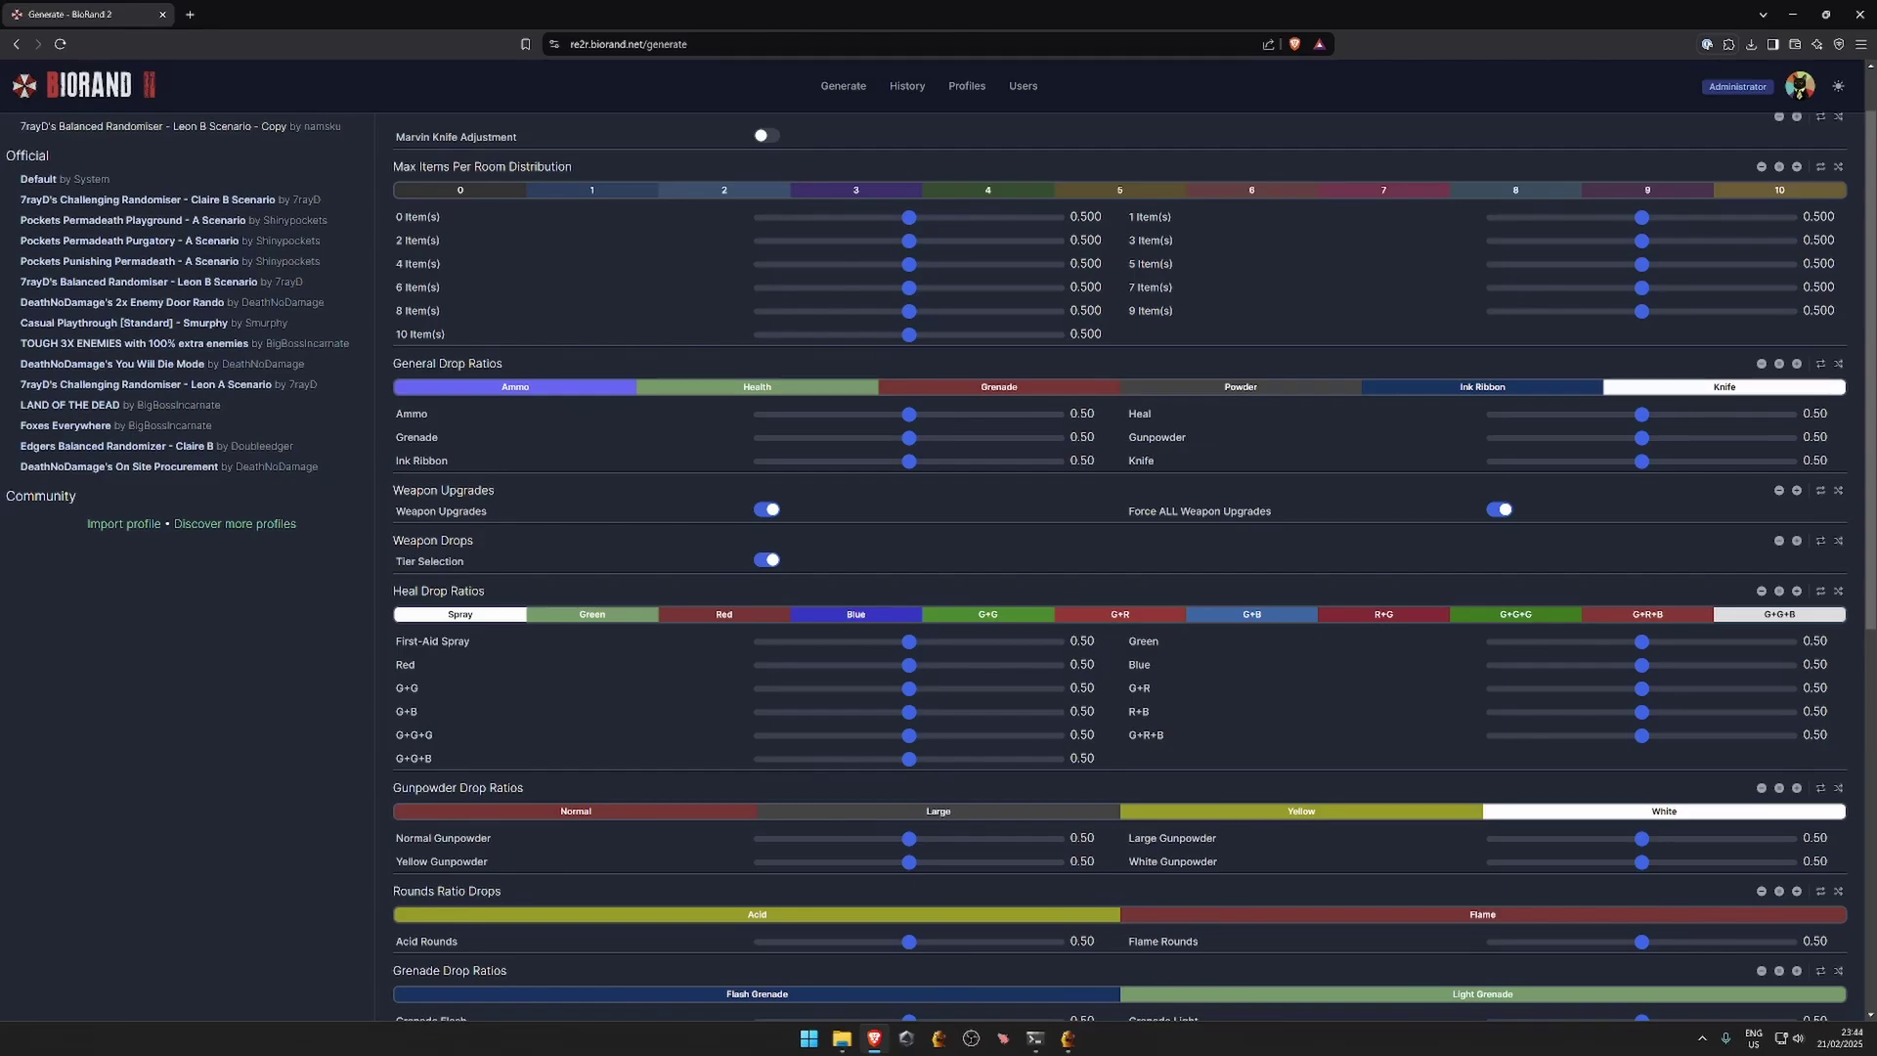
scroll(1120, 568, "down", 1)
scroll(1120, 568, "up", 1)
mouse_move(516, 388)
left_click_drag(909, 413, 1057, 413)
mouse_move(909, 437)
left_mouse_down()
mouse_move(812, 437)
mouse_move(812, 461)
left_mouse_up()
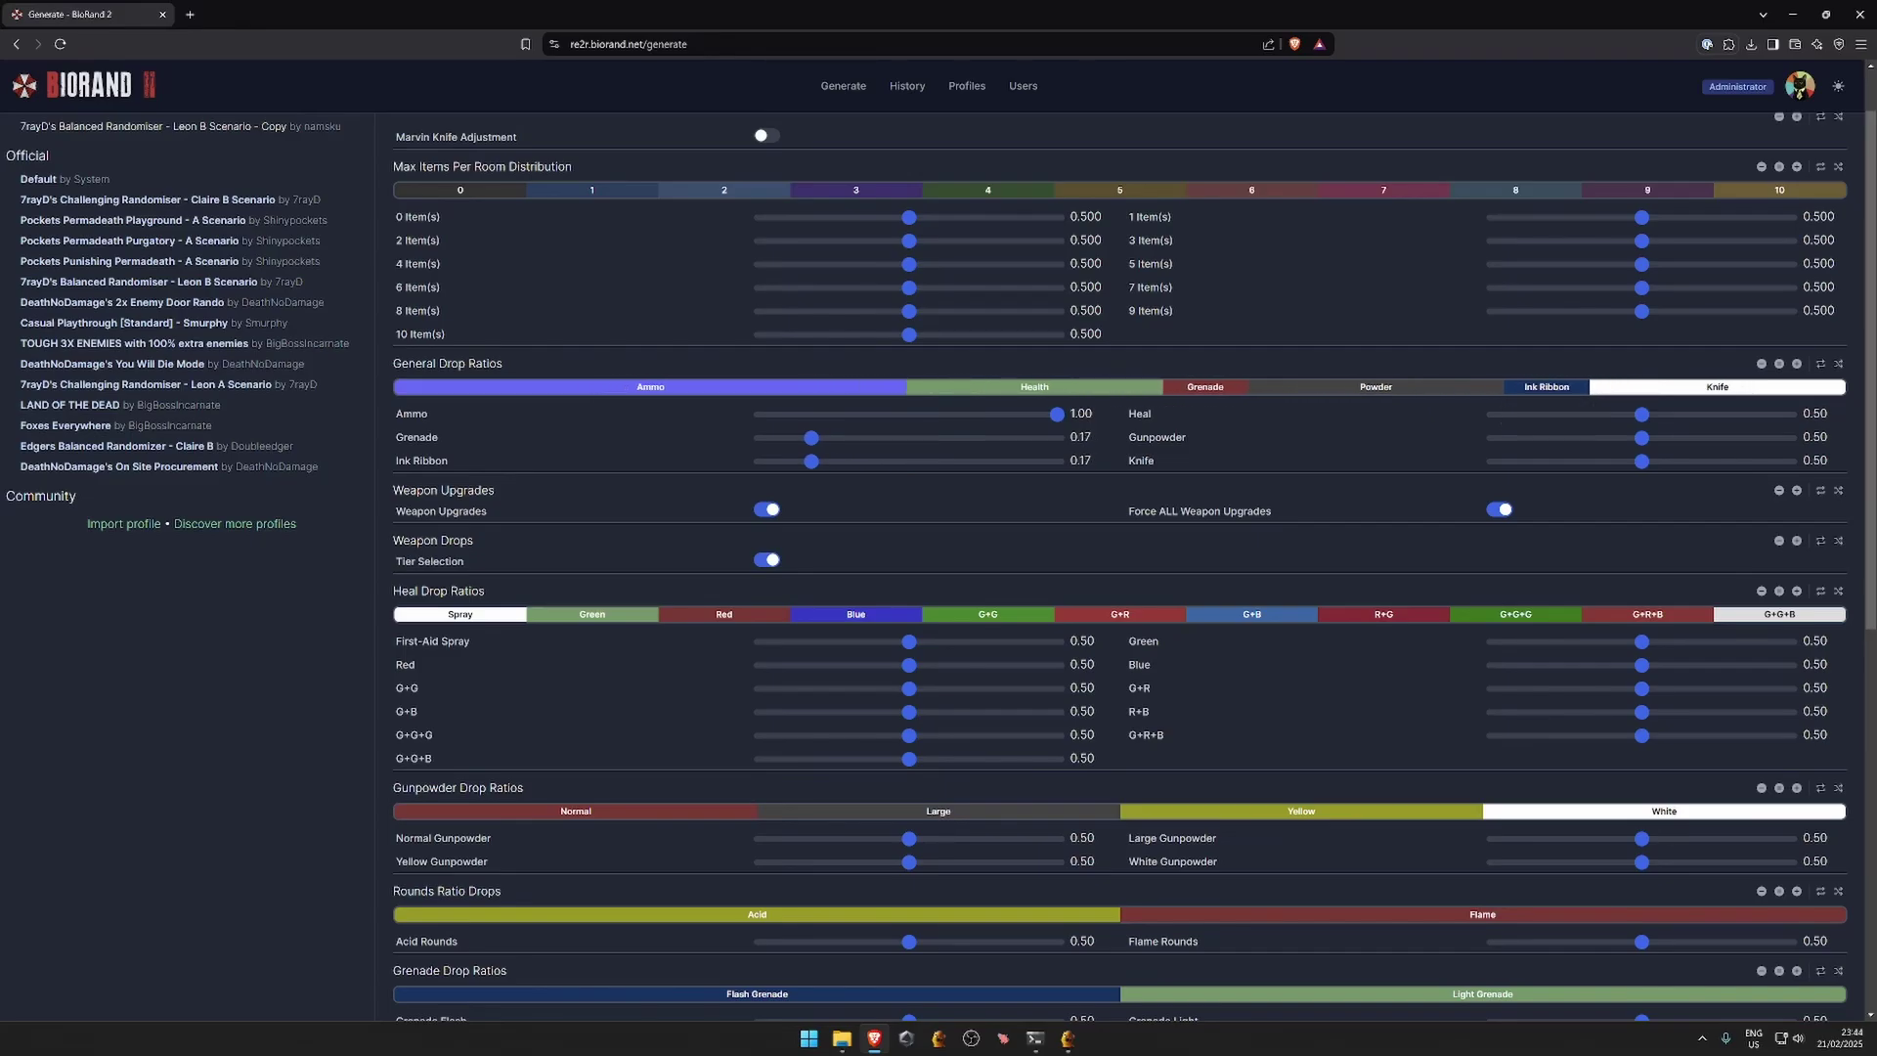
mouse_move(1642, 414)
left_mouse_down()
mouse_move(1538, 413)
mouse_move(1553, 437)
mouse_move(1532, 461)
left_mouse_up()
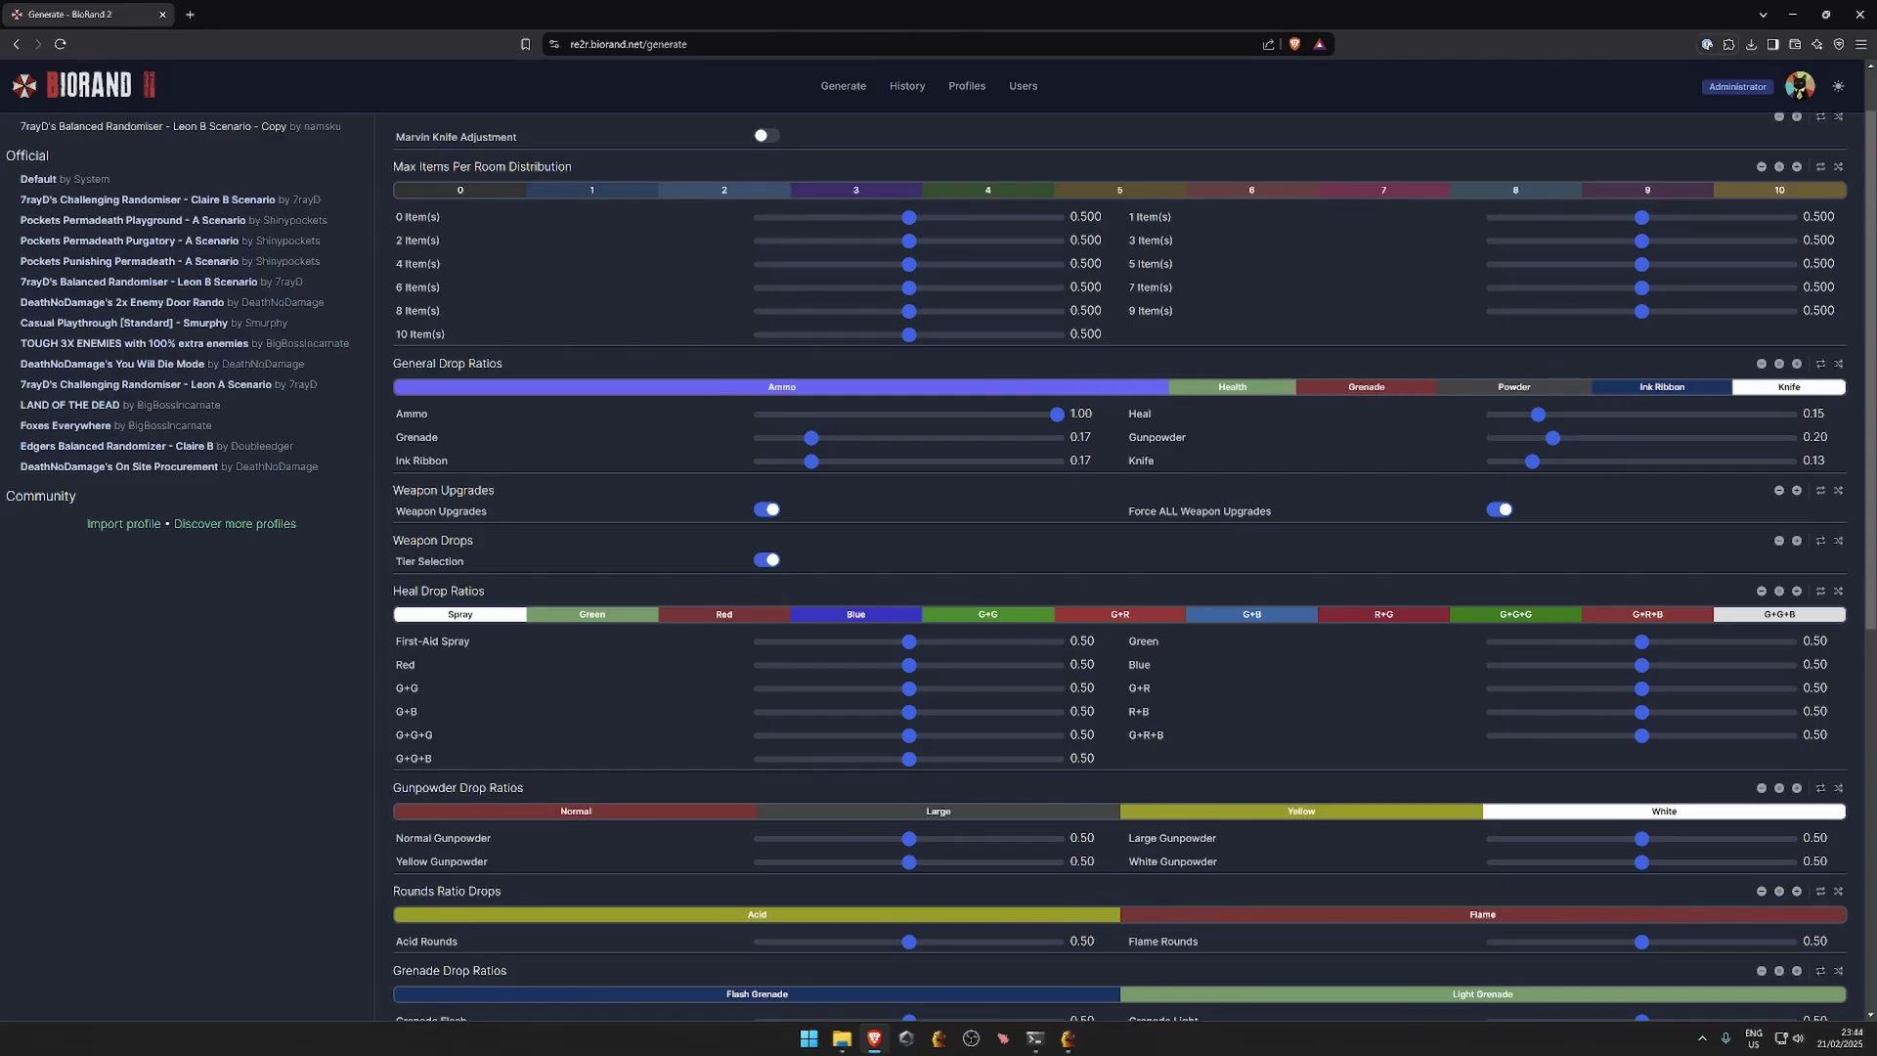
- Check the percentage share of each item type in the General Drop Ratios distribution
mouse_move(782, 389)
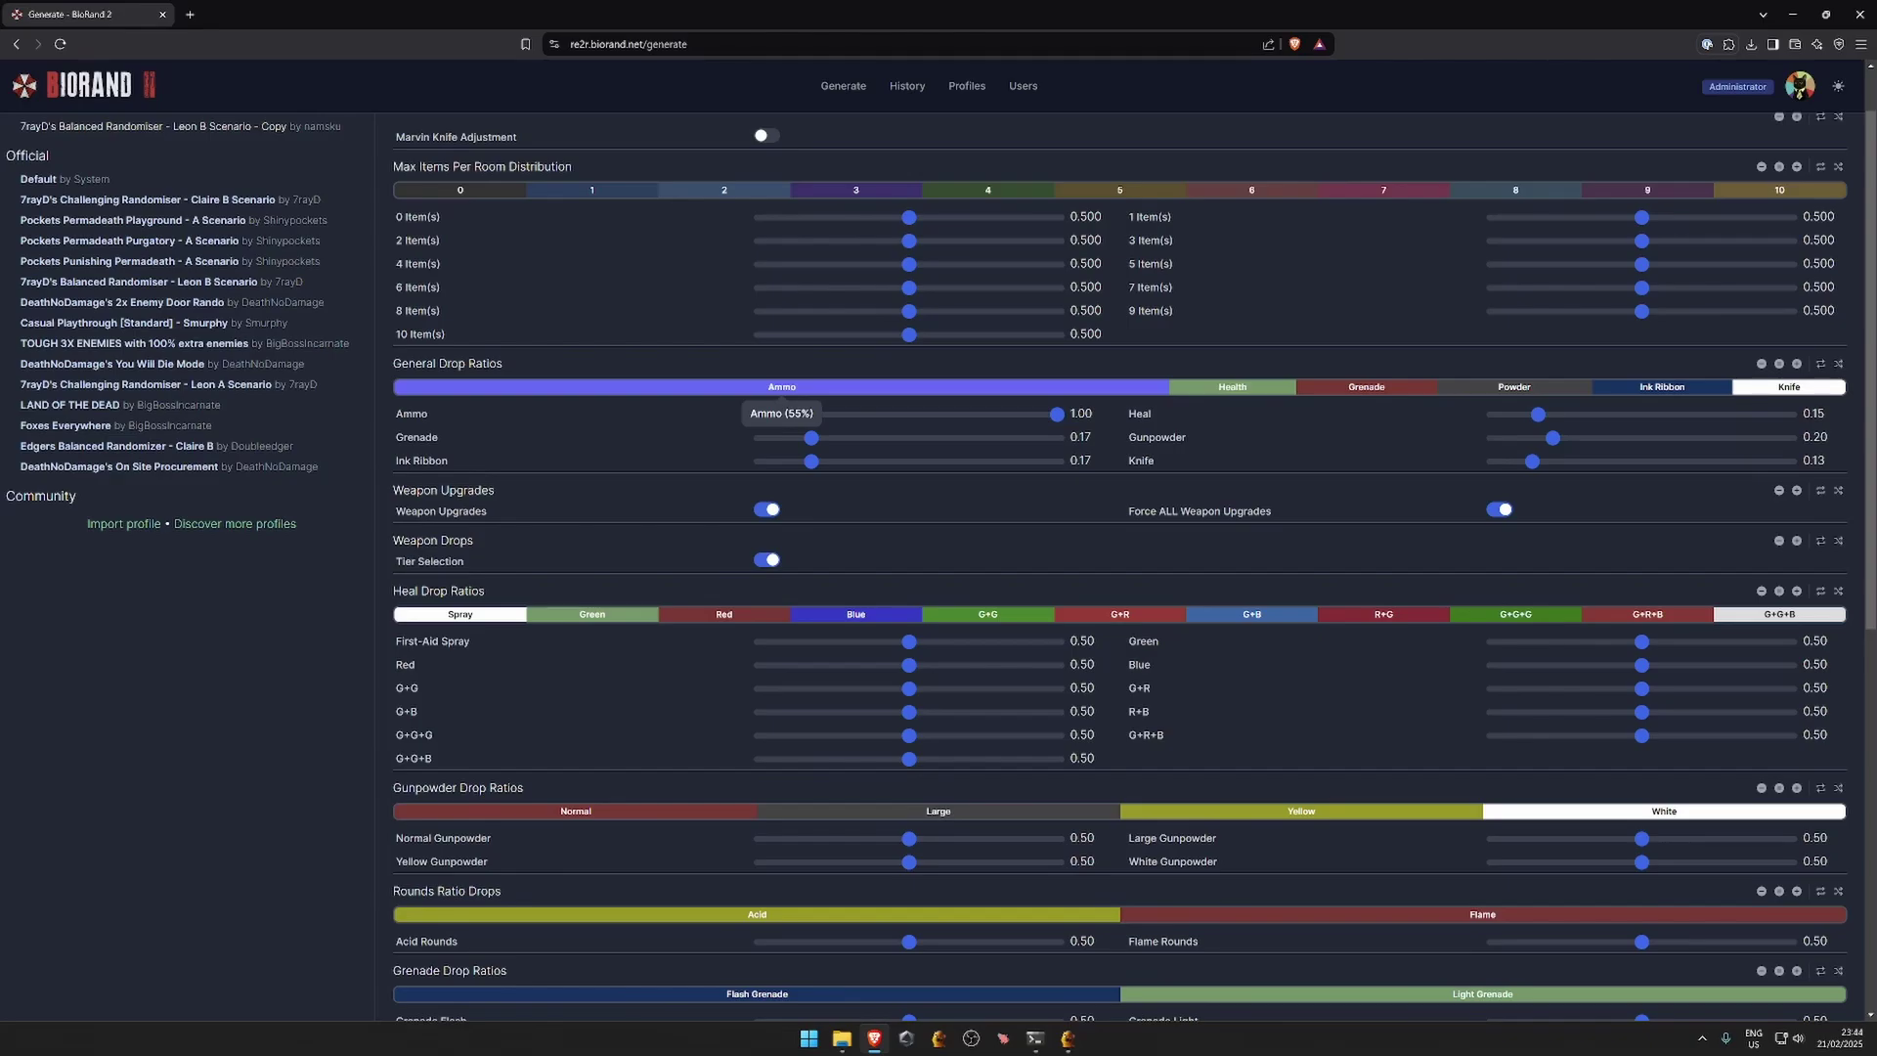
mouse_move(1232, 389)
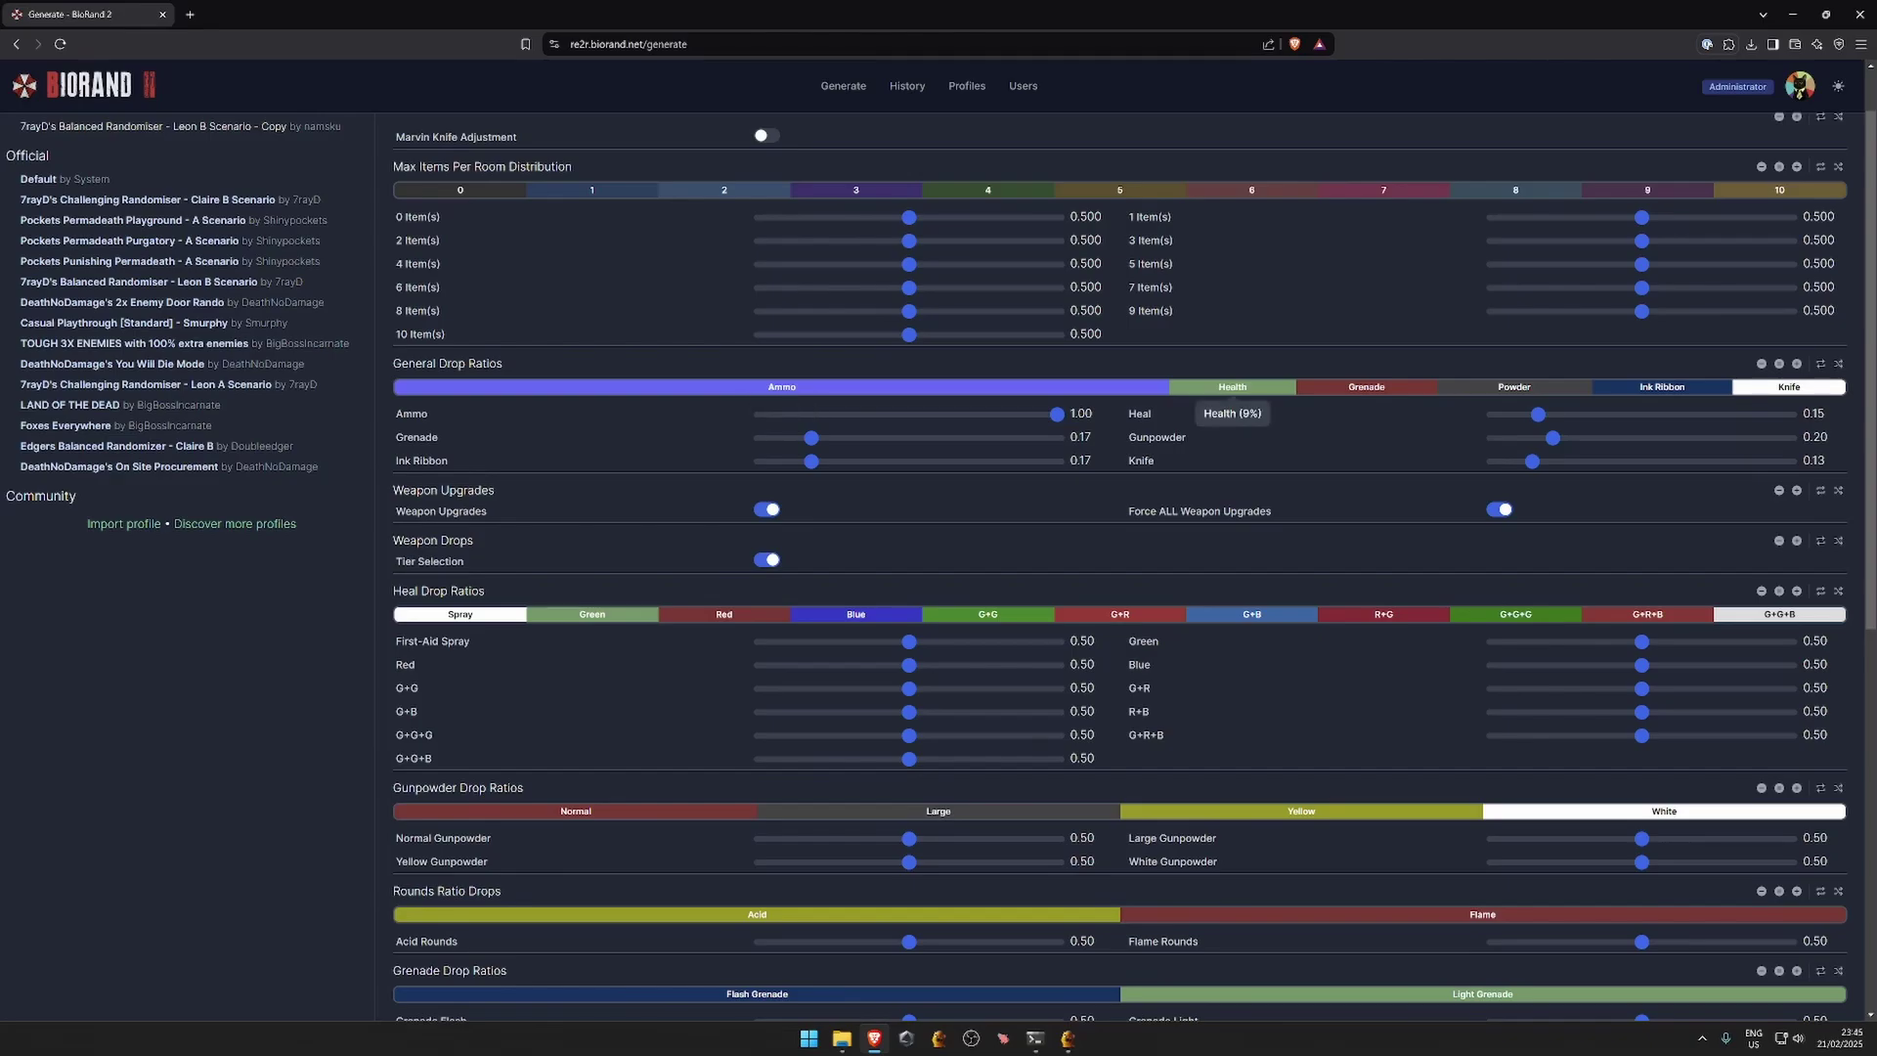
mouse_move(1367, 389)
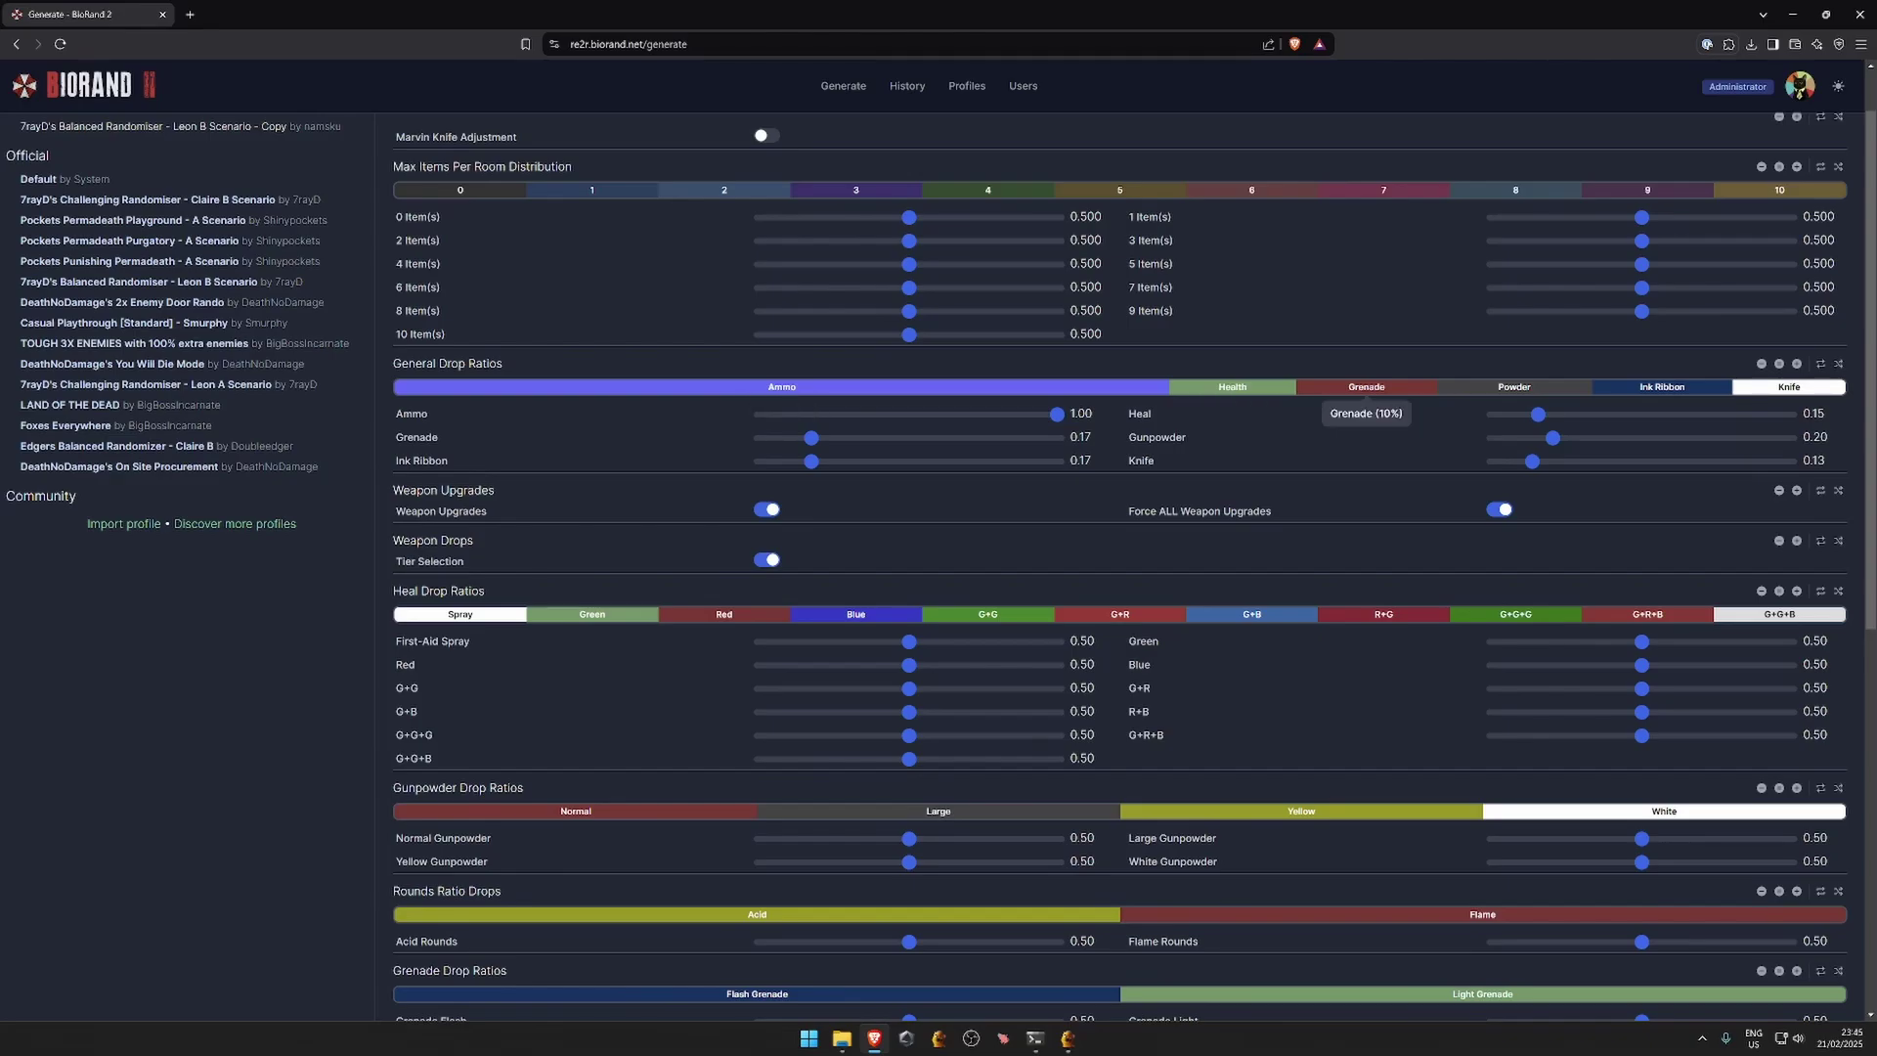
mouse_move(1515, 388)
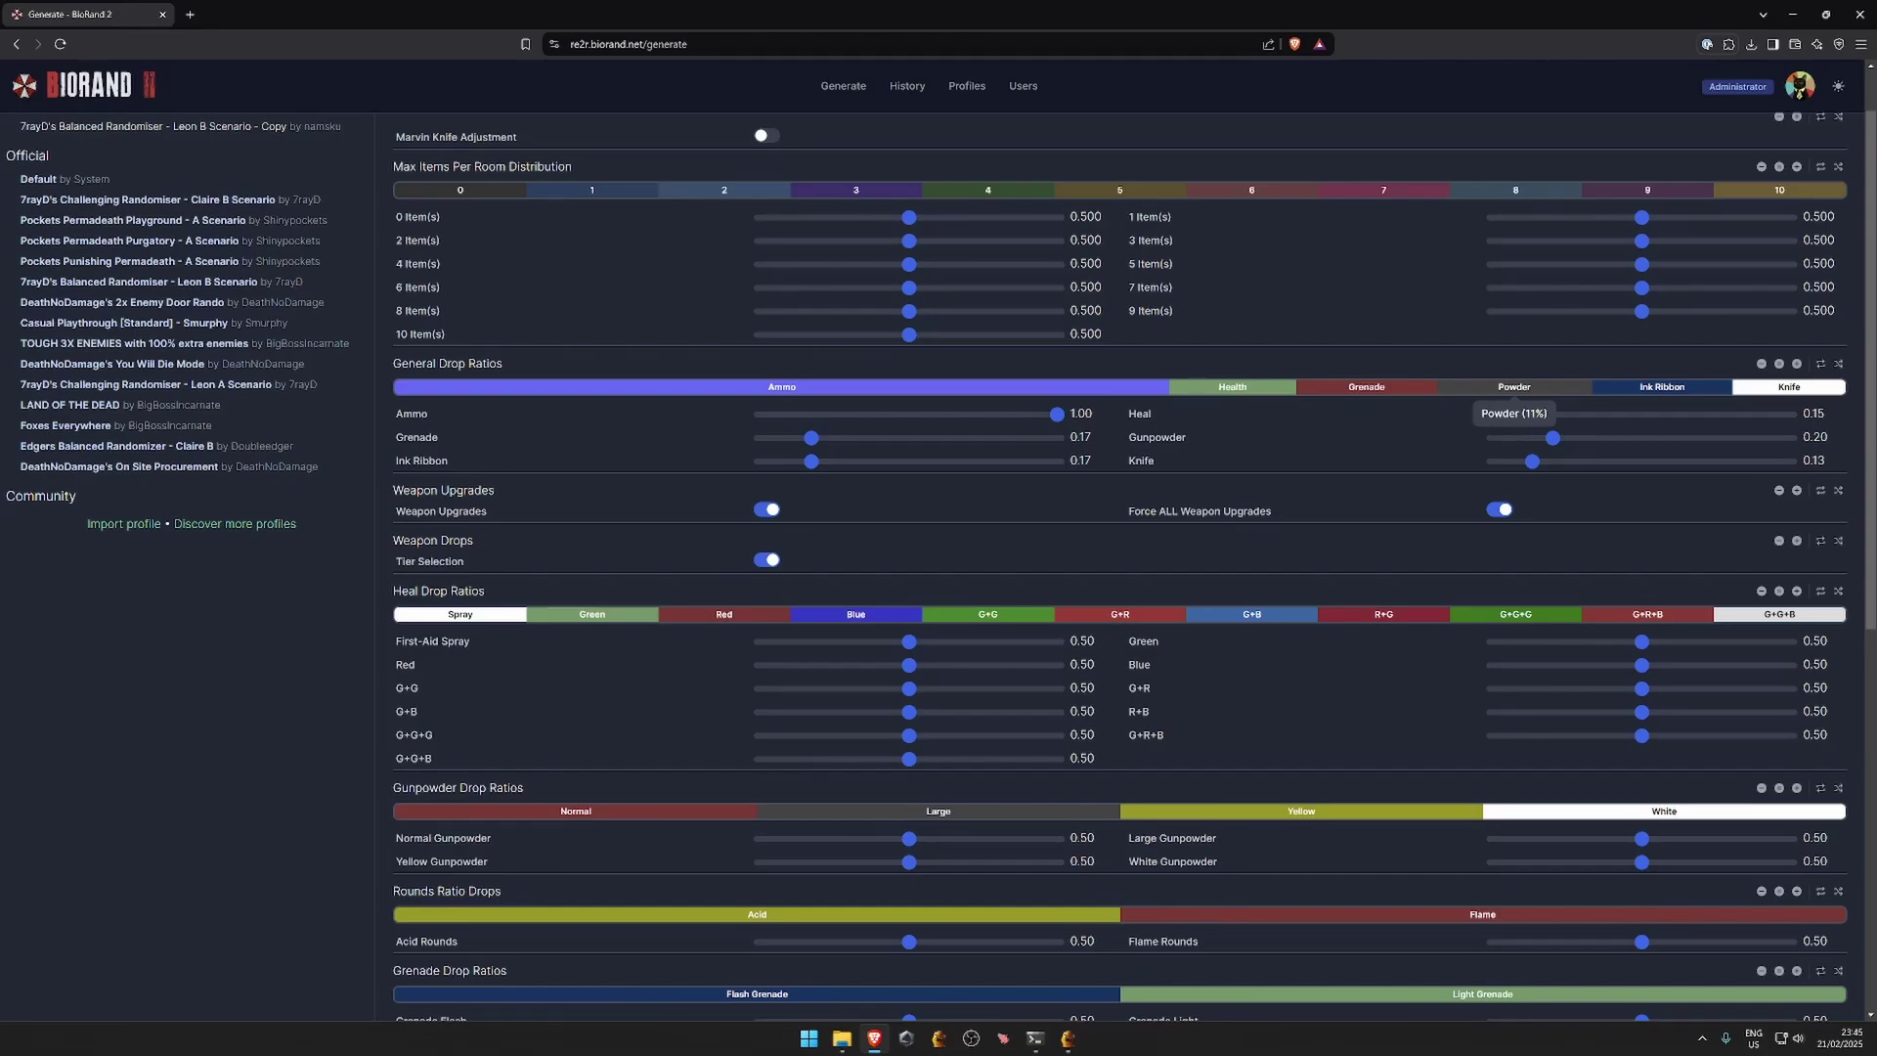
mouse_move(1662, 389)
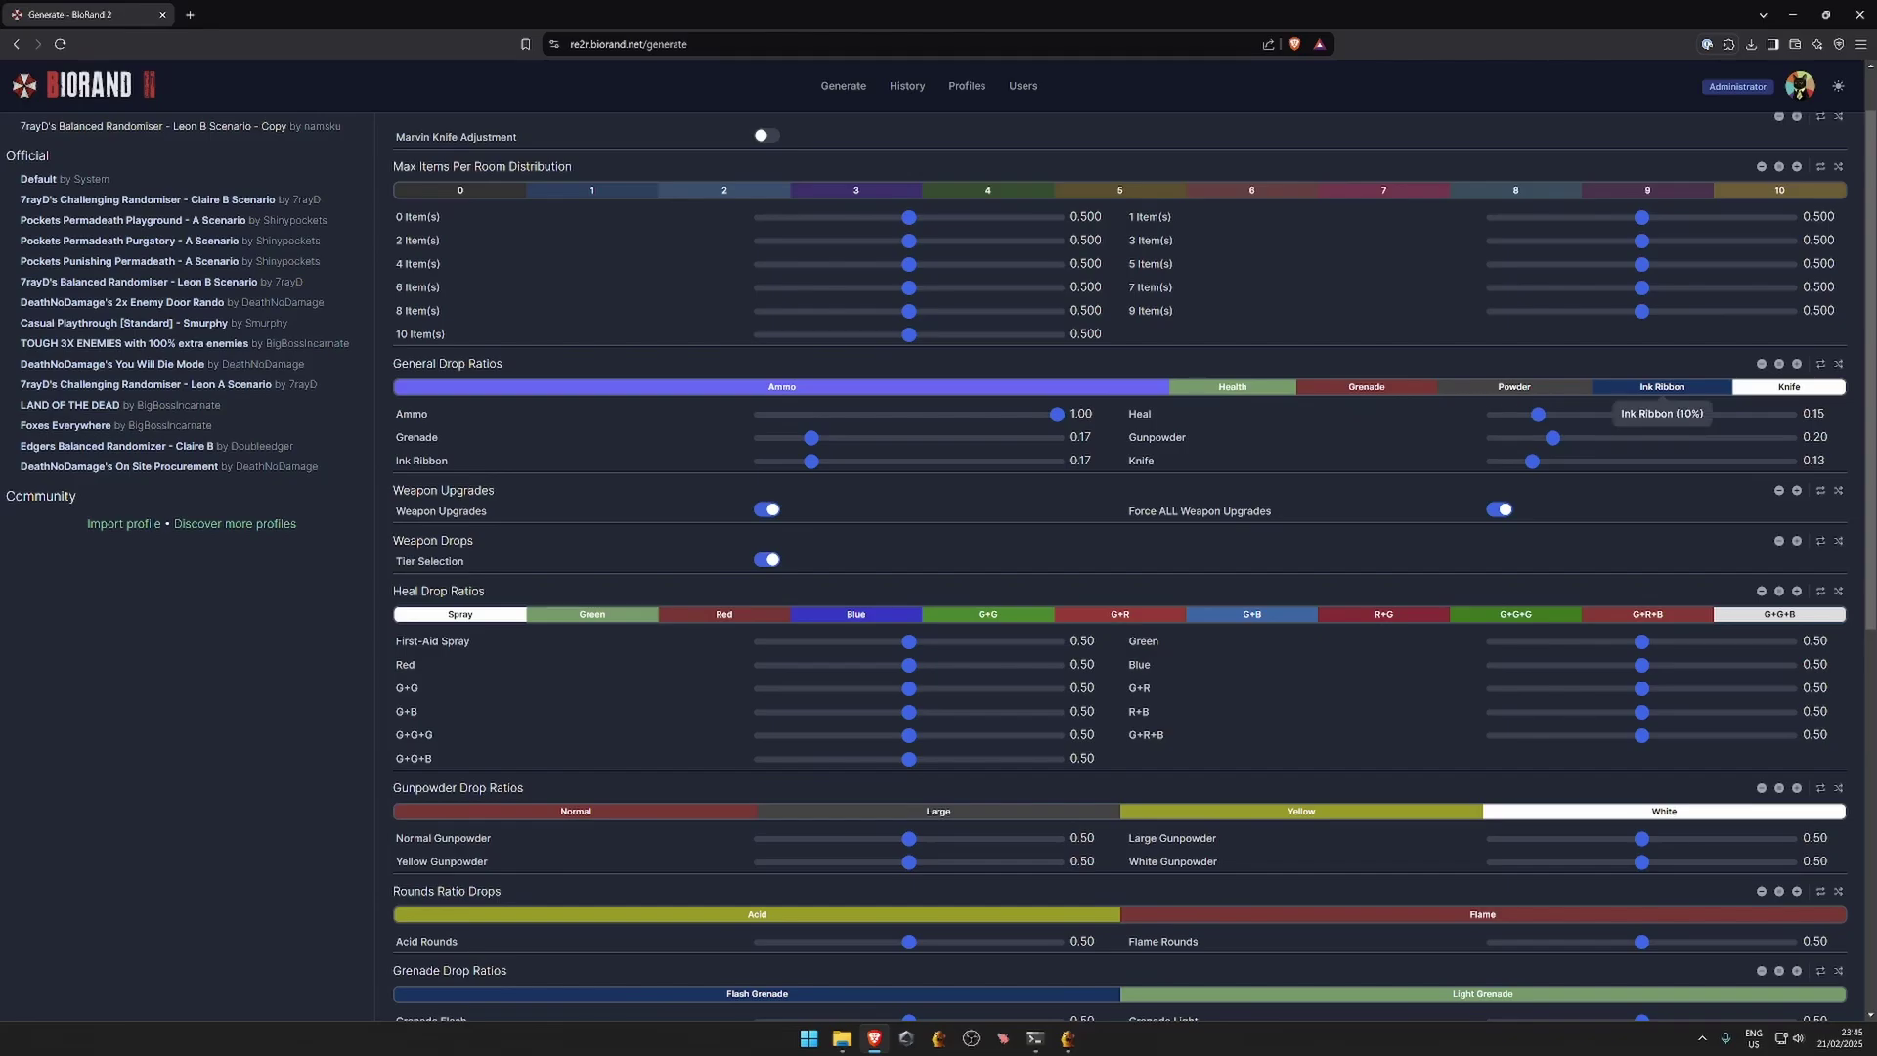
mouse_move(1790, 389)
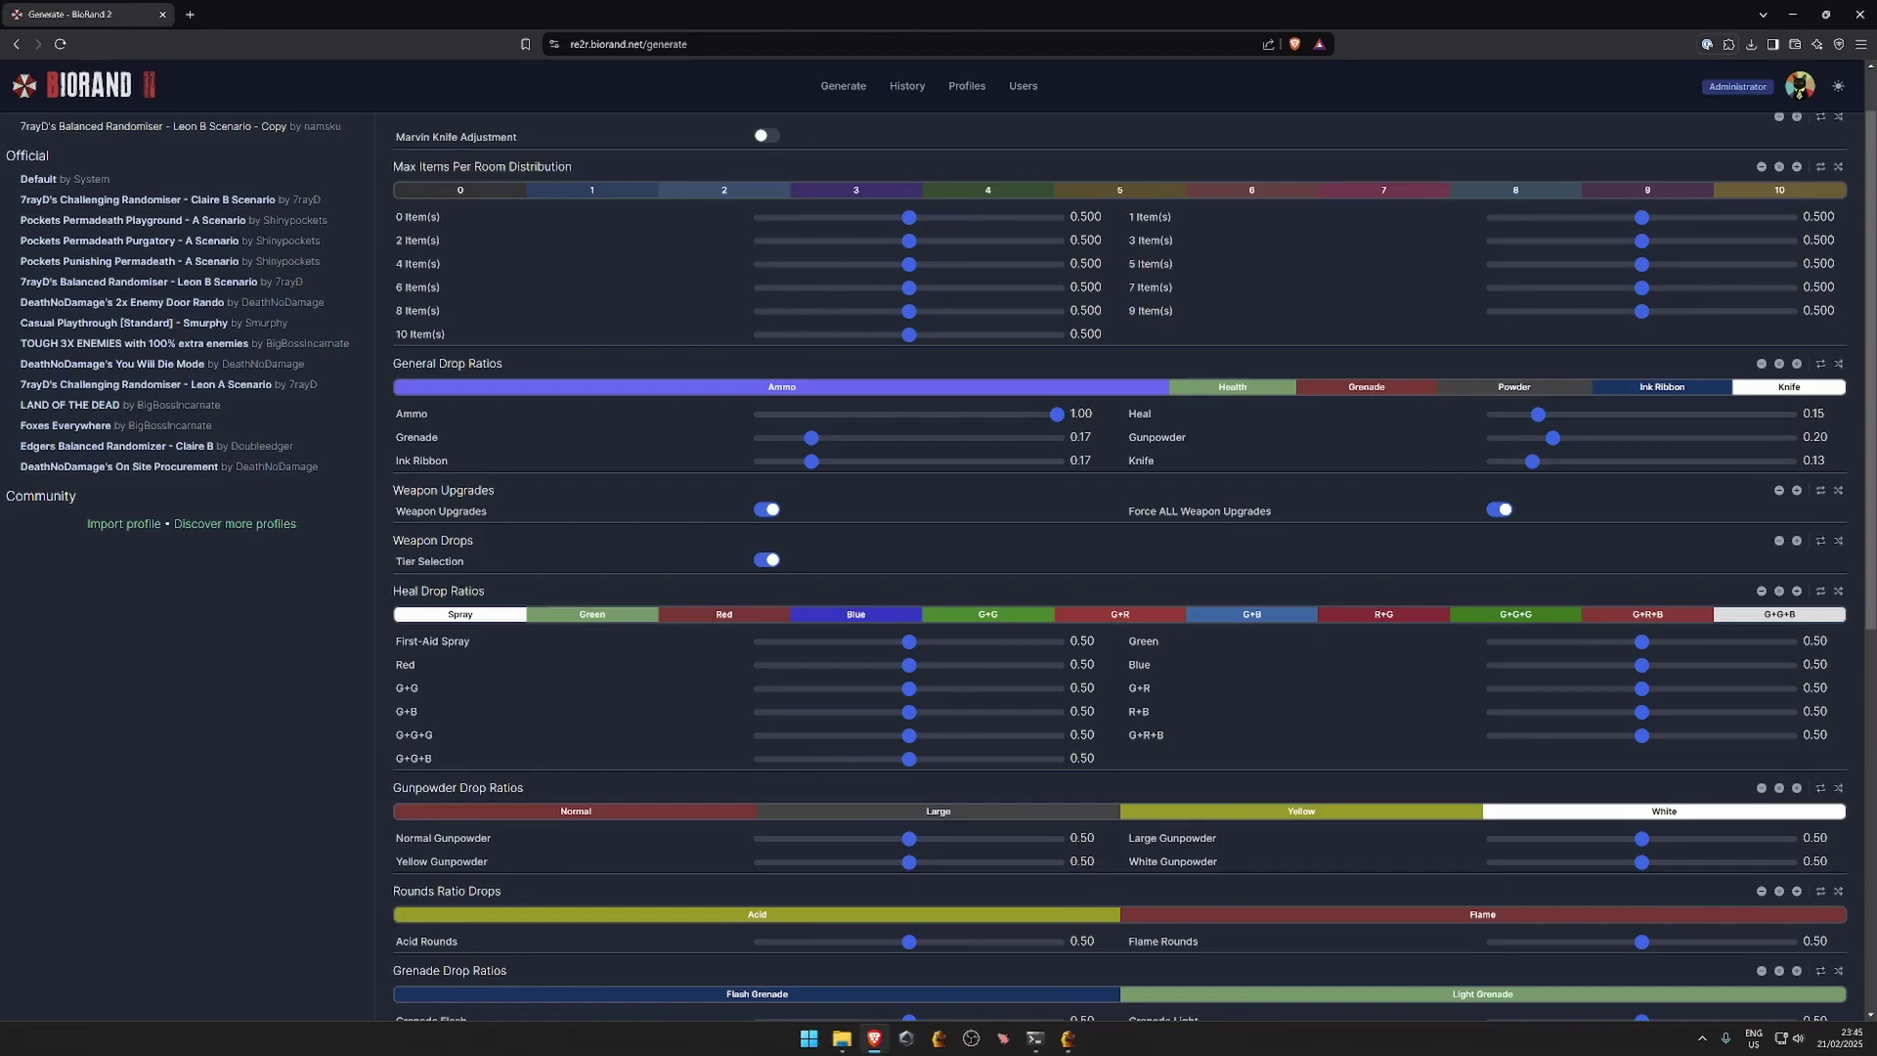
- Examine the item settings for weapon upgrades, weapon drops, healing, gunpowder, rounds and grenade ratios, and ammo quantities per stack
scroll(988, 641, "down", 1)
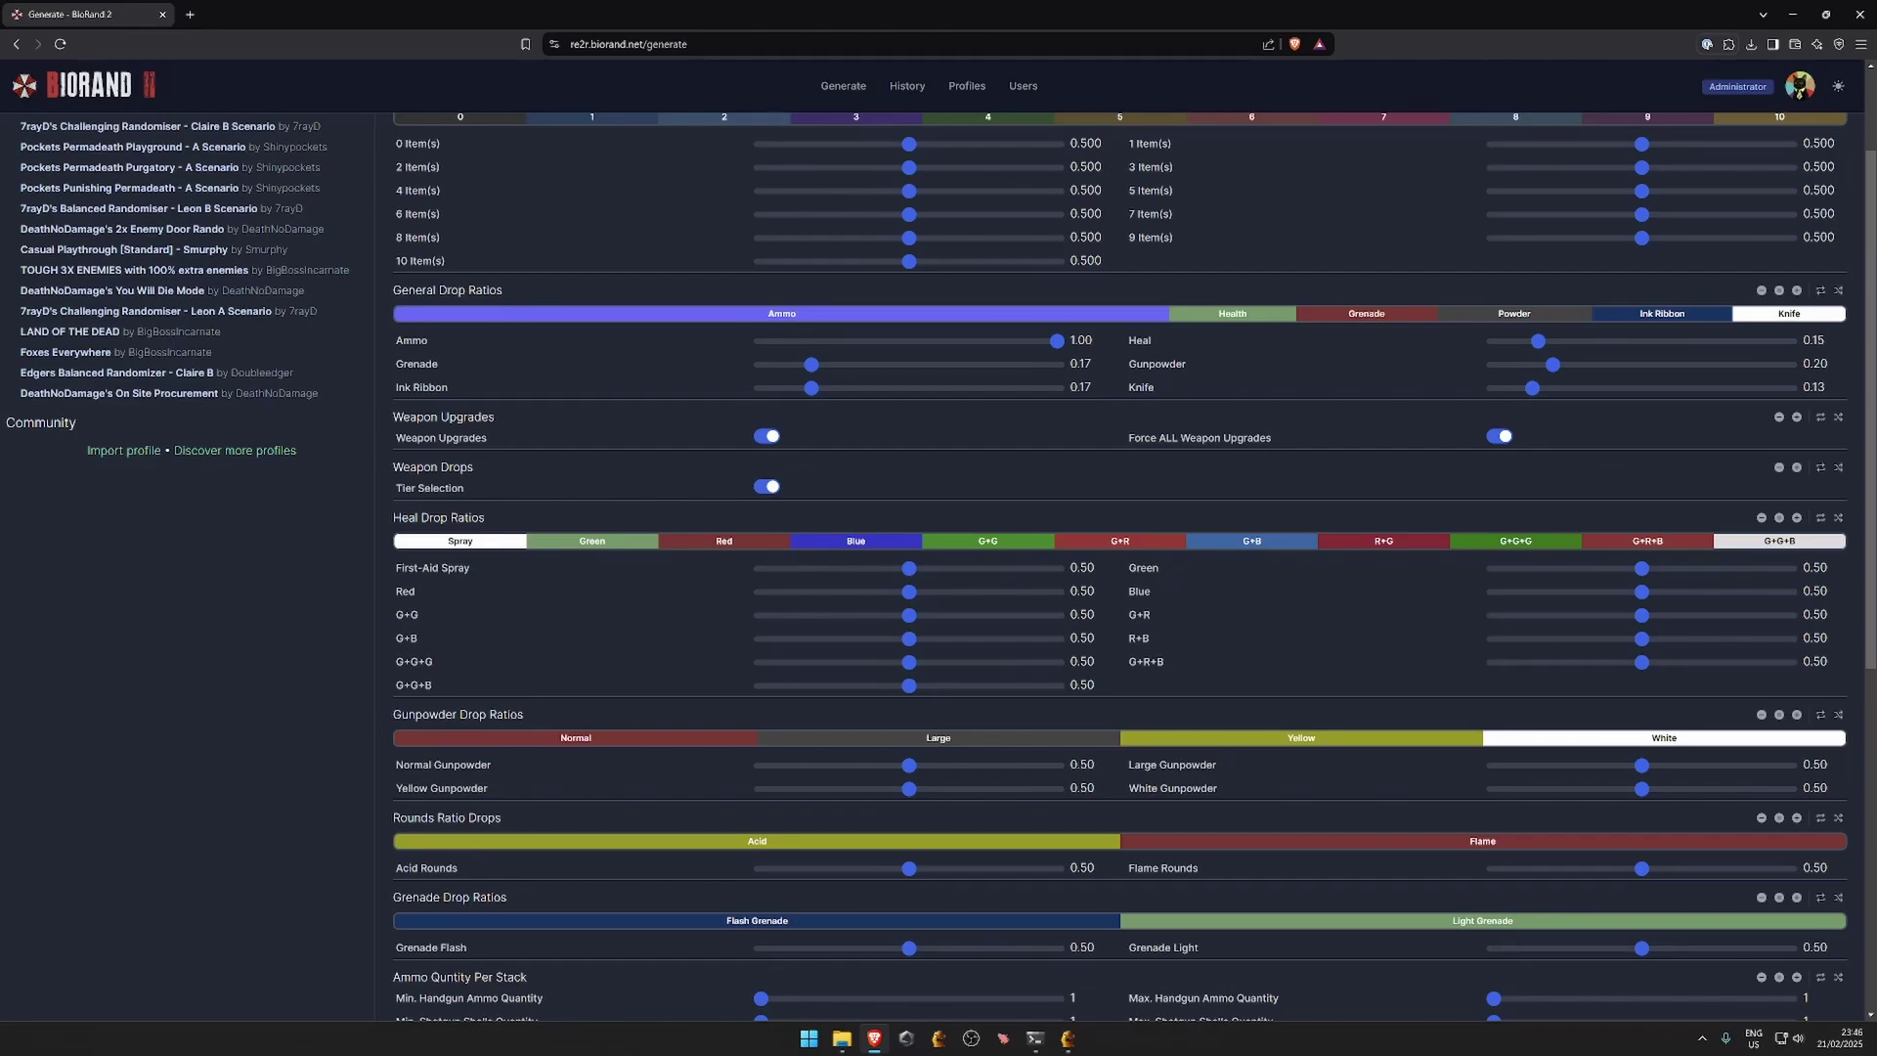
scroll(942, 567, "down", 1)
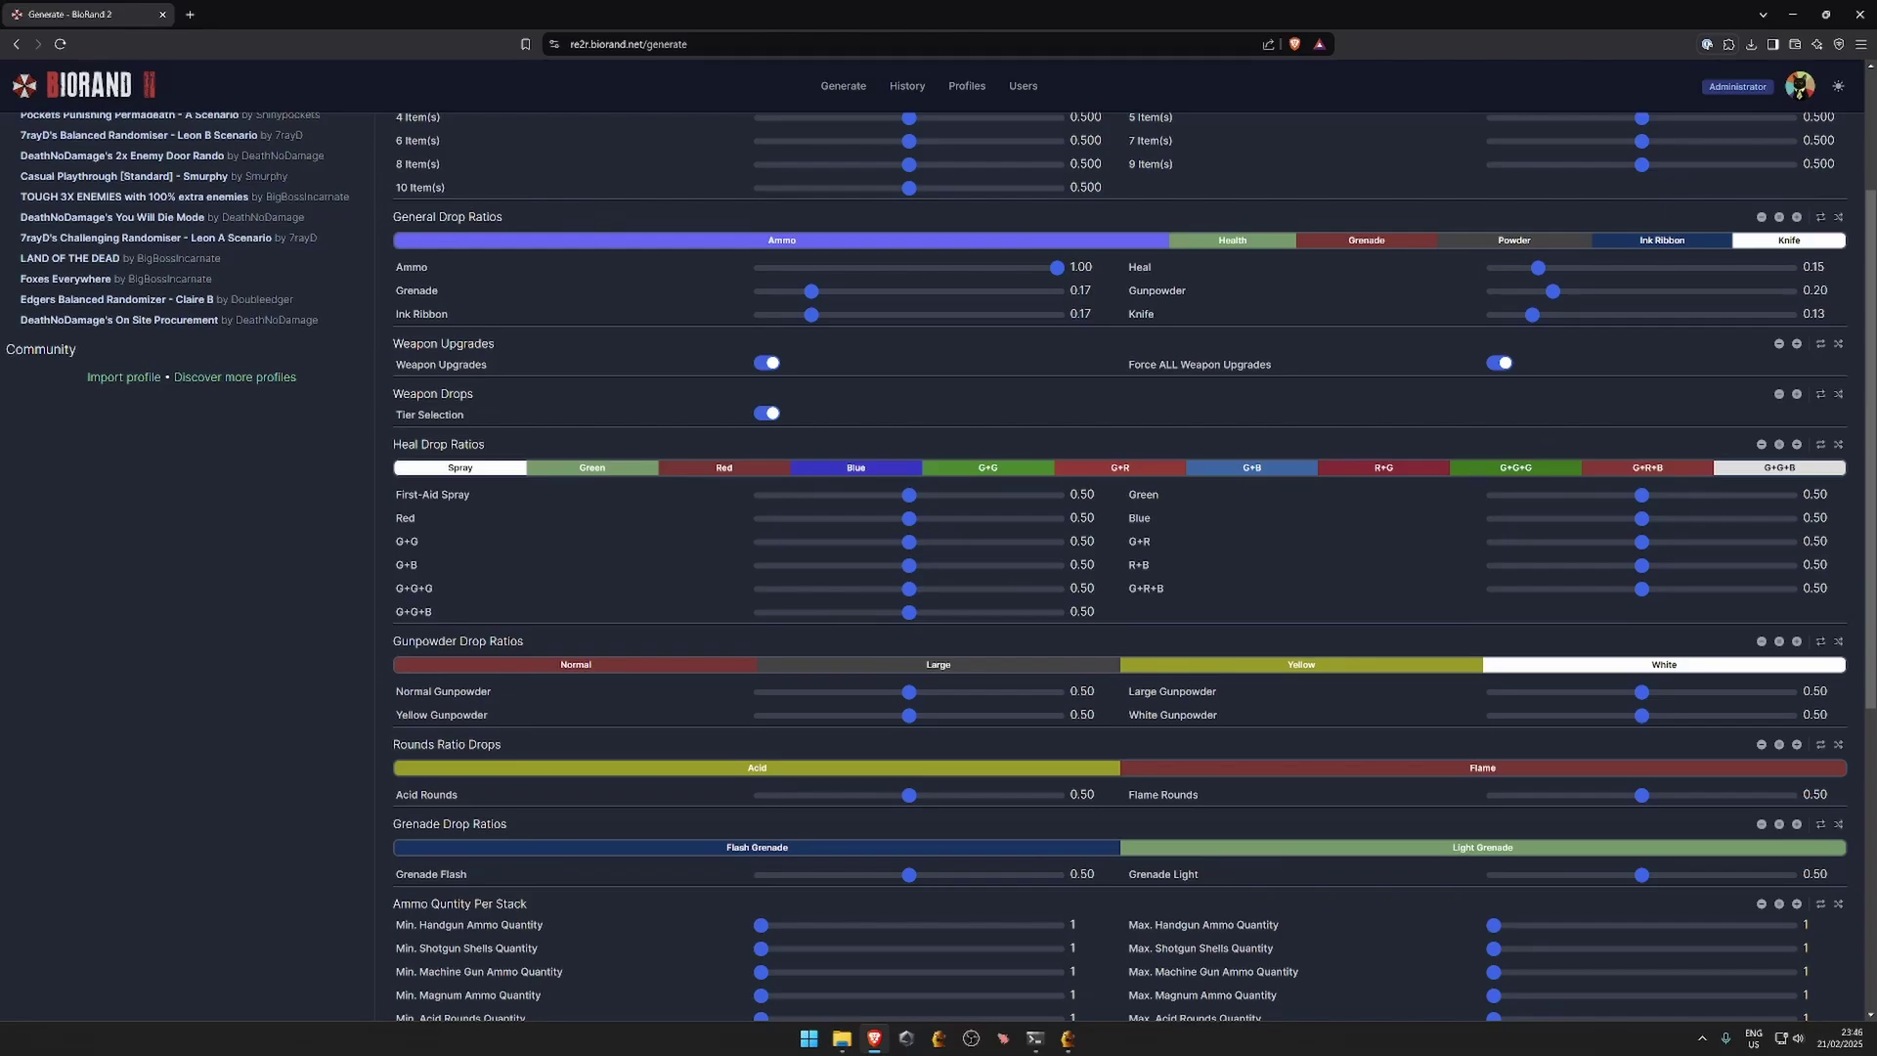
scroll(942, 567, "up", 1)
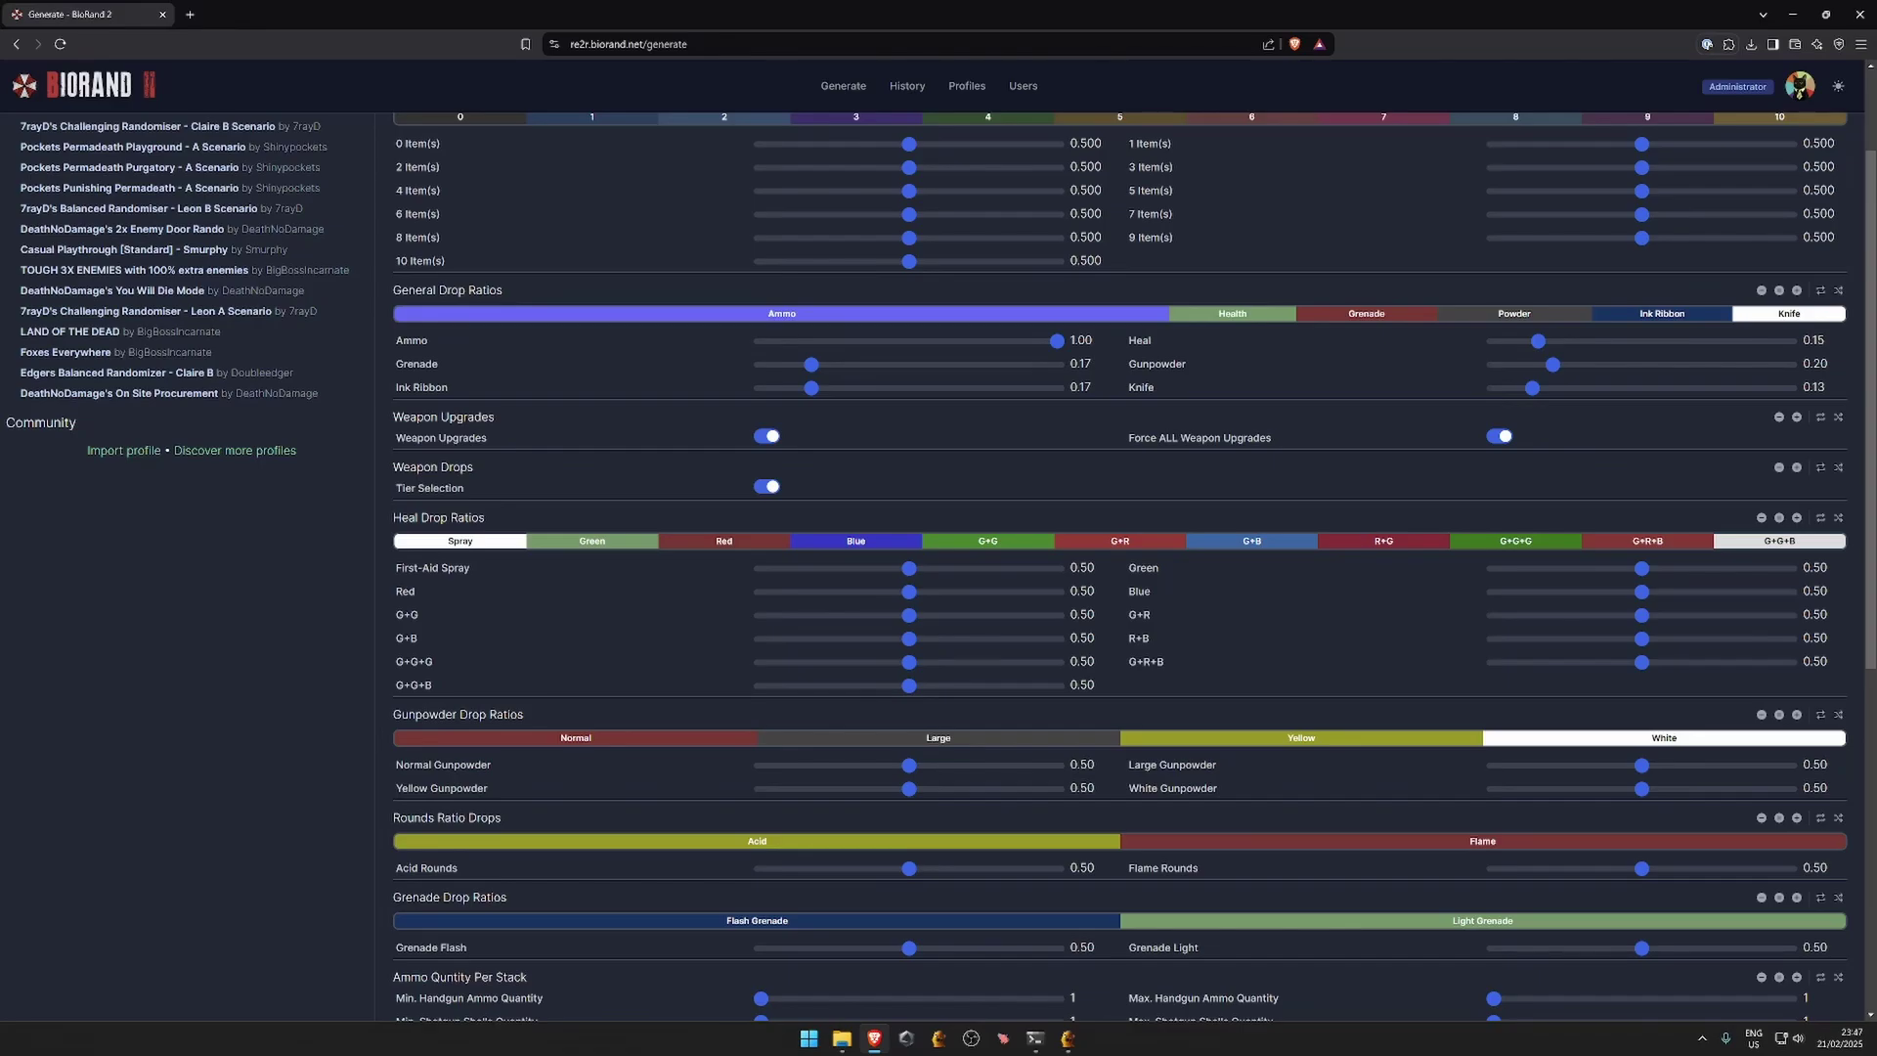
scroll(1120, 567, "down", 2)
scroll(941, 567, "down", 1)
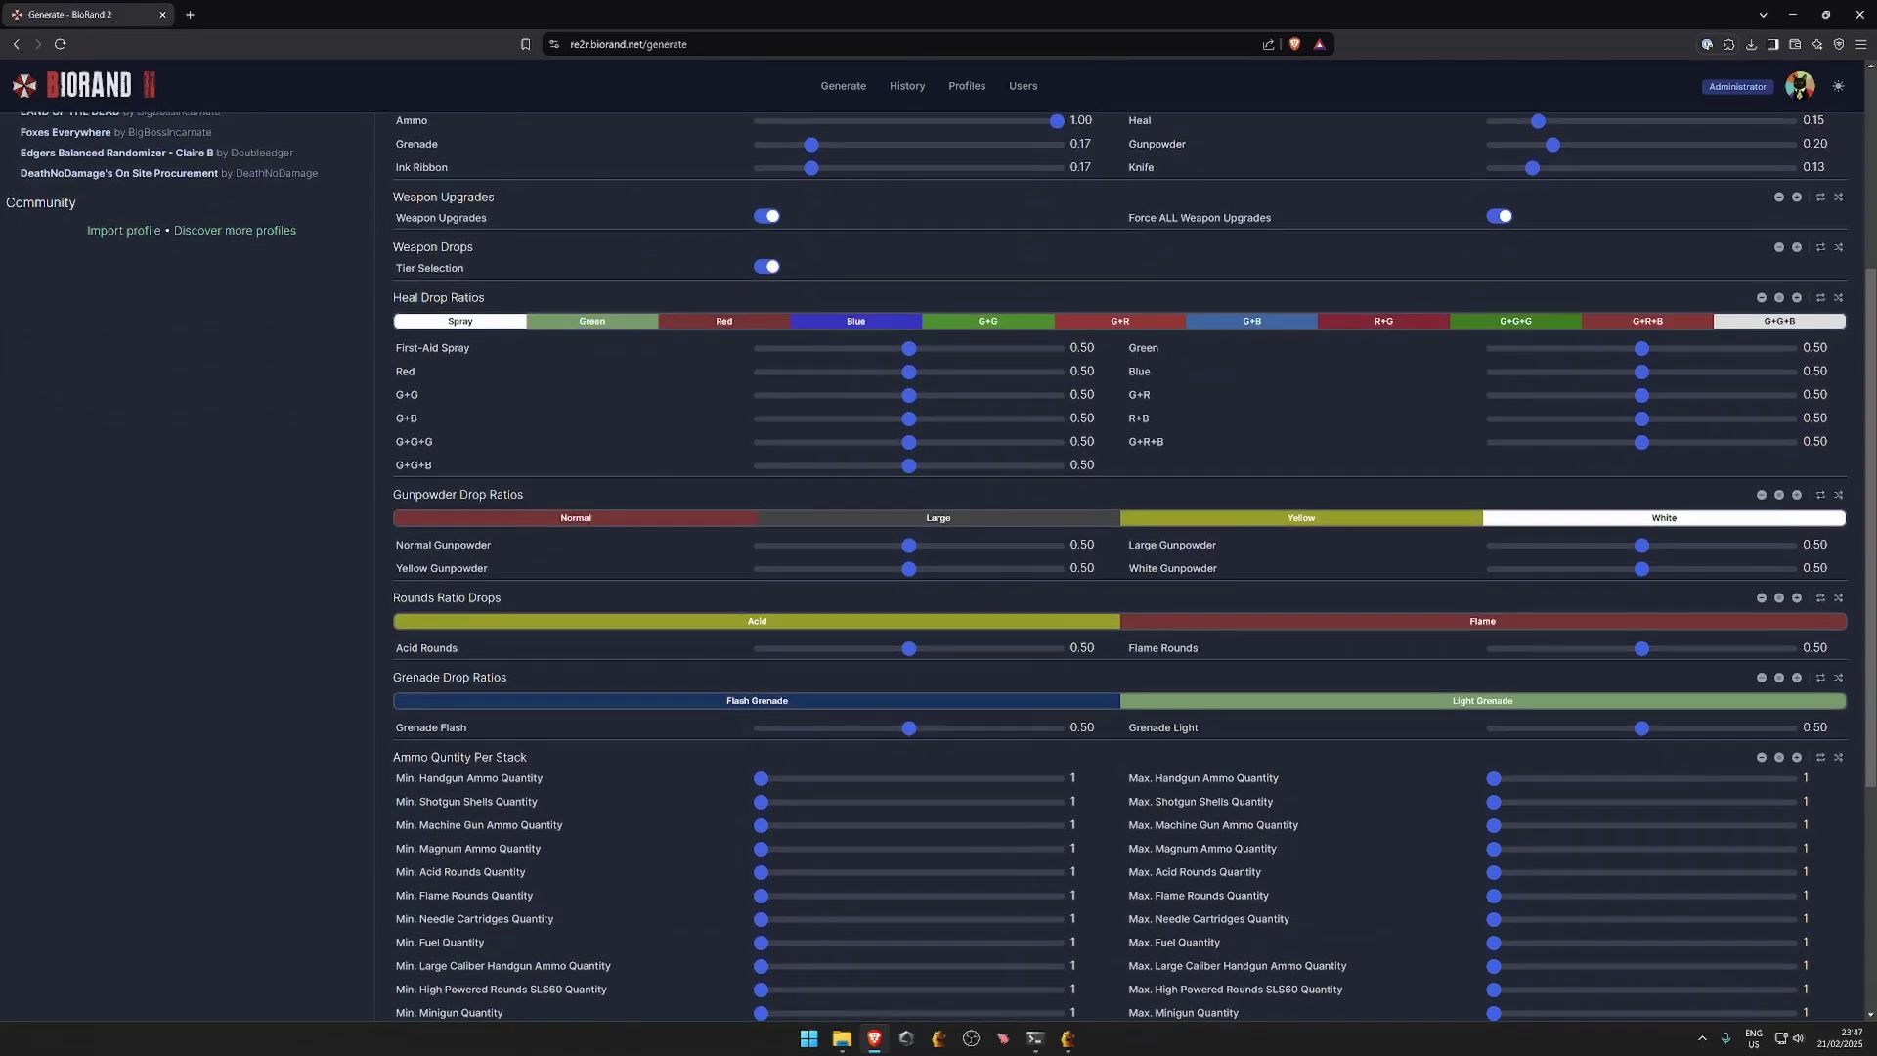
scroll(941, 566, "down", 1)
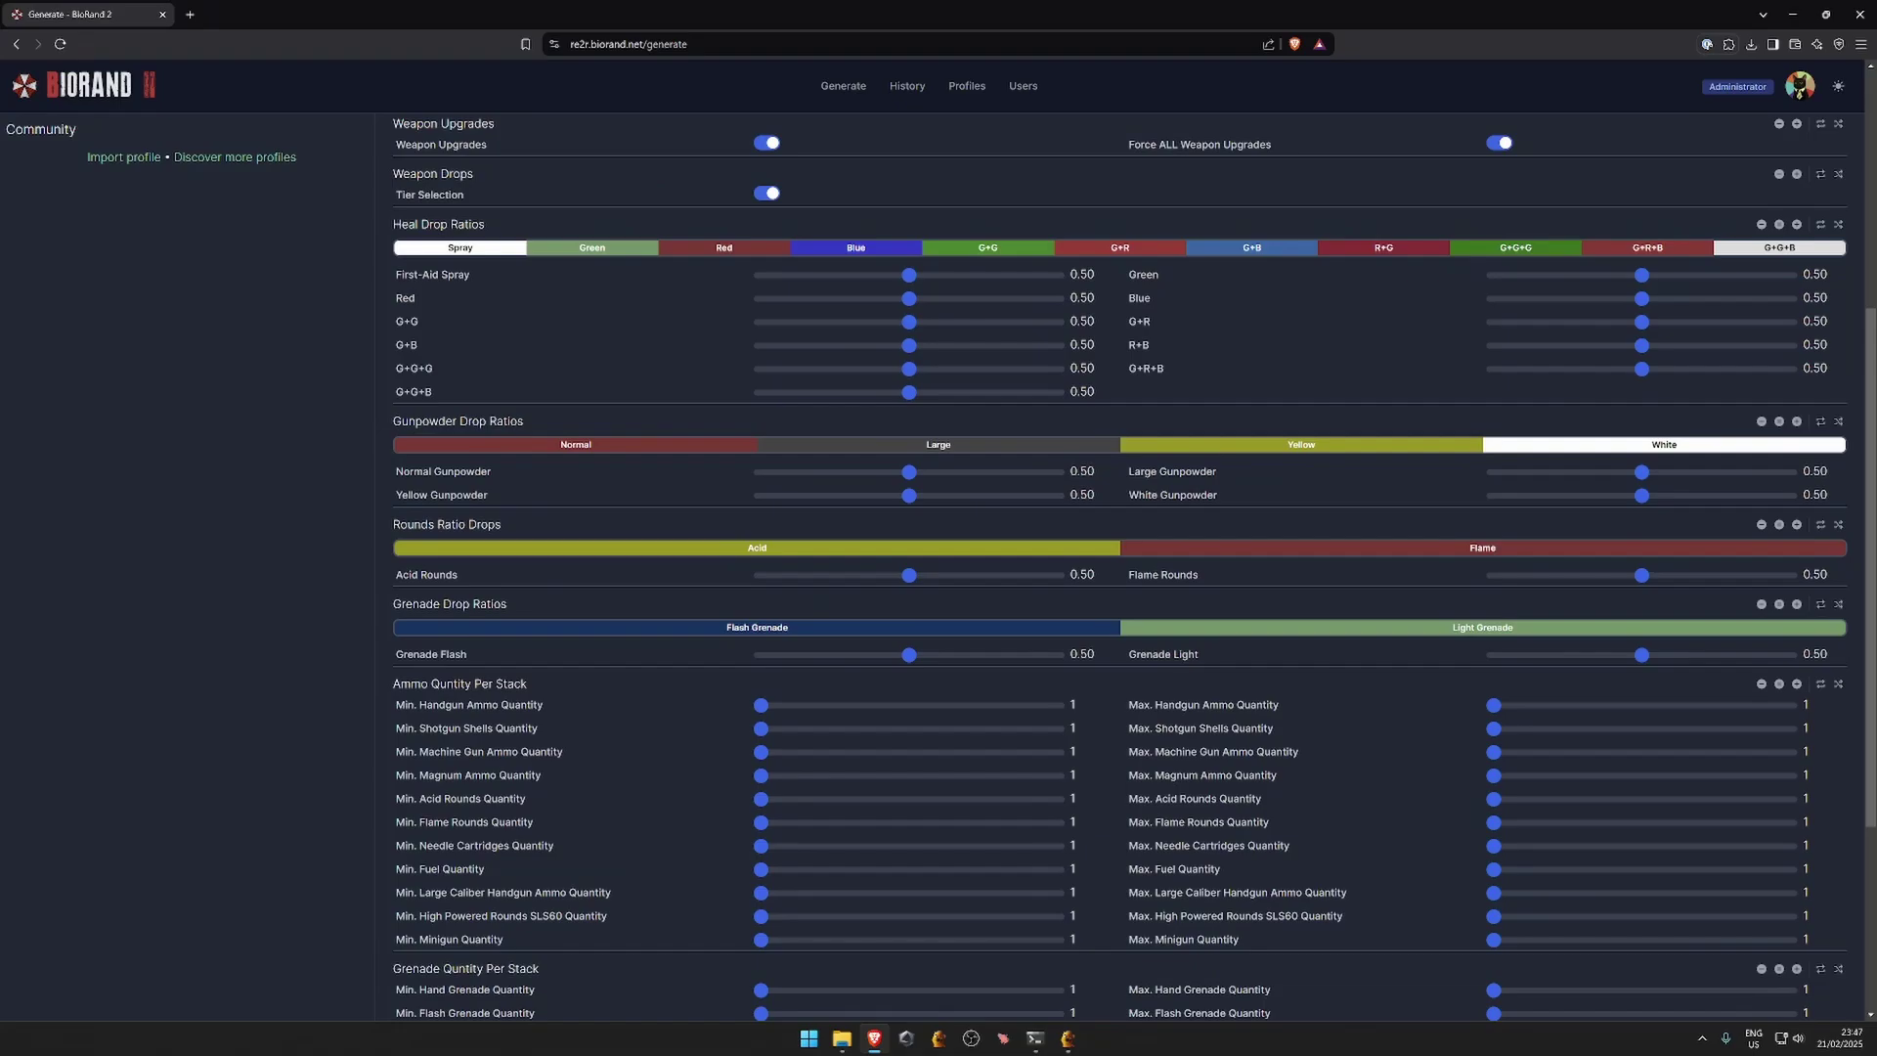
scroll(685, 259, "up", 6)
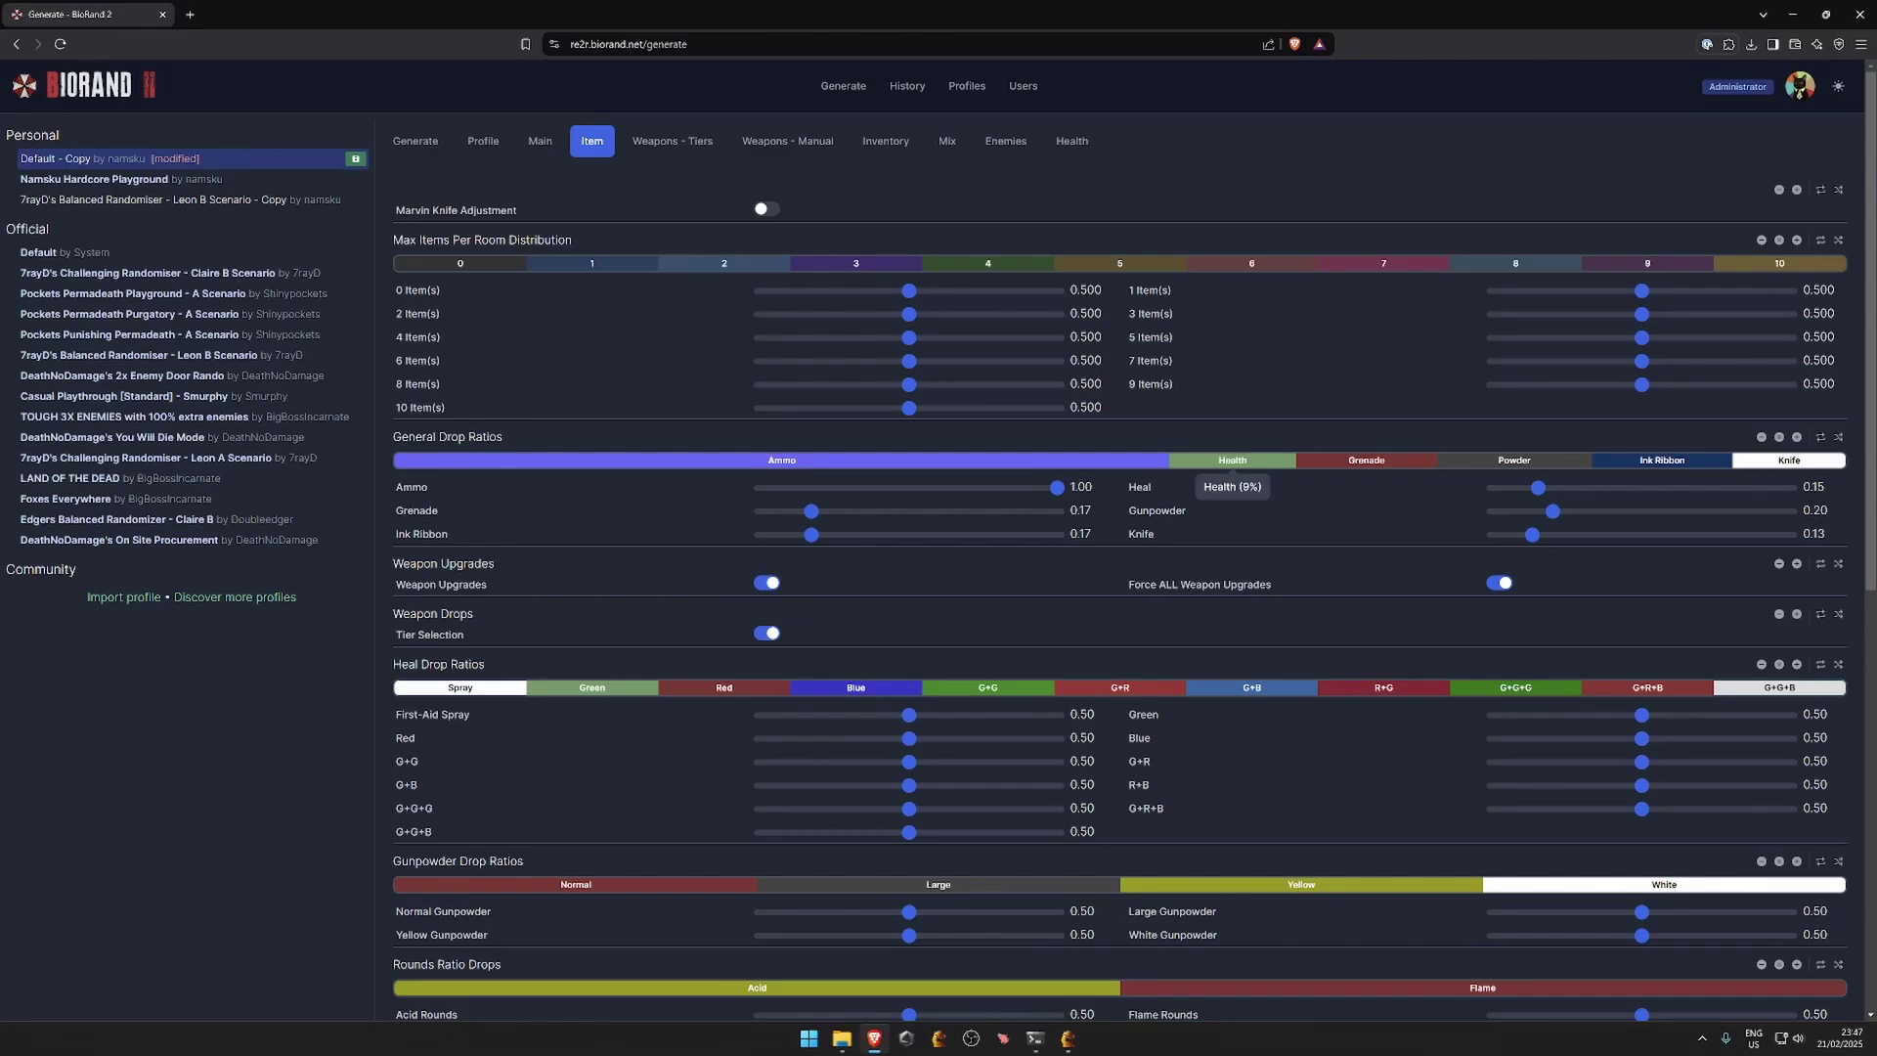
scroll(1232, 460, "down", 2)
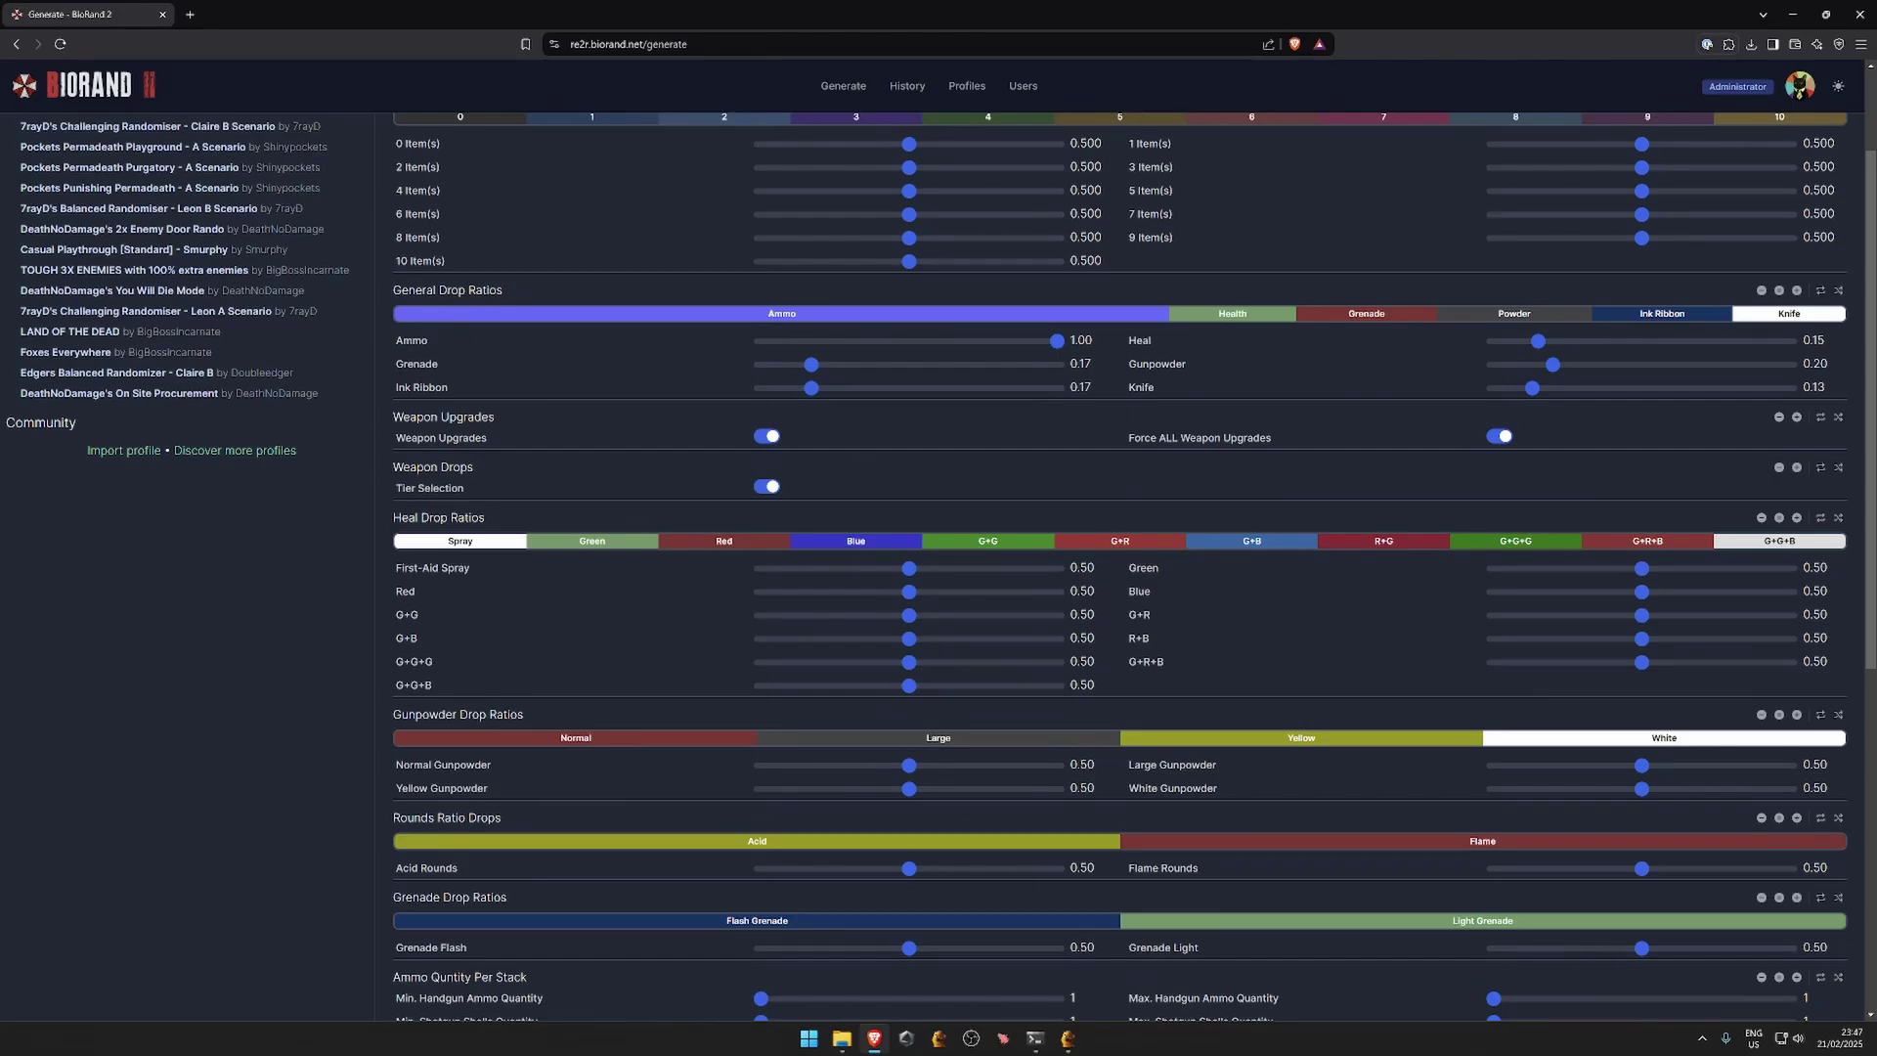
scroll(1121, 567, "down", 2)
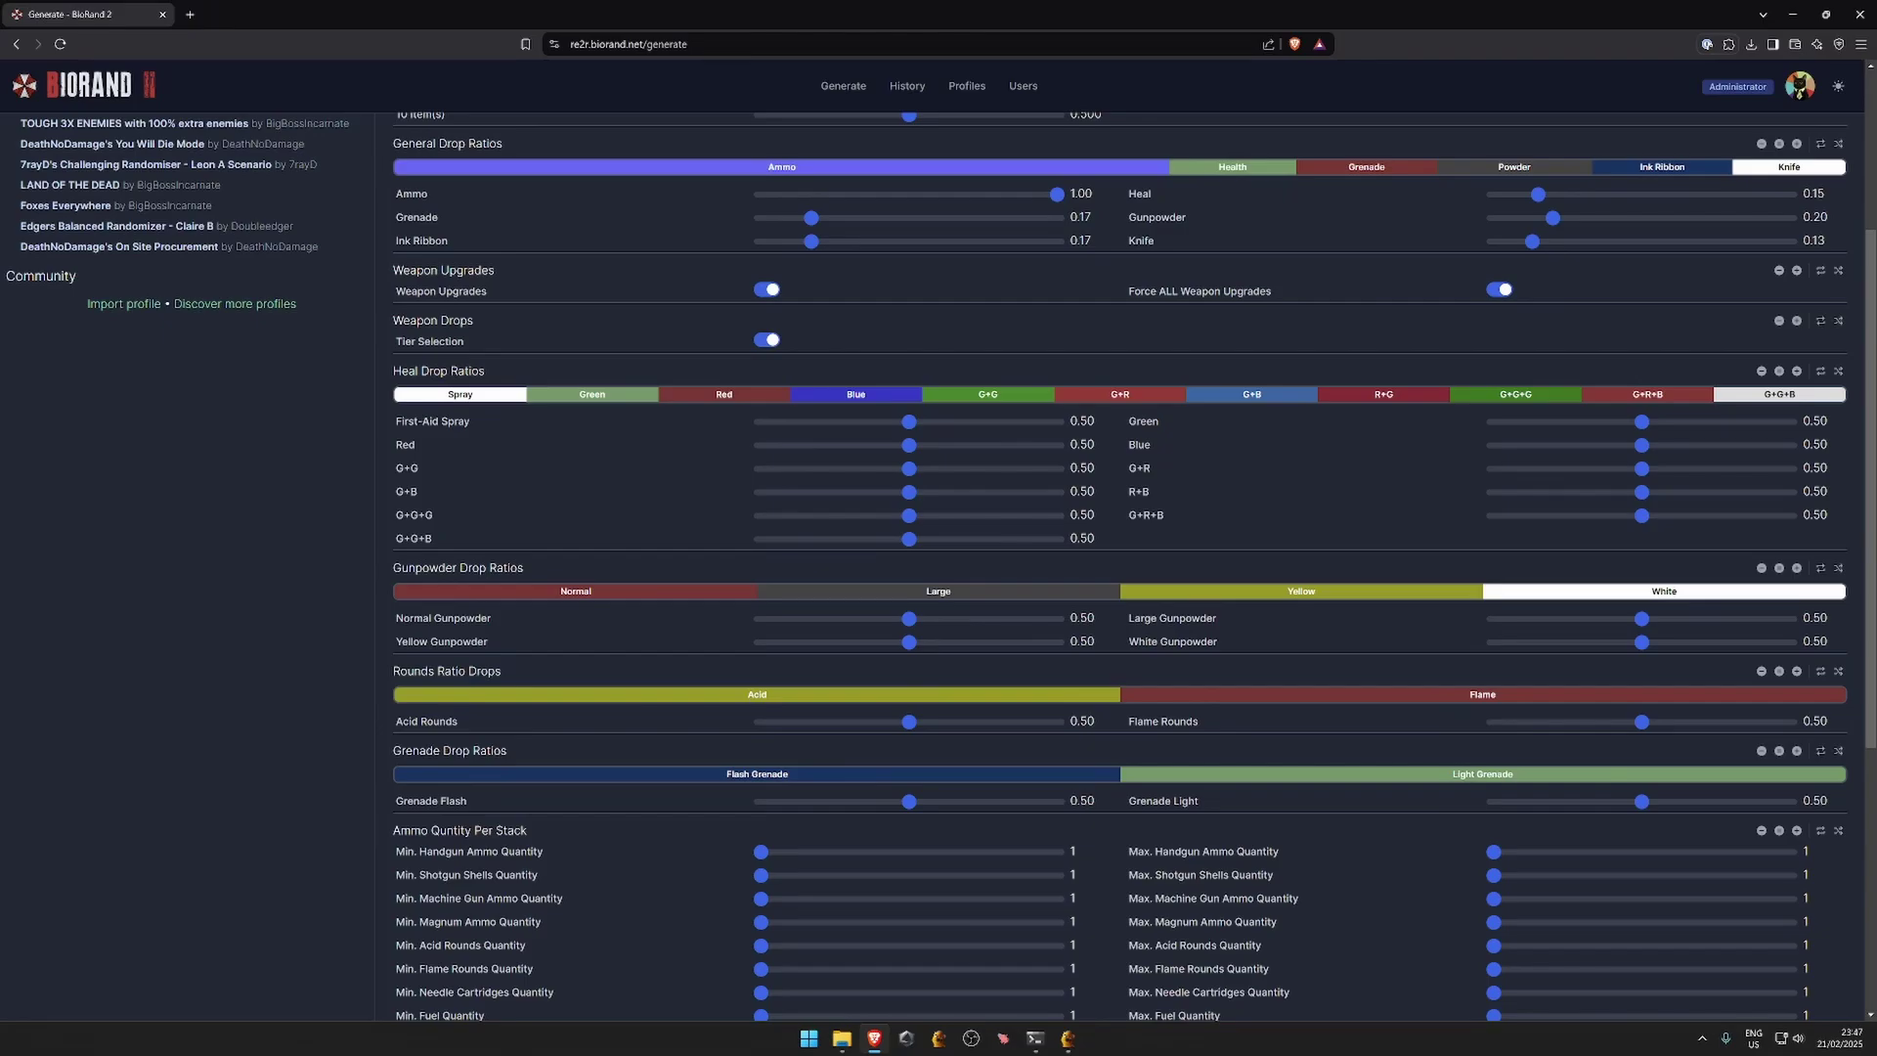
scroll(1119, 567, "down", 1)
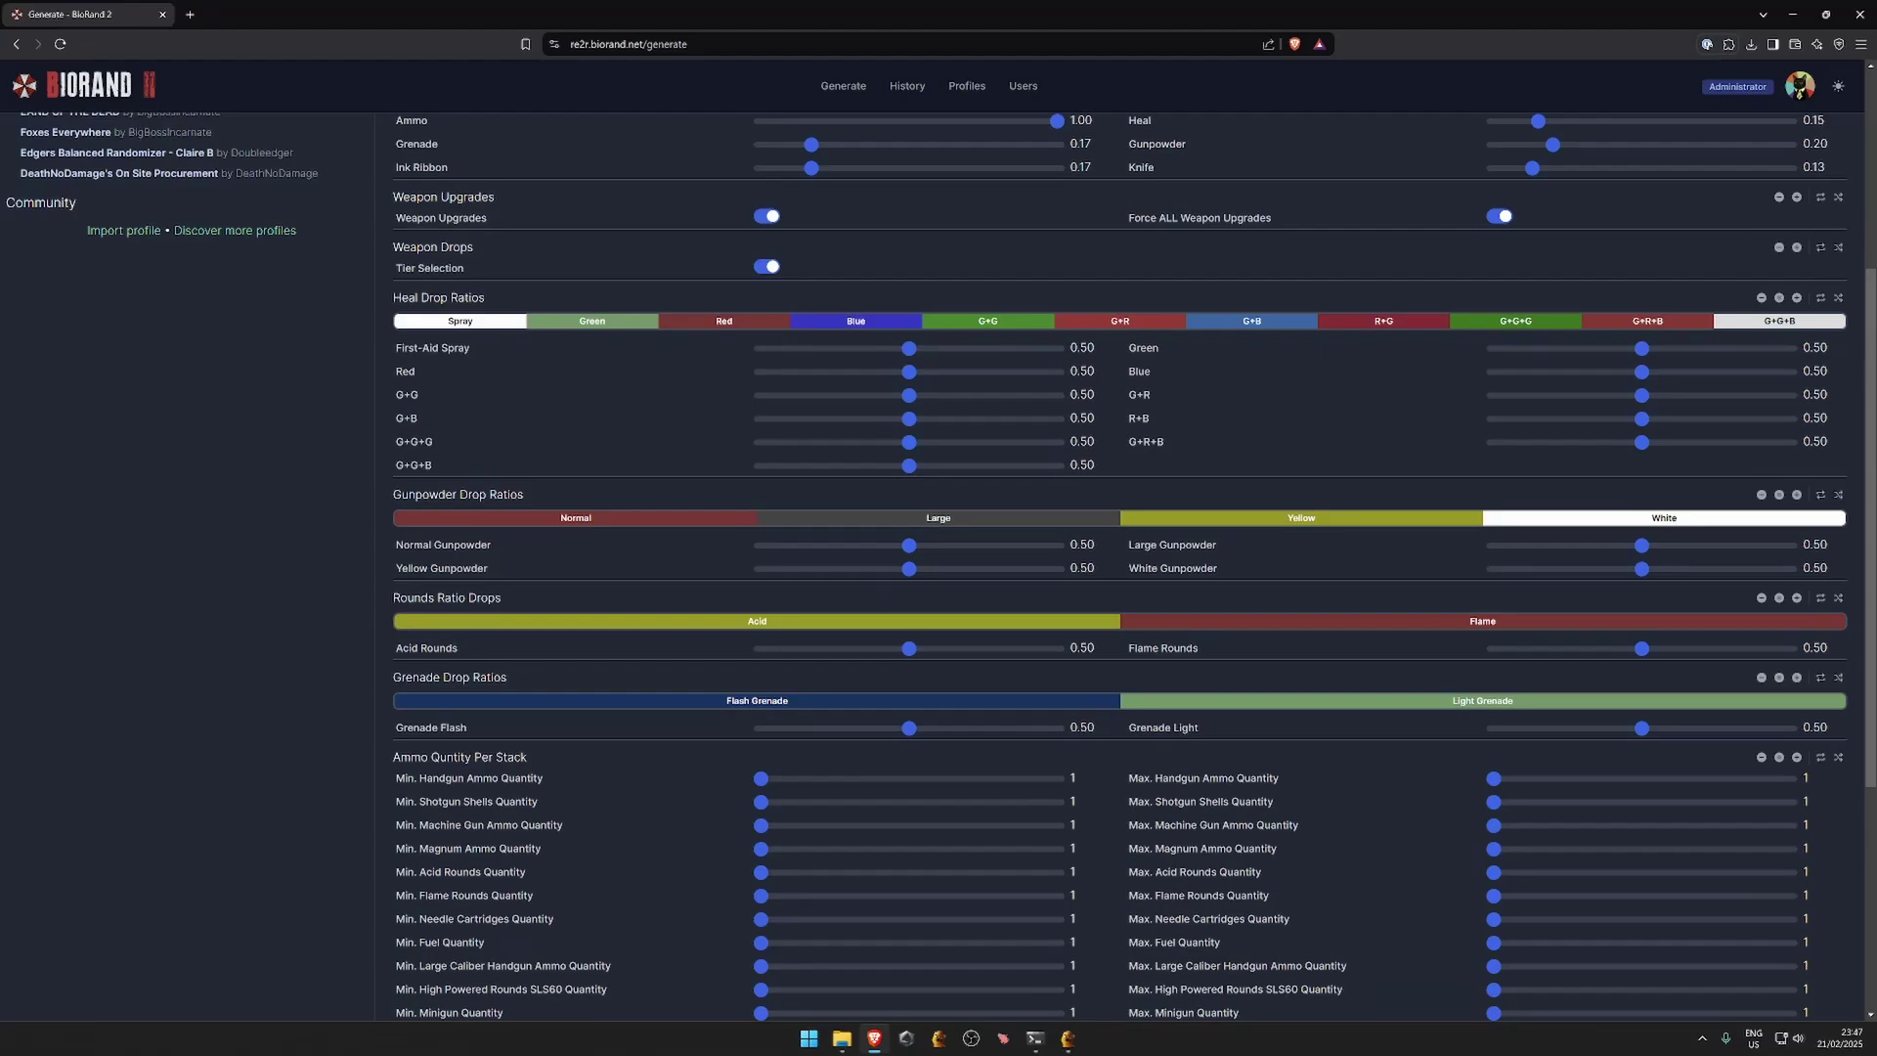
scroll(1120, 567, "down", 2)
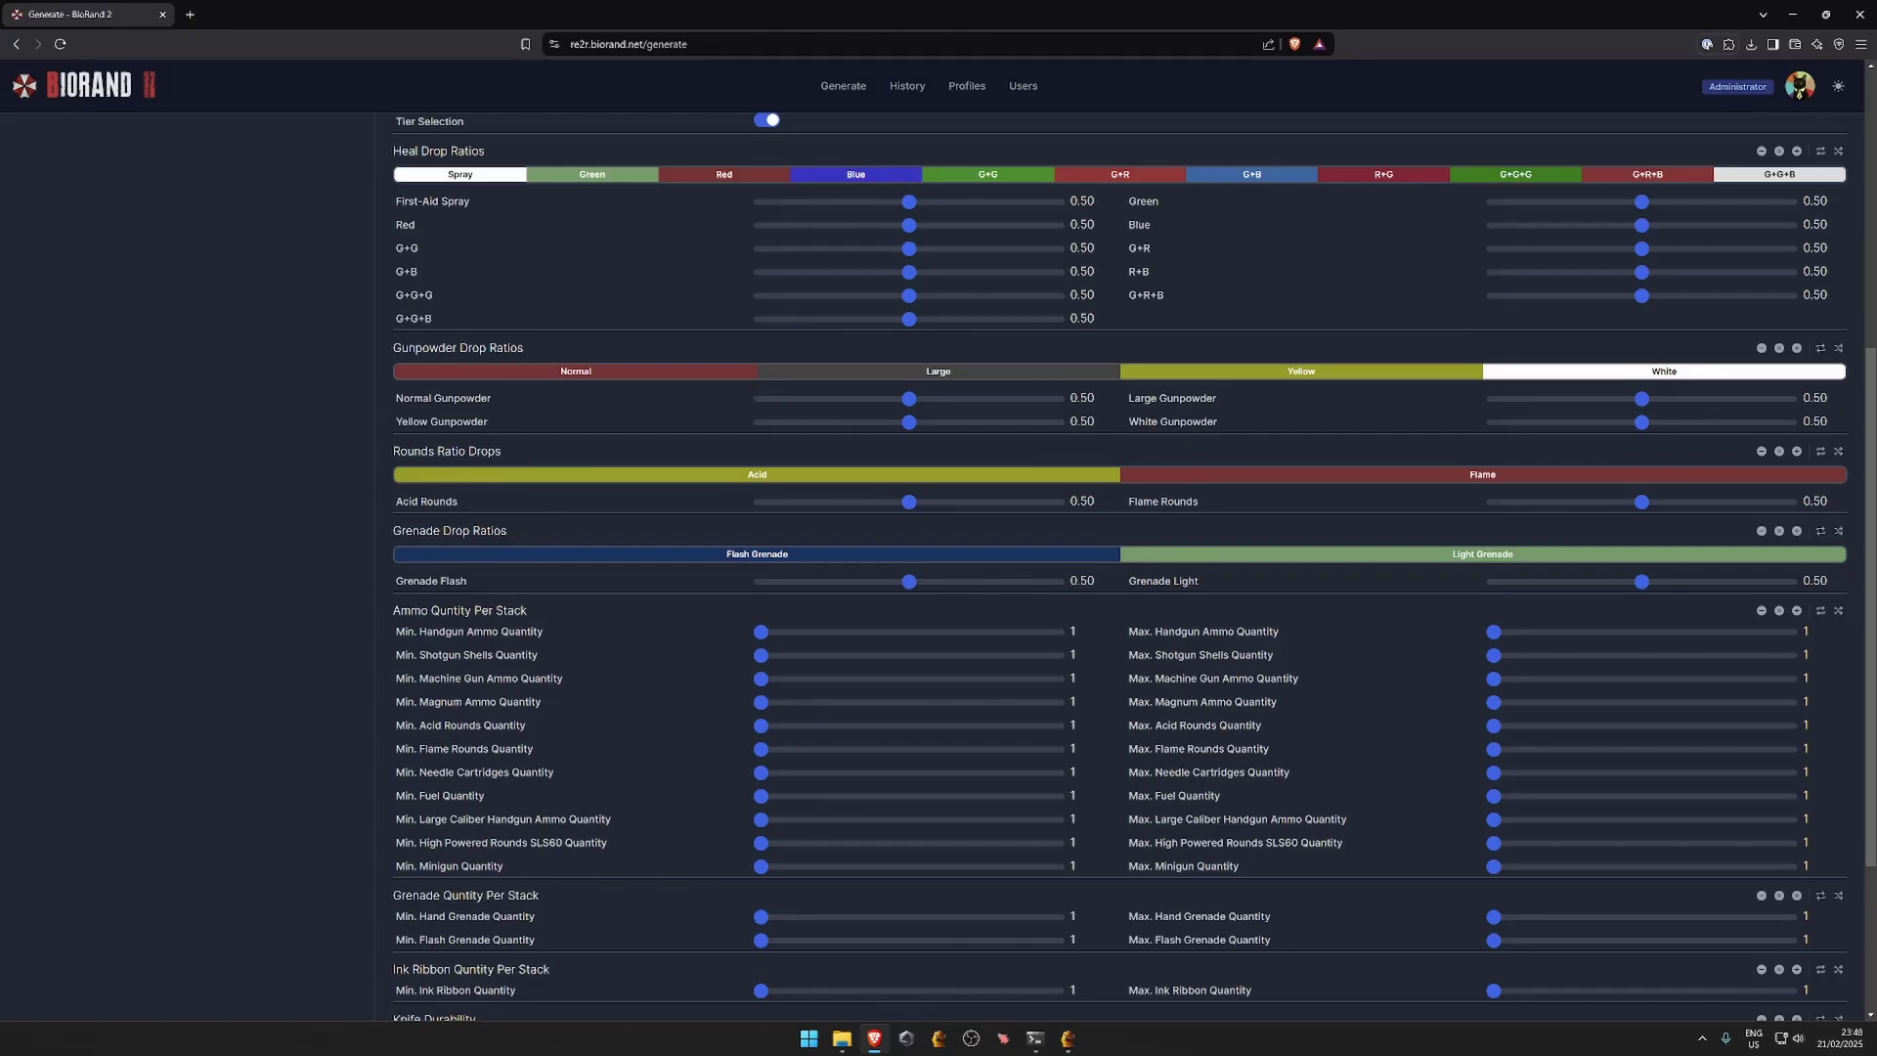
- Set the maximum handgun ammo quantity per stack to 60 in the item settings
scroll(757, 403, "down", 1)
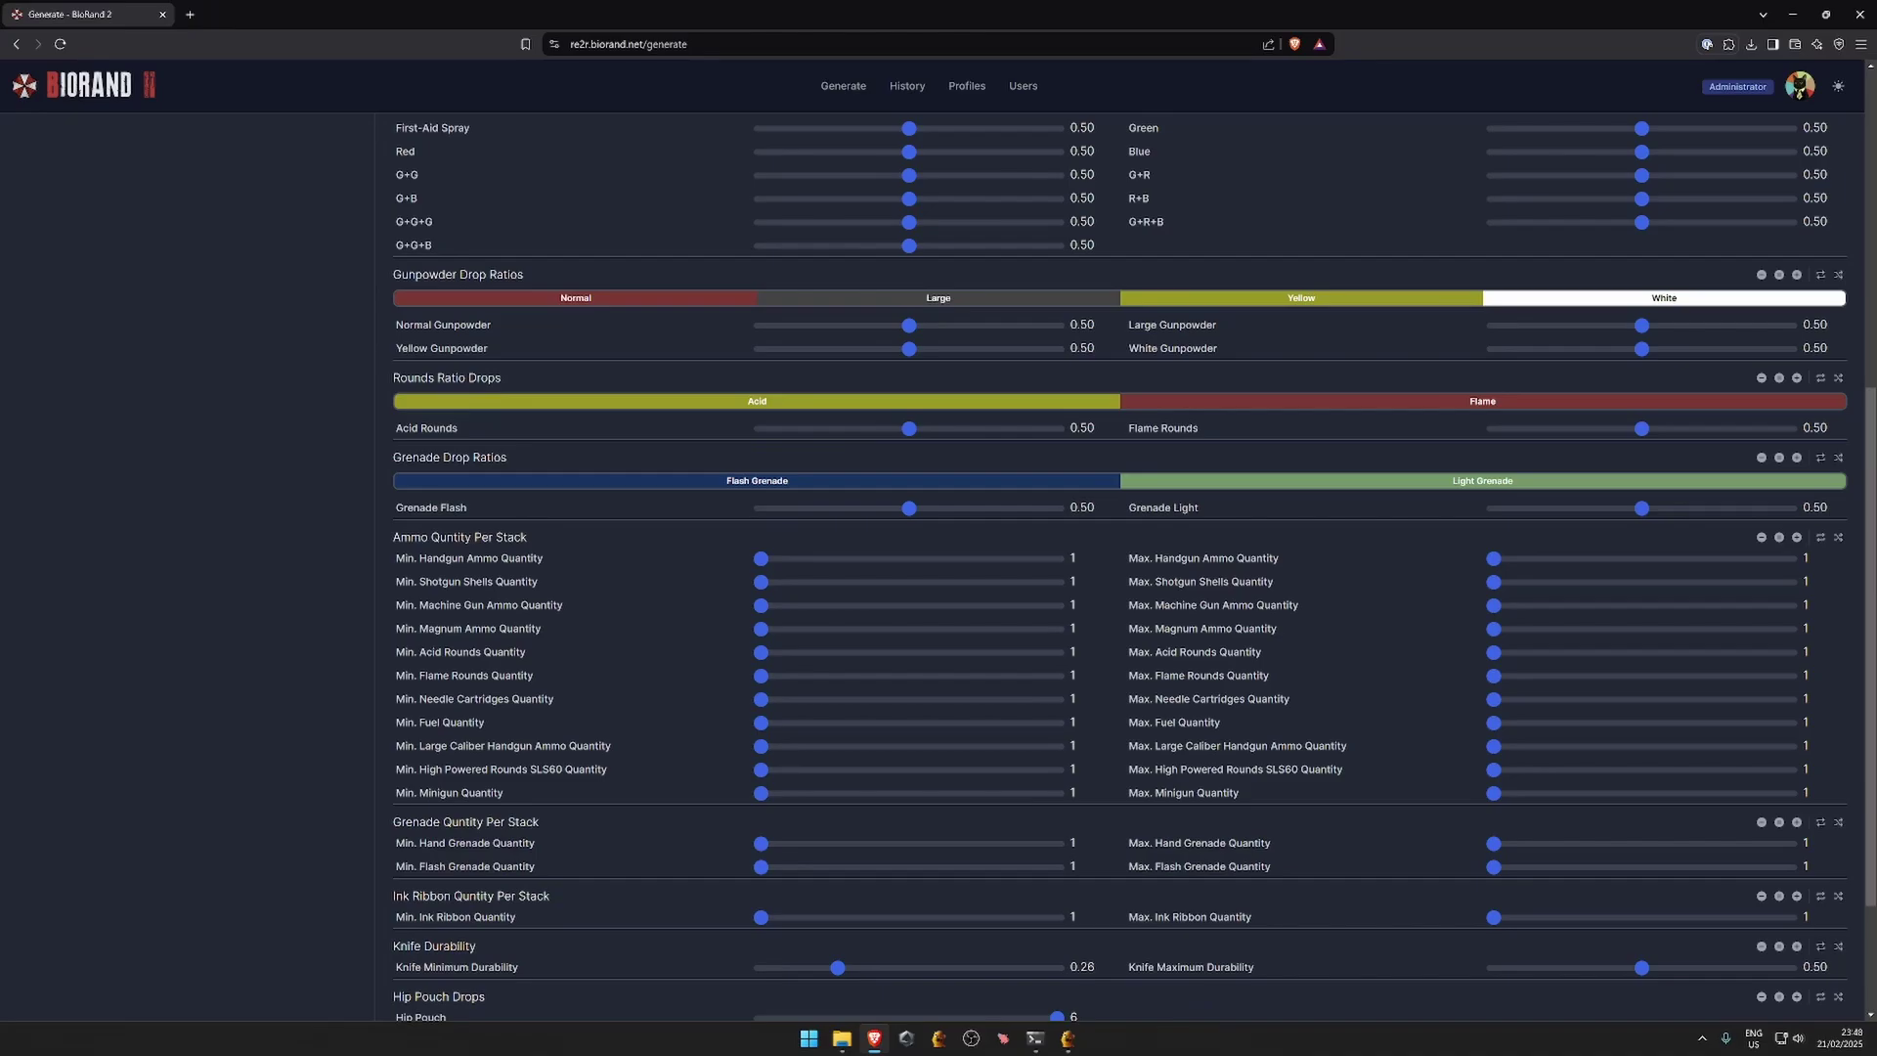
scroll(1135, 569, "down", 1)
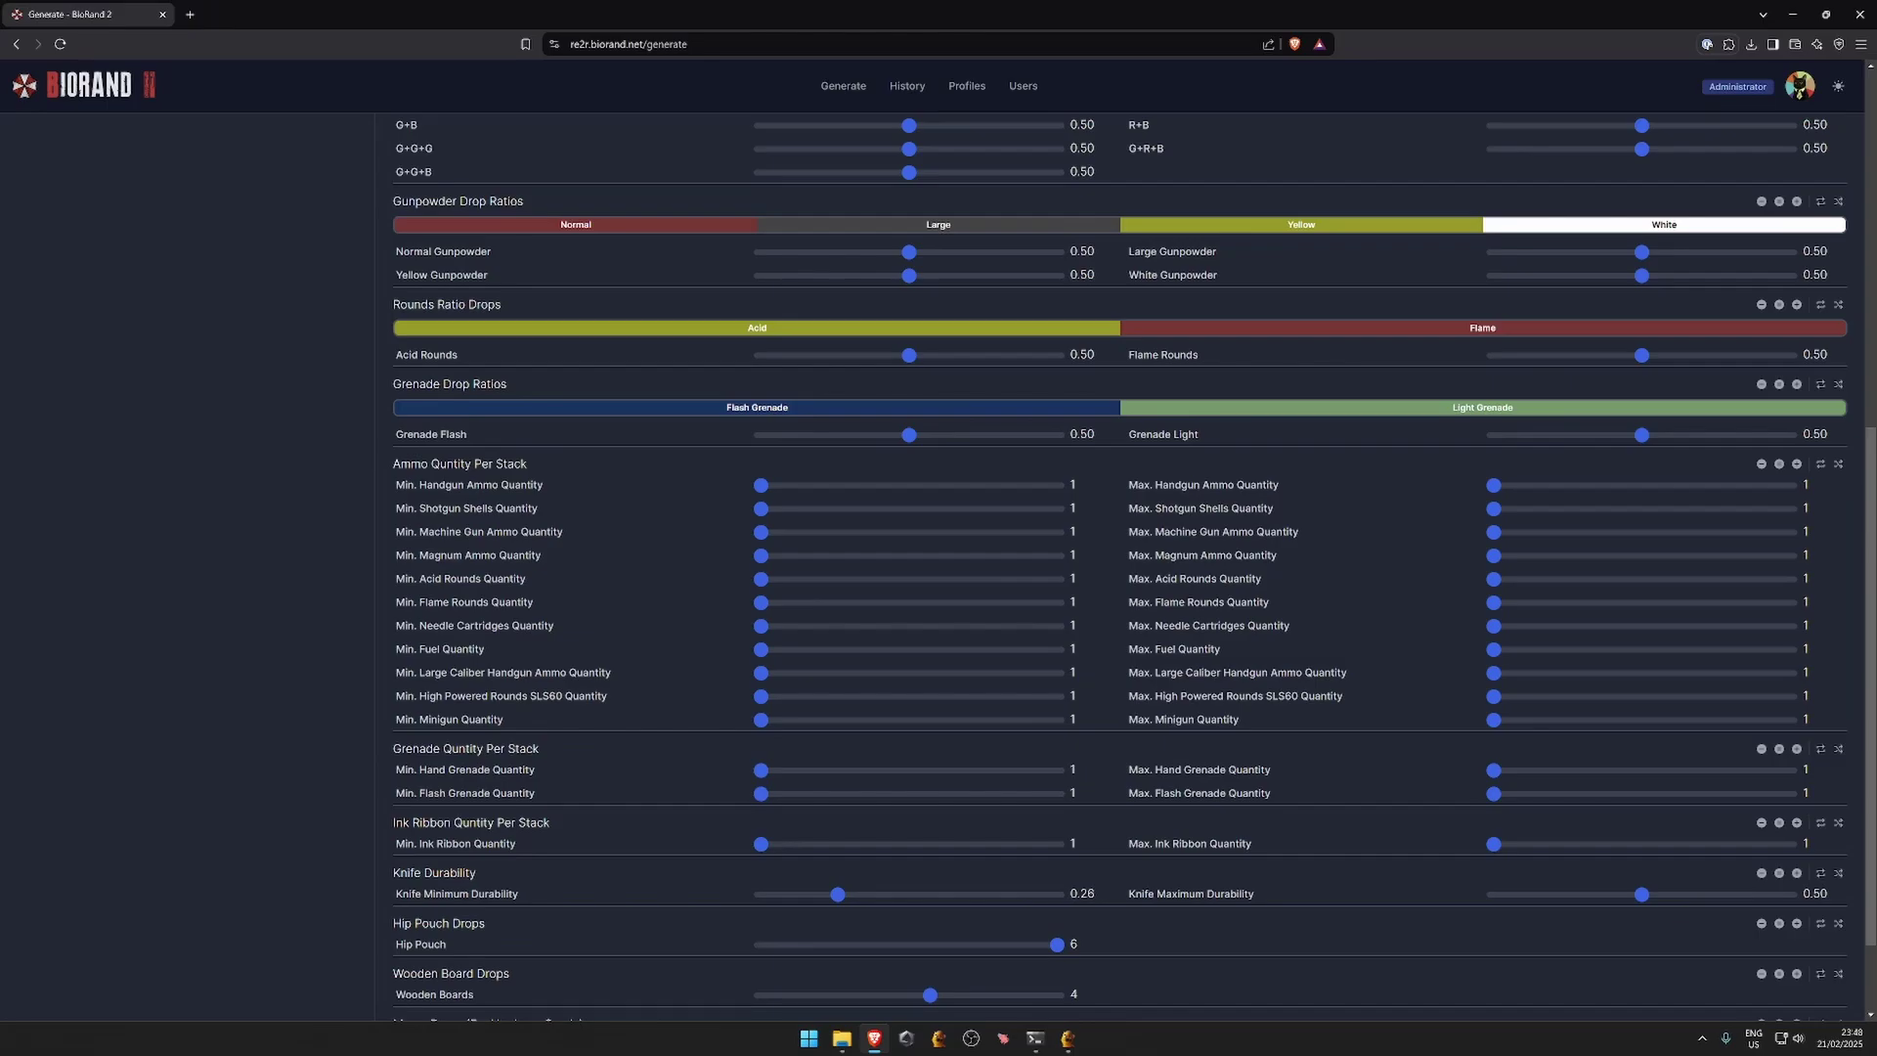
scroll(757, 333, "down", 1)
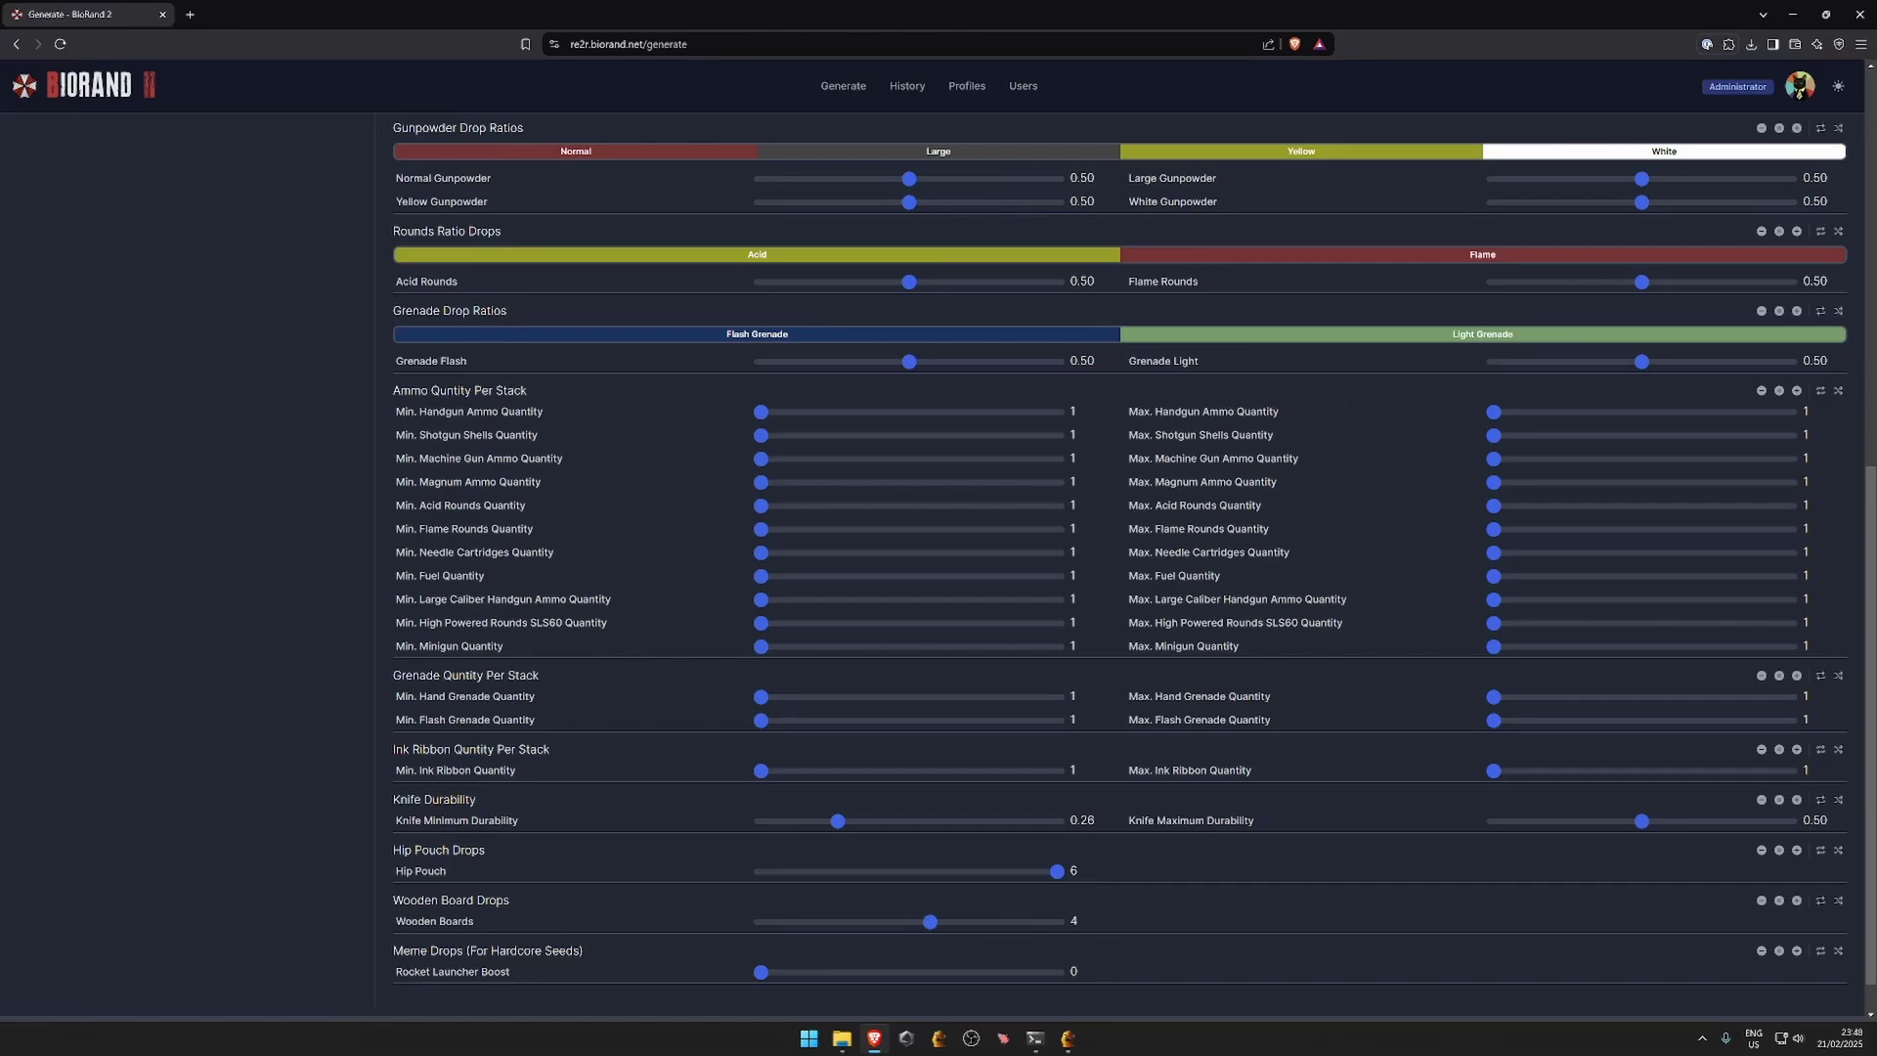
scroll(938, 570, "down", 1)
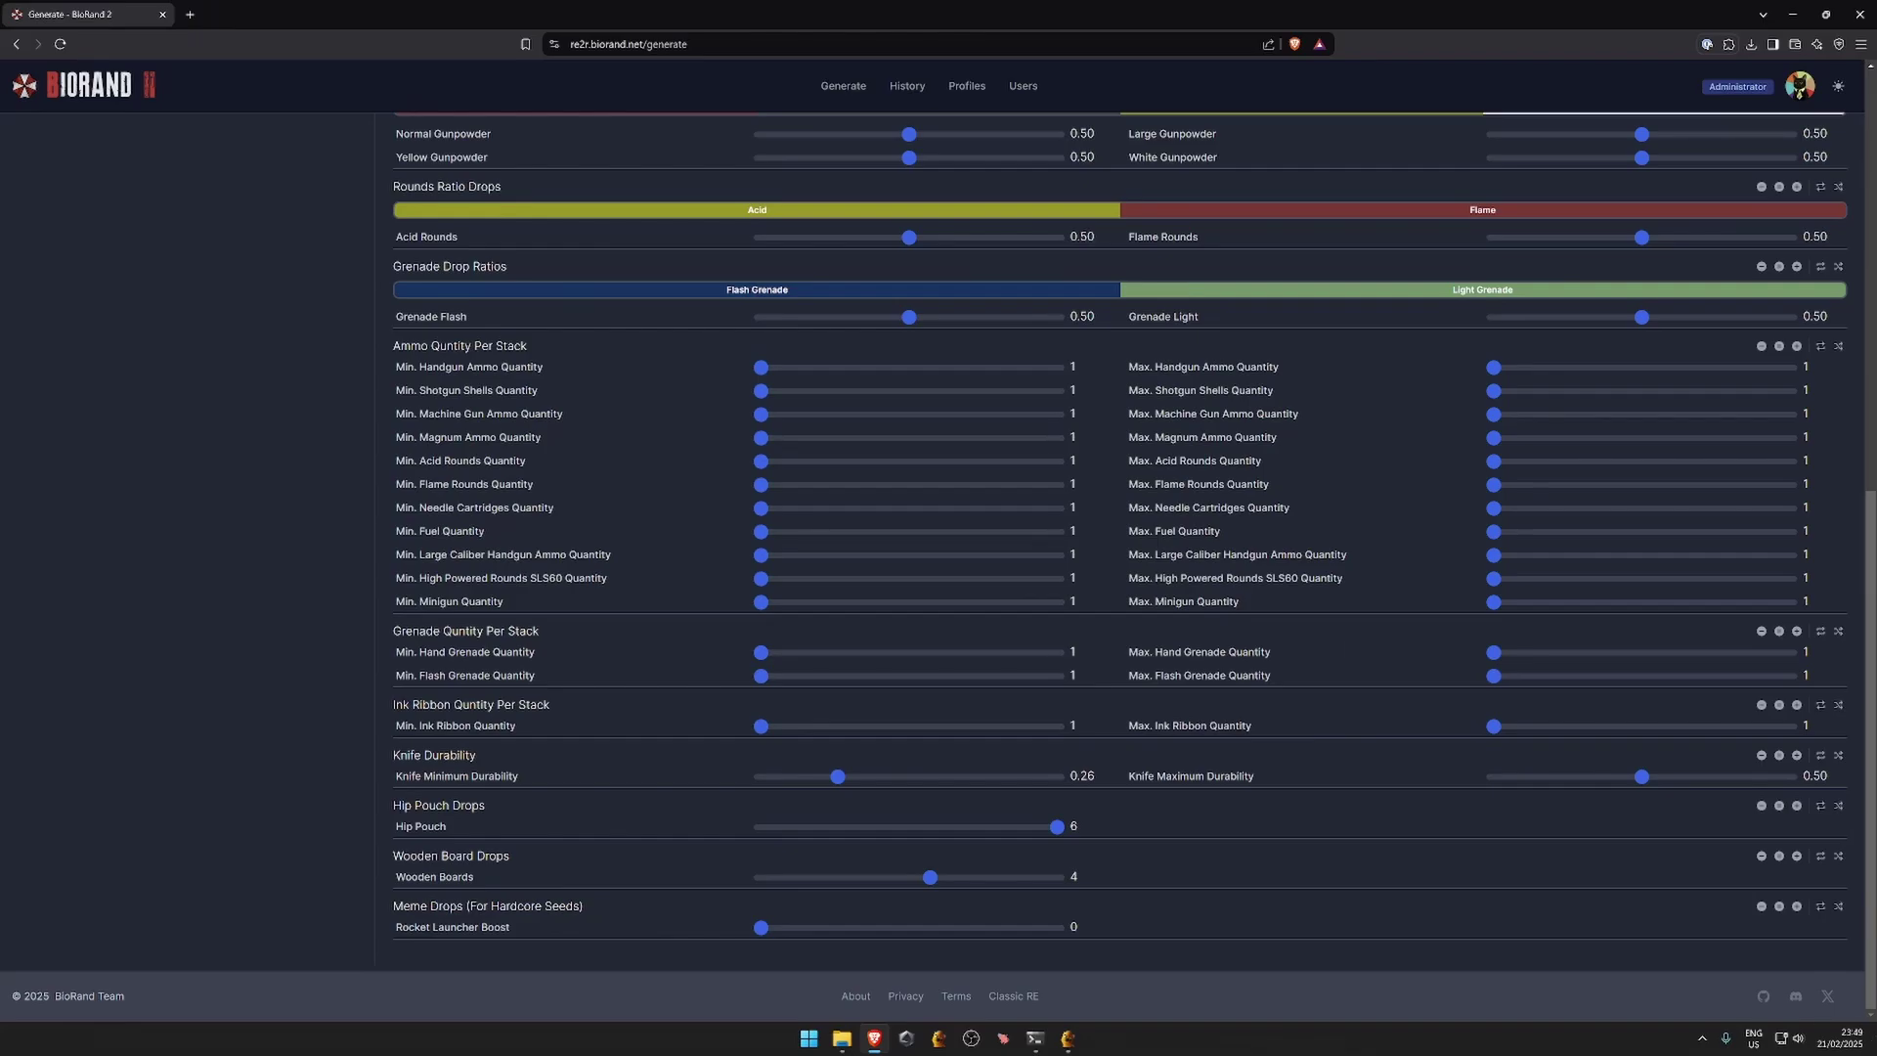
left_click_drag(1493, 366, 1790, 366)
scroll(1124, 567, "up", 3)
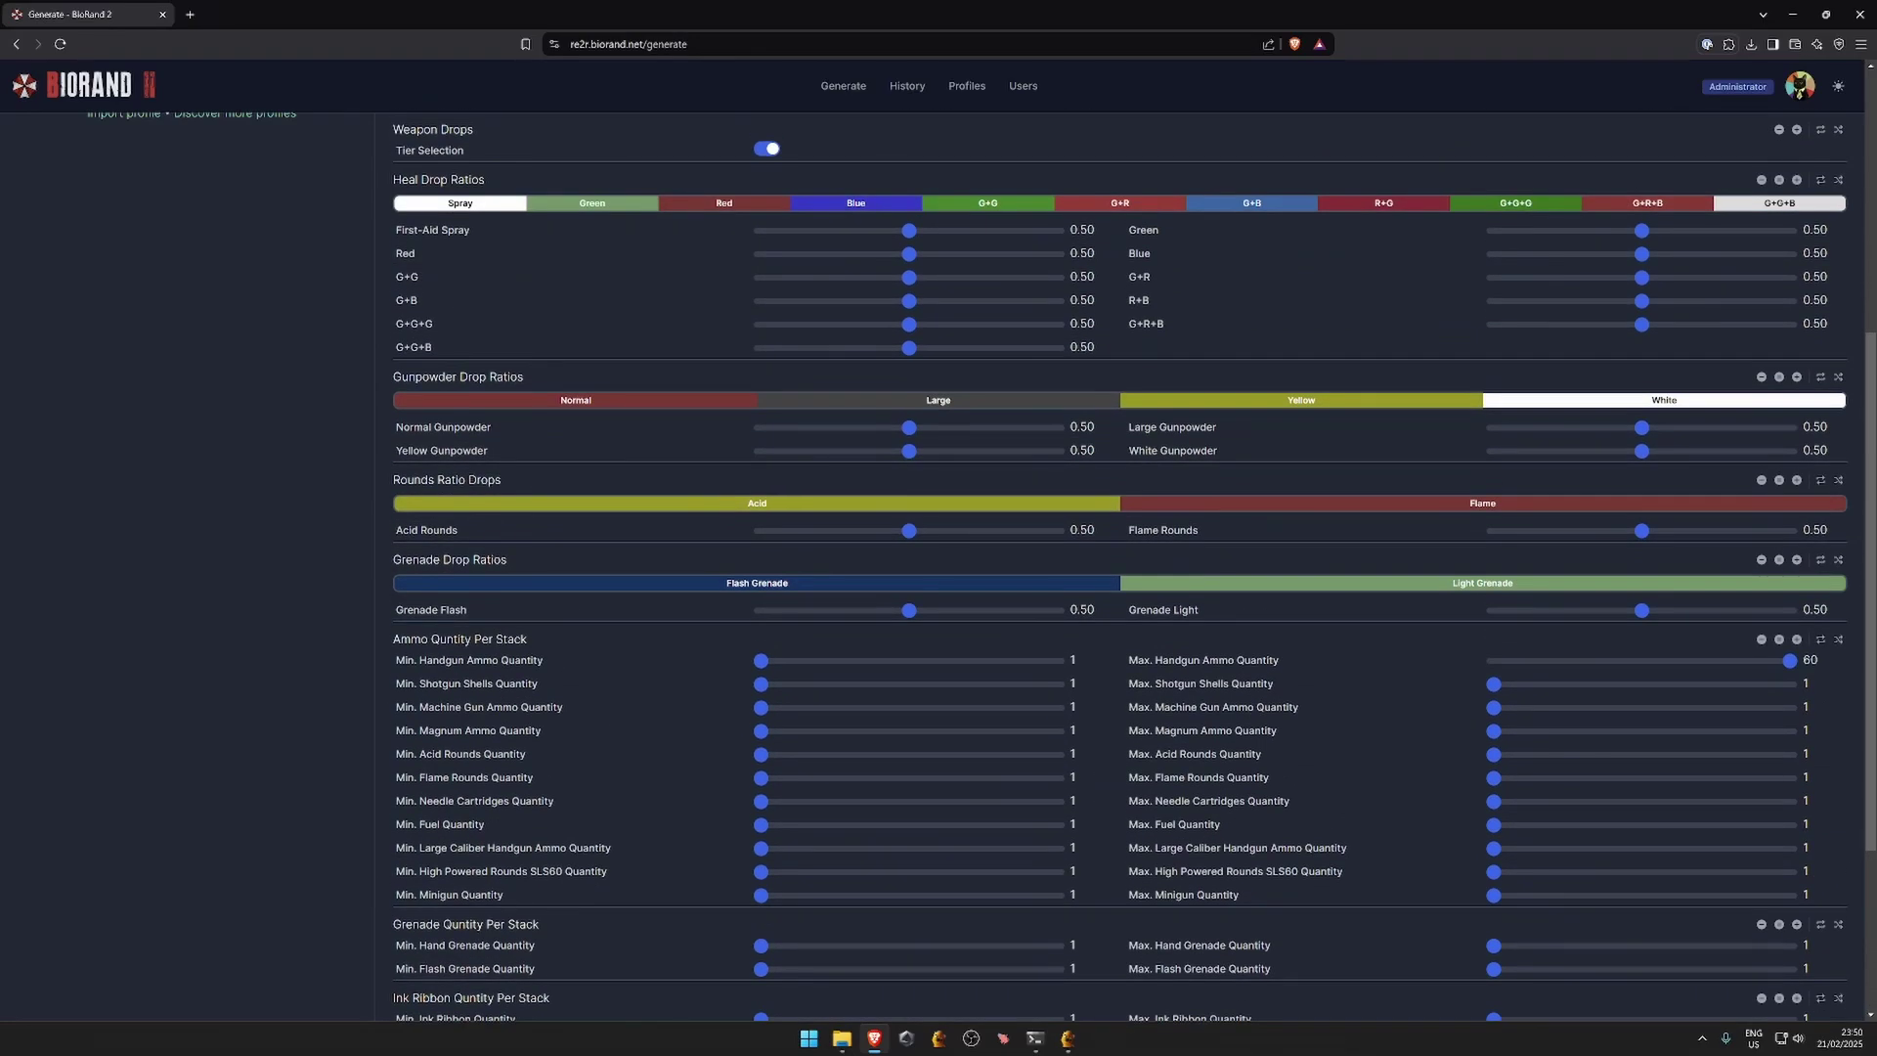
scroll(1119, 567, "up", 2)
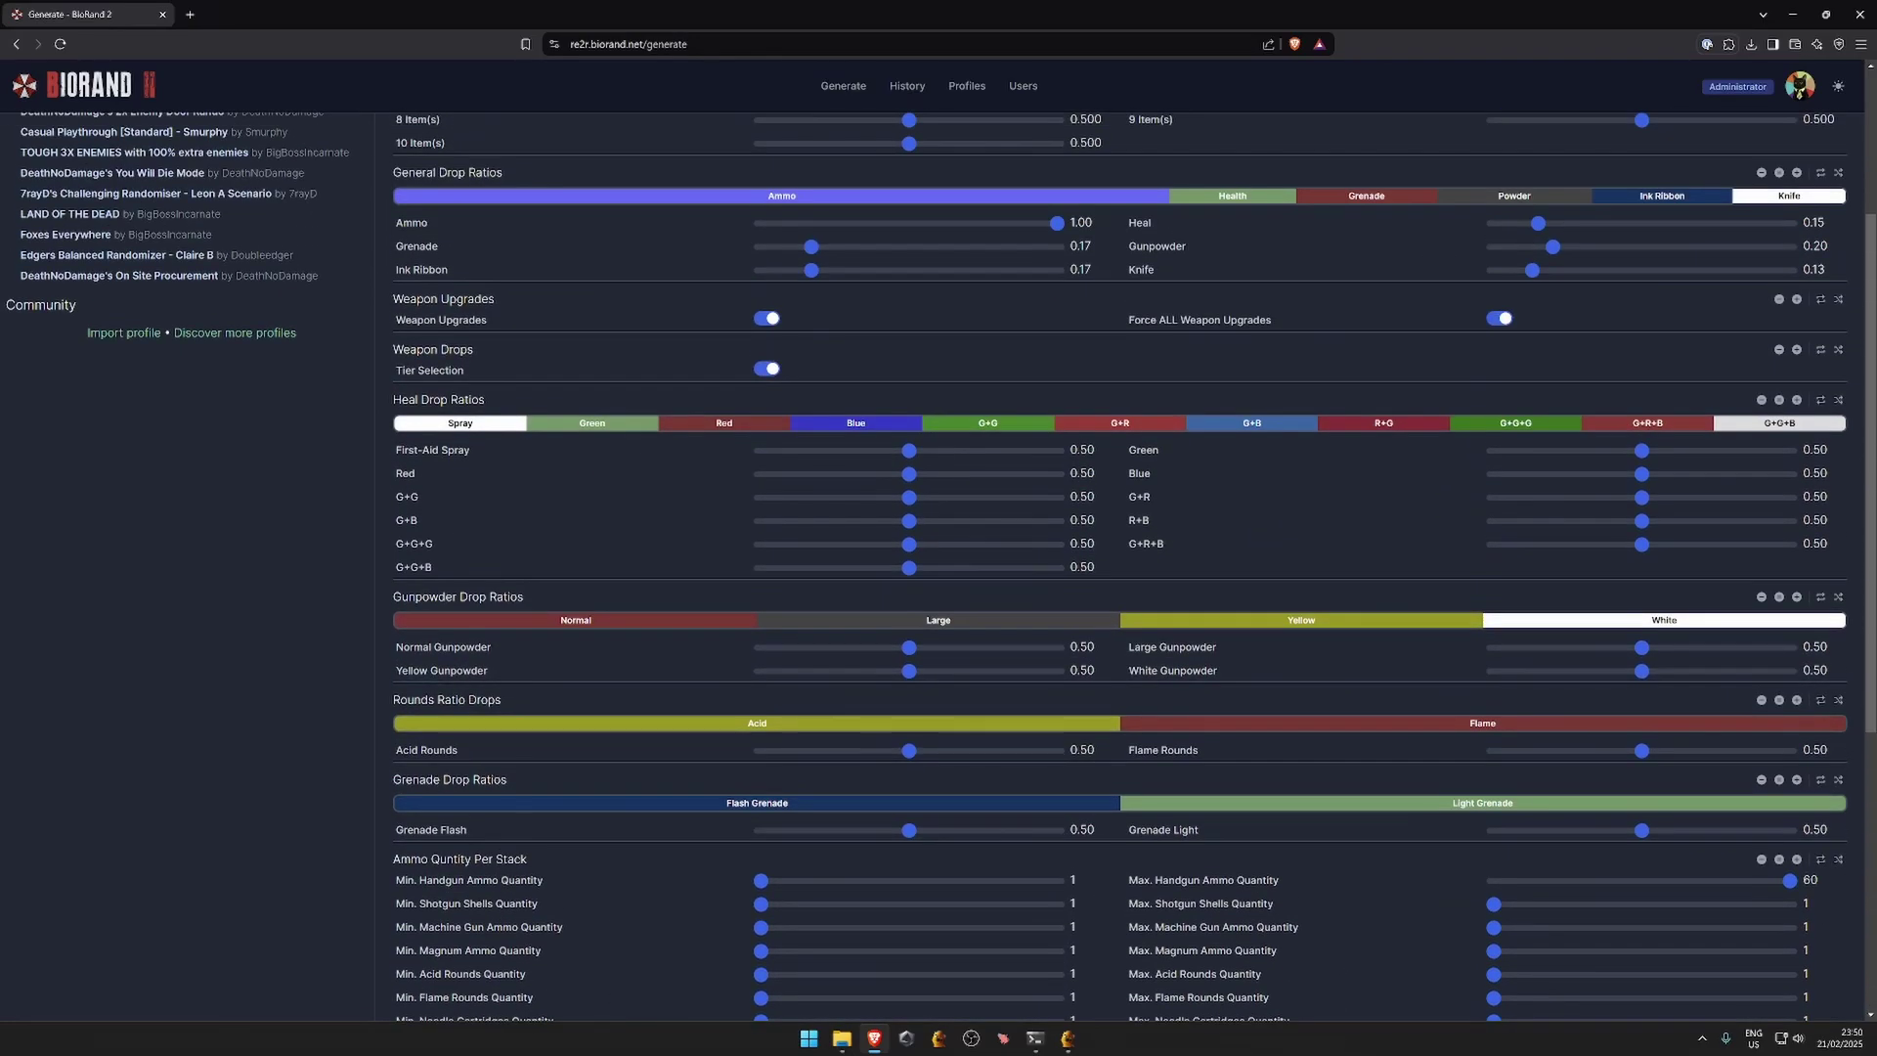
- Set the Knife Minimum Durability to 0.00 and the Knife Maximum Durability to 1.00
scroll(1125, 567, "down", 5)
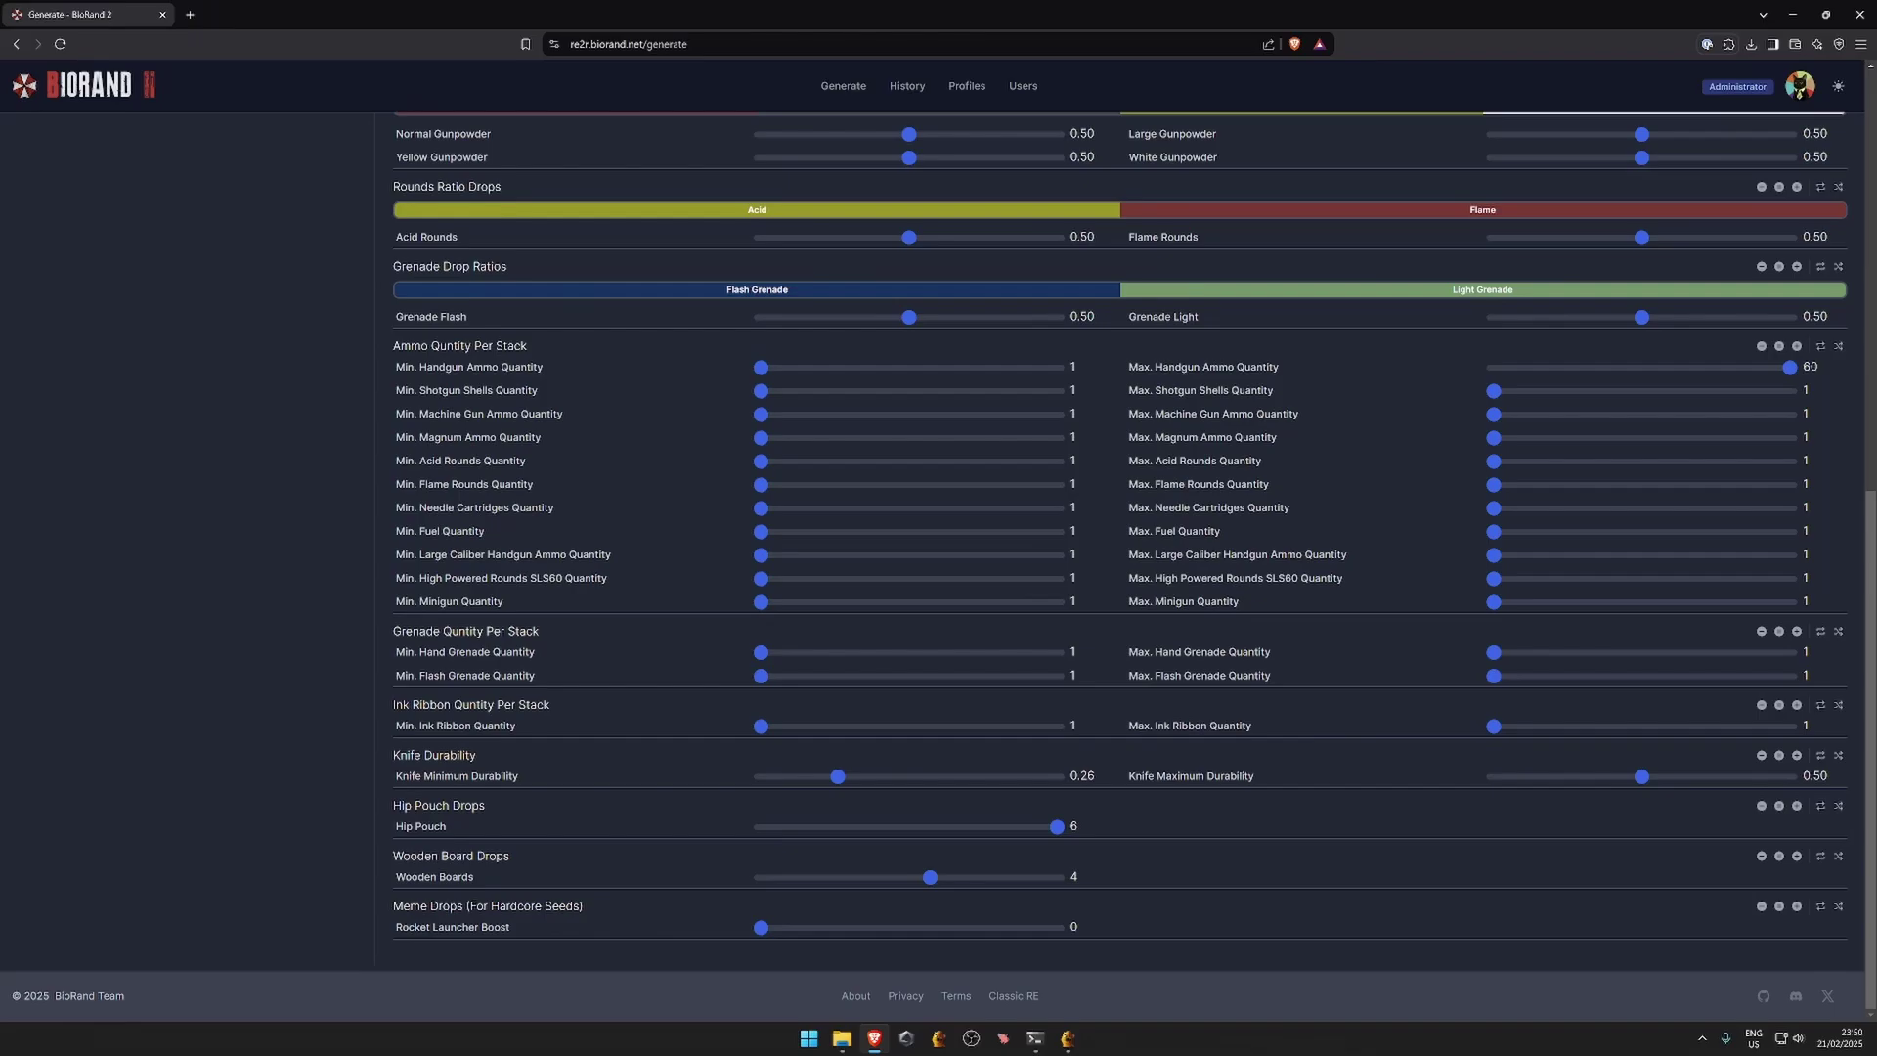
key("Left")
key("Left")
key("Left")
key("Left")
key("Left")
key("Left")
key("Left")
key("Left")
key("Left")
key("Left")
key("Left")
key("Left")
key("Left")
key("Left")
key("Left")
key("Left")
key("Left")
key("Left")
key("Left")
key("Left")
key("Tab")
key("End")
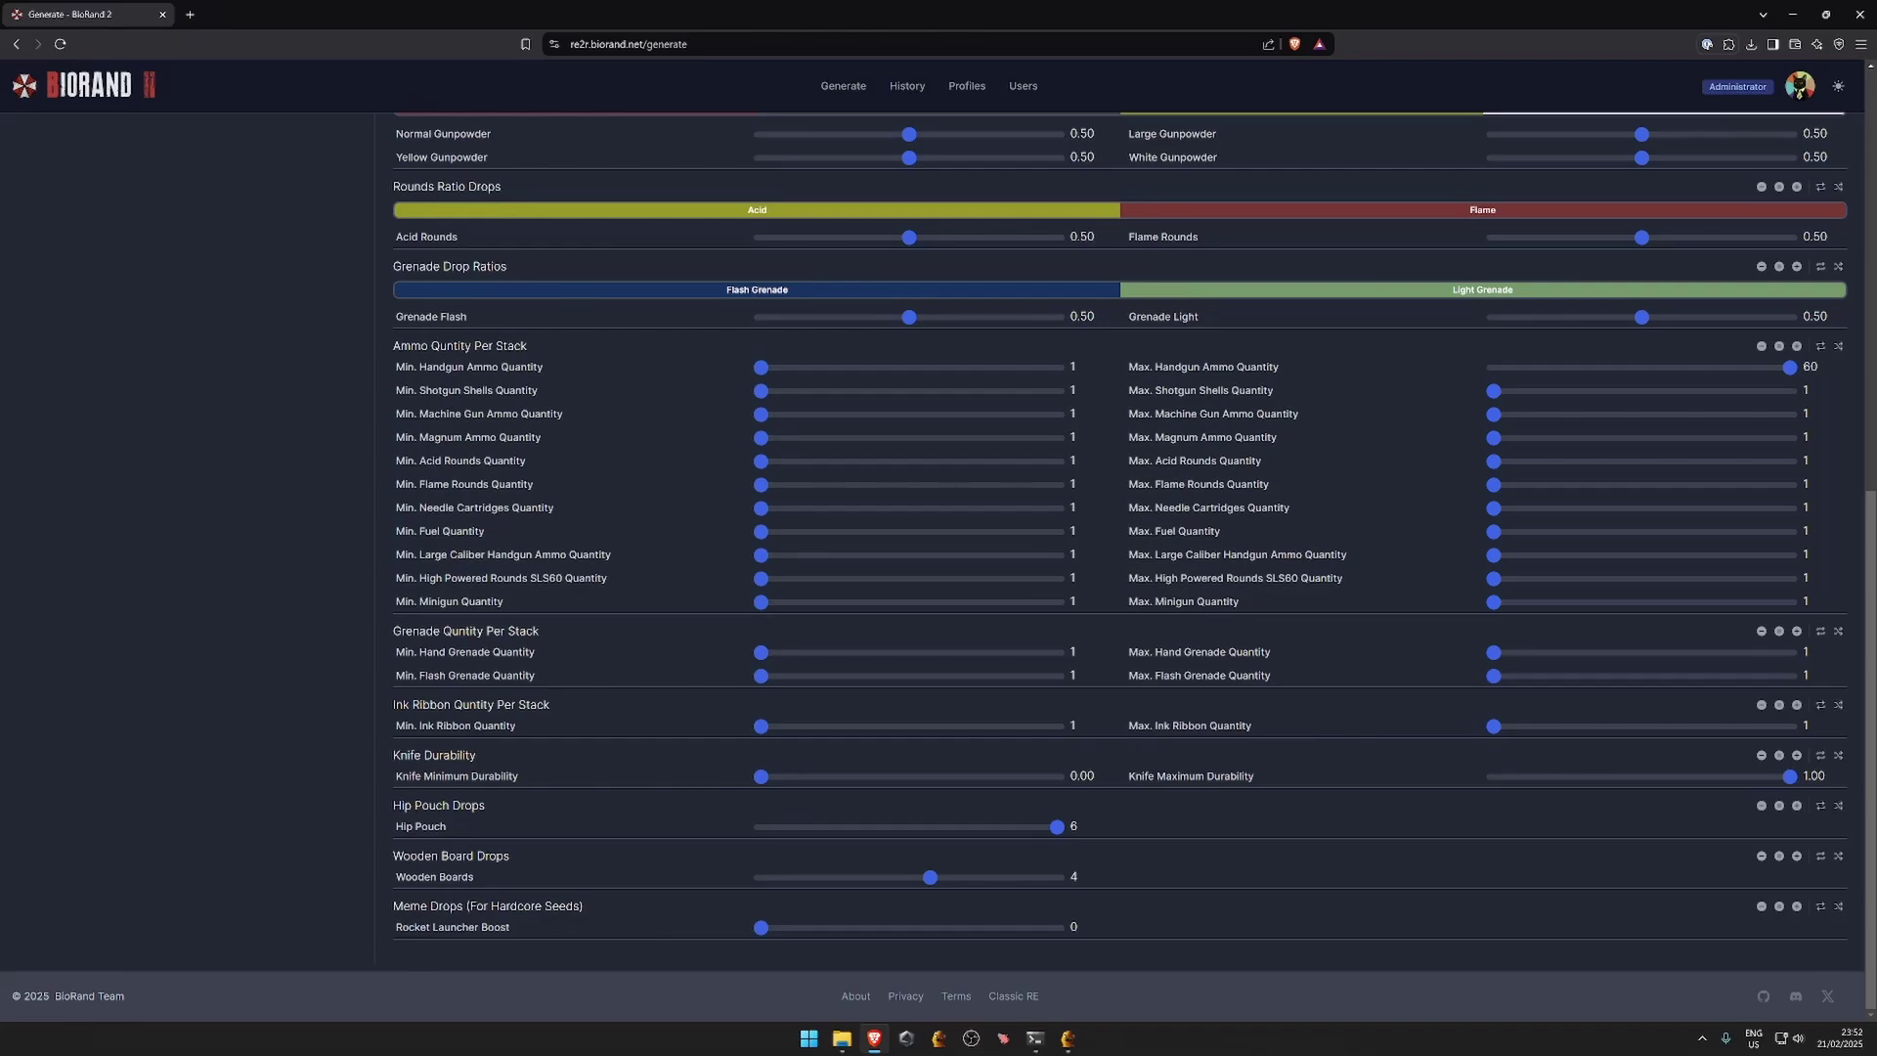
- Look over the tier weapon settings and turn off Tier Selection for weapon drops in the item settings
scroll(1120, 548, "up", 15)
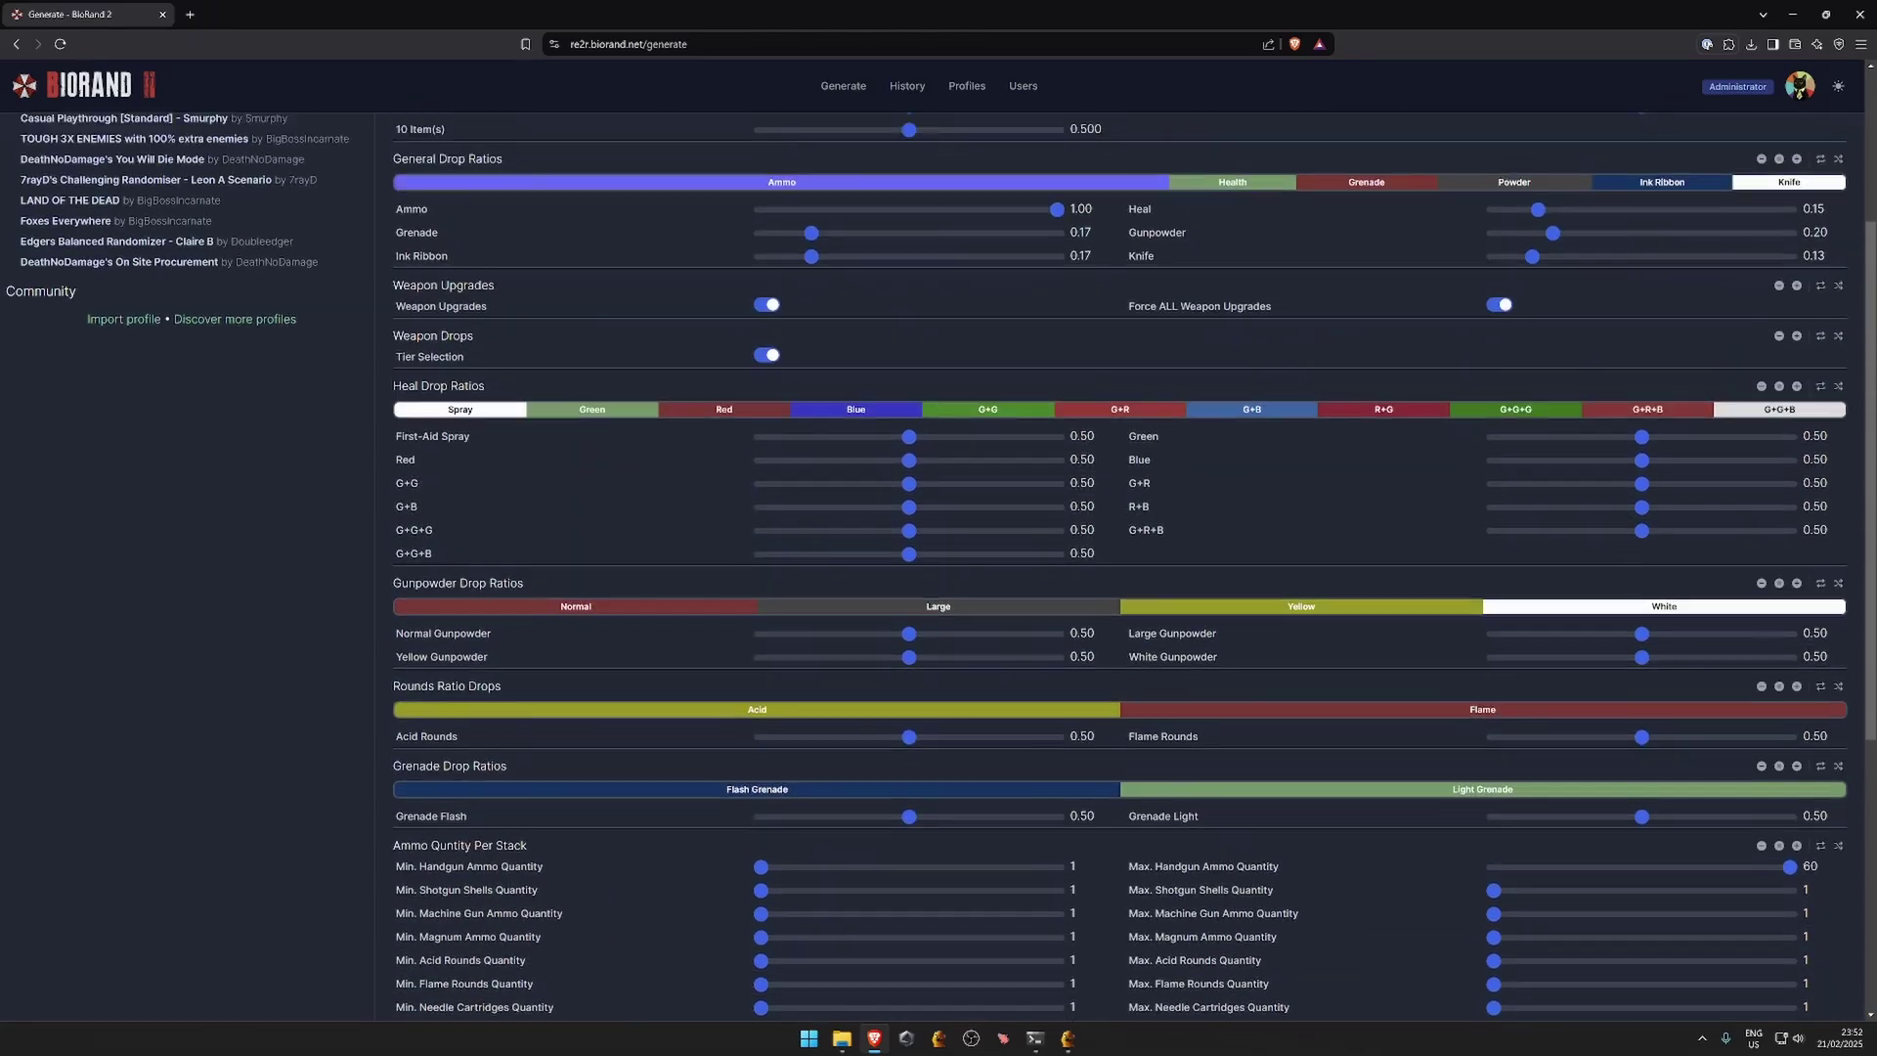
left_click(673, 141)
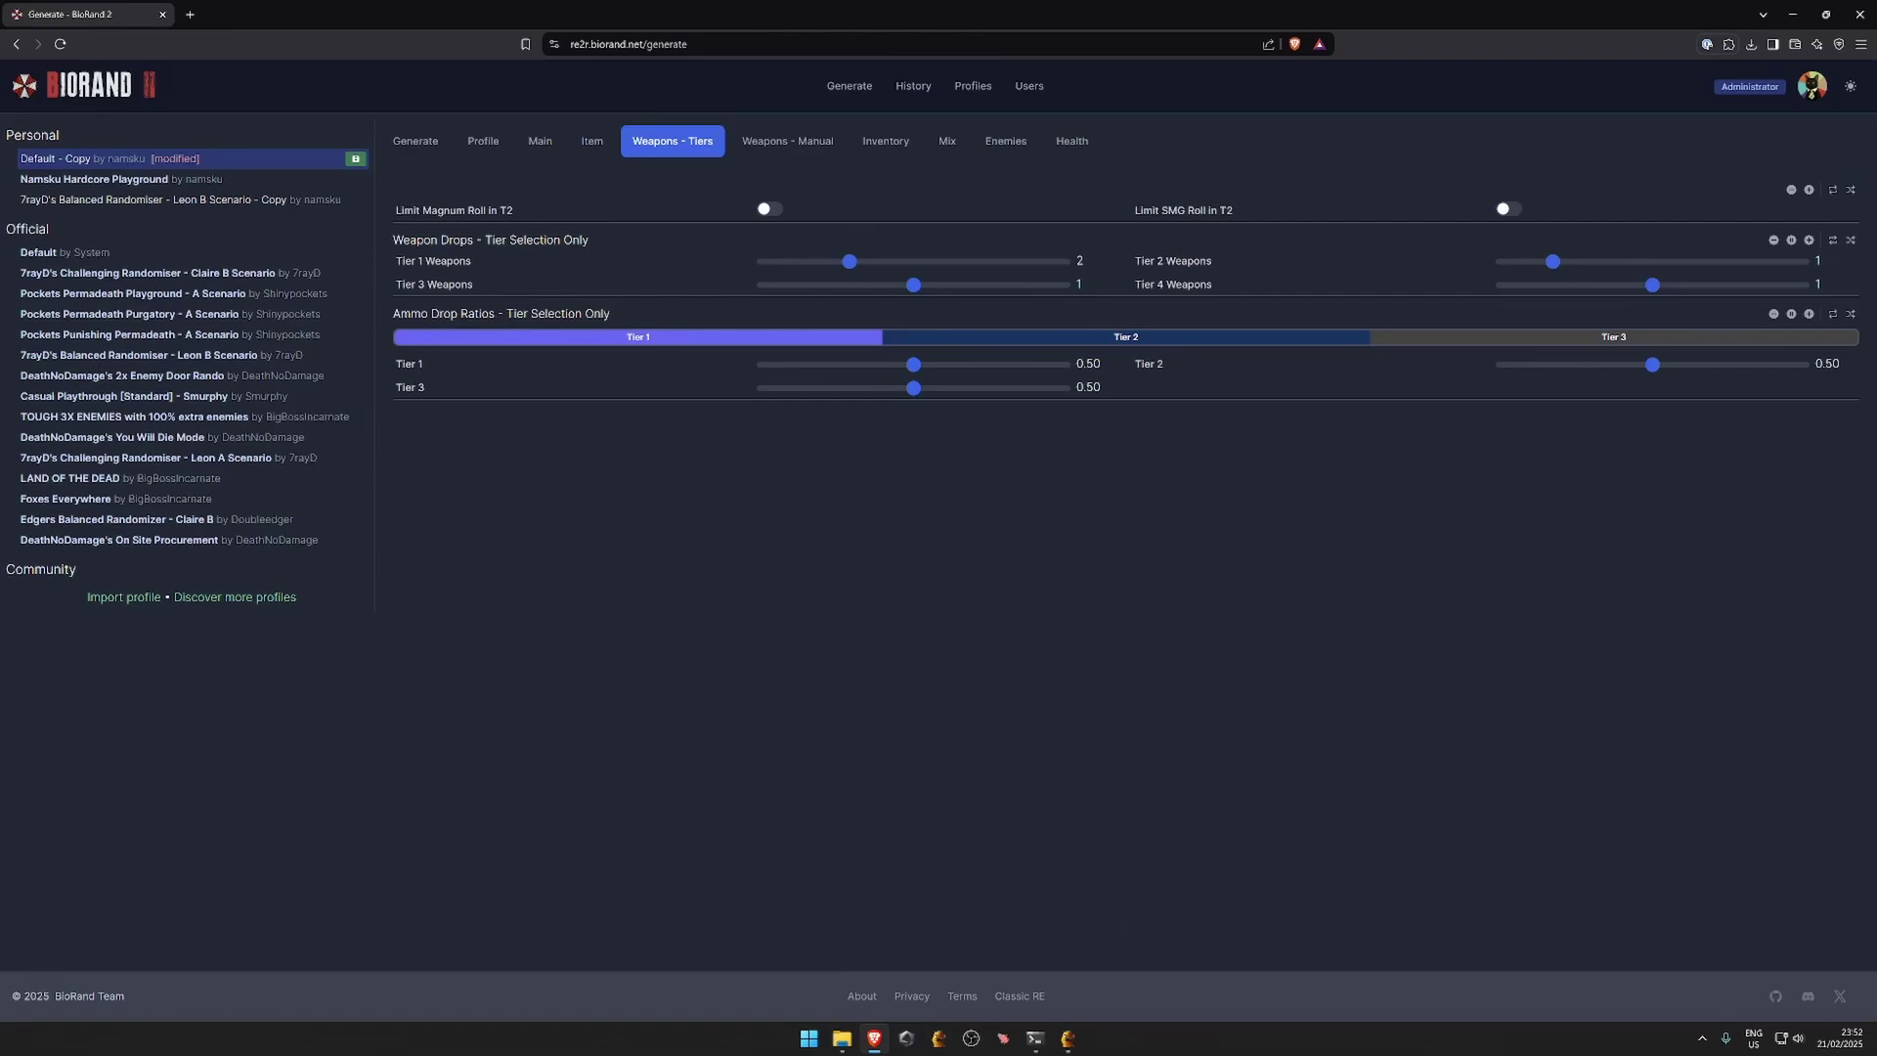
left_click(592, 141)
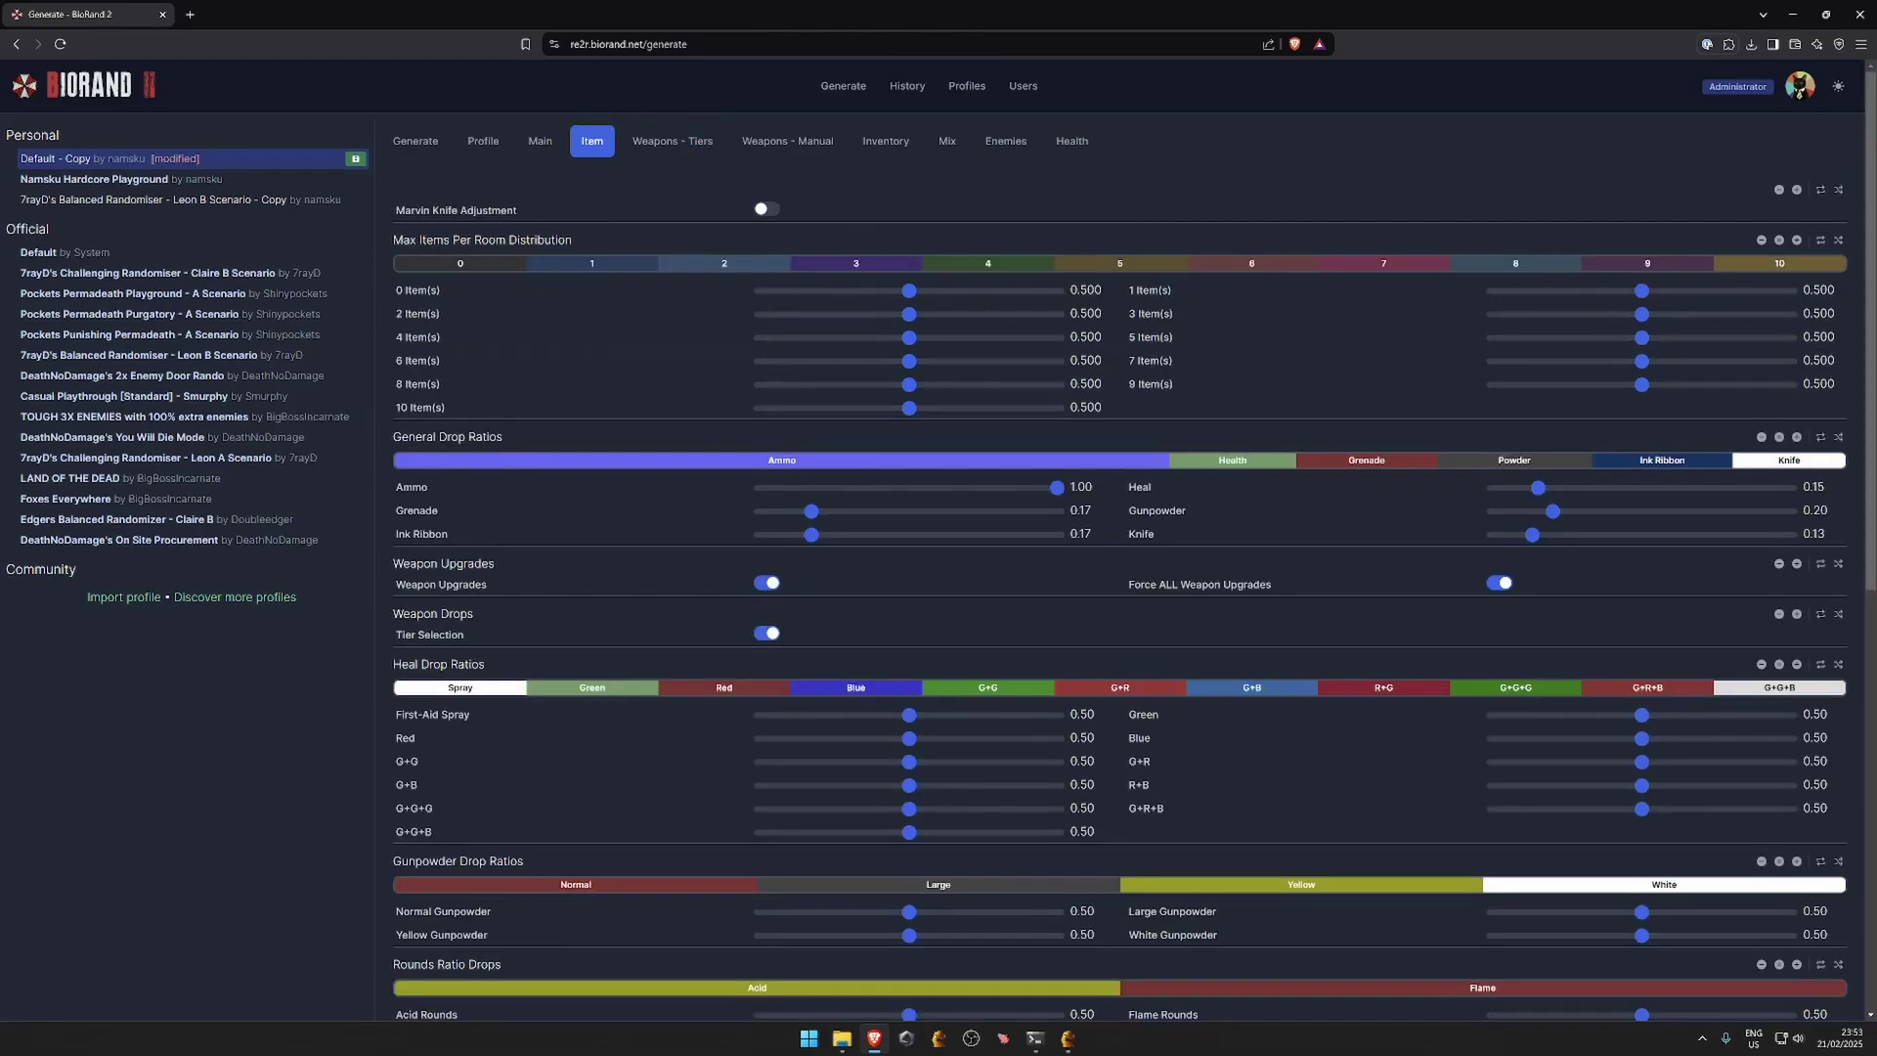
scroll(1121, 567, "down", 2)
scroll(1120, 567, "down", 2)
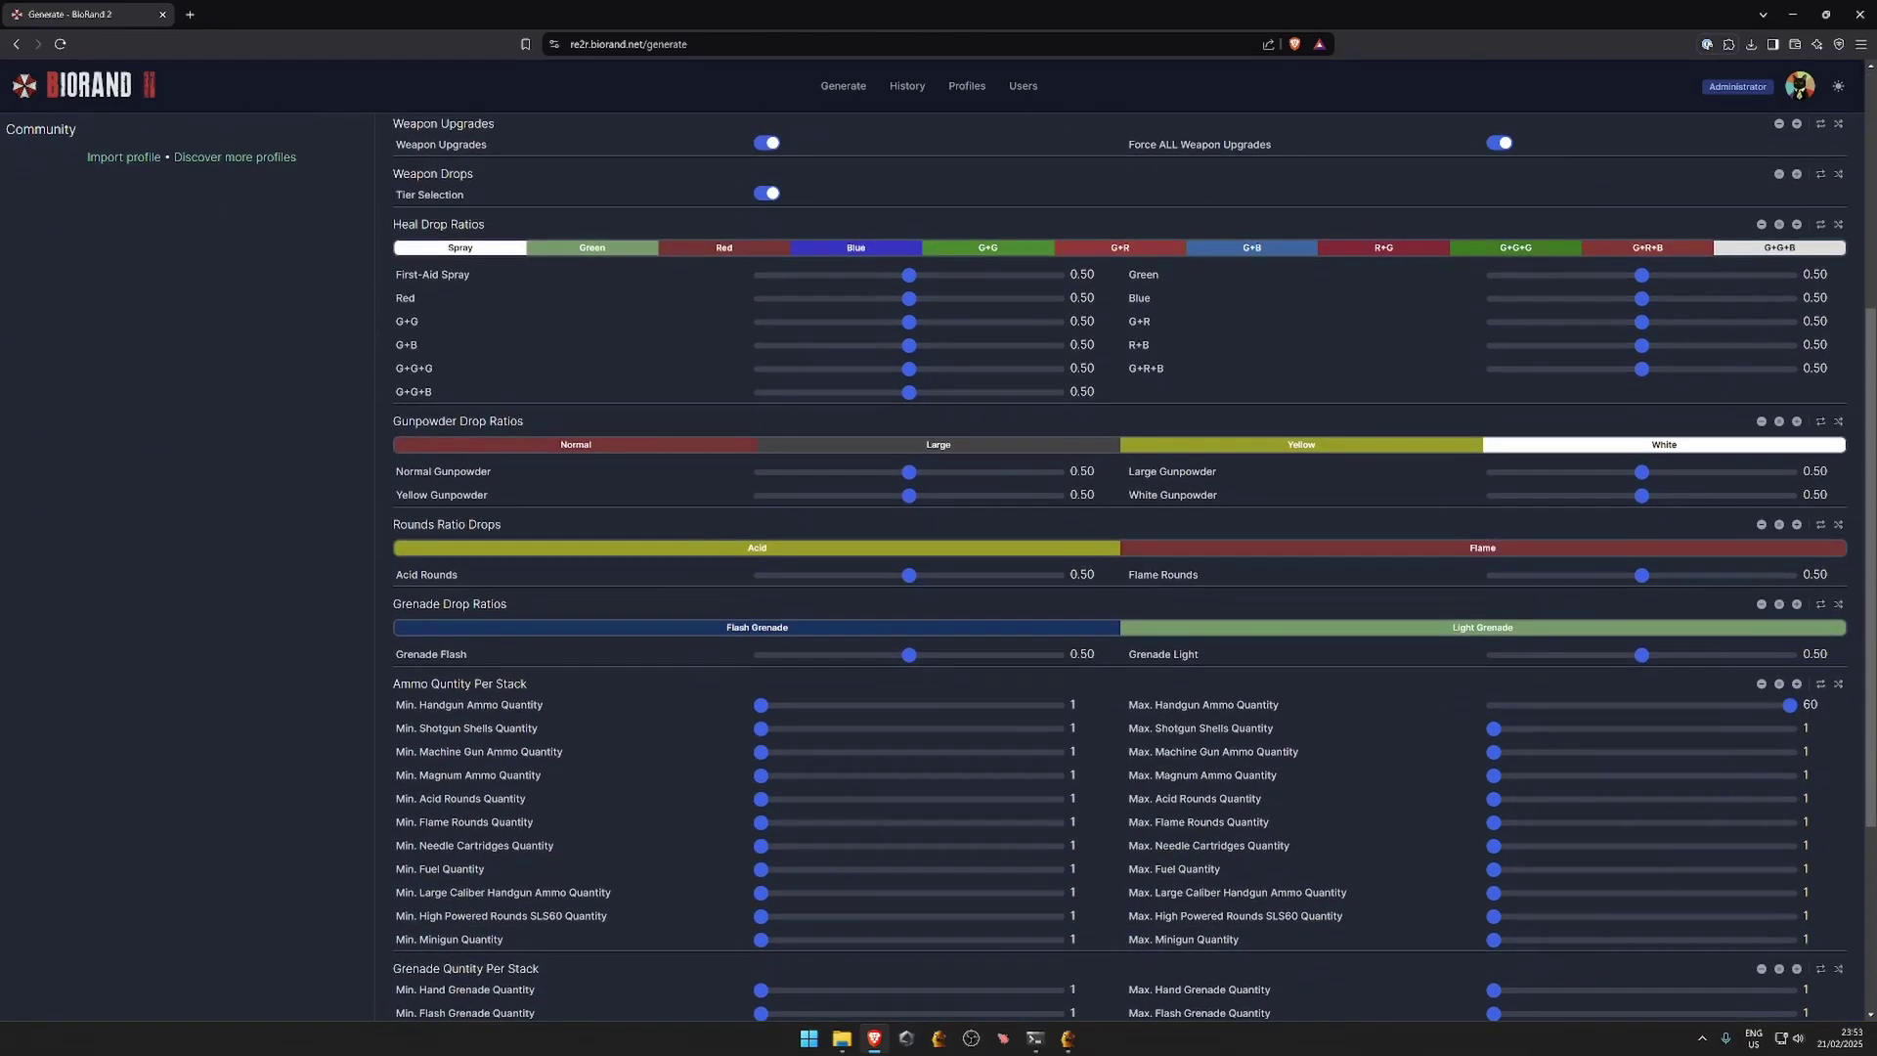
scroll(1121, 567, "up", 7)
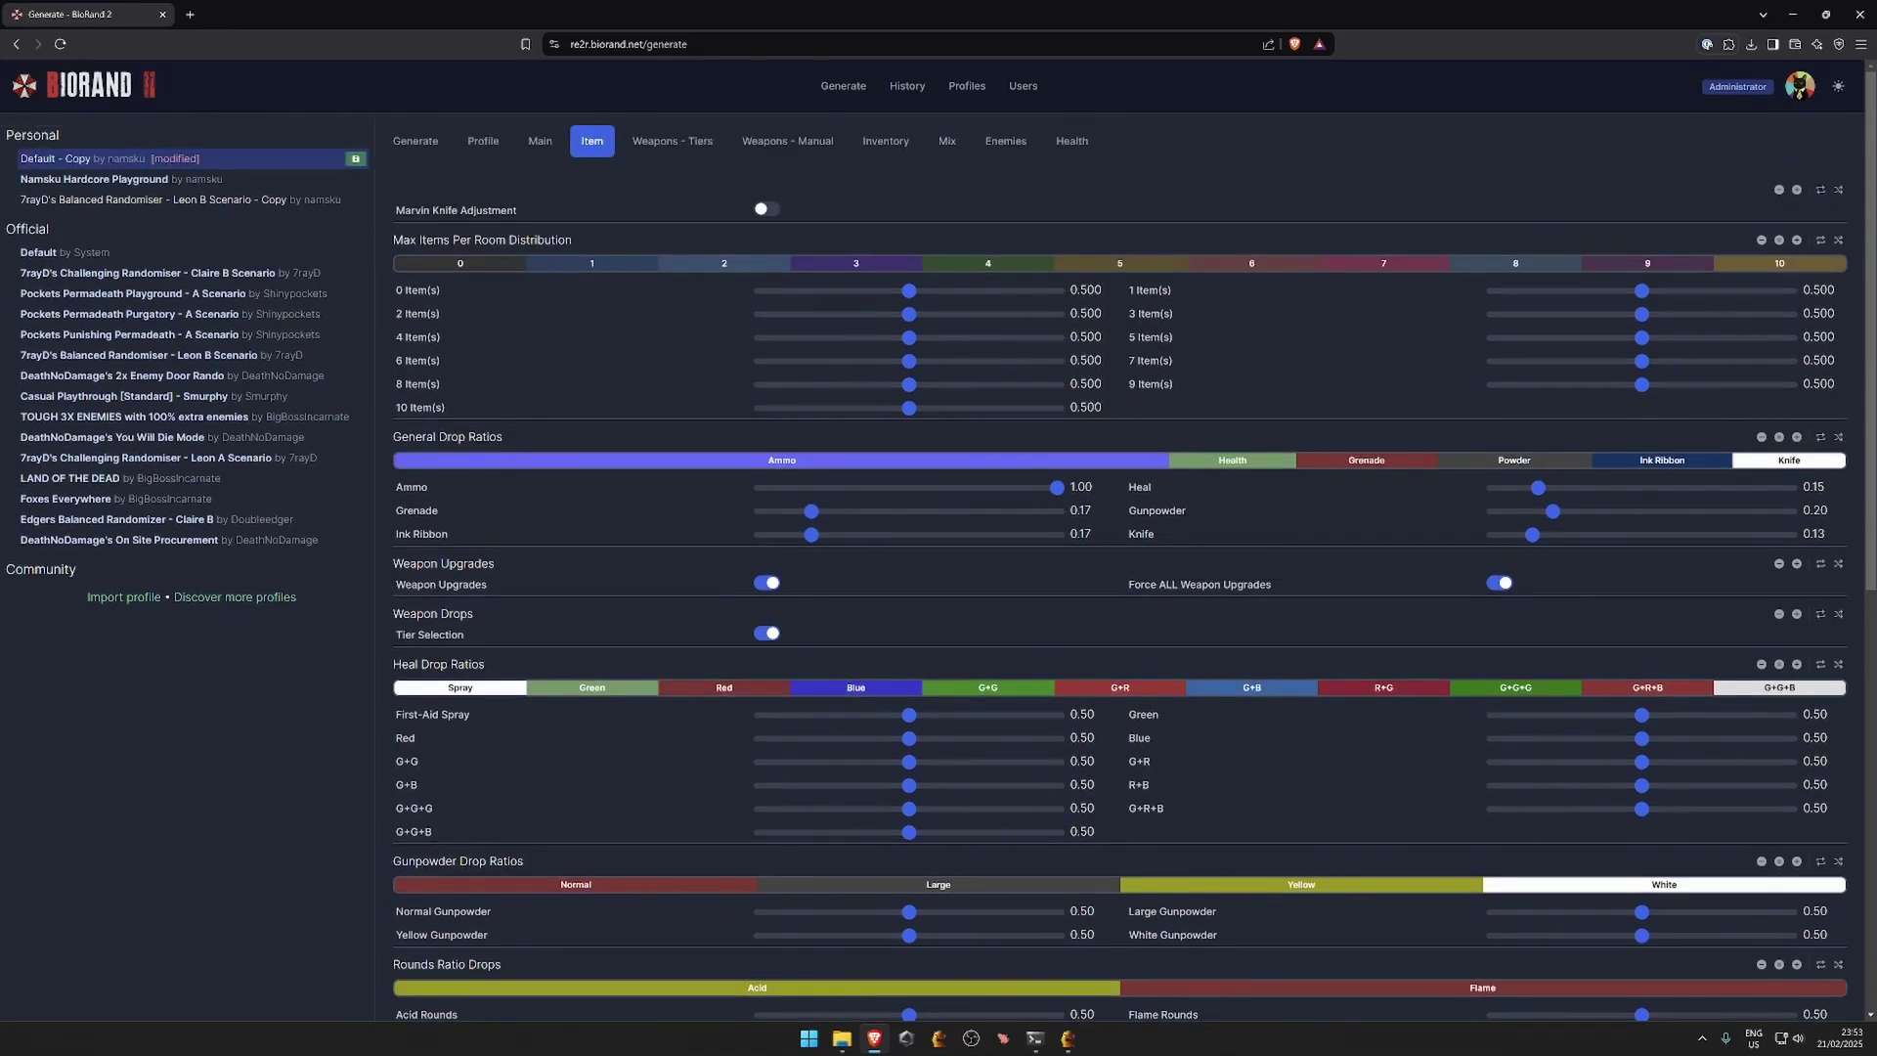
scroll(1121, 567, "down", 6)
scroll(1121, 567, "down", 4)
scroll(1121, 568, "up", 7)
left_click_drag(402, 635, 465, 635)
key("space")
- Set the tier-based weapon drops to 3 Tier 1 weapons, 2 Tier 2 weapons and 0 Tier 4 weapons
left_click(672, 141)
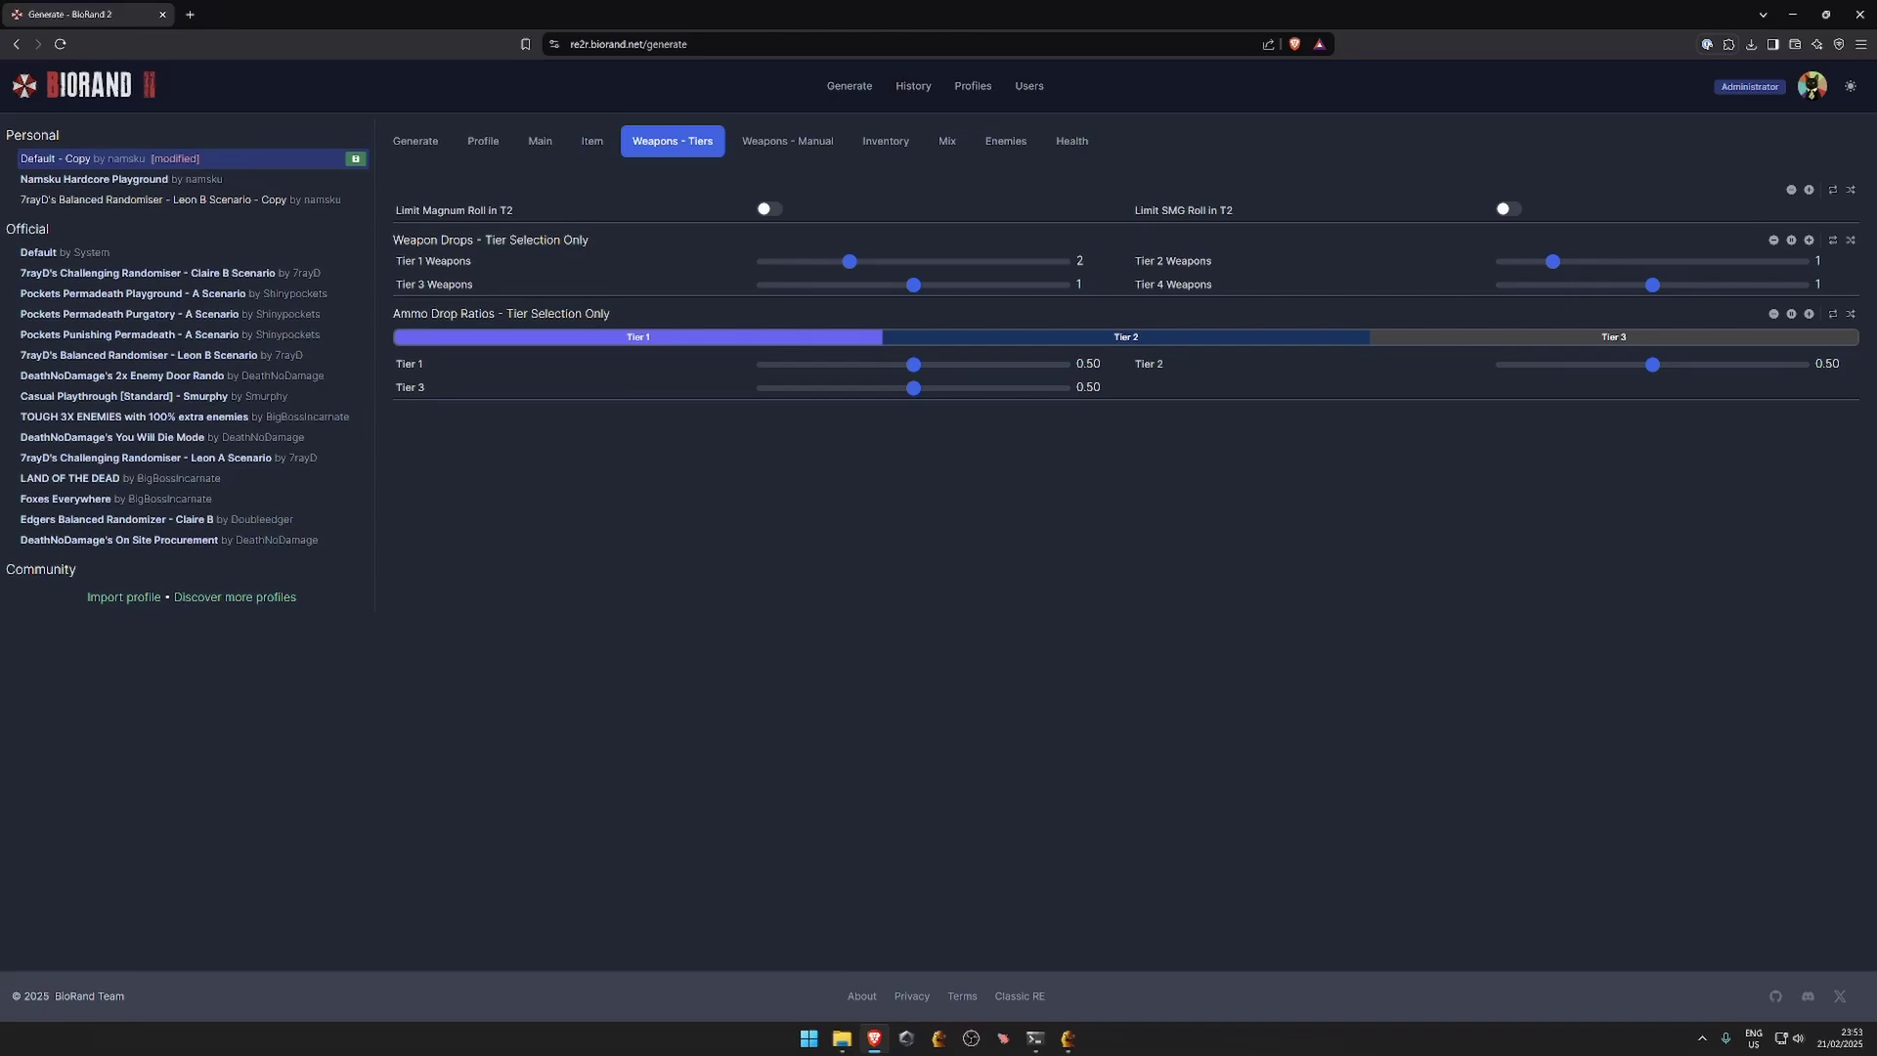
key("Left")
key("Right")
key("Right")
key("Left")
mouse_move(1173, 261)
left_click_drag(849, 261, 892, 261)
left_click_drag(1553, 261, 1603, 261)
left_click_drag(1652, 284, 1503, 285)
- Set the tier-based ammo drop ratios to 1.00 for Tier 1 and 0.07 for Tier 3
mouse_move(637, 337)
left_click_drag(913, 364, 1063, 364)
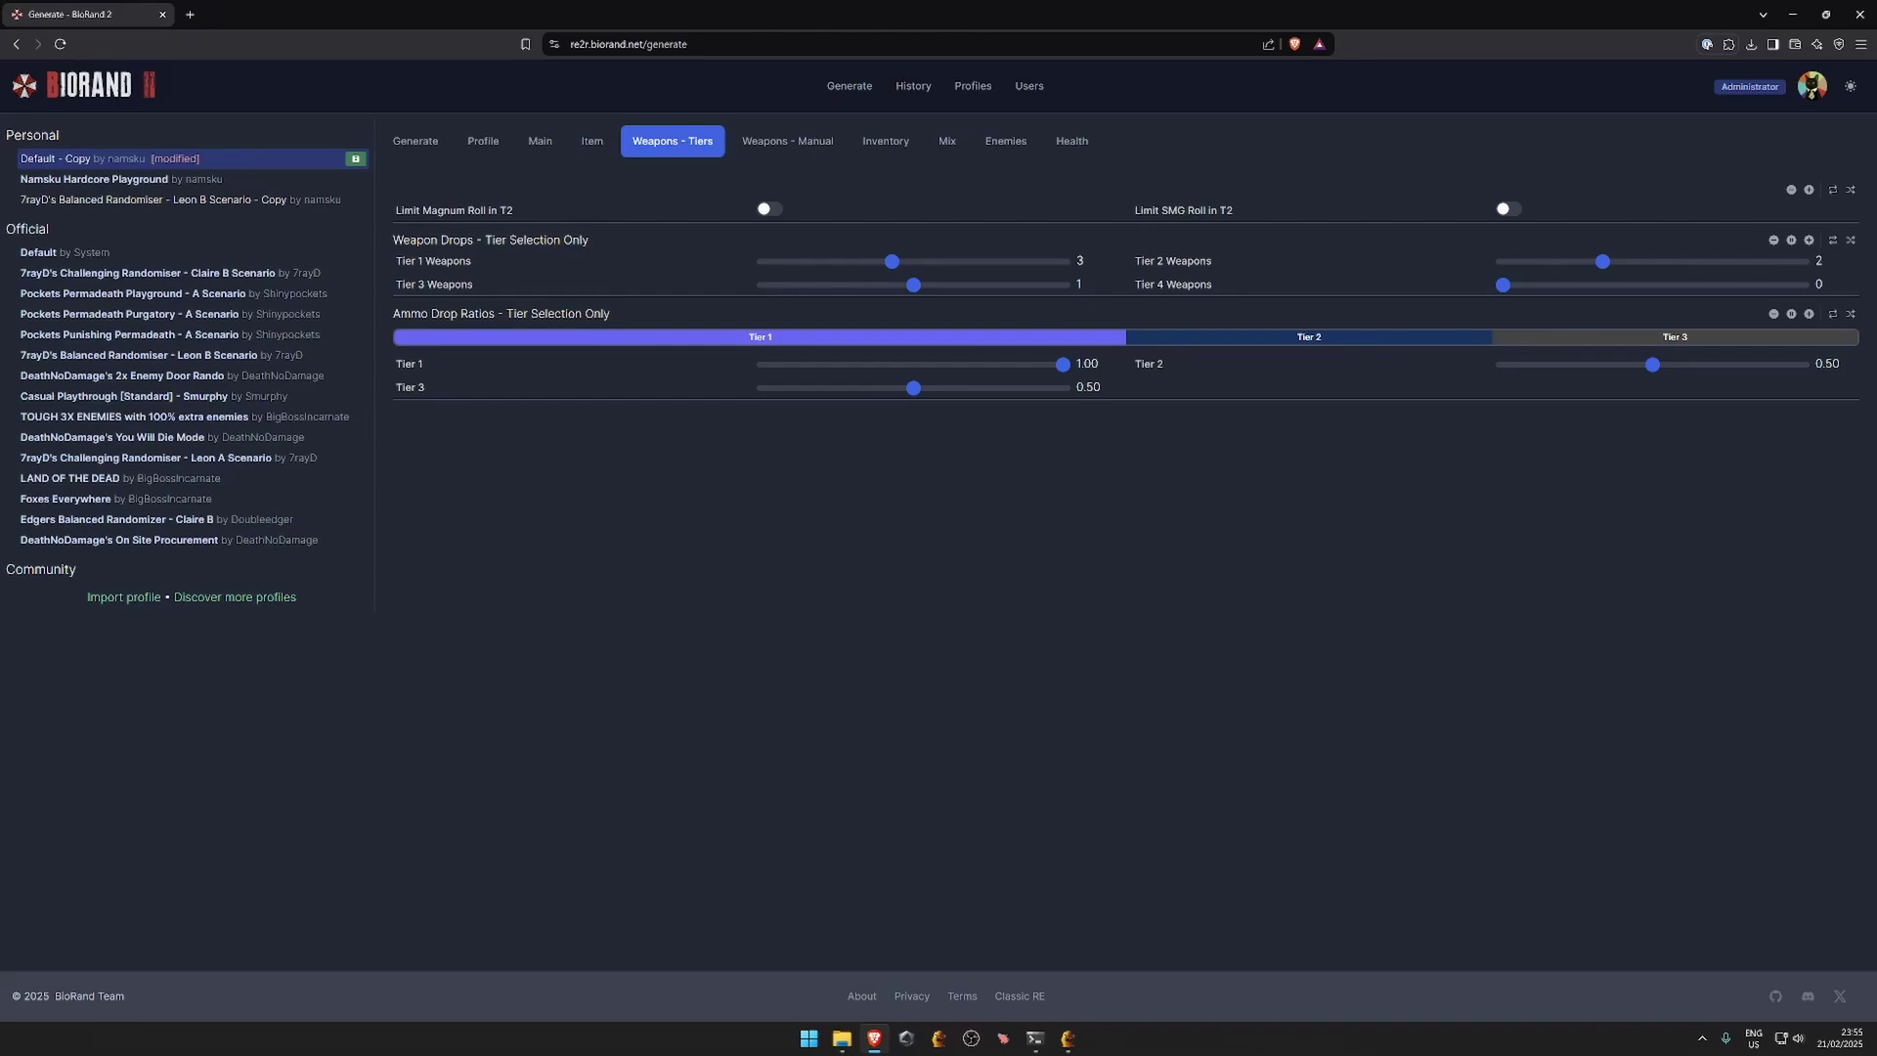
left_click(784, 388)
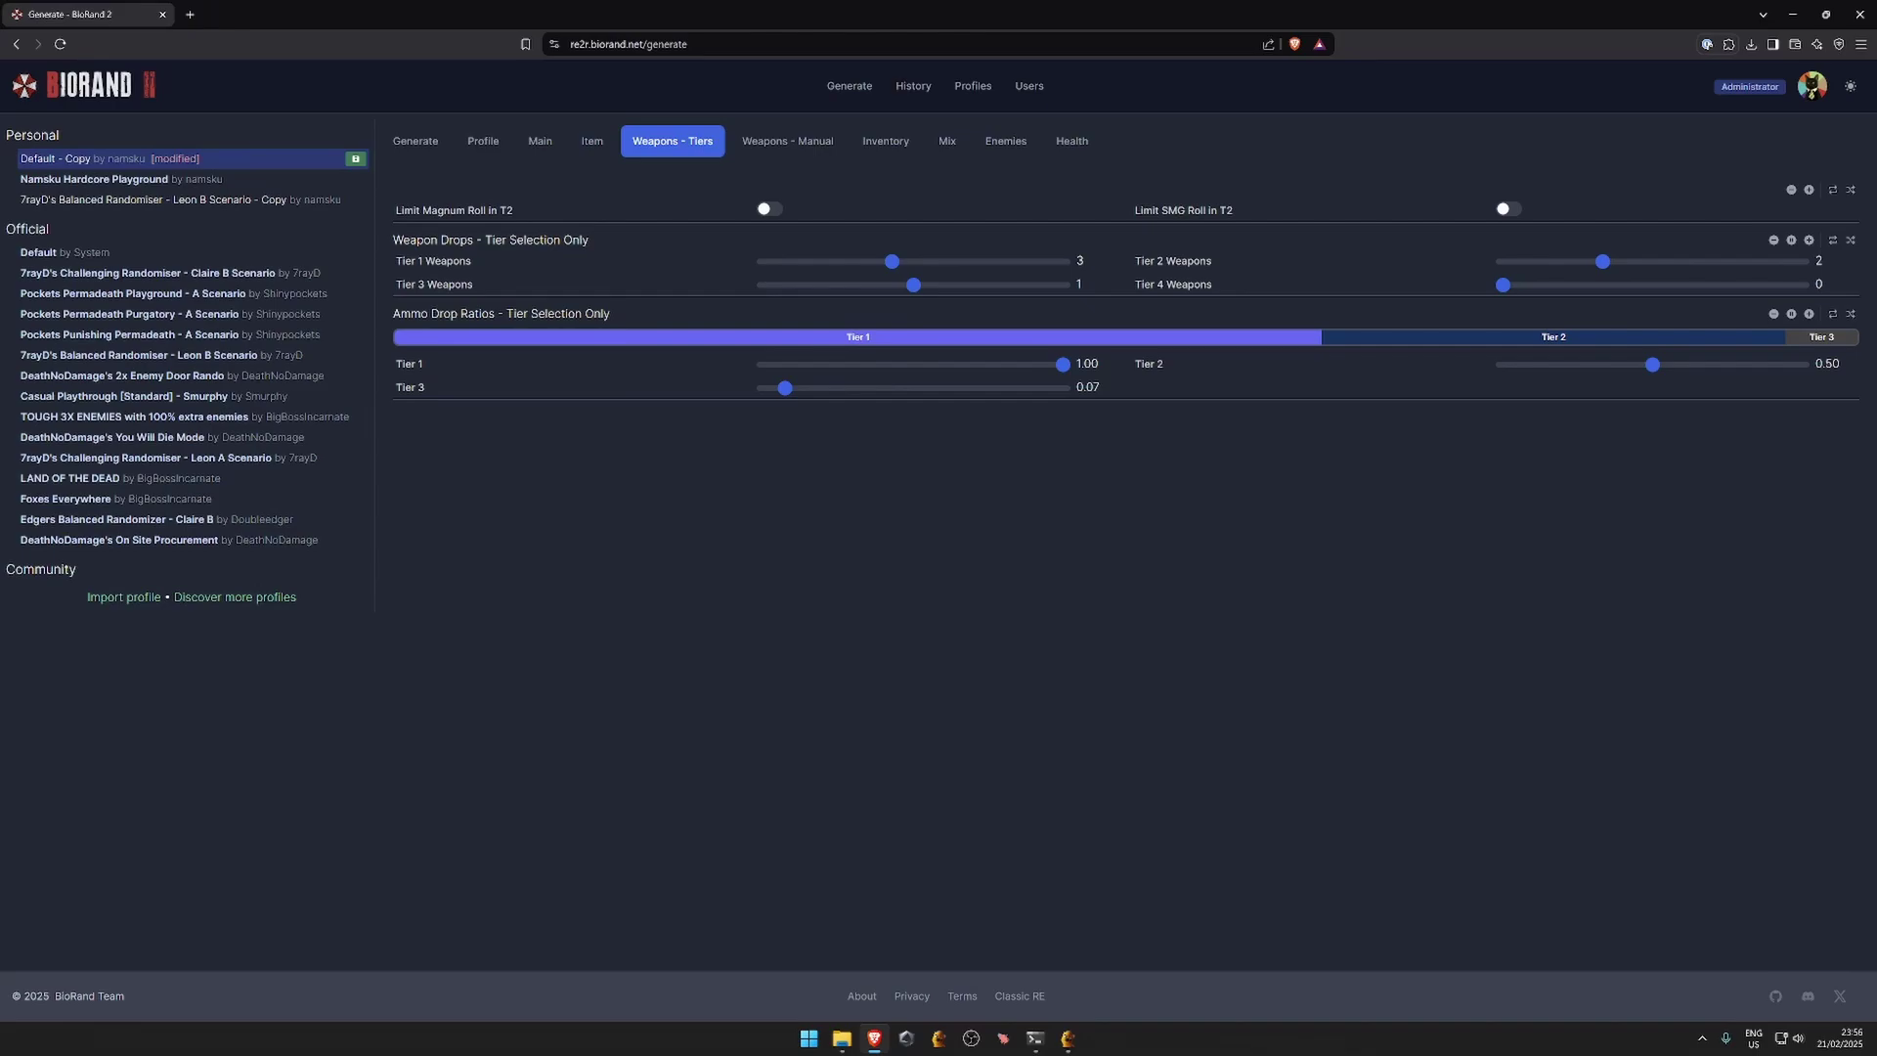
- Switch the SMG and Magnum roll limits in T2 on and back off, one after the other
mouse_move(1173, 261)
left_click(1509, 208)
left_click(1509, 209)
left_click(769, 208)
left_click(770, 208)
- Look over the item settings and the manual weapon drop and ammo ratio settings, and open the inventory settings
left_click(591, 141)
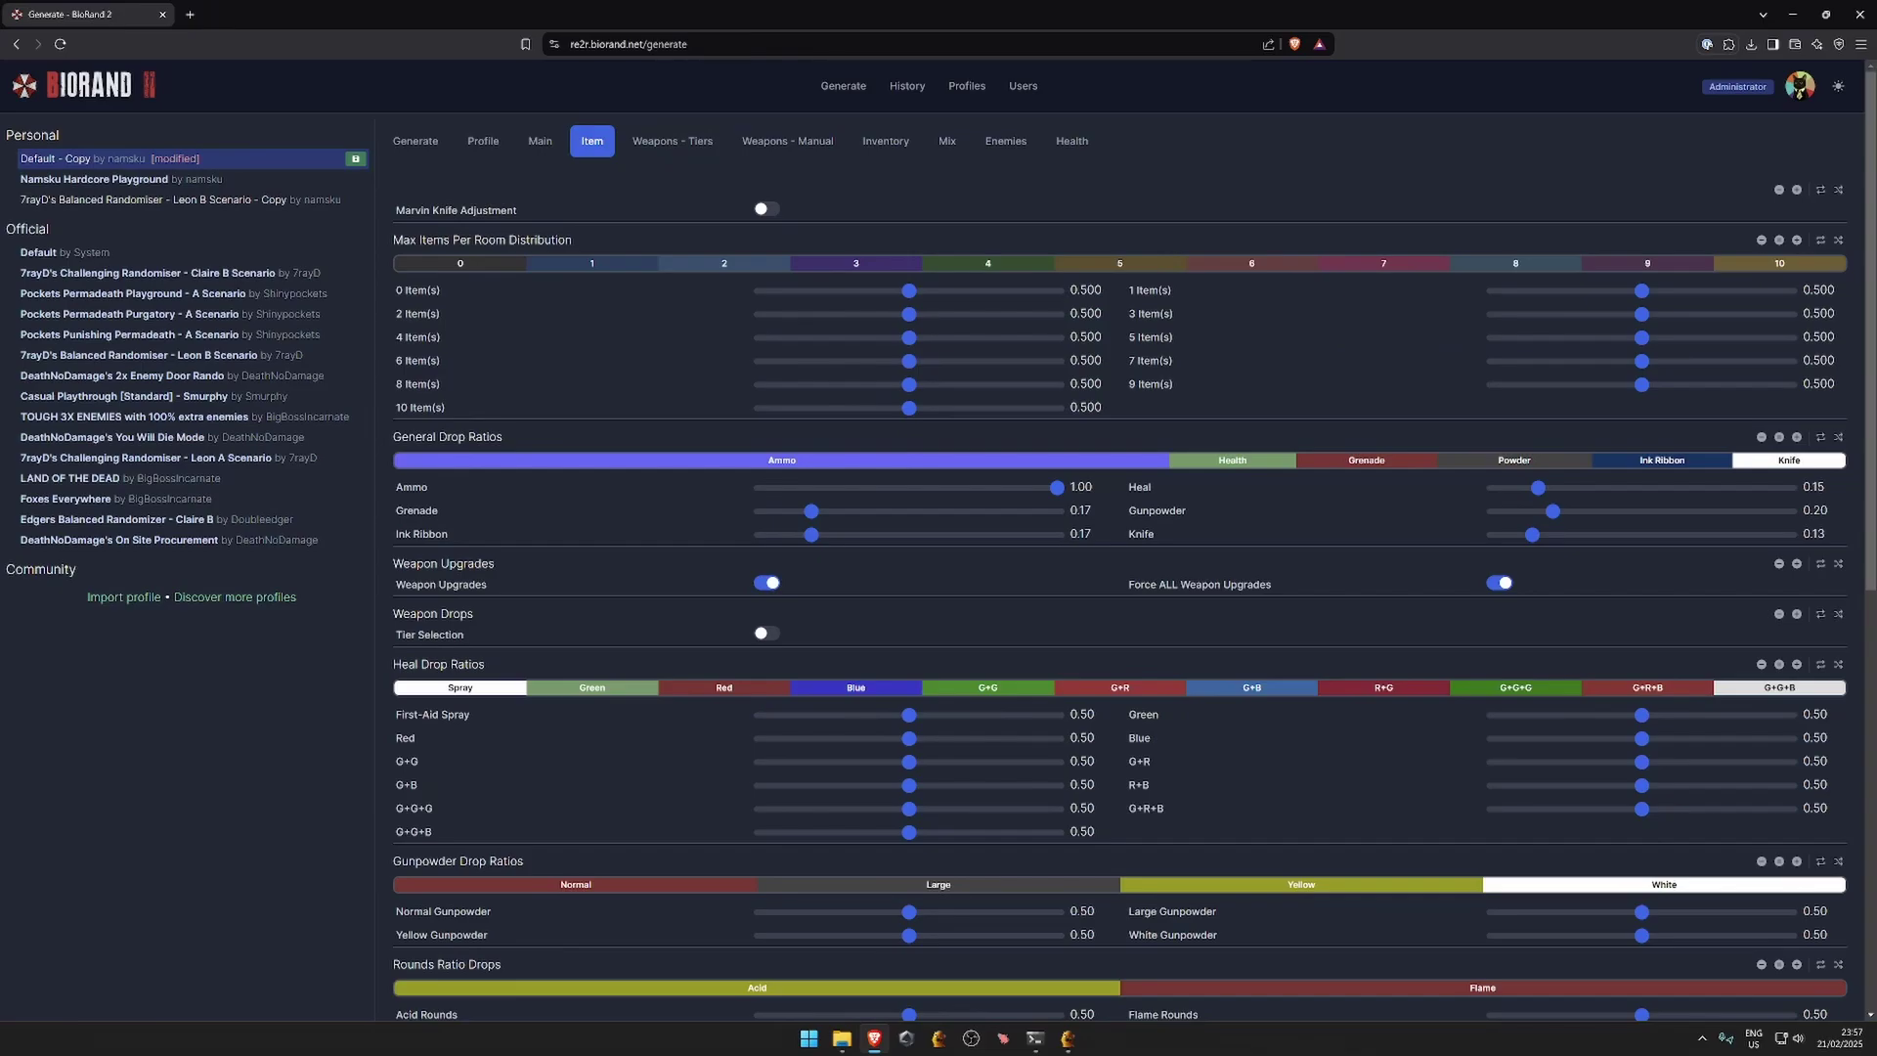
left_click(787, 141)
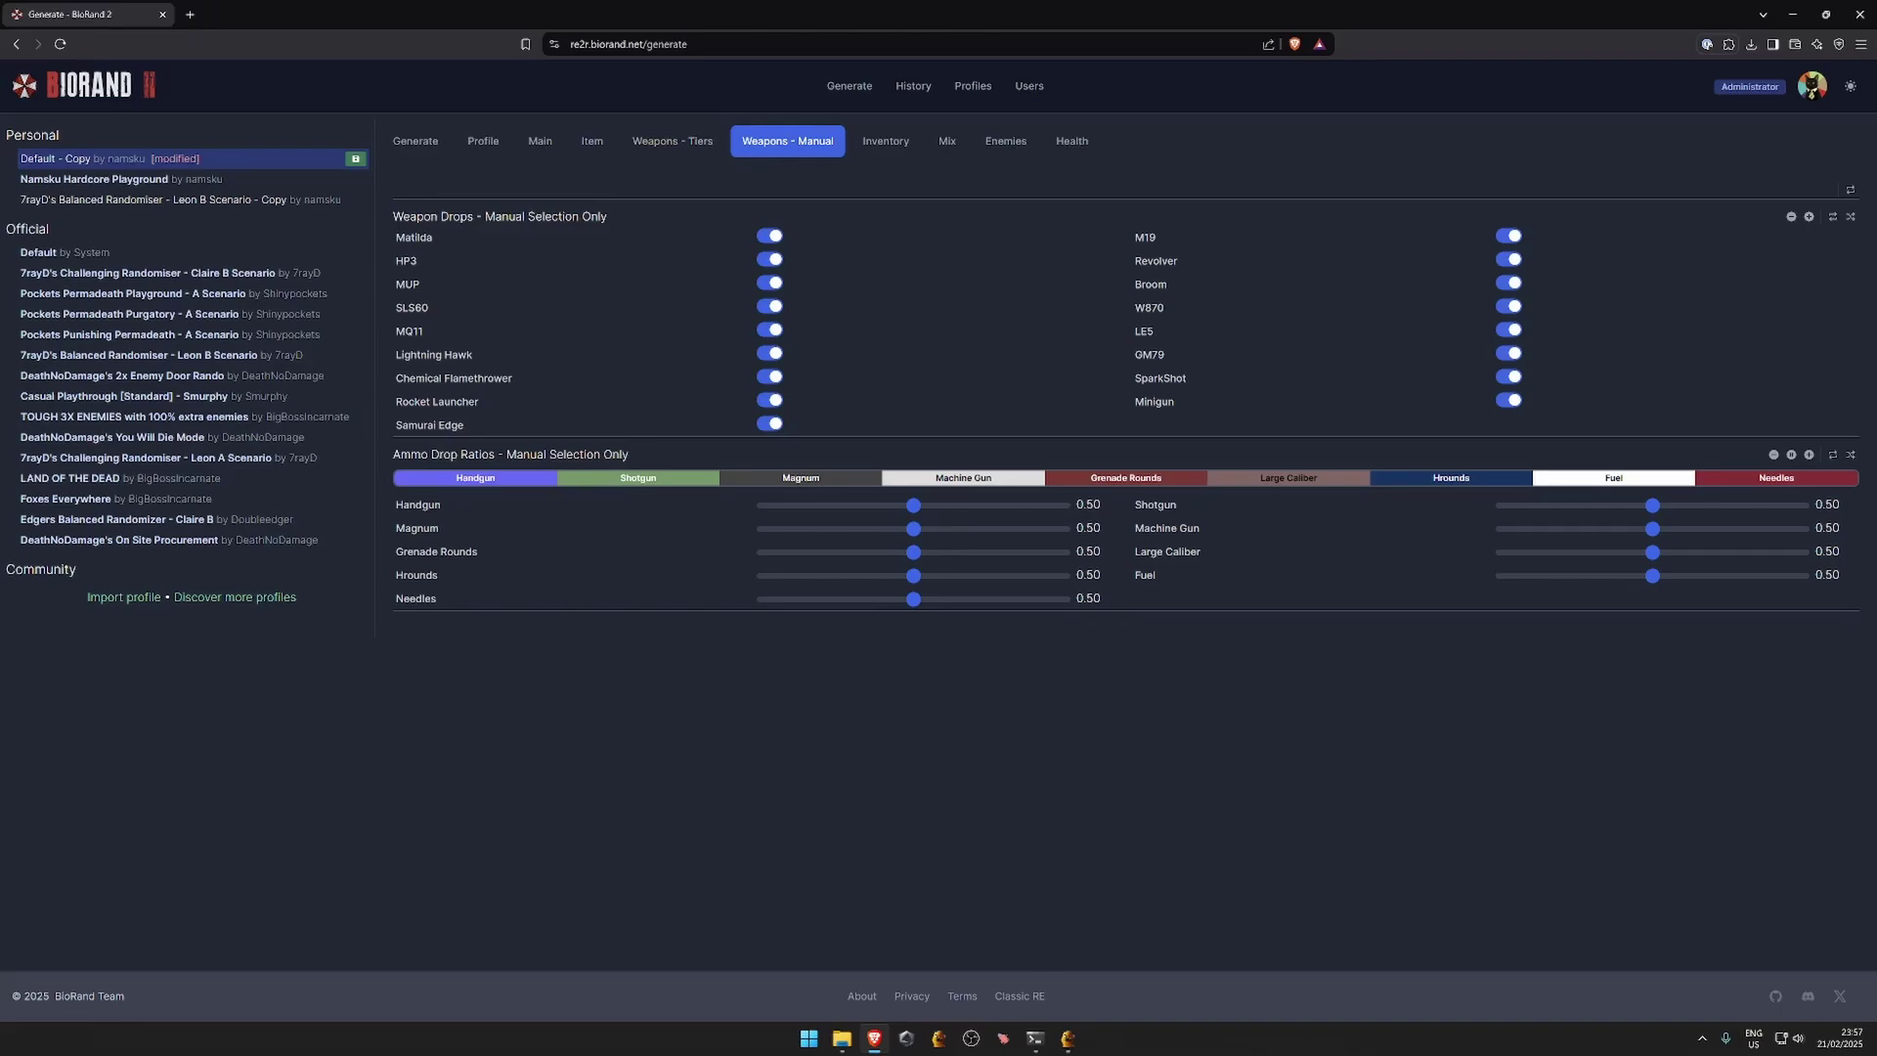
left_click(886, 141)
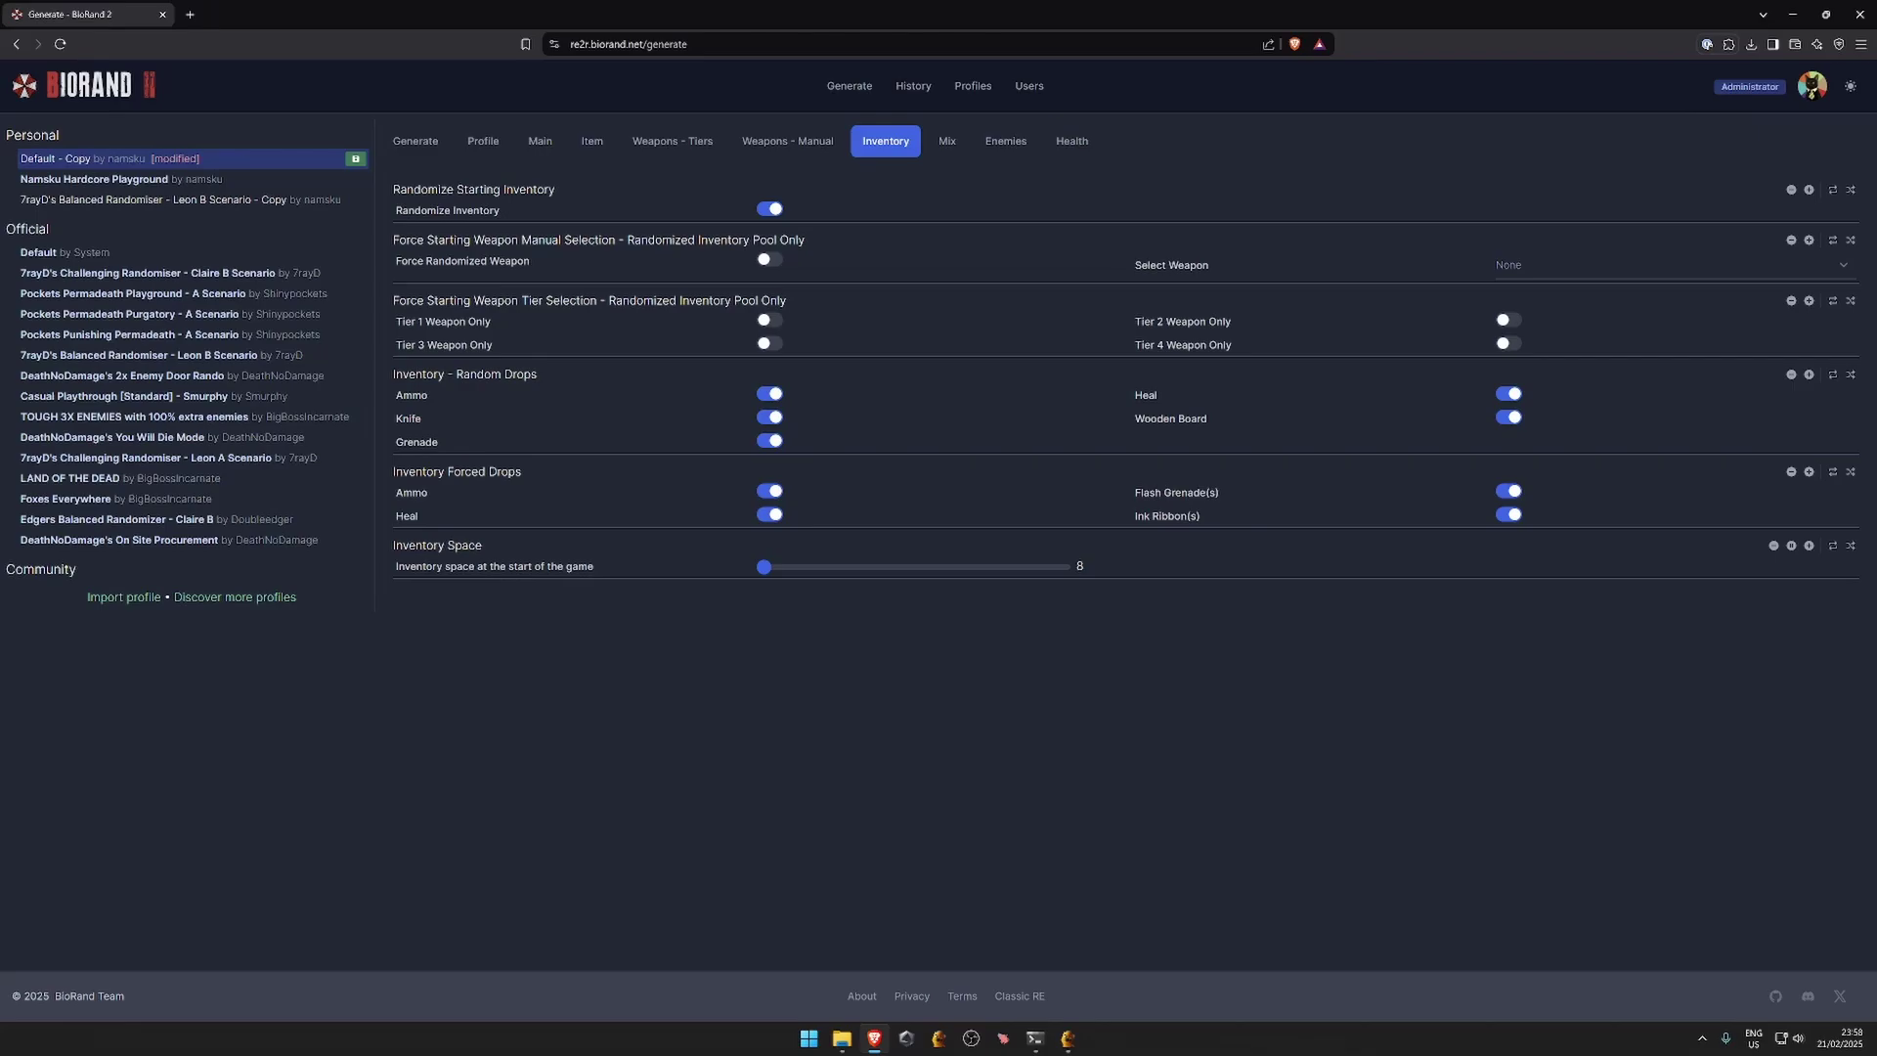
- Enable Force Randomized Weapon for the starting inventory, browse the selectable weapons and choose None
left_click(770, 259)
key("Tab")
key("alt+Down")
key("Down")
key("Down")
key("Down")
key("Down")
key("Down")
key("Down")
key("Down")
key("Down")
key("Down")
key("Down")
key("Down")
key("Down")
key("Down")
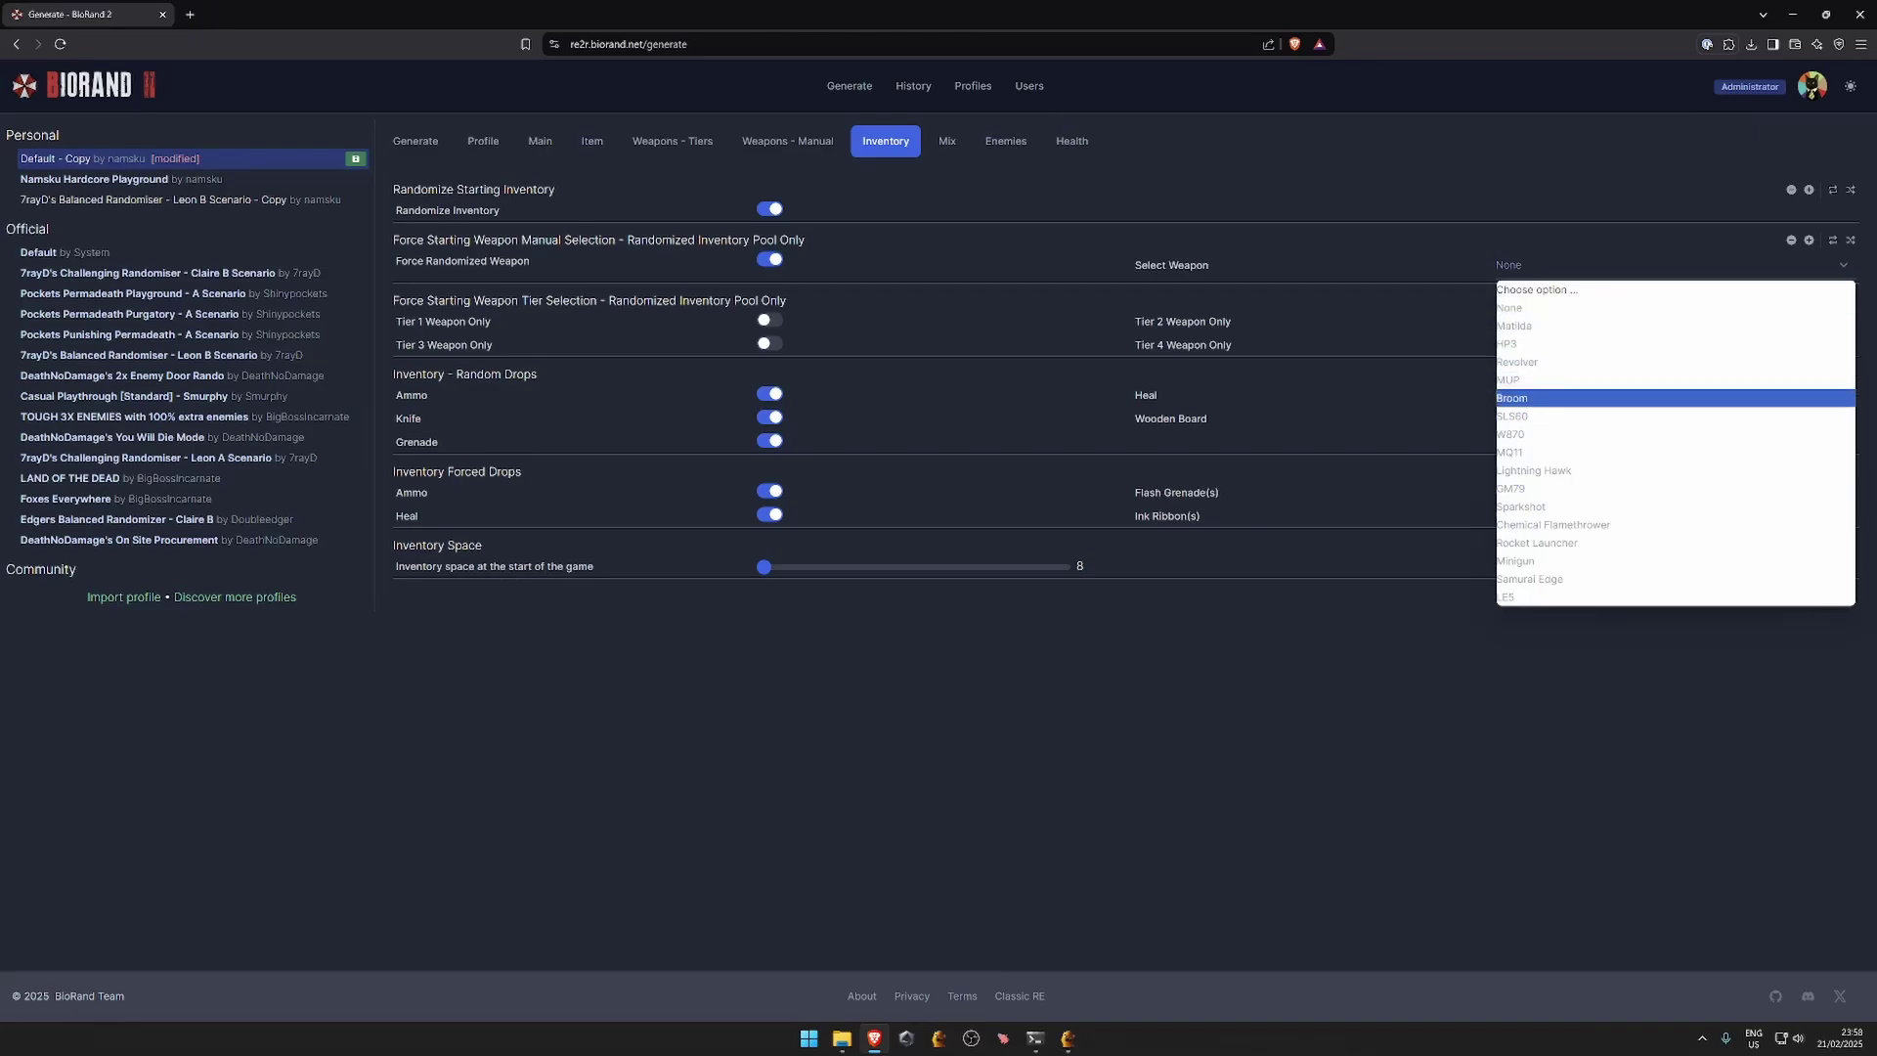
key("Up")
key("Up")
key("Up")
key("Up")
key("Up")
key("Up")
key("Up")
key("Up")
key("Up")
key("Up")
key("Up")
key("Up")
key("Up")
key("Up")
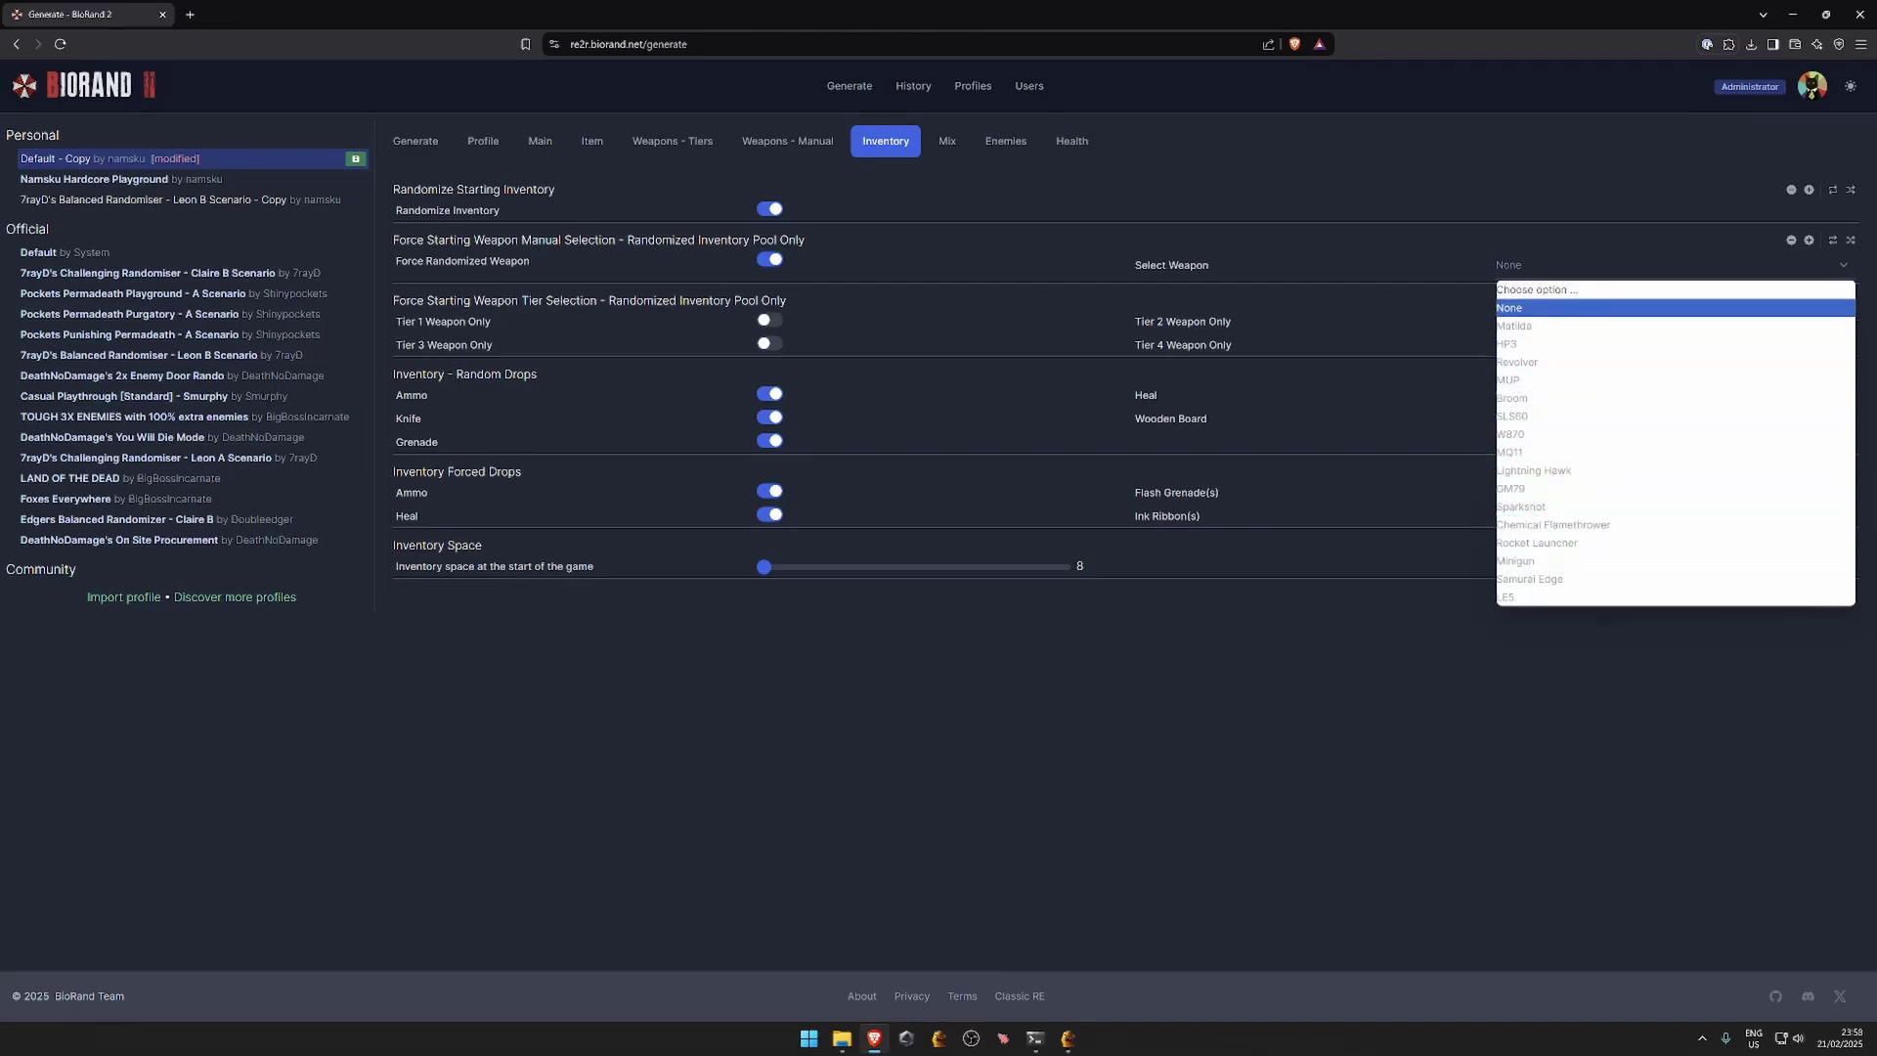
key("Return")
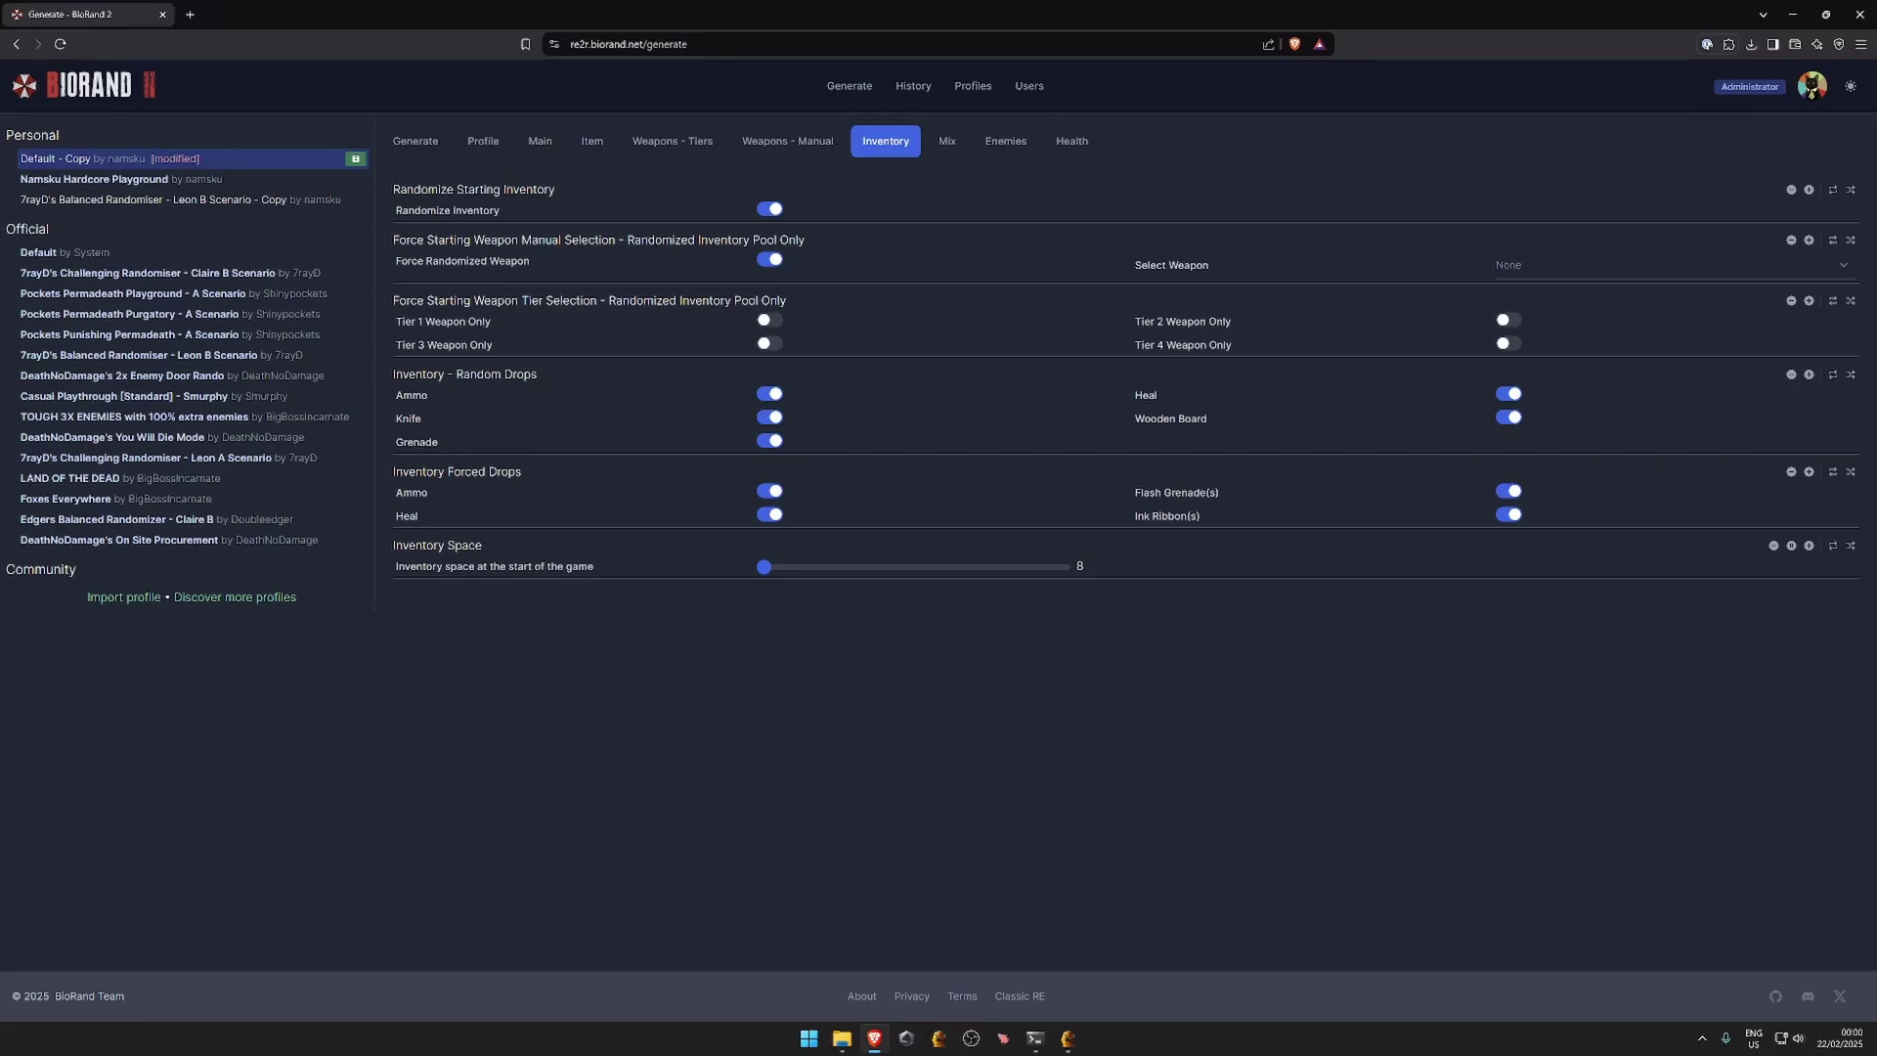
- Set the inventory space at the start of the game to 20
key("Right")
key("Right")
key("Right")
key("Left")
key("Left")
key("Left")
key("Right")
key("Right")
key("Right")
key("Right")
key("Right")
key("Right")
key("Right")
key("Right")
key("Right")
key("Right")
key("Right")
key("Right")
- Lower the number of Hip Pouch drops in the item settings and return to the inventory settings
left_click(591, 141)
scroll(938, 564, "down", 10)
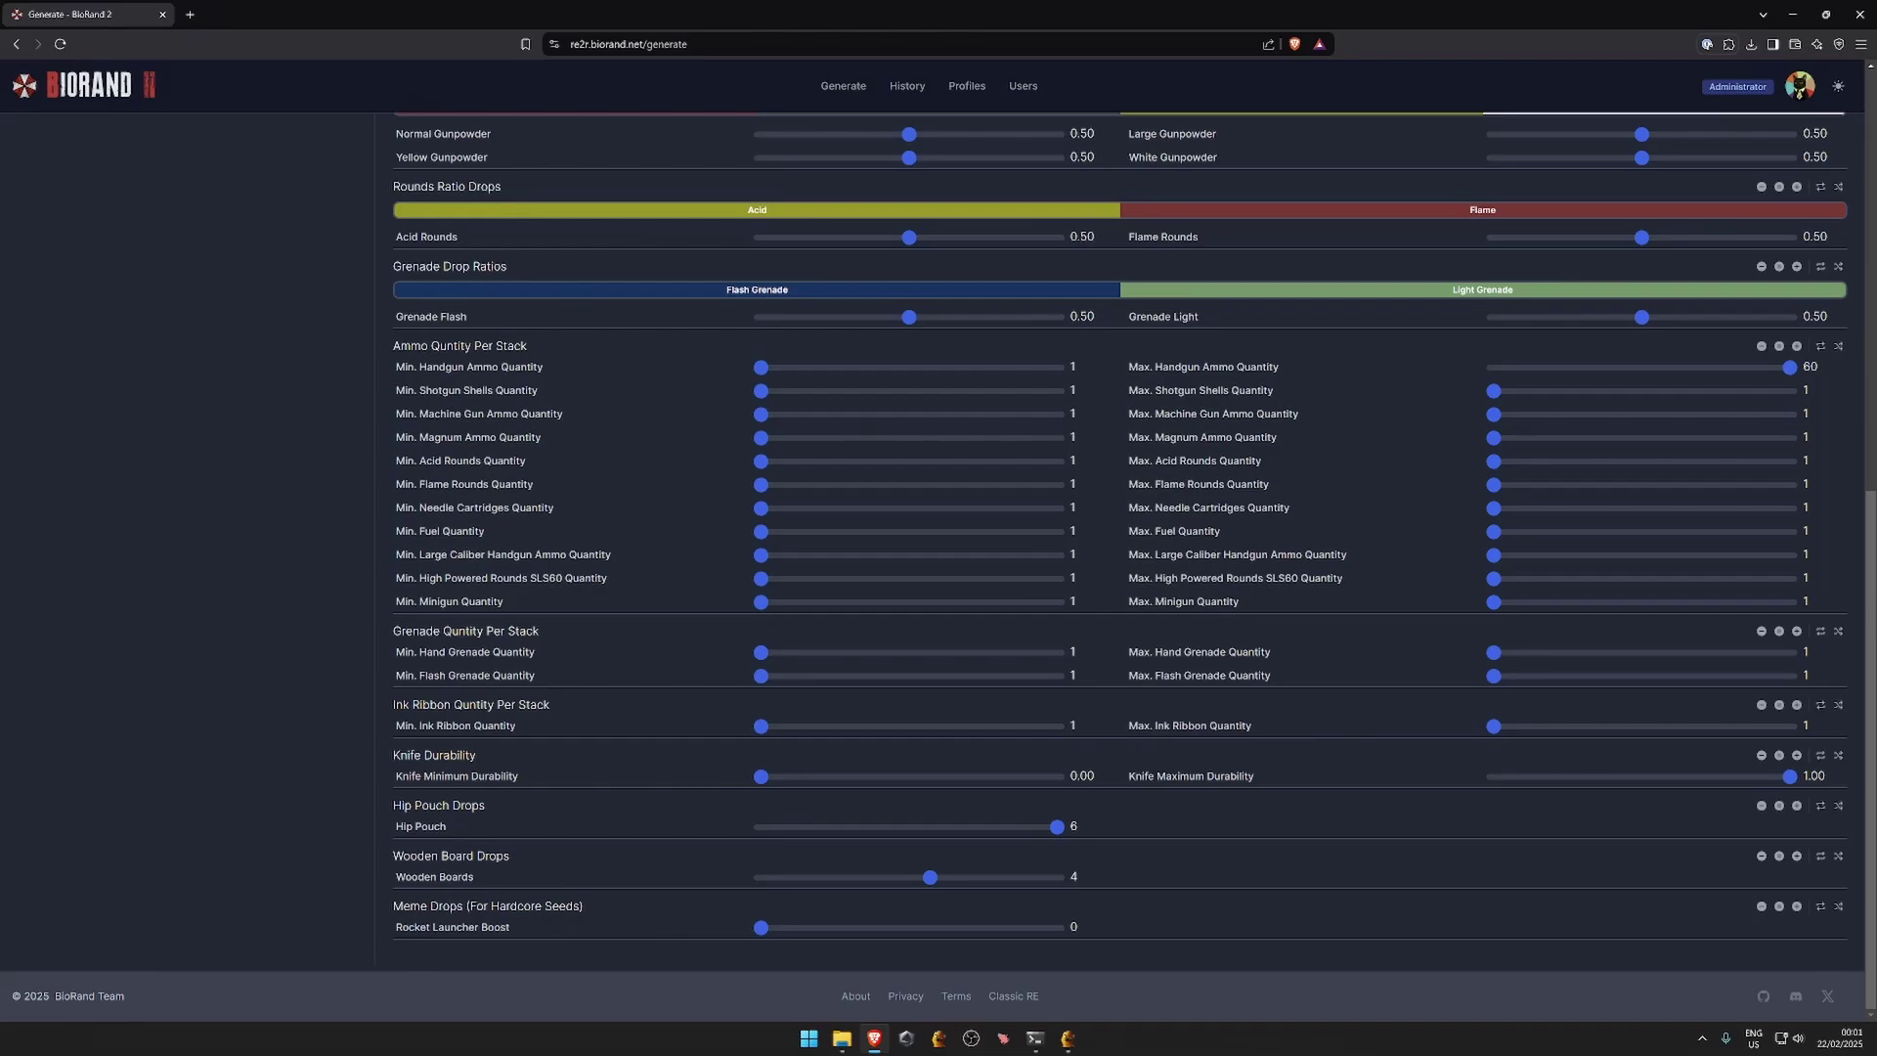
left_click_drag(1057, 827, 958, 827)
scroll(938, 560, "up", 5)
scroll(939, 560, "down", 5)
scroll(939, 567, "up", 8)
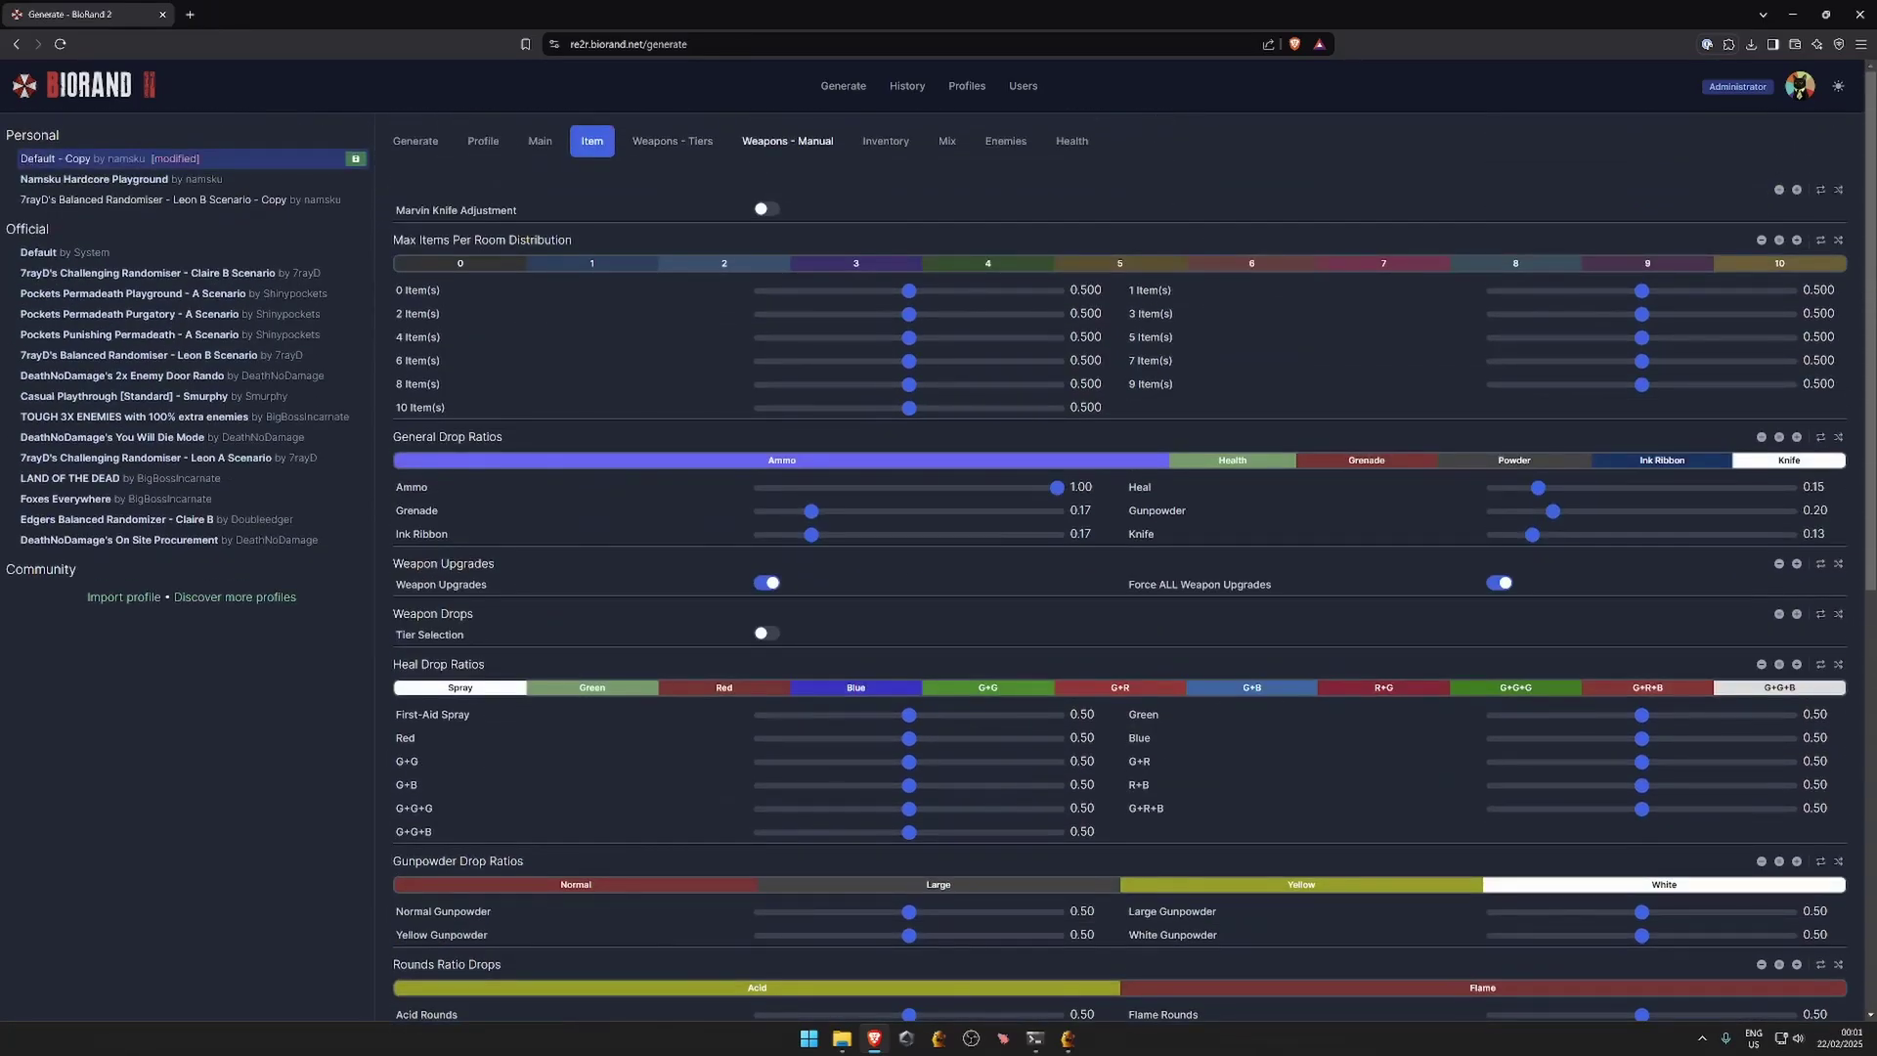
left_click(884, 141)
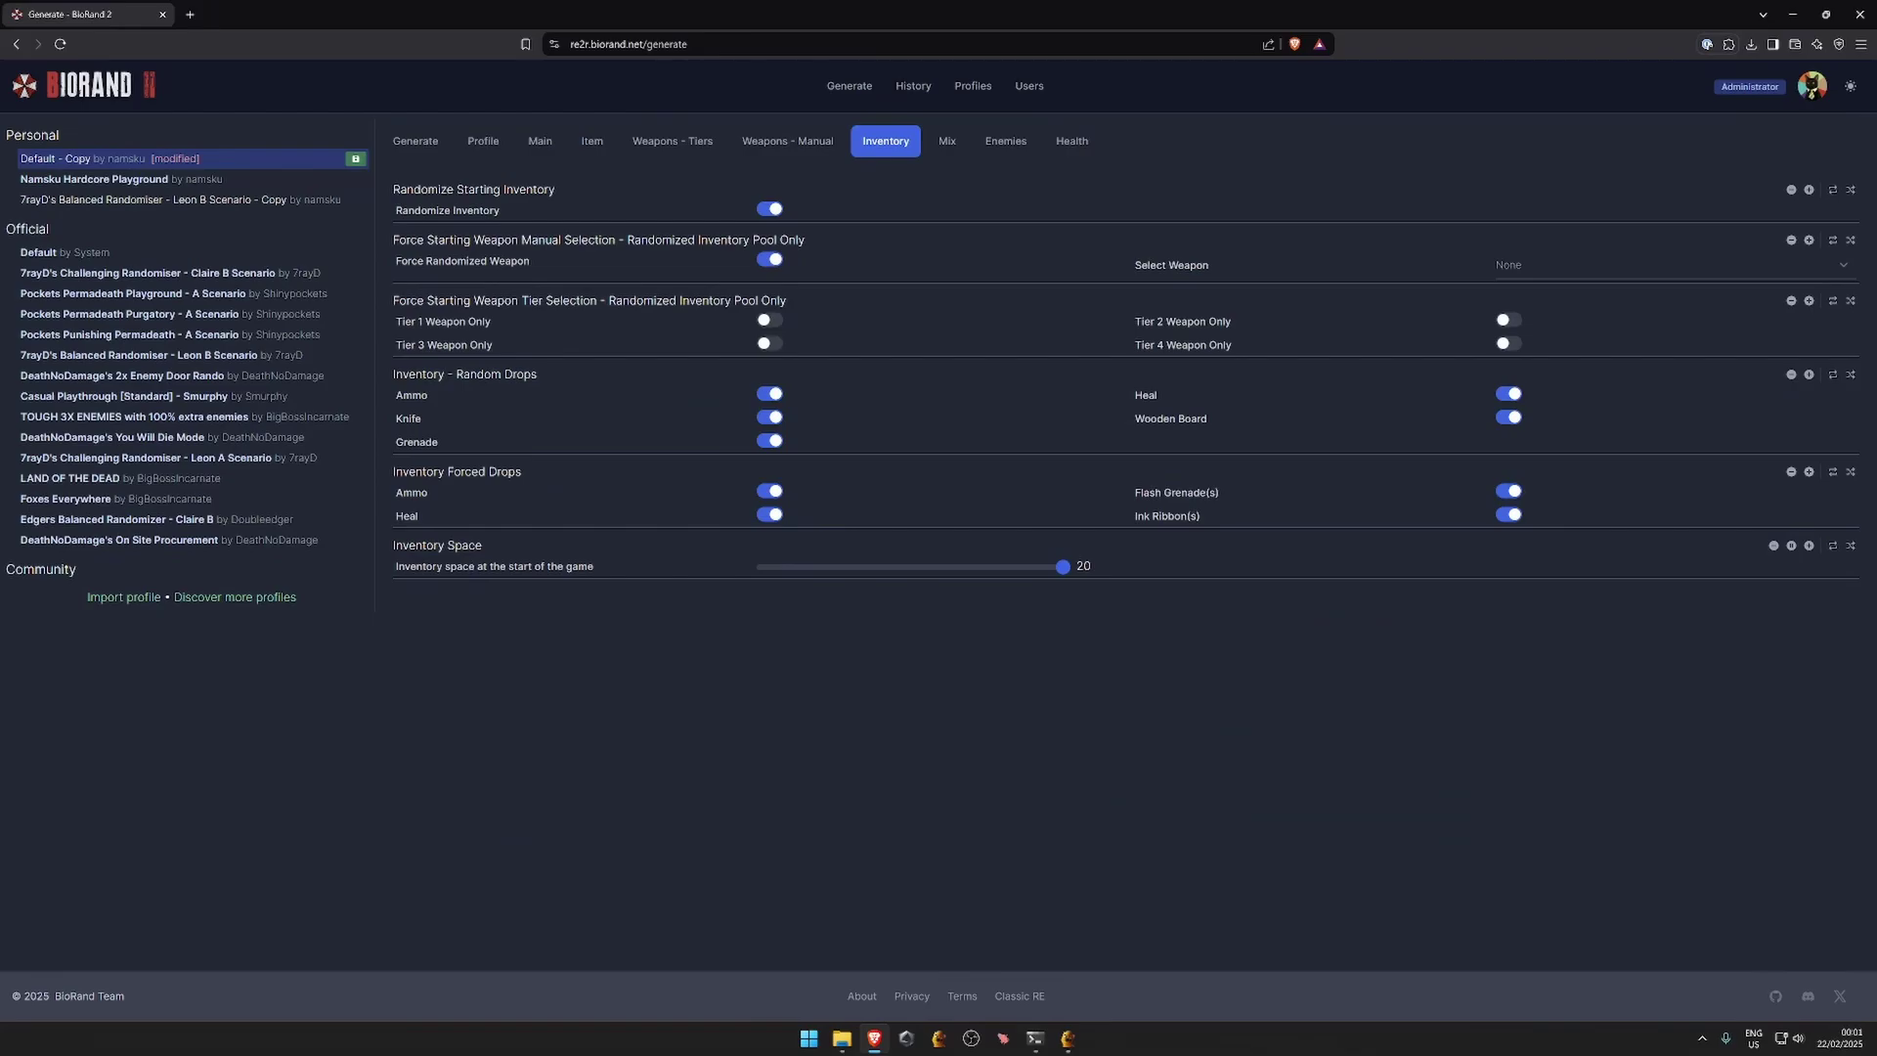
- Open the mix settings and survey all sections from the general options to the new mixes and result ammo quantities
left_click(948, 141)
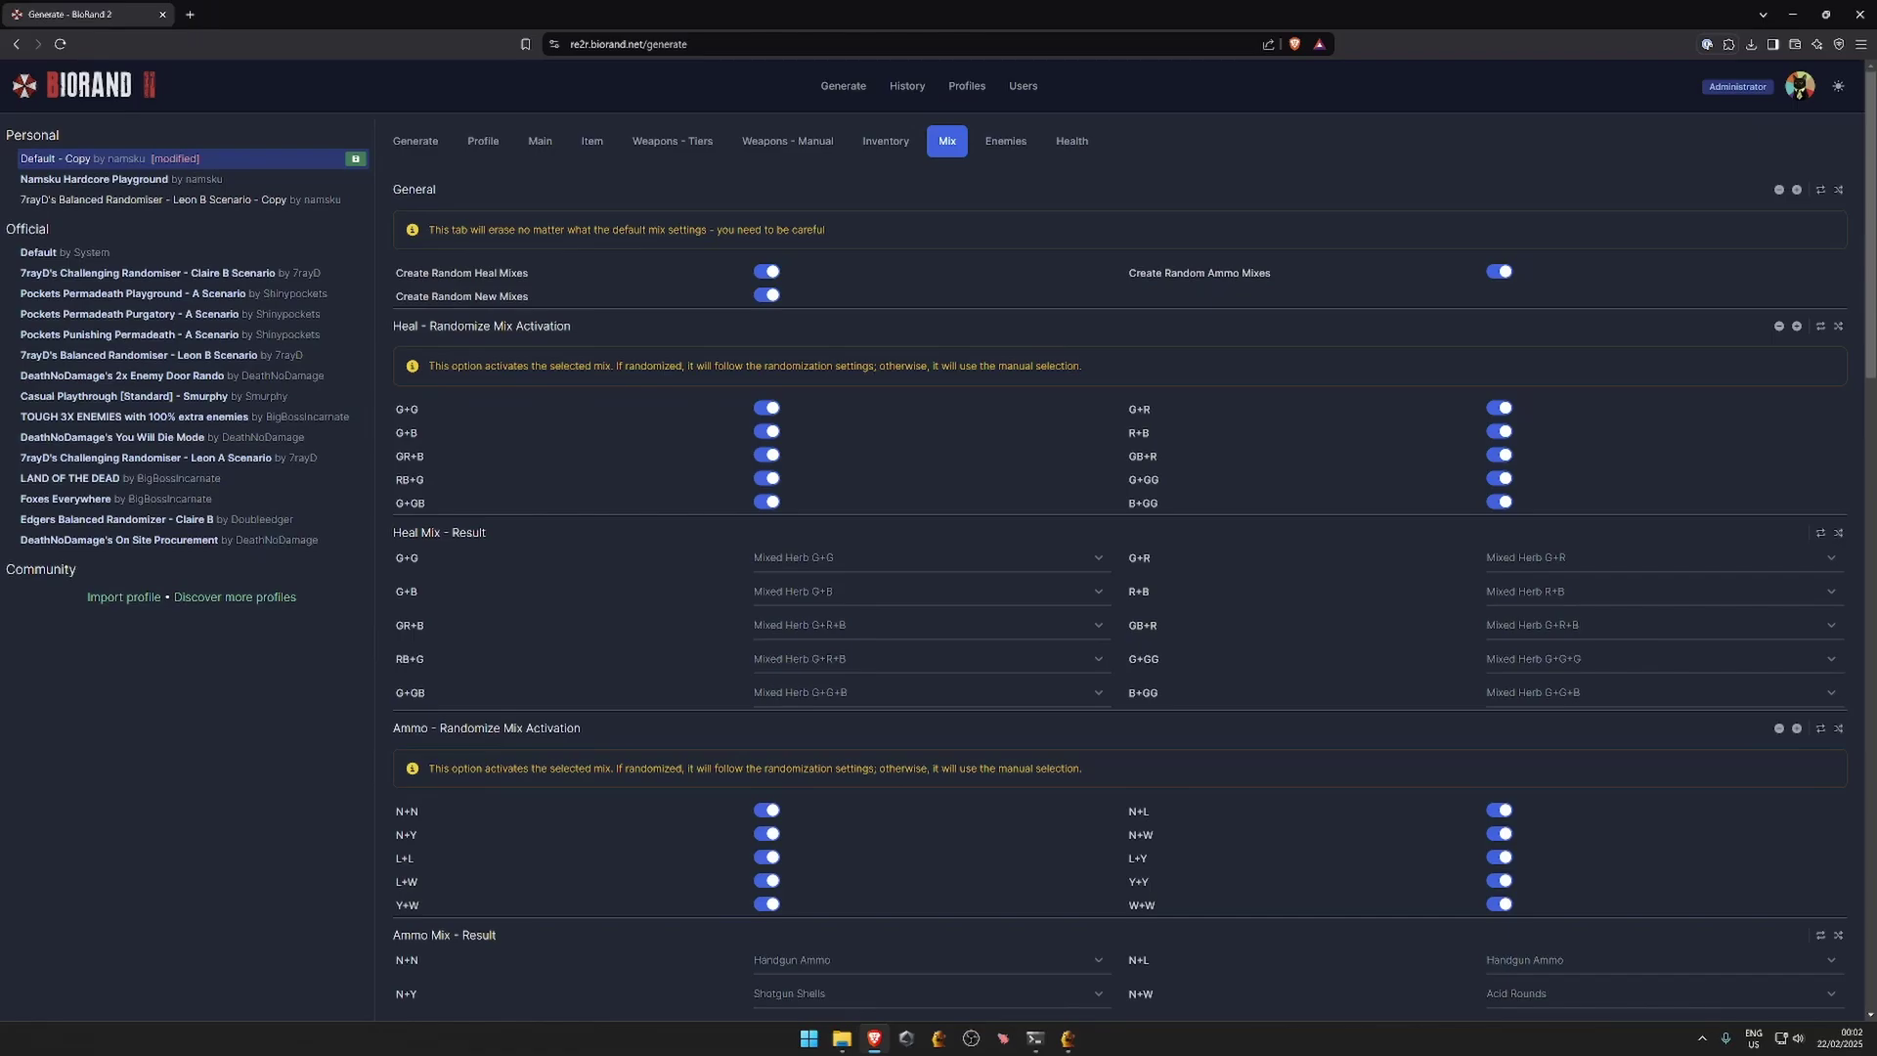
scroll(1121, 567, "down", 20)
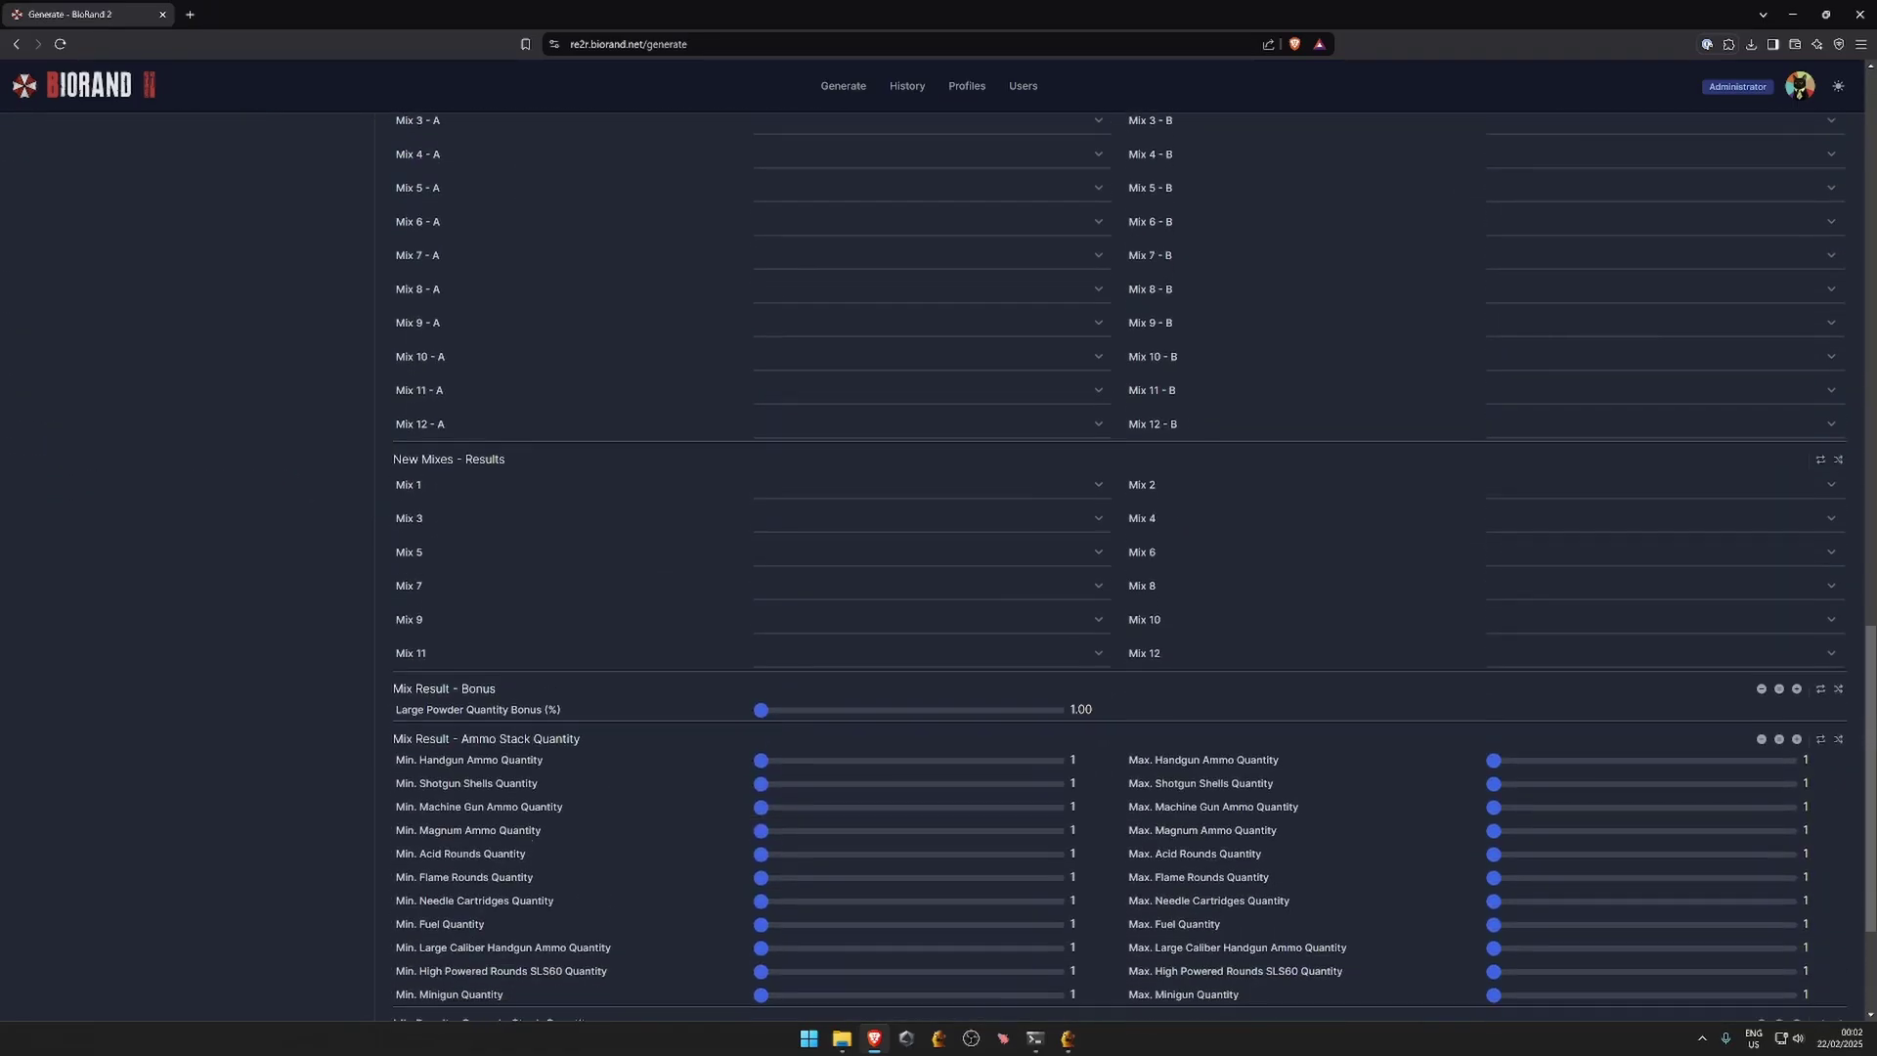
scroll(1121, 567, "down", 3)
scroll(1121, 568, "up", 20)
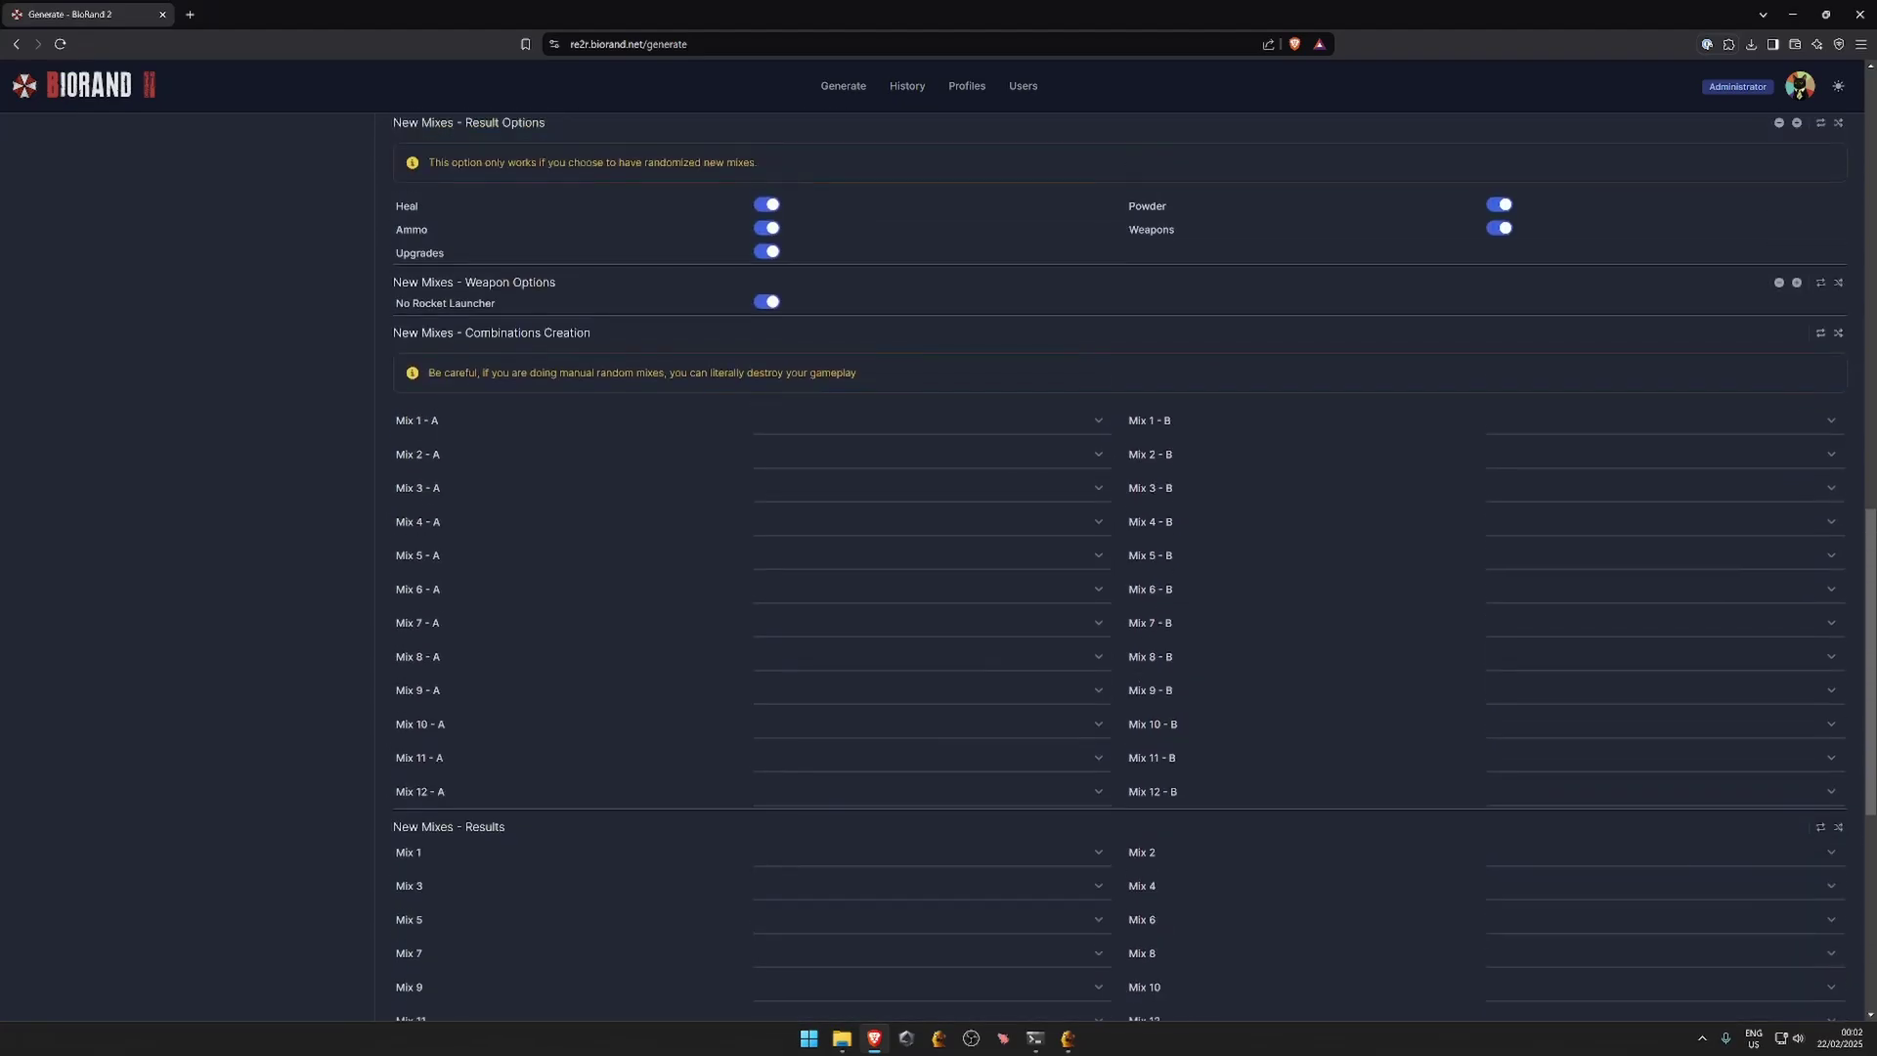
scroll(1120, 567, "up", 6)
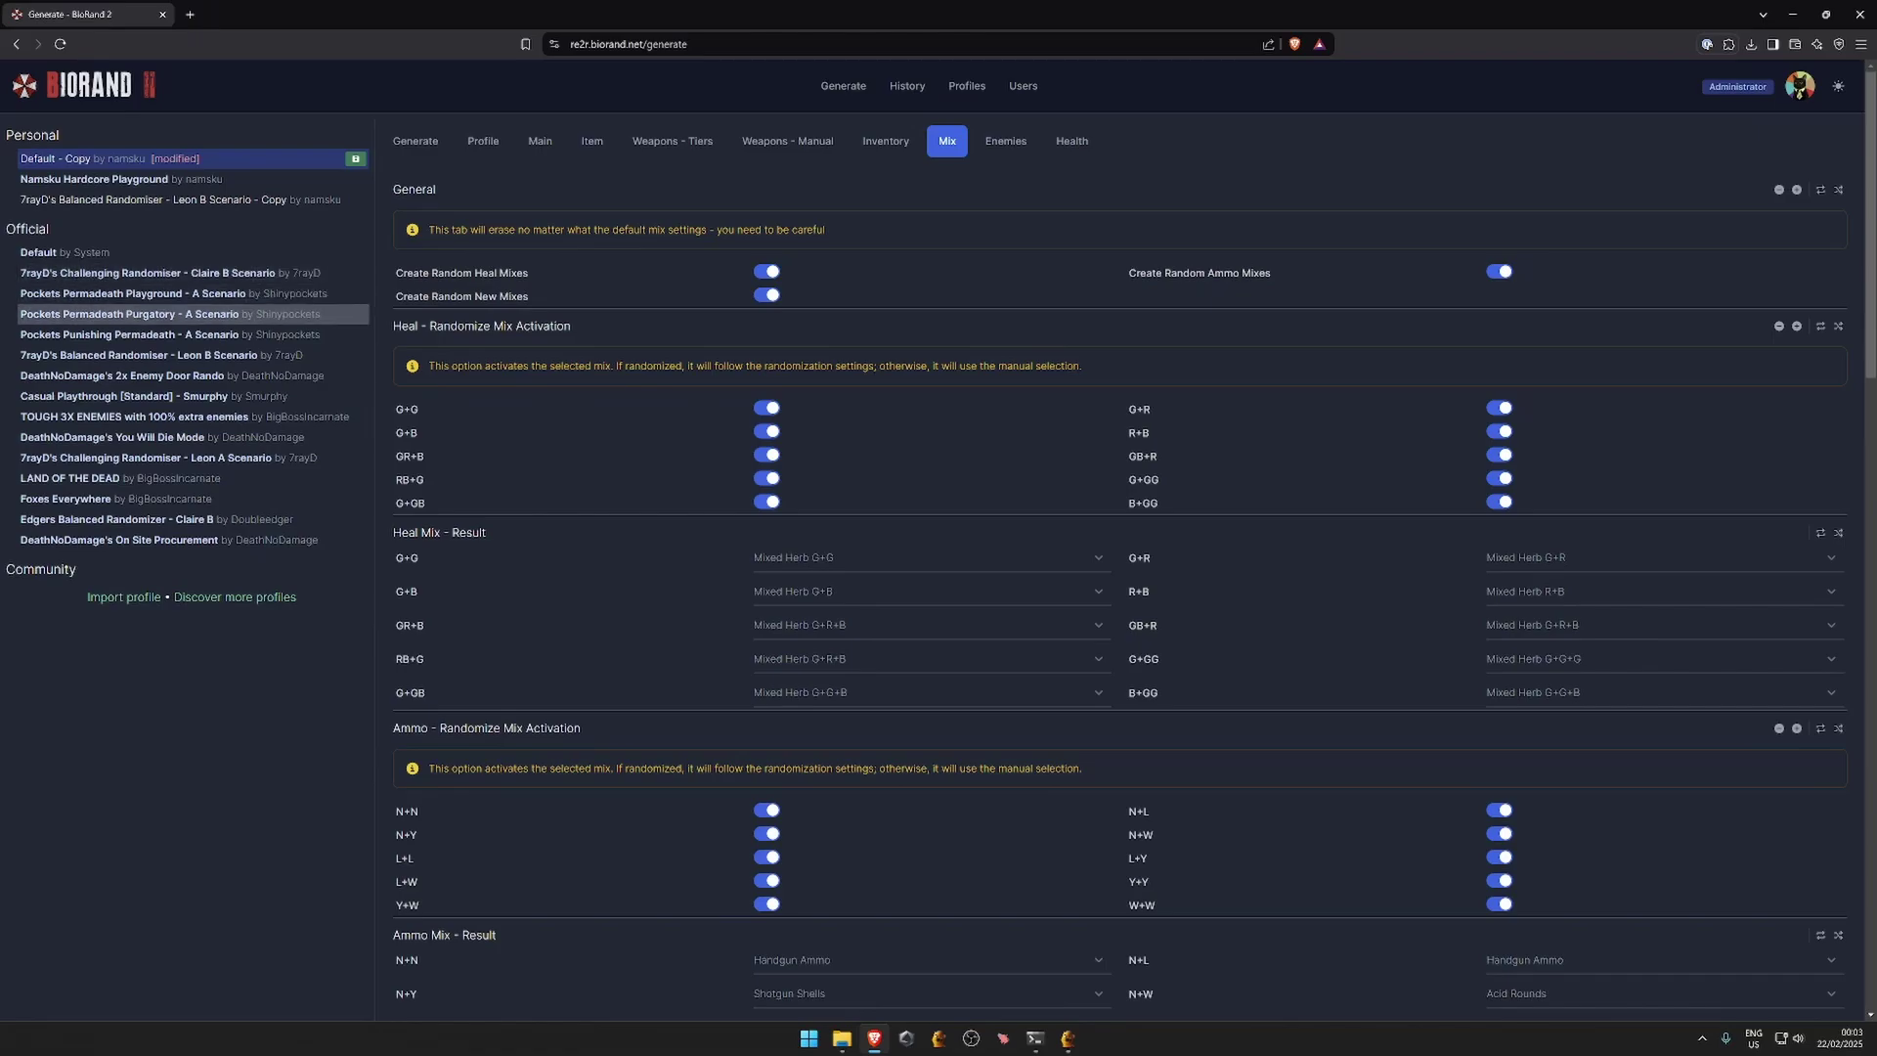
- Examine the activation options and result items for the heal mixes and ammo mixes
scroll(196, 314, "down", 2)
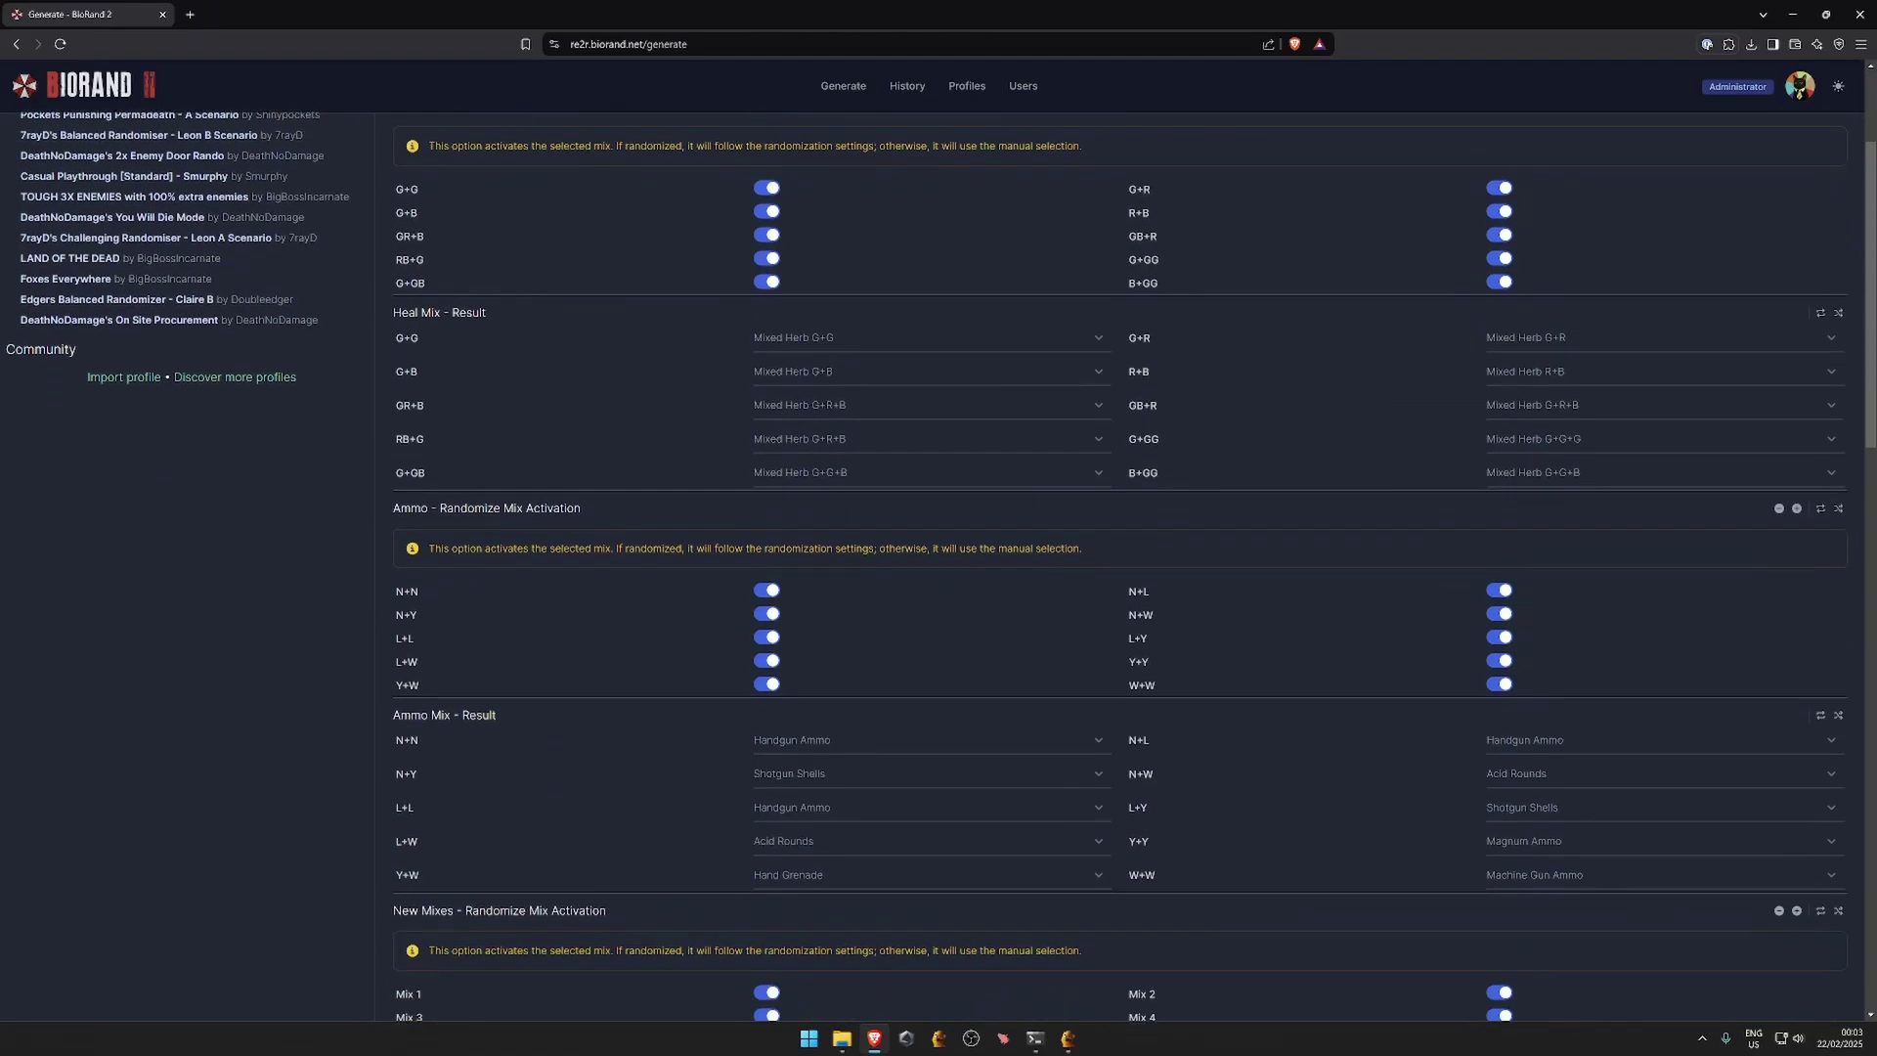
scroll(942, 567, "up", 1)
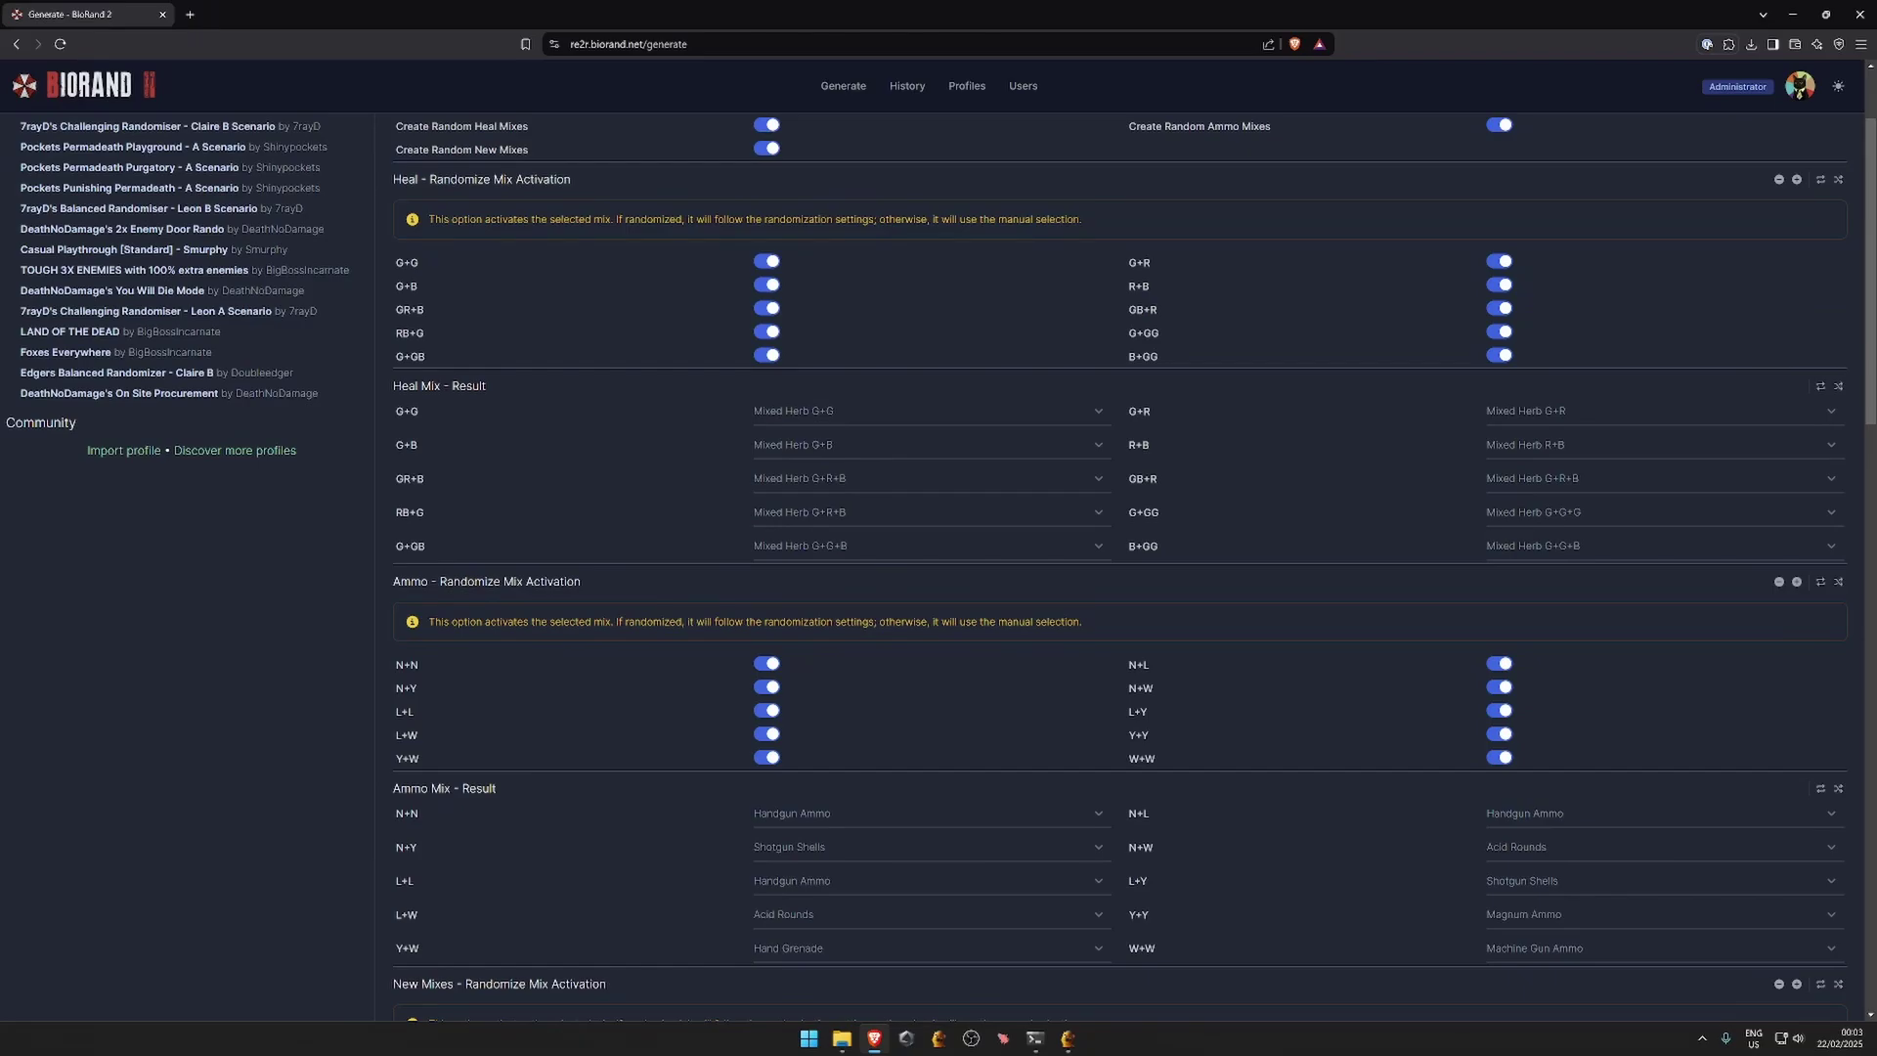
scroll(941, 568, "down", 1)
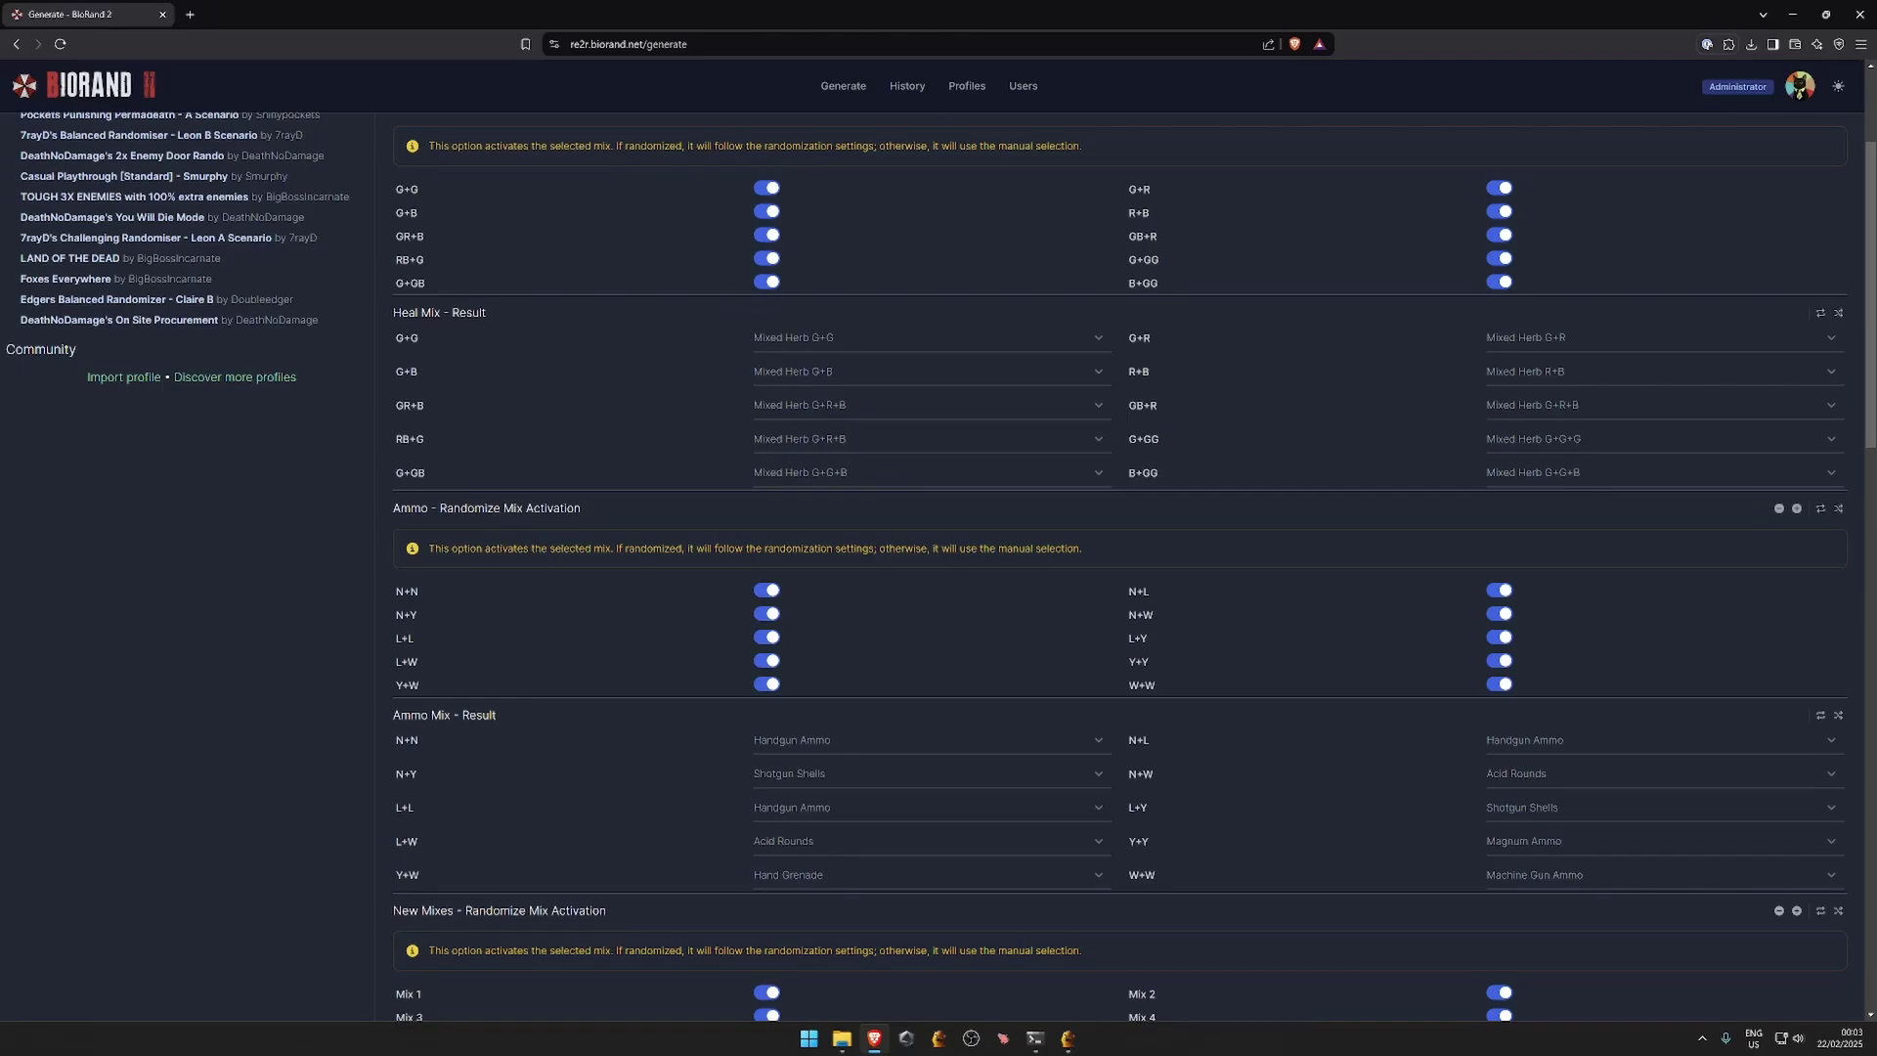
scroll(942, 567, "up", 1)
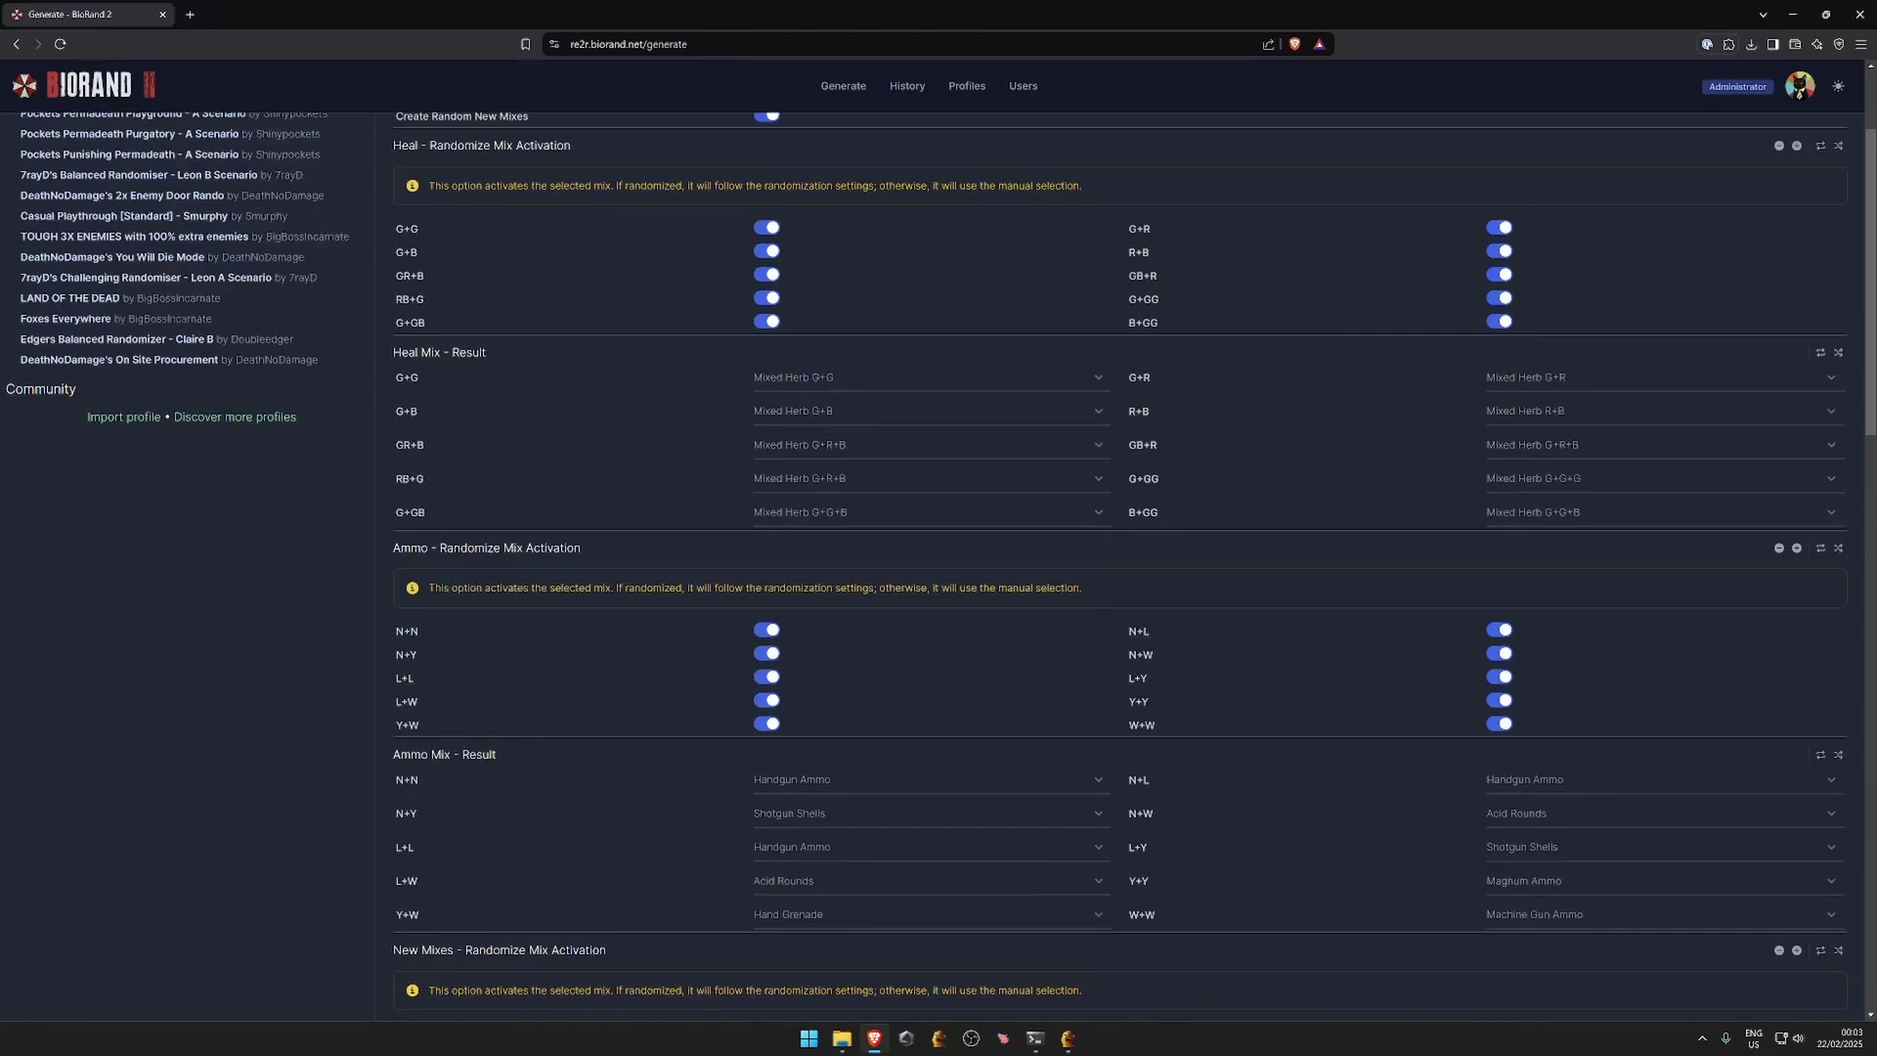
left_click_drag(394, 179, 572, 179)
scroll(942, 567, "up", 1)
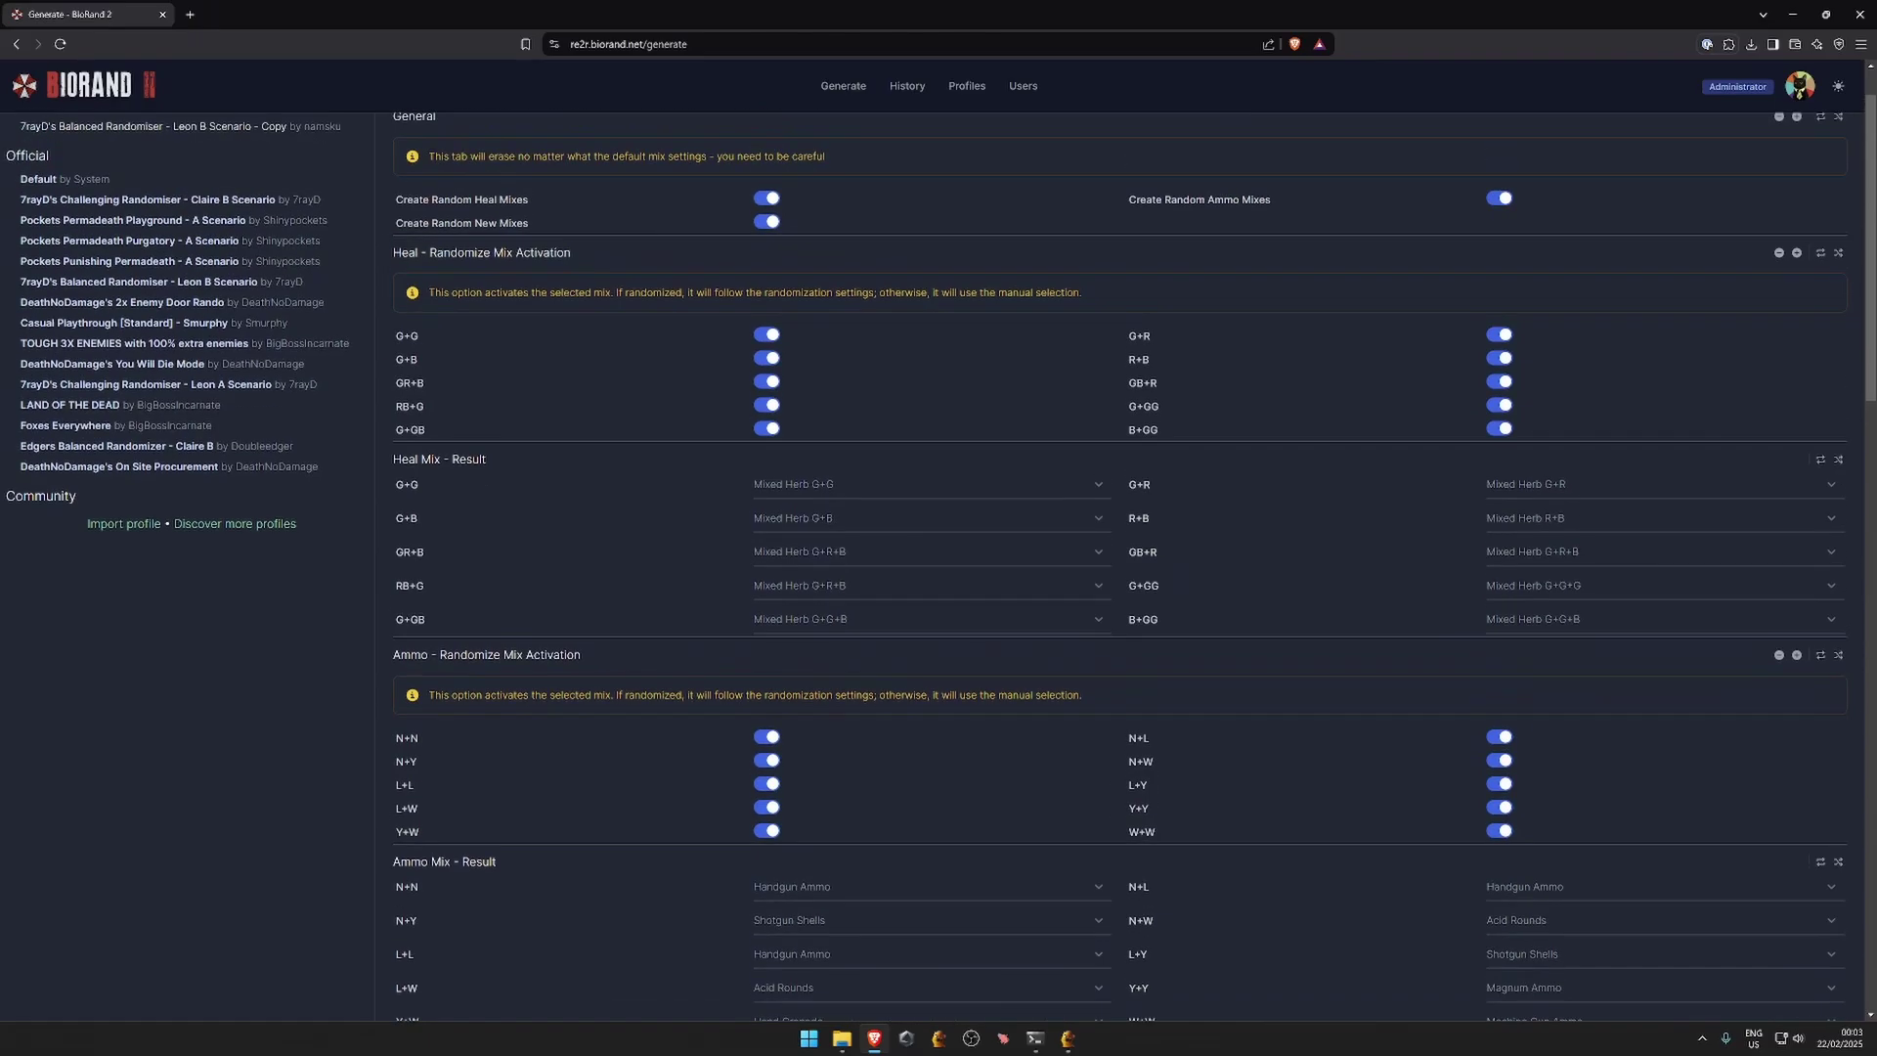
scroll(942, 568, "down", 2)
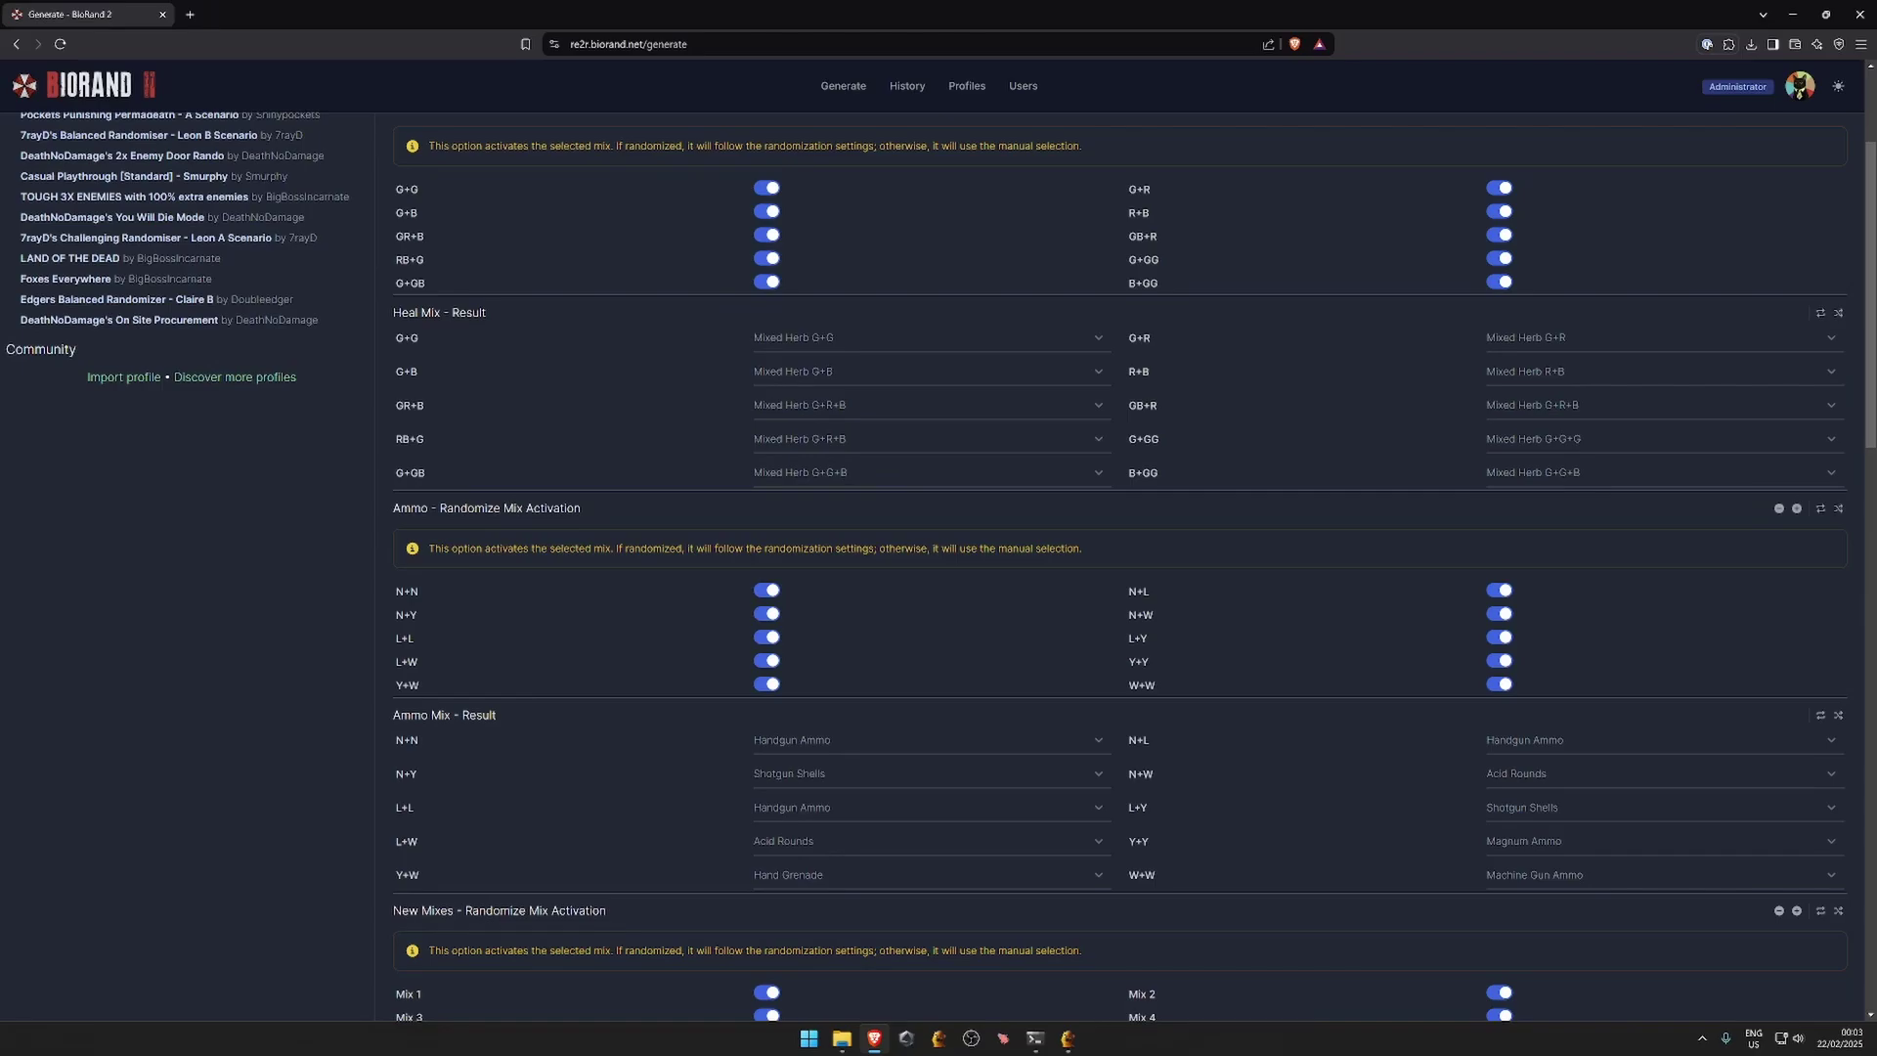
- Turn off random activation for the G+G heal mix and browse the items available as its result
left_click(766, 188)
left_click(925, 337)
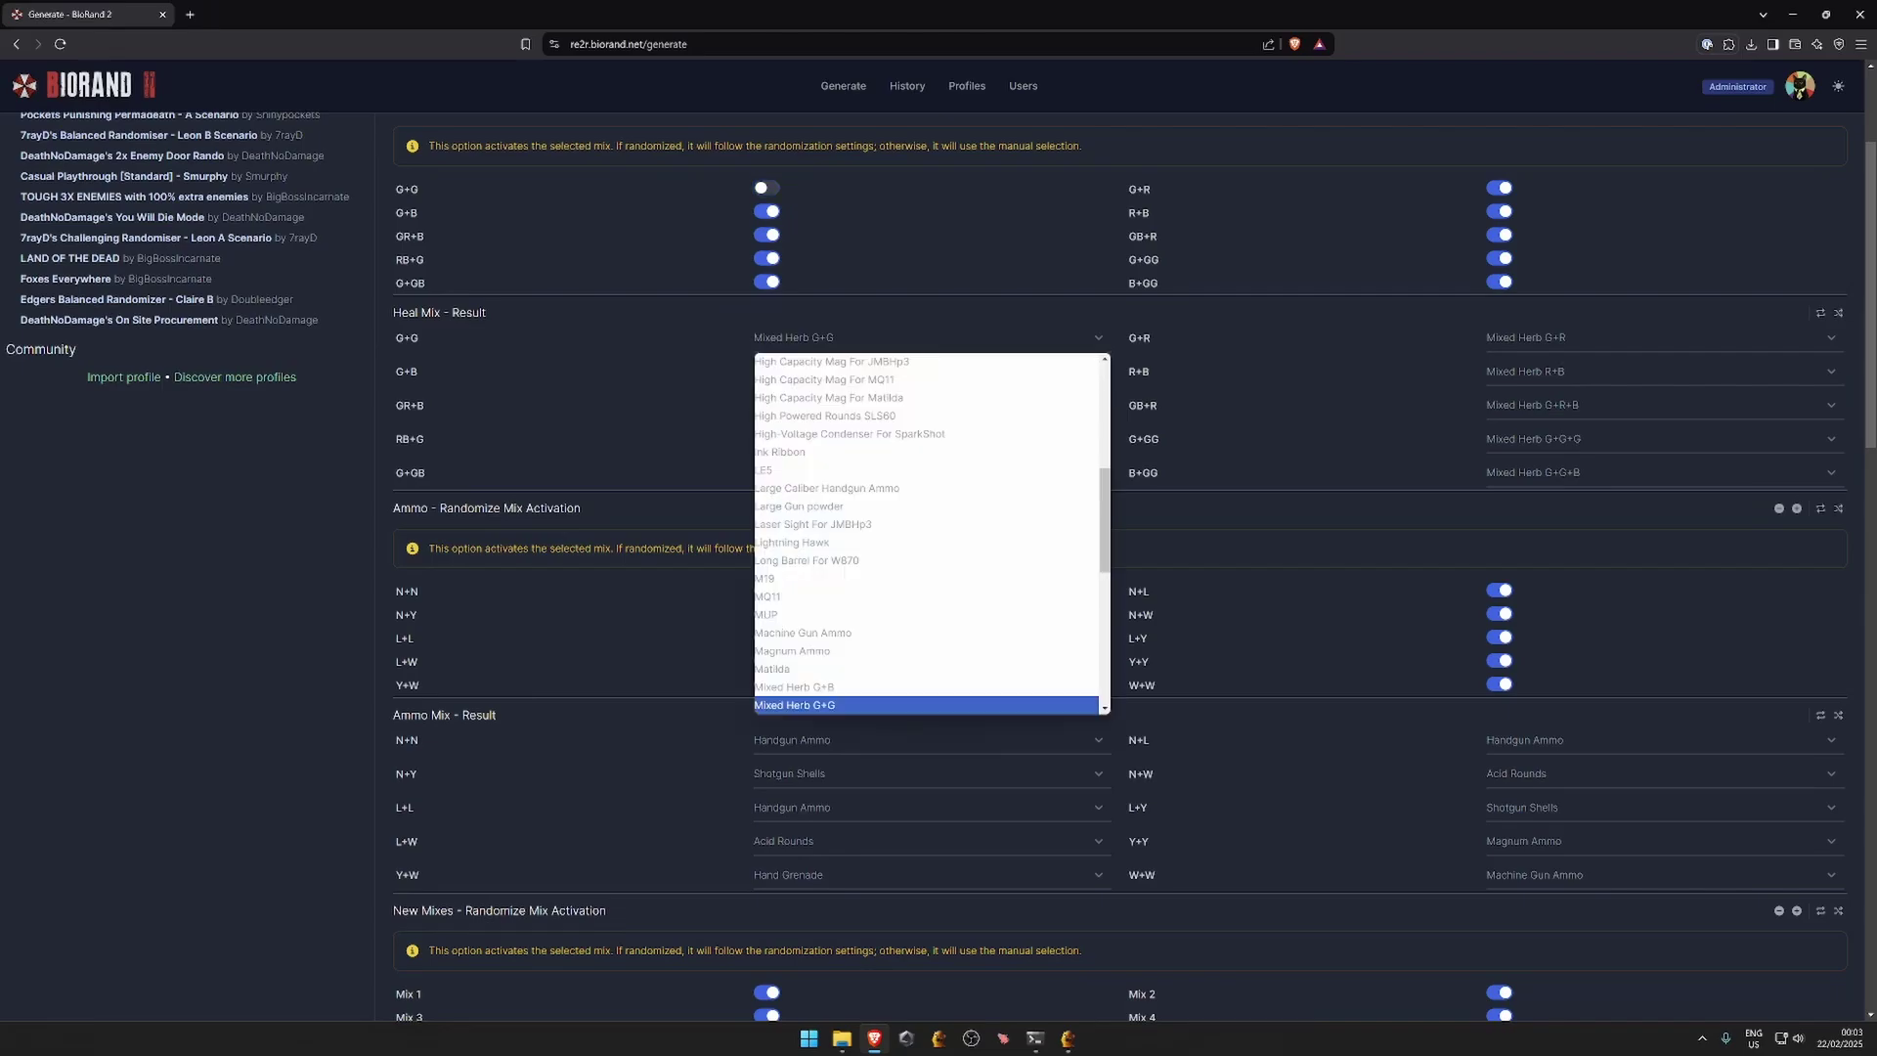
key("Page_Up")
key("Escape")
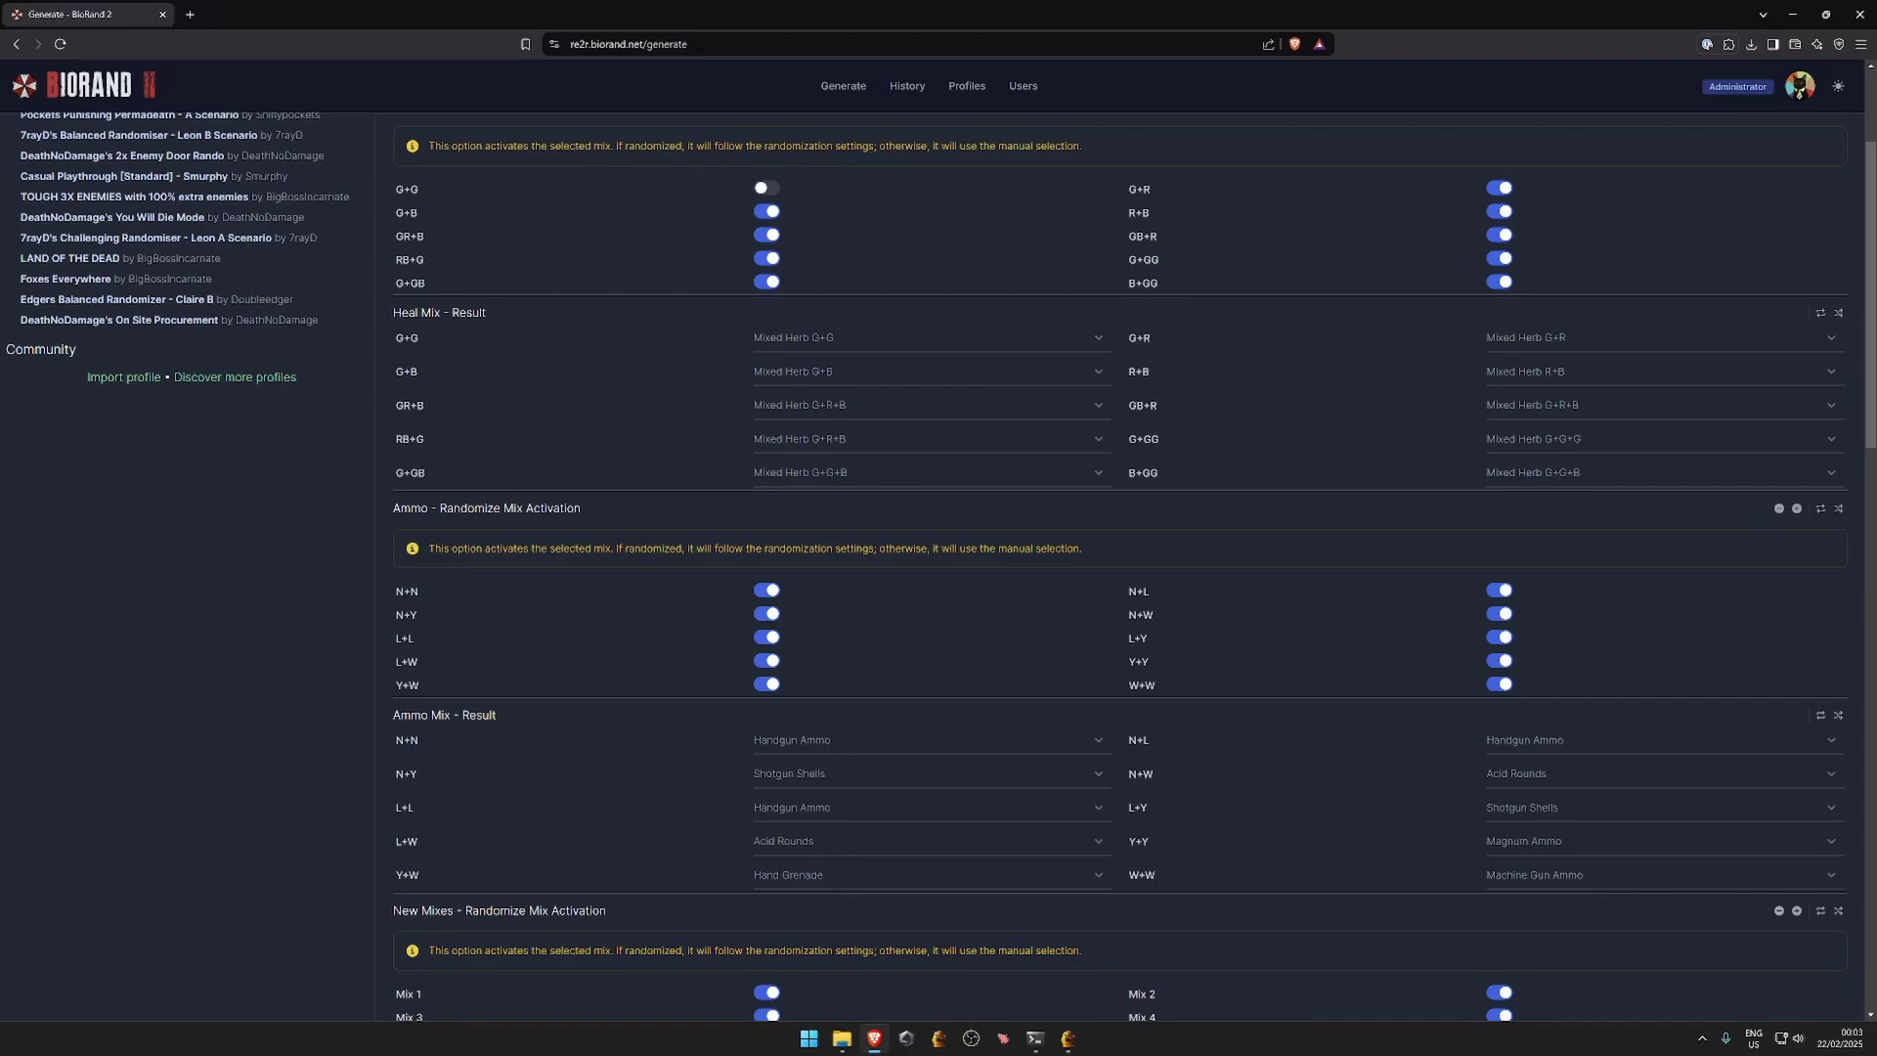
- Set the heal mix results to Long Barrel For W870 for GR+B, Large Caliber Handgun Ammo for G+GB, and Matilda for GB+R
scroll(939, 567, "up", 3)
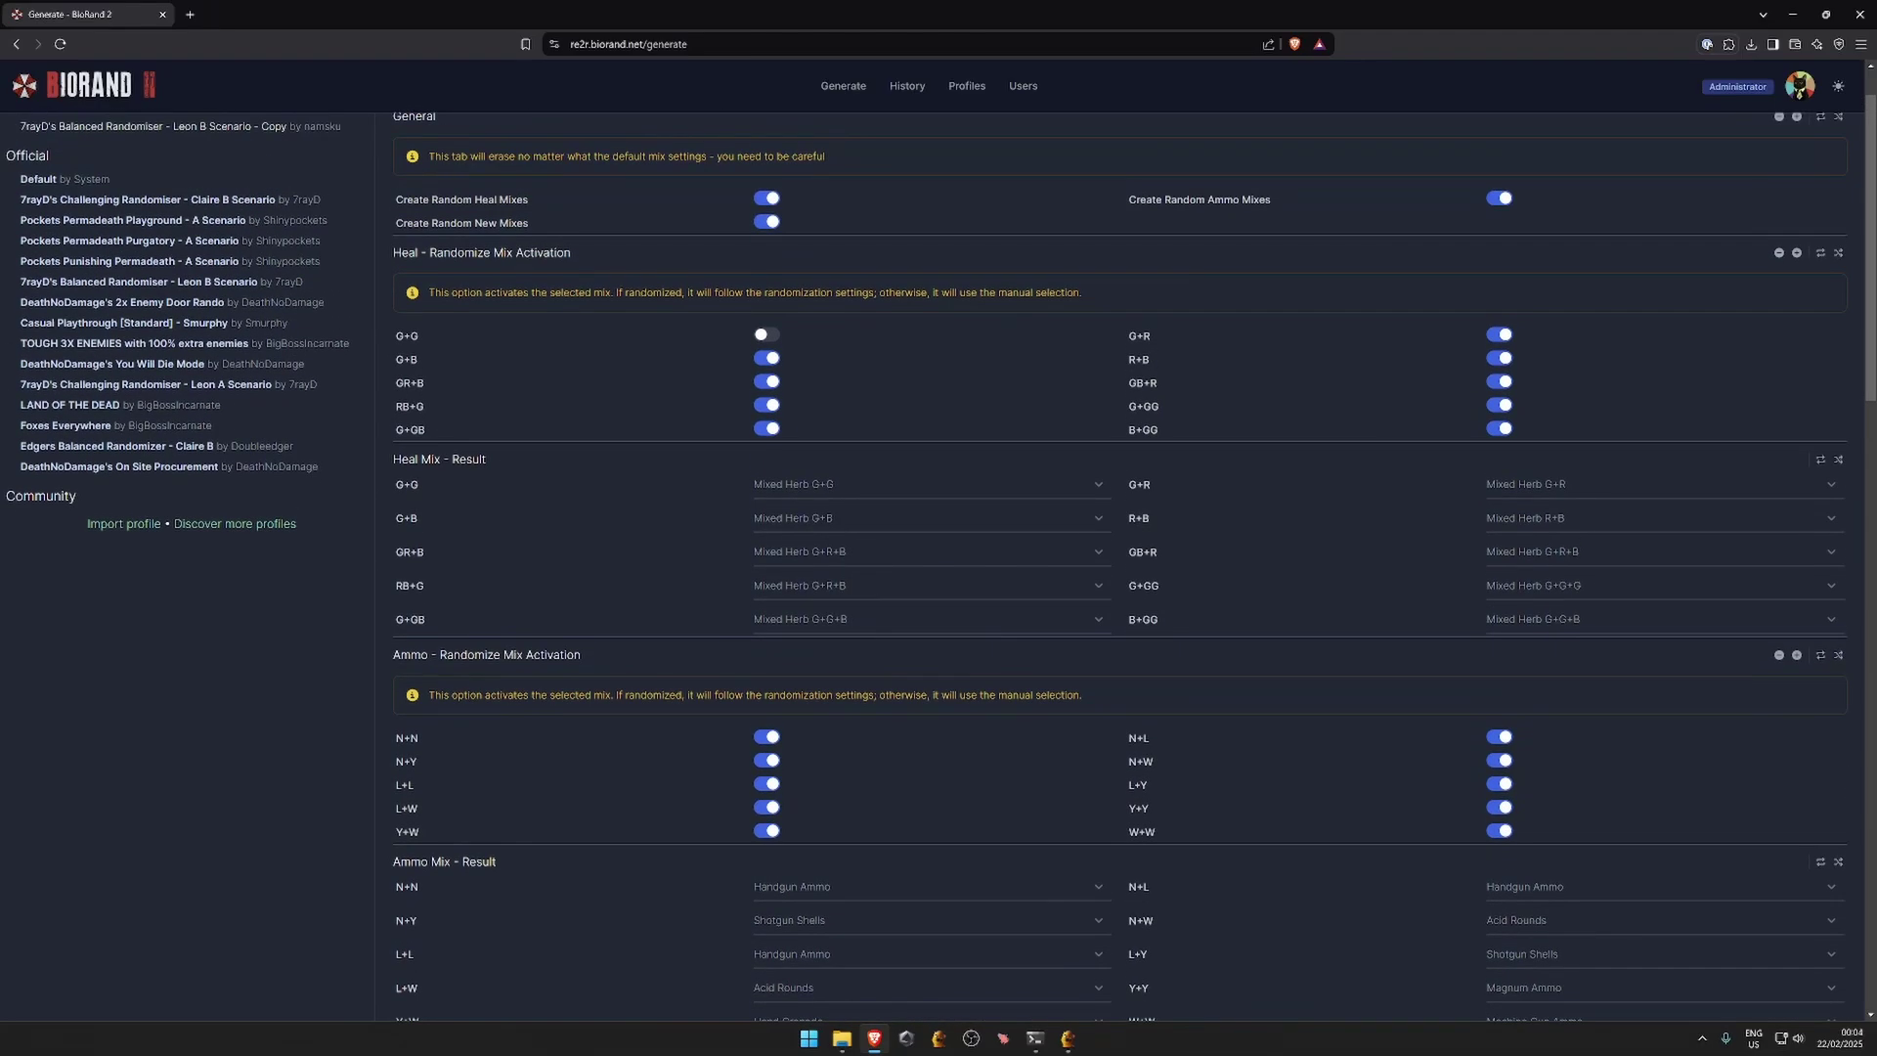
scroll(939, 567, "down", 3)
left_click(929, 405)
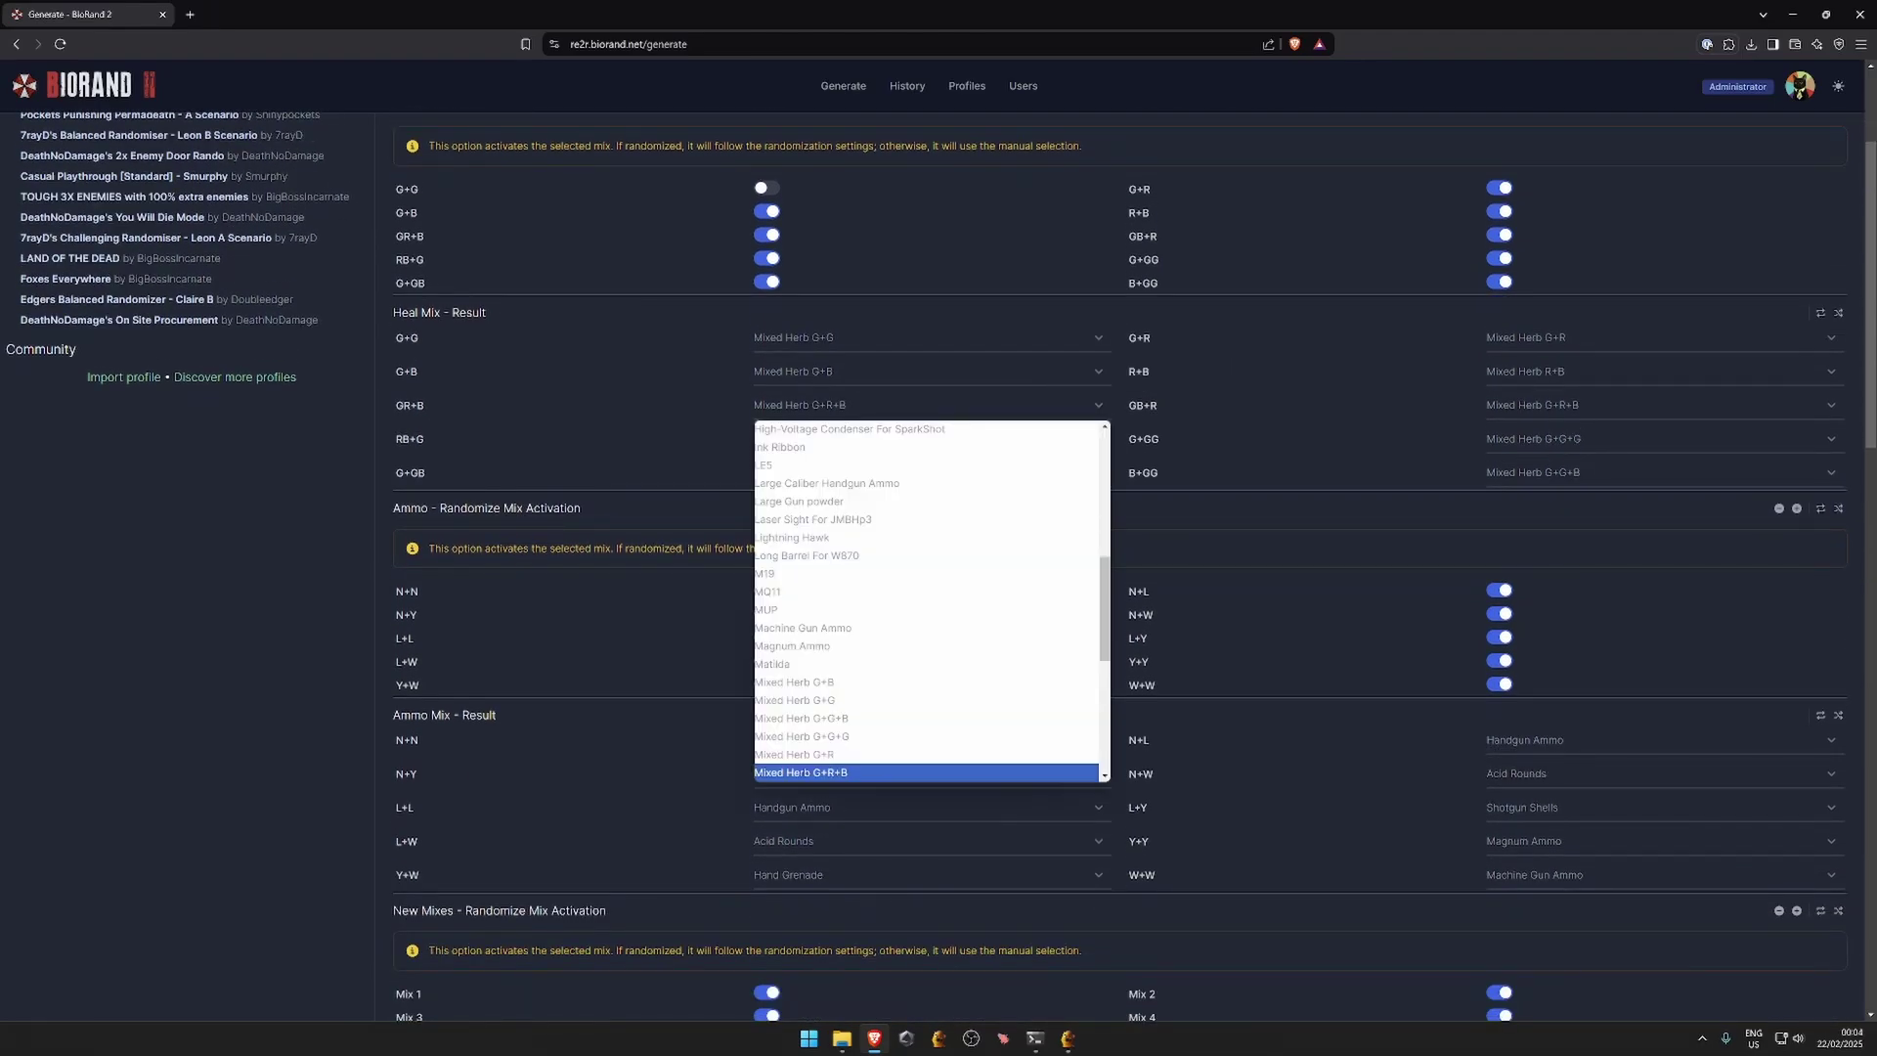
left_click(832, 549)
left_click(929, 472)
left_click(827, 605)
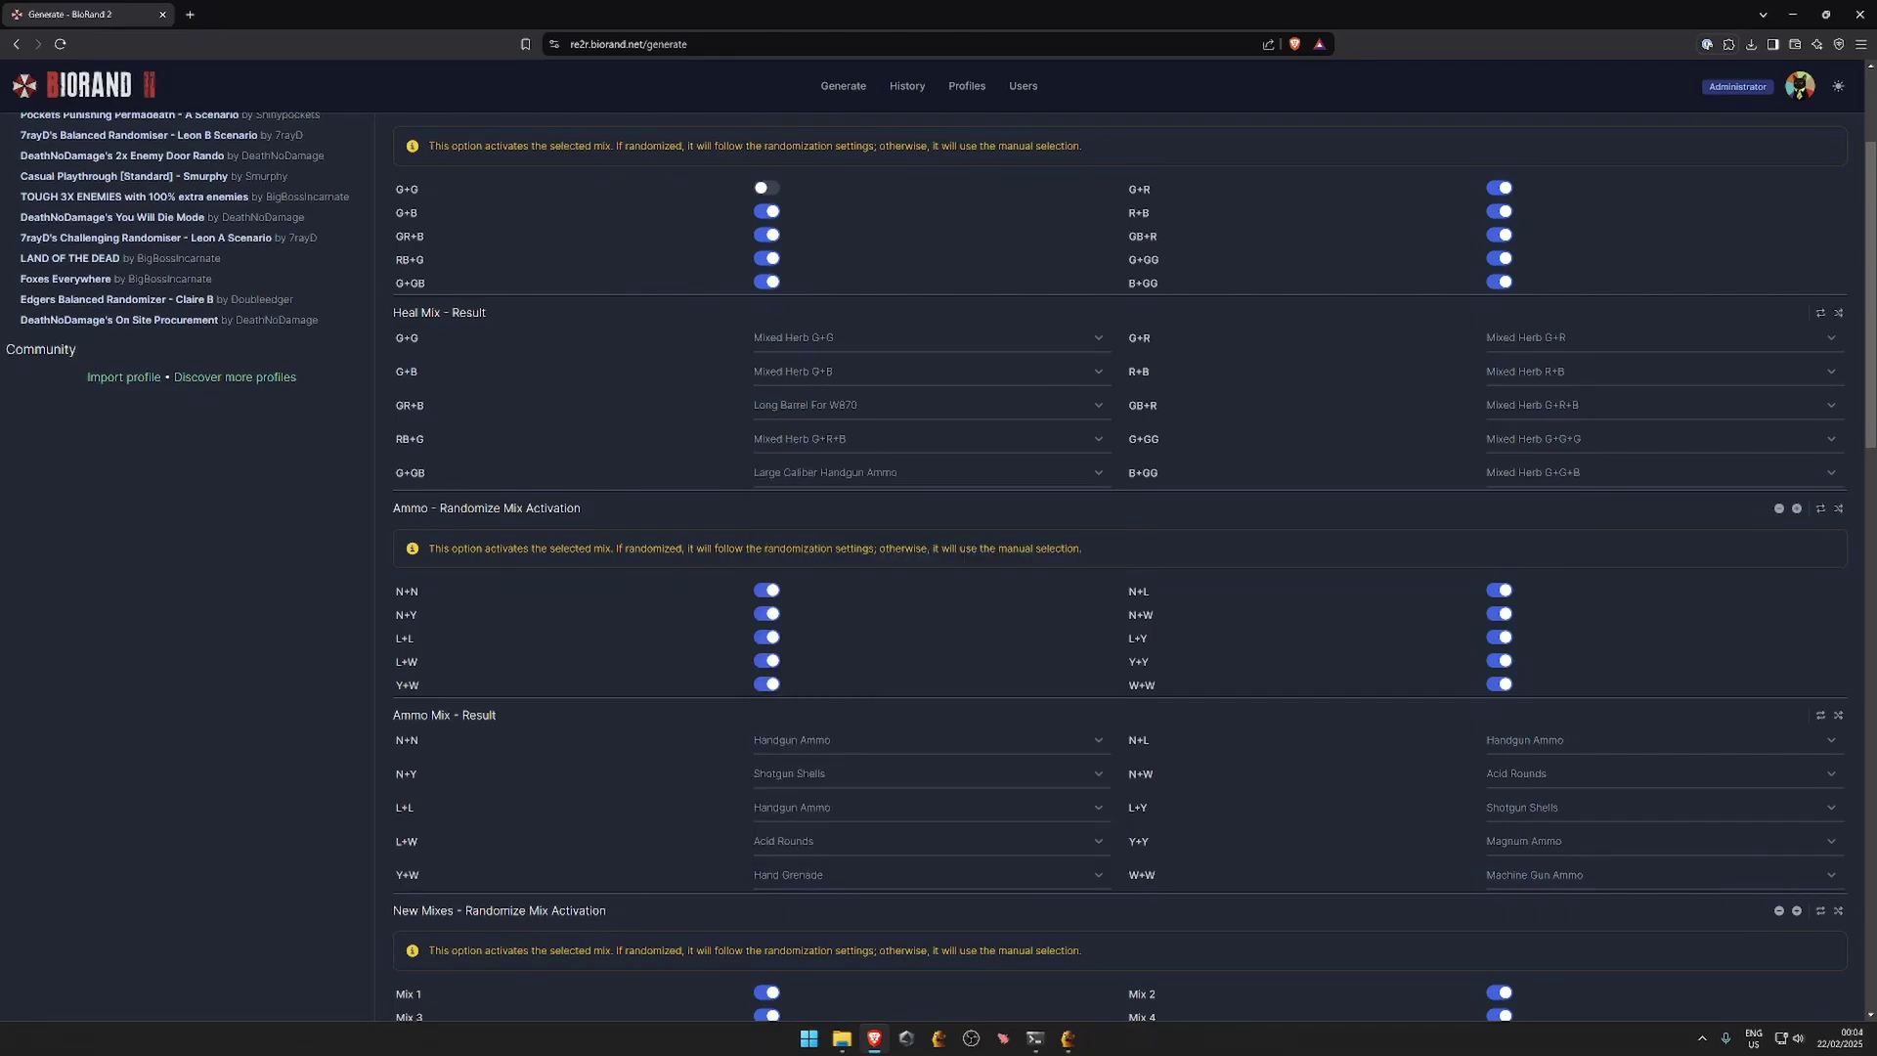
left_click(1652, 405)
left_click(1565, 663)
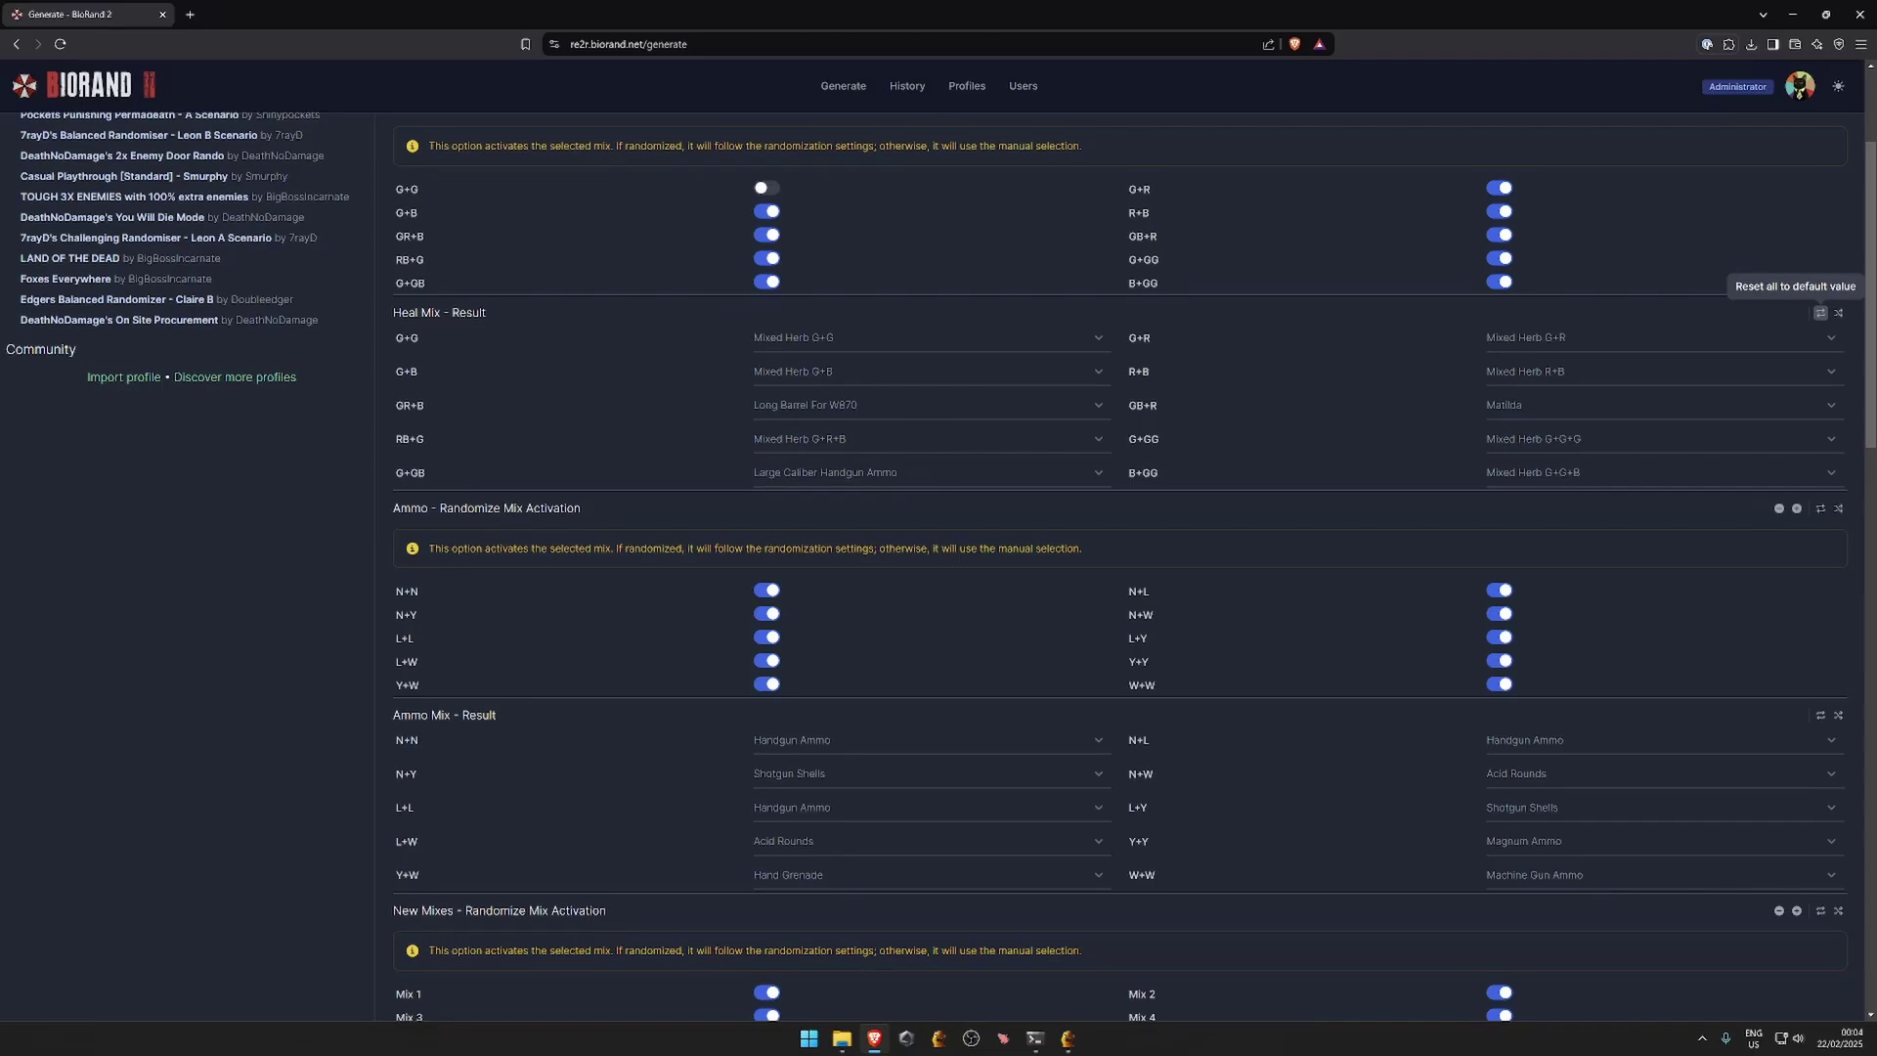
- Reset all heal mix results to default, randomize them all, and restore the defaults
left_click(1821, 313)
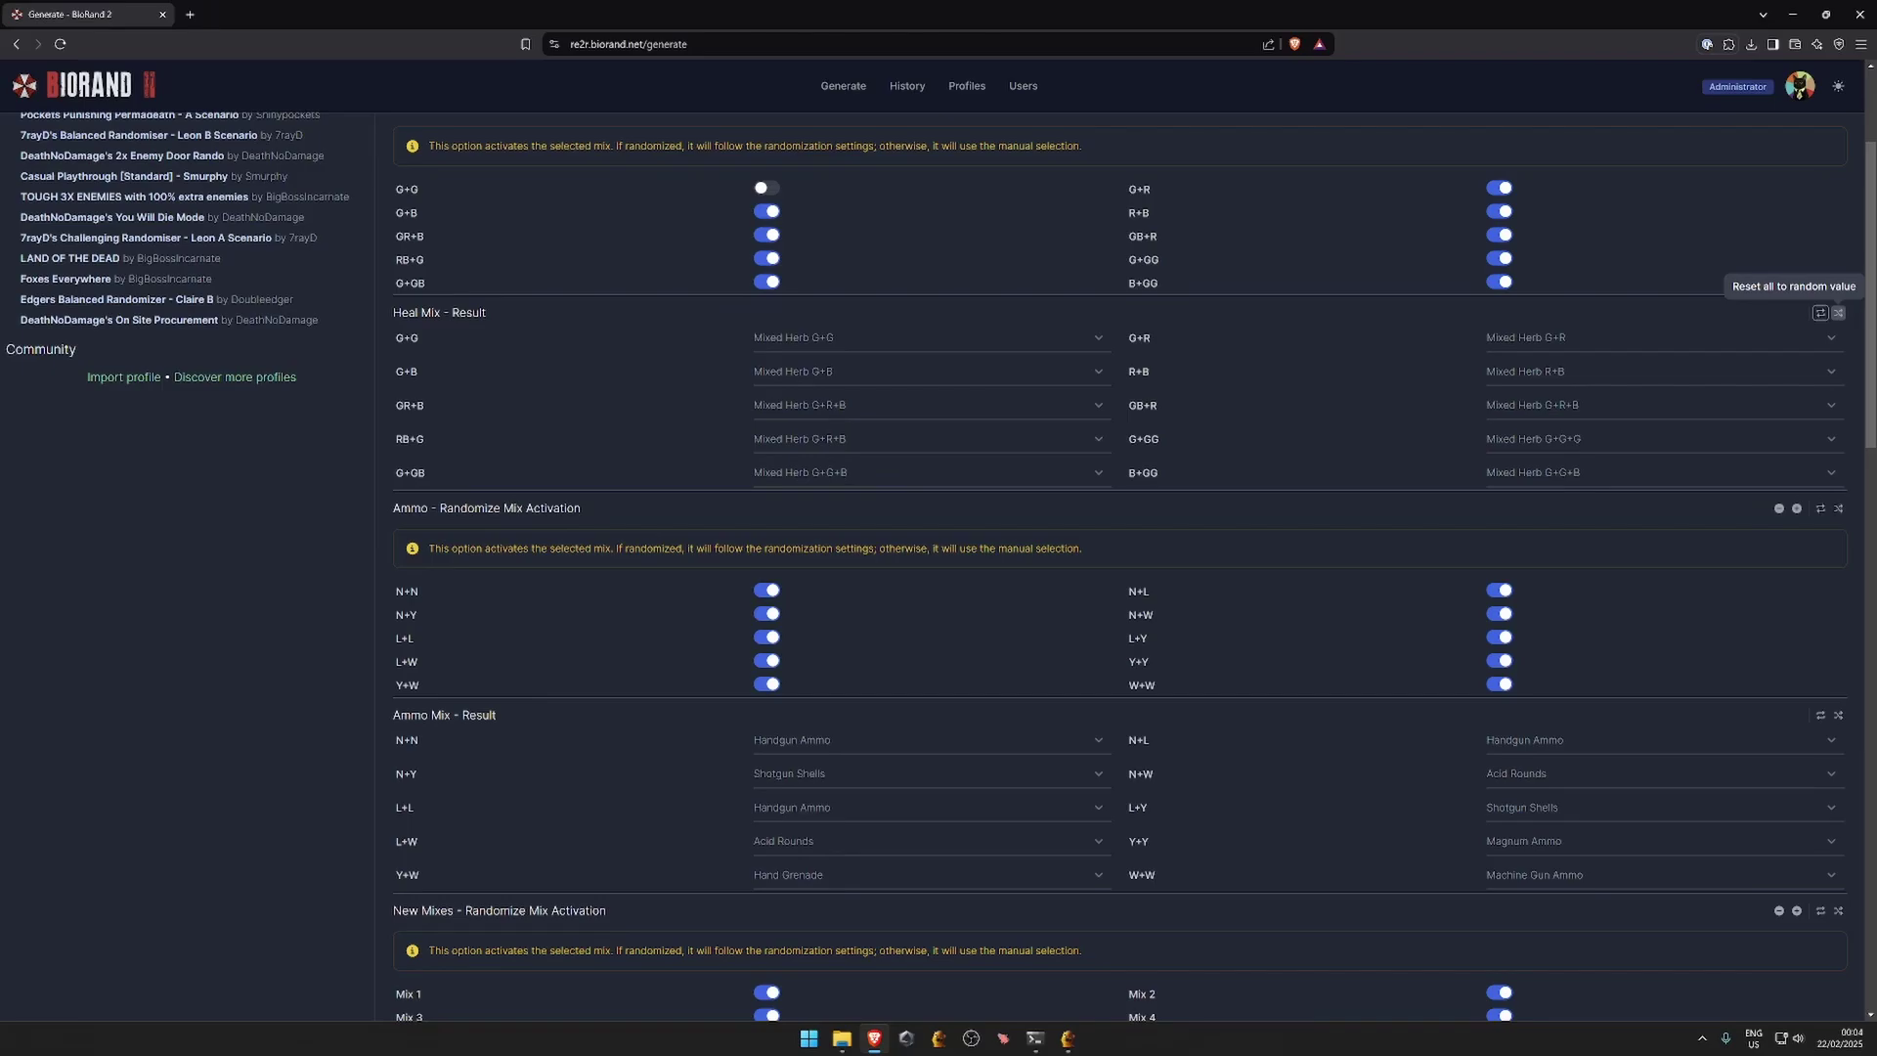
left_click(1839, 313)
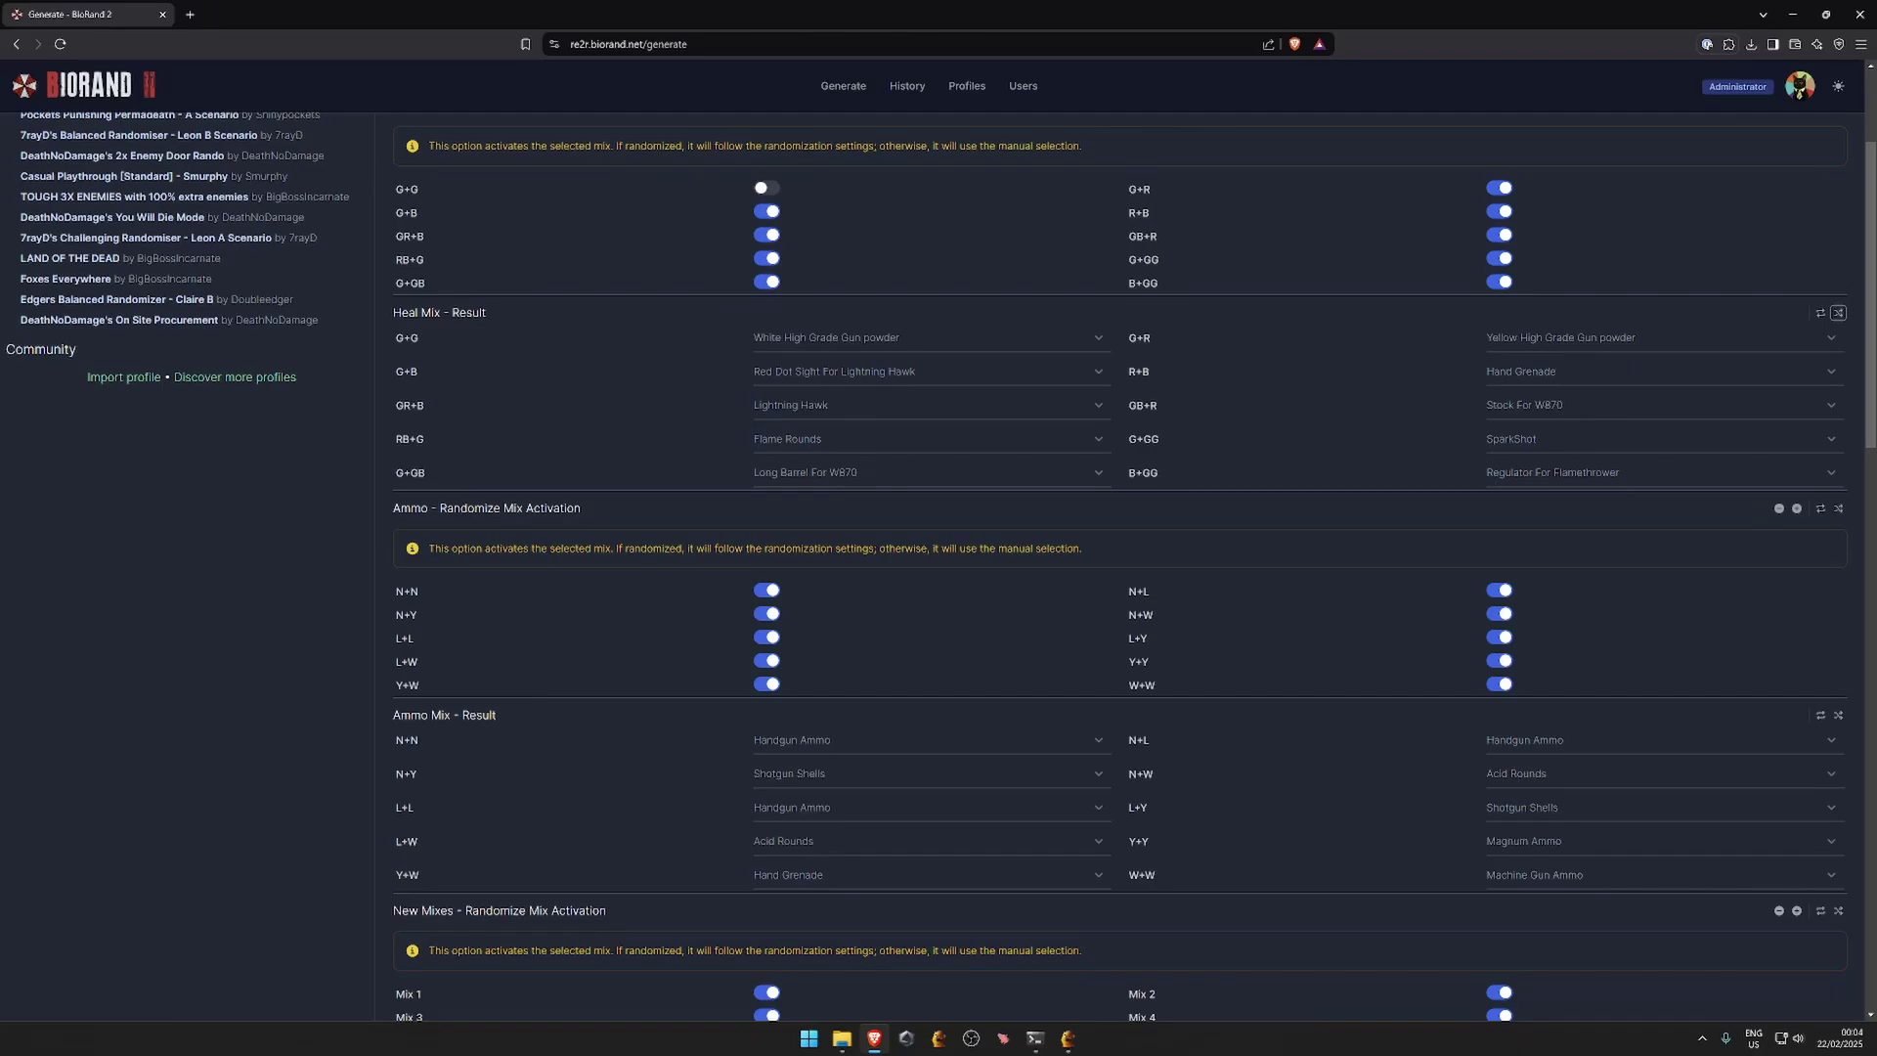
scroll(1838, 313, "up", 1)
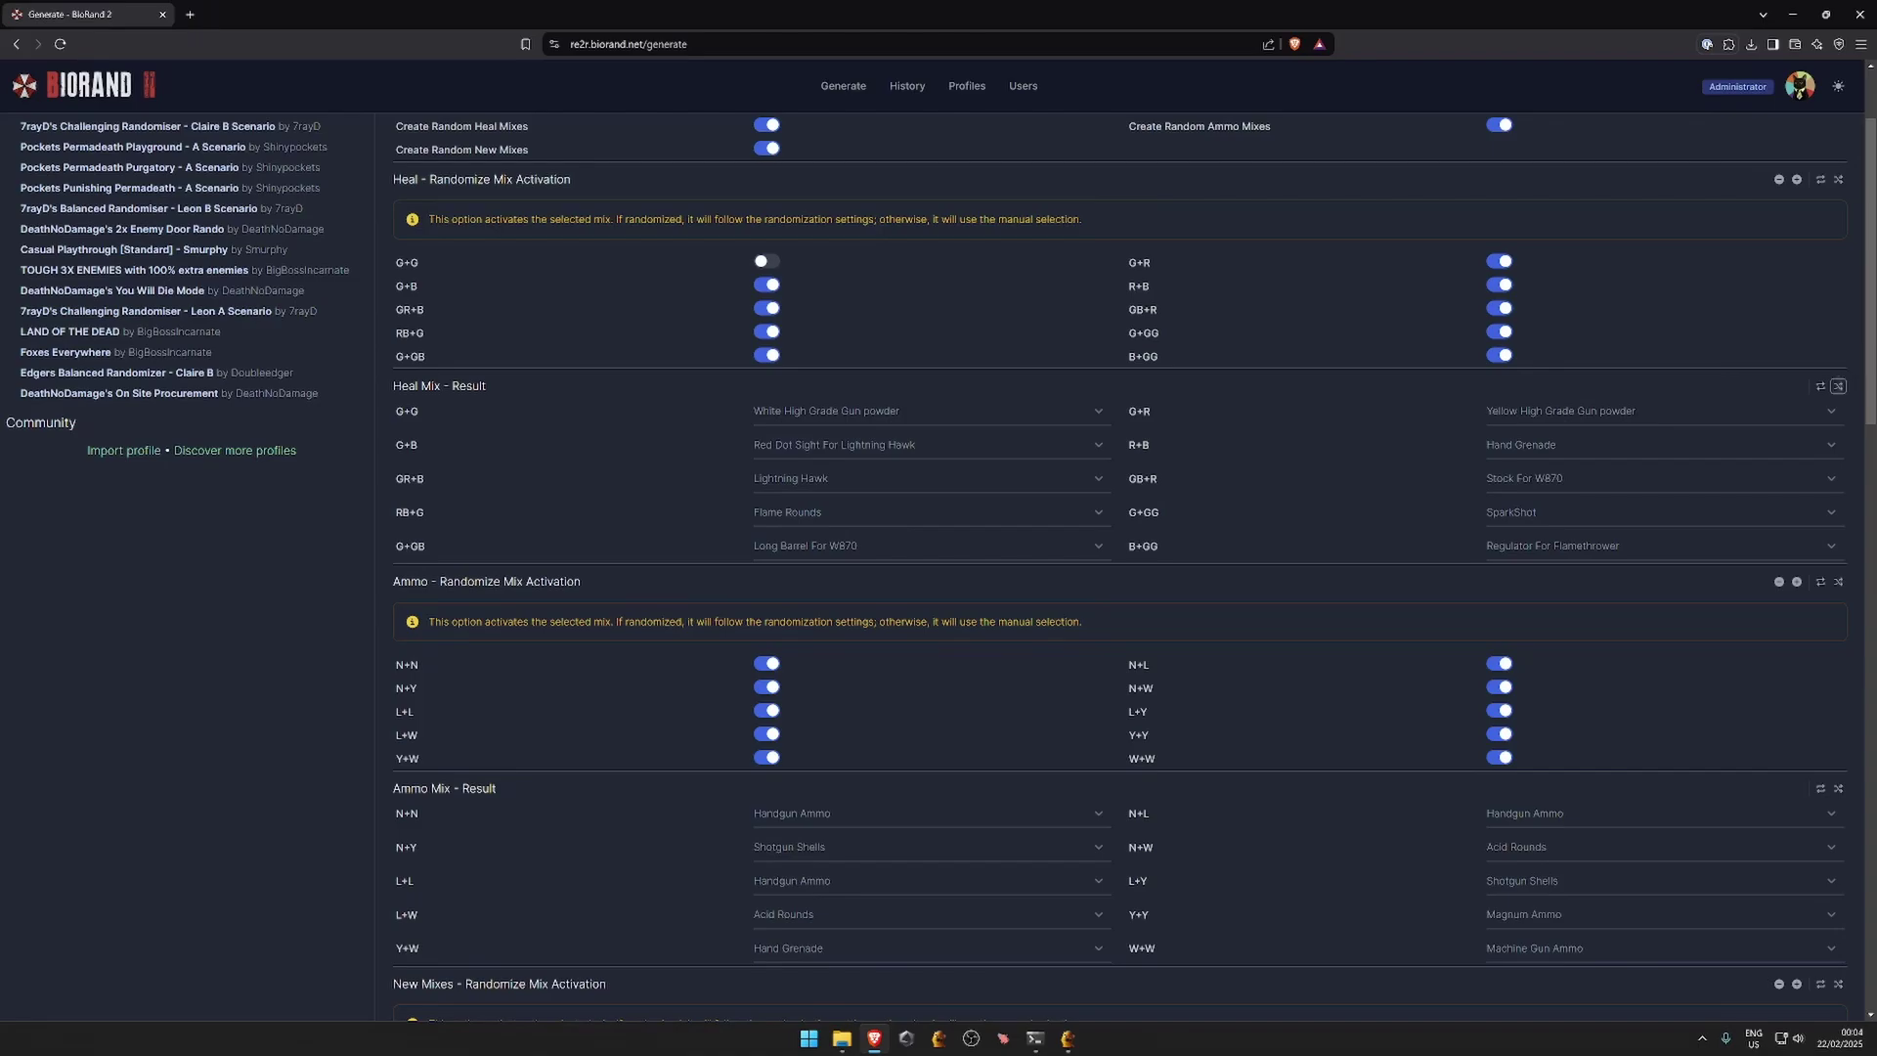
left_click(1821, 387)
- Turn random activation for the G+G heal mix back on
scroll(1124, 567, "up", 2)
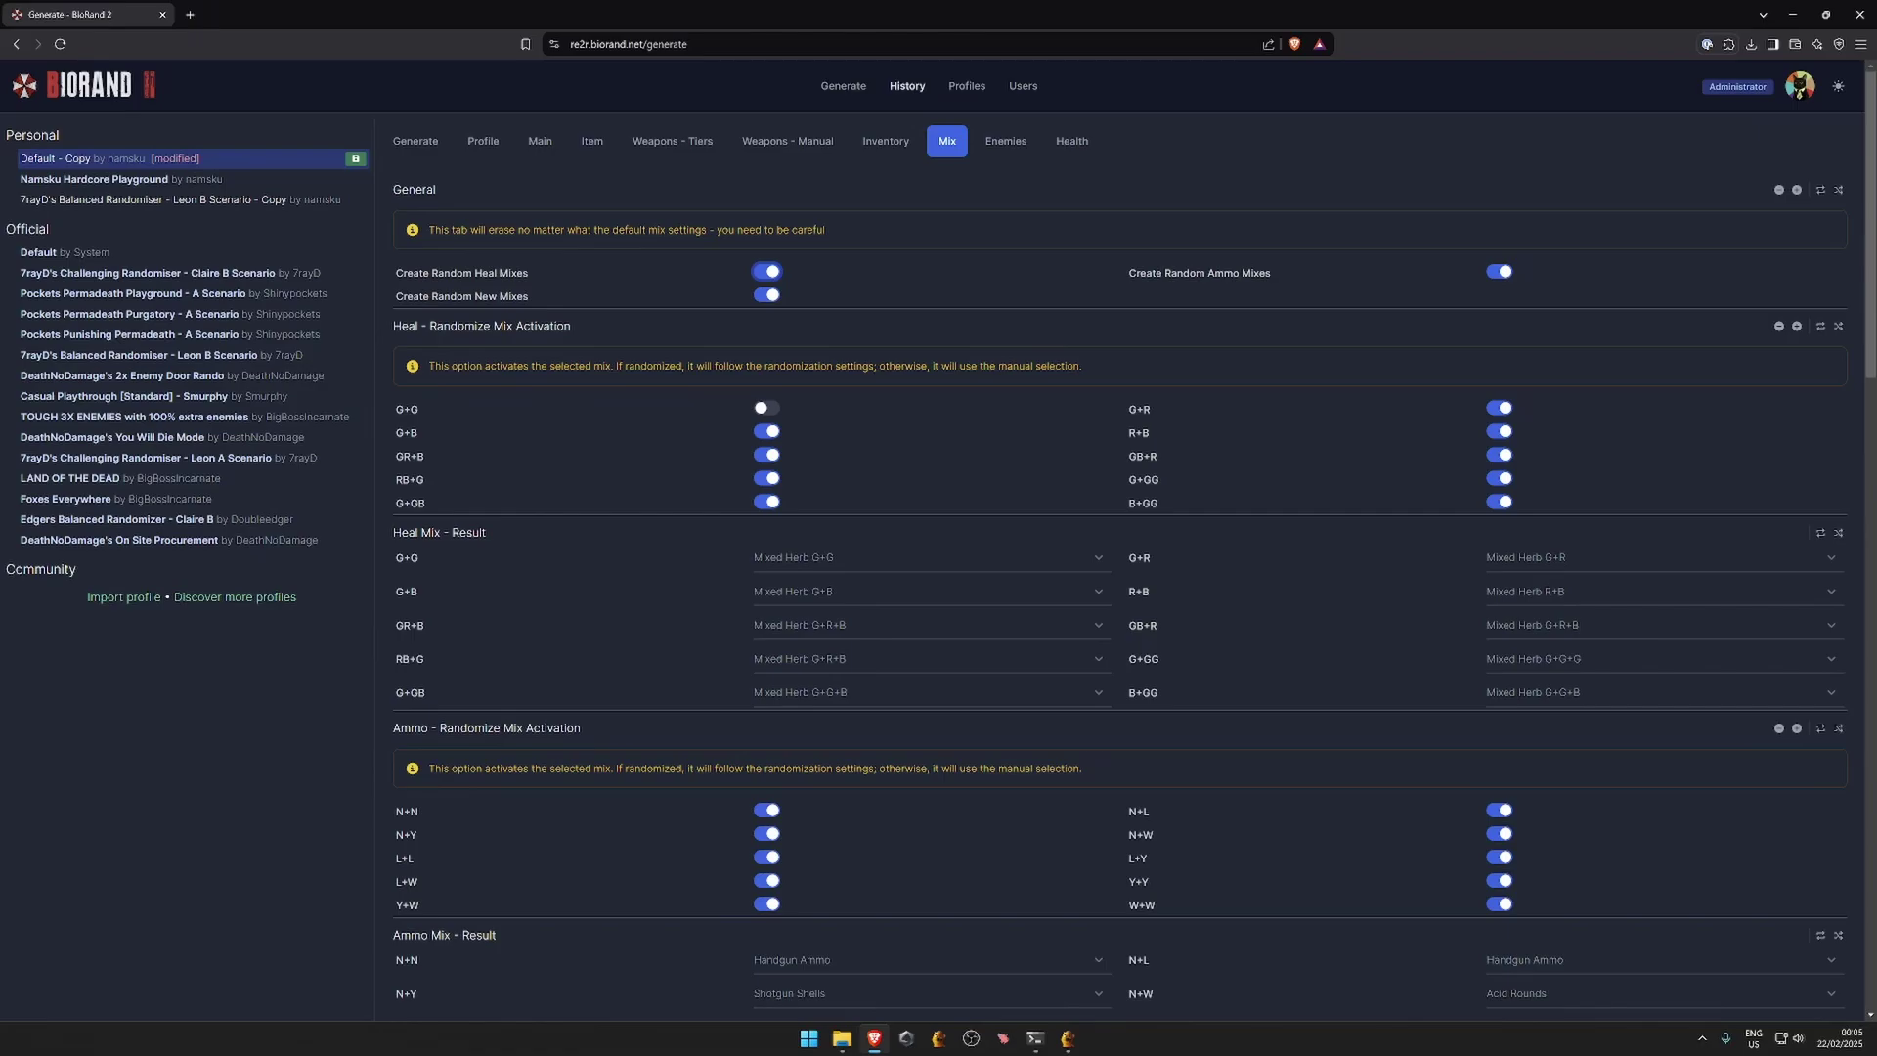
left_click(766, 407)
scroll(767, 407, "down", 1)
scroll(1120, 567, "down", 4)
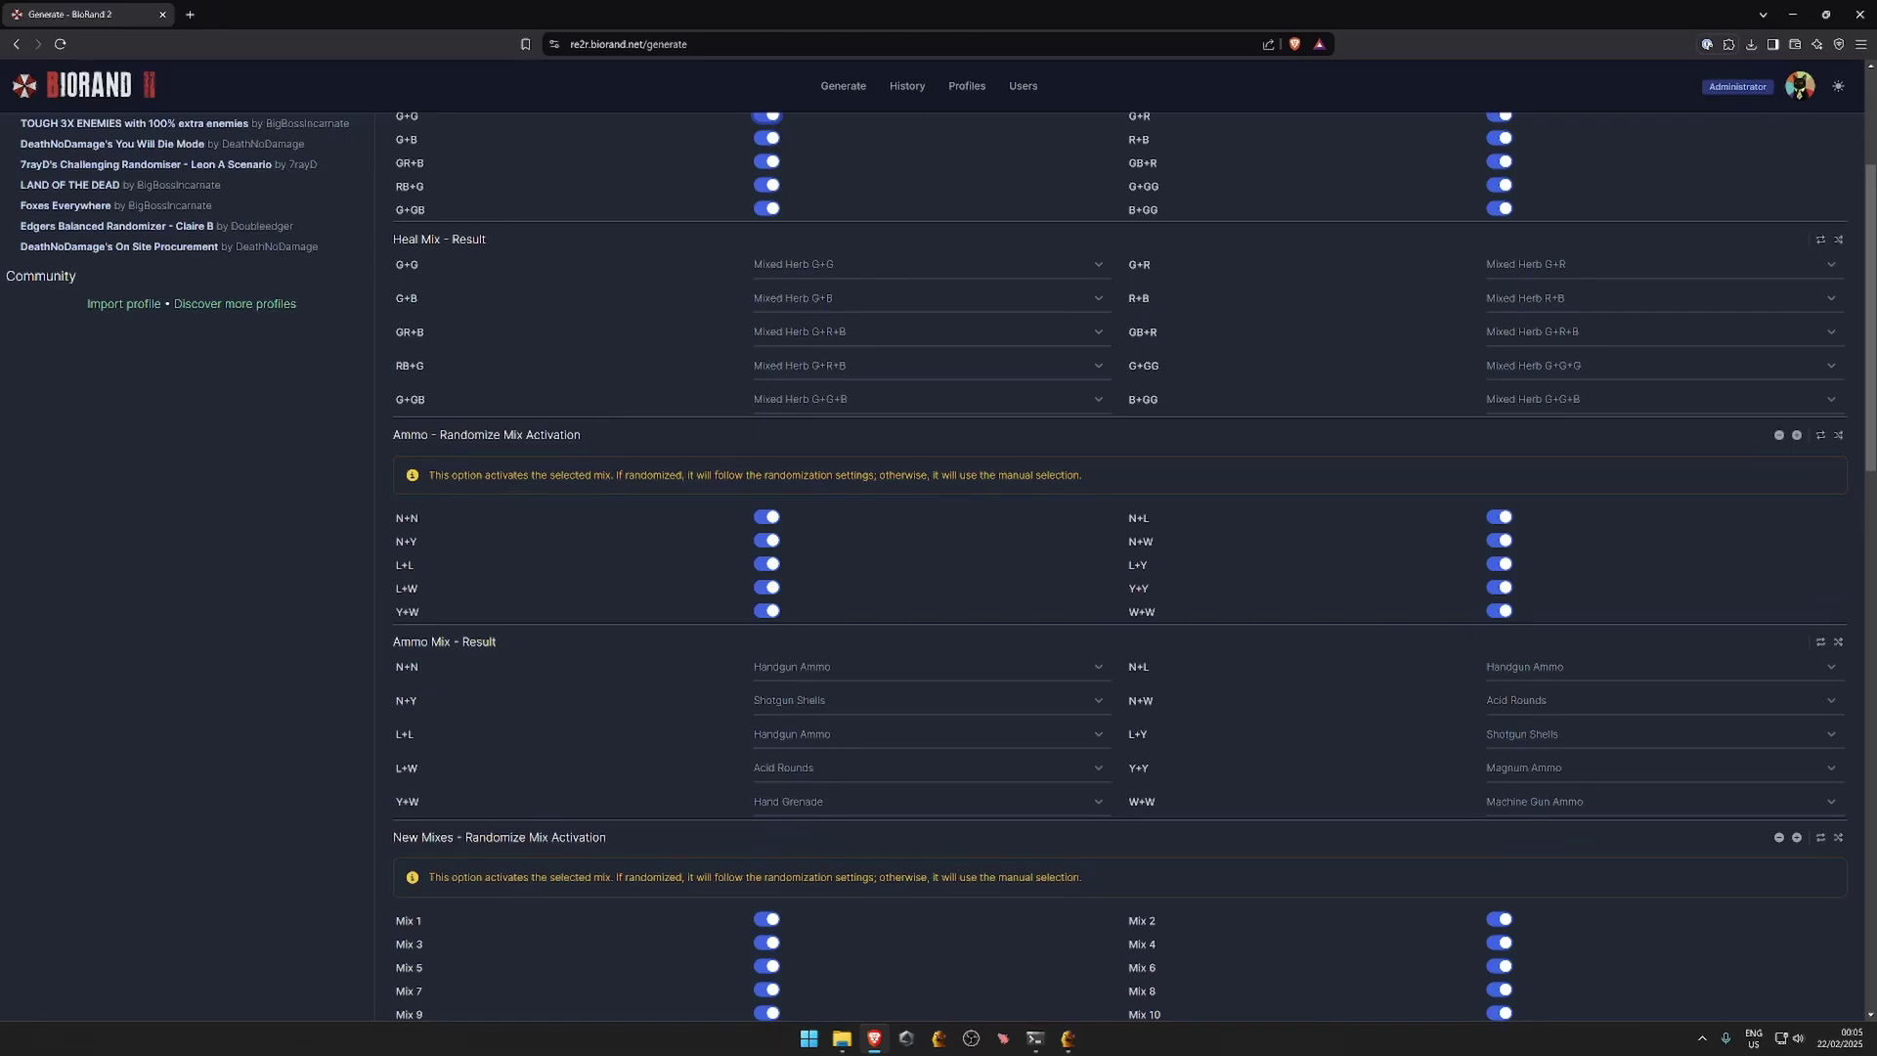
scroll(1120, 567, "up", 5)
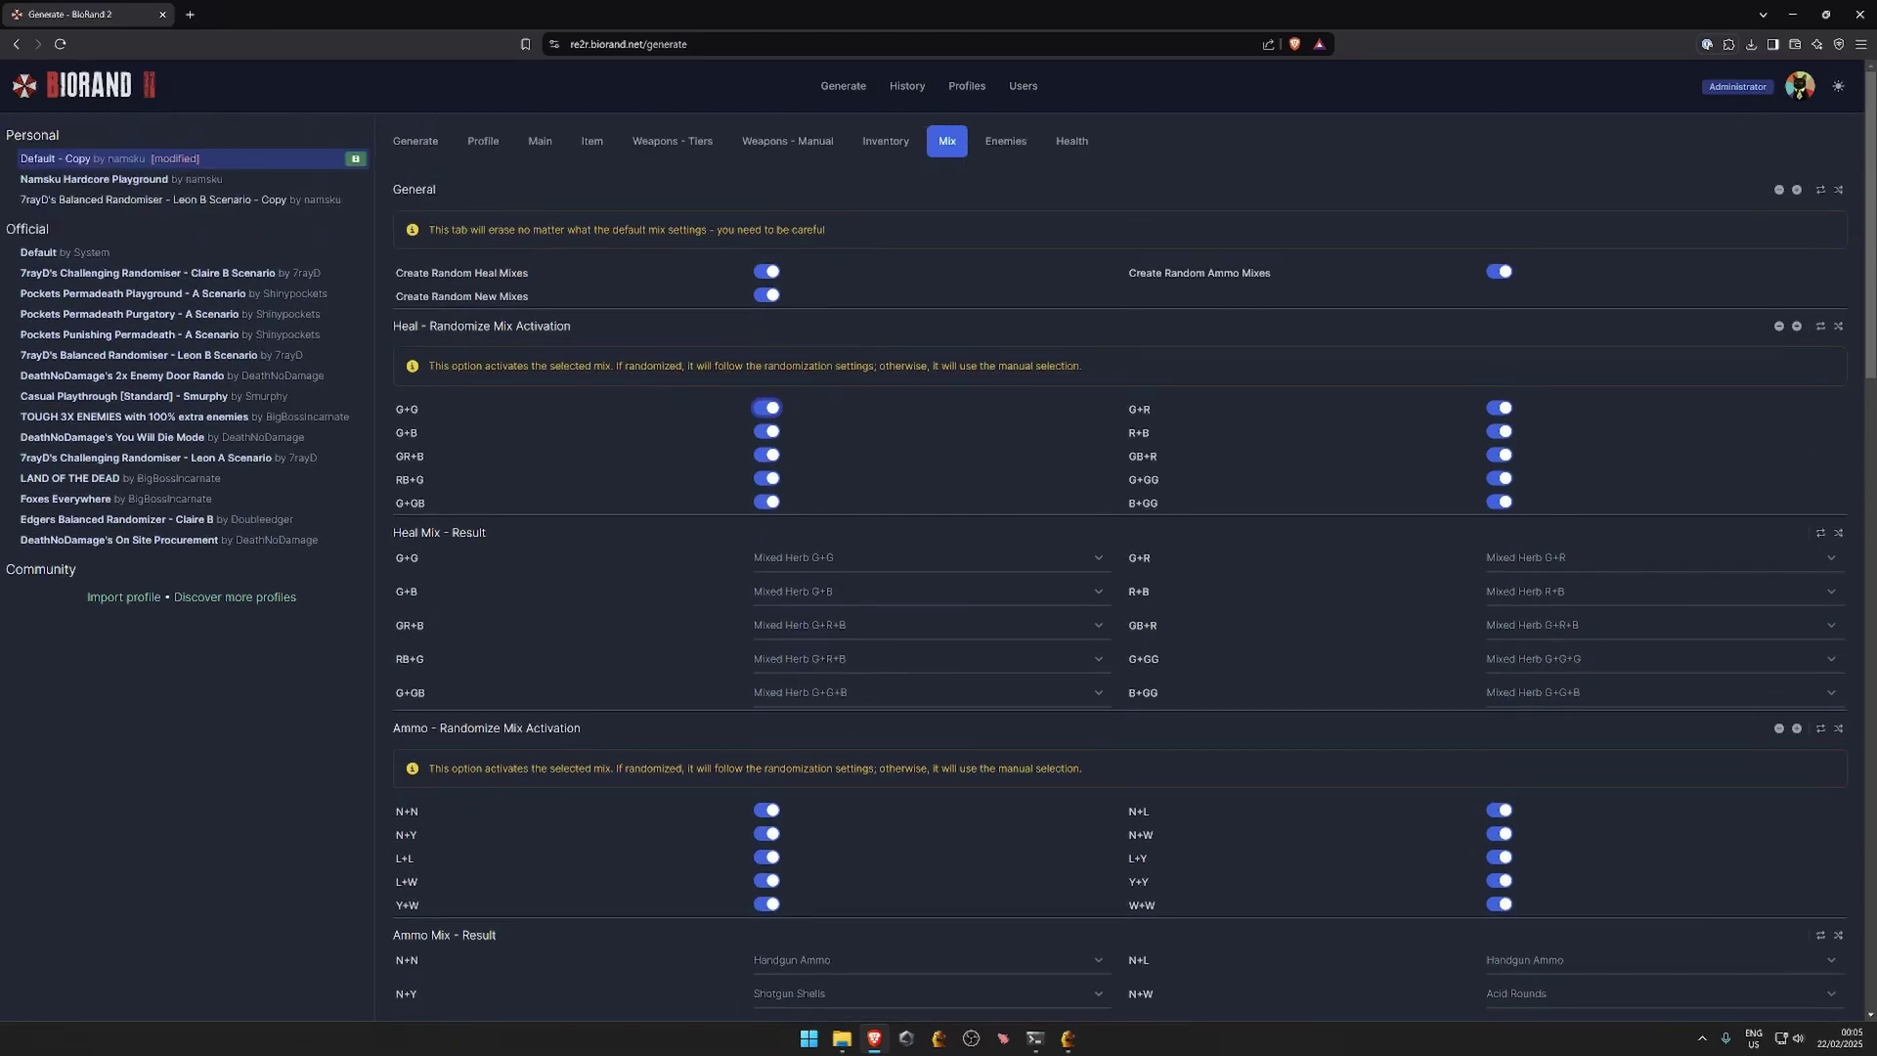
- Turn off random activation for the N+N ammo mix and set its result to Gun powder
scroll(1120, 567, "down", 3)
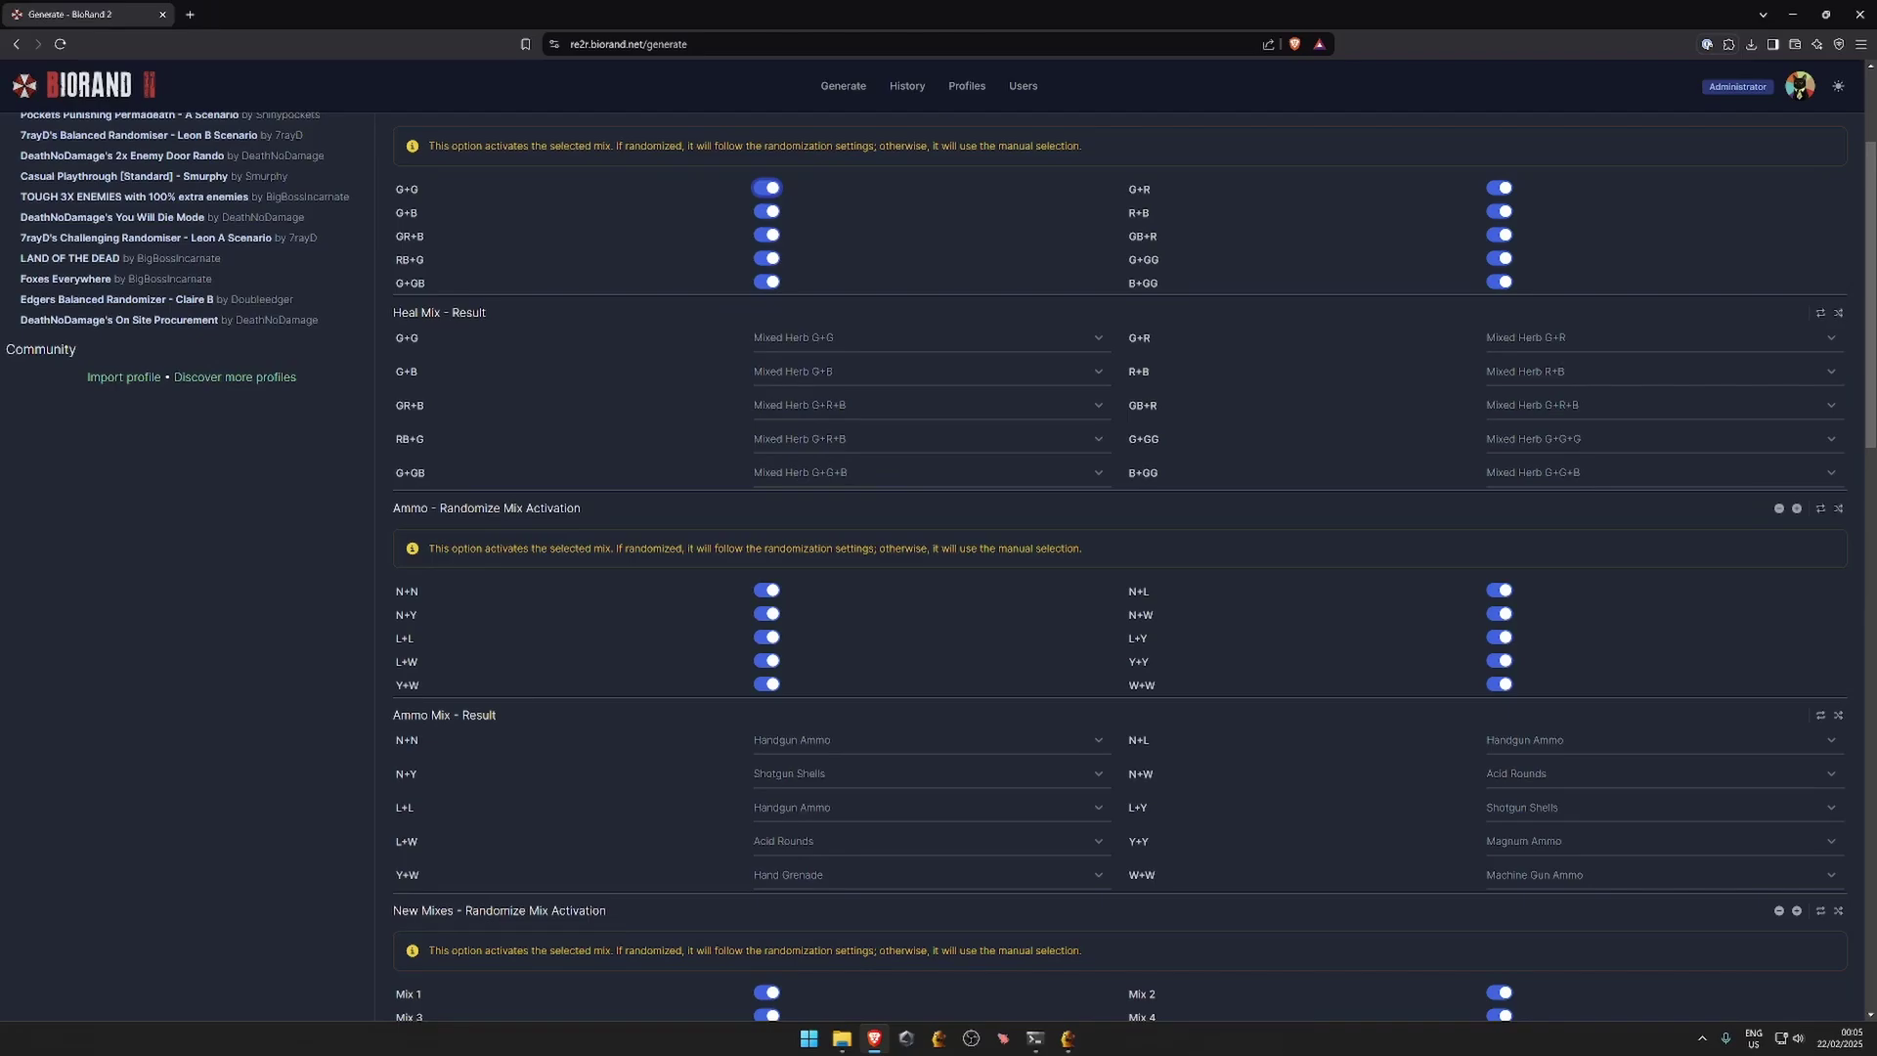
left_click(766, 590)
scroll(1120, 567, "down", 2)
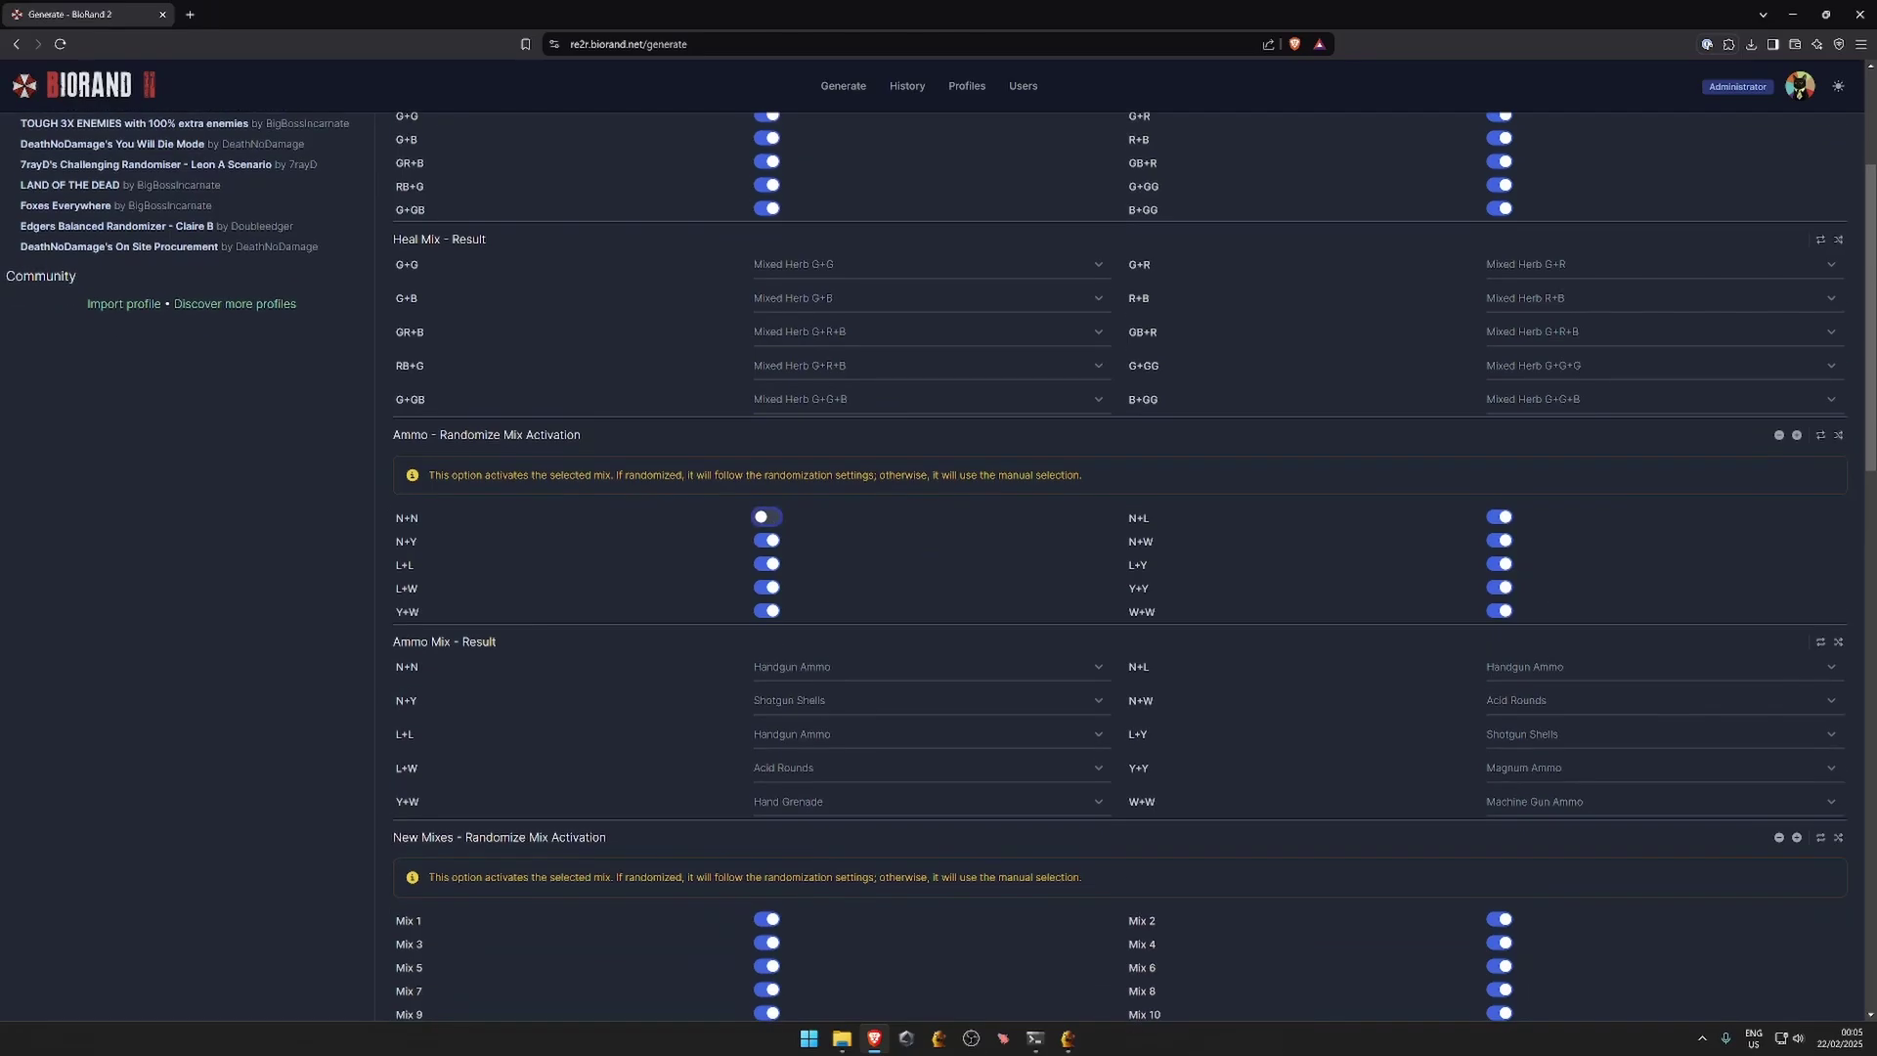
left_click(929, 594)
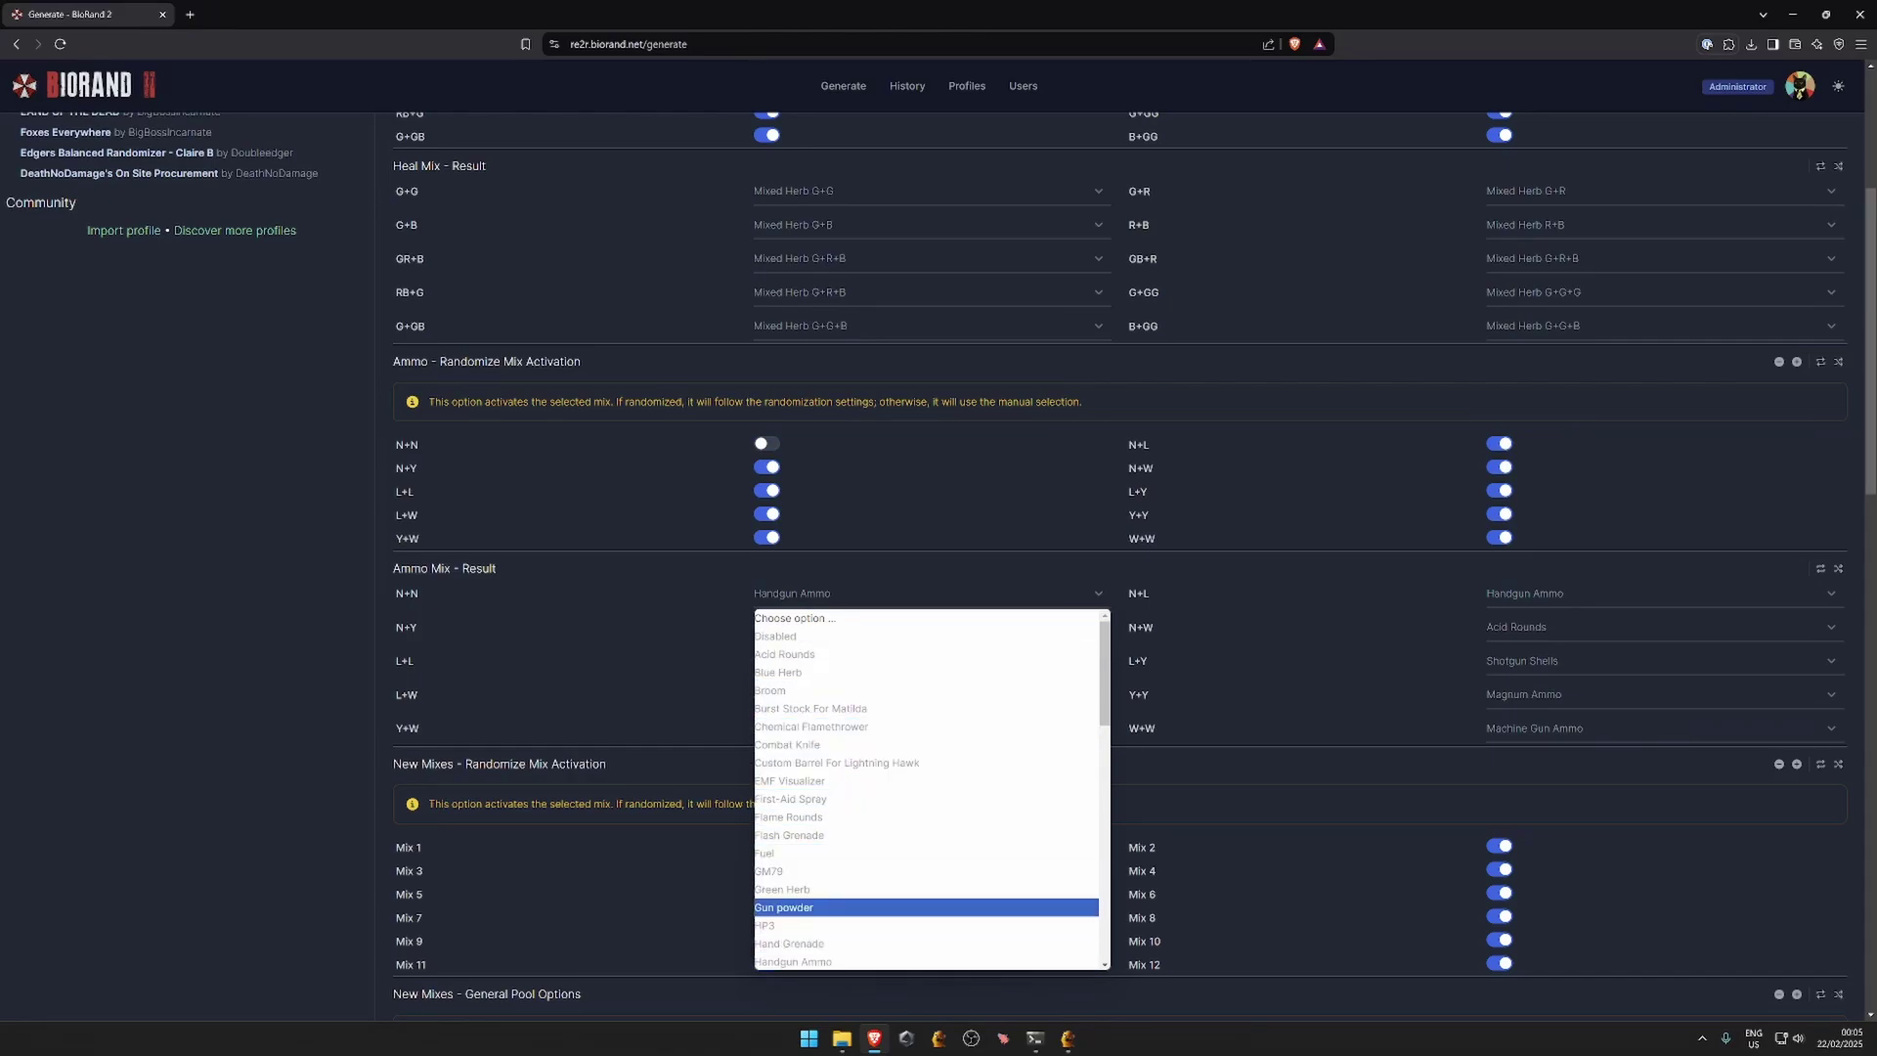
left_click(831, 908)
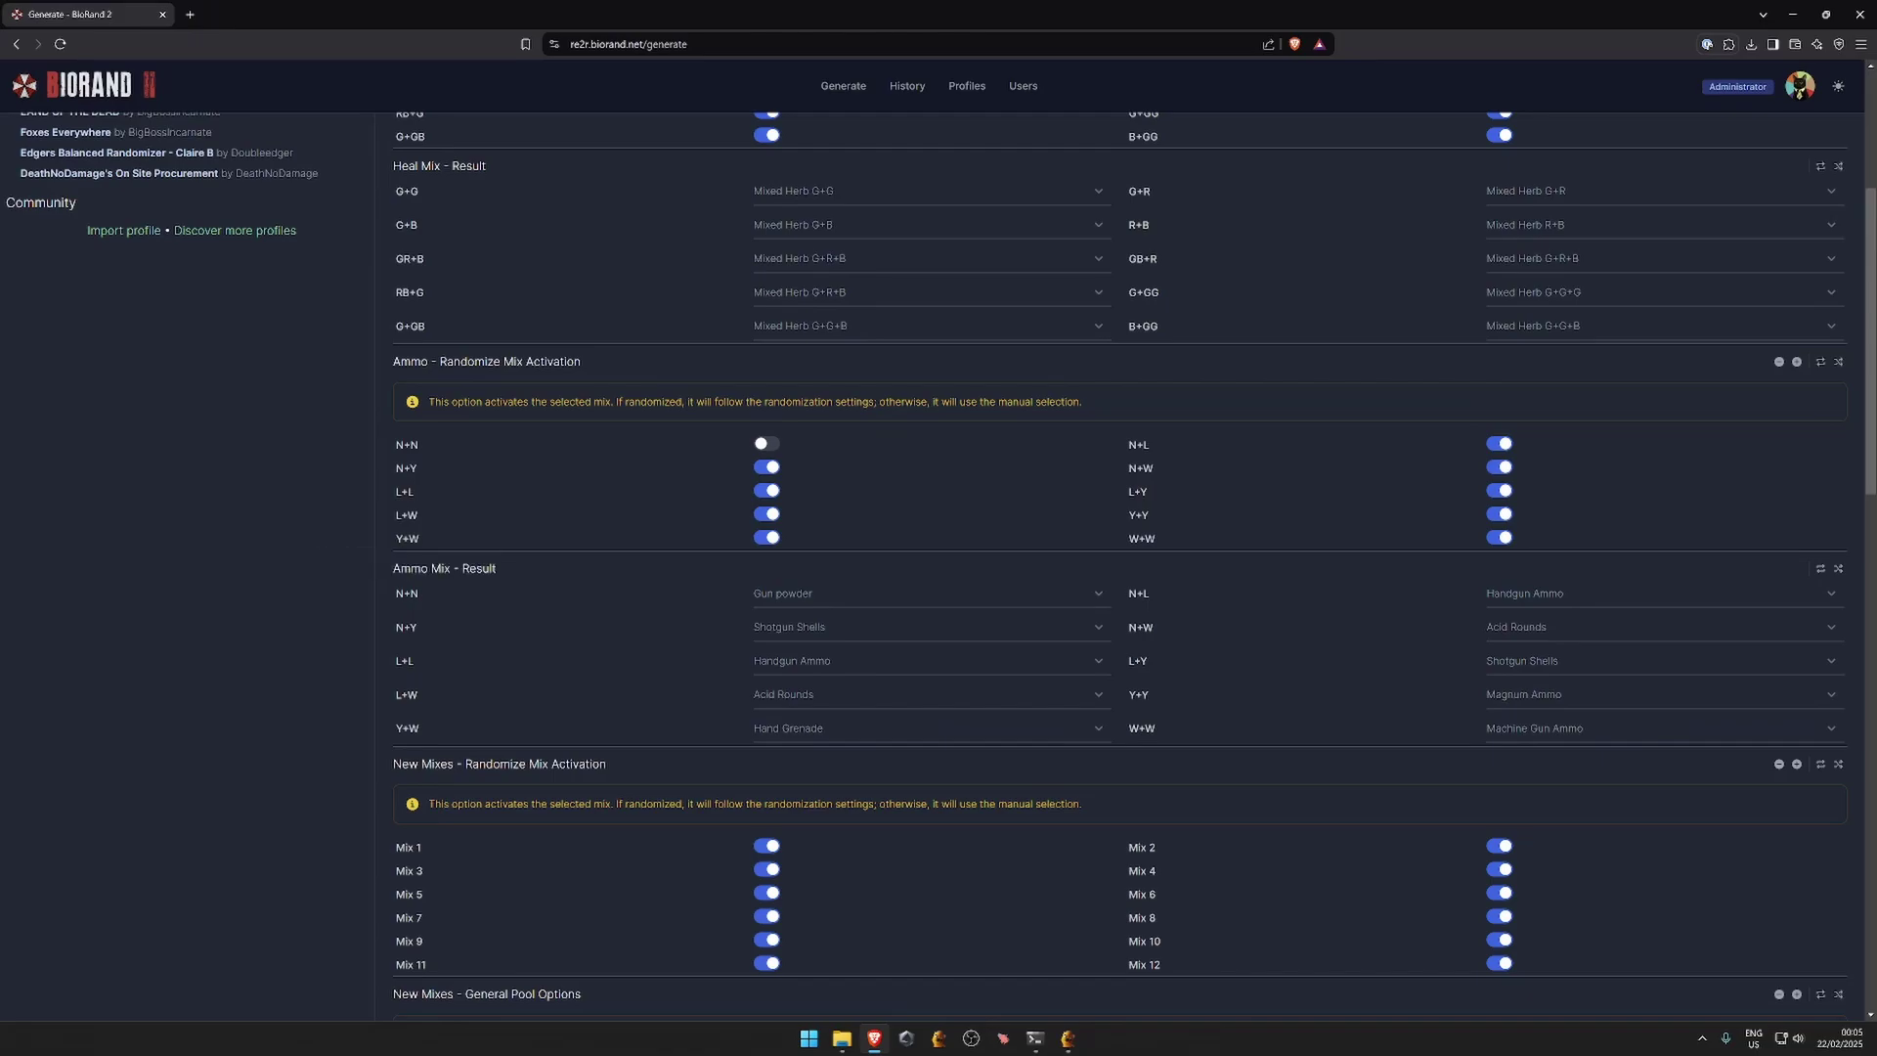
left_click_drag(395, 594, 419, 594)
- Compare the activation sections of the heal, ammo and new mixes with their manual result settings
scroll(1120, 567, "down", 2)
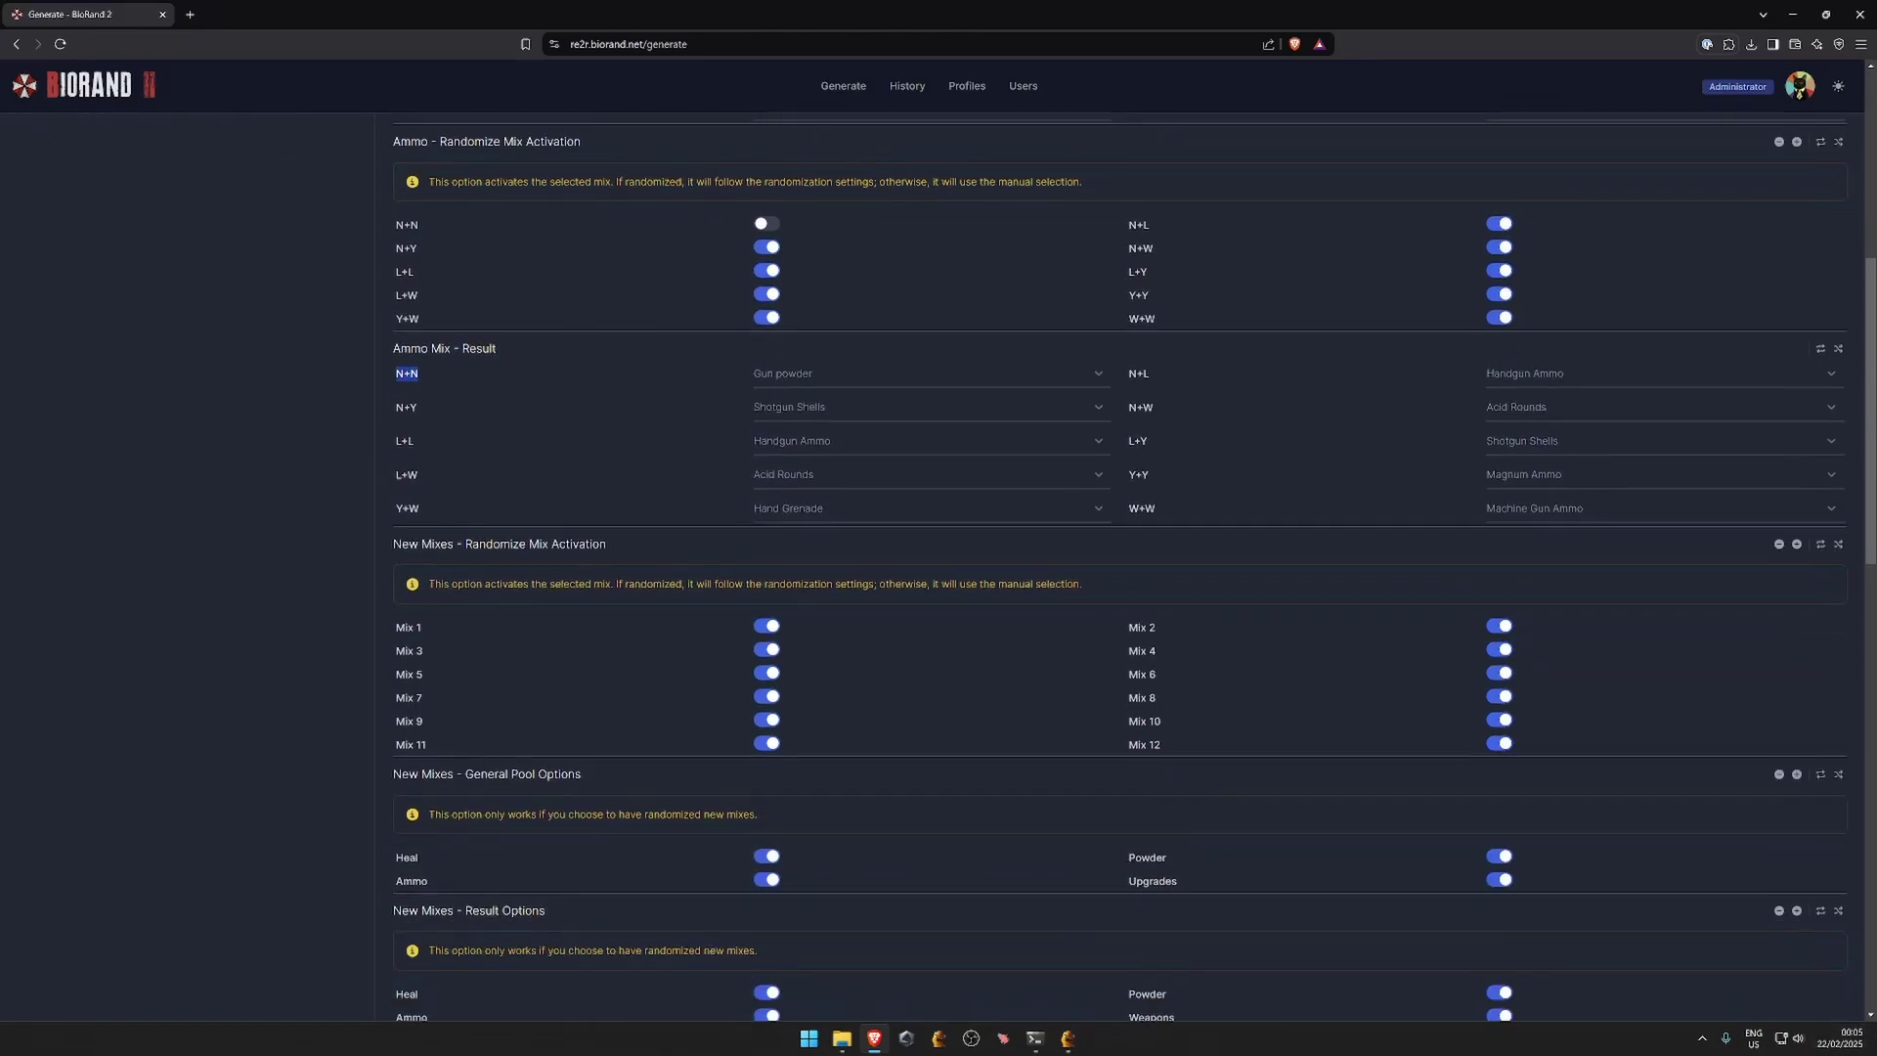
scroll(1120, 567, "down", 2)
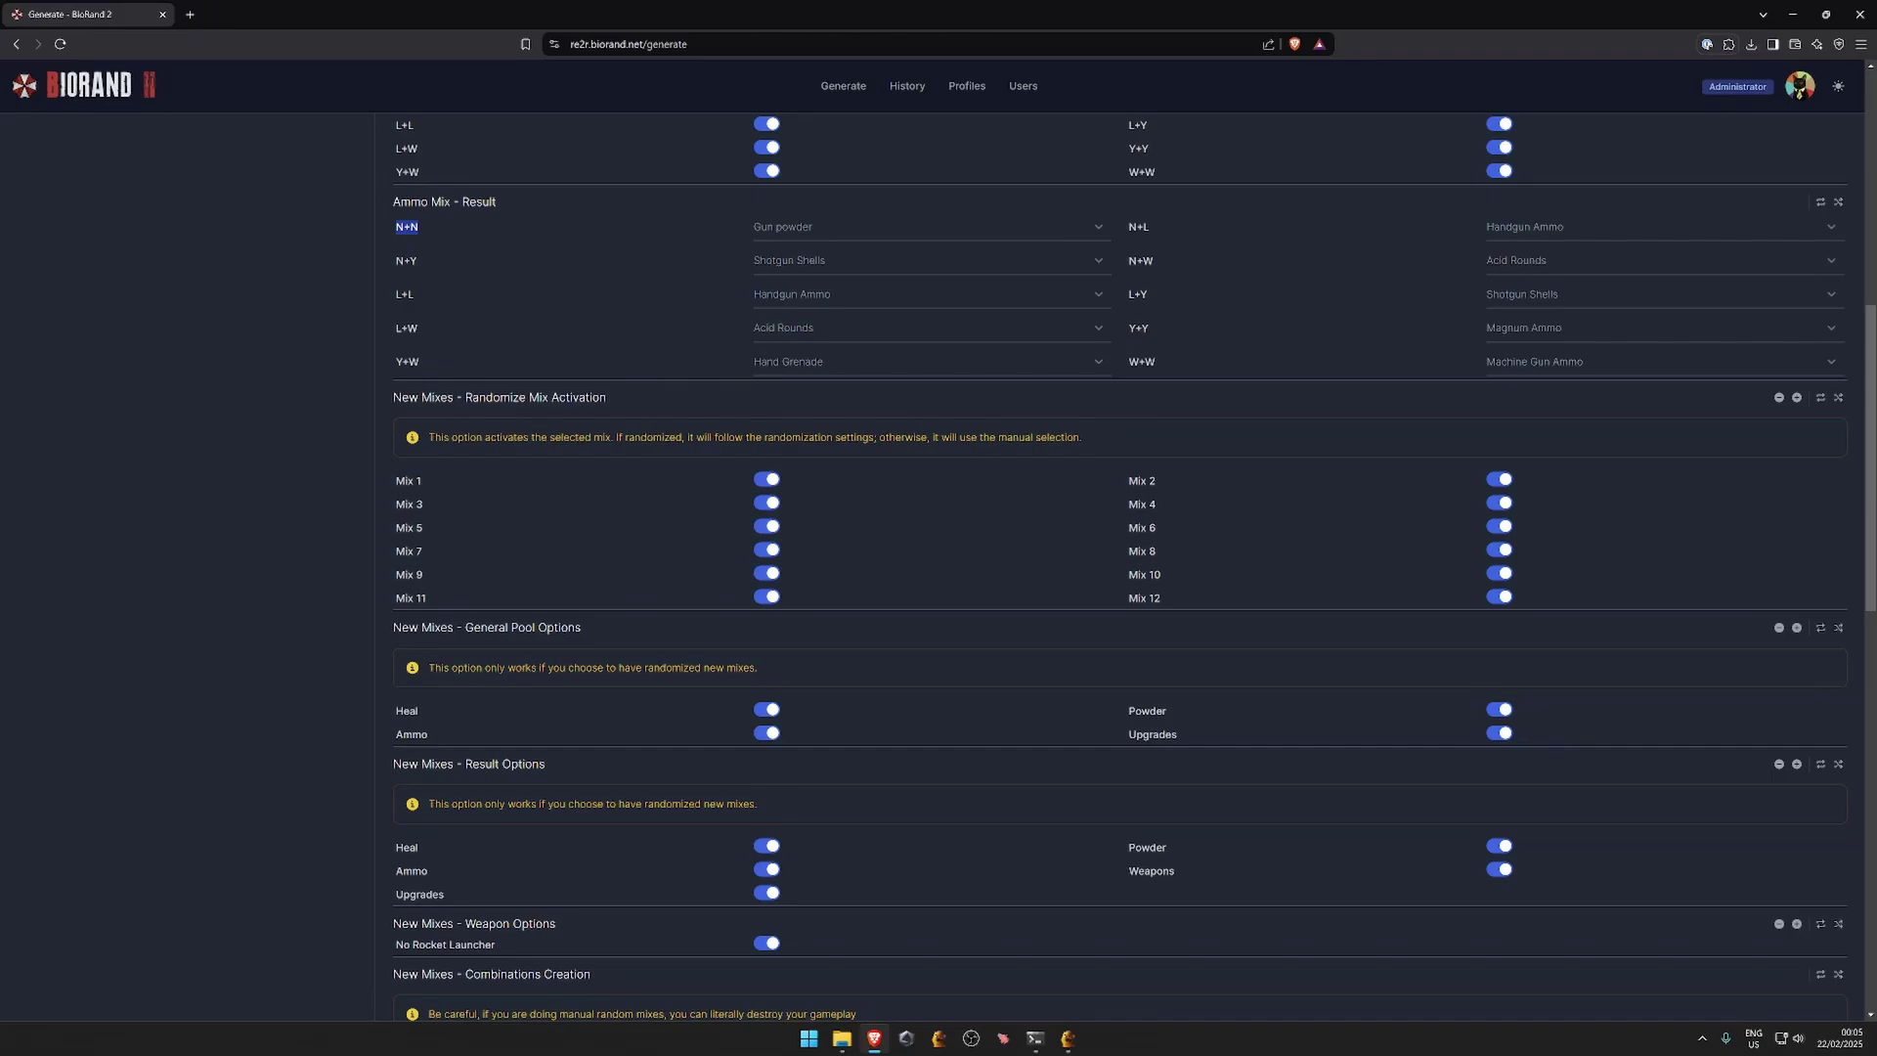
scroll(1120, 567, "down", 2)
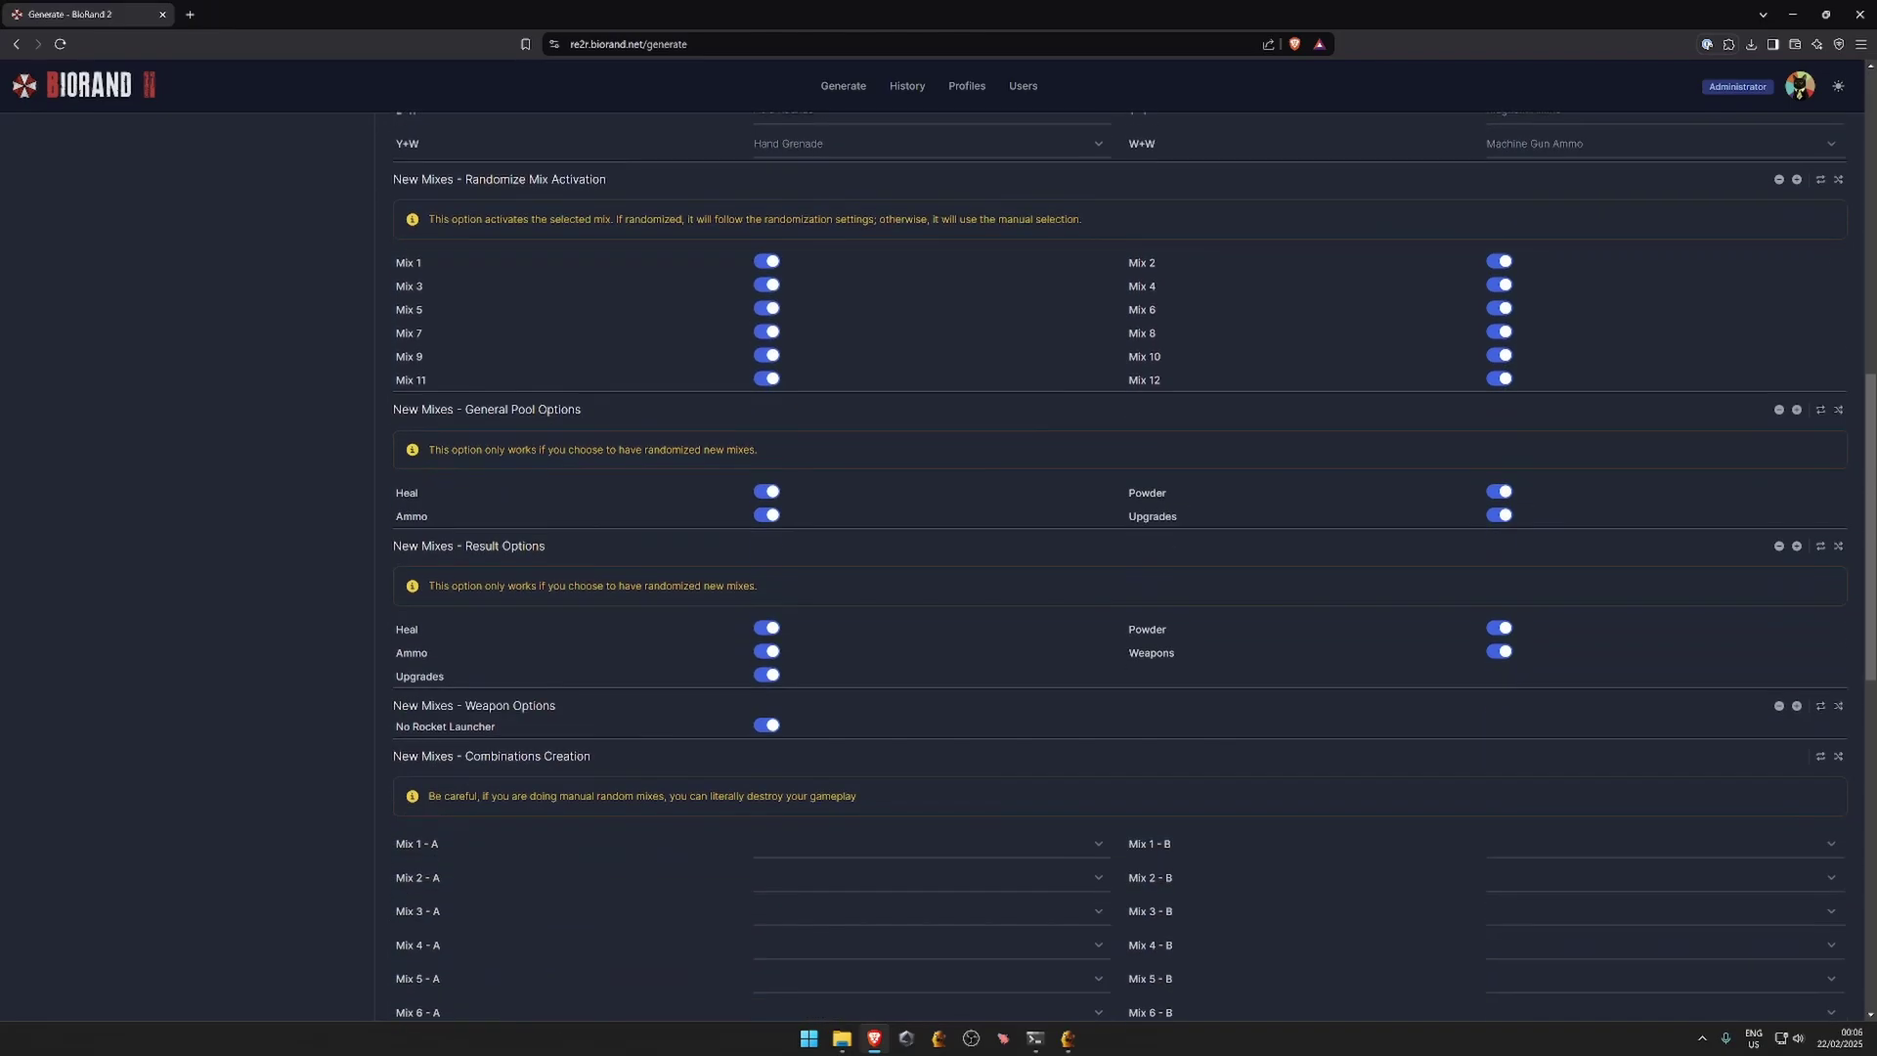
scroll(1121, 568, "up", 6)
scroll(942, 563, "up", 2)
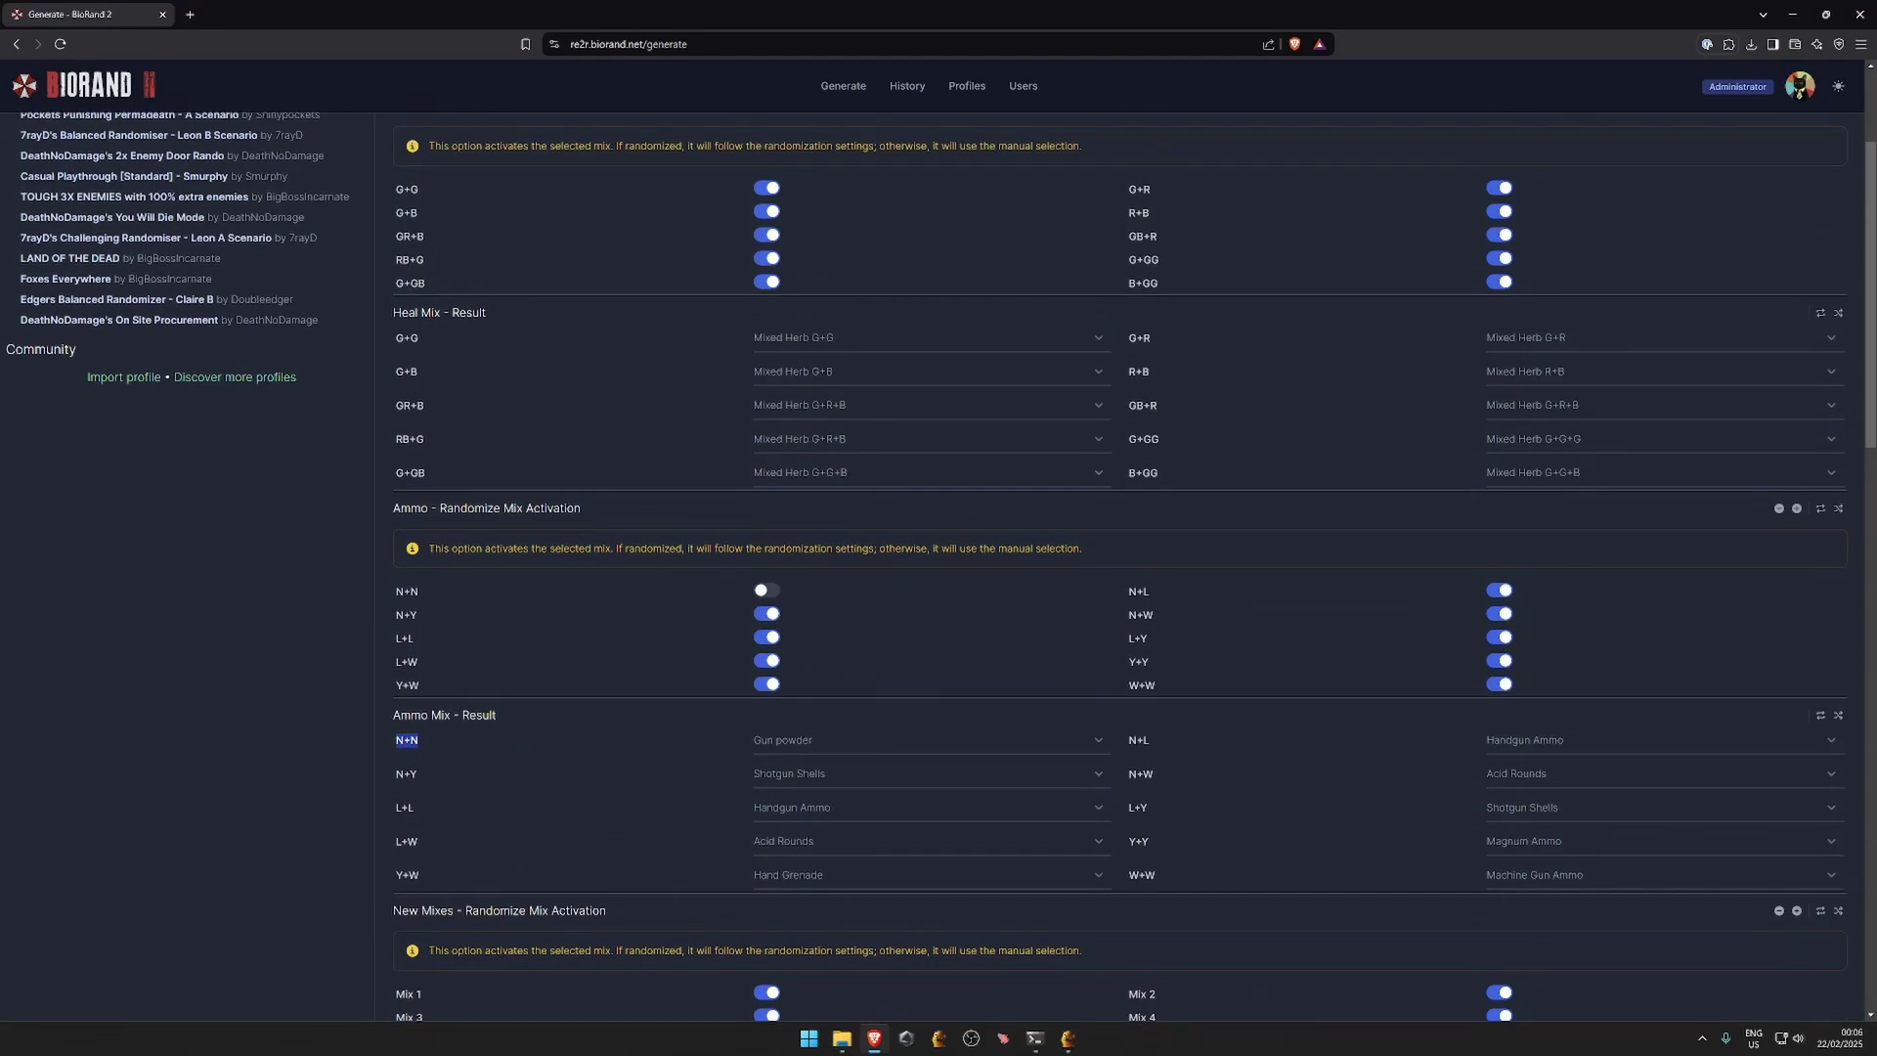
scroll(1120, 568, "down", 5)
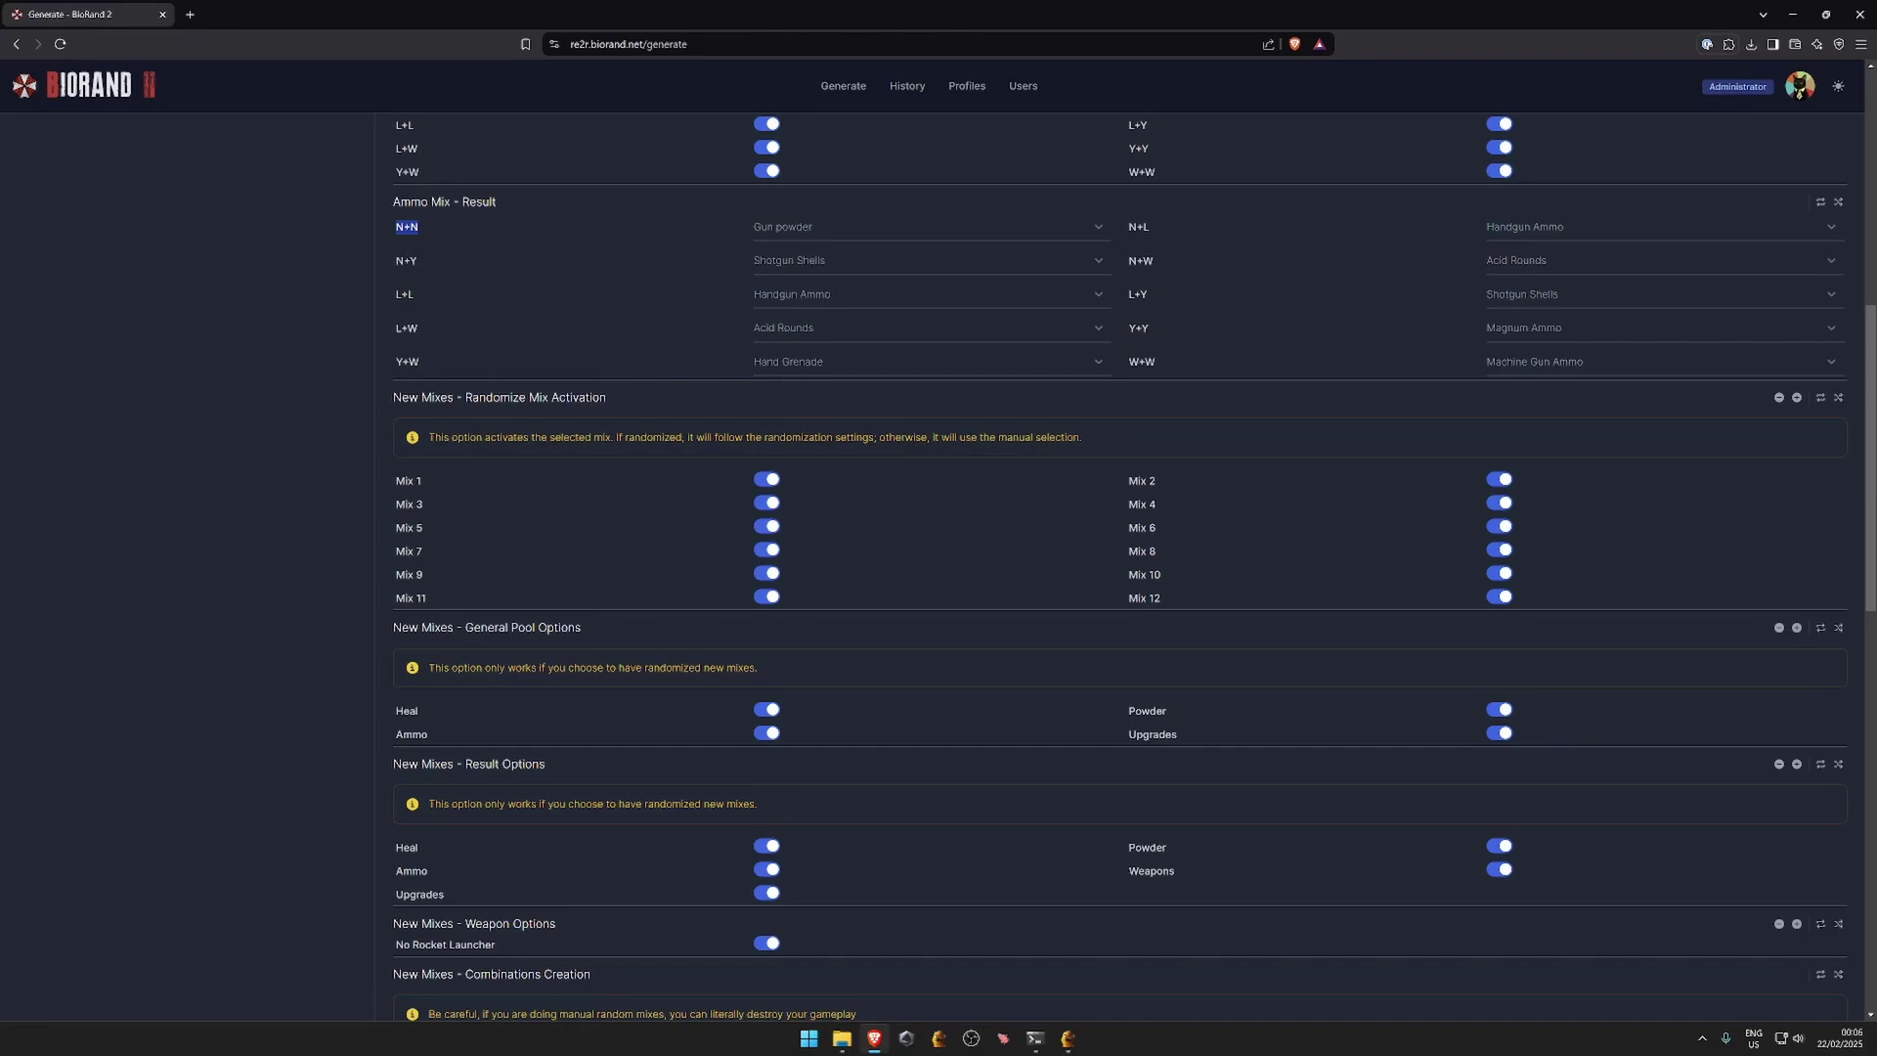
scroll(1124, 568, "up", 5)
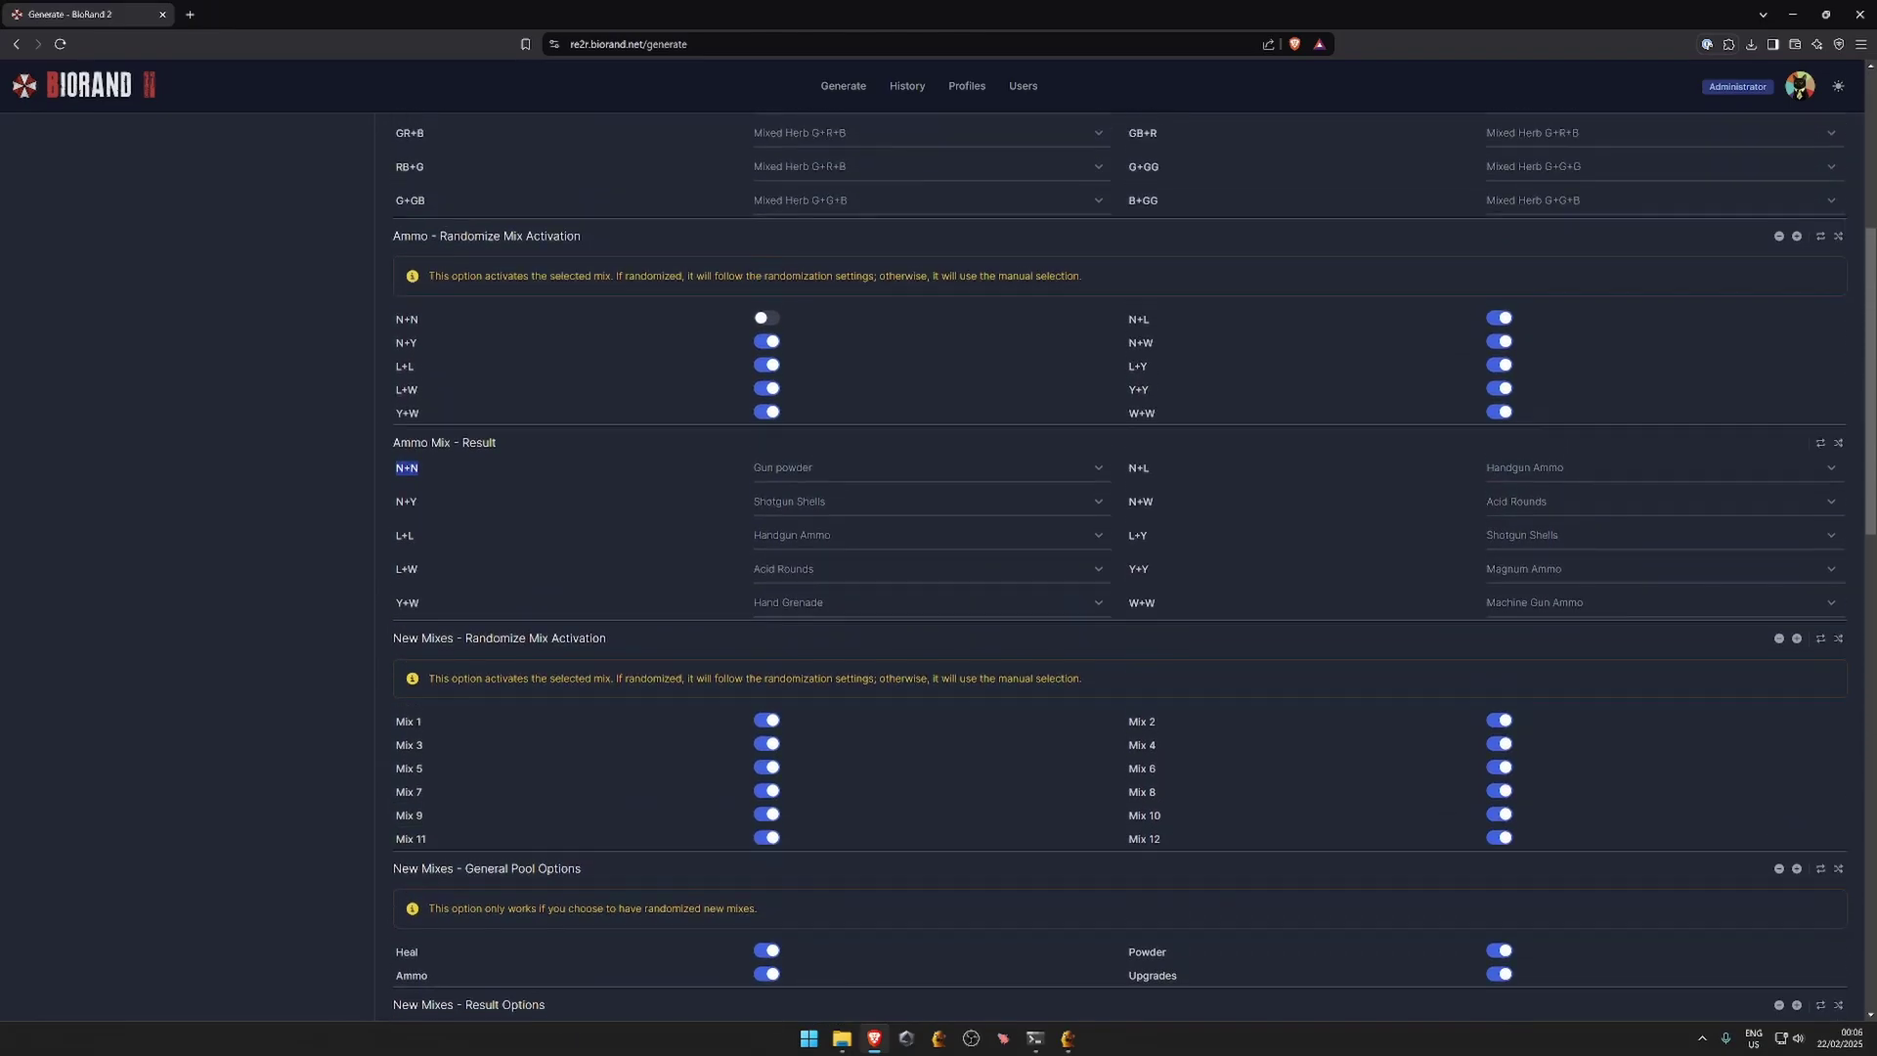
scroll(1125, 567, "down", 4)
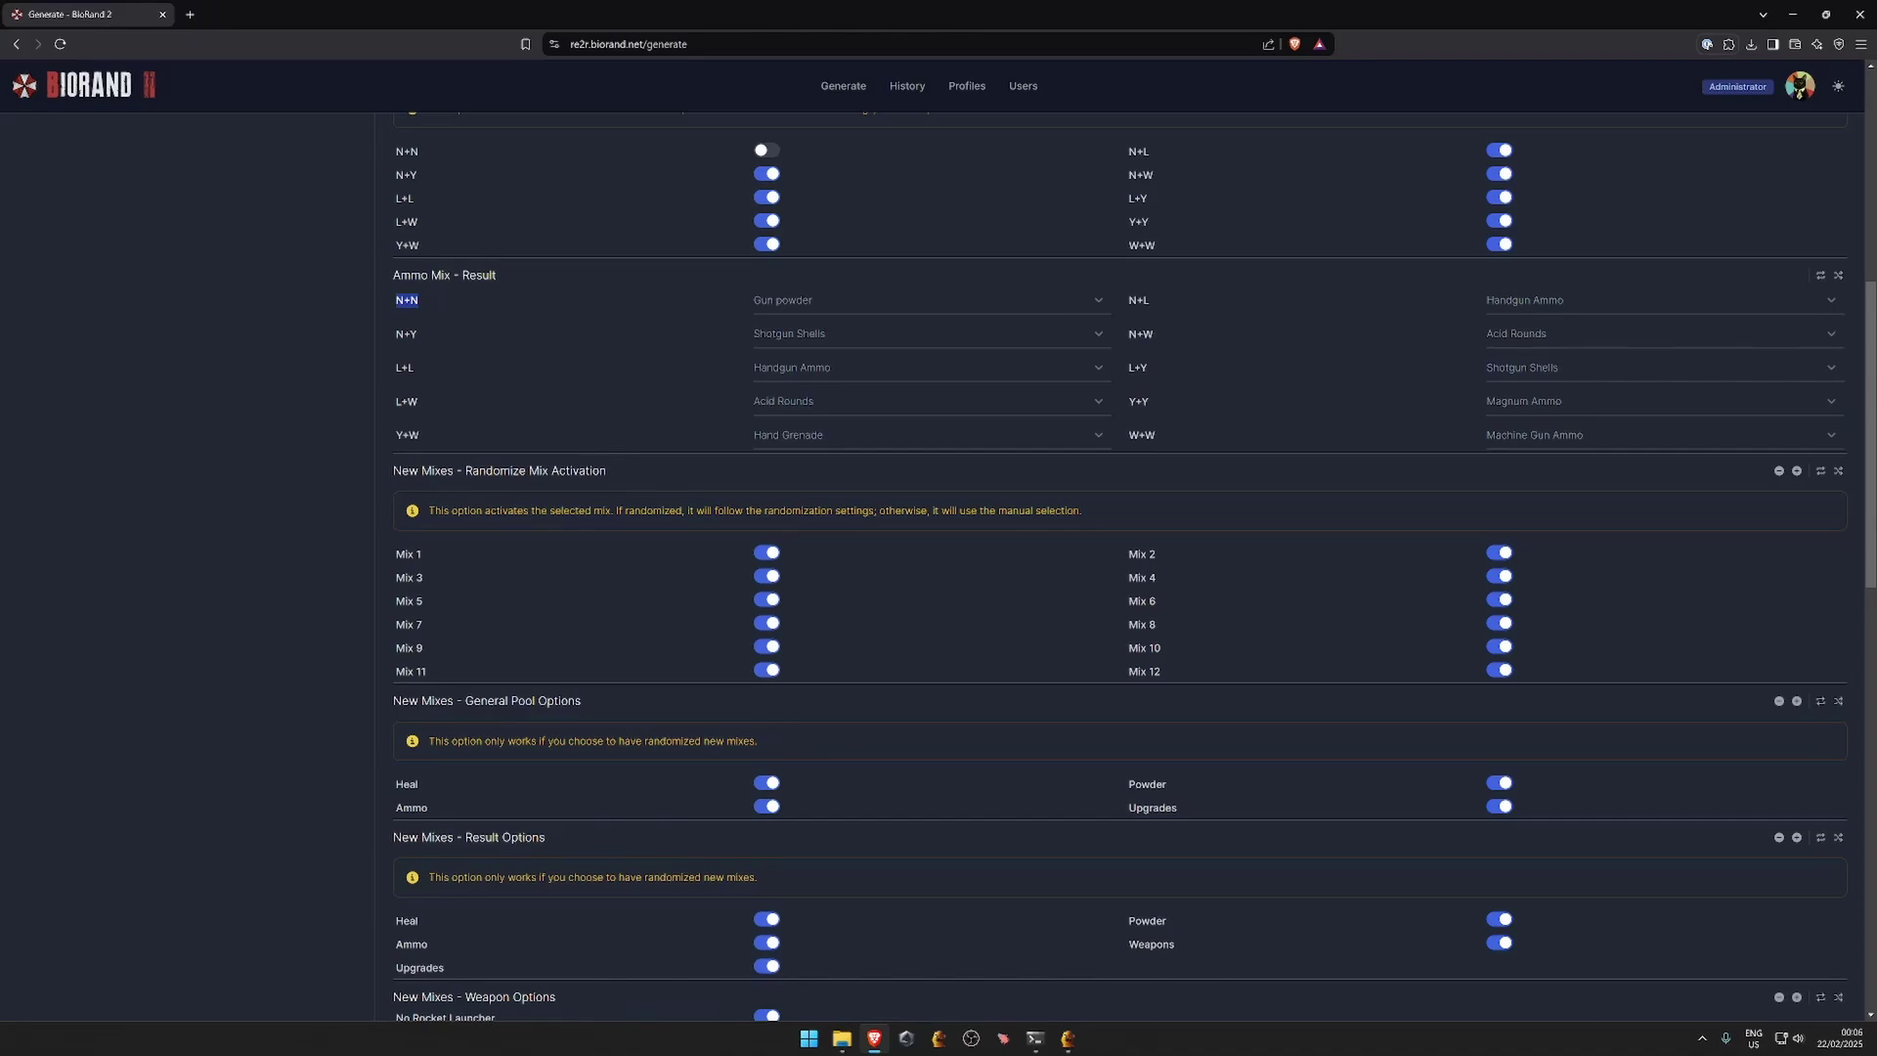
- Examine the new mixes' activation, general pool, result, weapon and combination creation options
scroll(1135, 570, "down", 1)
scroll(1134, 570, "down", 3)
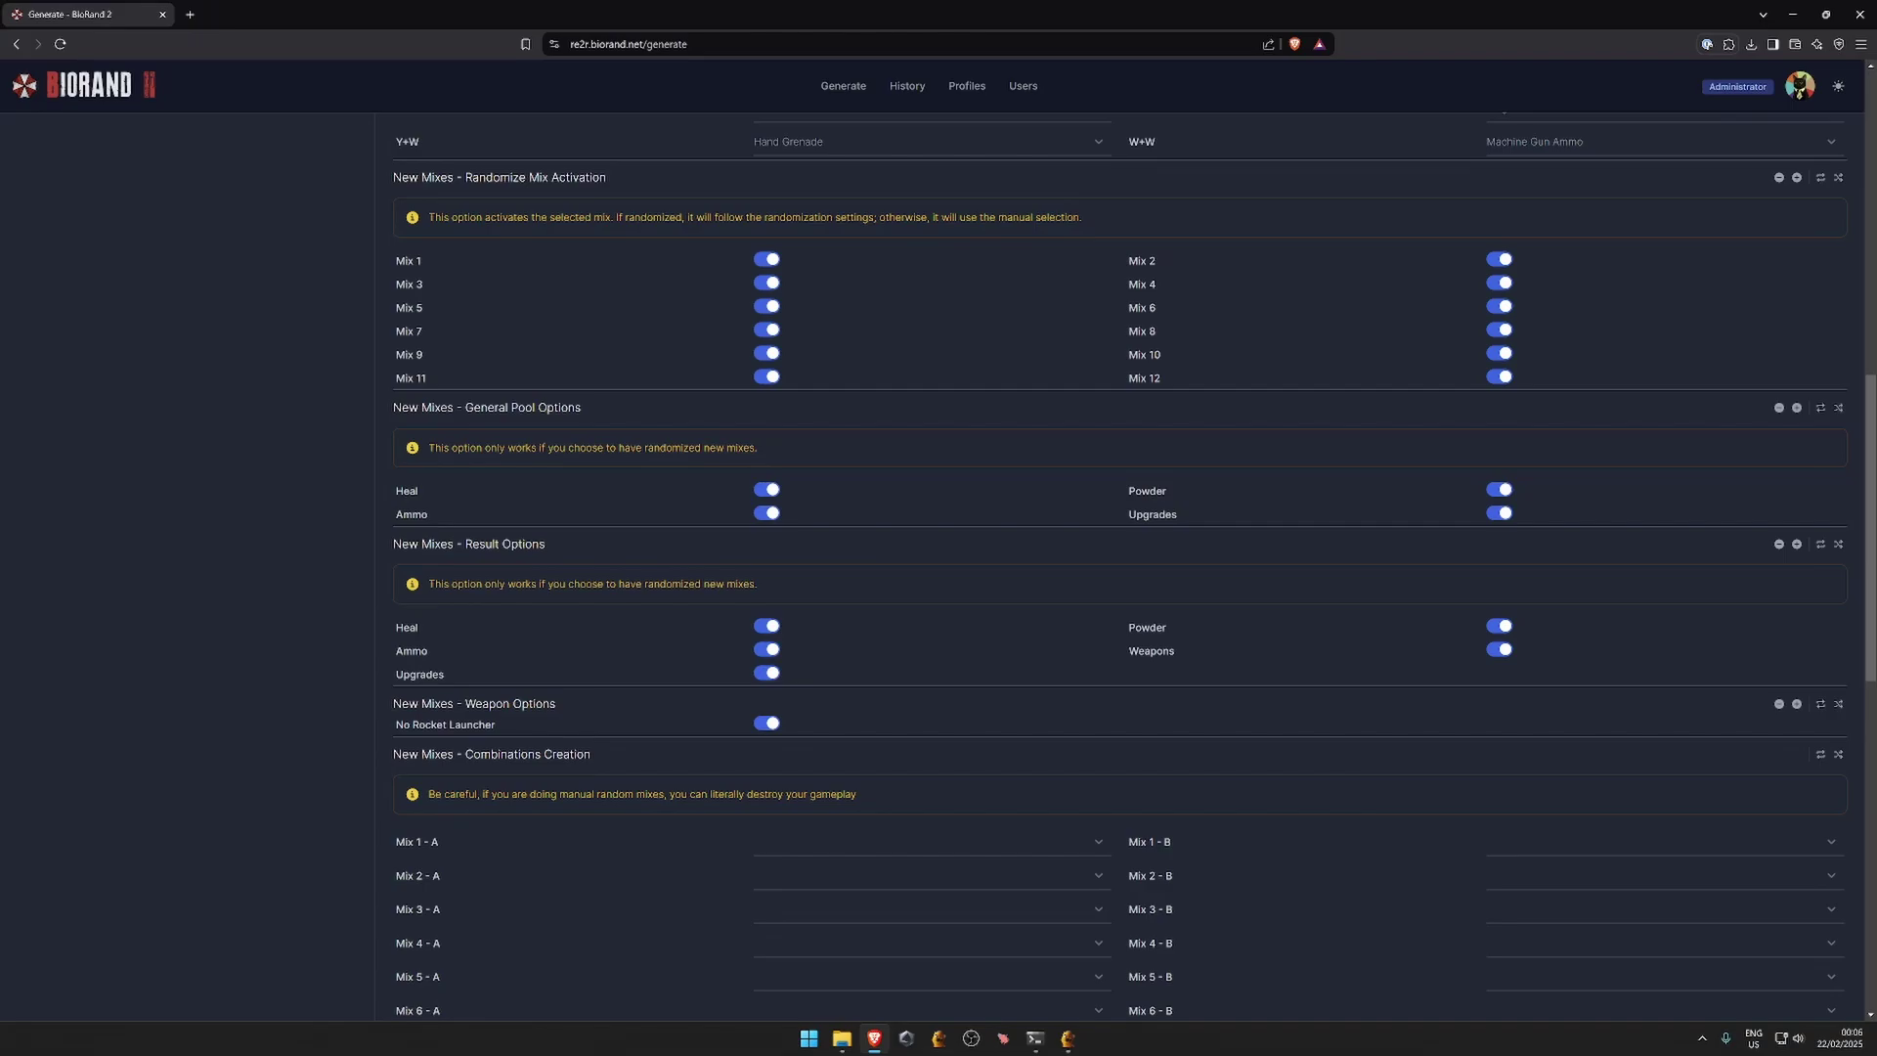
scroll(1135, 571, "up", 2)
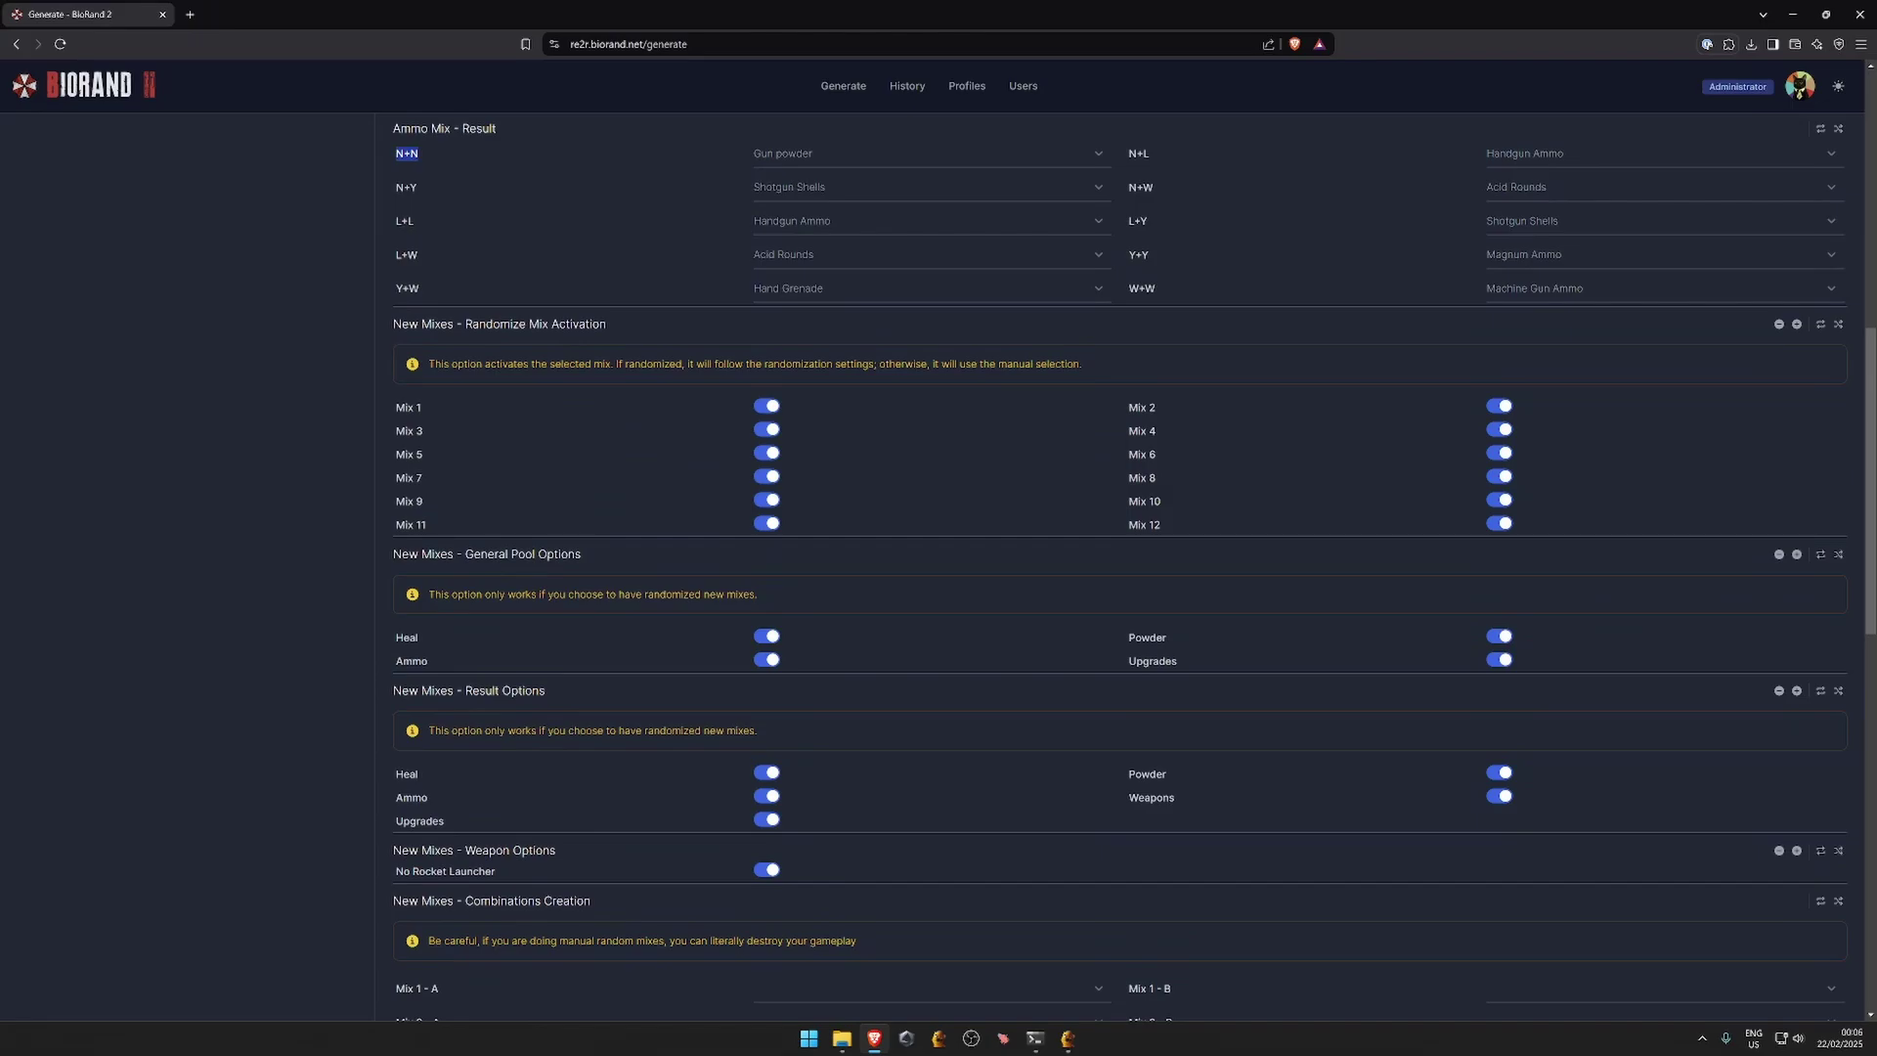
scroll(1134, 570, "down", 1)
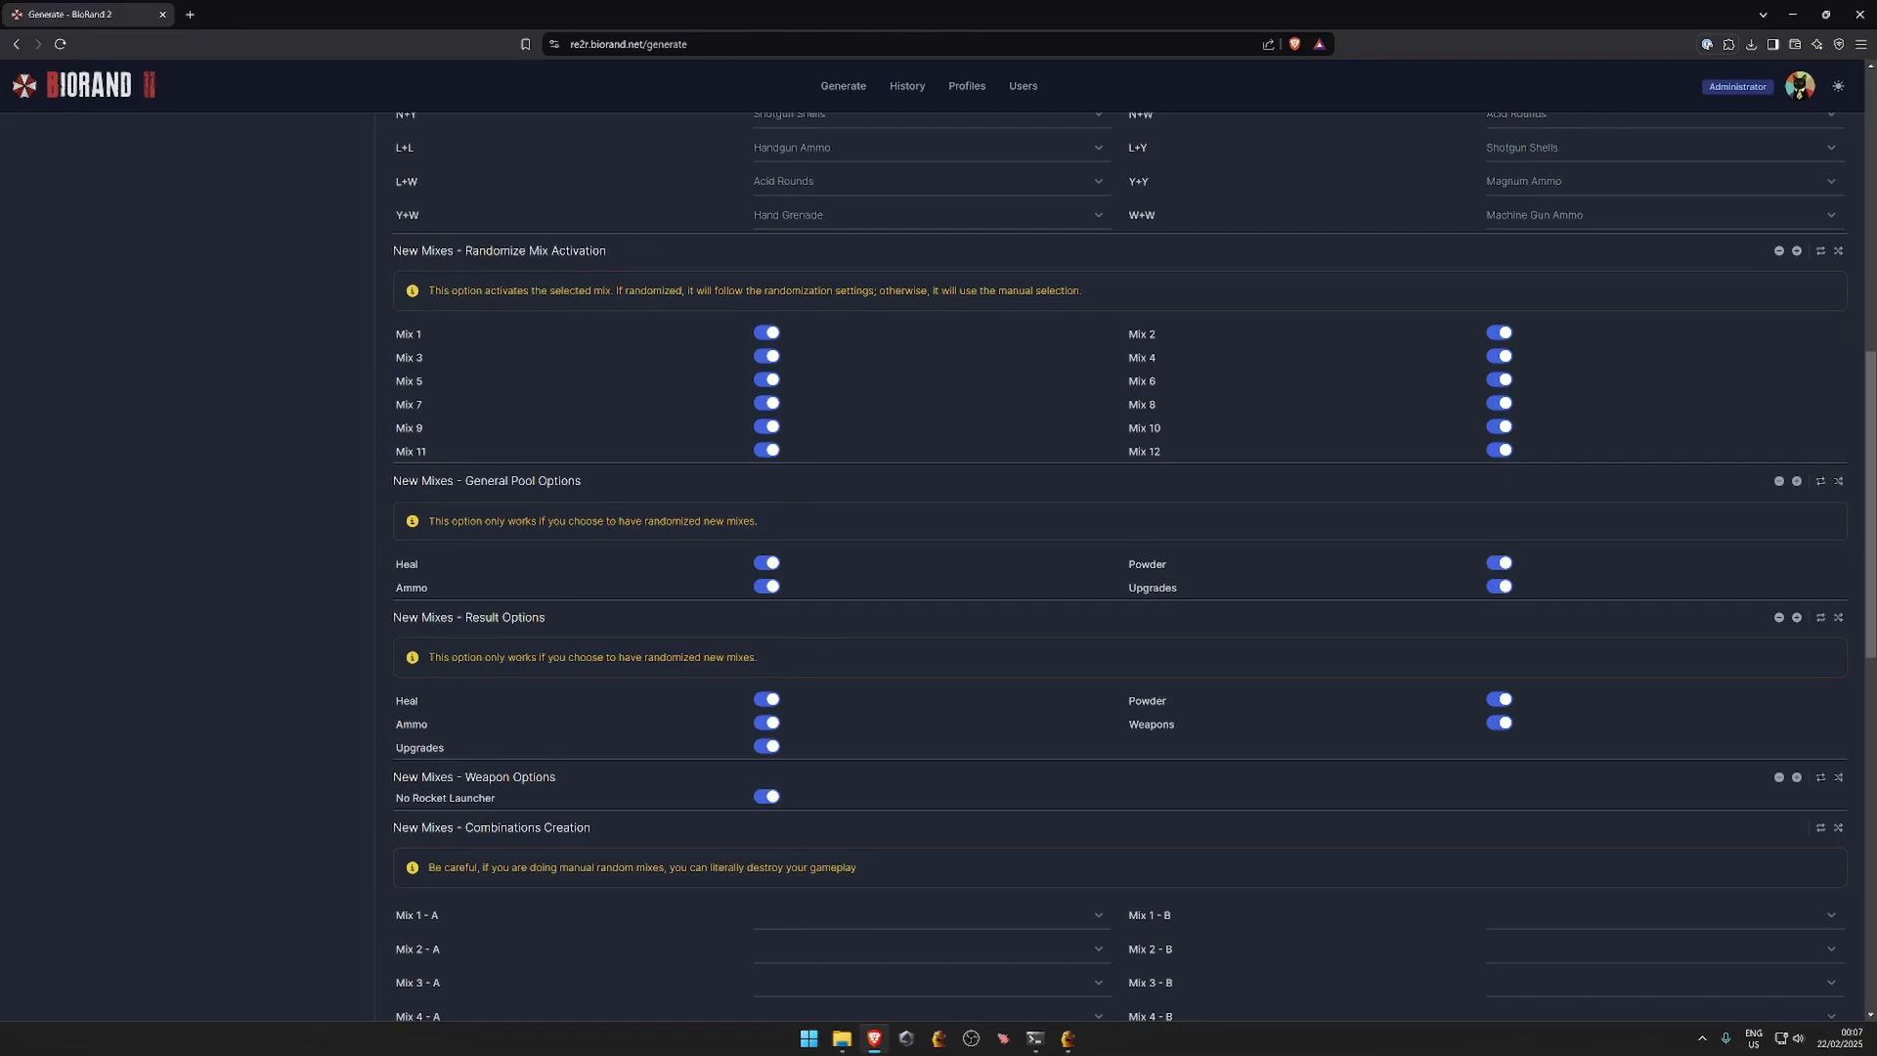
scroll(1120, 567, "down", 1)
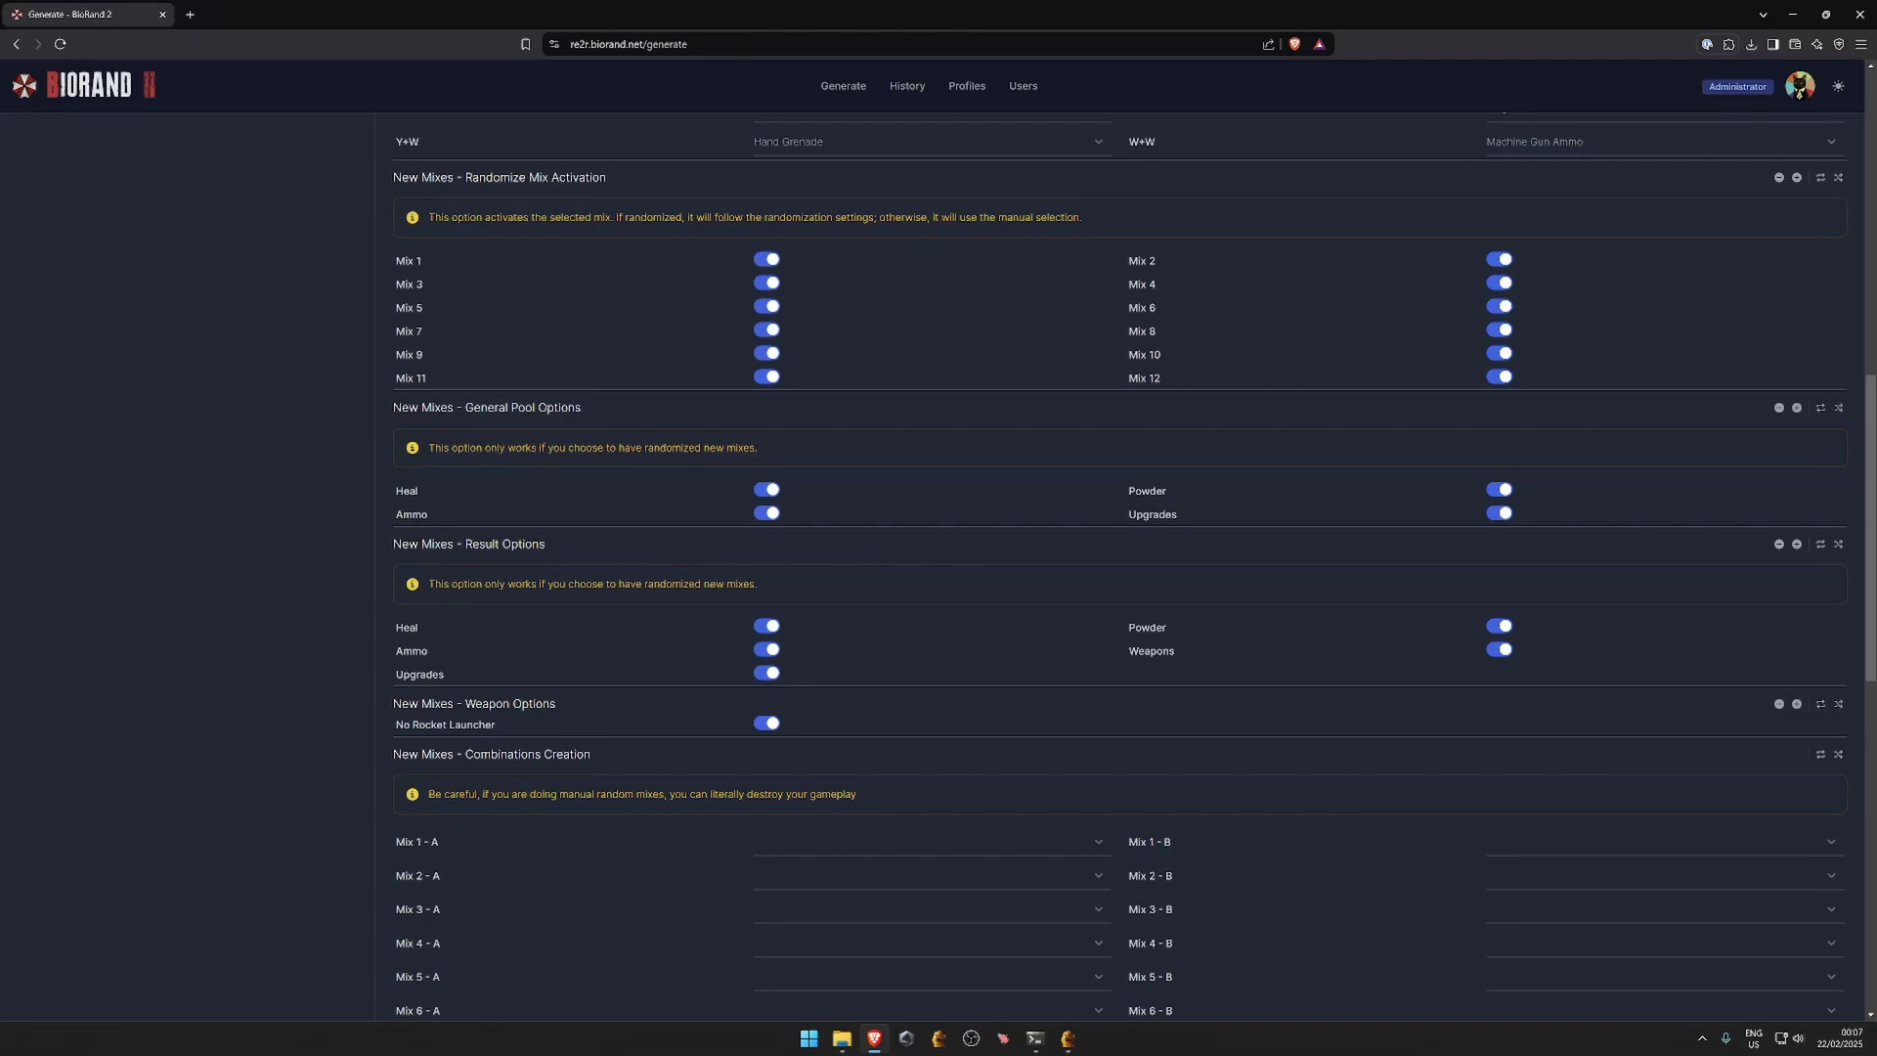
scroll(1120, 567, "down", 2)
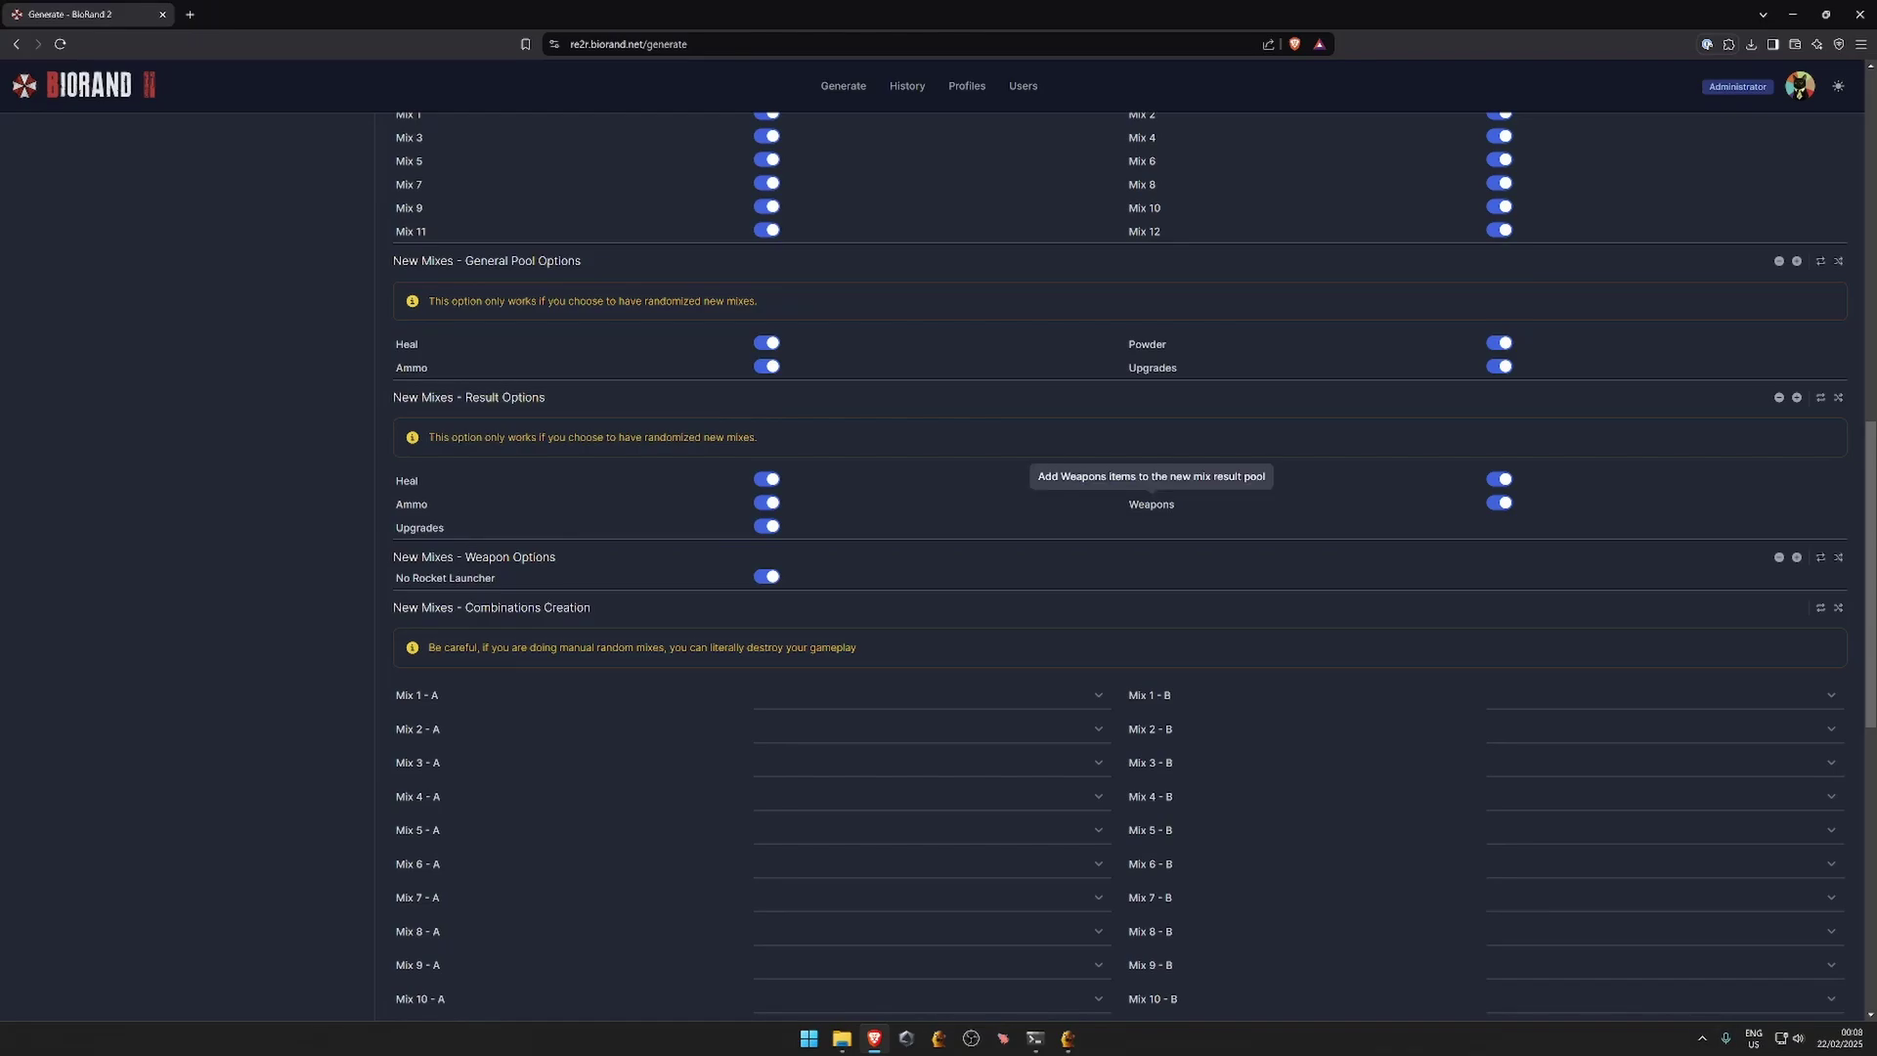
scroll(1134, 469, "down", 2)
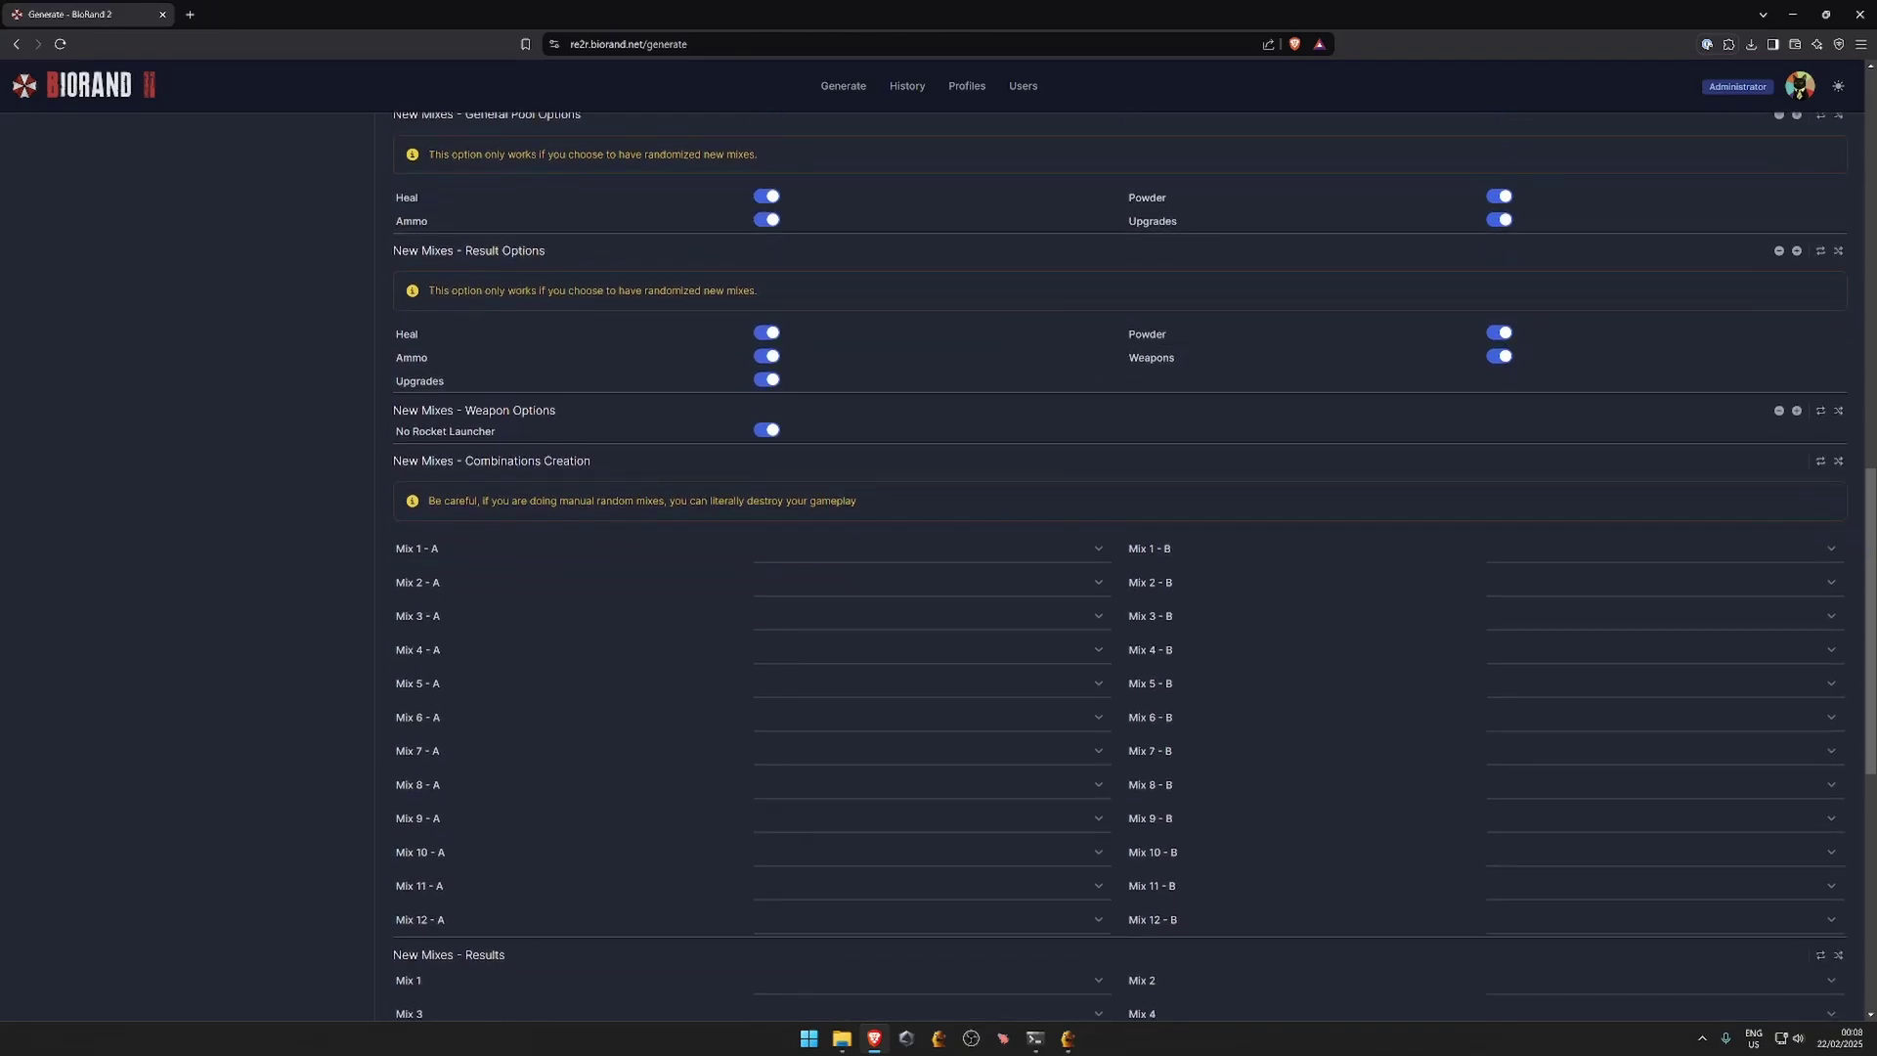
scroll(1120, 568, "down", 1)
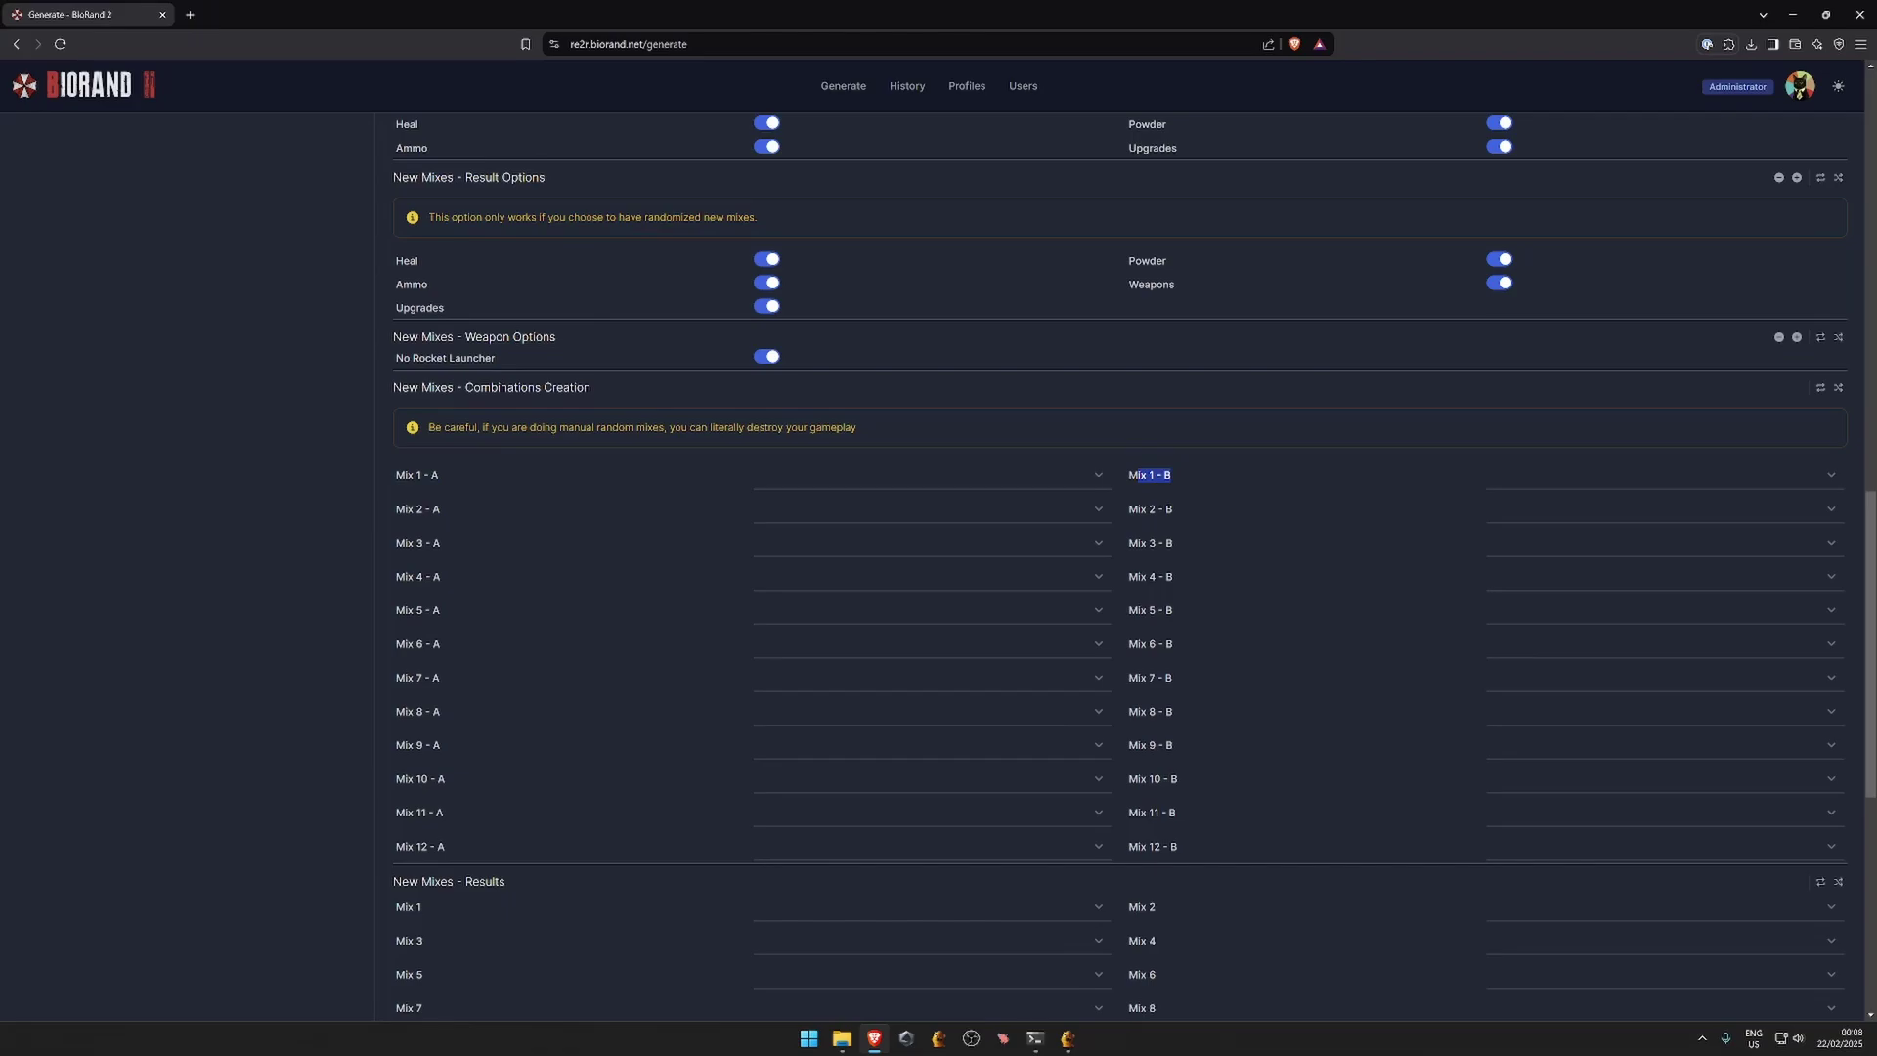
- Define new Mix 1 as a combination of Green Herb and Red Dot Sight For Lightning Hawk
left_click(929, 475)
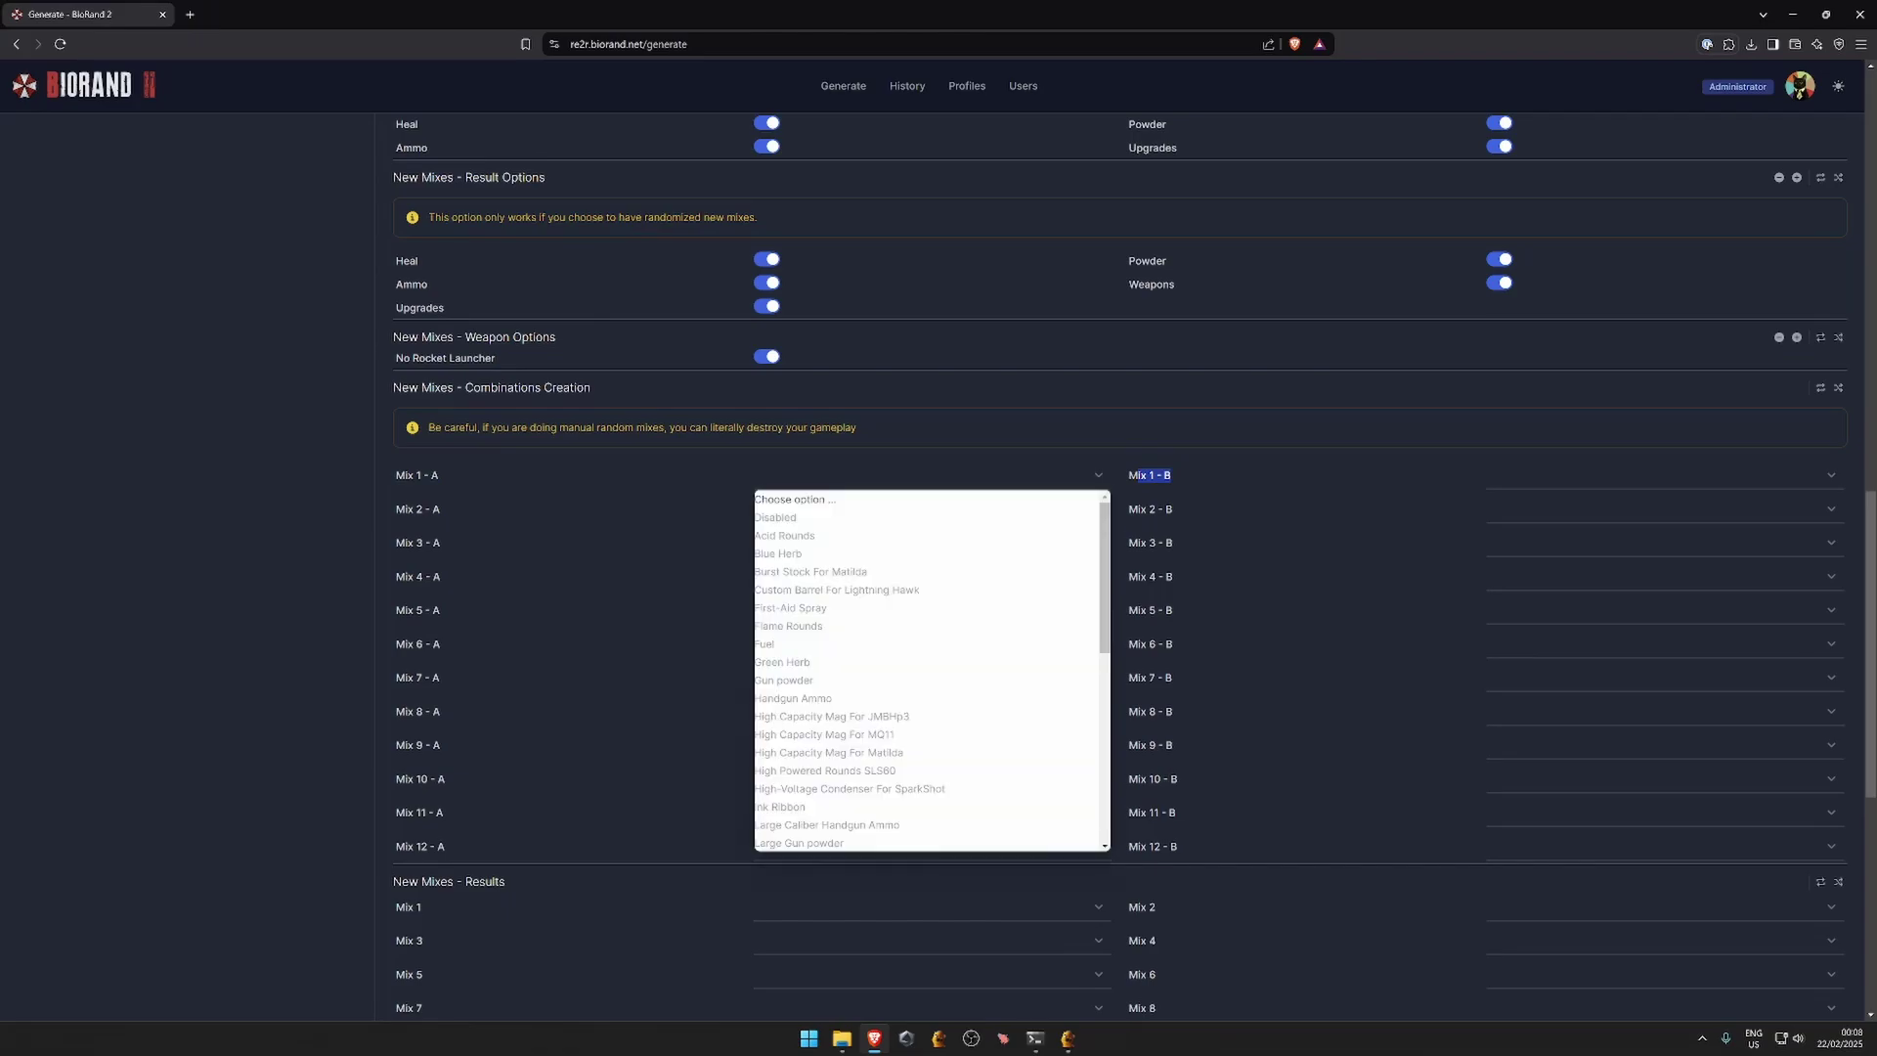
key("Up")
key("Return")
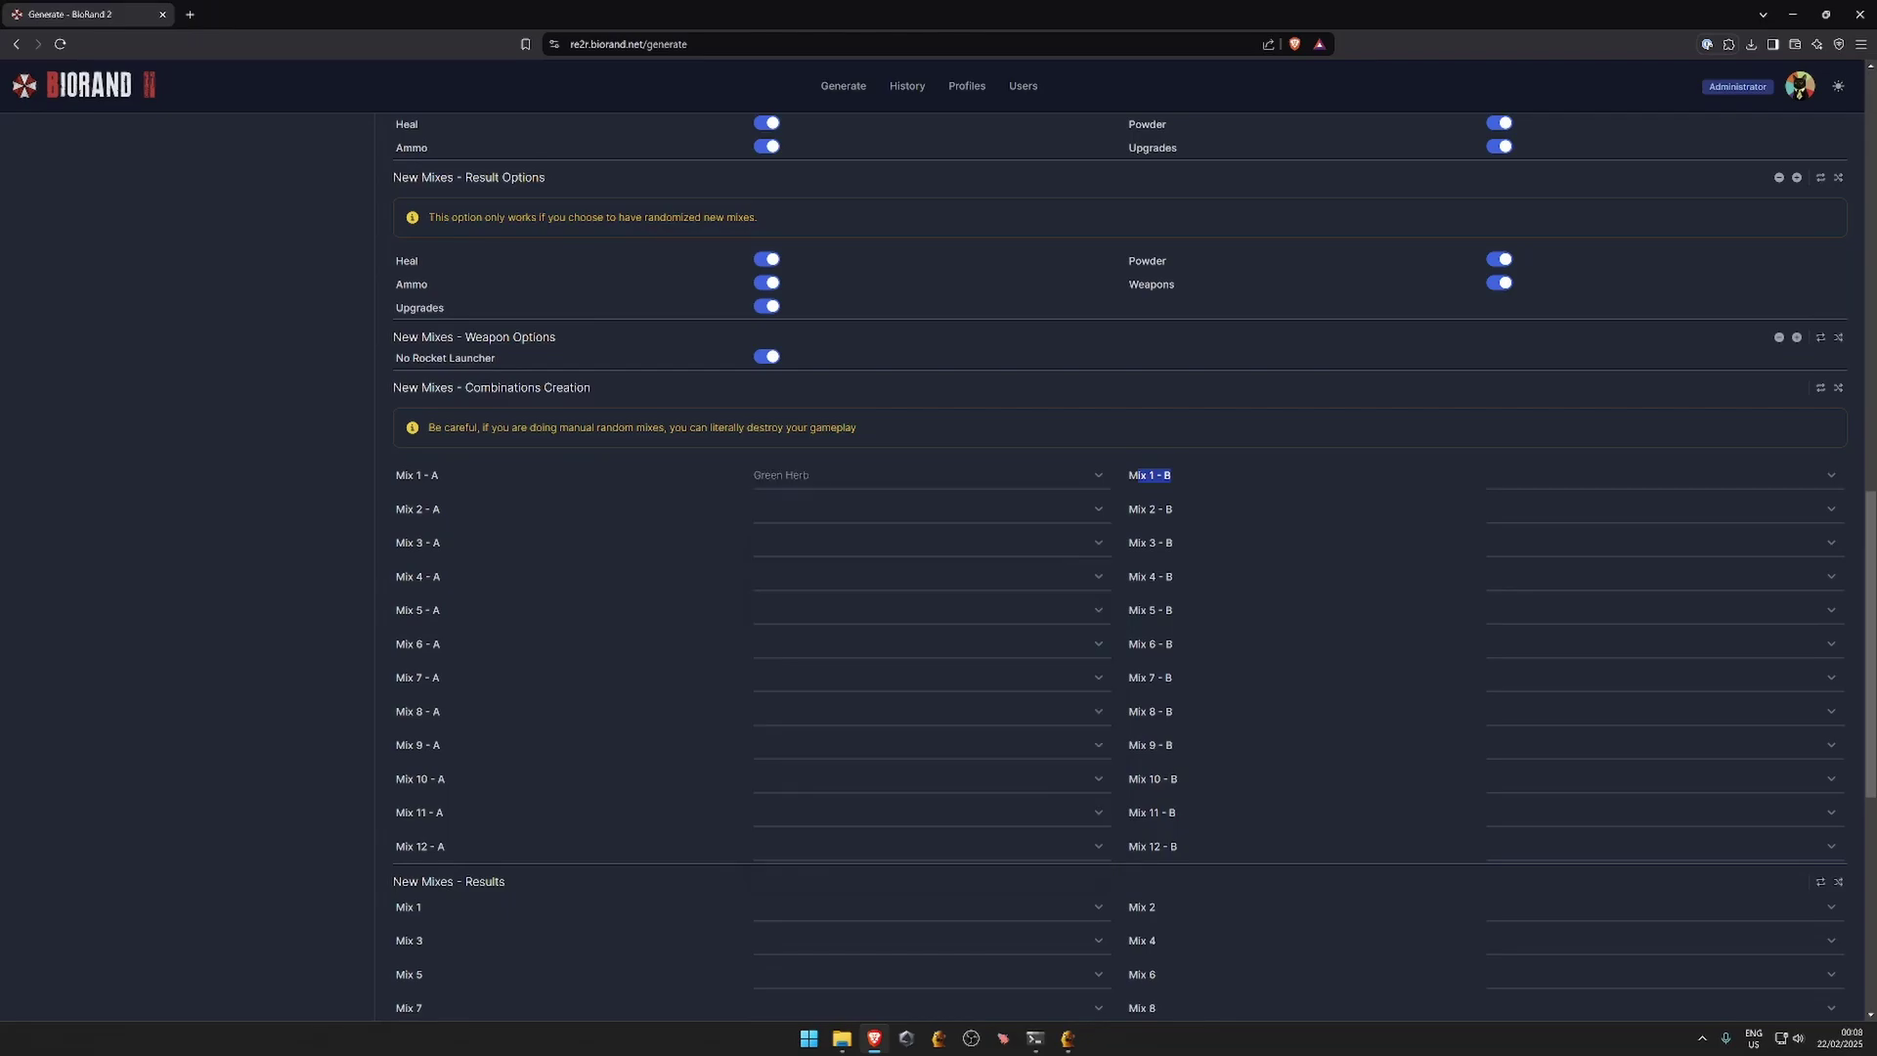
key("alt+Down")
key("Down")
key("Down")
key("Down")
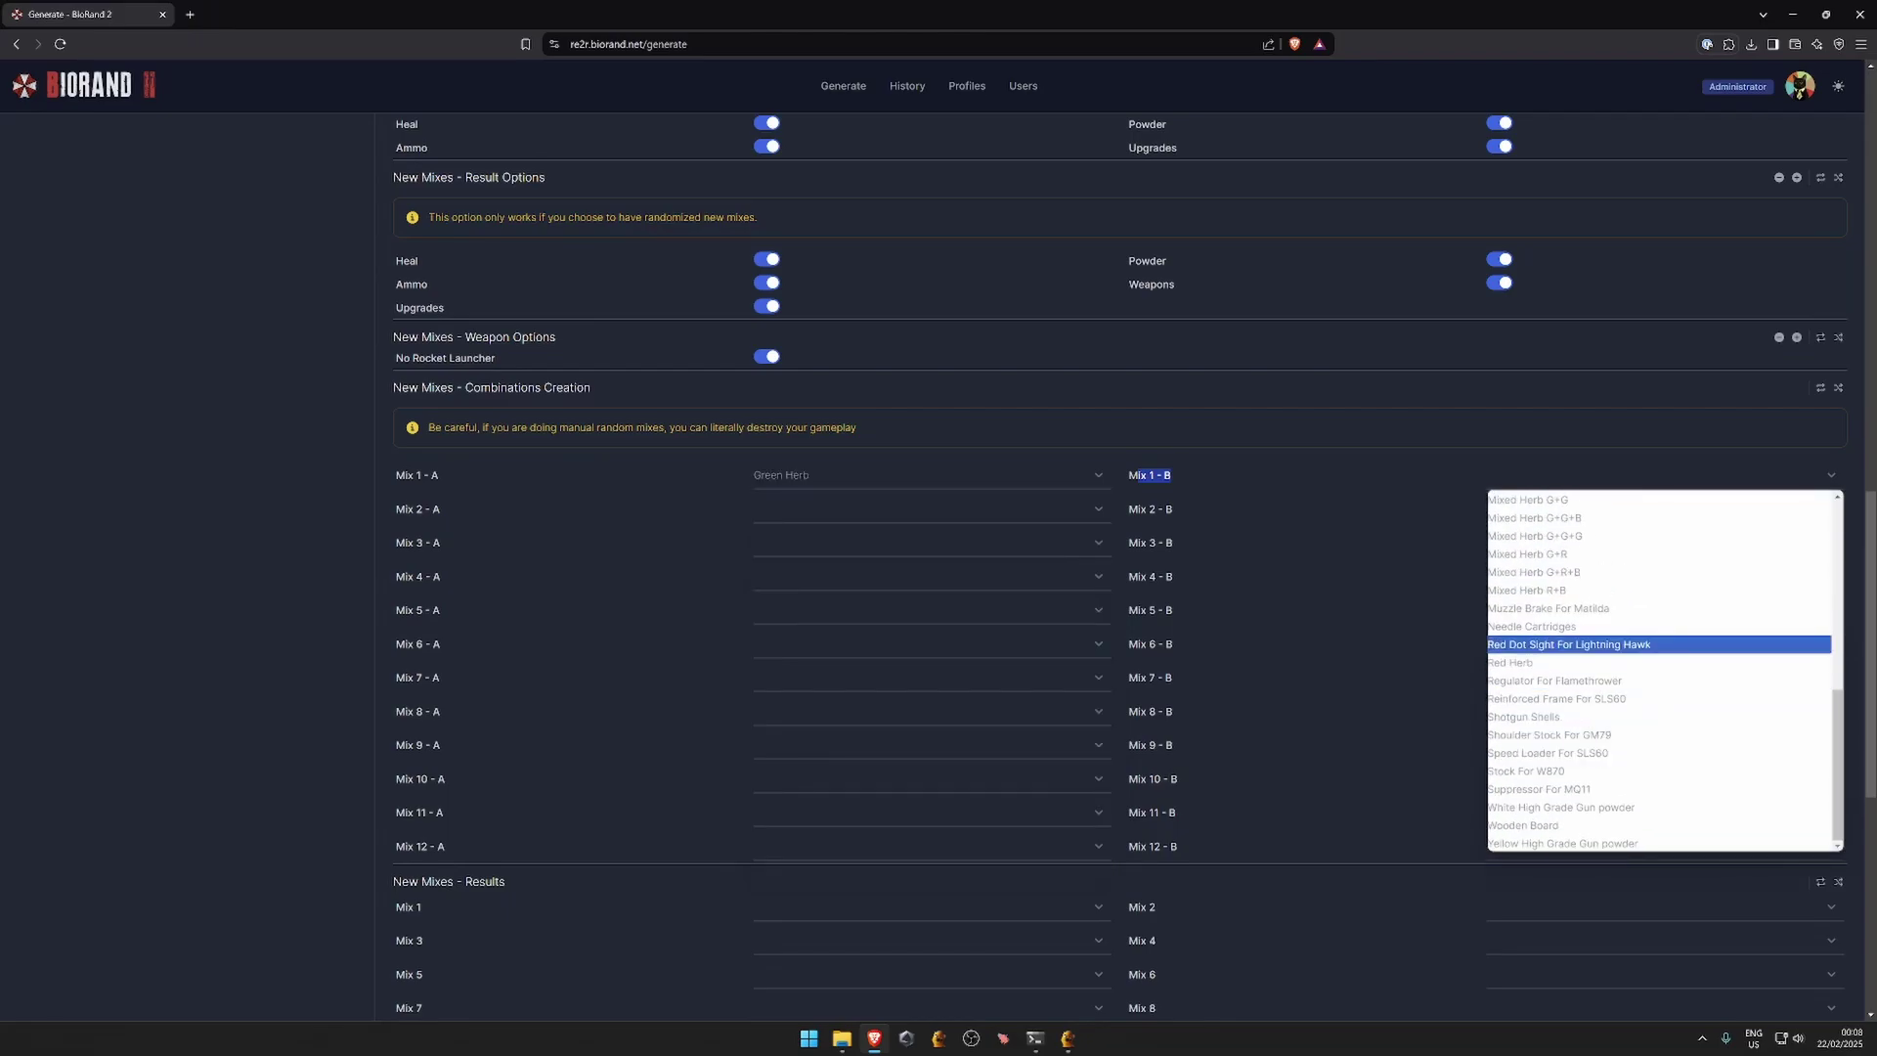
key("Return")
key("Tab")
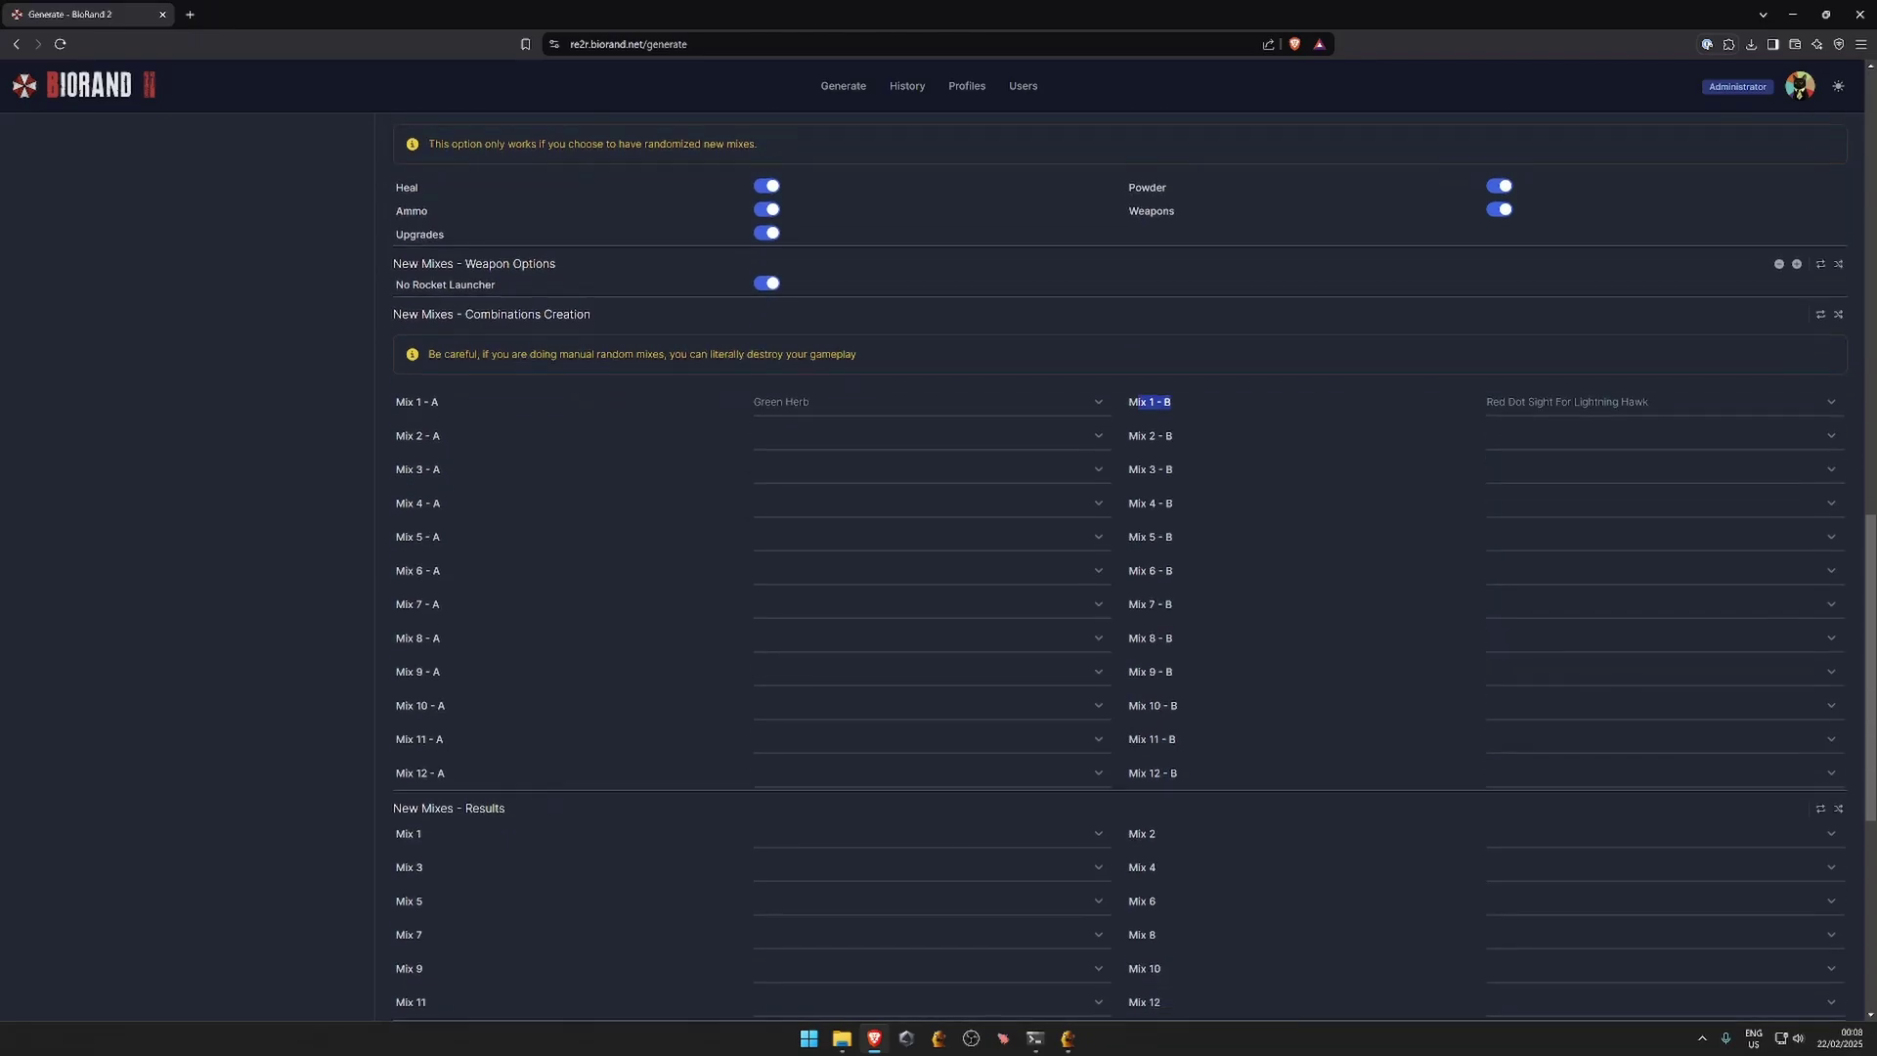
- Set the result of new Mix 1 to Flash Grenade
key("alt+Down")
key("Up")
key("Up")
key("Up")
key("Up")
key("Up")
key("Up")
key("Up")
key("Up")
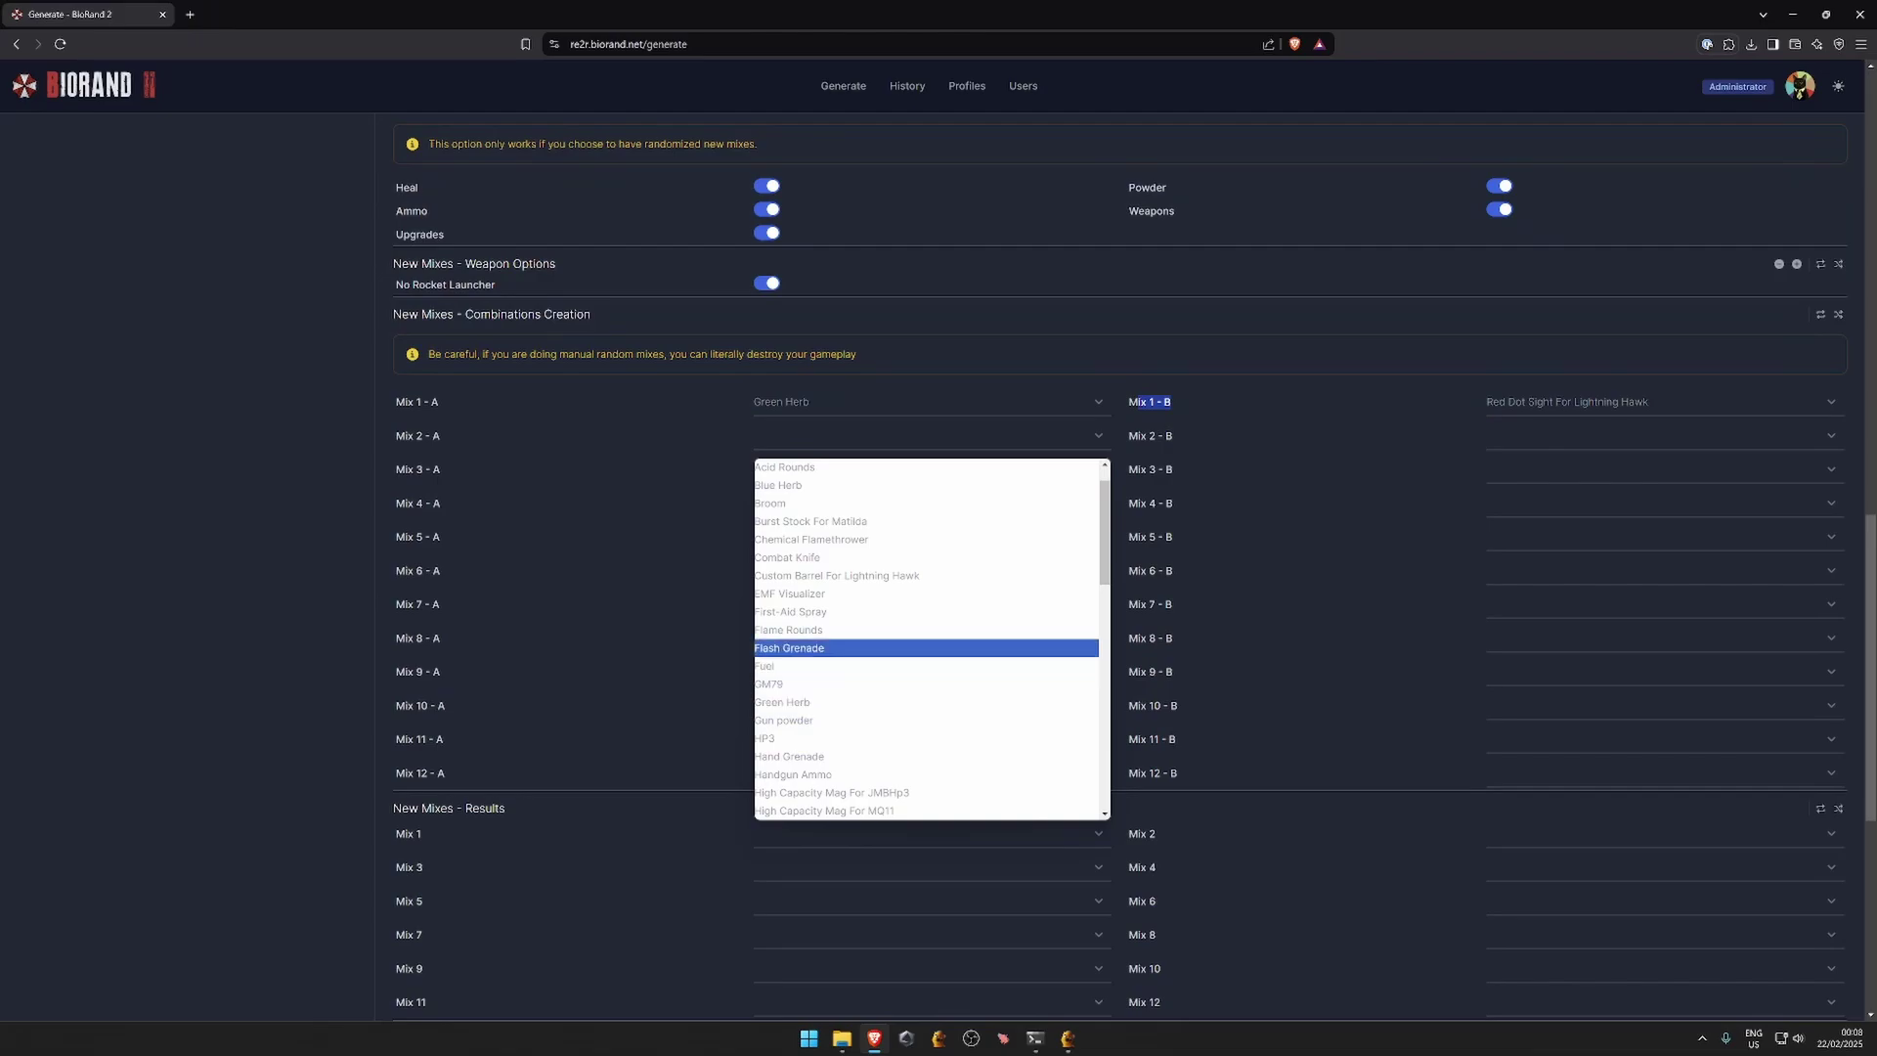
key("Return")
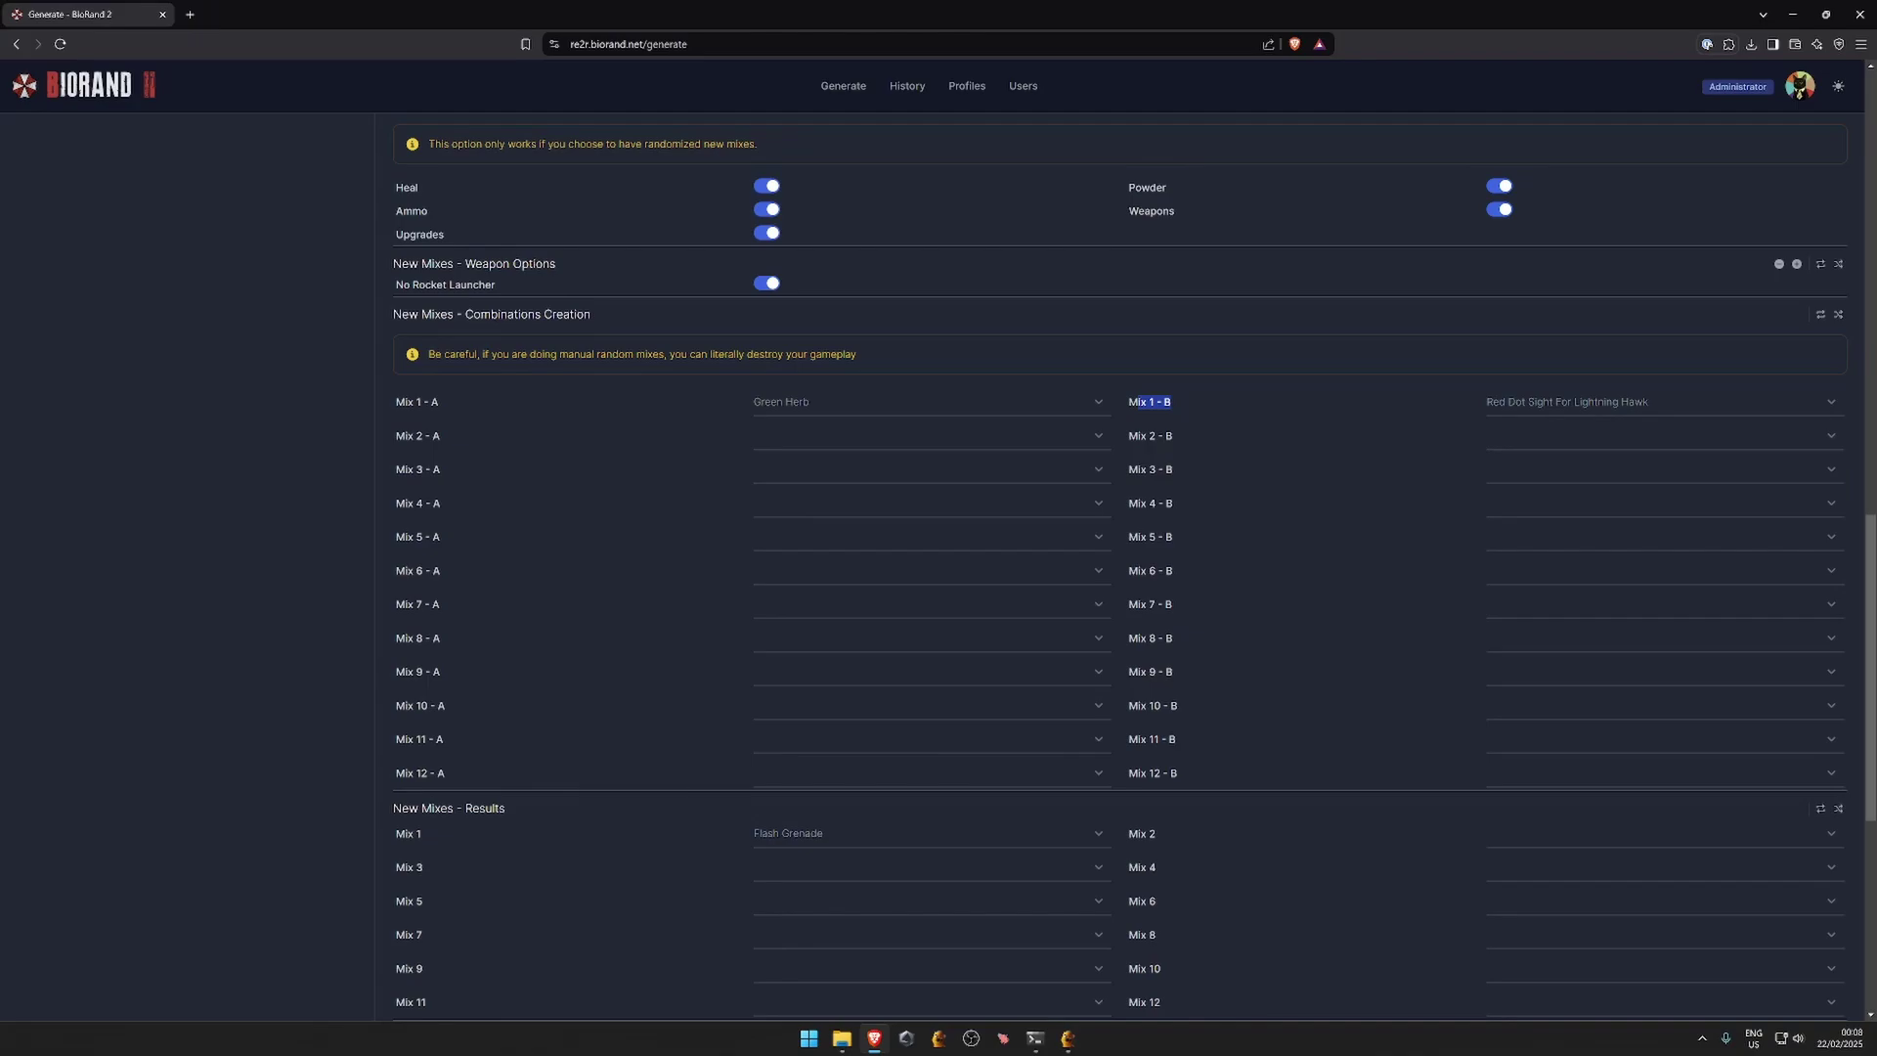
- Set the result of the G+G heal mix to Disabled
scroll(1120, 568, "down", 4)
scroll(1120, 567, "up", 10)
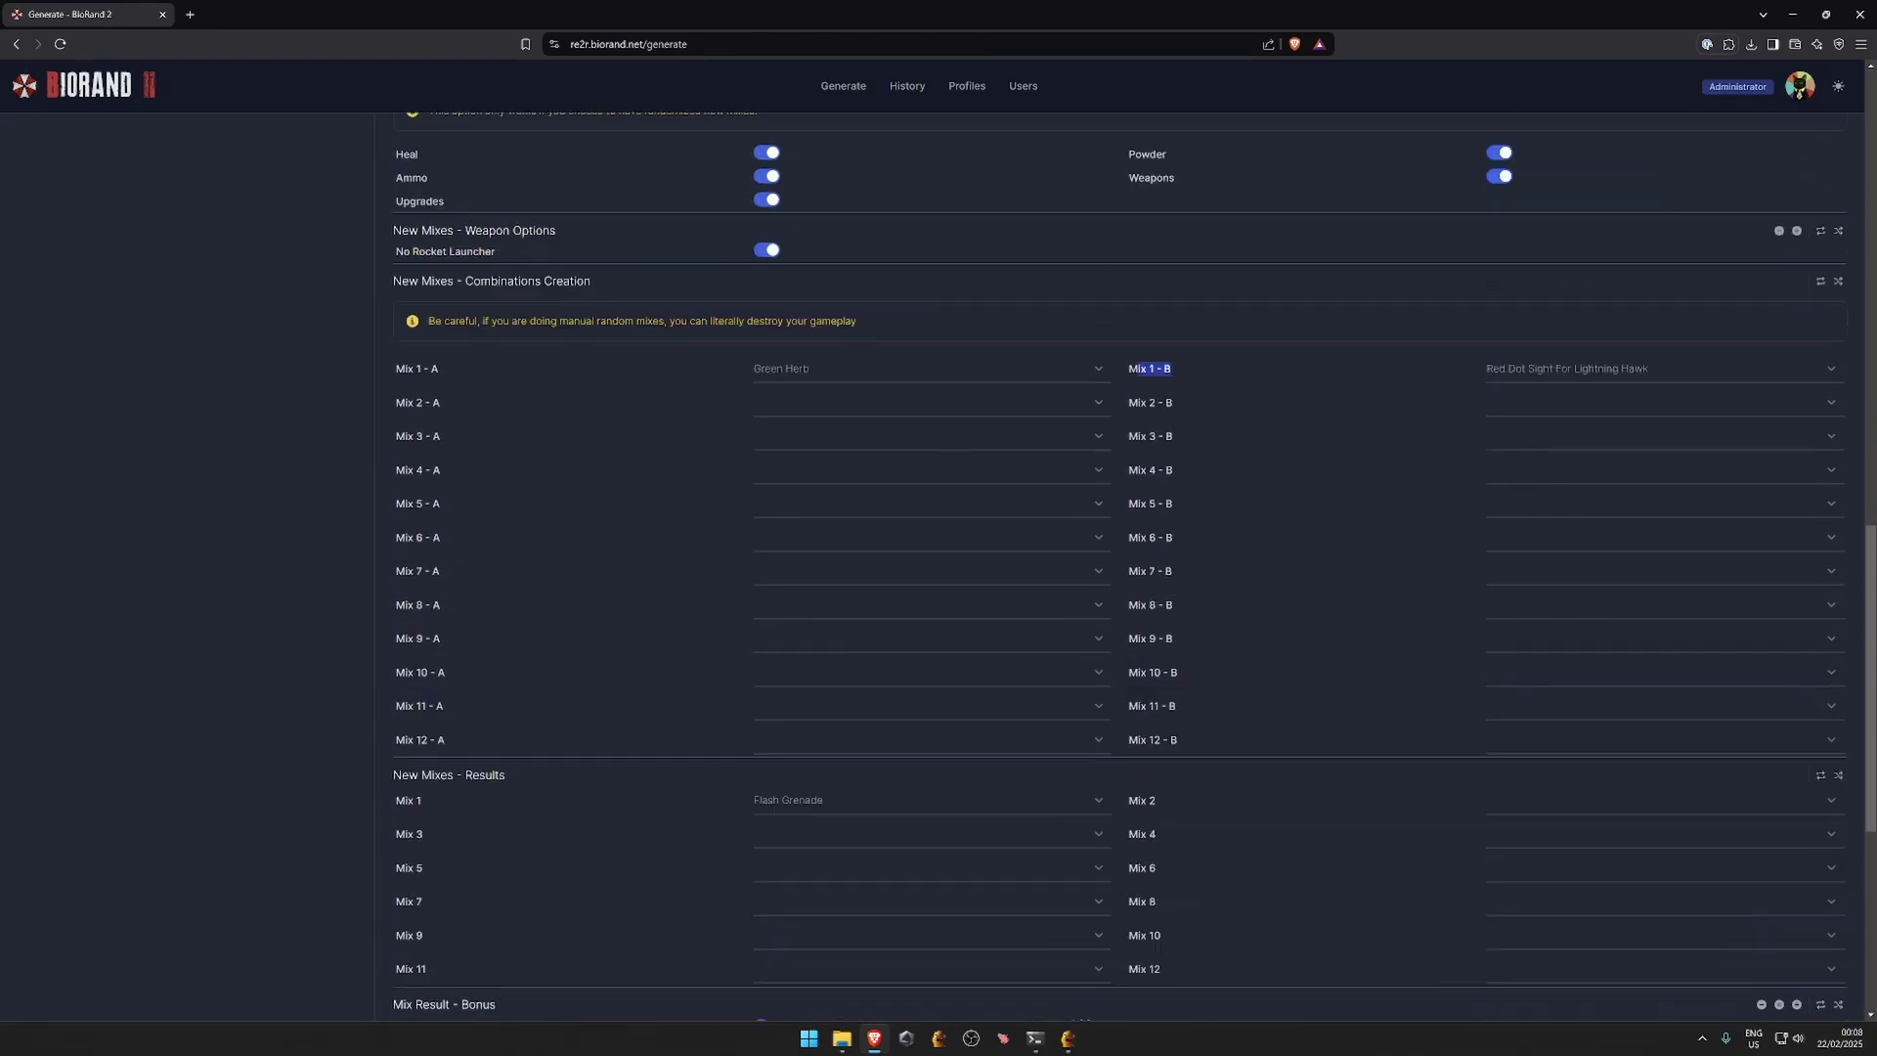
scroll(1120, 567, "up", 5)
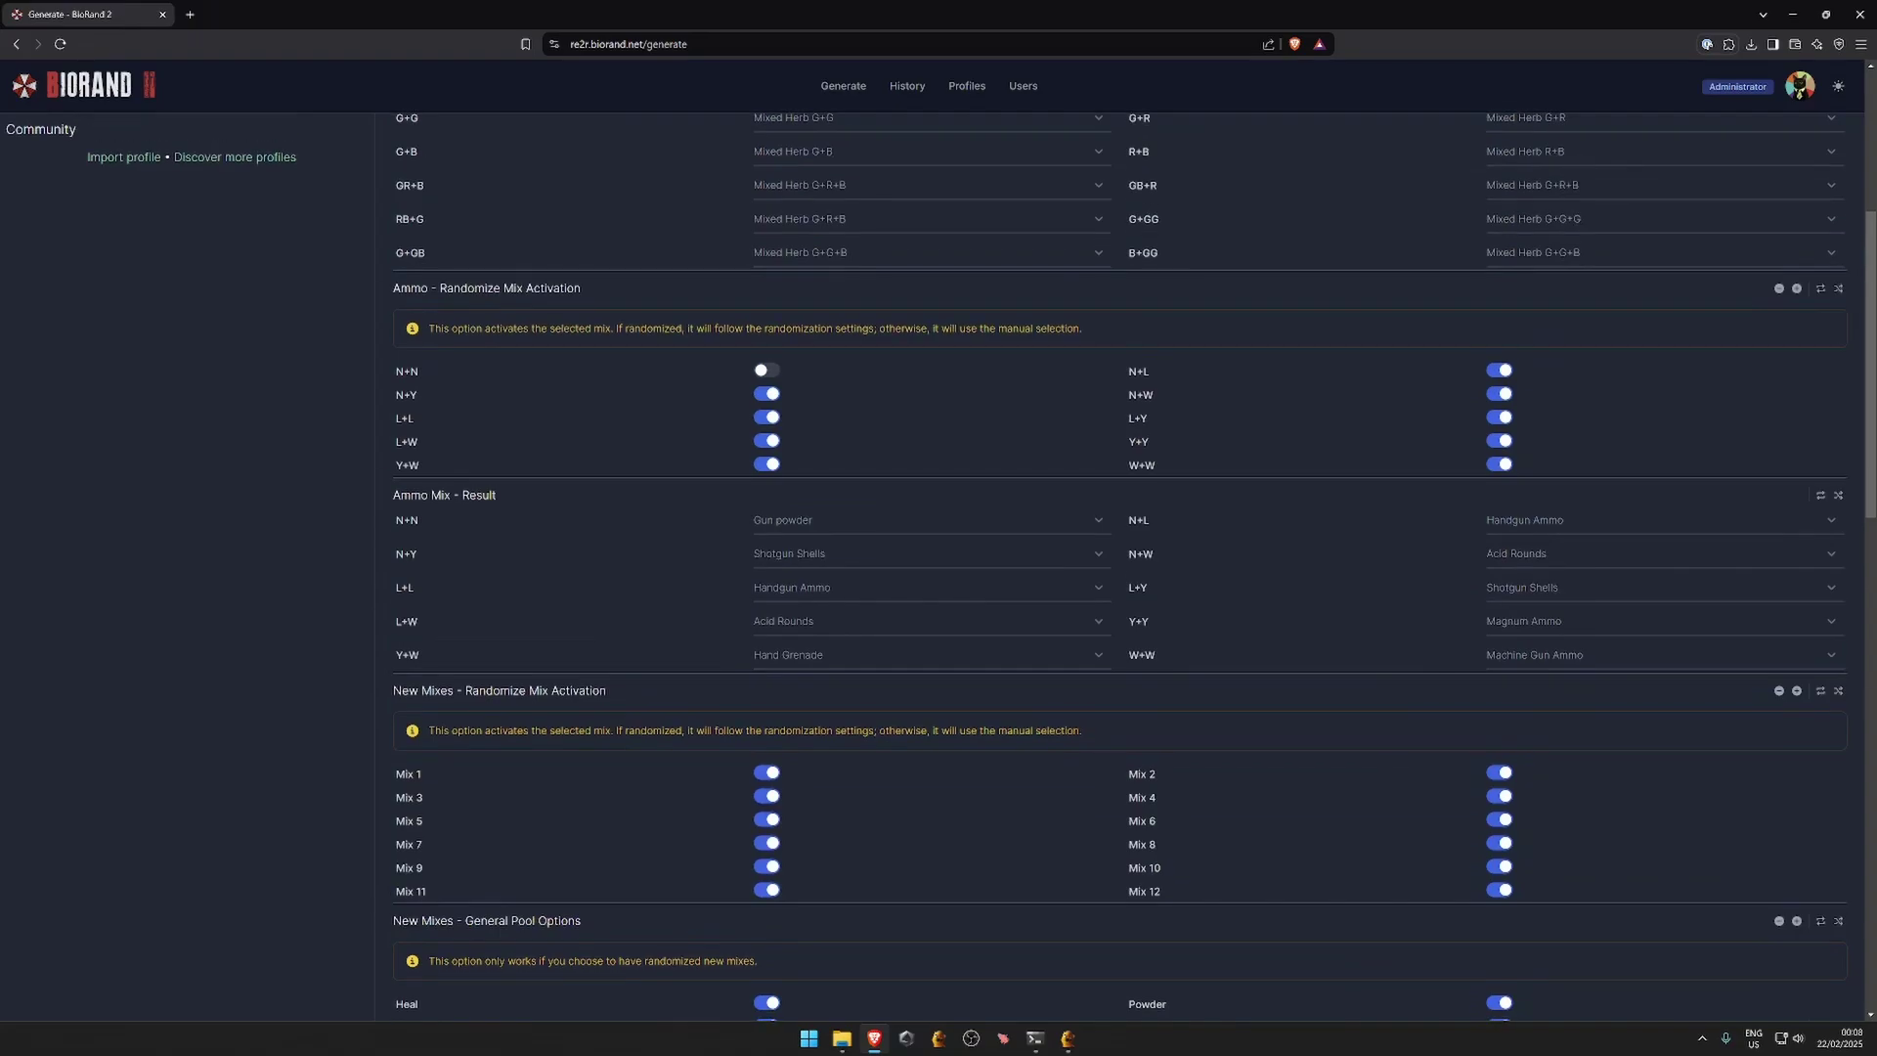
scroll(1119, 567, "up", 3)
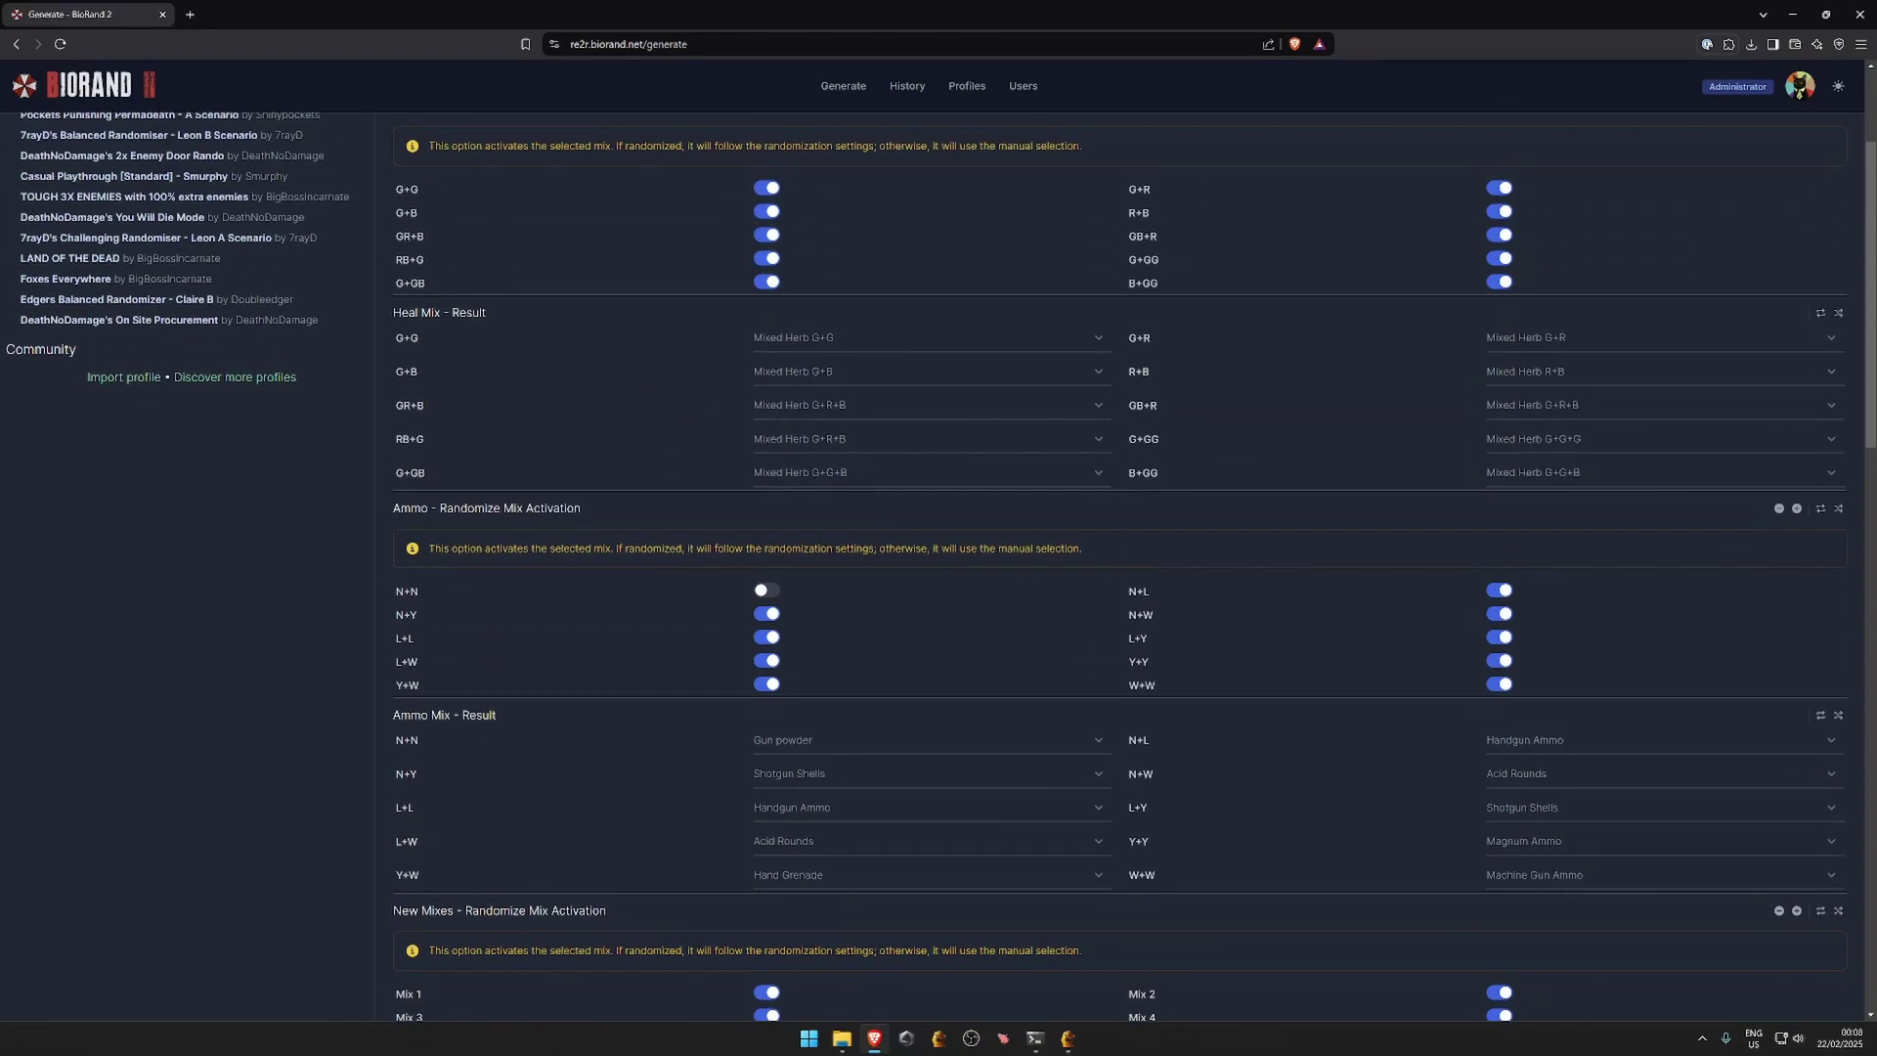
scroll(1120, 567, "up", 3)
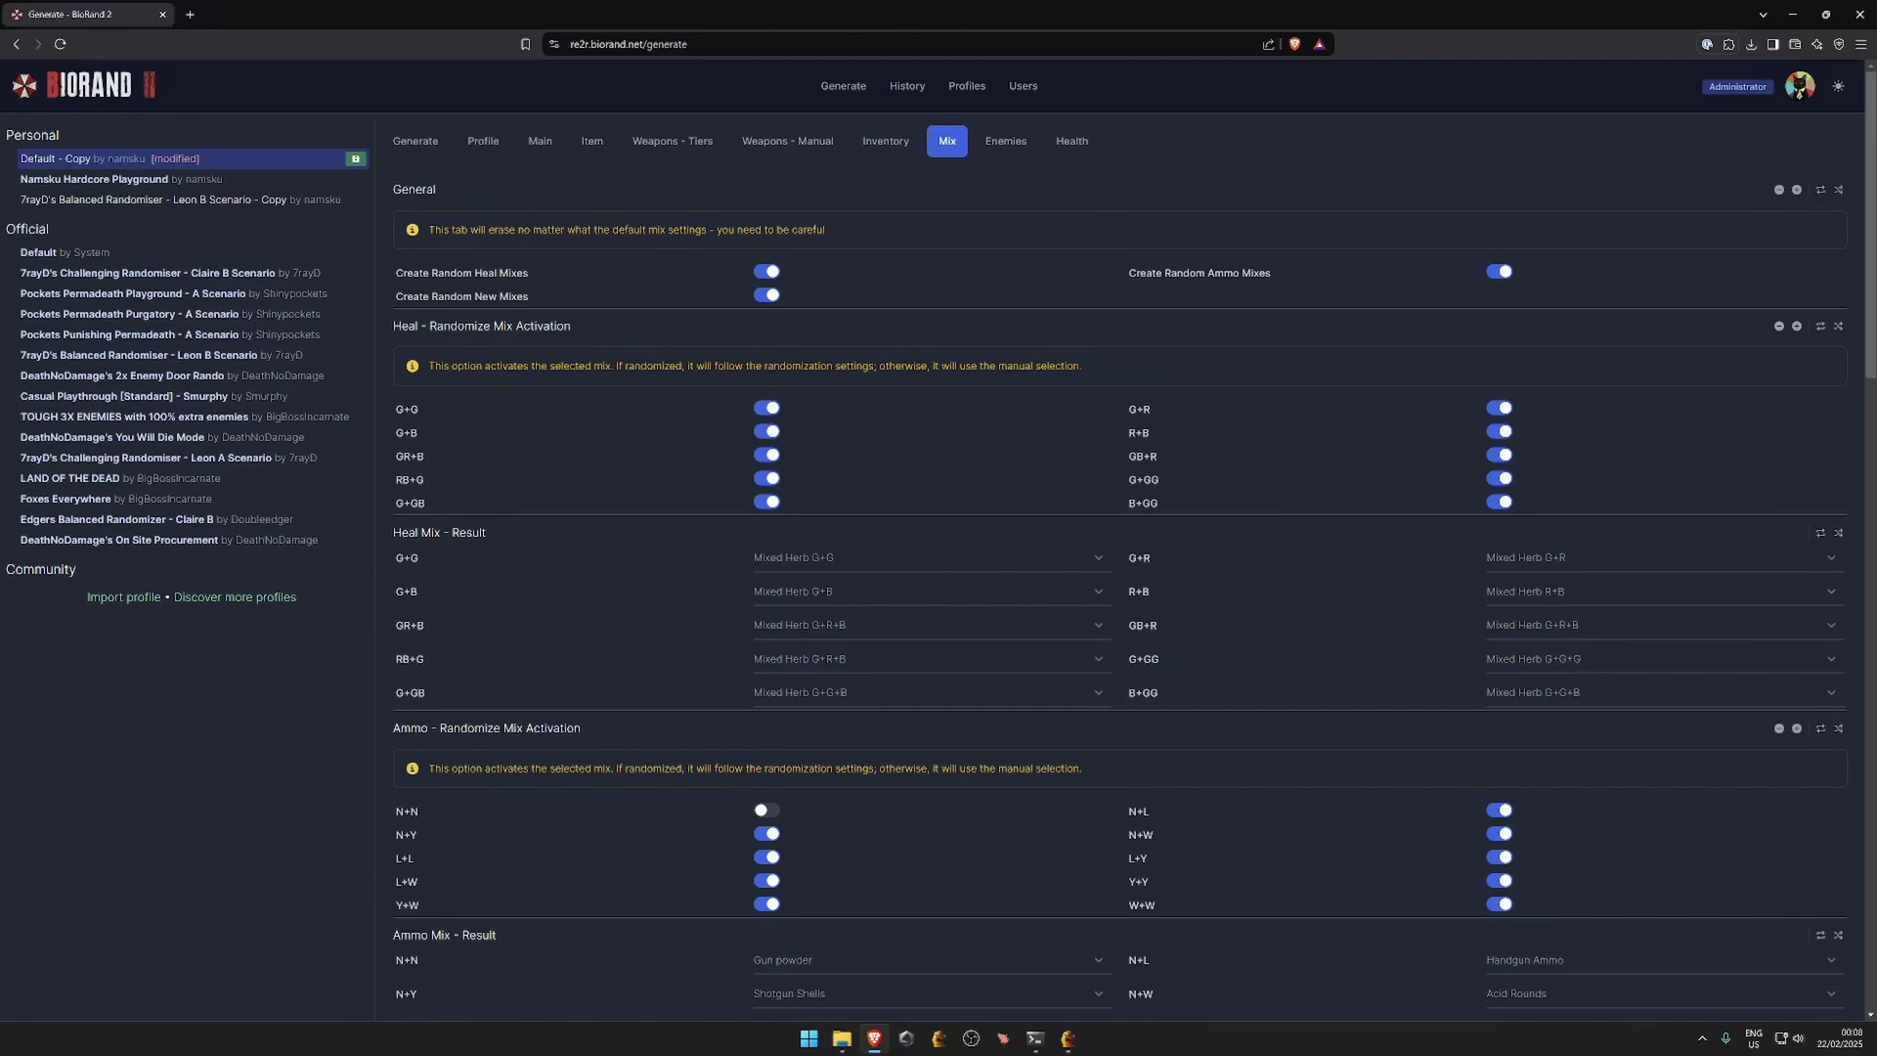
scroll(929, 484, "down", 1)
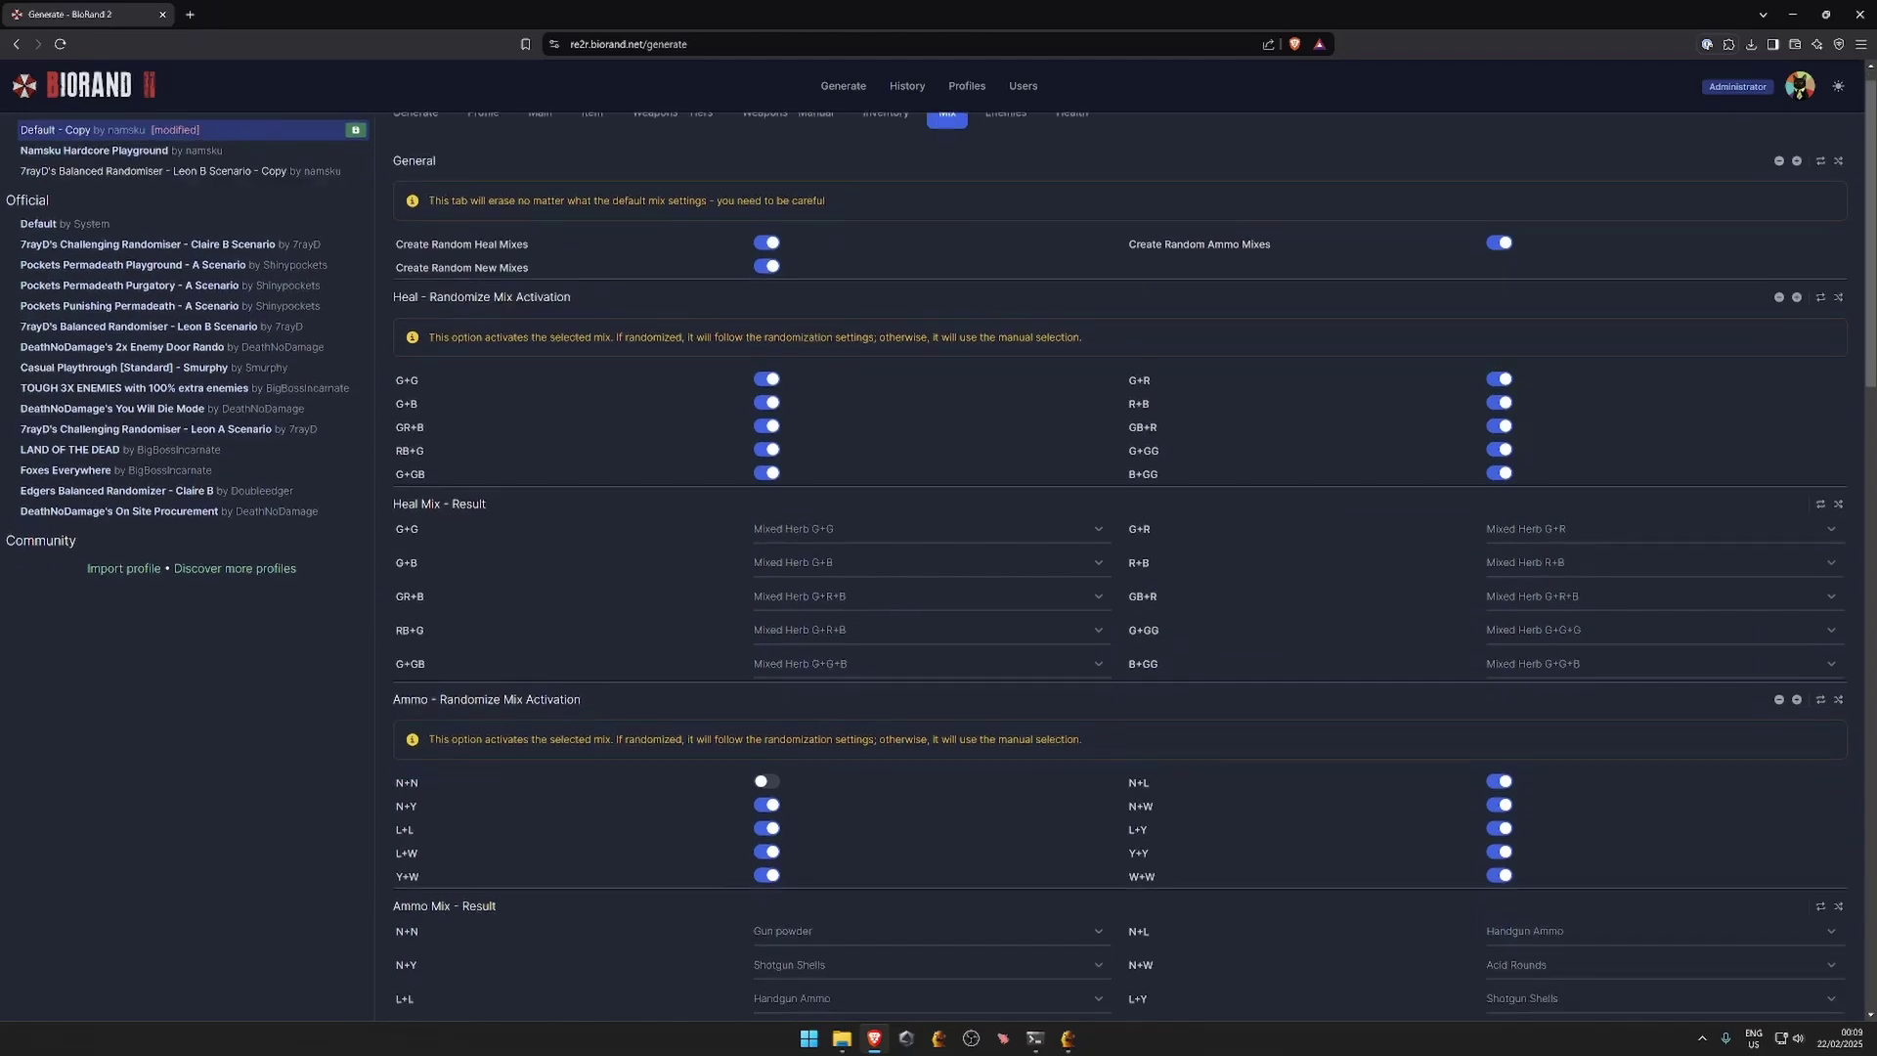
left_click(929, 484)
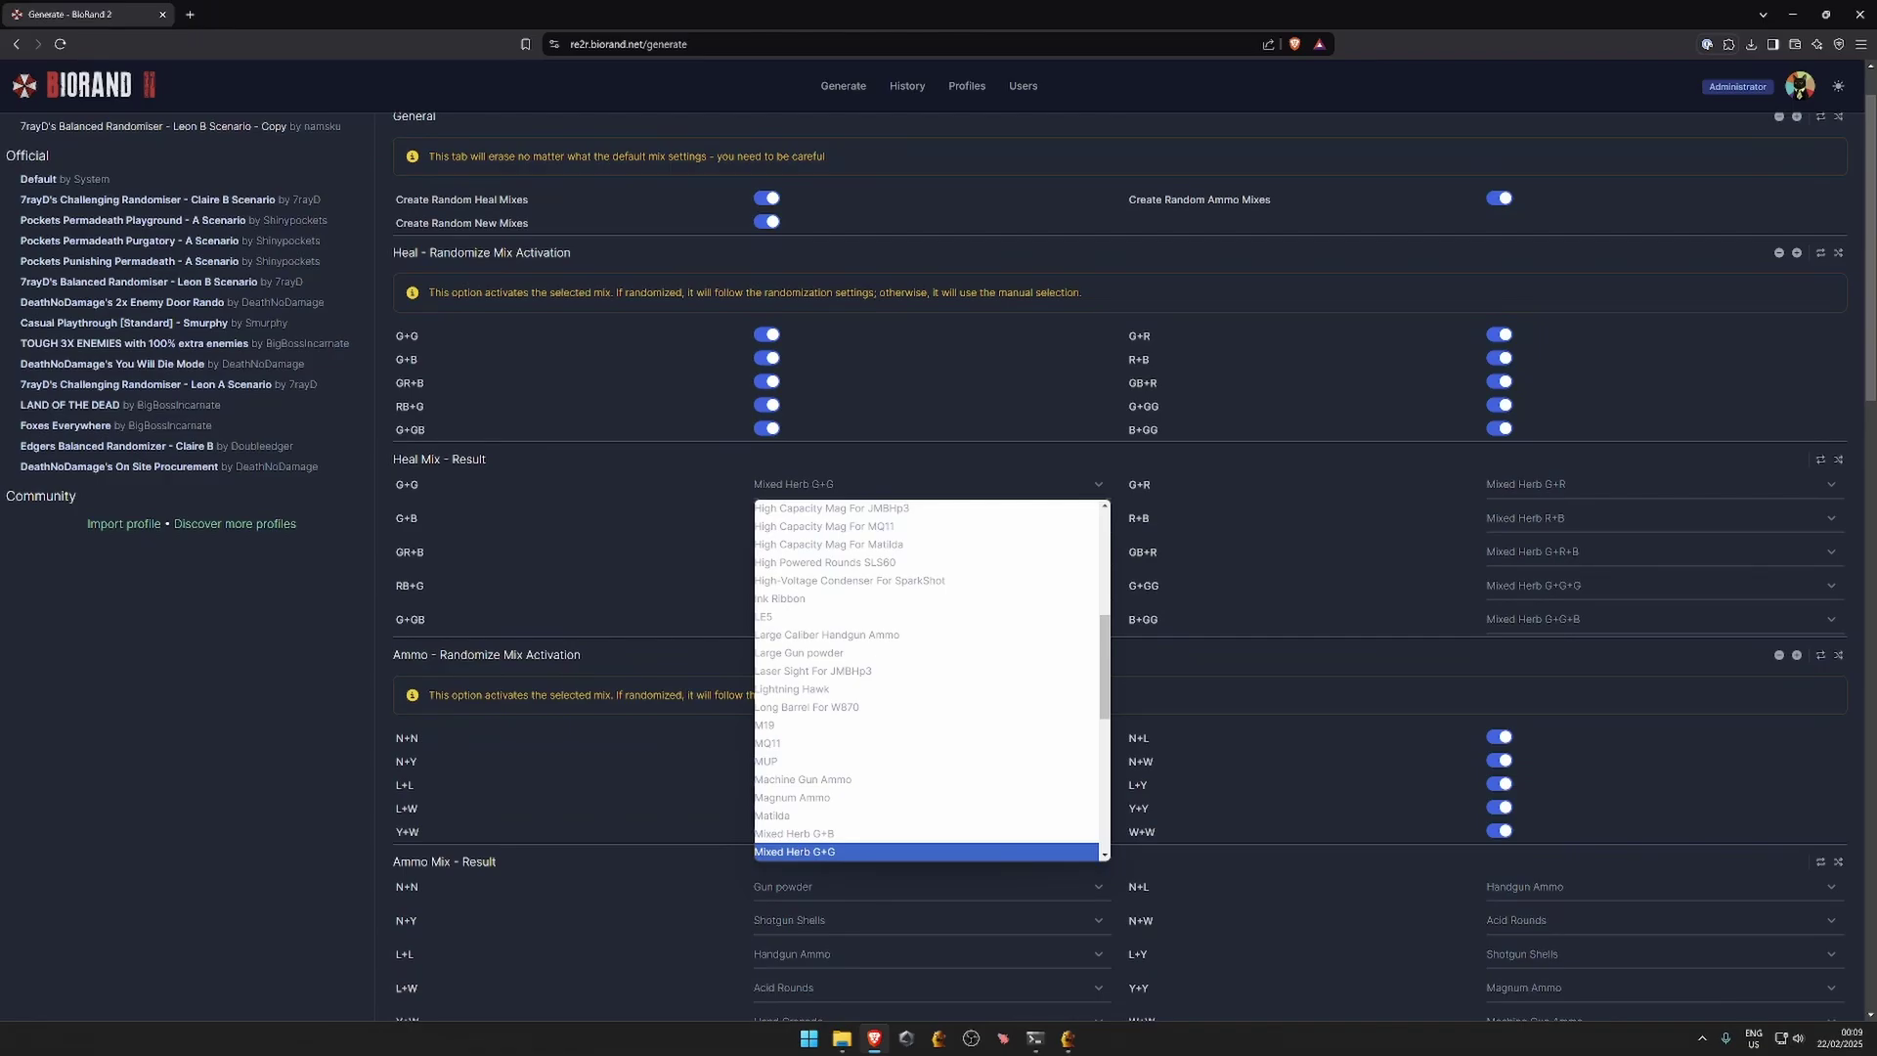
scroll(929, 724, "up", 4)
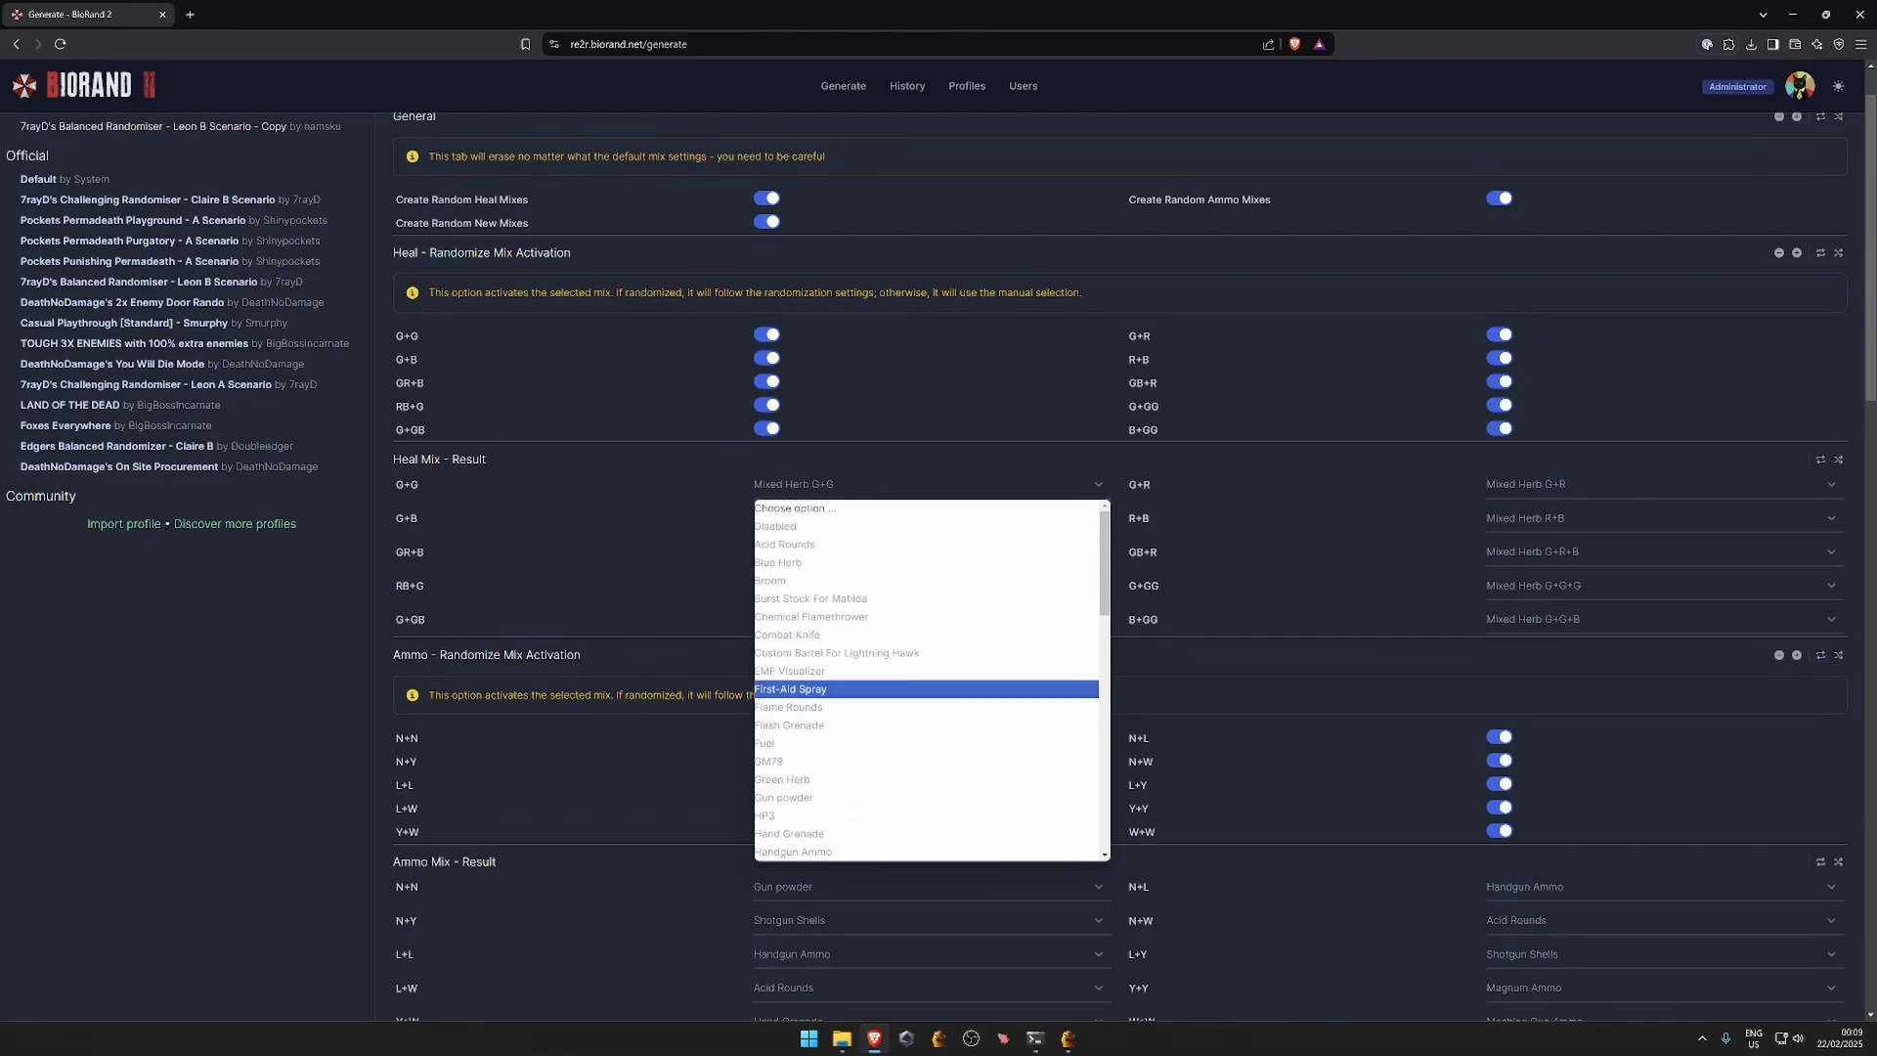
key("Up")
key("Up")
key("Up")
key("Up")
key("Up")
key("Up")
key("Up")
key("Up")
key("Up")
key("Return")
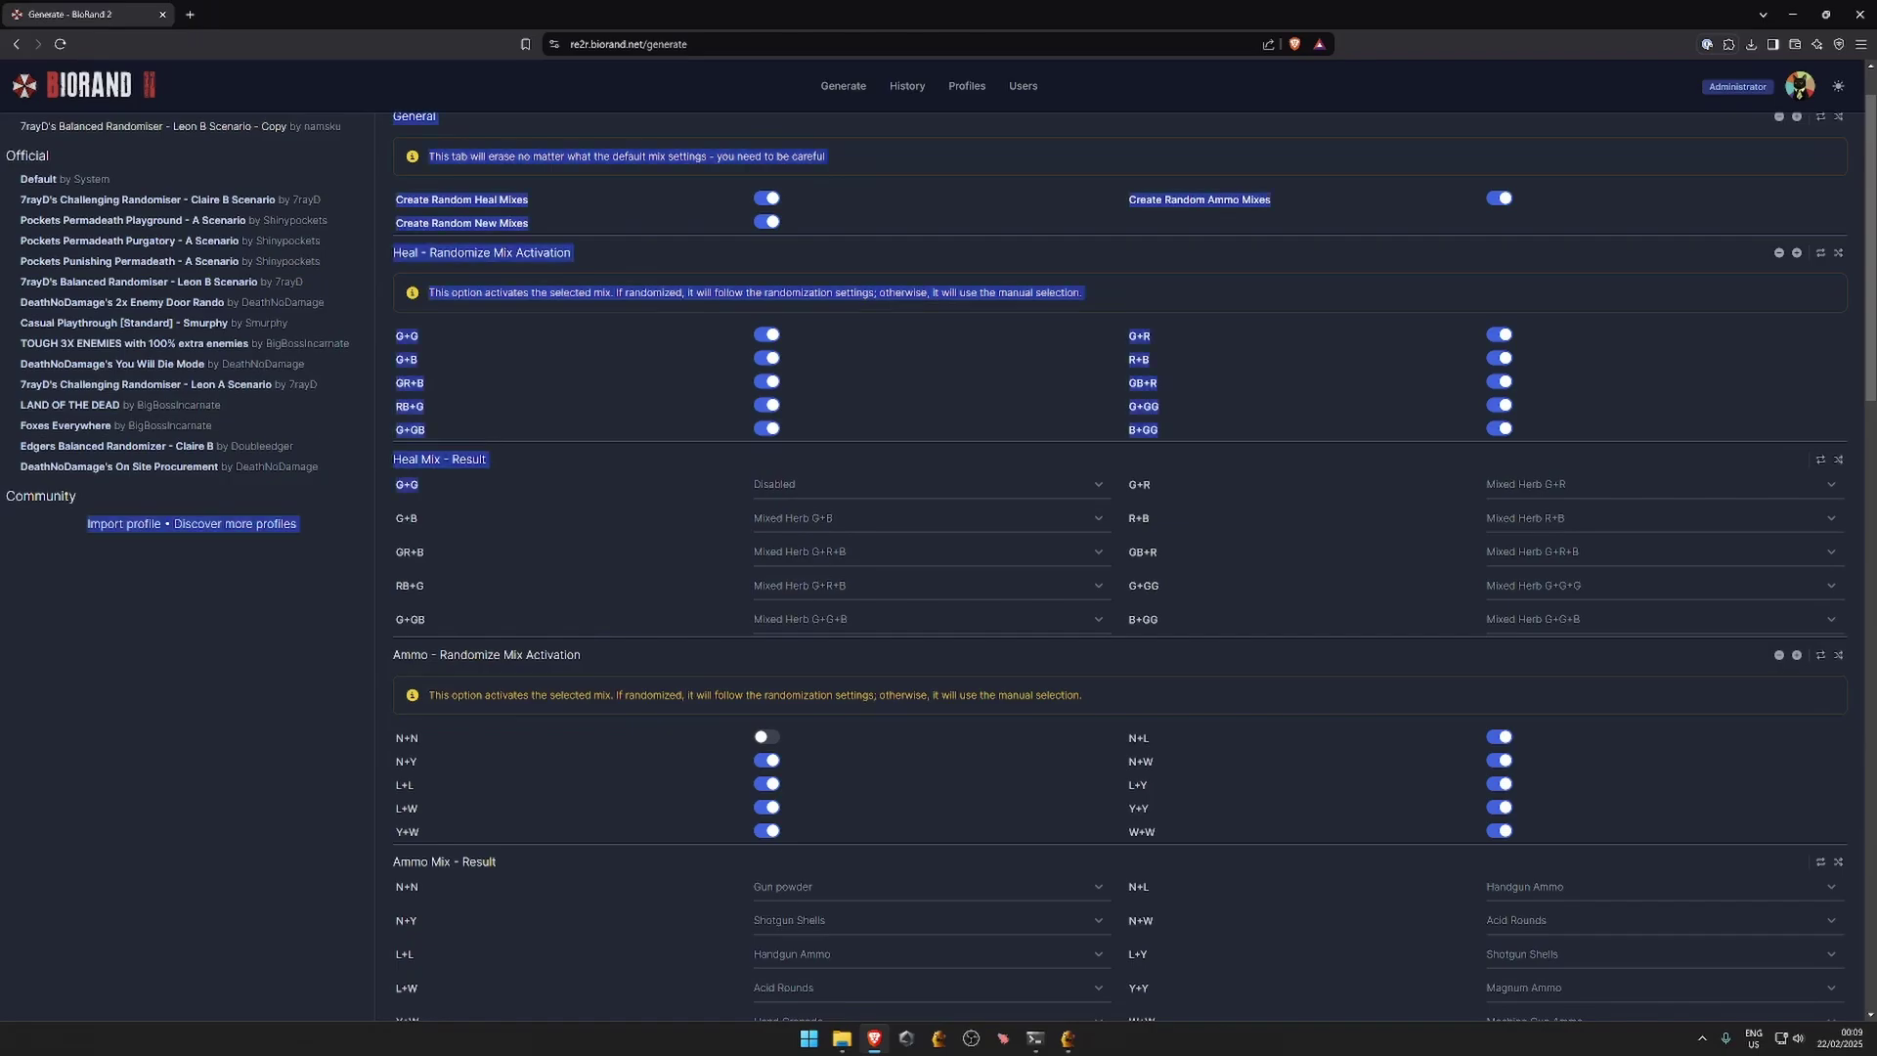
triple_click(407, 484)
- Set the results of new Mix 2, 3, 4, 5 and 6 to Disabled
scroll(1120, 565, "down", 13)
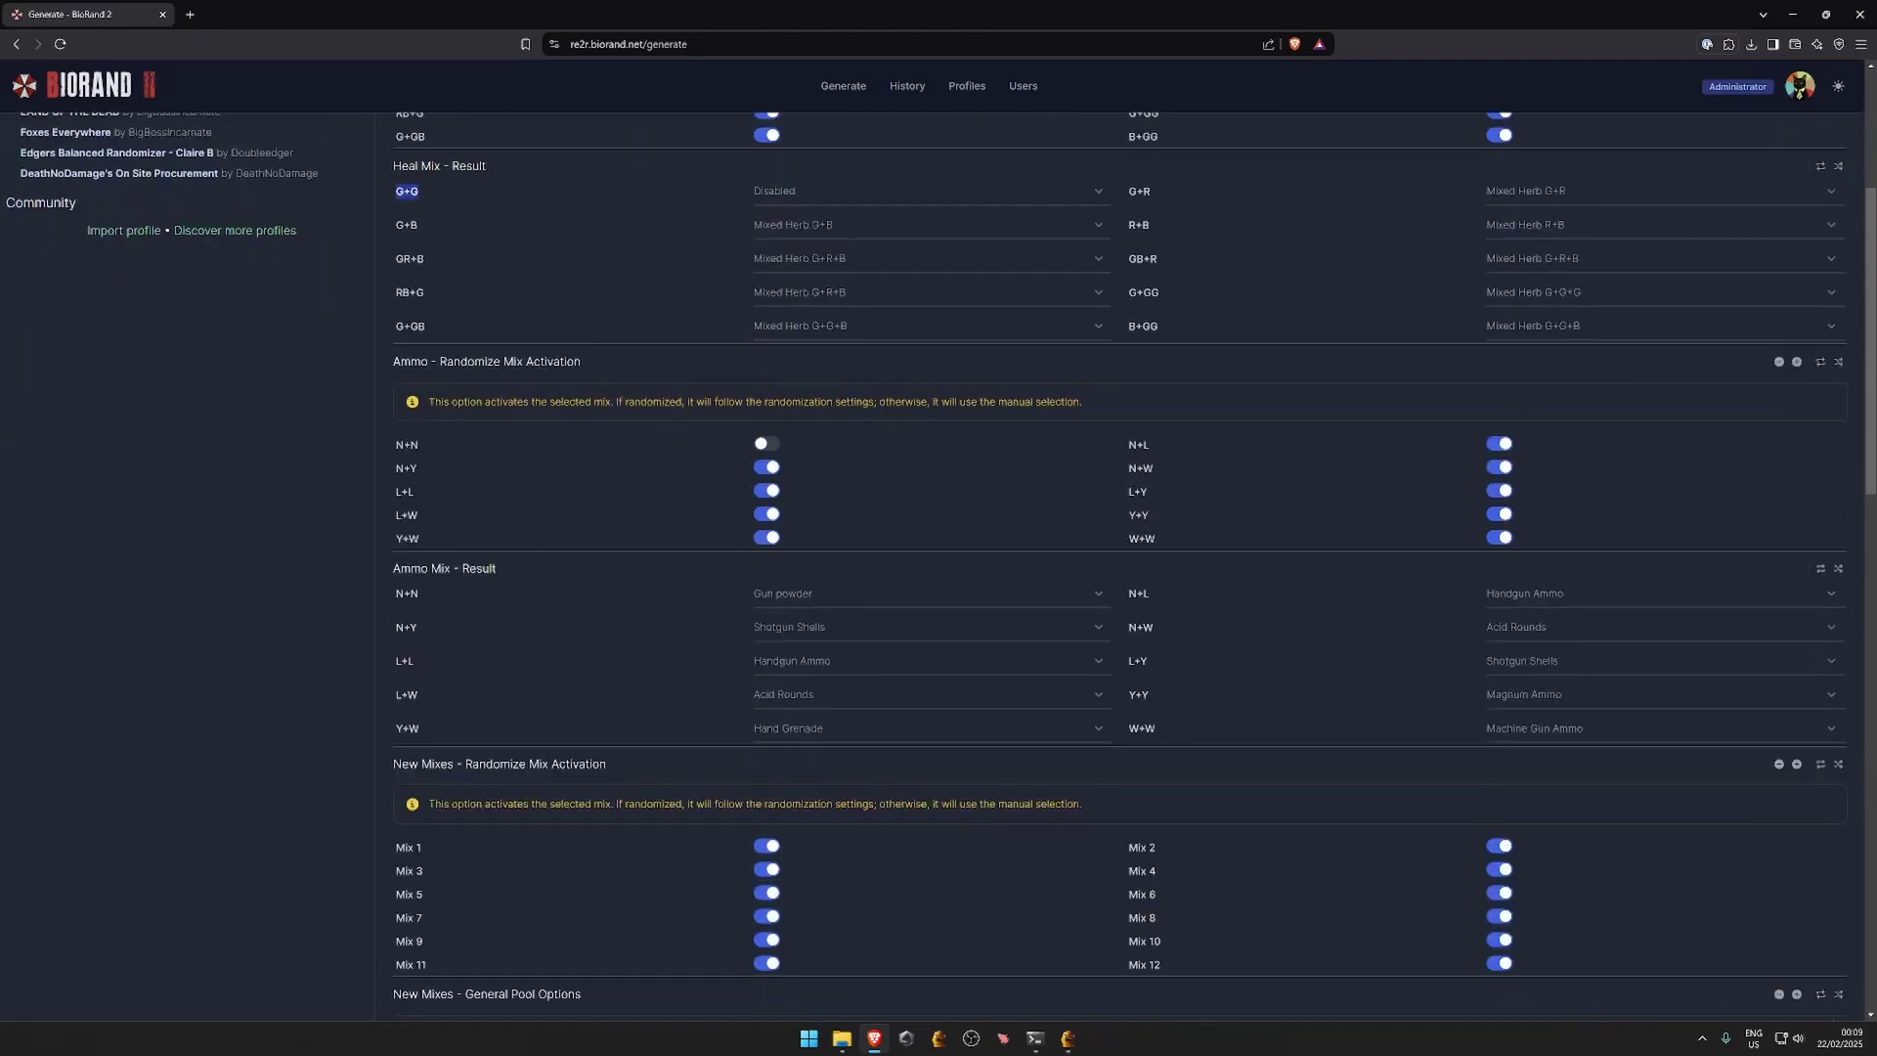
scroll(1120, 566, "down", 4)
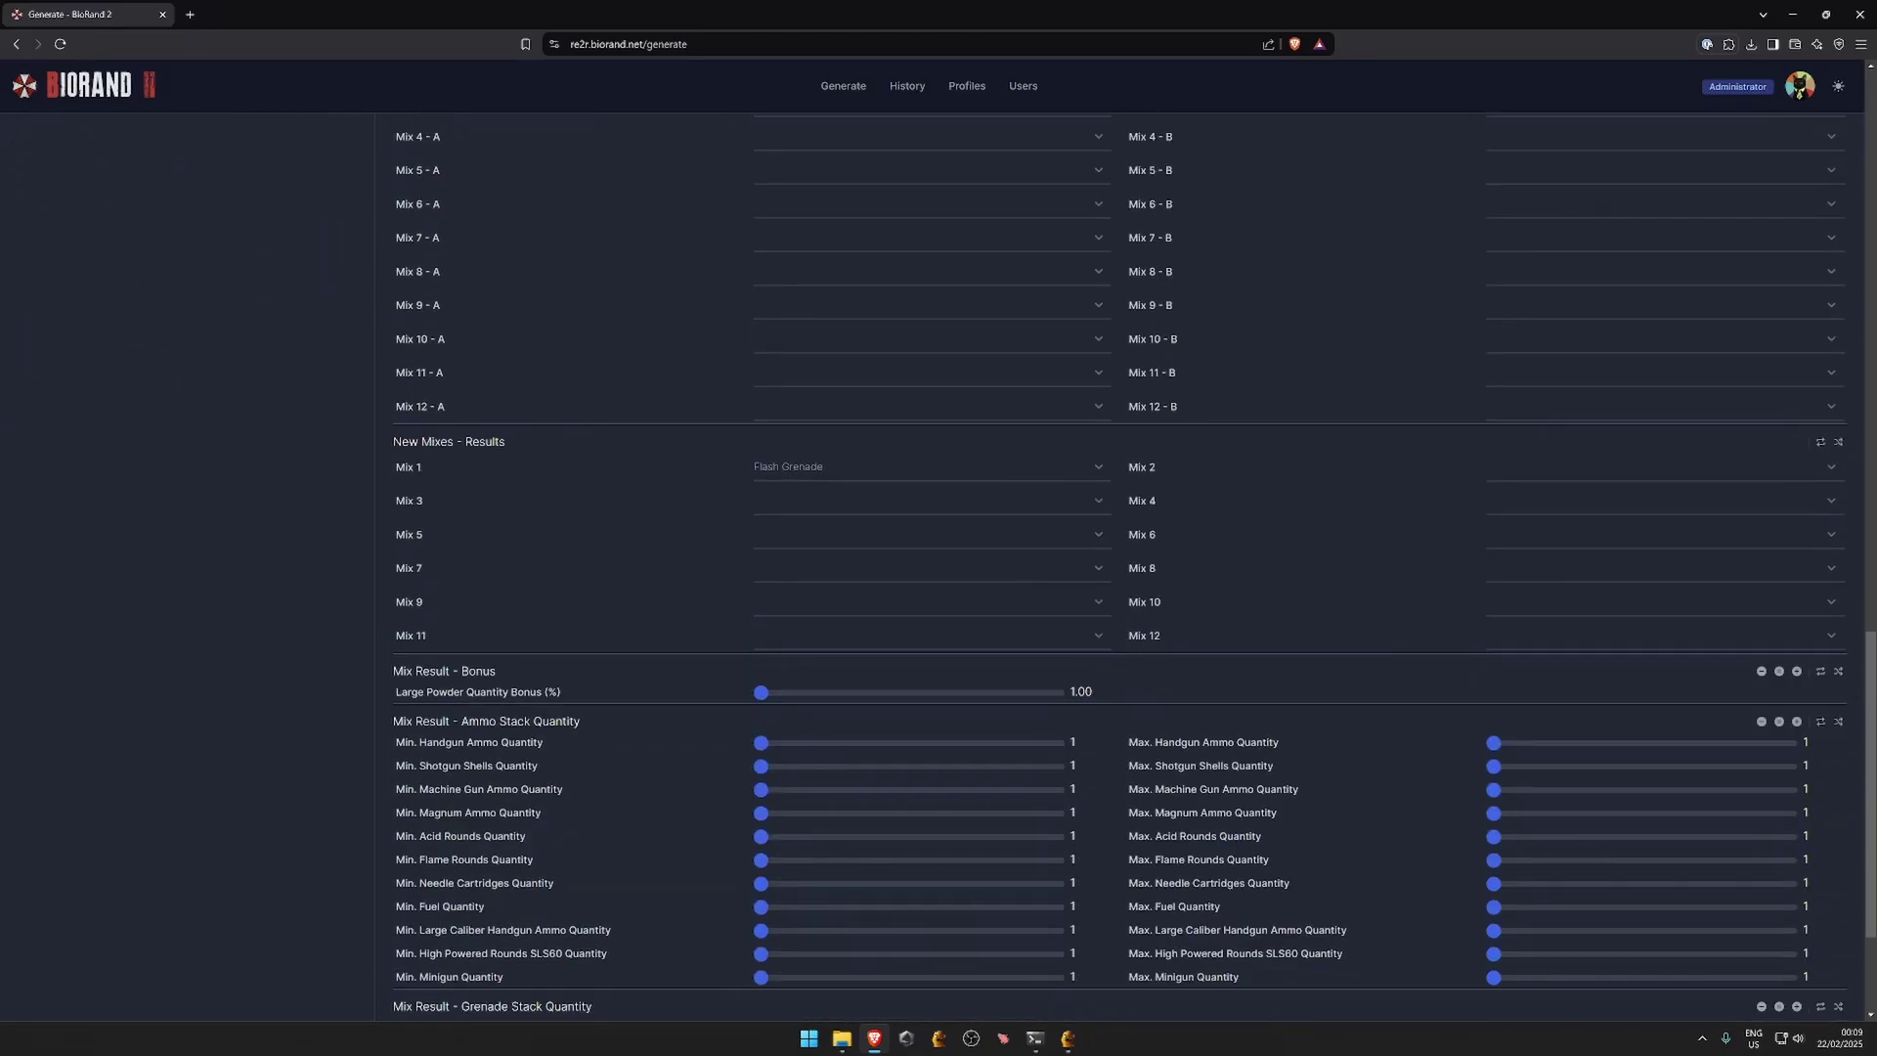
left_click(1662, 467)
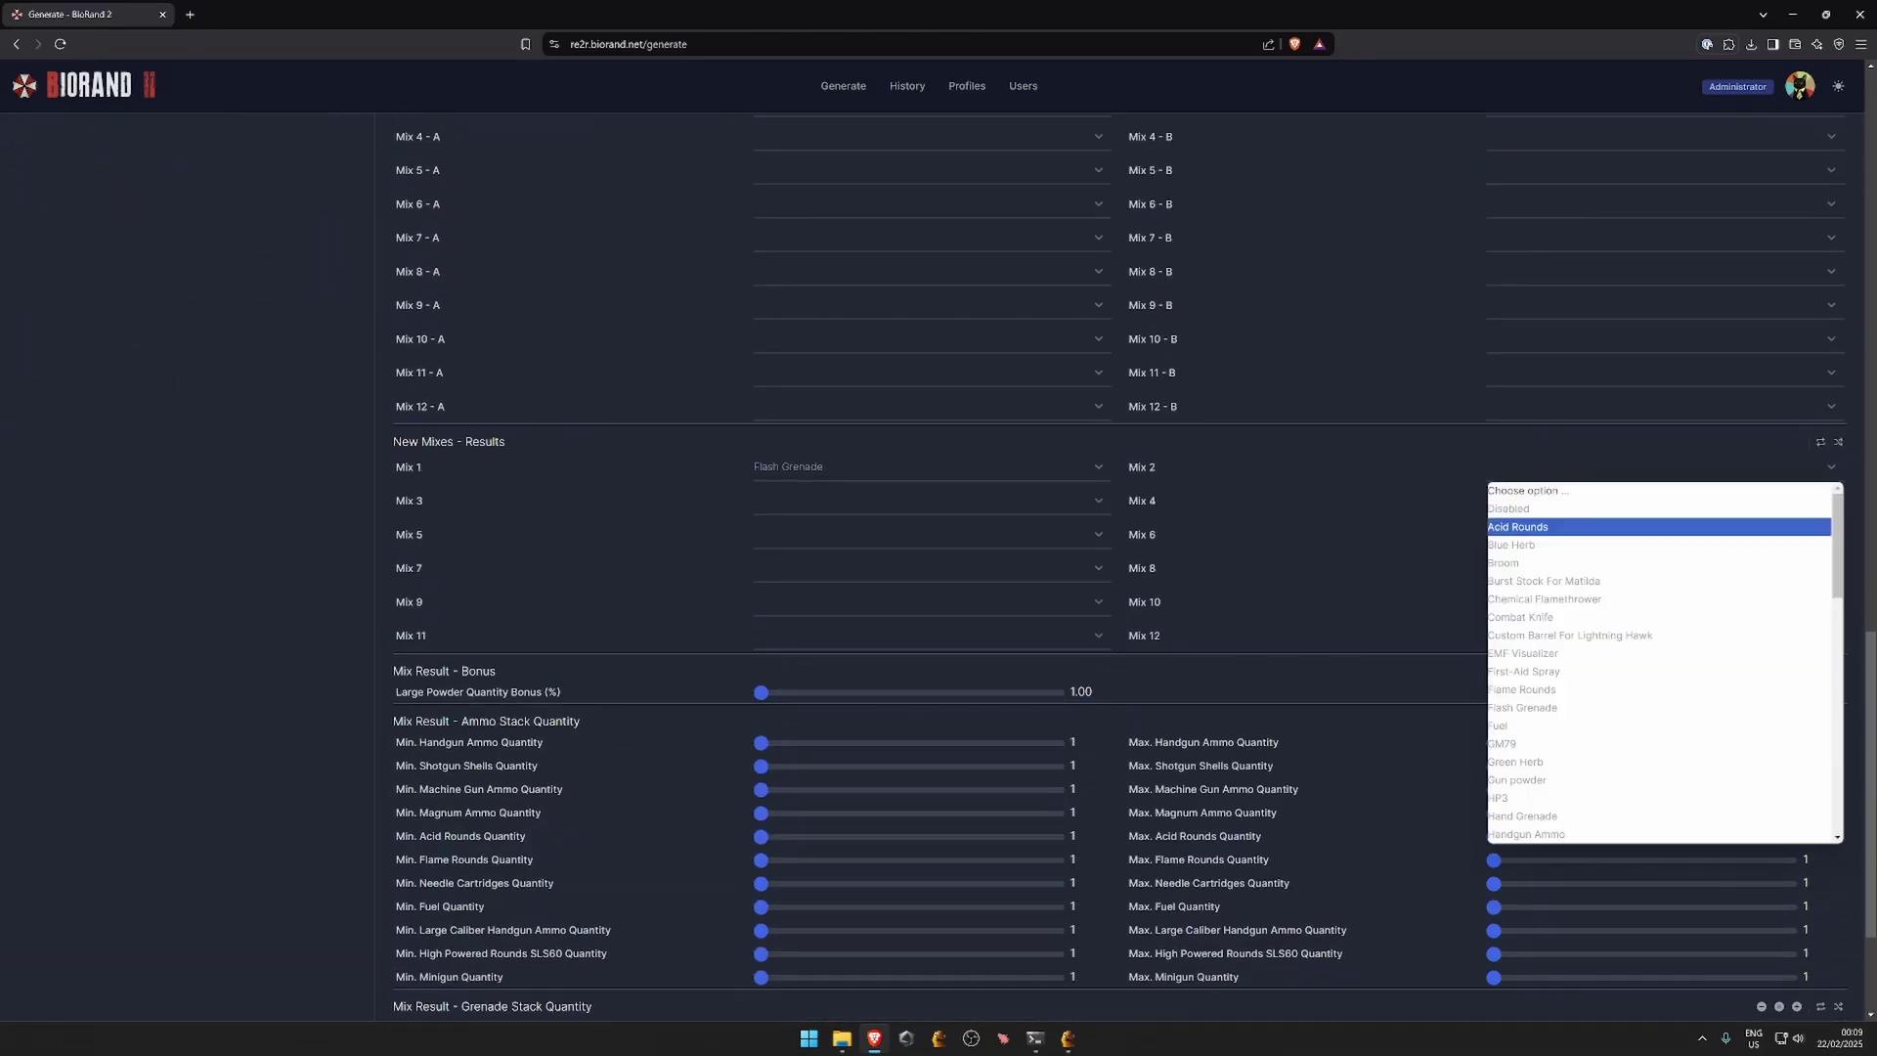
left_click(1565, 507)
left_click(929, 501)
left_click(832, 537)
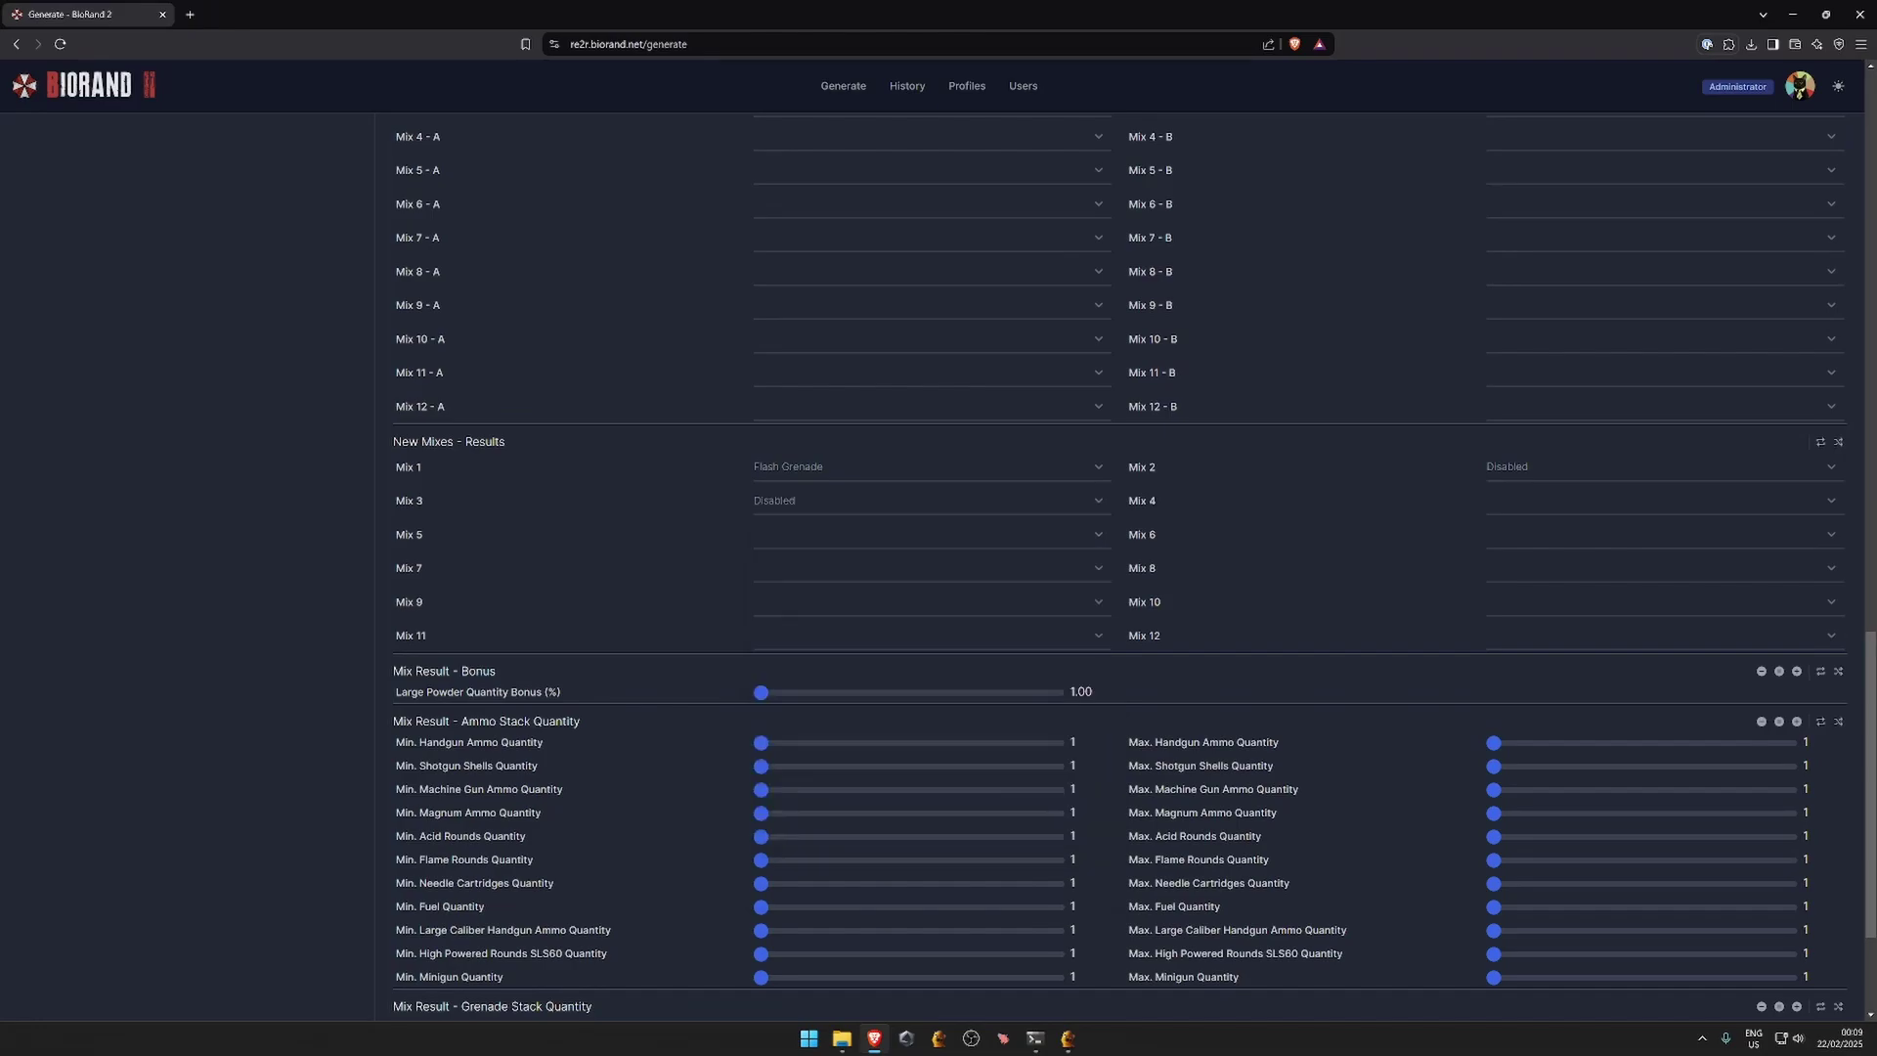
left_click(1662, 500)
left_click(1564, 537)
left_click(1662, 534)
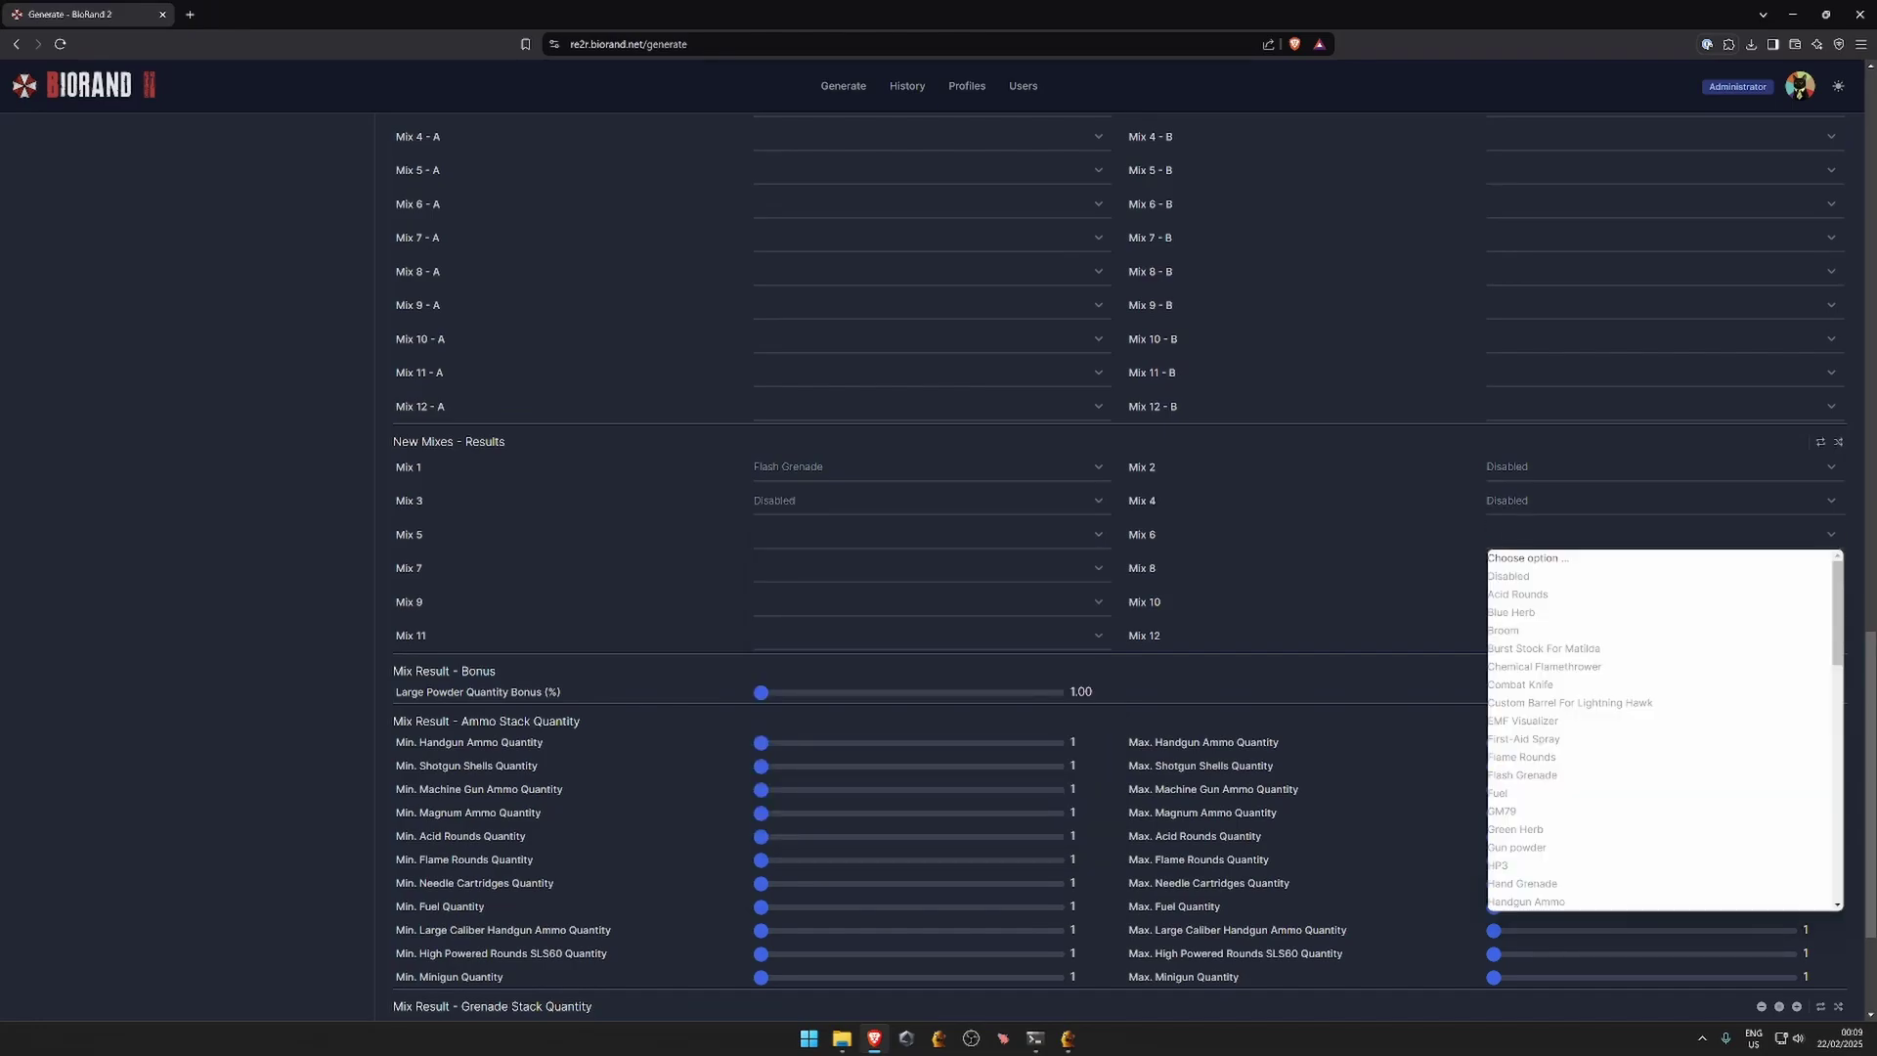
left_click(1565, 576)
left_click(929, 533)
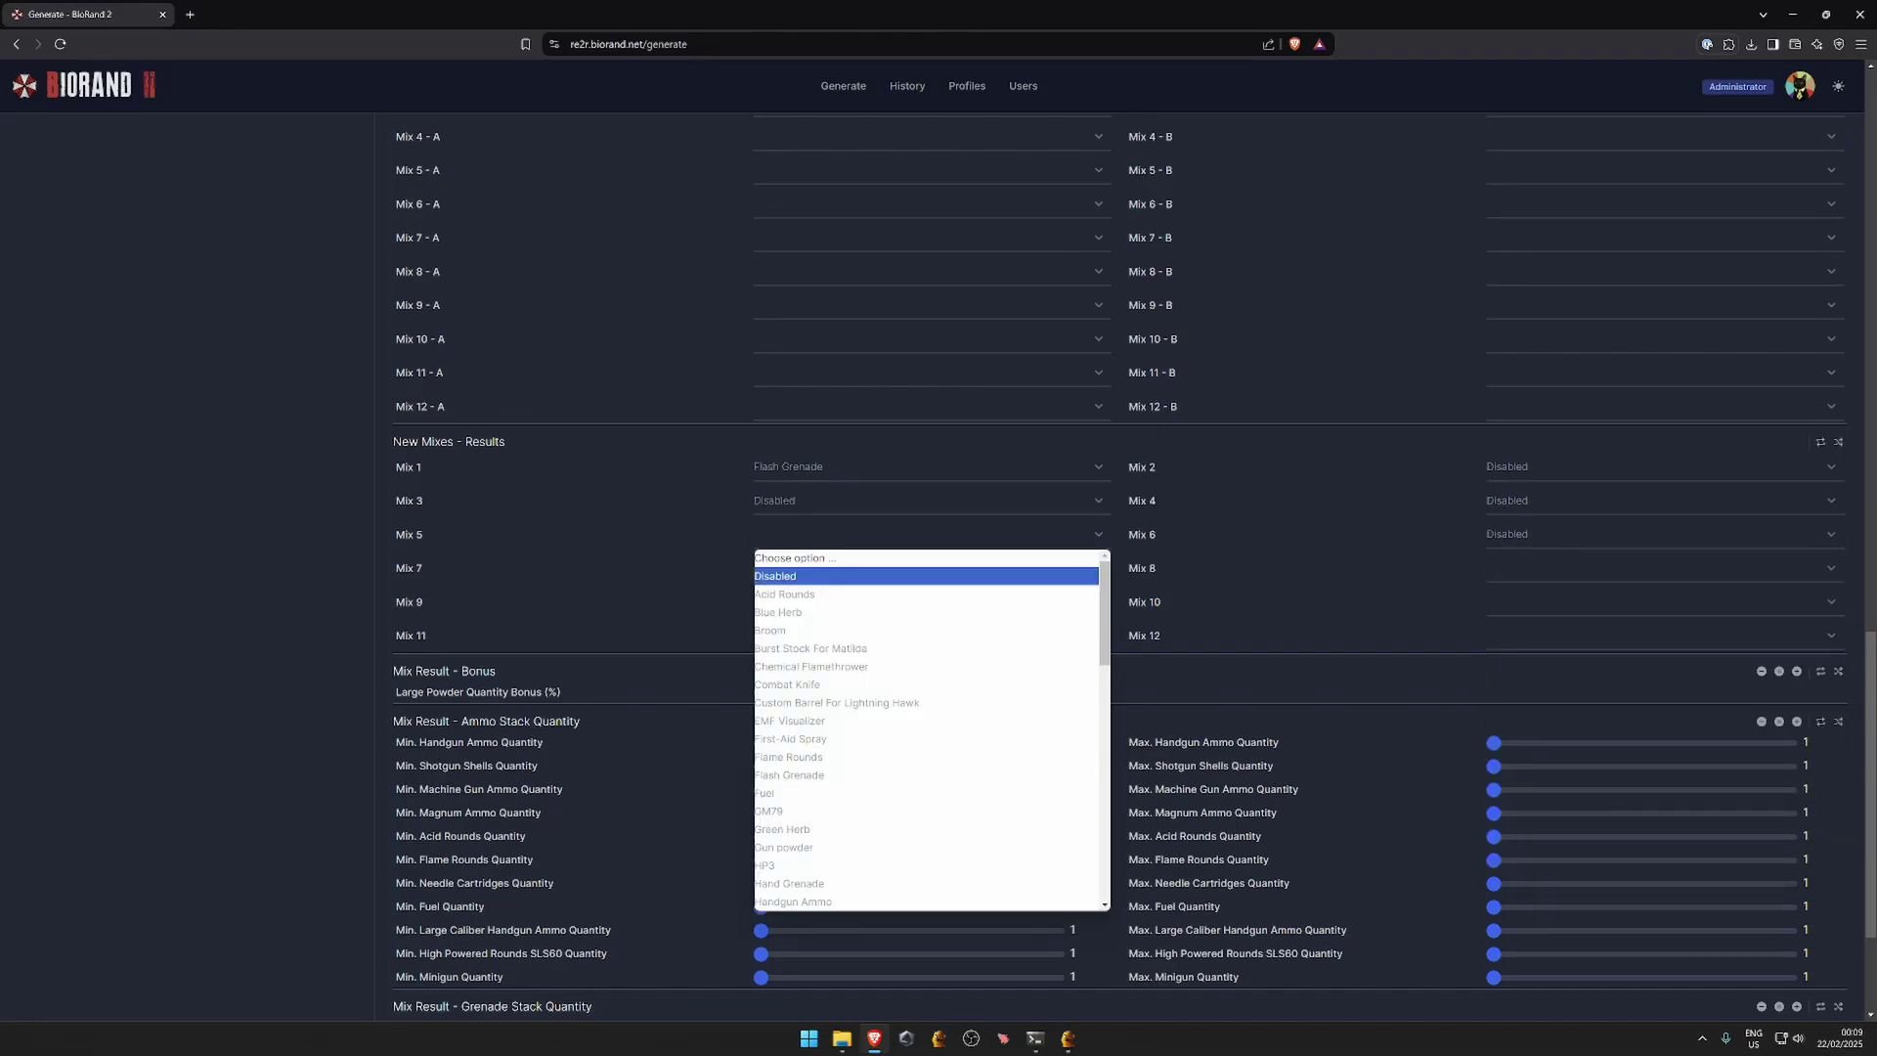
left_click(831, 570)
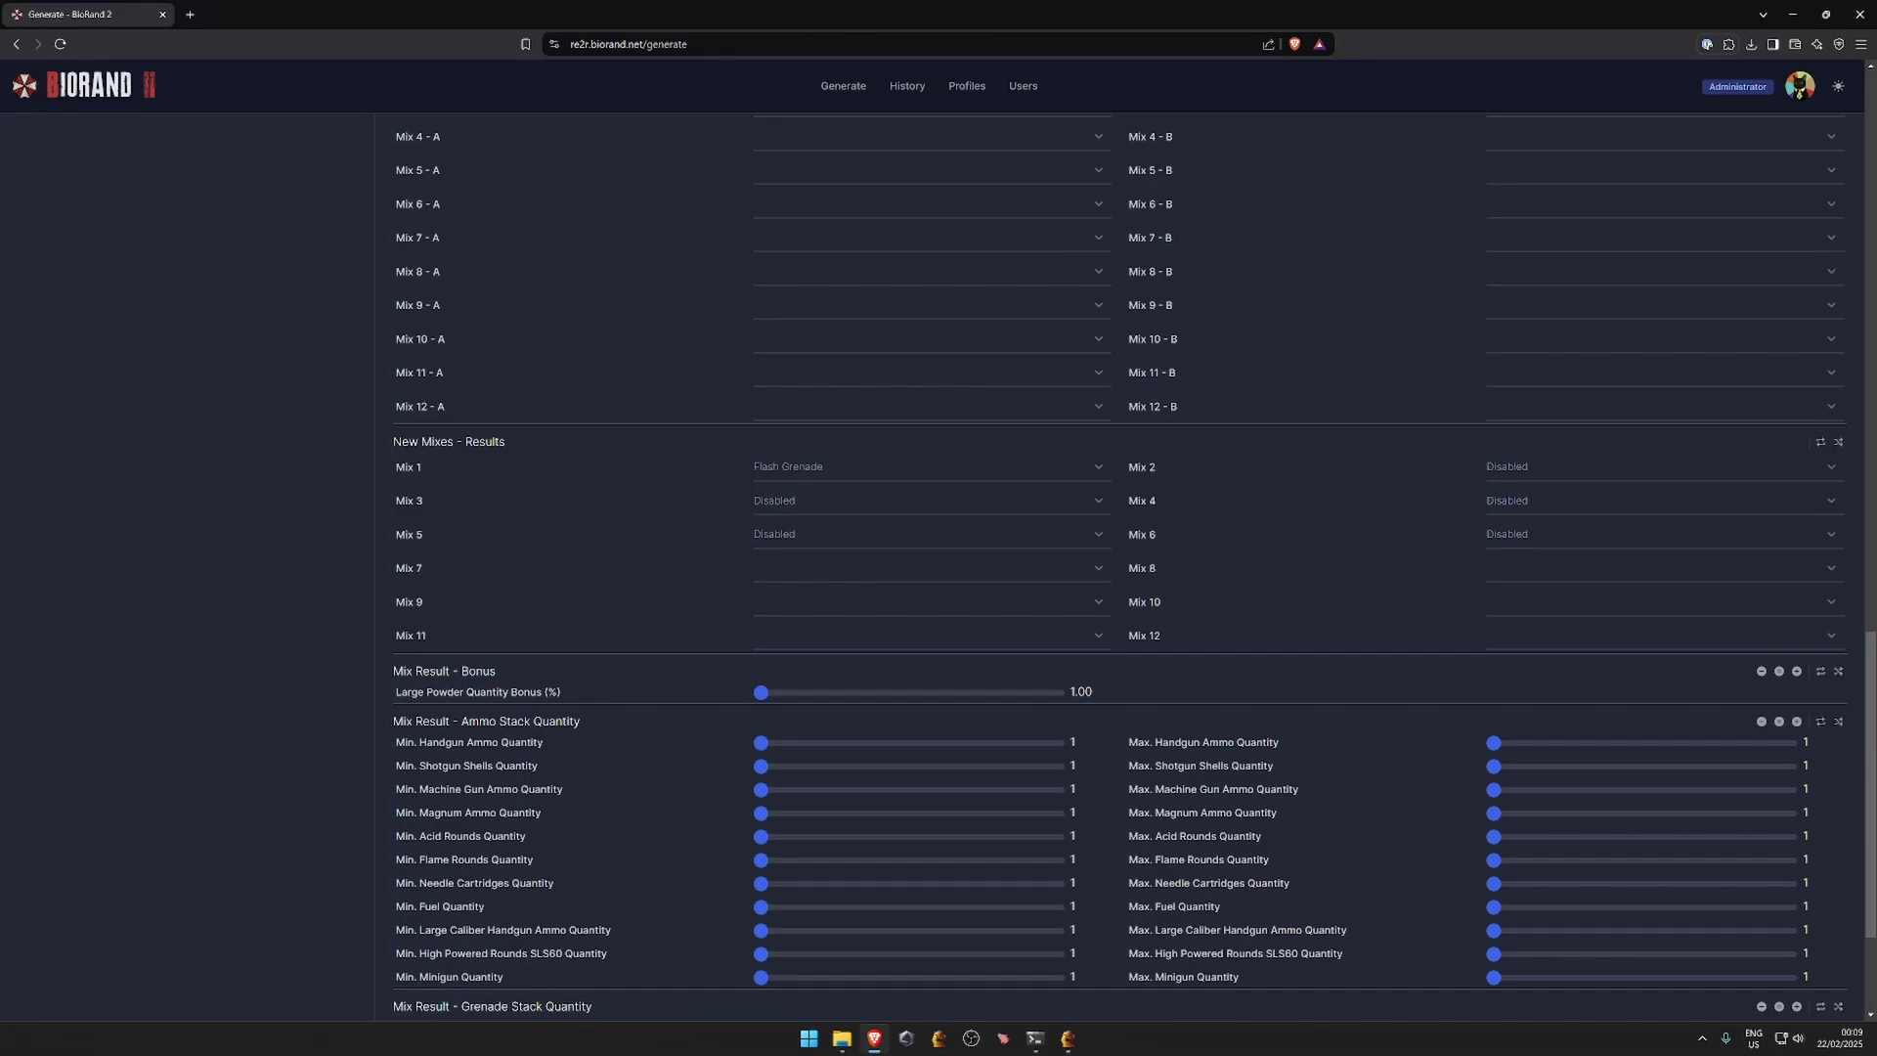
- Set the Large Powder Quantity Bonus for mix results to 1.25
scroll(1120, 567, "up", 2)
scroll(1120, 567, "up", 2)
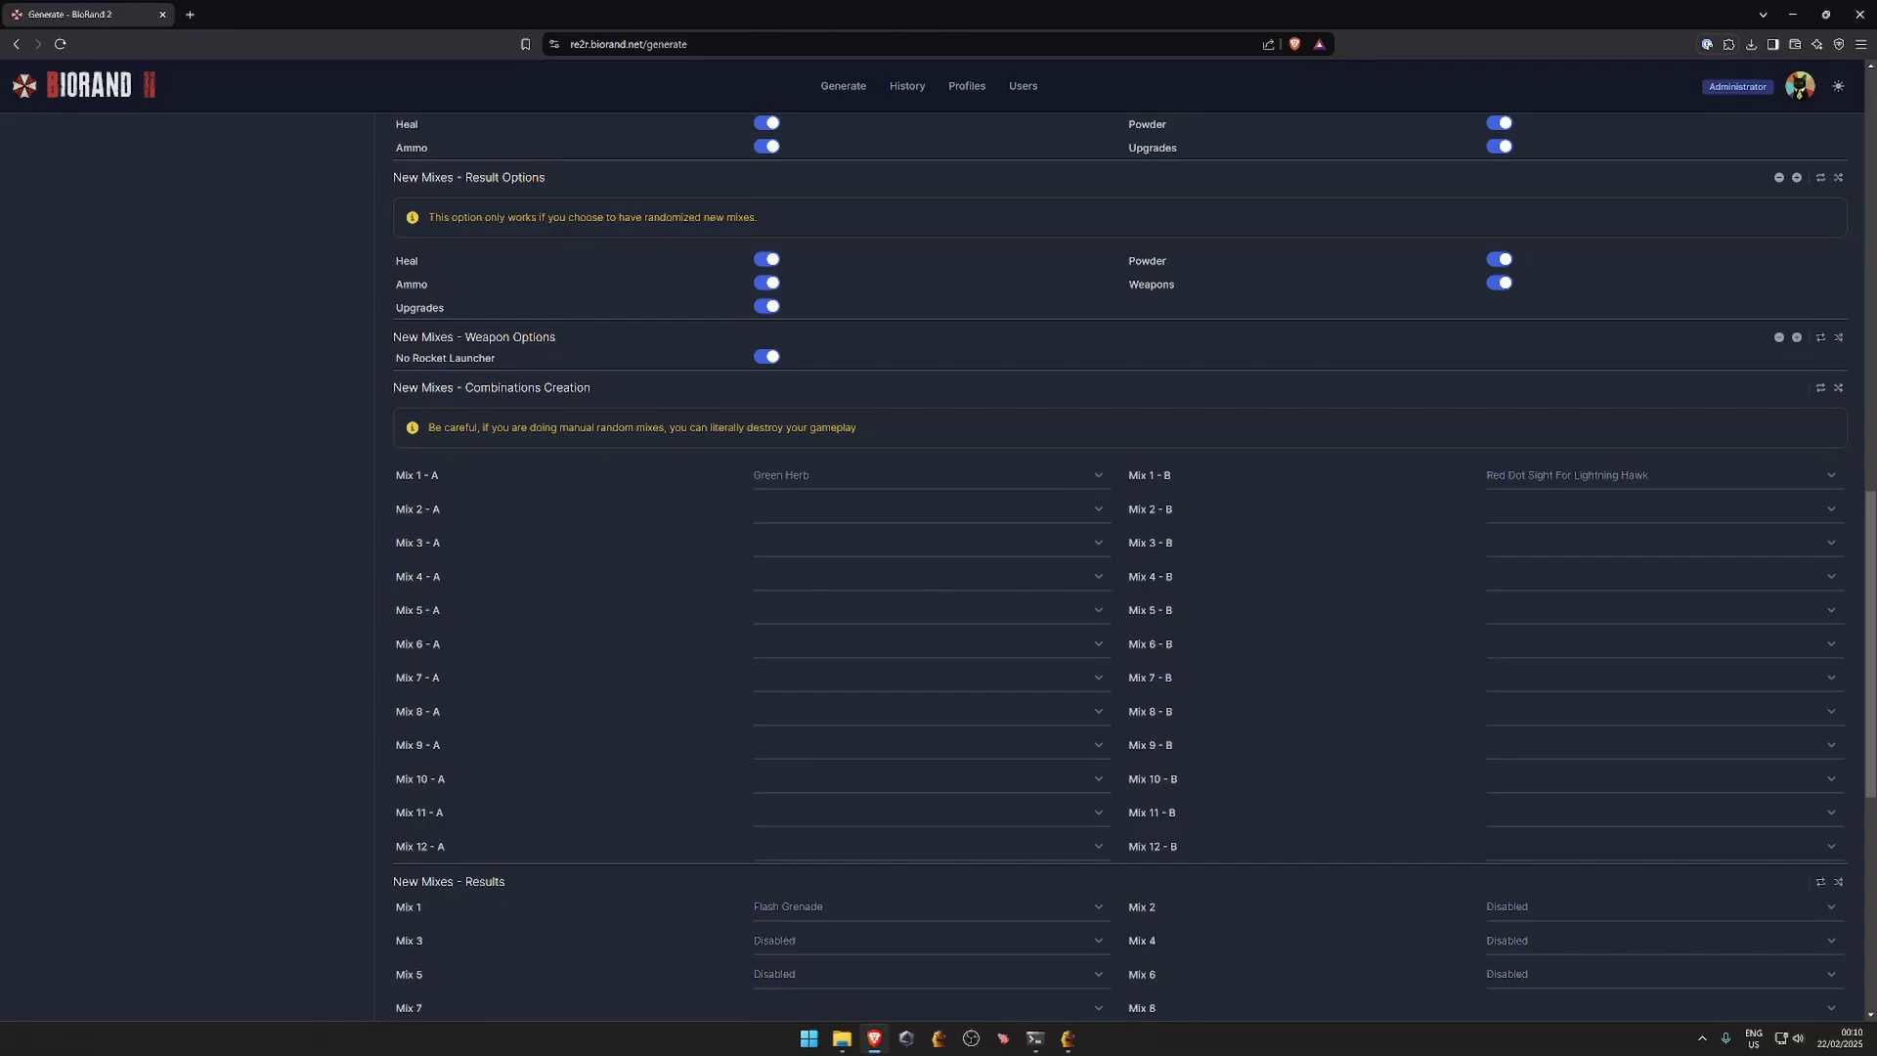
scroll(1120, 567, "down", 2)
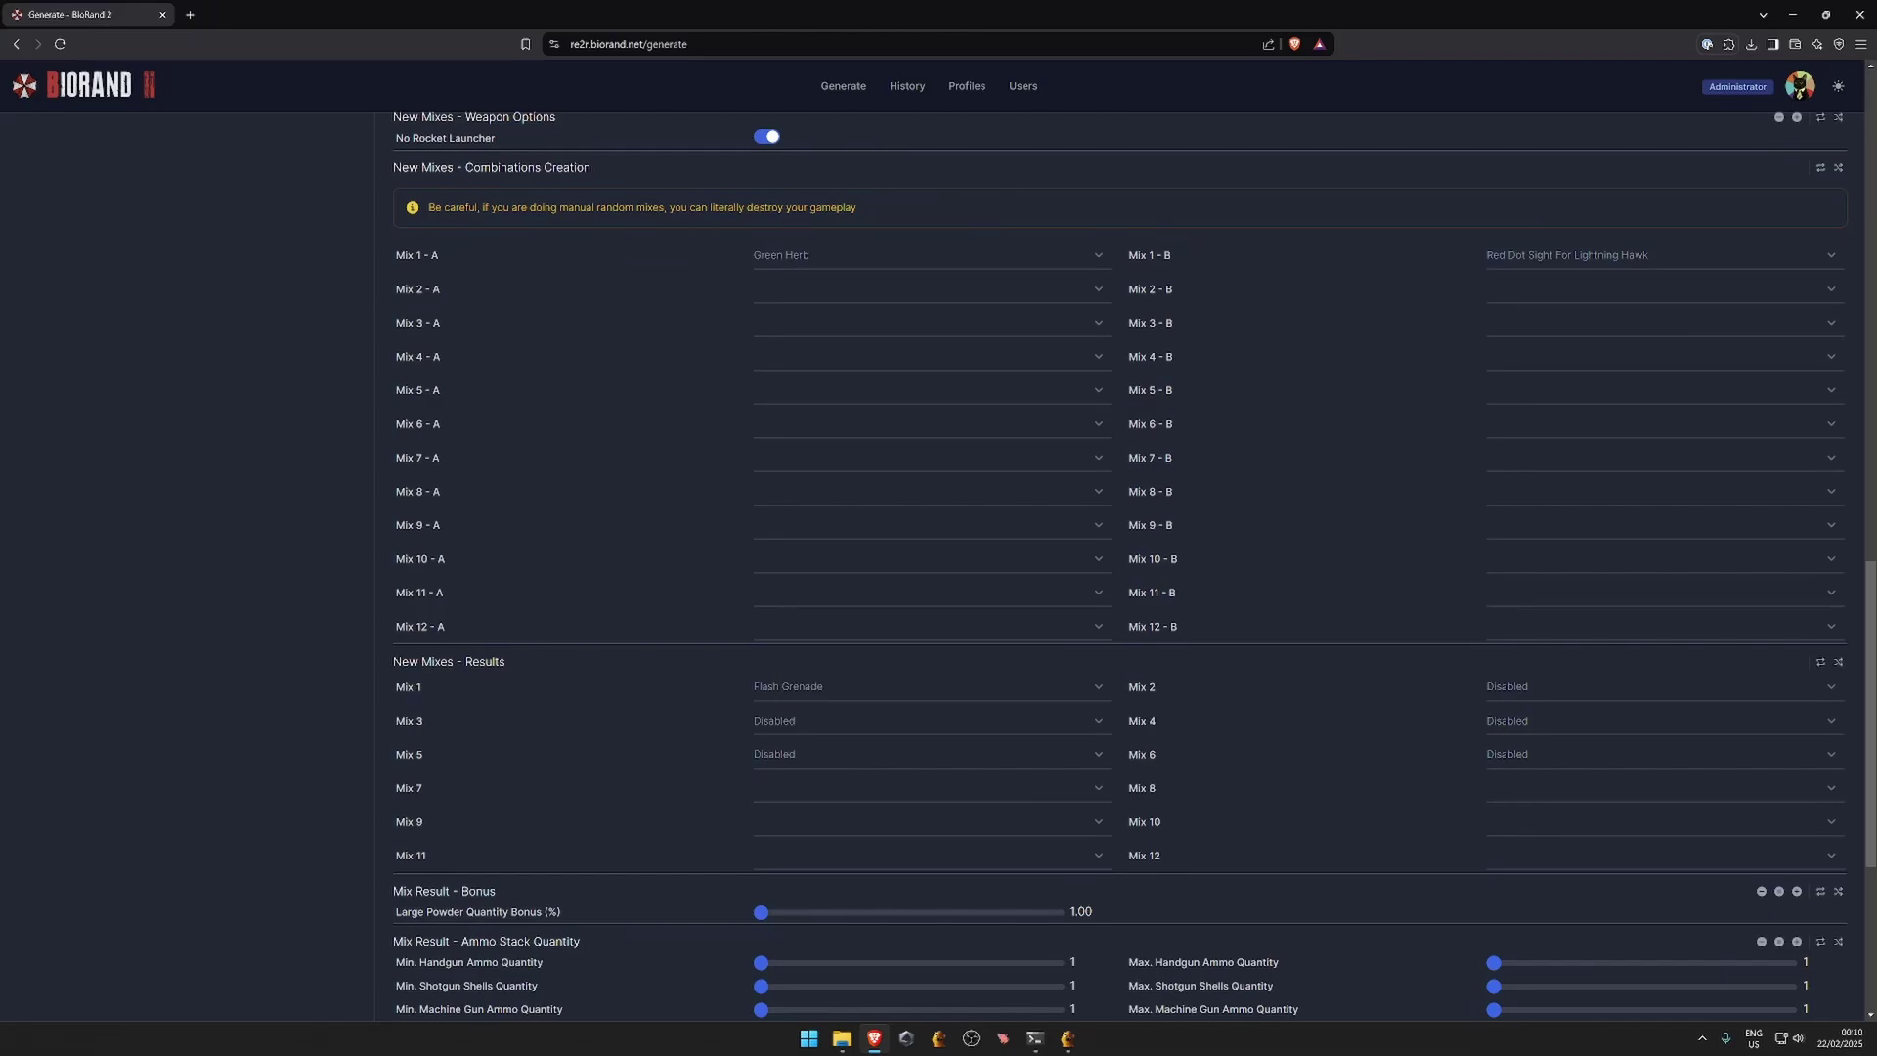
scroll(1121, 567, "down", 4)
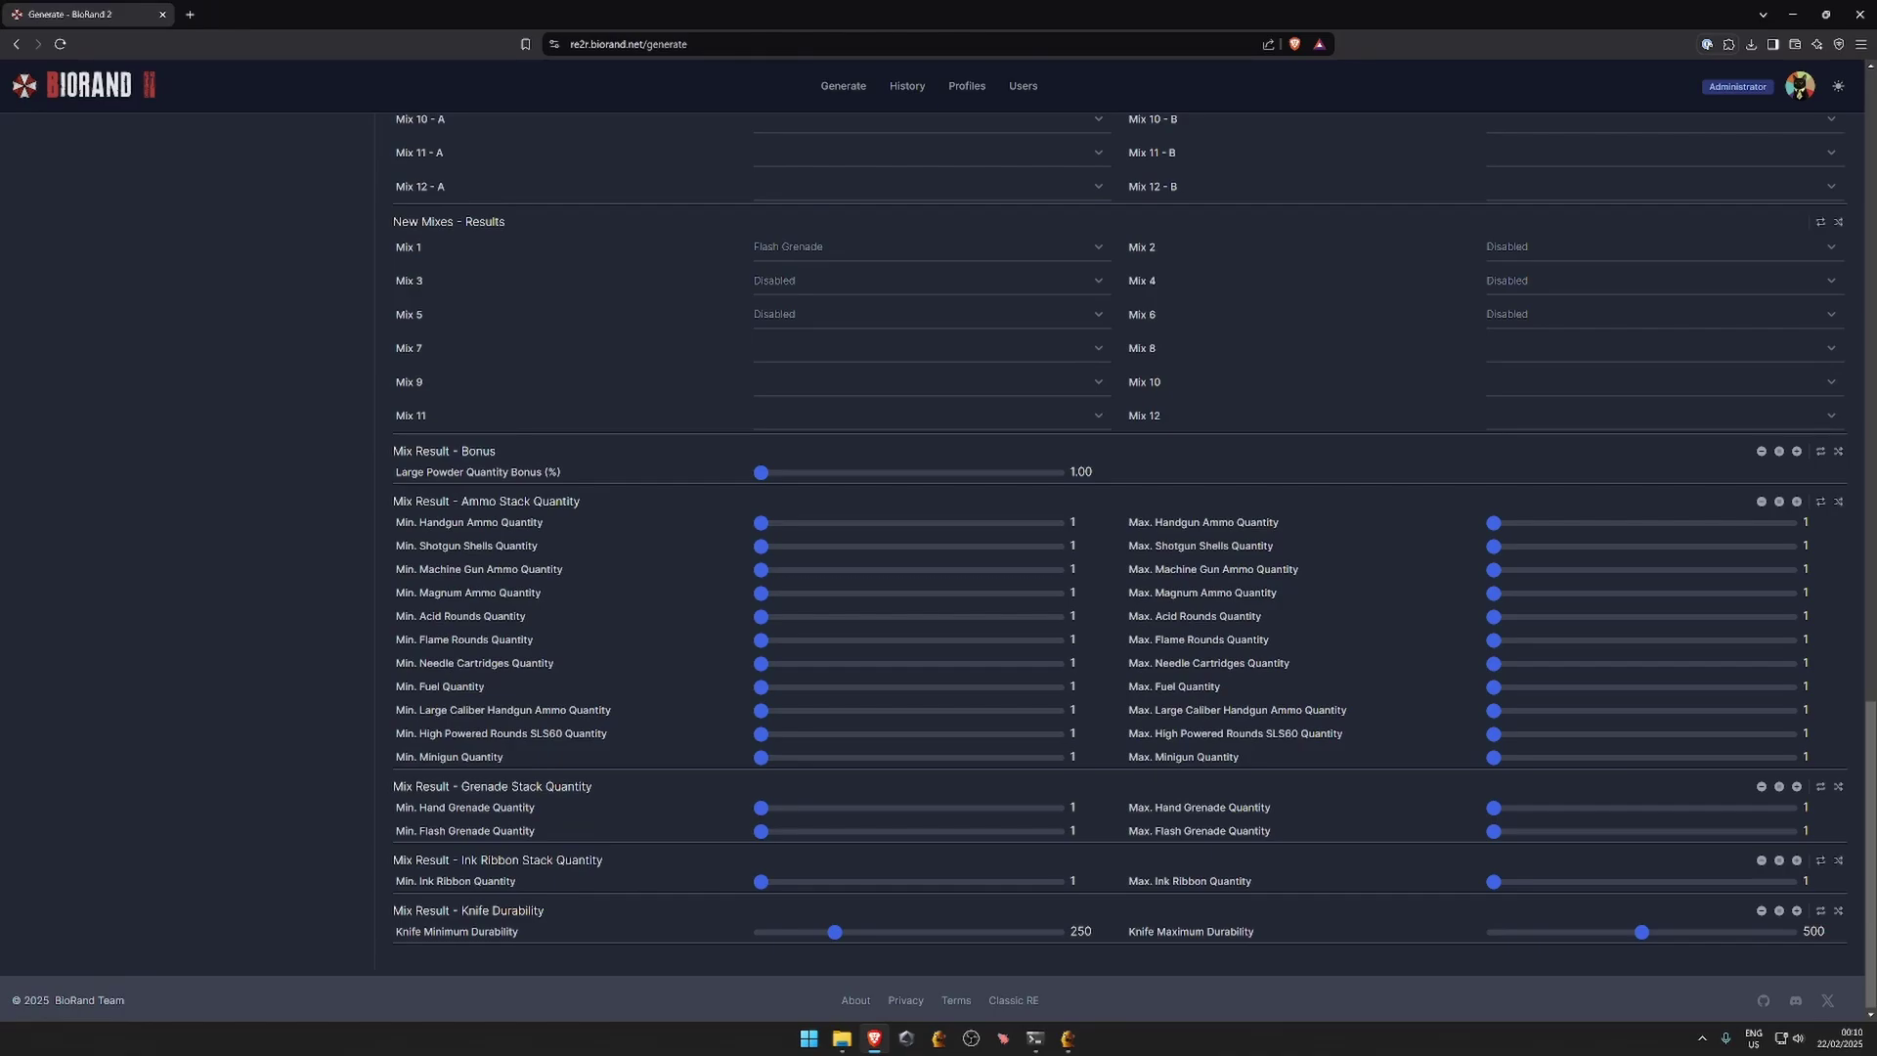
mouse_move(761, 472)
left_mouse_down()
mouse_move(1057, 473)
mouse_move(761, 472)
mouse_move(1020, 472)
mouse_move(761, 473)
mouse_move(798, 473)
left_mouse_up()
- Switch the creation of random heal, new and ammo mixes off and back on
scroll(1119, 567, "up", 10)
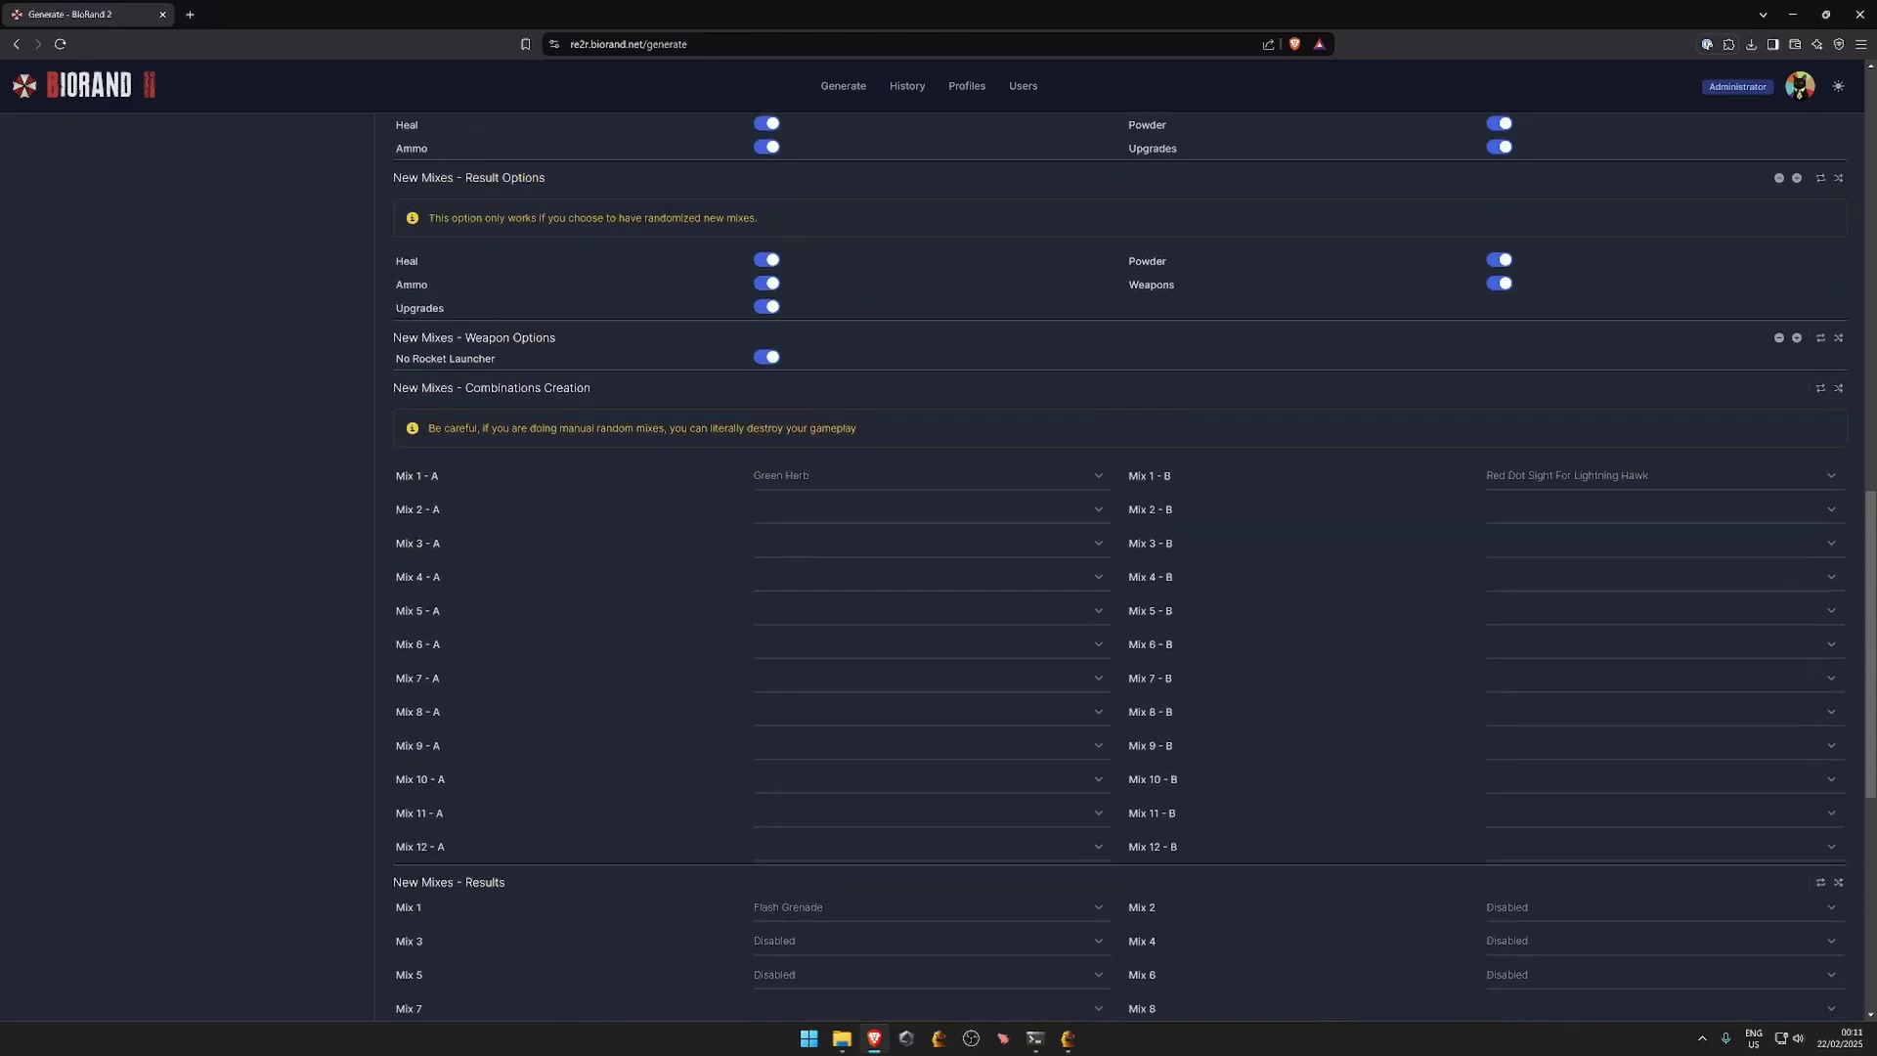
scroll(1119, 567, "up", 12)
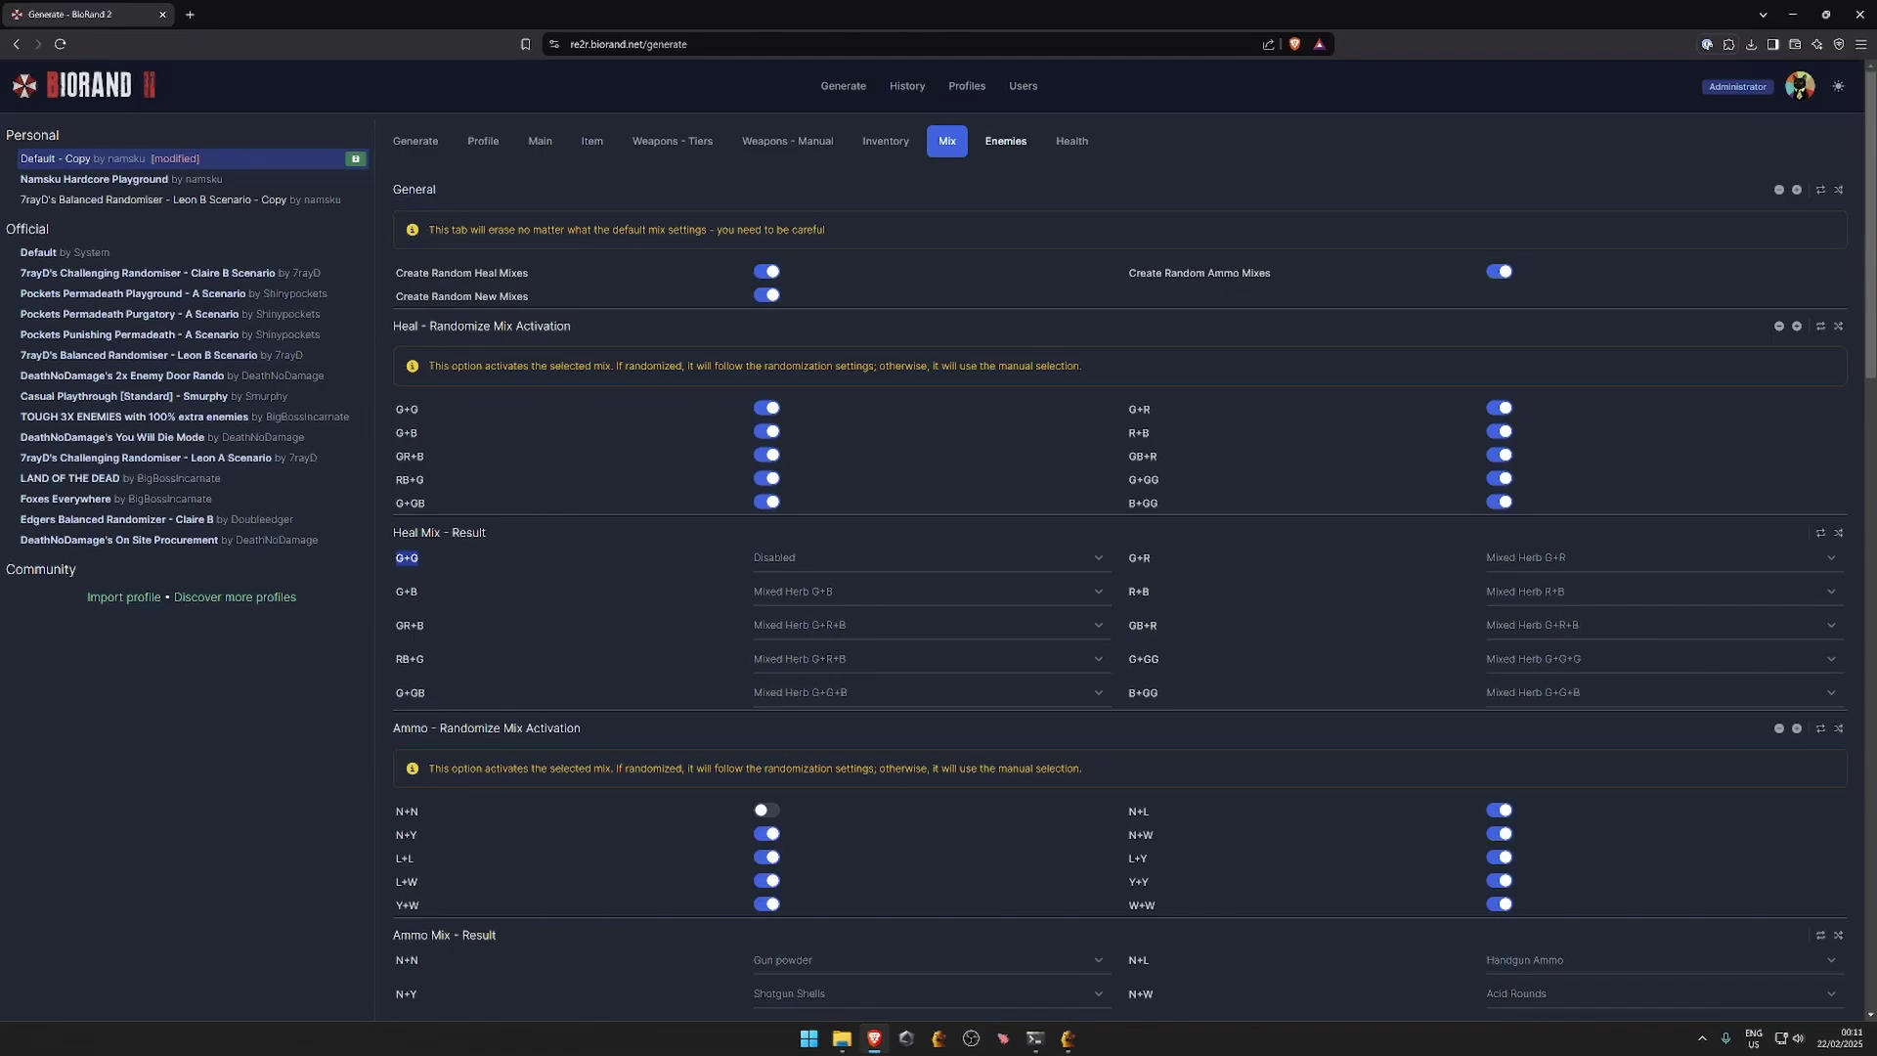
left_click(766, 271)
left_click(767, 295)
left_click(1499, 271)
left_click(766, 271)
left_click(767, 294)
left_click(1499, 271)
- Set the mix result minimum quantities to 6 for Handgun Ammo and 3 for Shotgun Shells
scroll(1121, 567, "down", 10)
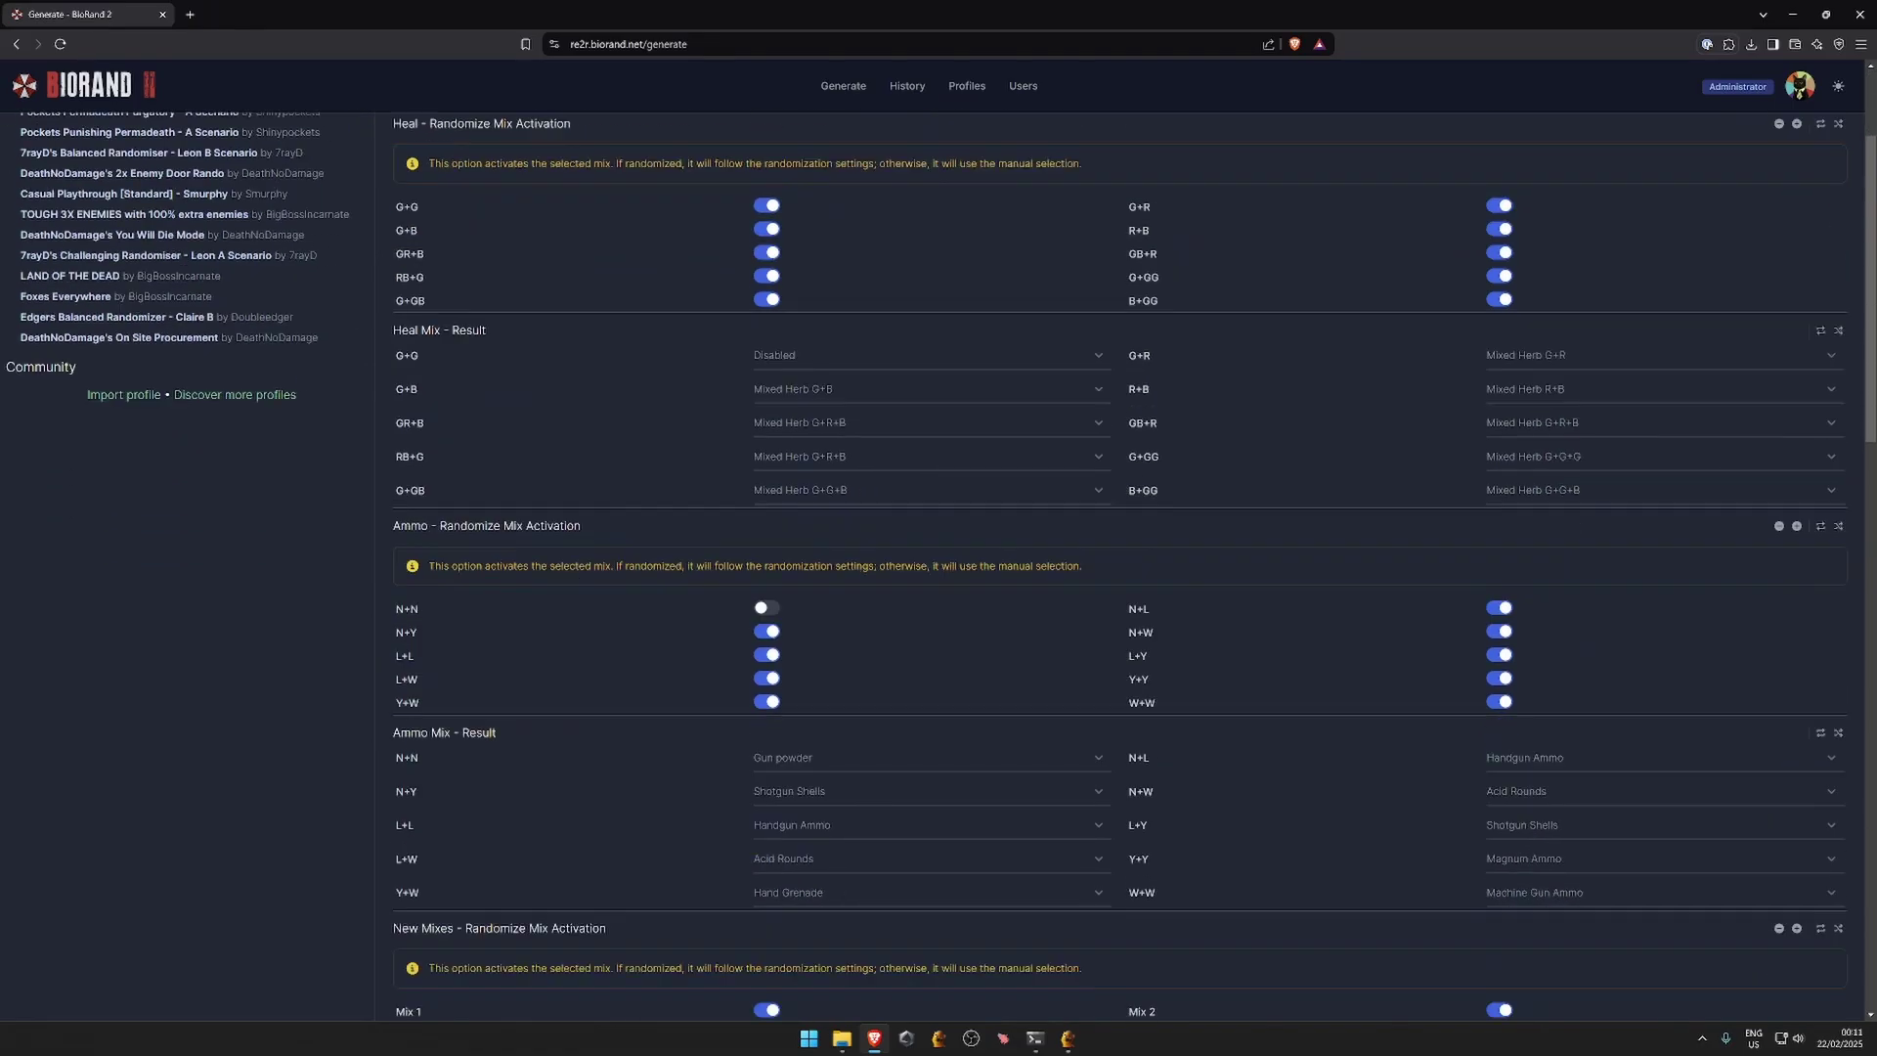
scroll(1121, 567, "down", 10)
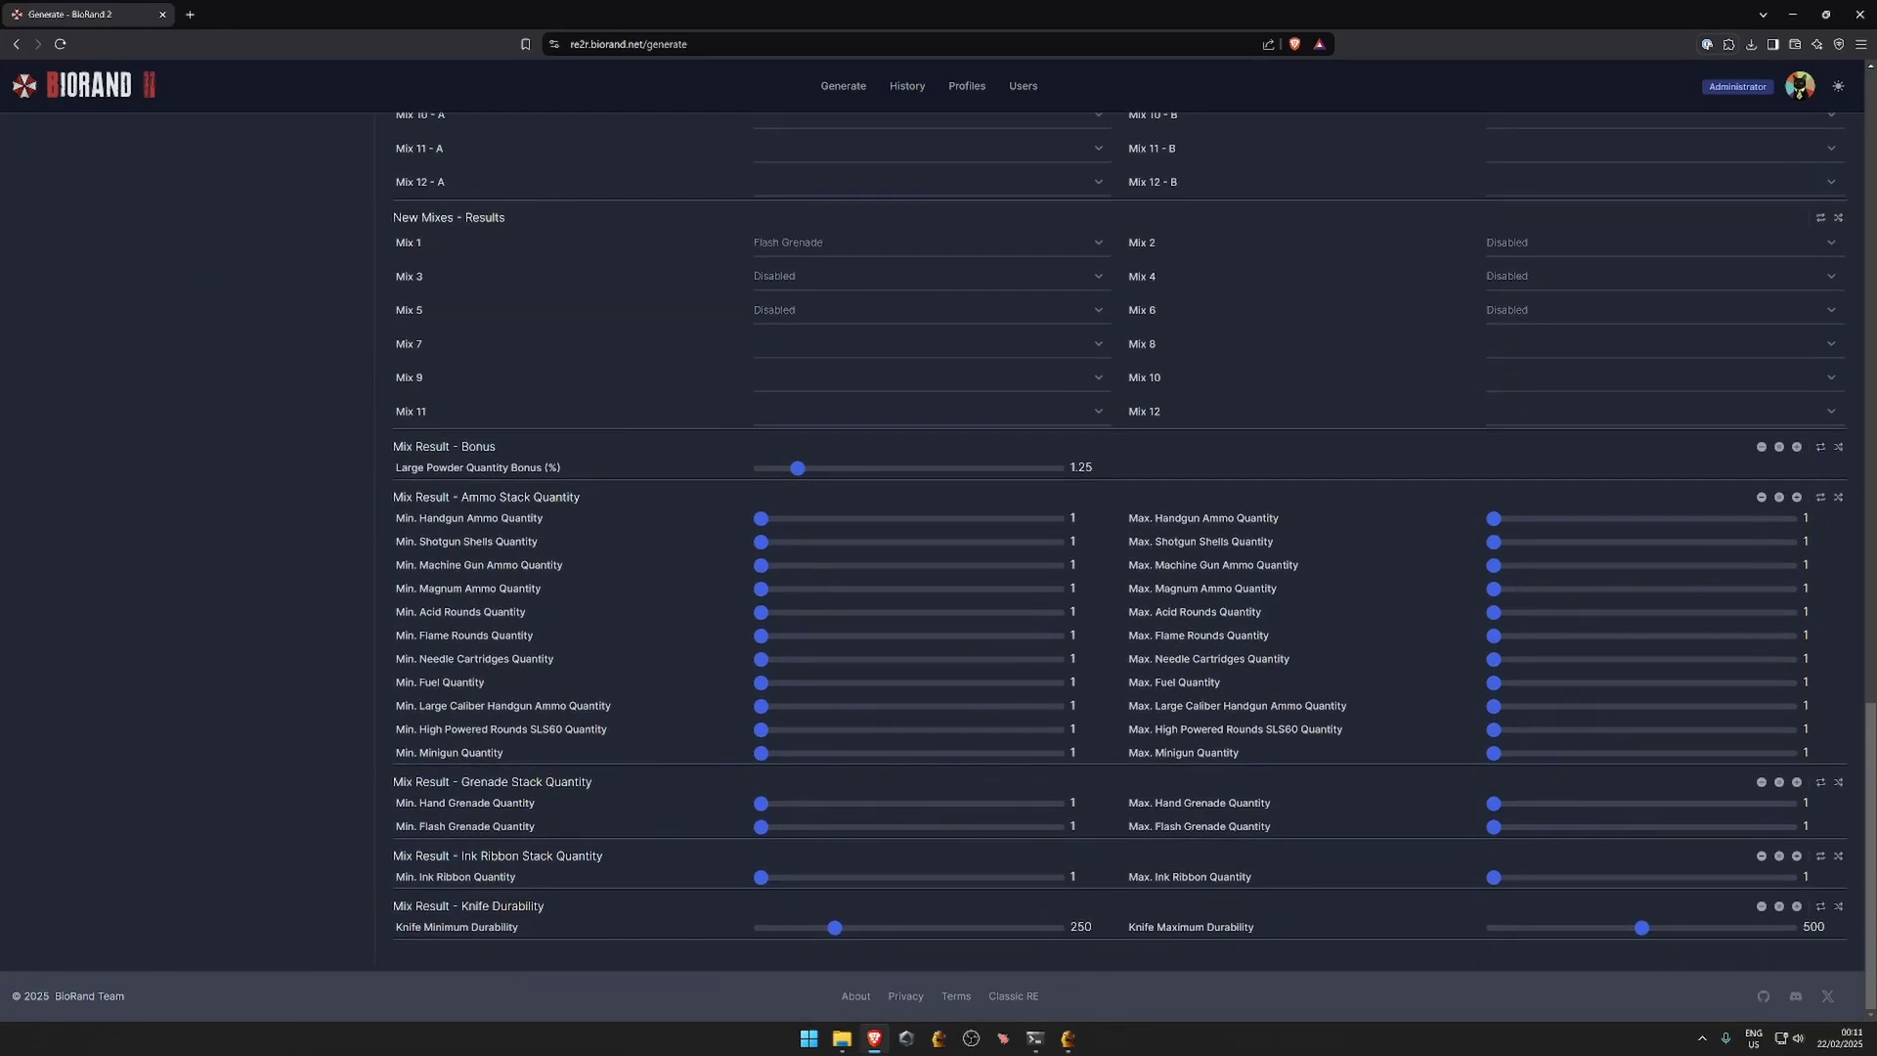
left_click_drag(760, 518, 792, 542)
- Review the mix configuration, from the heal and ammo mixes to the new mix results and stack quantities
scroll(1125, 560, "up", 10)
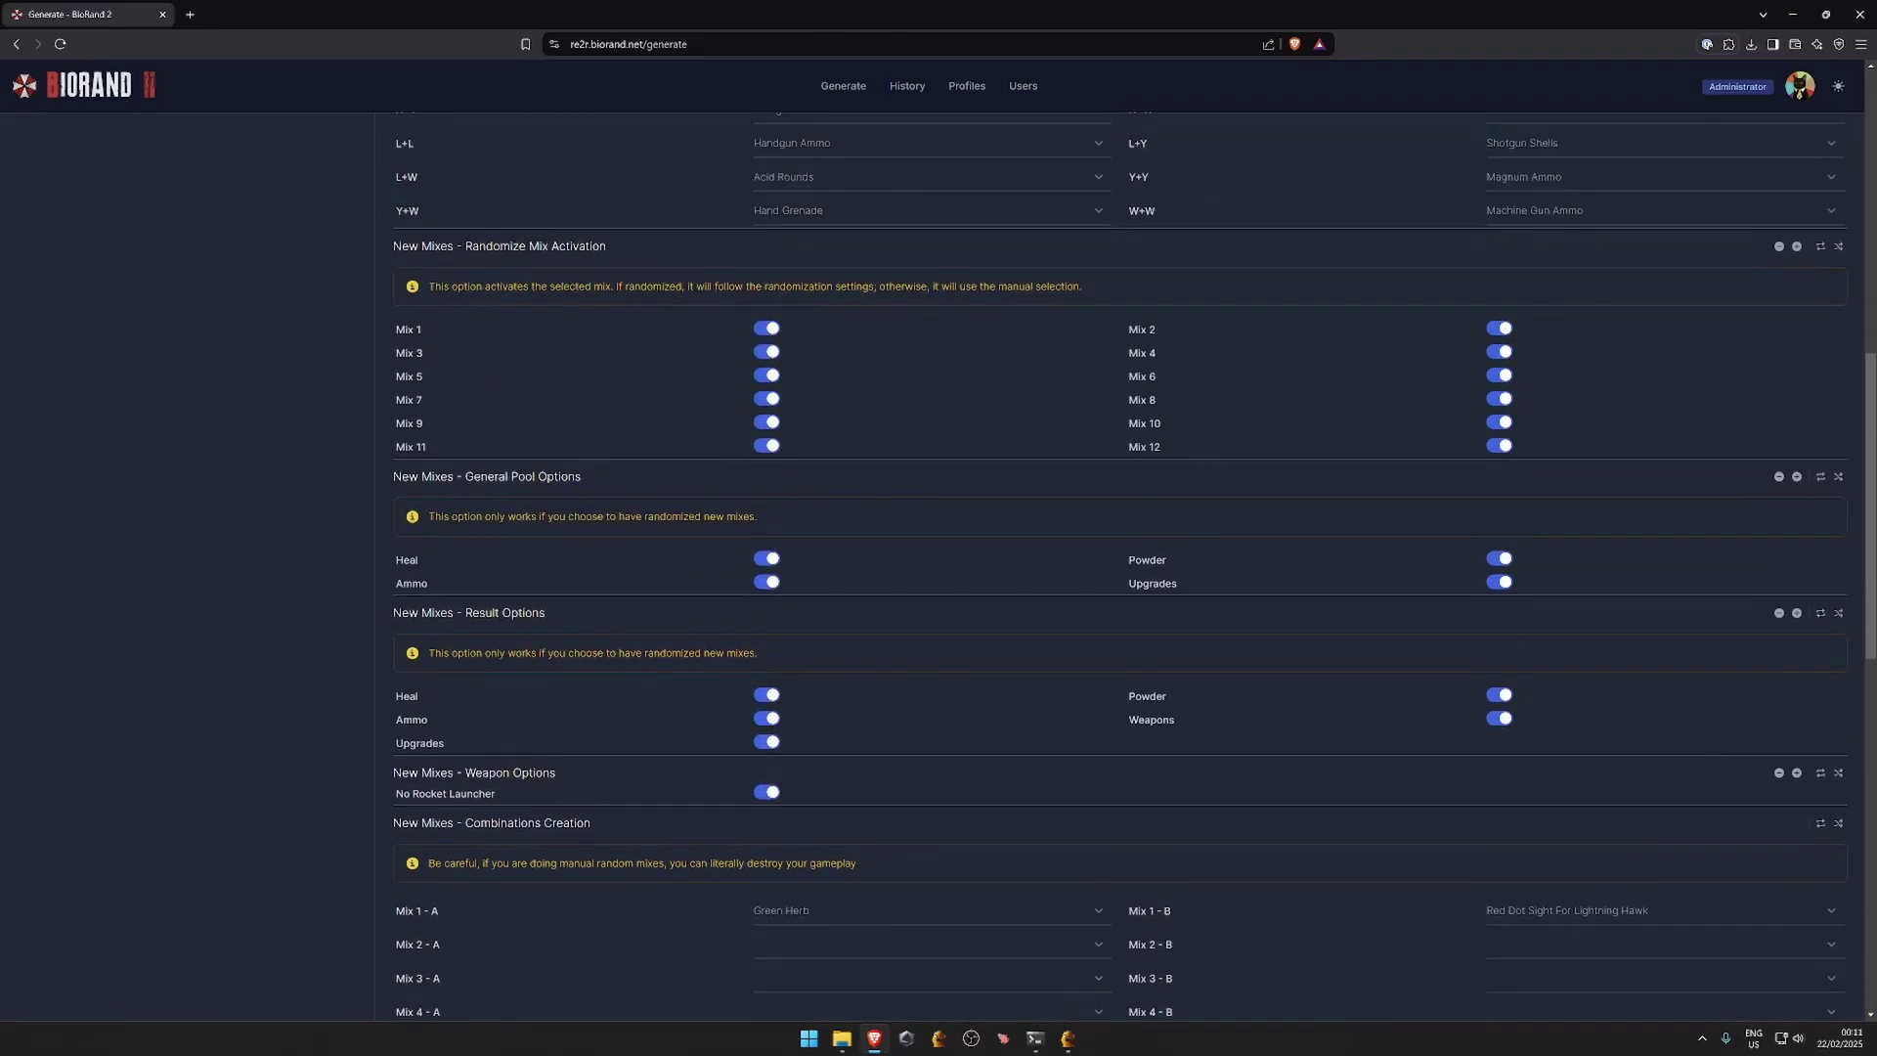
scroll(1124, 560, "up", 6)
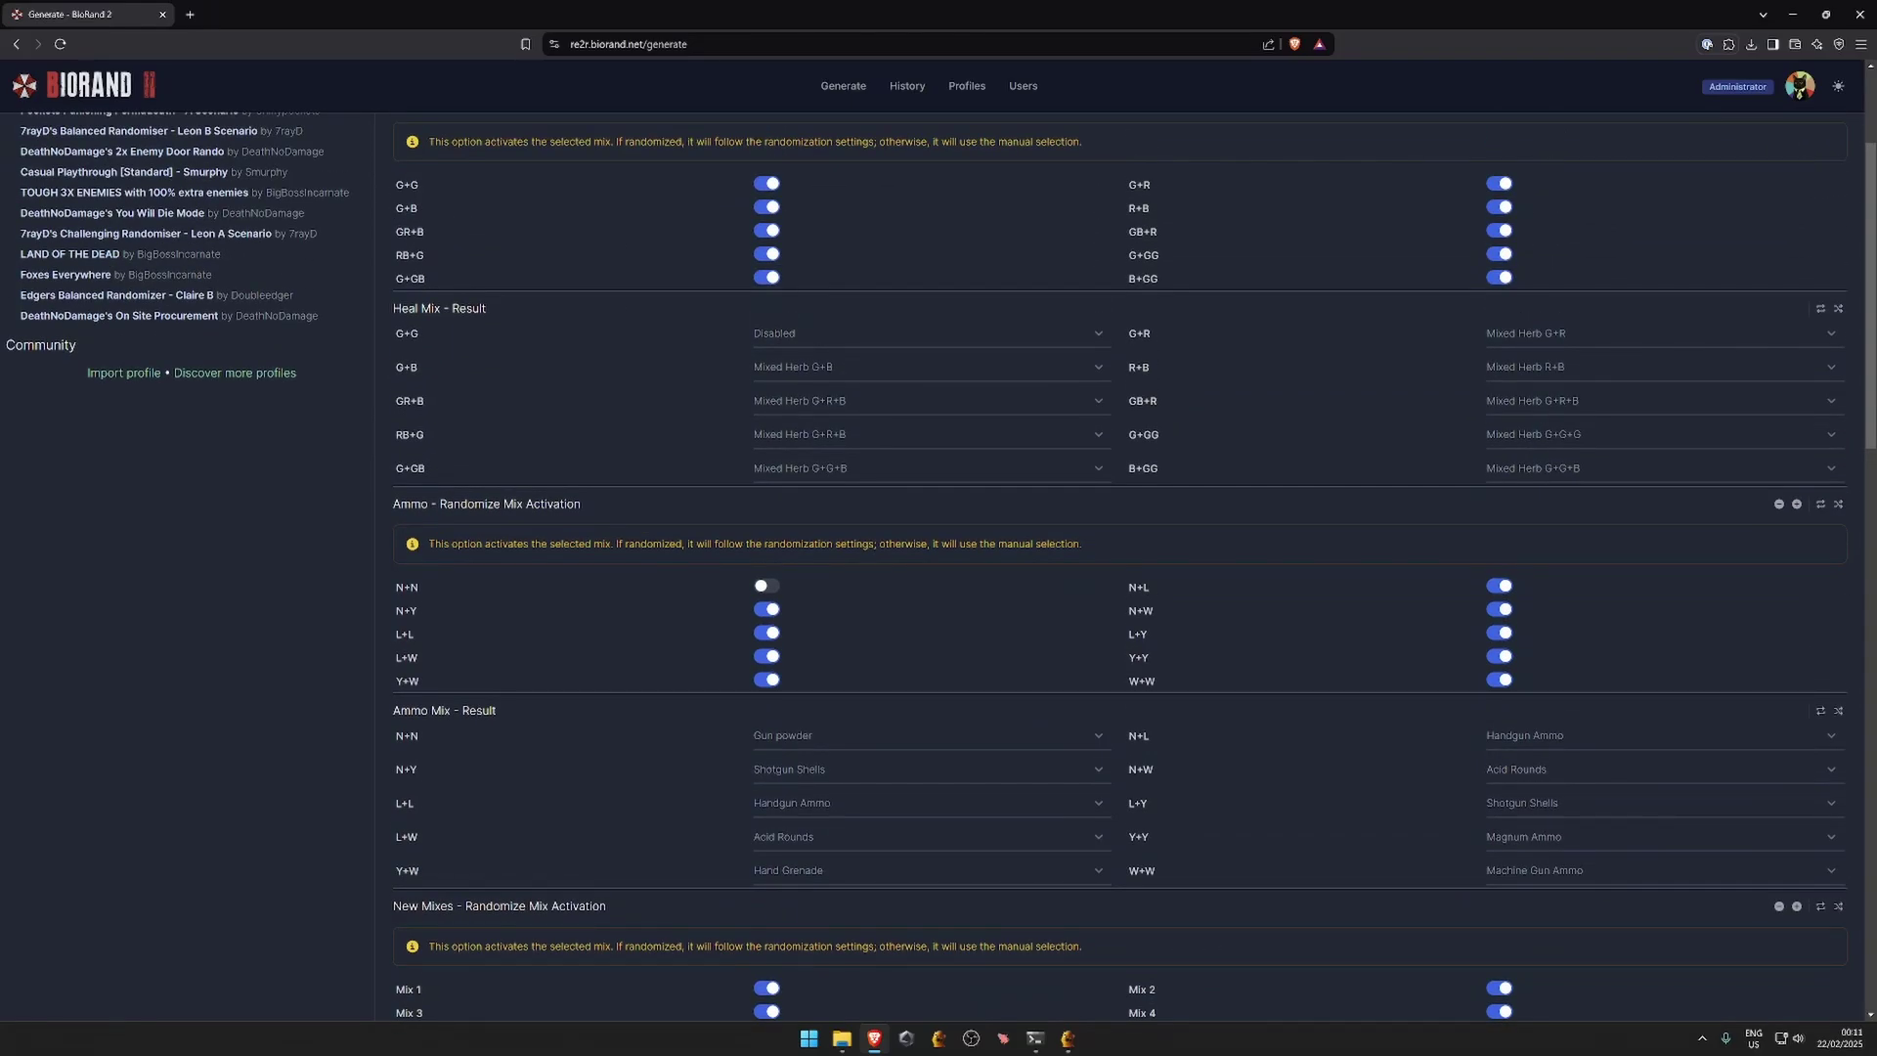
scroll(1124, 560, "down", 16)
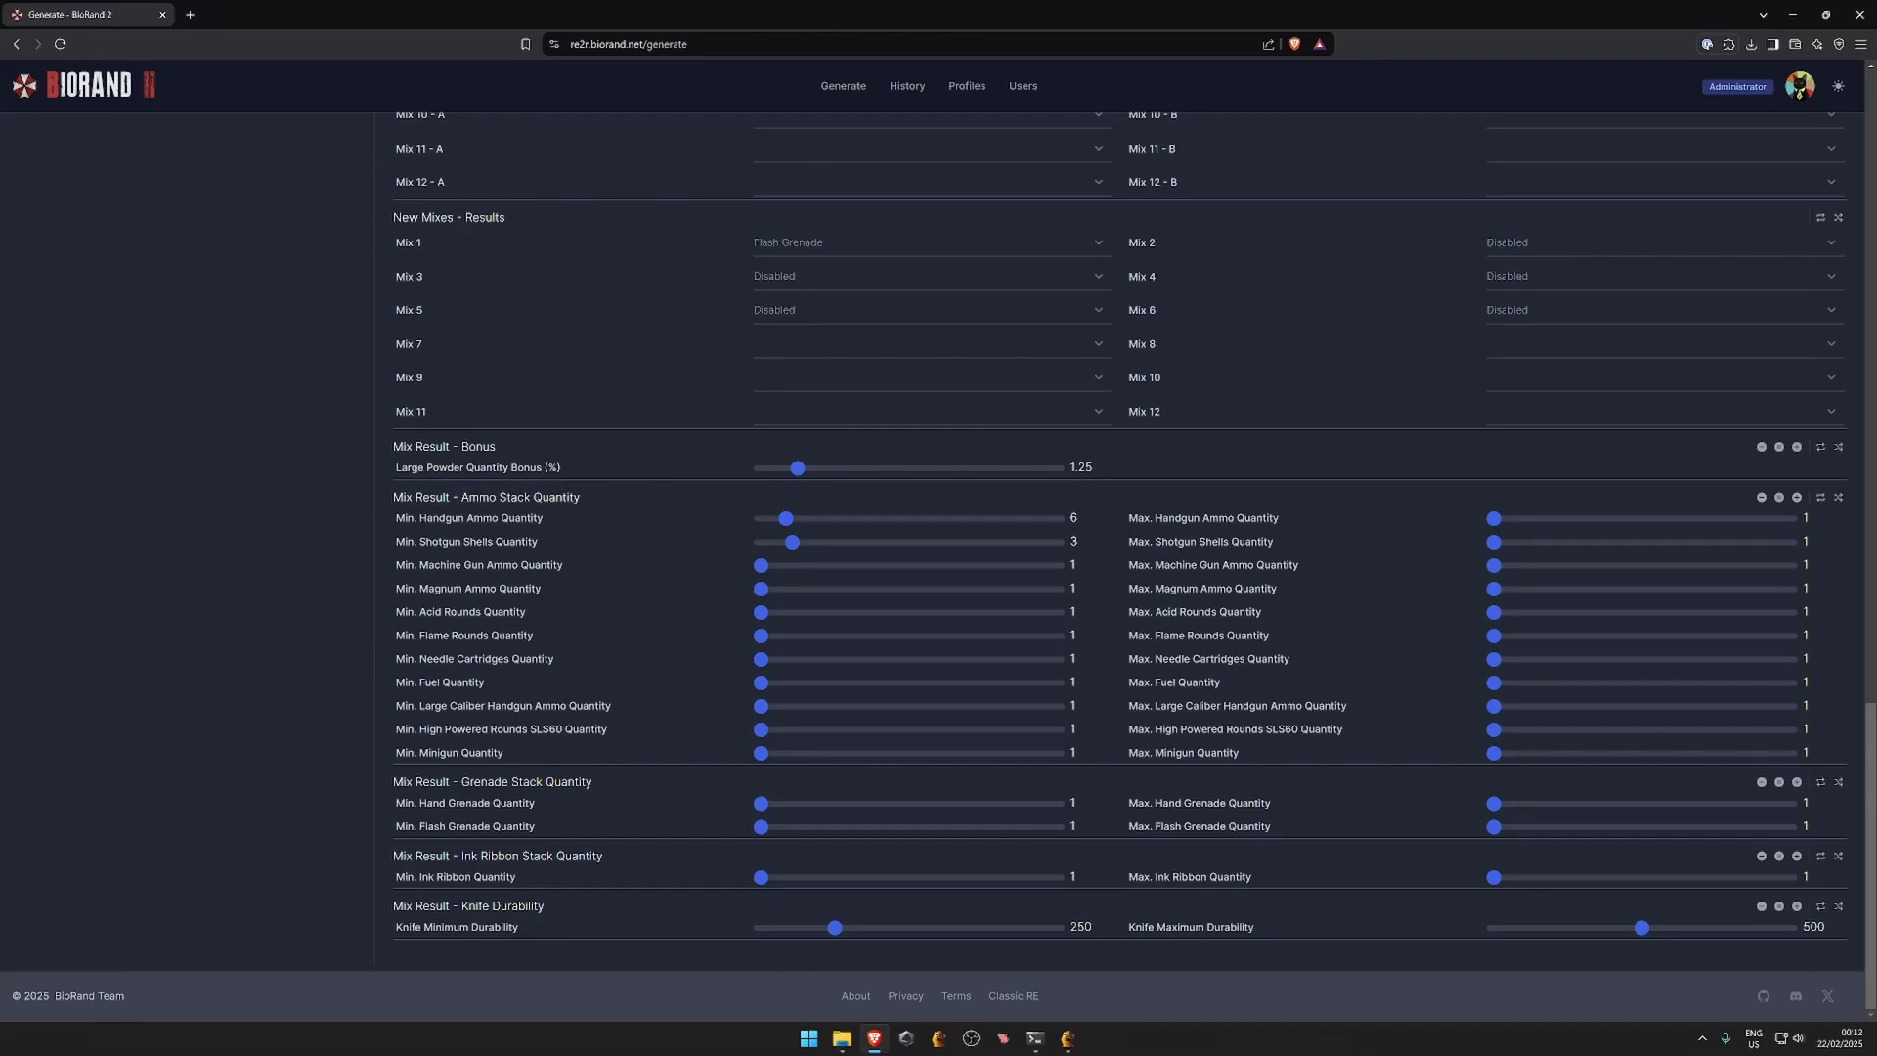
mouse_move(245, 116)
left_mouse_down()
mouse_move(1203, 797)
mouse_move(685, 861)
left_mouse_up()
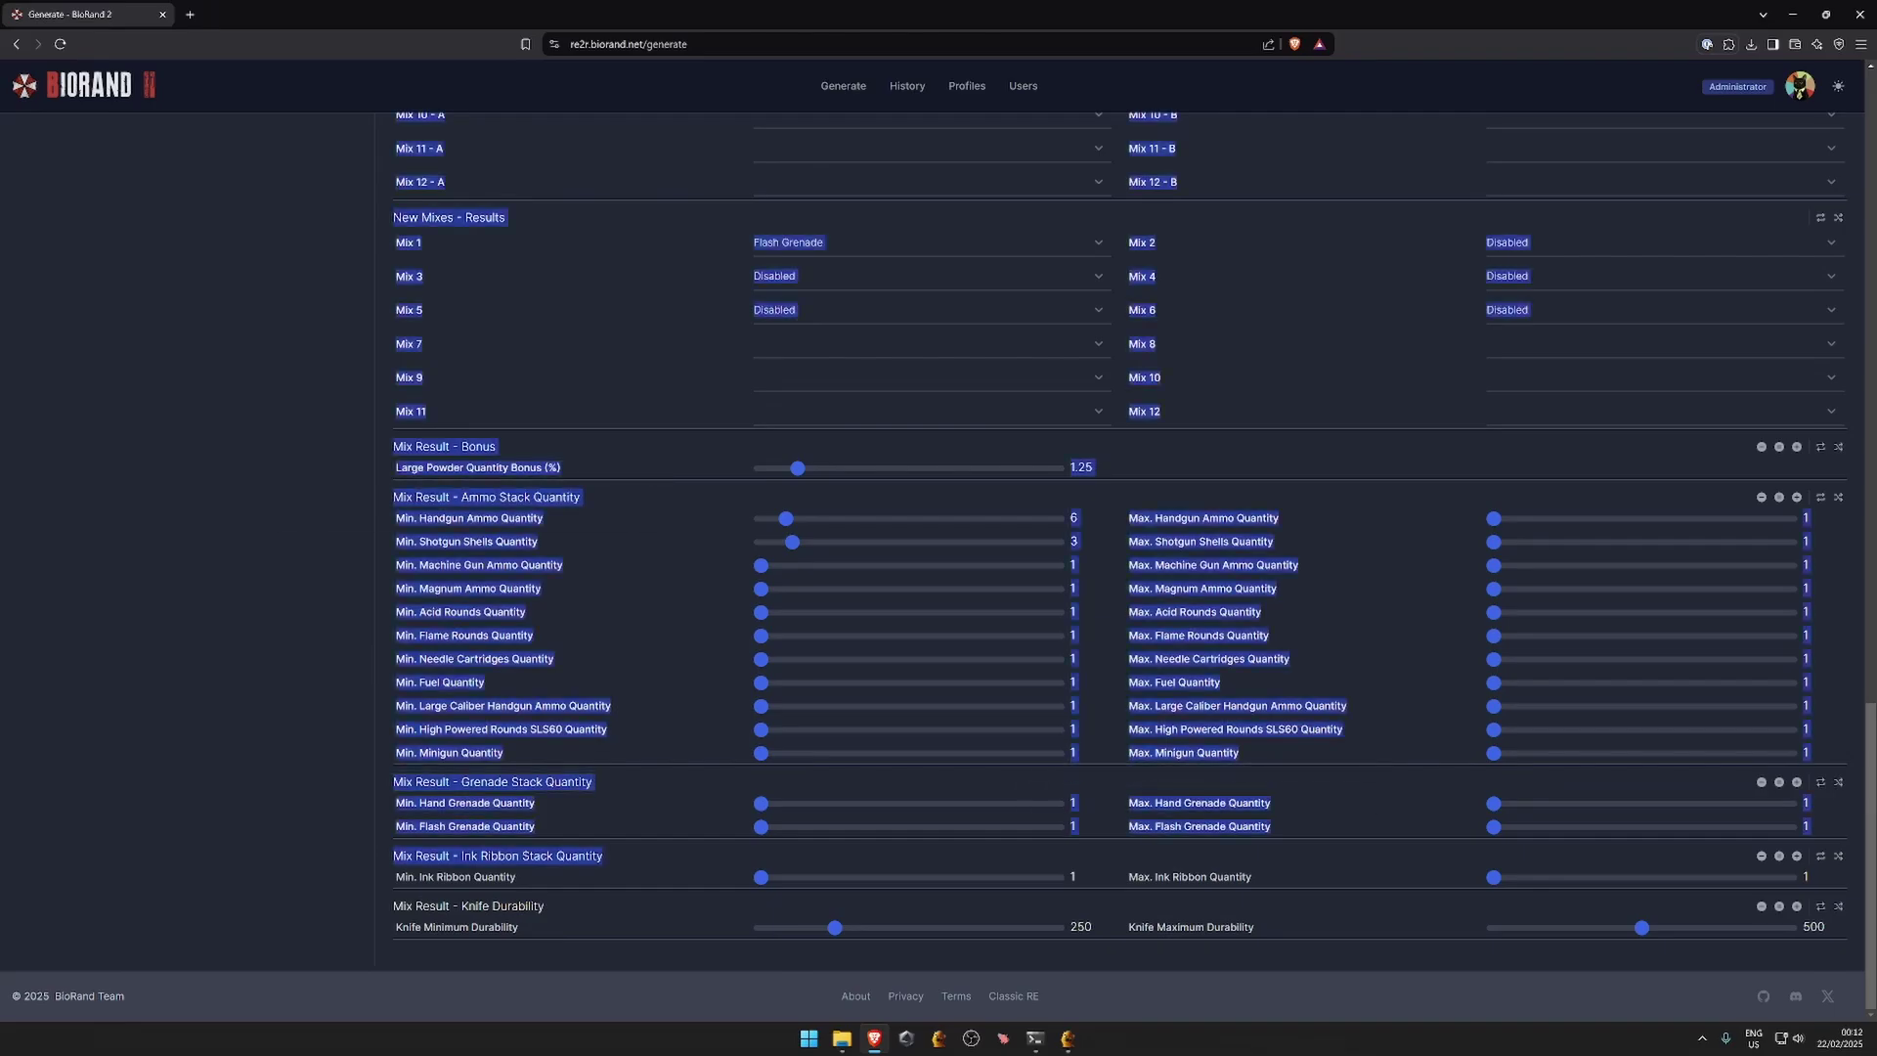
left_click(684, 860)
scroll(1124, 567, "up", 13)
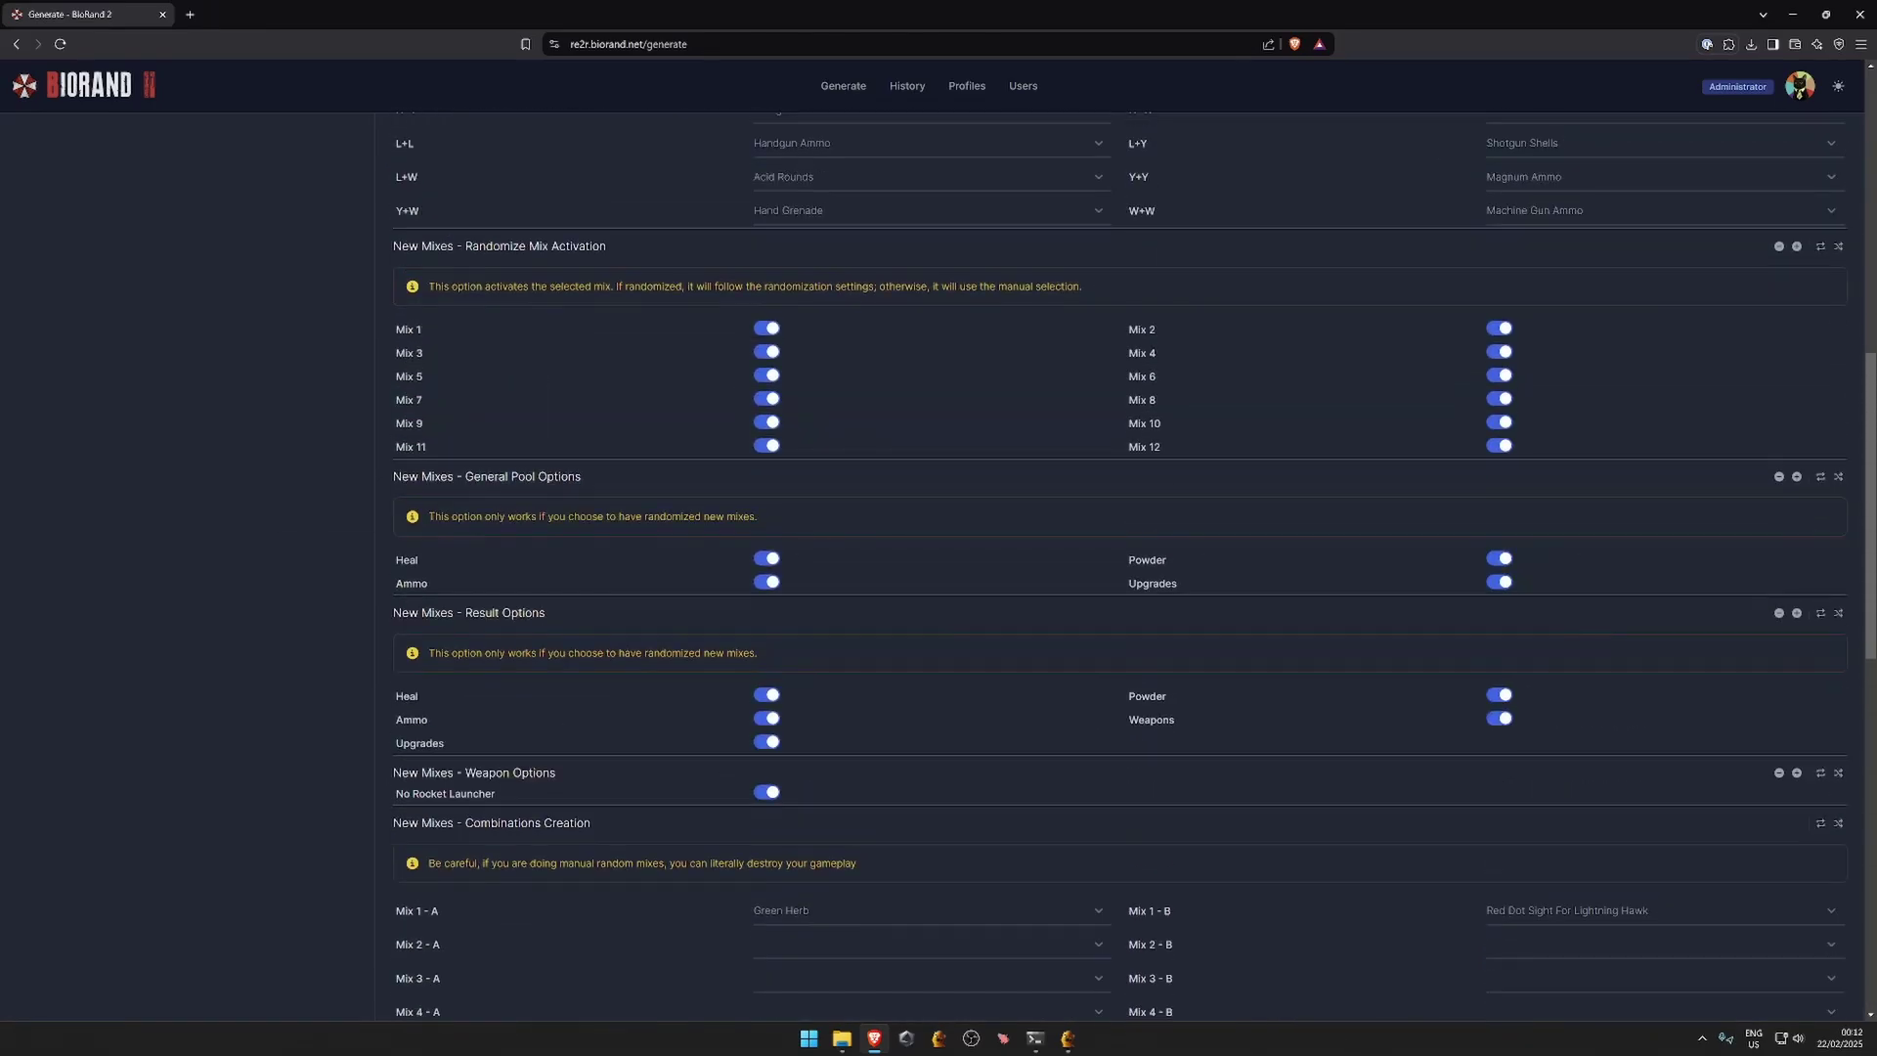
scroll(1125, 568, "up", 3)
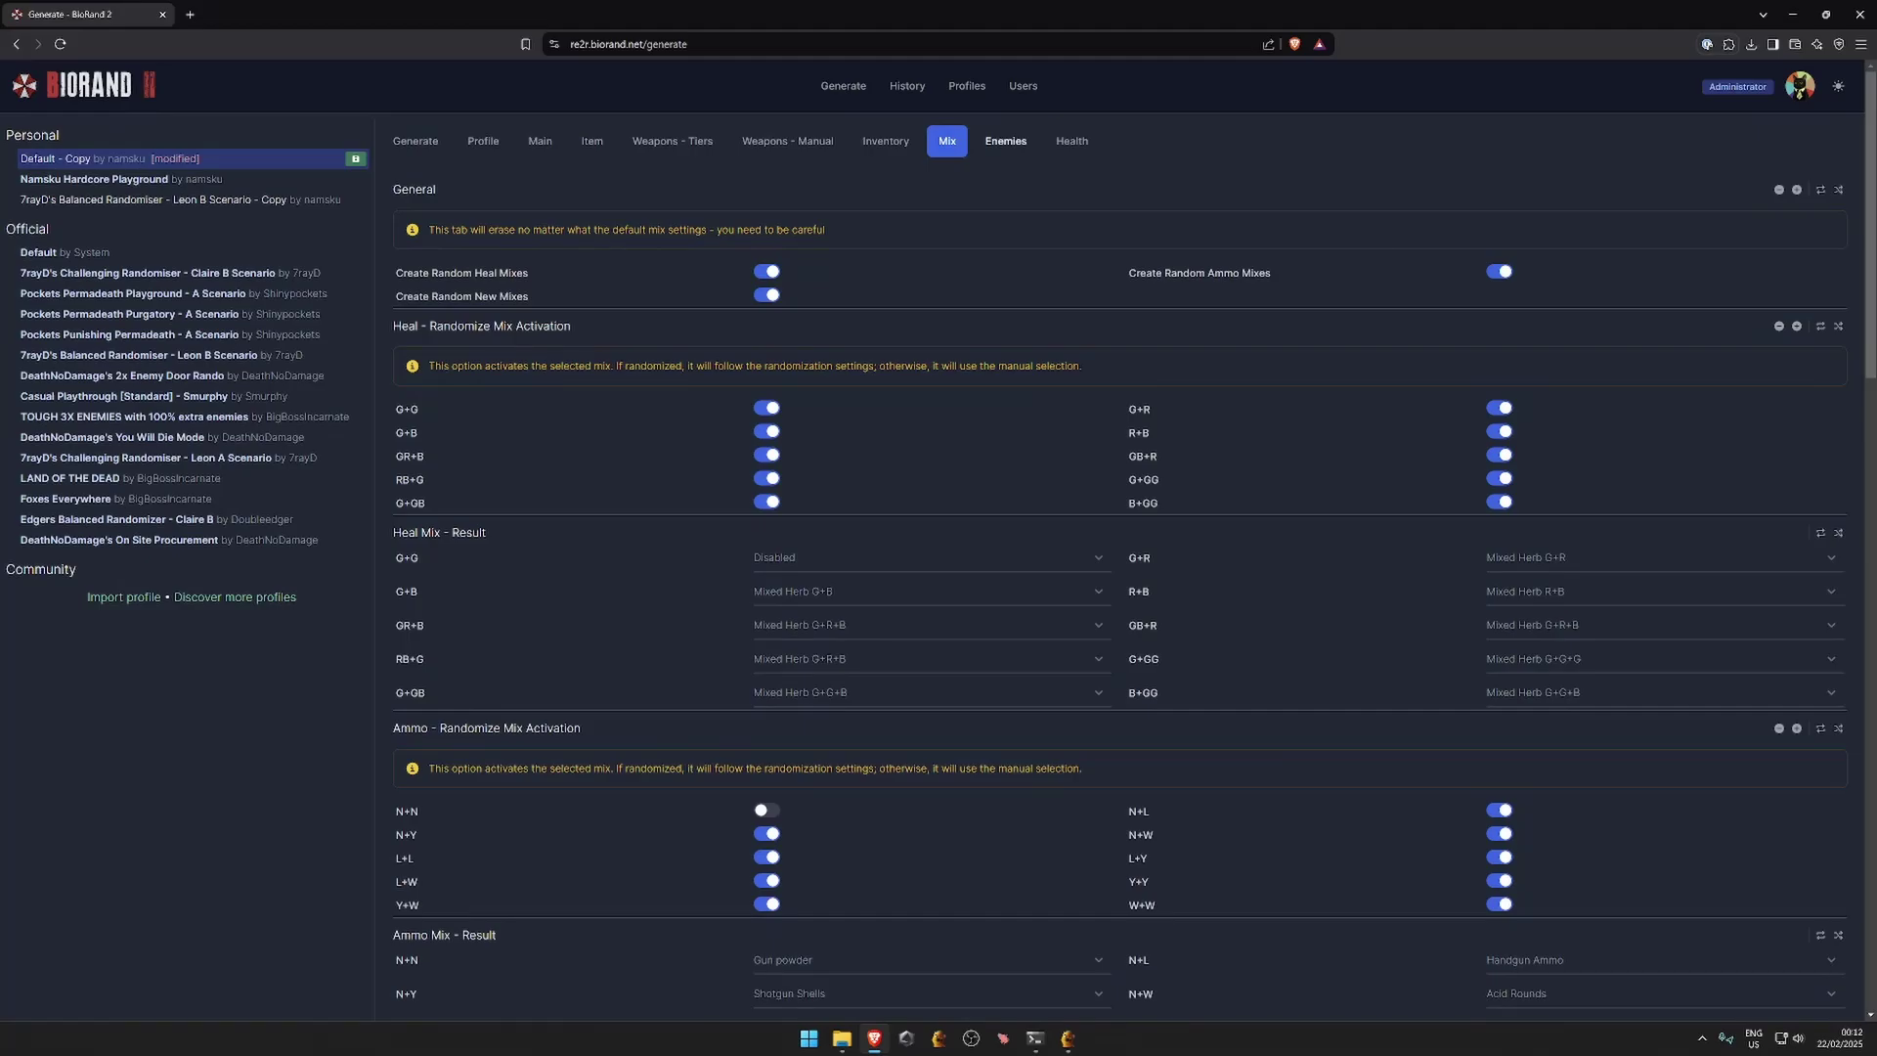
- Open the enemy settings and set the Enemy Multiplier to 3.00
left_click(1005, 141)
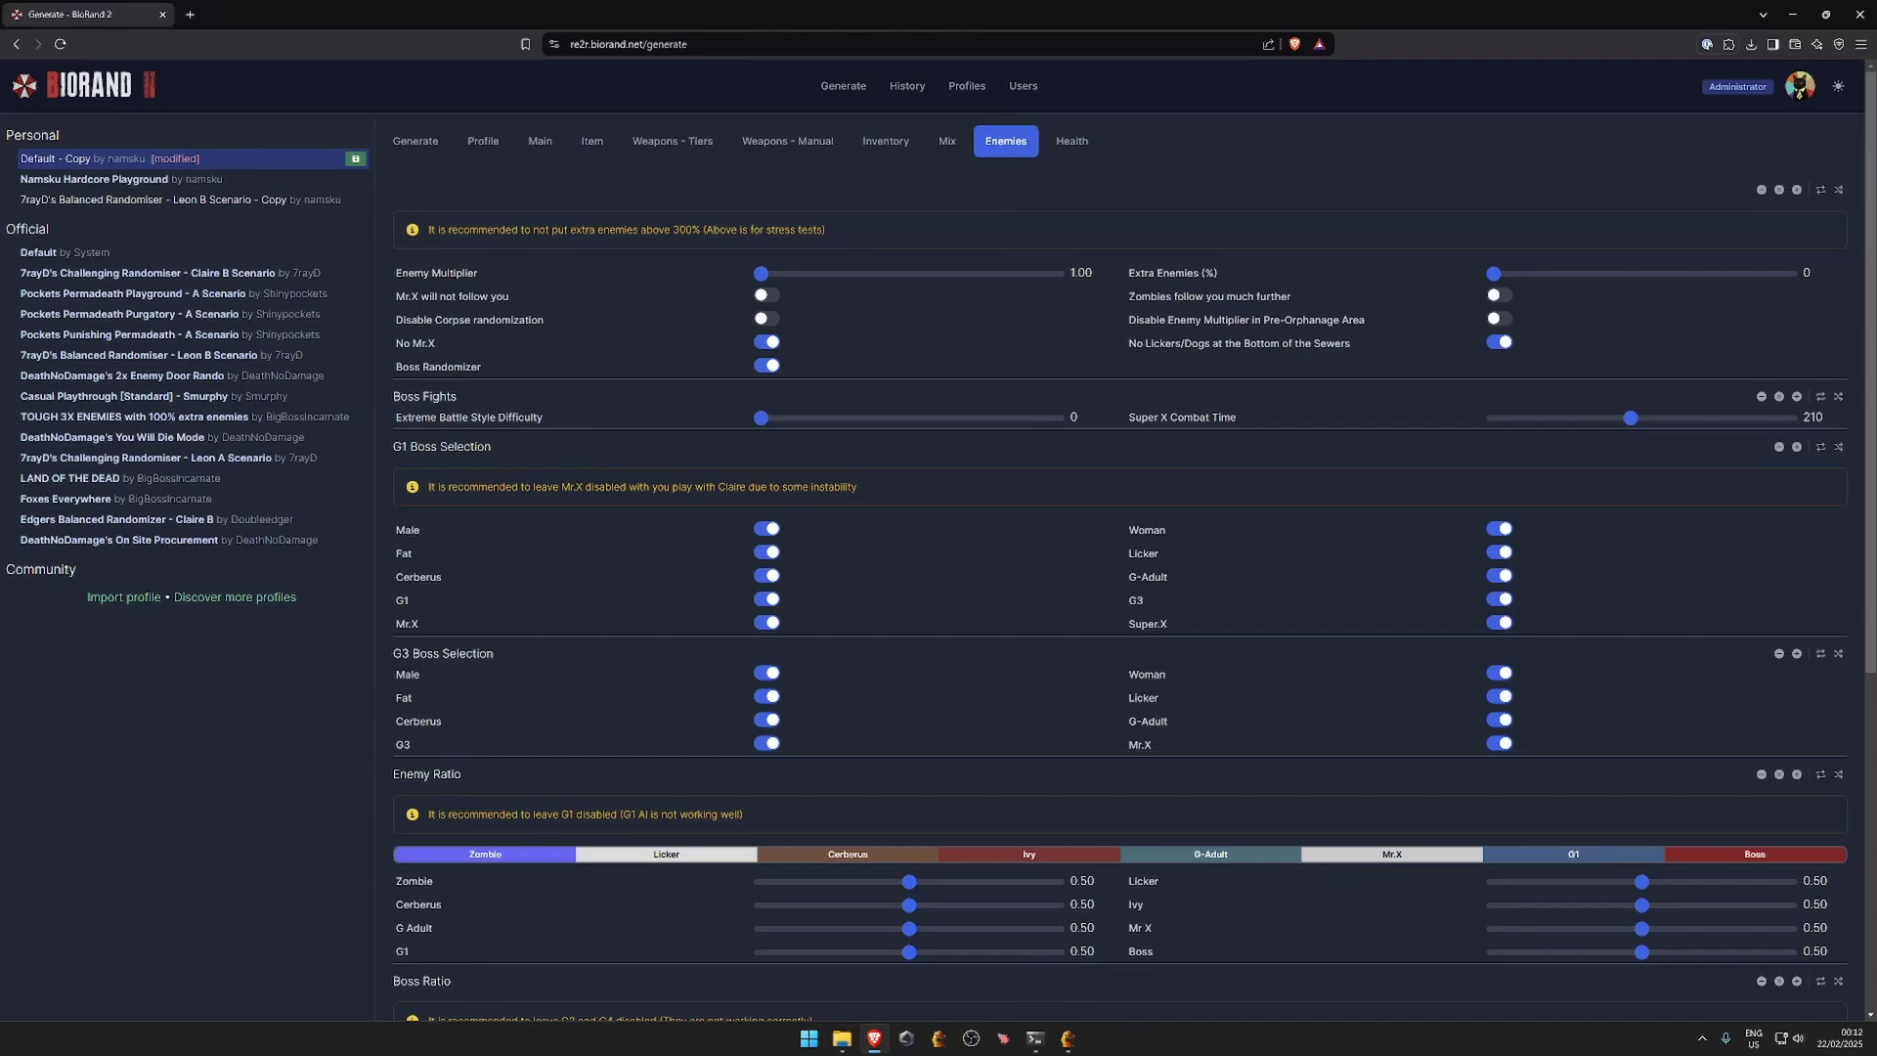
mouse_move(761, 272)
left_mouse_down()
mouse_move(1057, 273)
mouse_move(761, 273)
left_mouse_up()
left_click_drag(761, 273, 1057, 273)
- Switch Disable Enemy Multiplier in Pre-Orphanage Area on and back off
mouse_move(1172, 273)
mouse_move(1210, 296)
mouse_move(1246, 319)
mouse_move(1172, 273)
left_click(1499, 318)
key("space")
- Set the boss fights' Extreme Battle Style Difficulty to 5 and the Super X Combat Time to 222
left_click(1057, 418)
key("Home")
key("Right")
key("Right")
key("Right")
key("Right")
key("Right")
left_click_drag(1057, 417, 939, 417)
key("Right")
key("Right")
mouse_move(1631, 418)
left_mouse_down()
mouse_move(1493, 417)
mouse_move(1791, 418)
mouse_move(1641, 418)
left_mouse_up()
- Set the Boss value in the enemy ratio to 0.10
mouse_move(1239, 343)
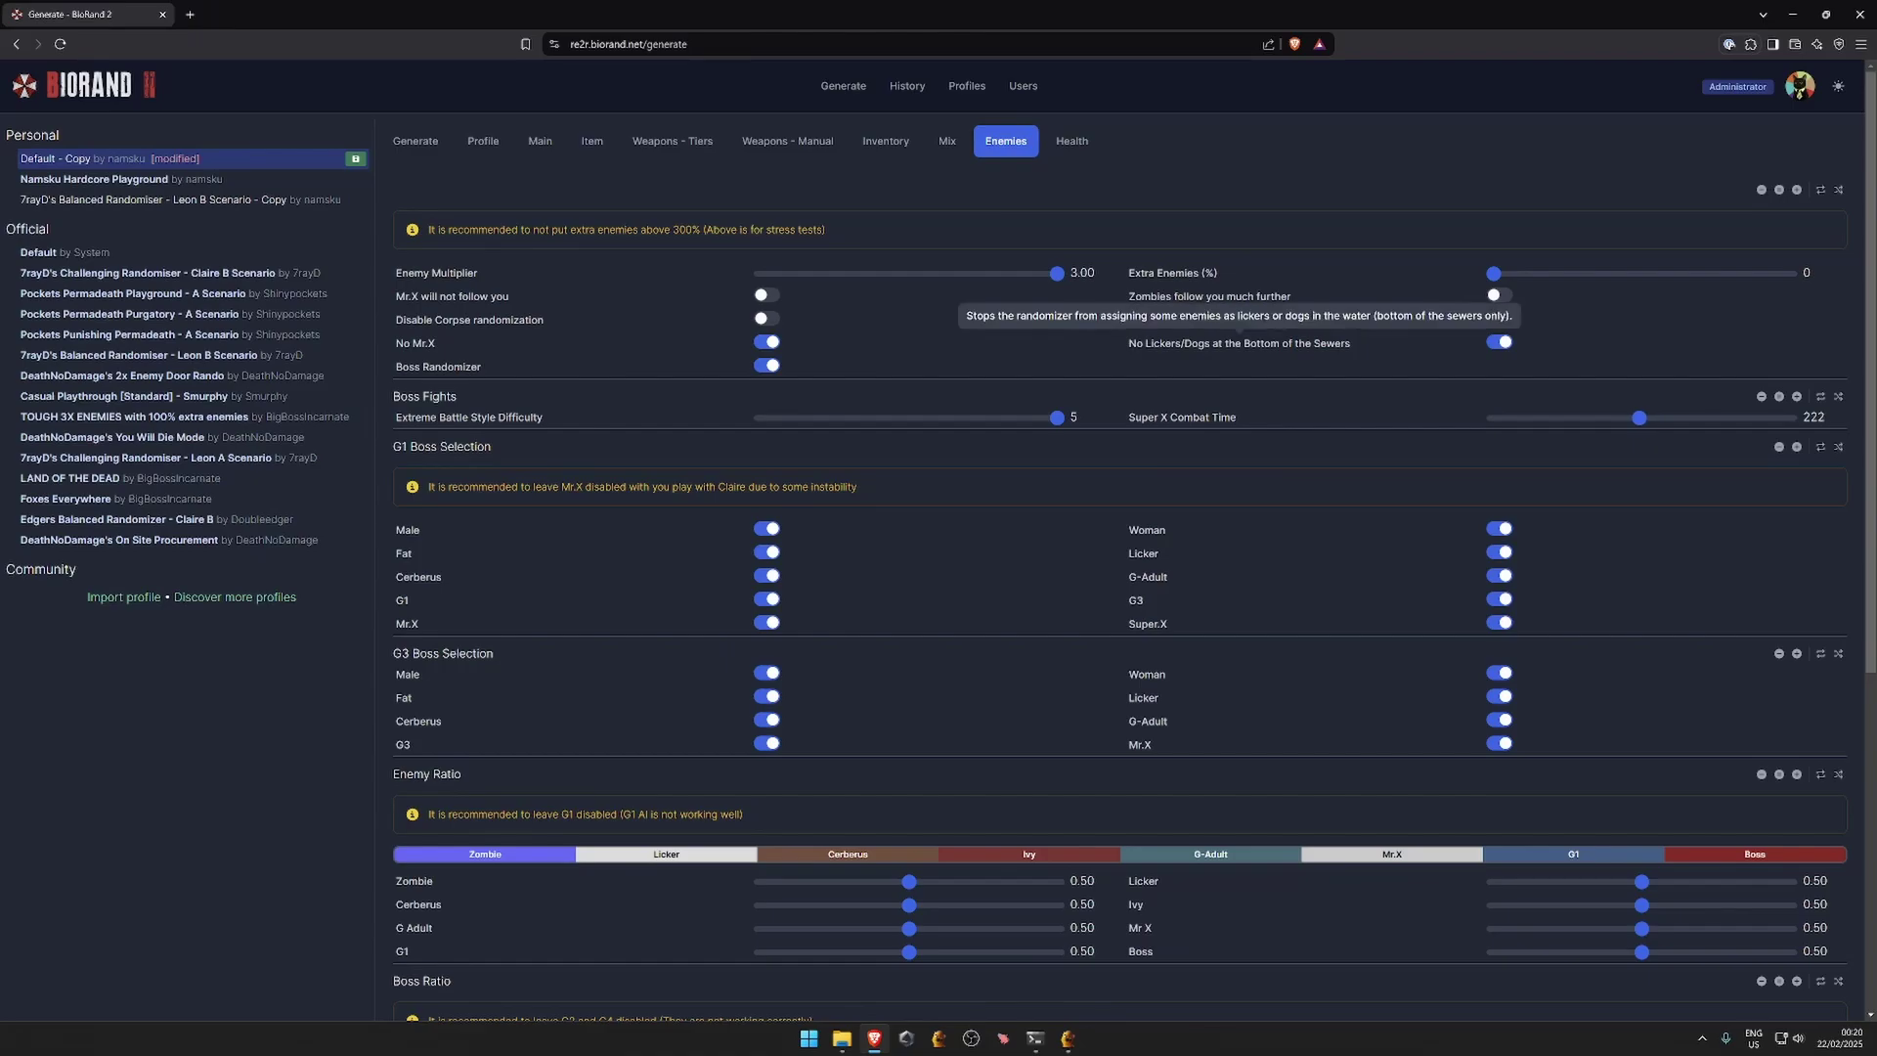
scroll(1122, 543, "down", 2)
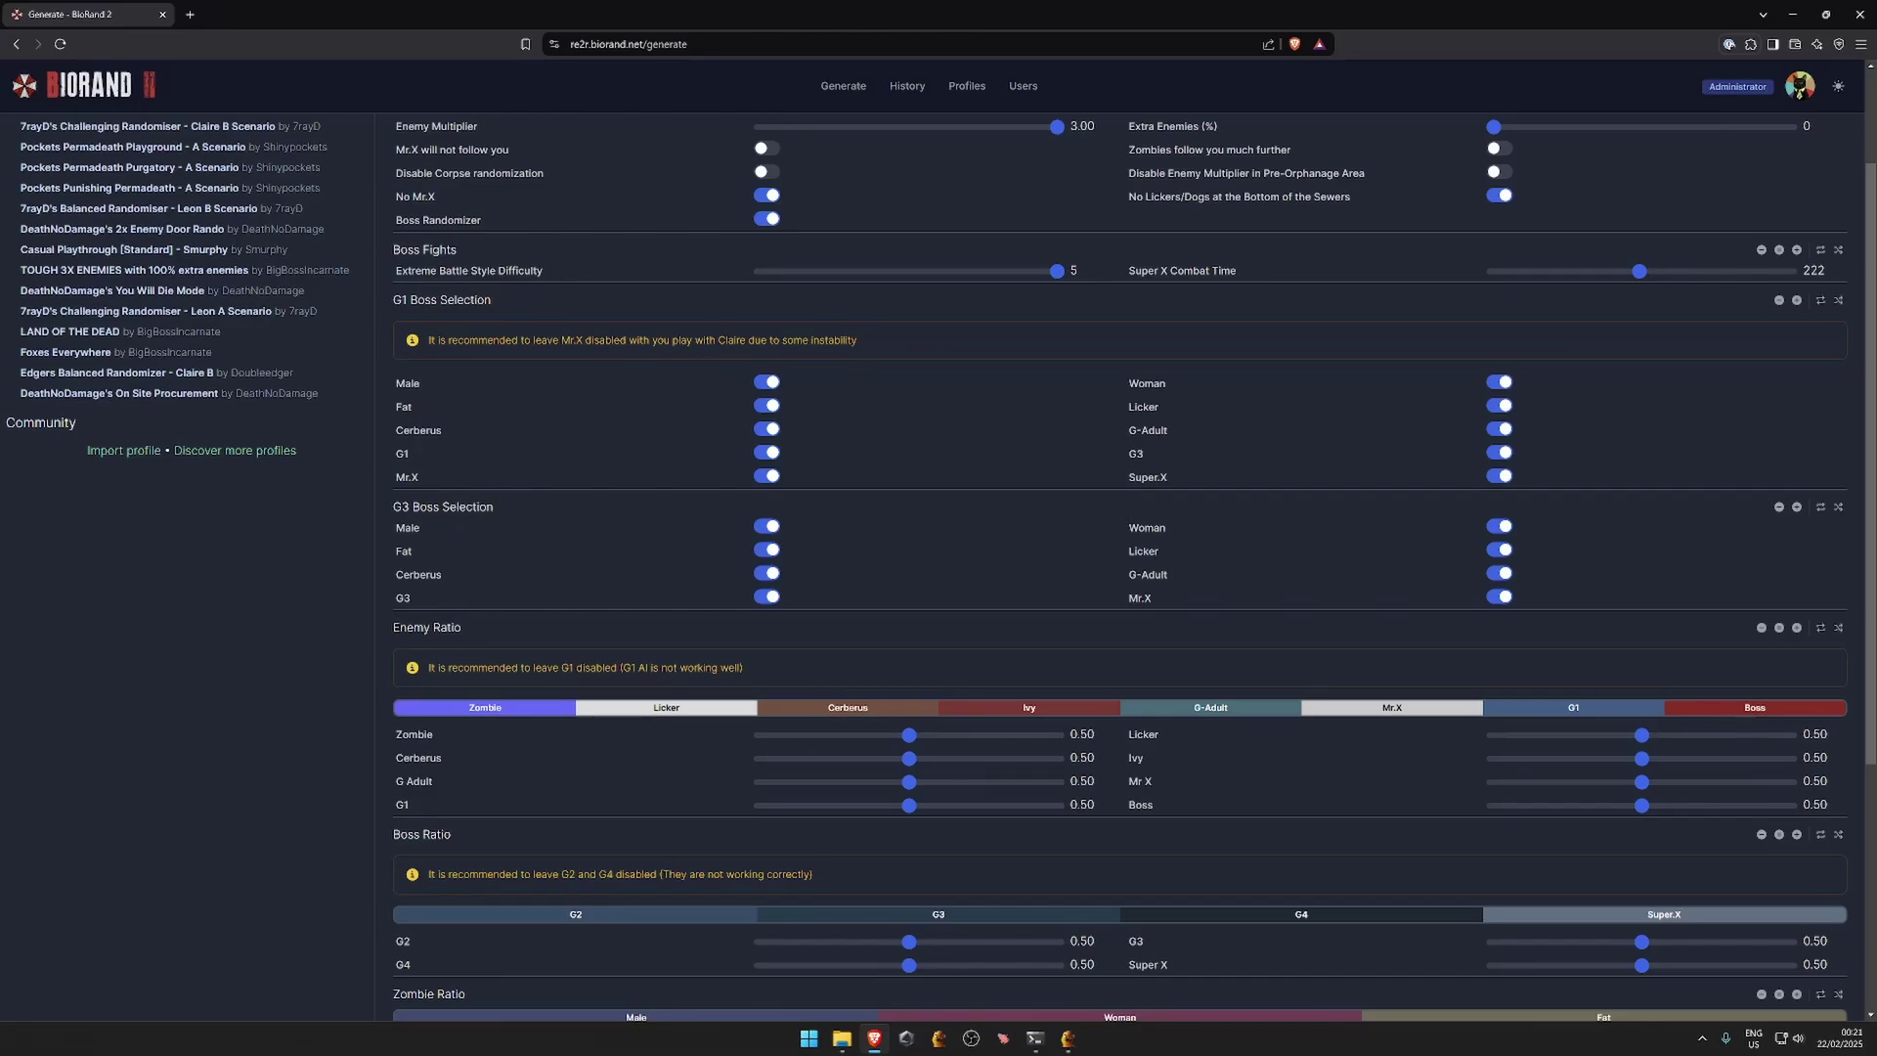
scroll(1122, 562, "down", 2)
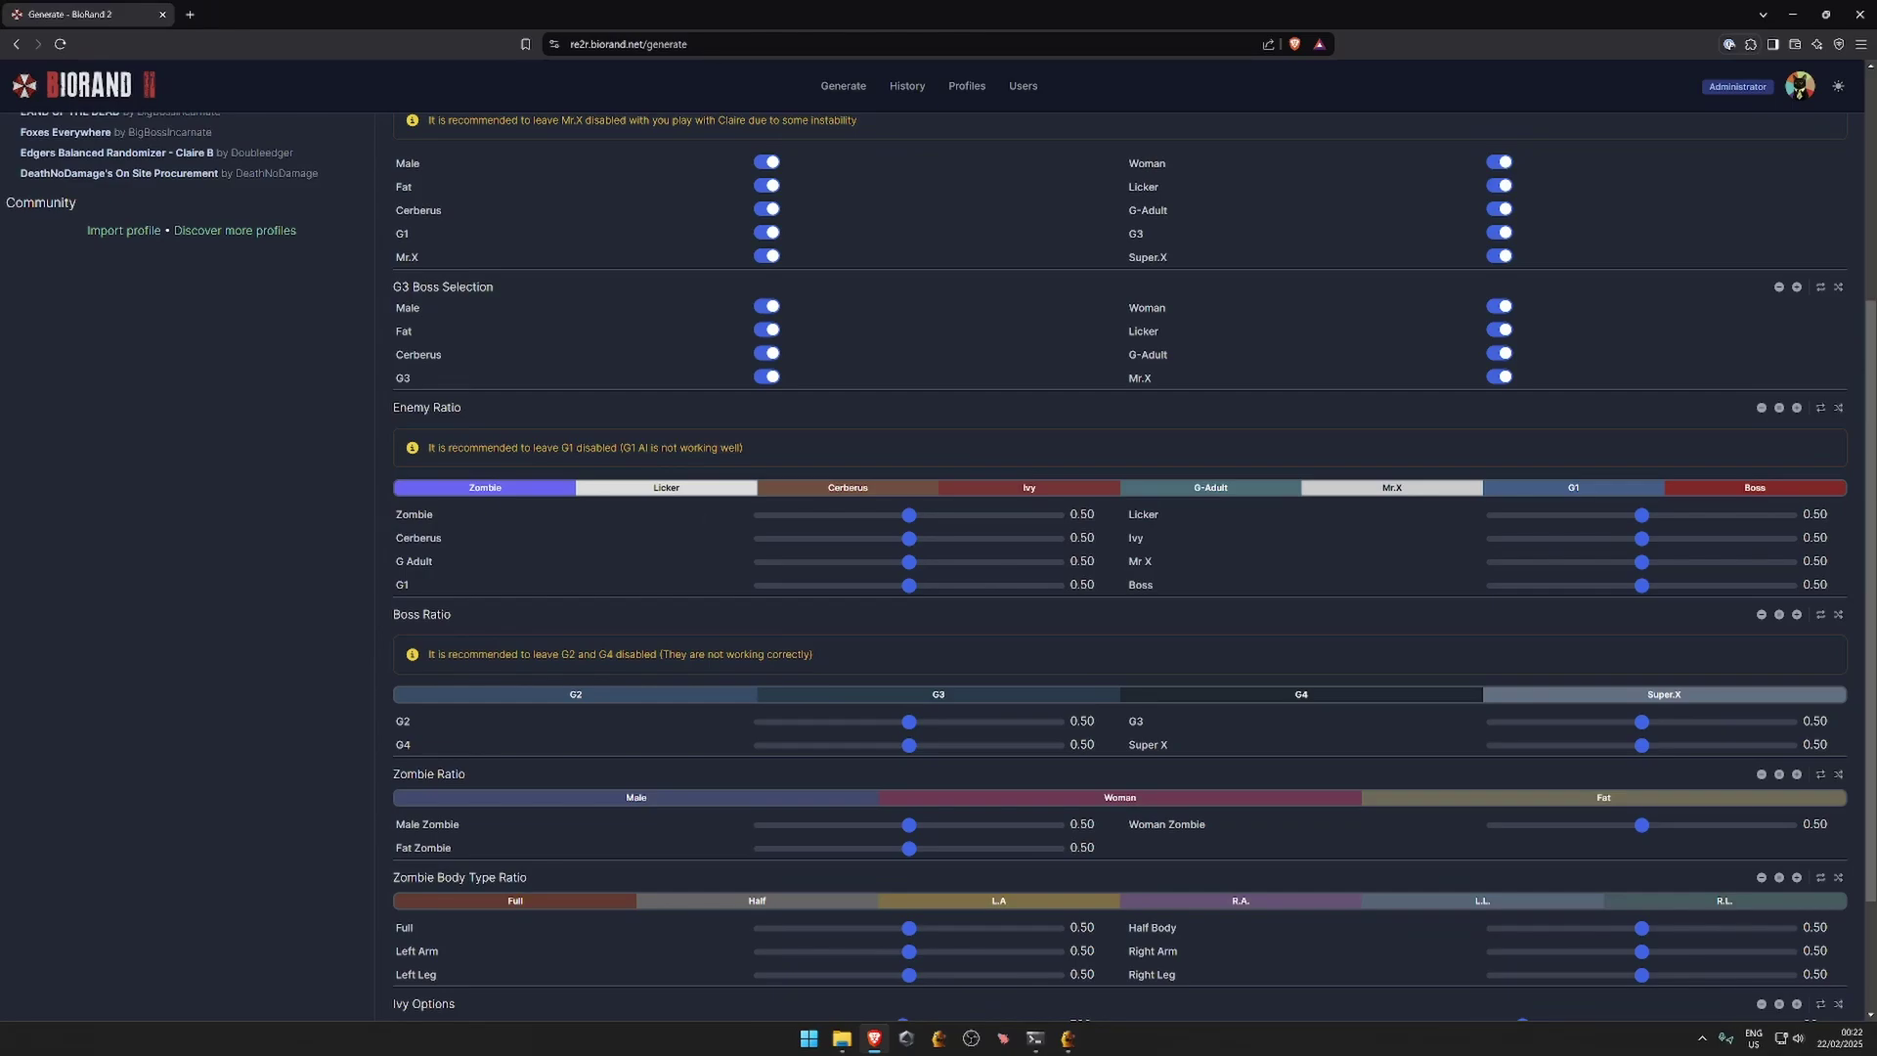
left_click(1524, 584)
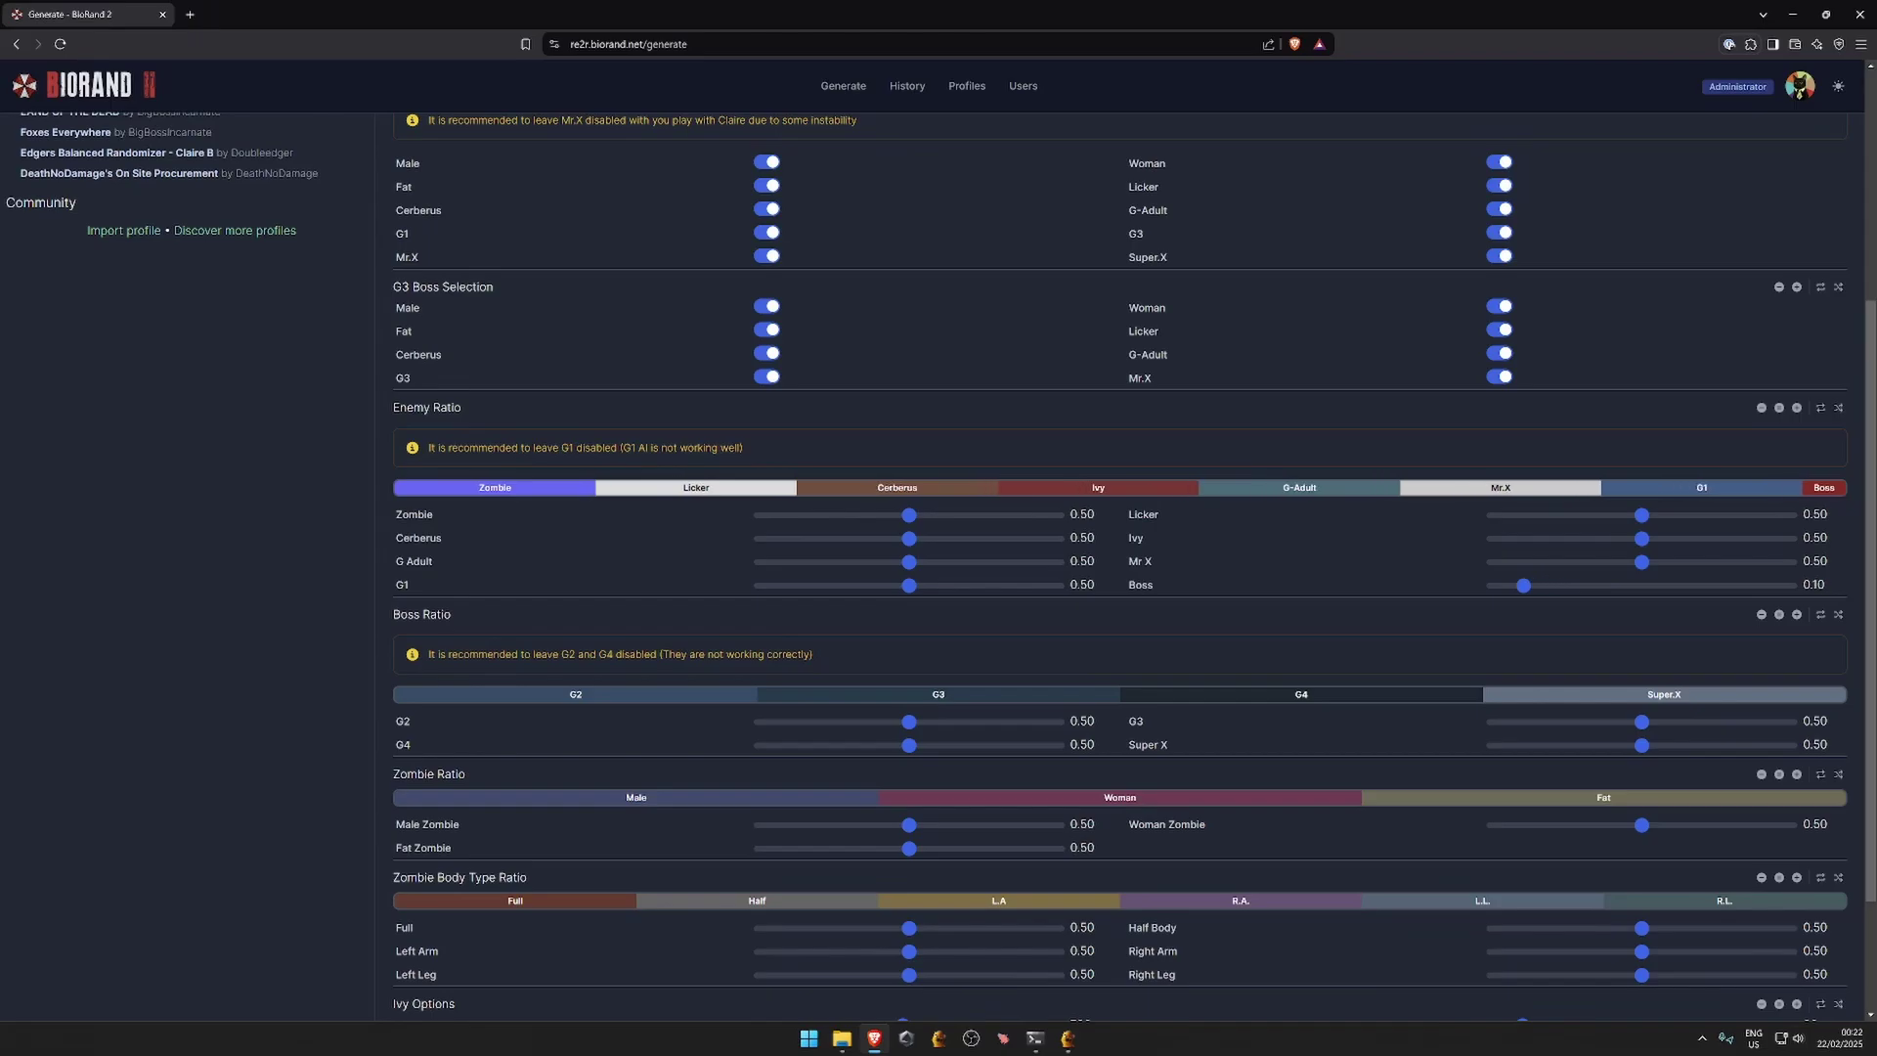
- Set the G2 value in the Boss Ratio to 0.00
mouse_move(1825, 488)
scroll(1120, 563, "down", 3)
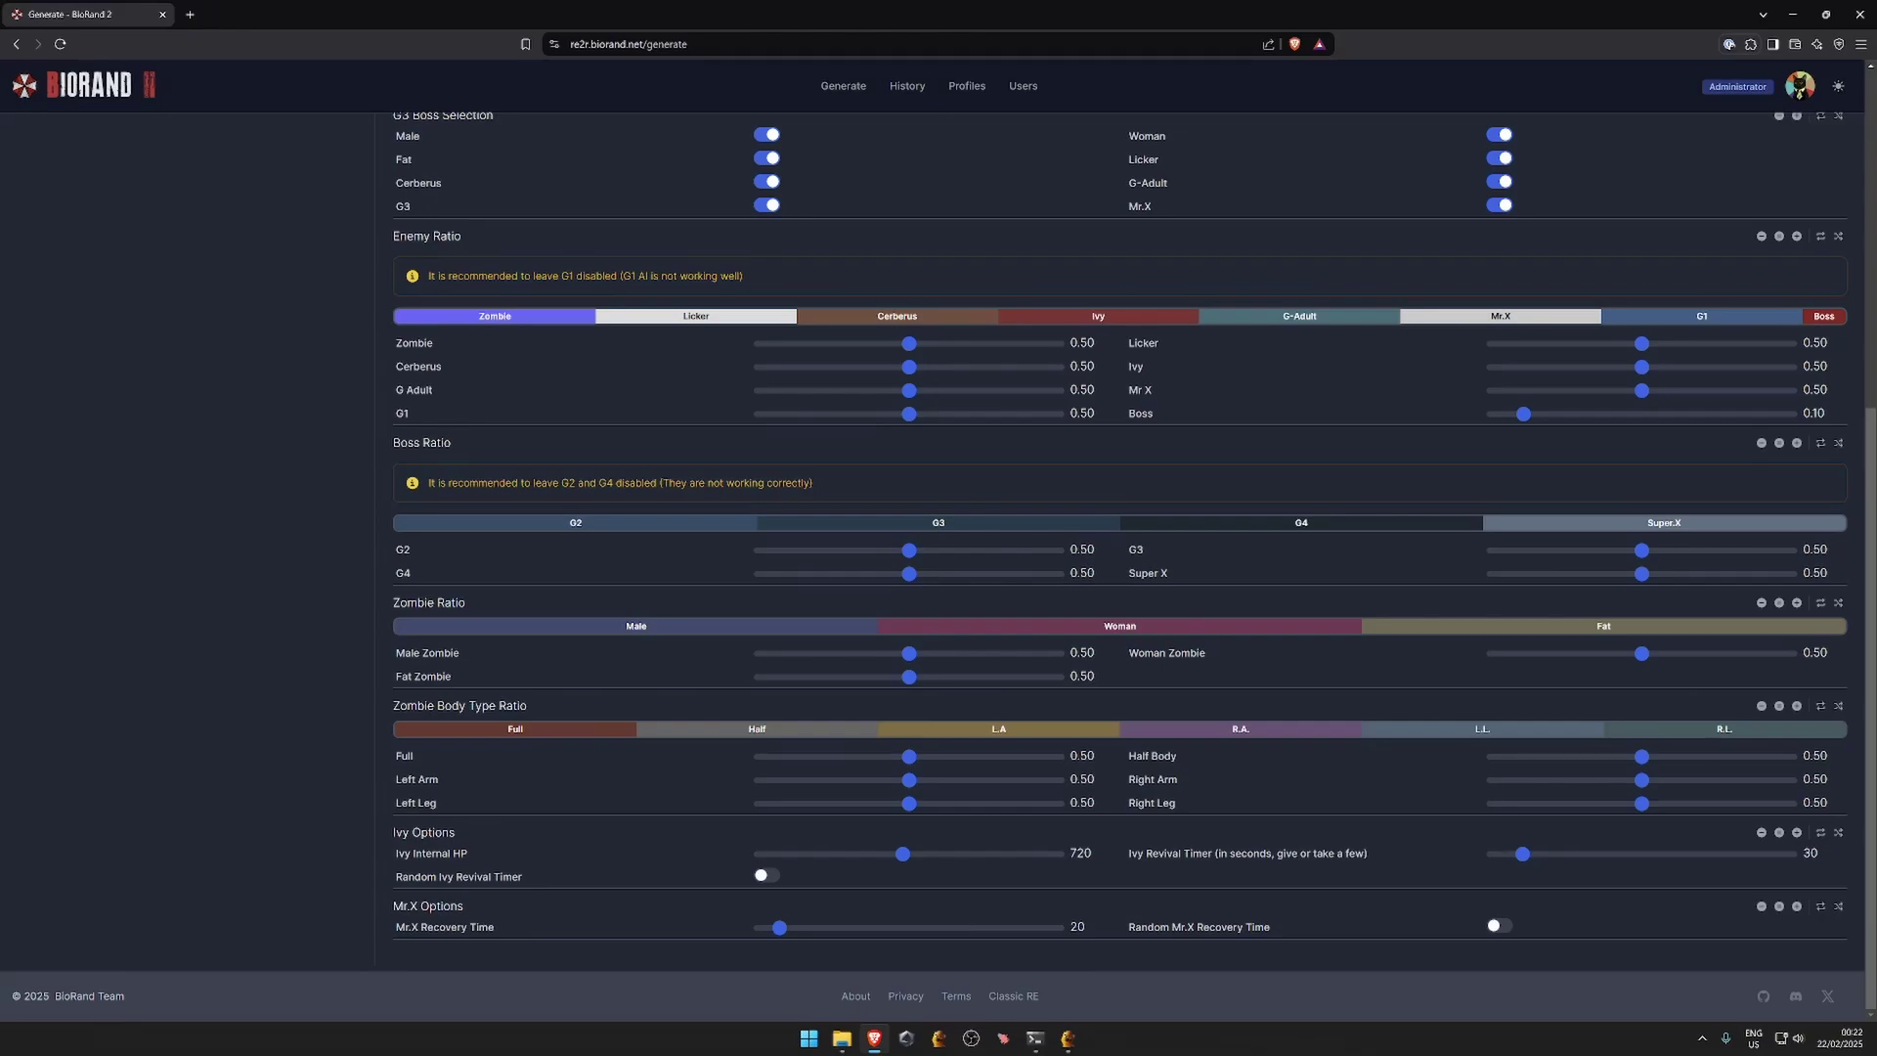
mouse_move(938, 522)
left_click_drag(909, 549, 761, 550)
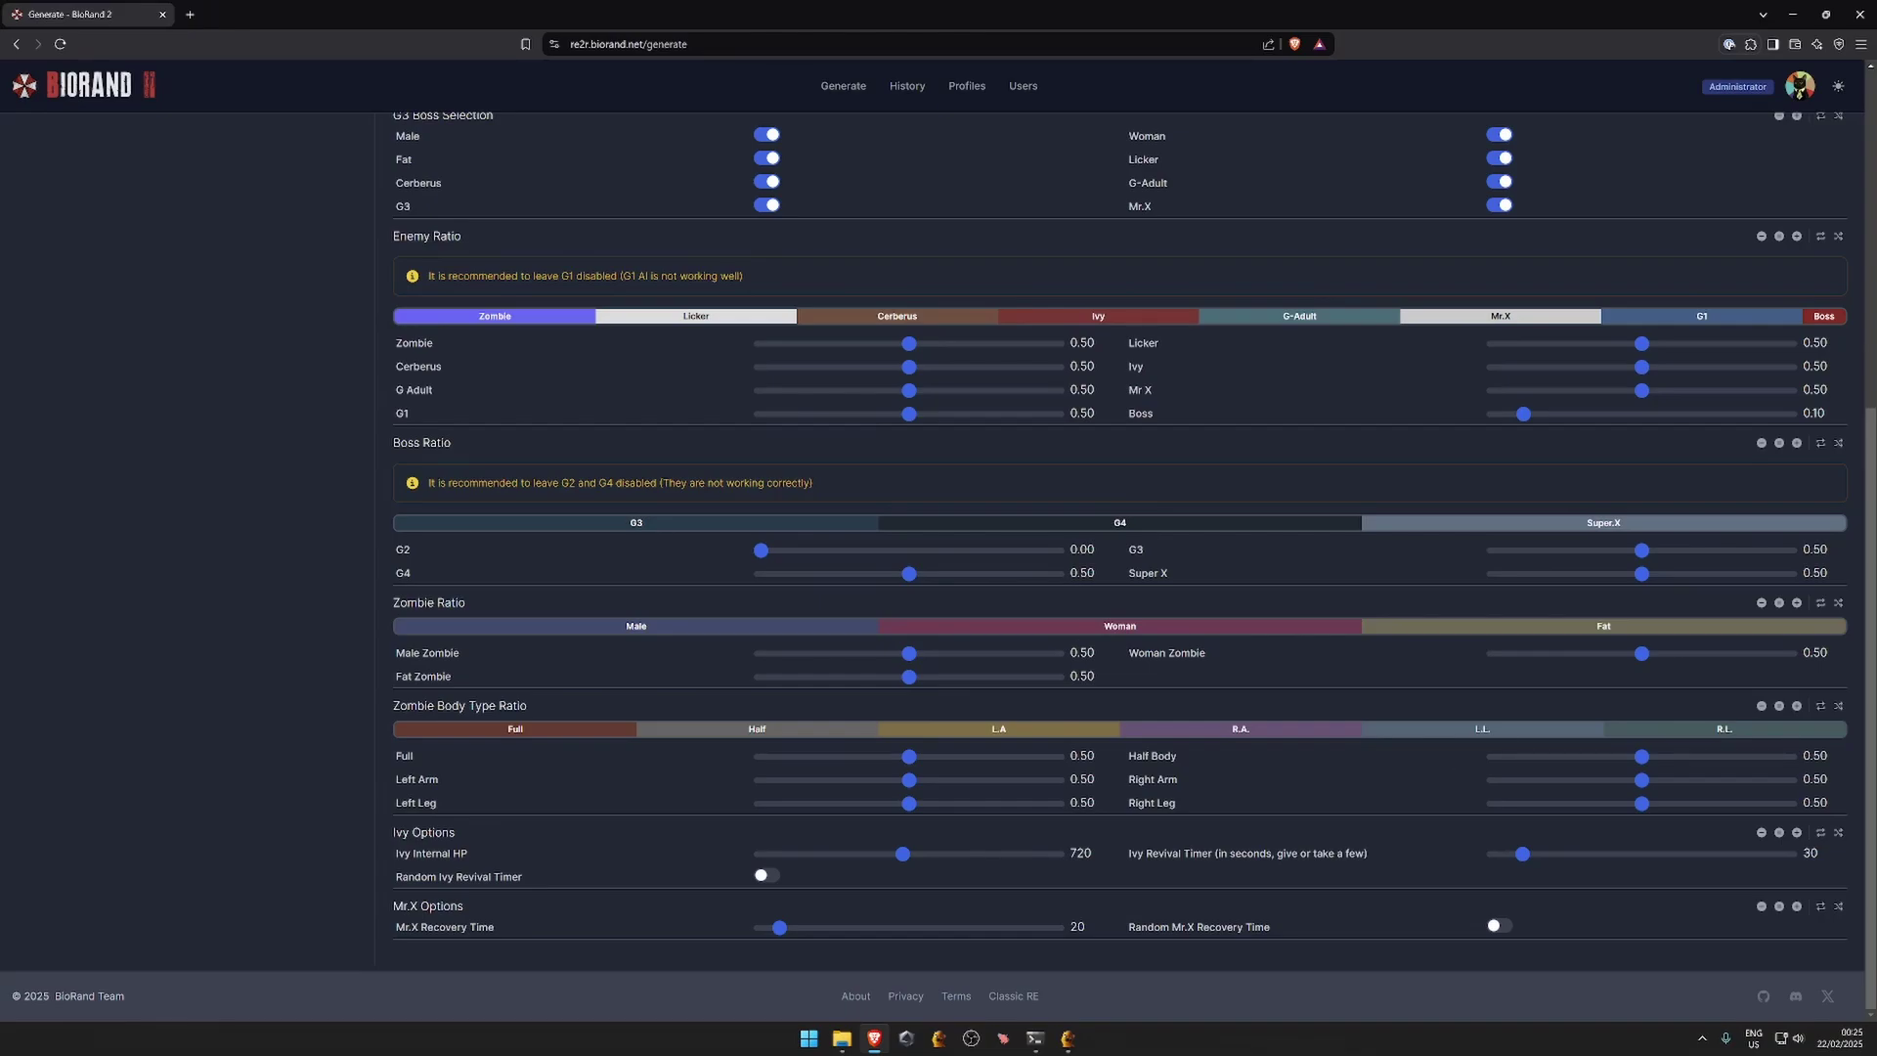
- Enable Random Ivy Revival Timer and set the Ivy Revival Timer to 115 seconds
key("Home")
key("End")
key("Tab")
key("space")
left_click_drag(1732, 854, 1609, 854)
- Set the Mr.X Recovery Time to 93 and enable Random Mr.X Recovery Time
left_click_drag(779, 927, 760, 927)
left_click_drag(761, 927, 852, 927)
left_click(1498, 925)
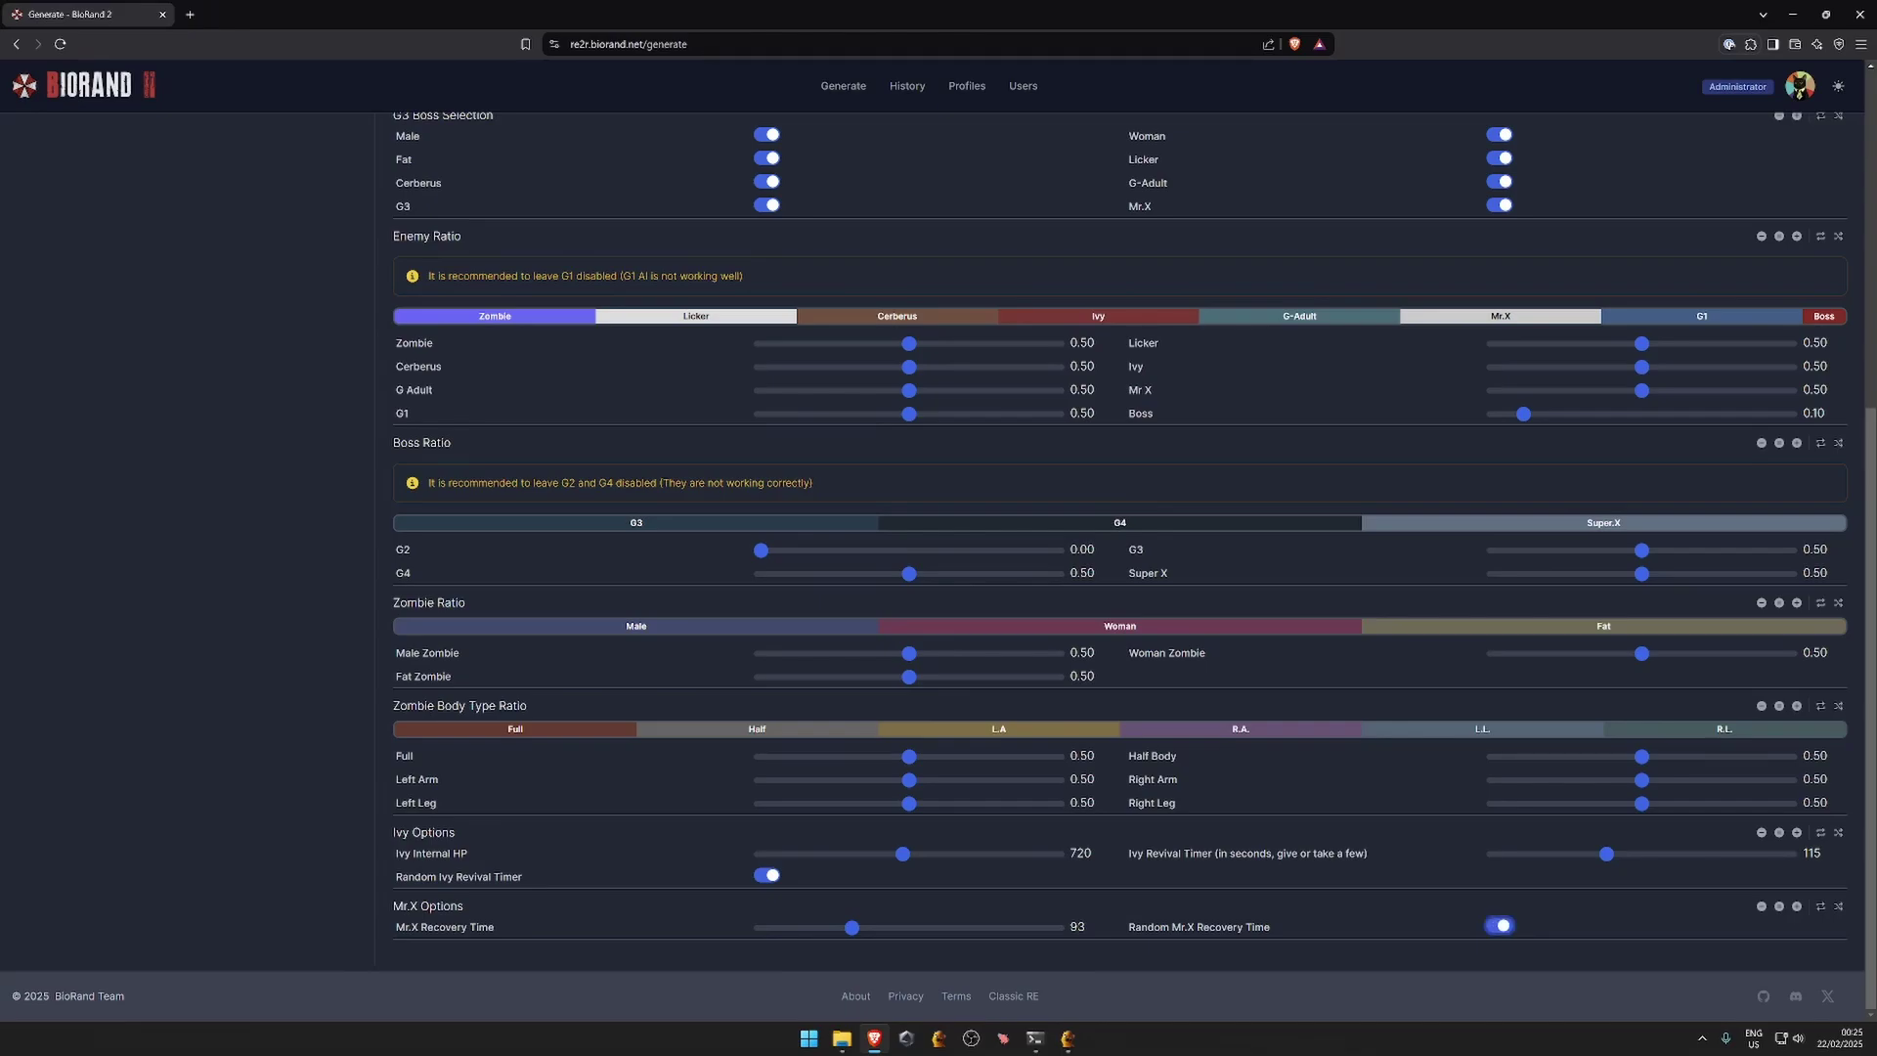
- In the health settings, widen the Male Zombie HP range almost to both extremes and toggle Low HP enemies during A scenario run to RPD
scroll(1121, 547, "up", 6)
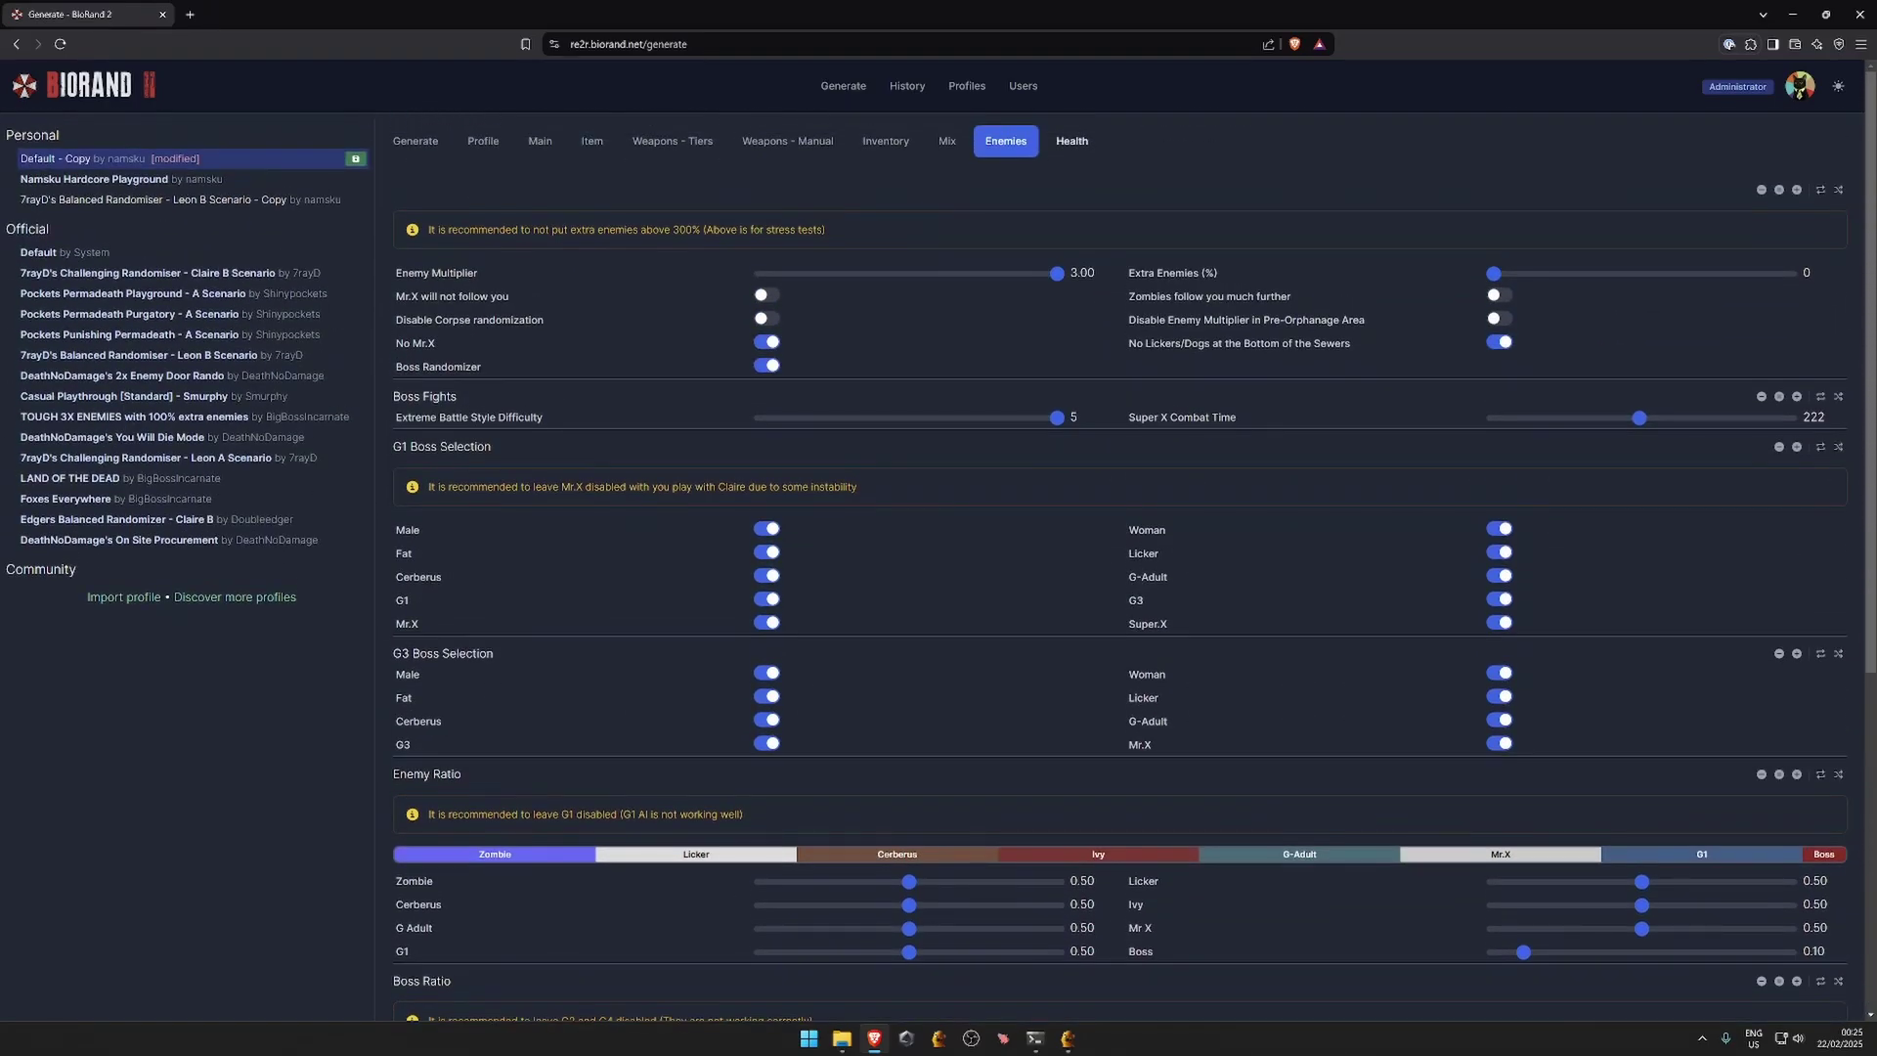
left_click(1072, 141)
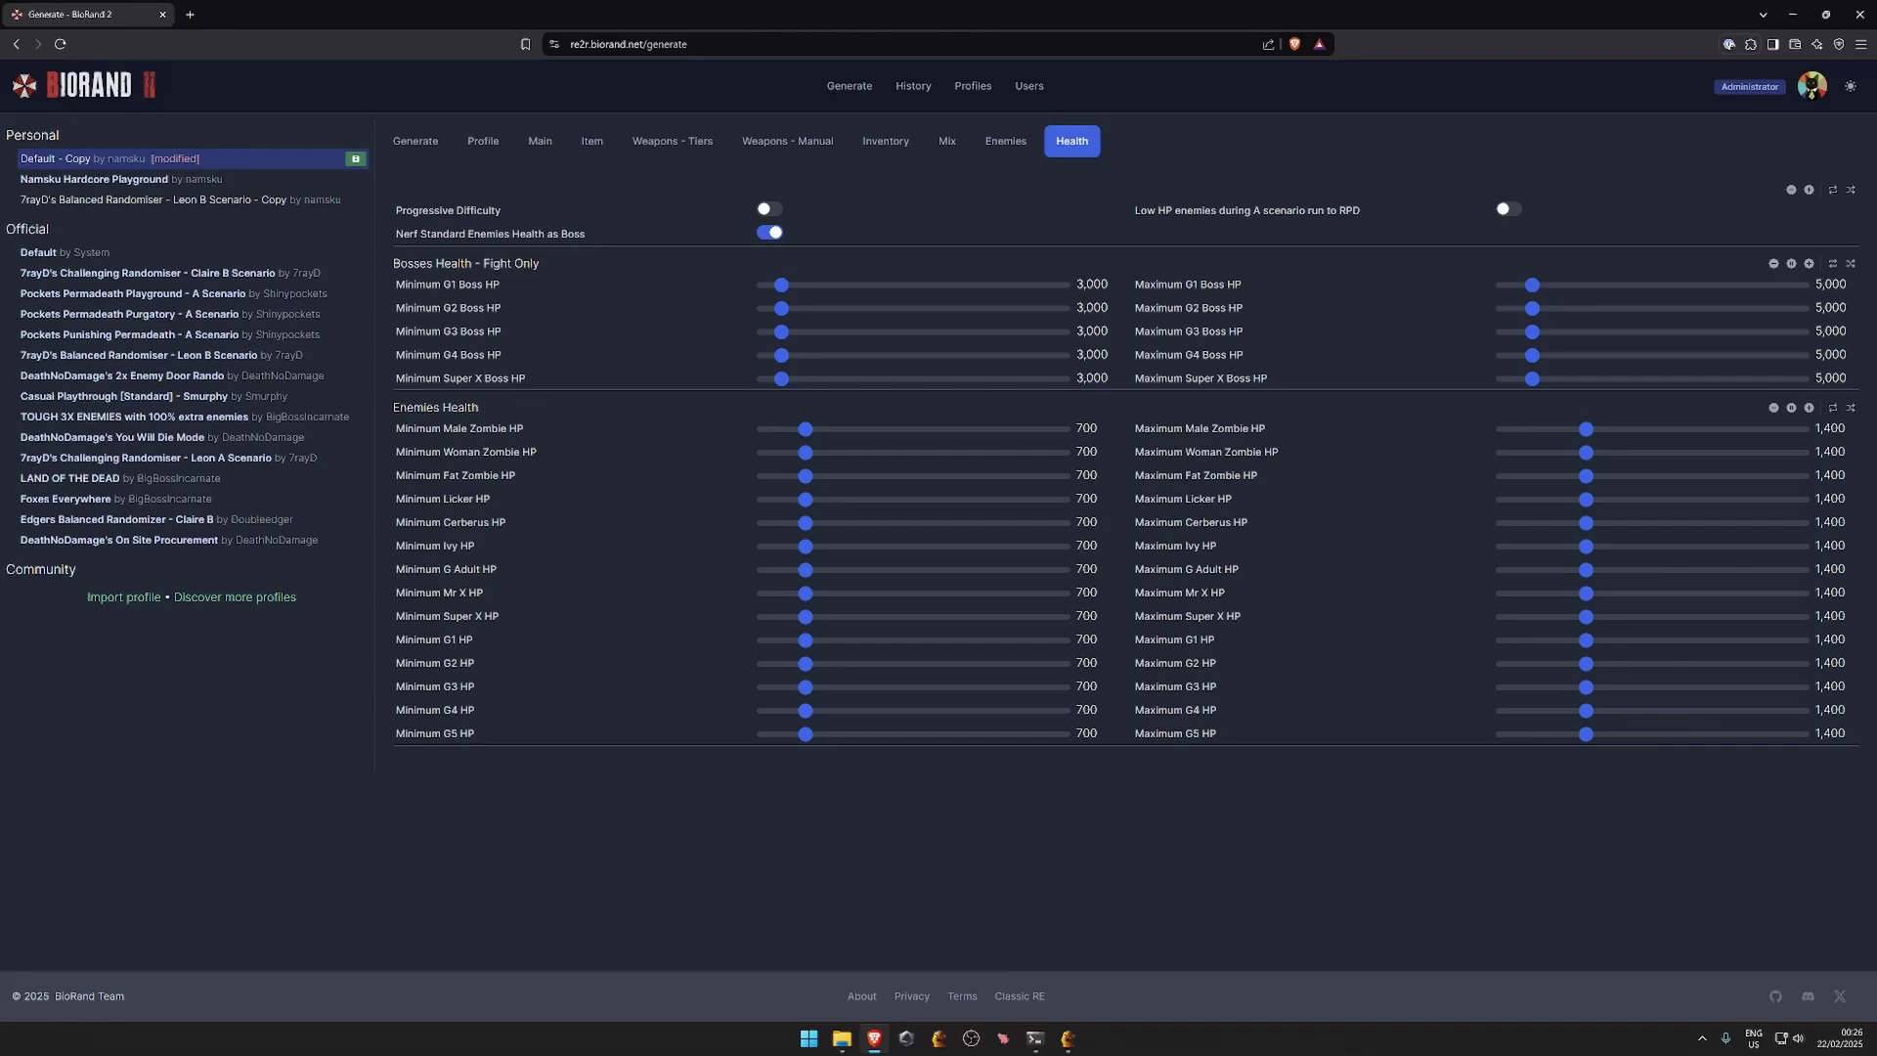
left_click_drag(806, 428, 764, 429)
left_click_drag(1586, 428, 1803, 428)
left_click(1509, 208)
- Open the generation page, shuffle the seed several times and try to generate the randomizer
left_click(414, 141)
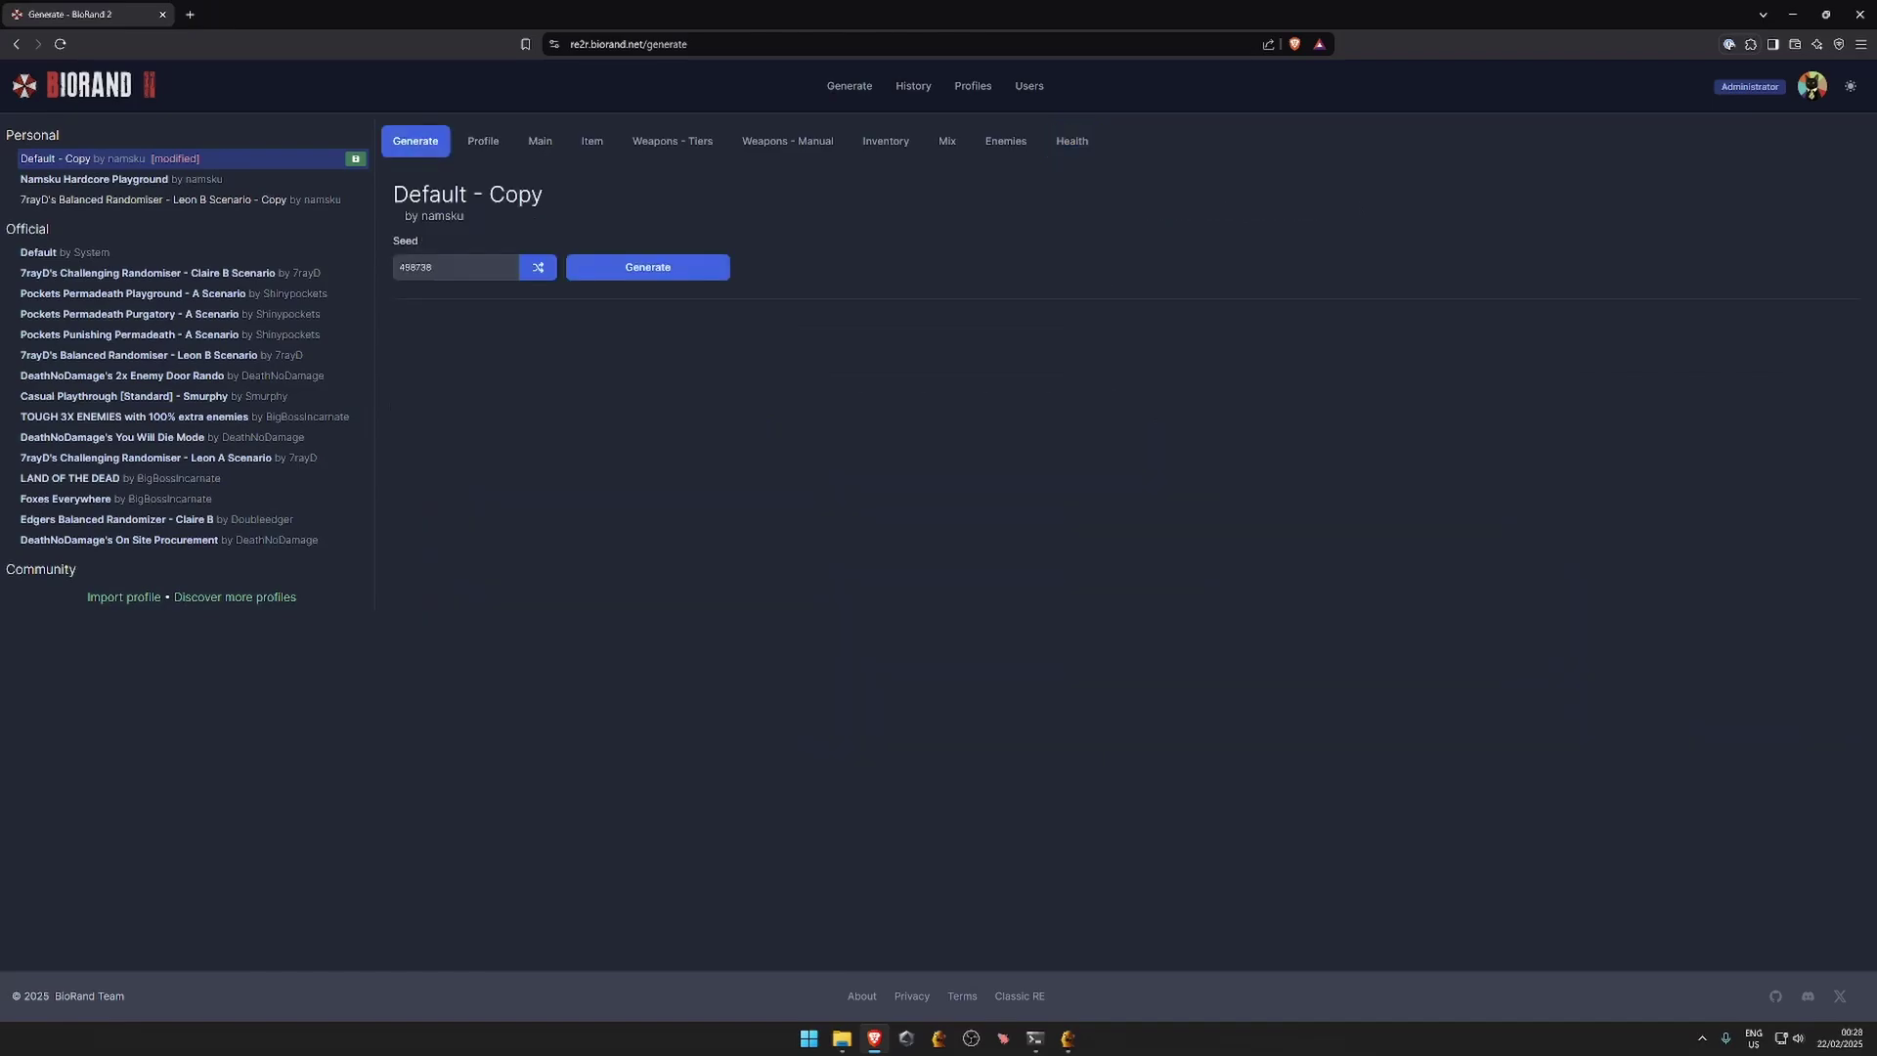
left_click(538, 266)
left_click(538, 266)
left_click(538, 267)
left_click(537, 266)
left_click(537, 267)
left_click(647, 267)
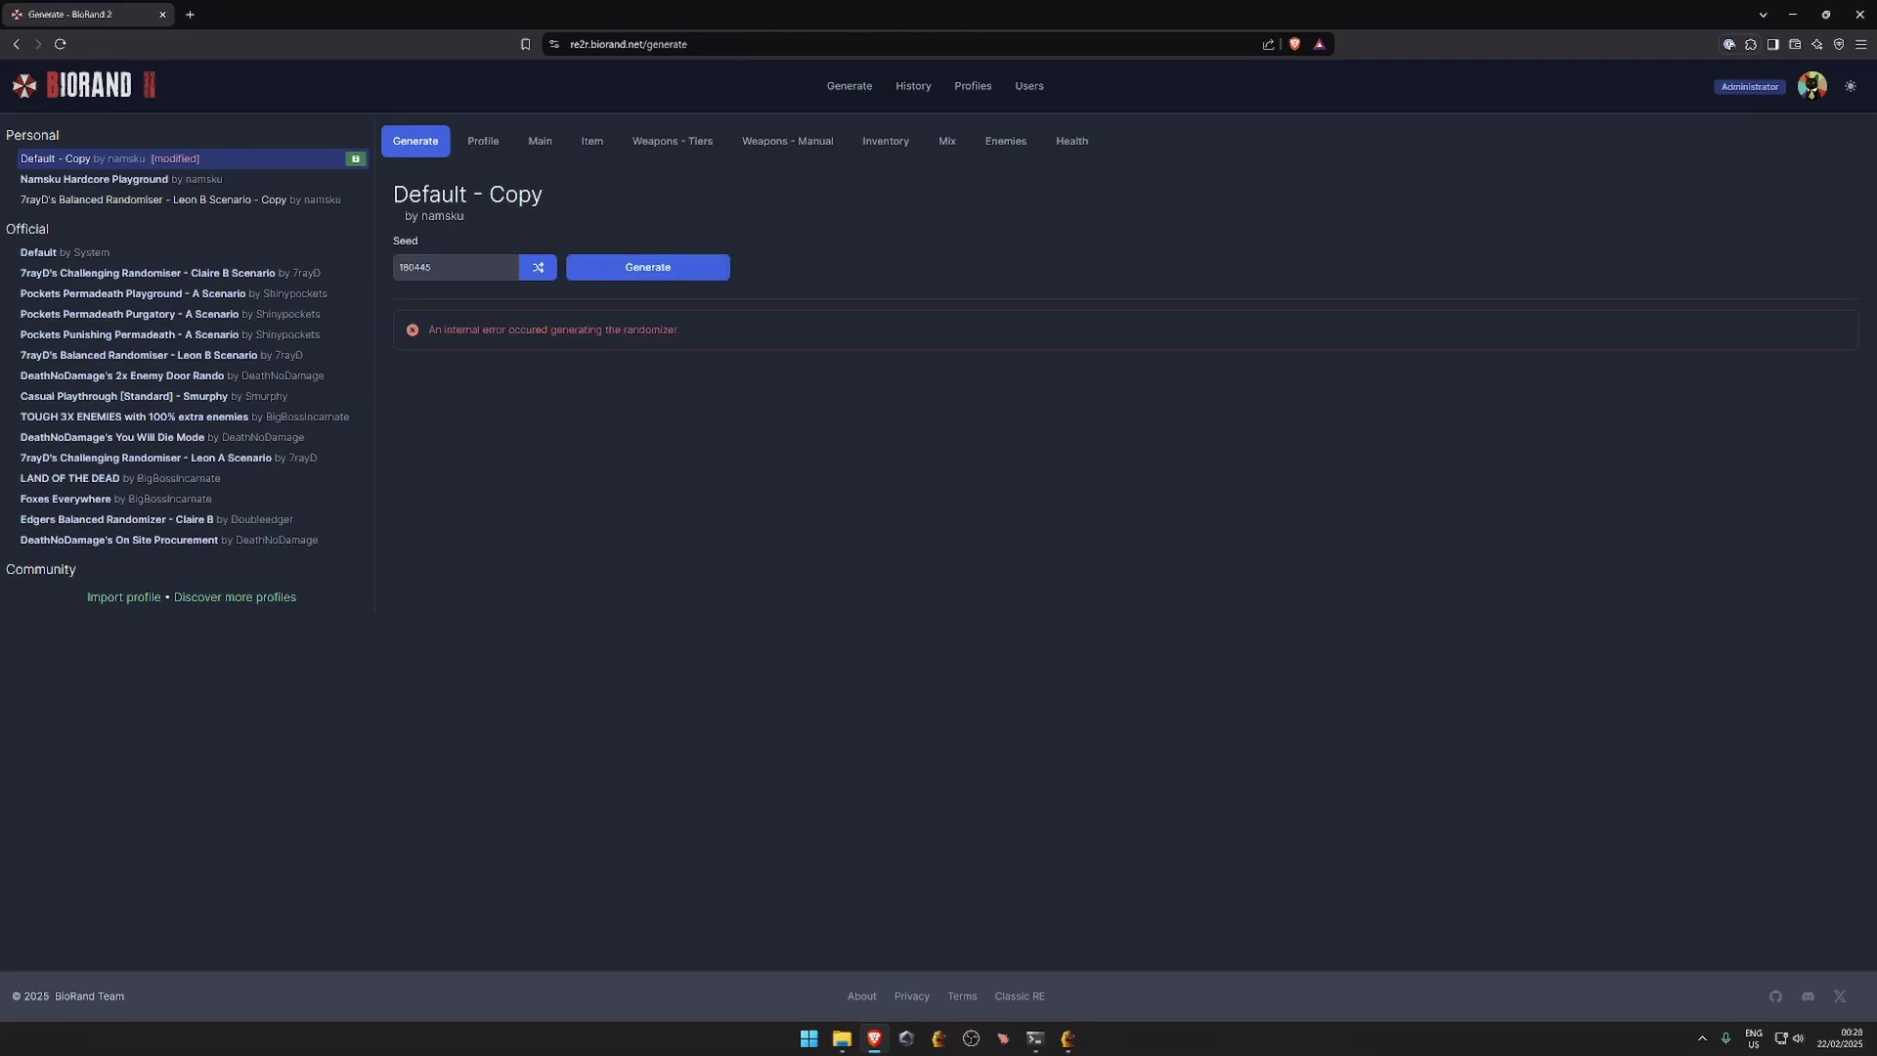
- Highlight the error message text below the seed to examine it
left_click_drag(681, 330, 19, 314)
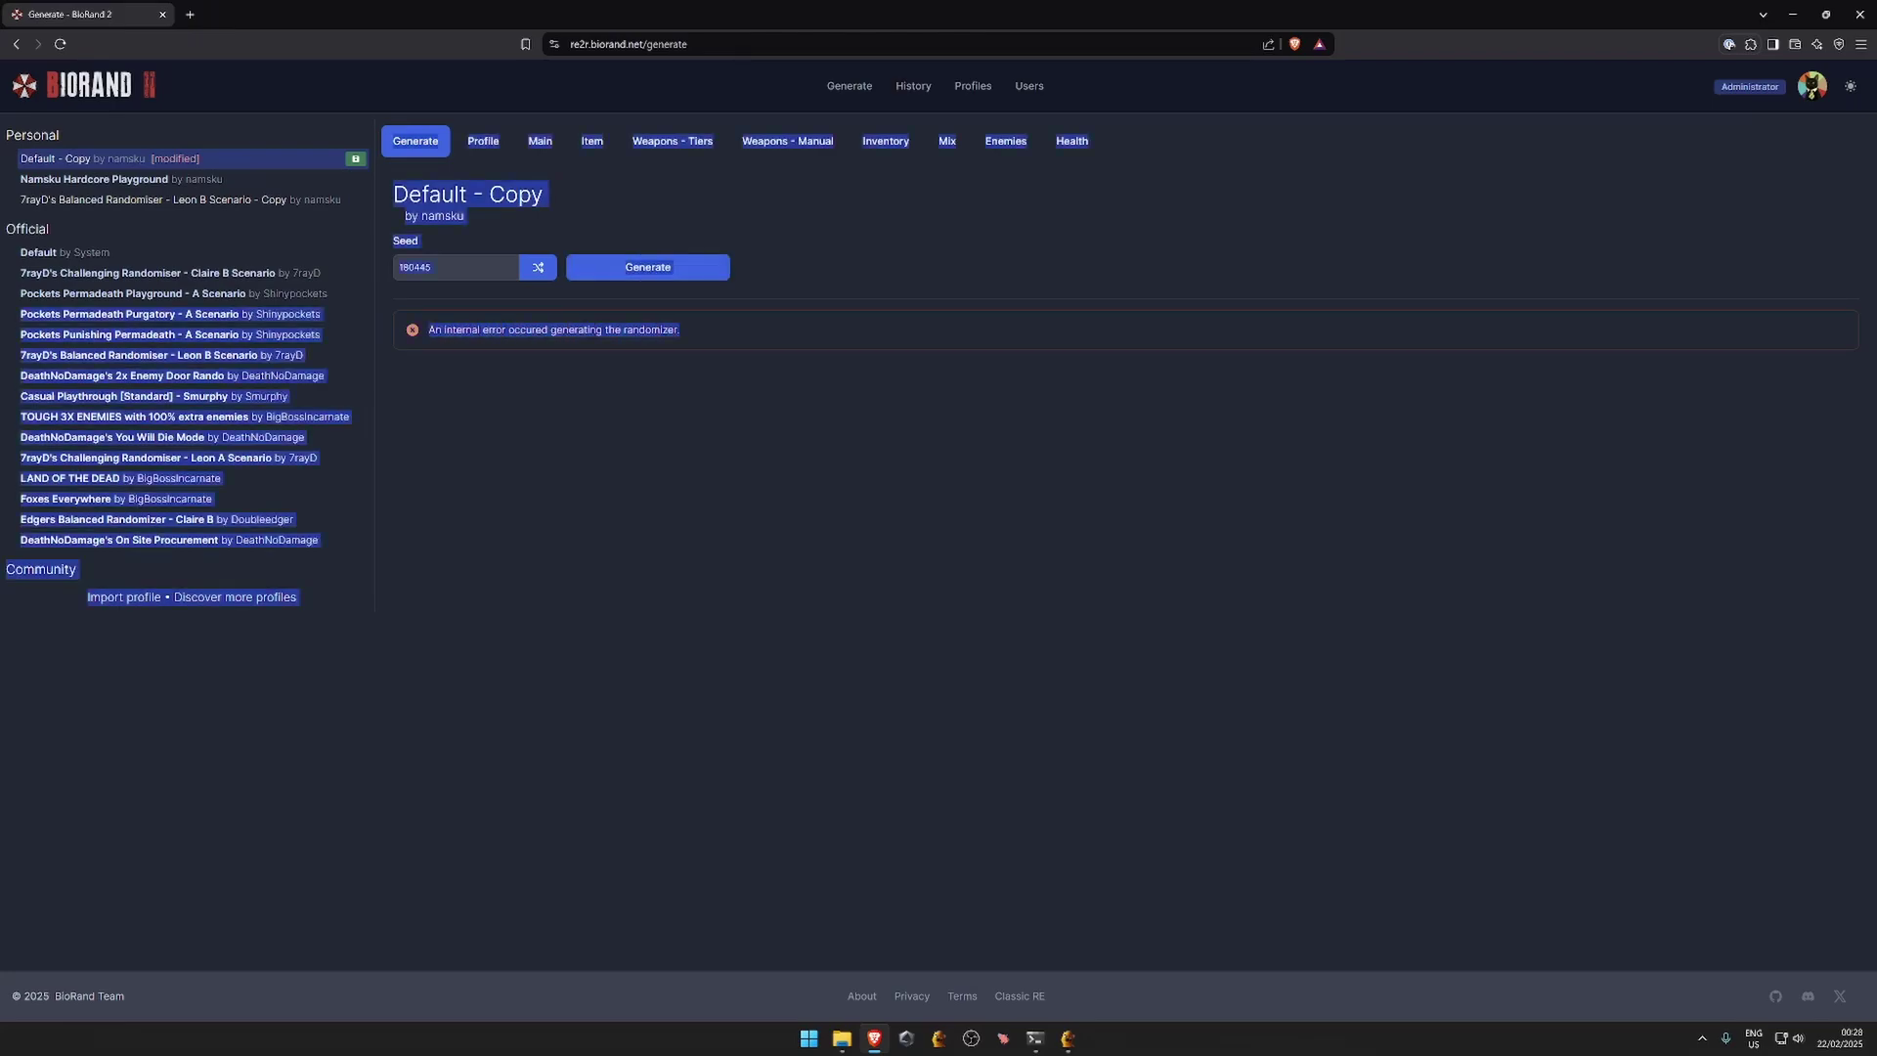
left_click(20, 314)
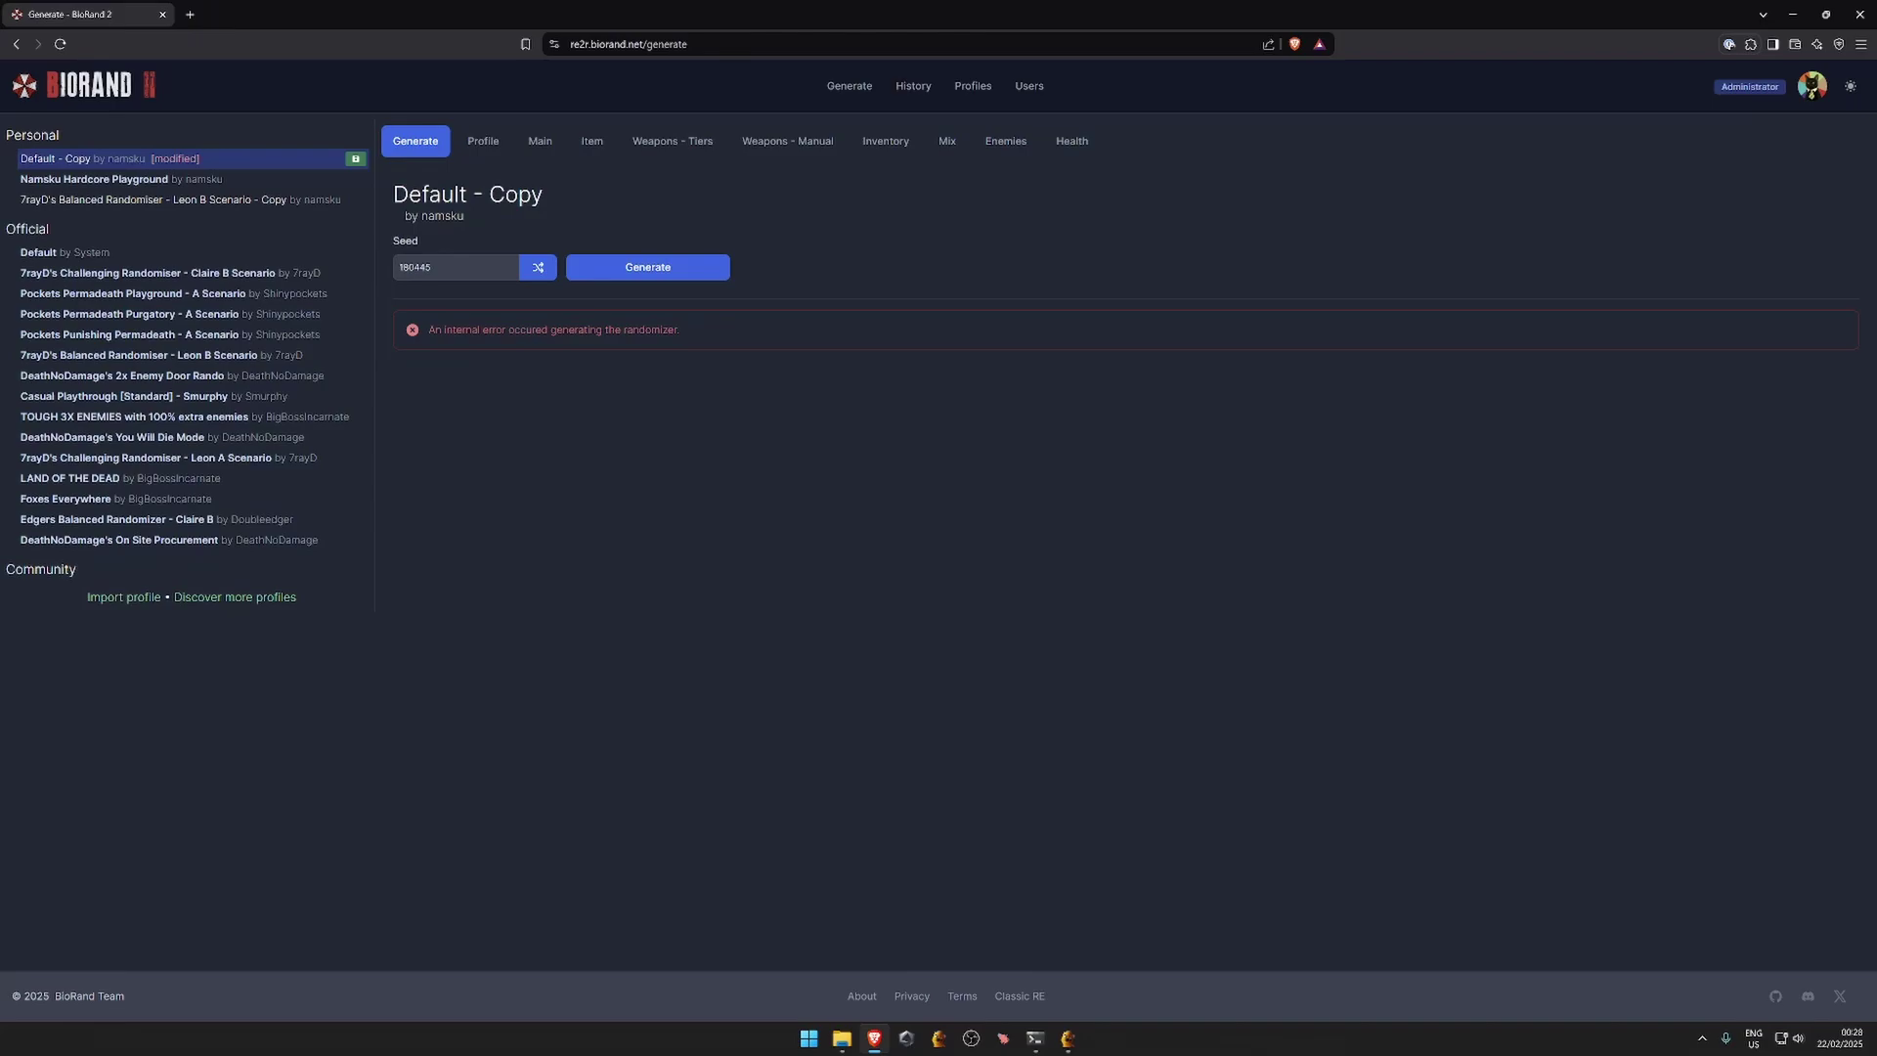
left_click_drag(681, 330, 428, 329)
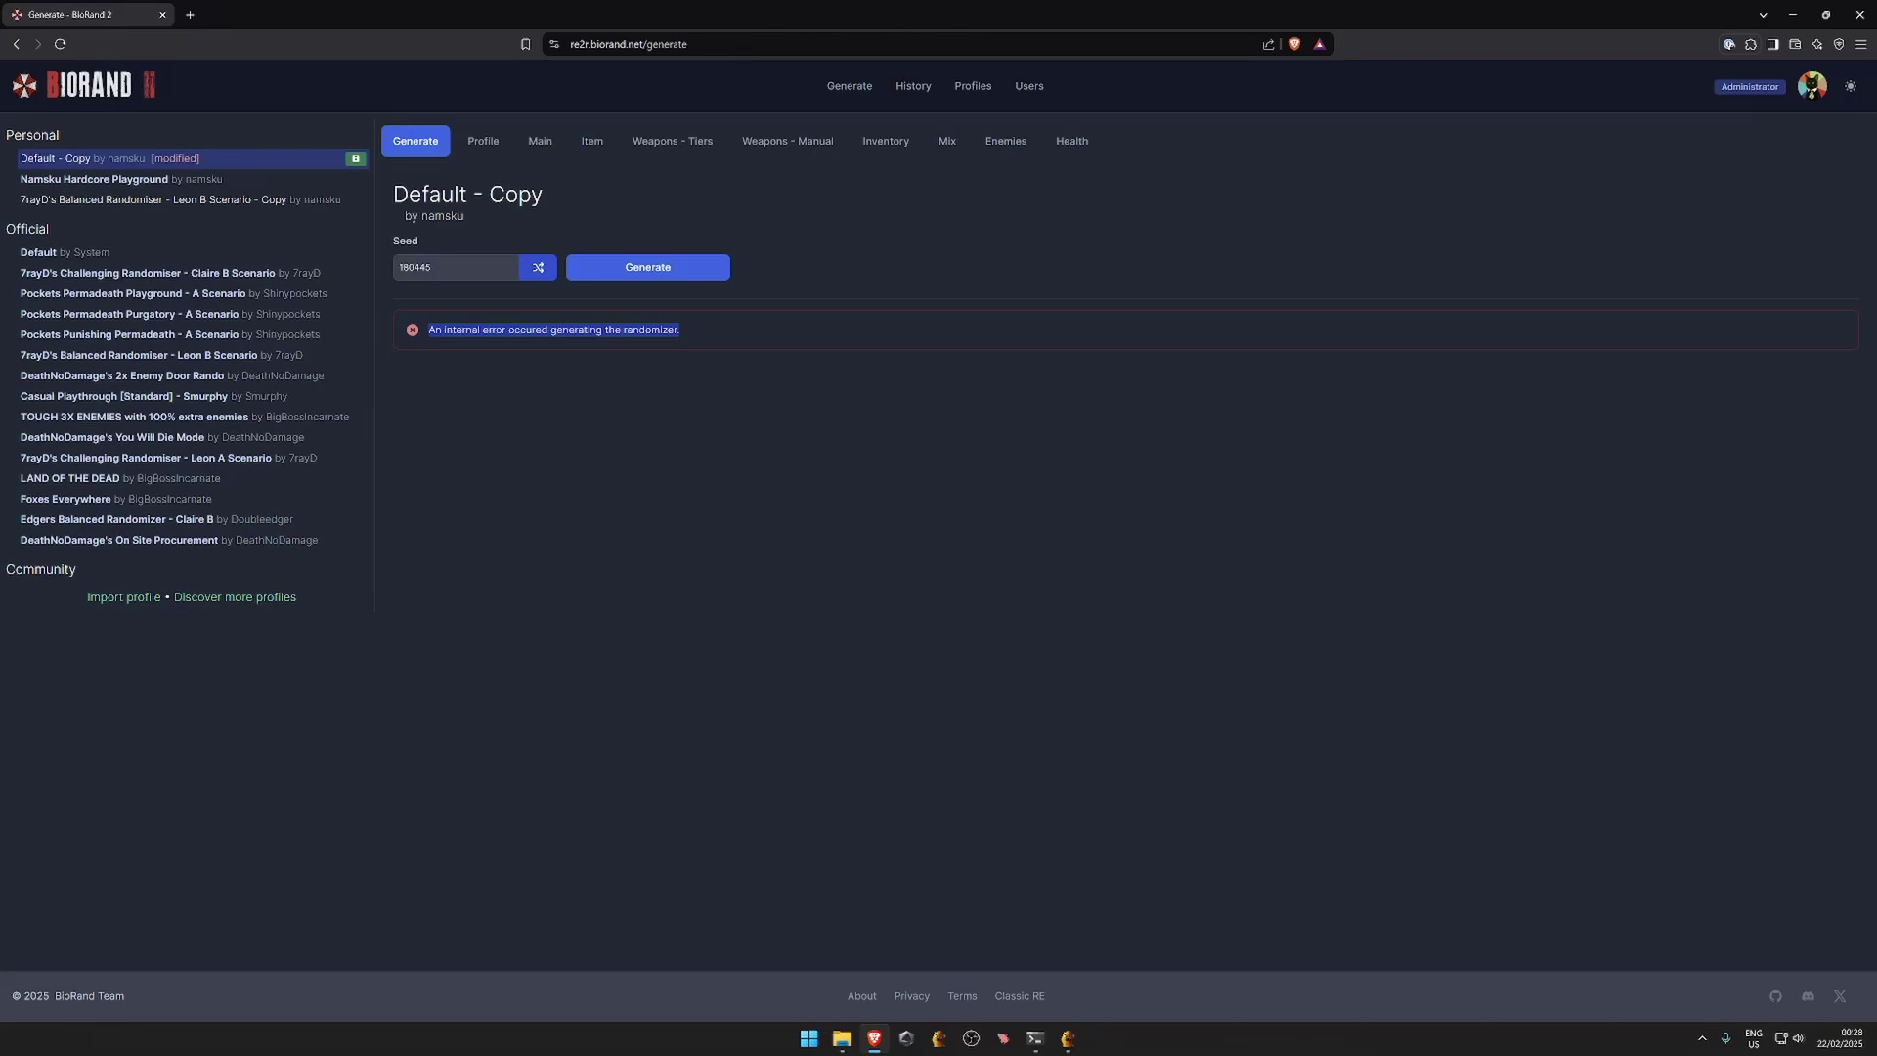
- Generate the randomizer again with a new random seed and highlight the seed and the message above the downloads
left_click(538, 267)
left_click(647, 267)
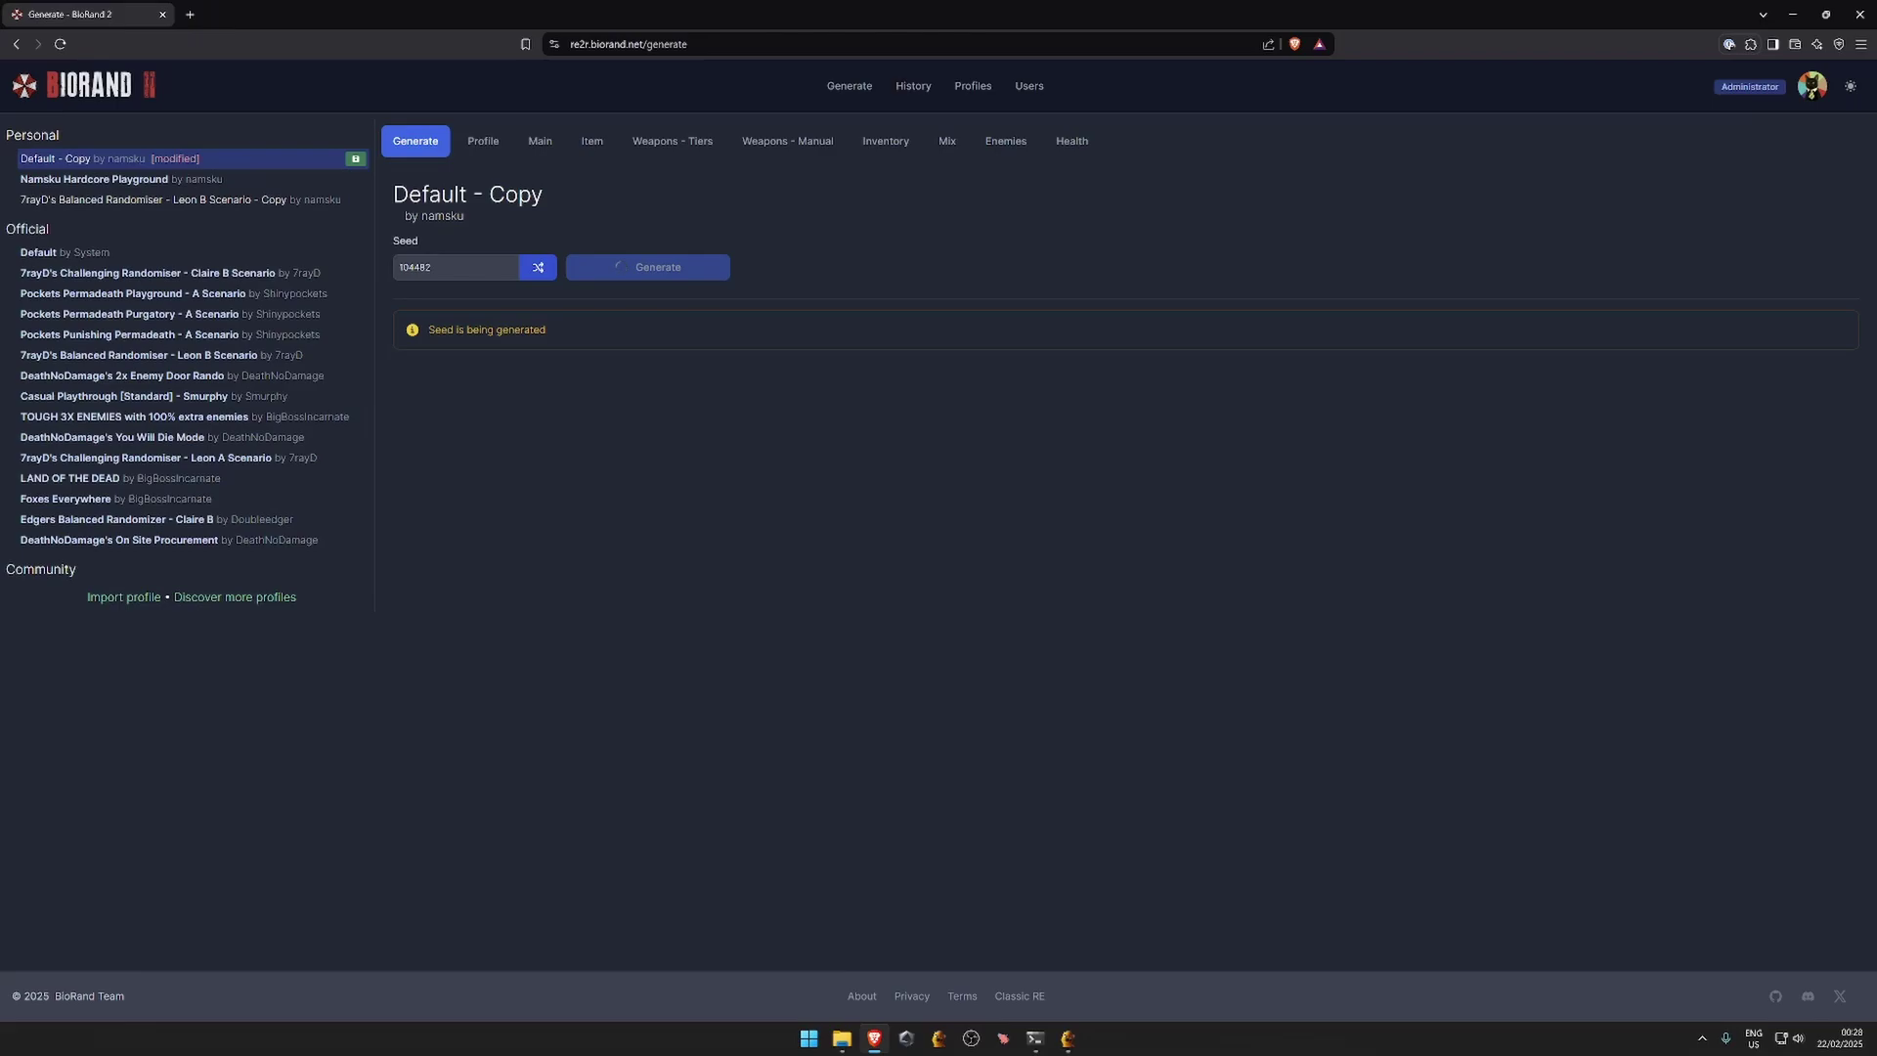
double_click(416, 267)
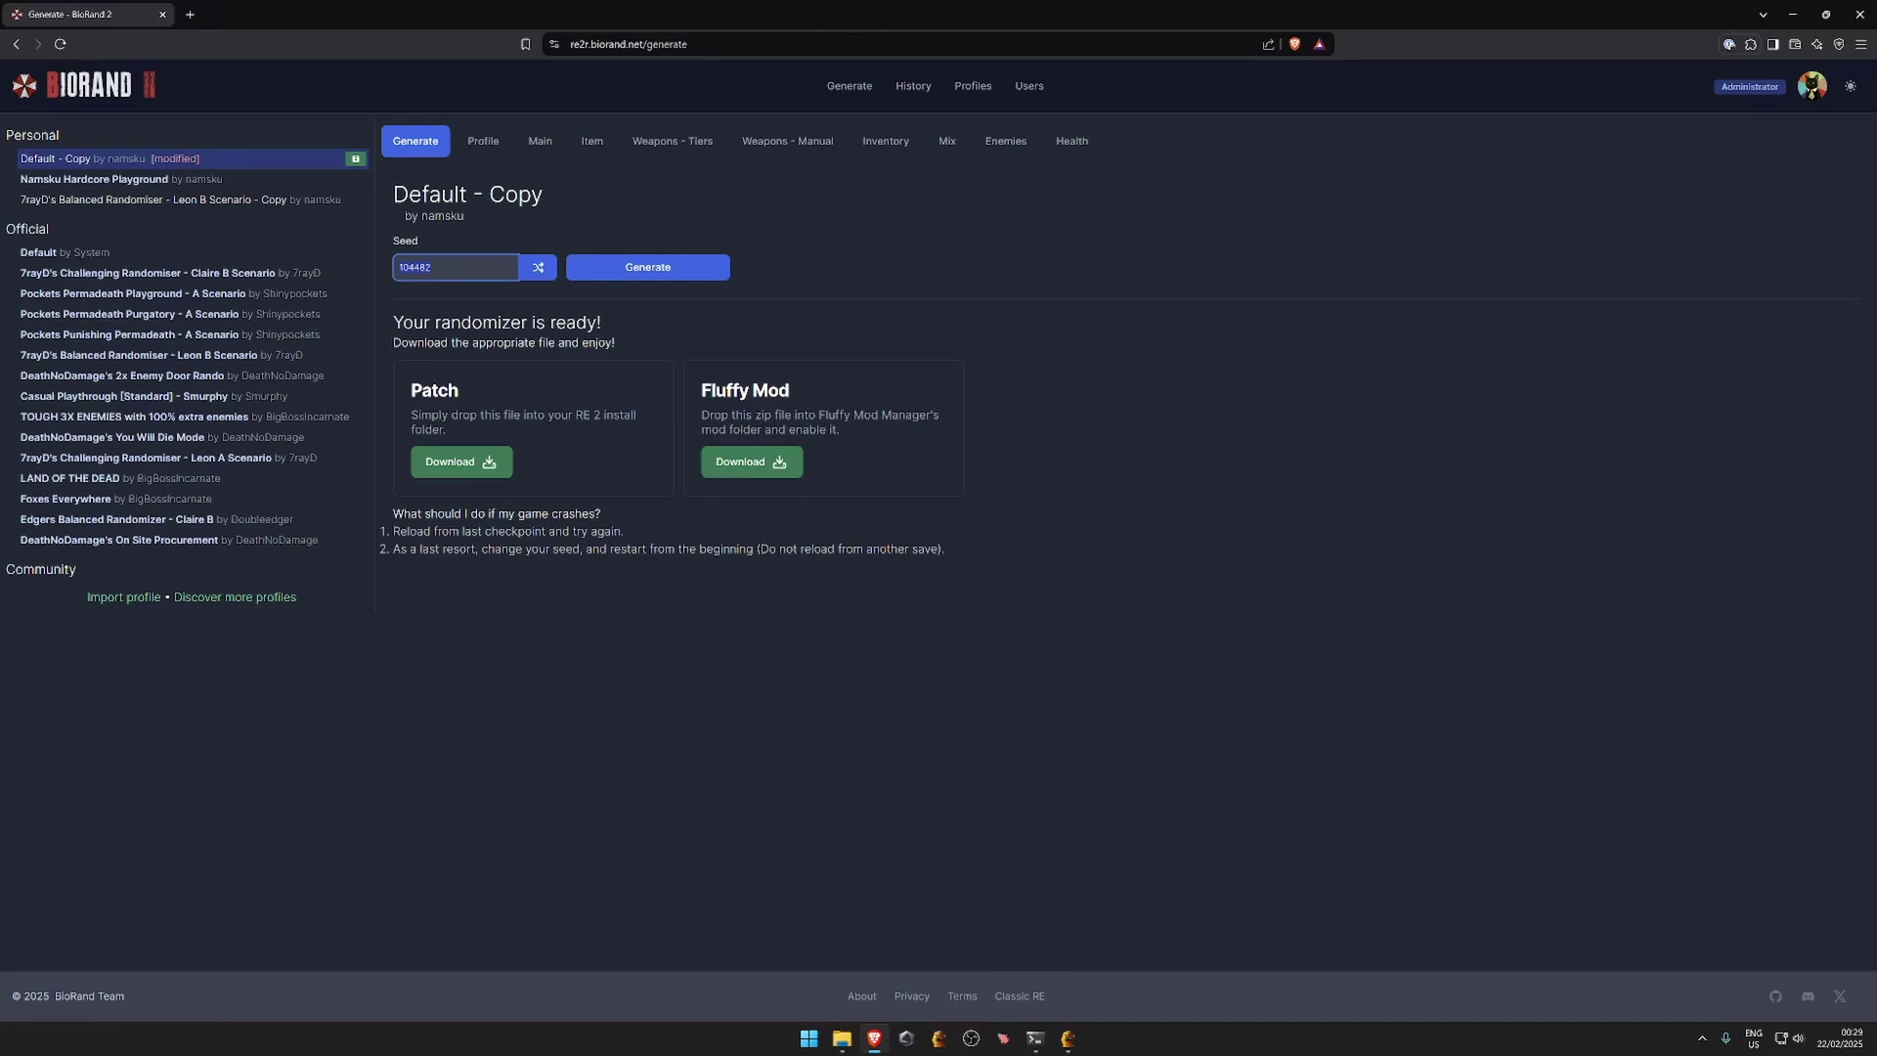
left_click_drag(393, 321, 616, 343)
- Download the Fluffy Mod version as biorand-re2r-104482-mod.zip into Downloads > Seeds and open the archive in its own window
left_click(751, 462)
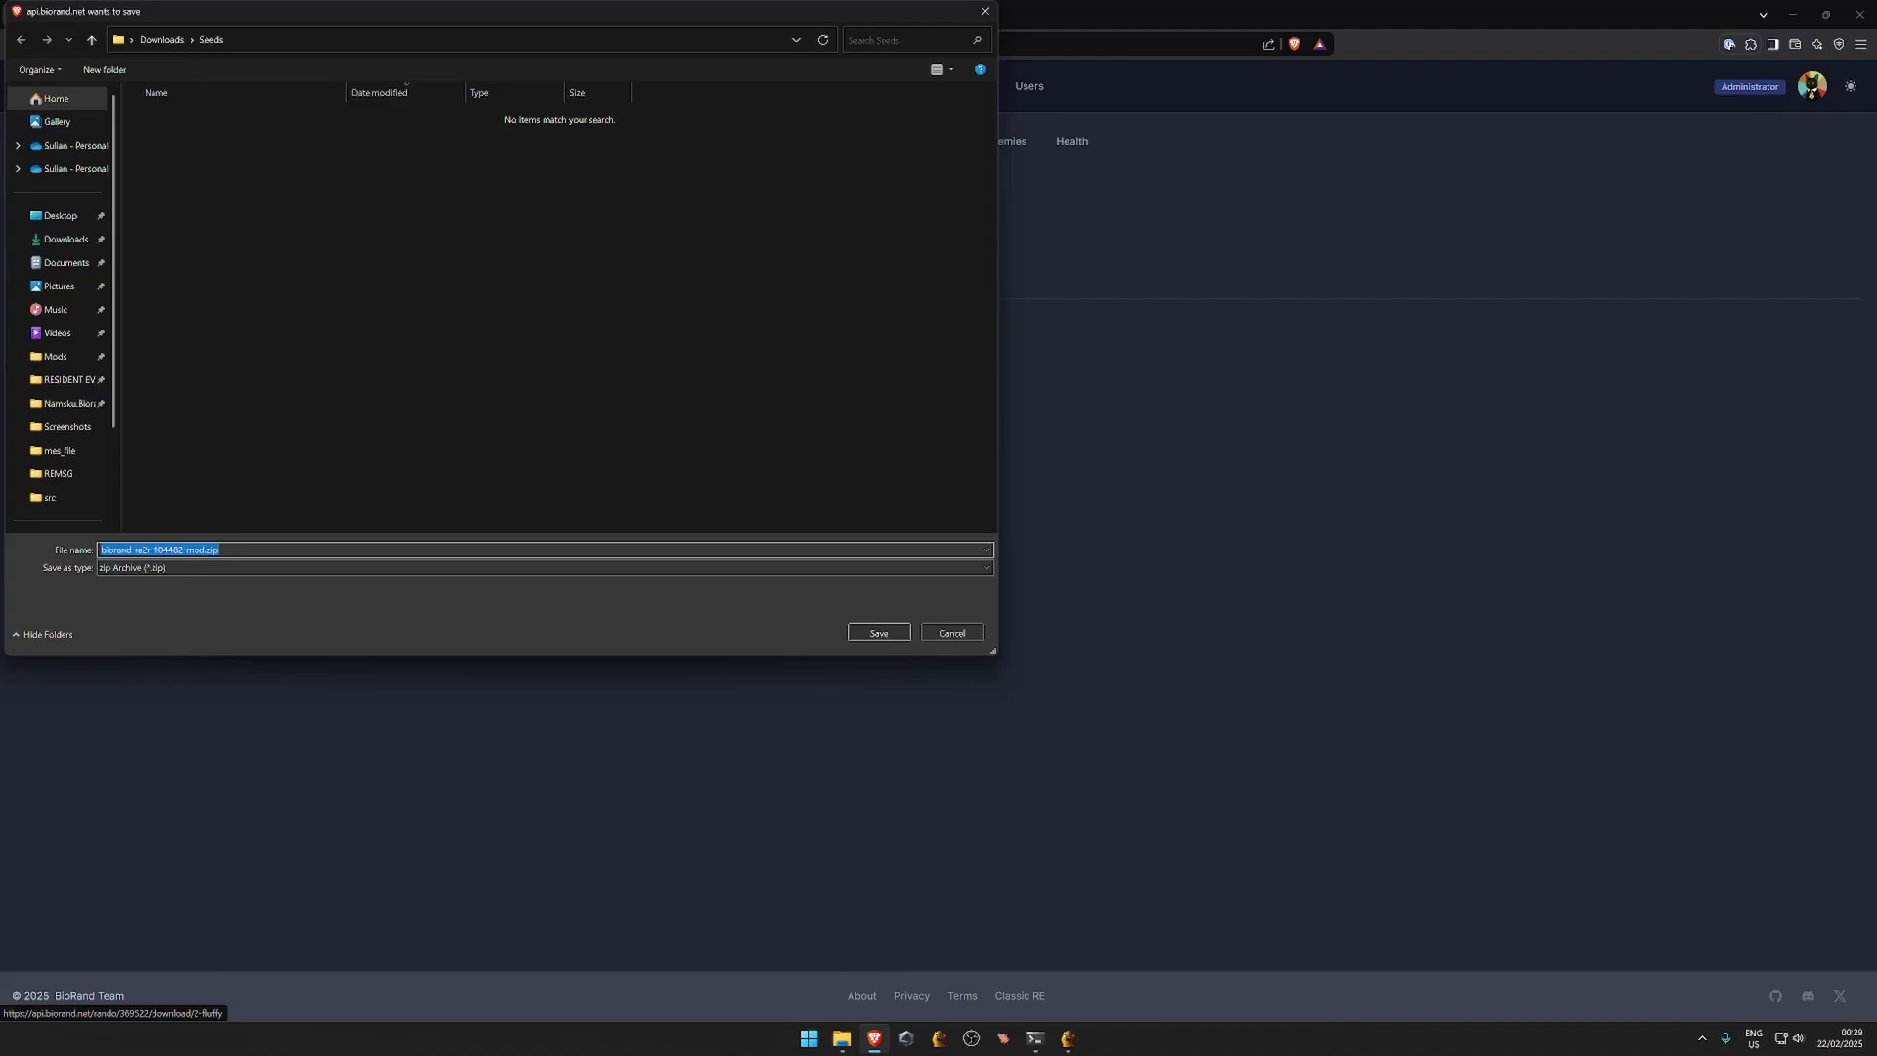
key("Return")
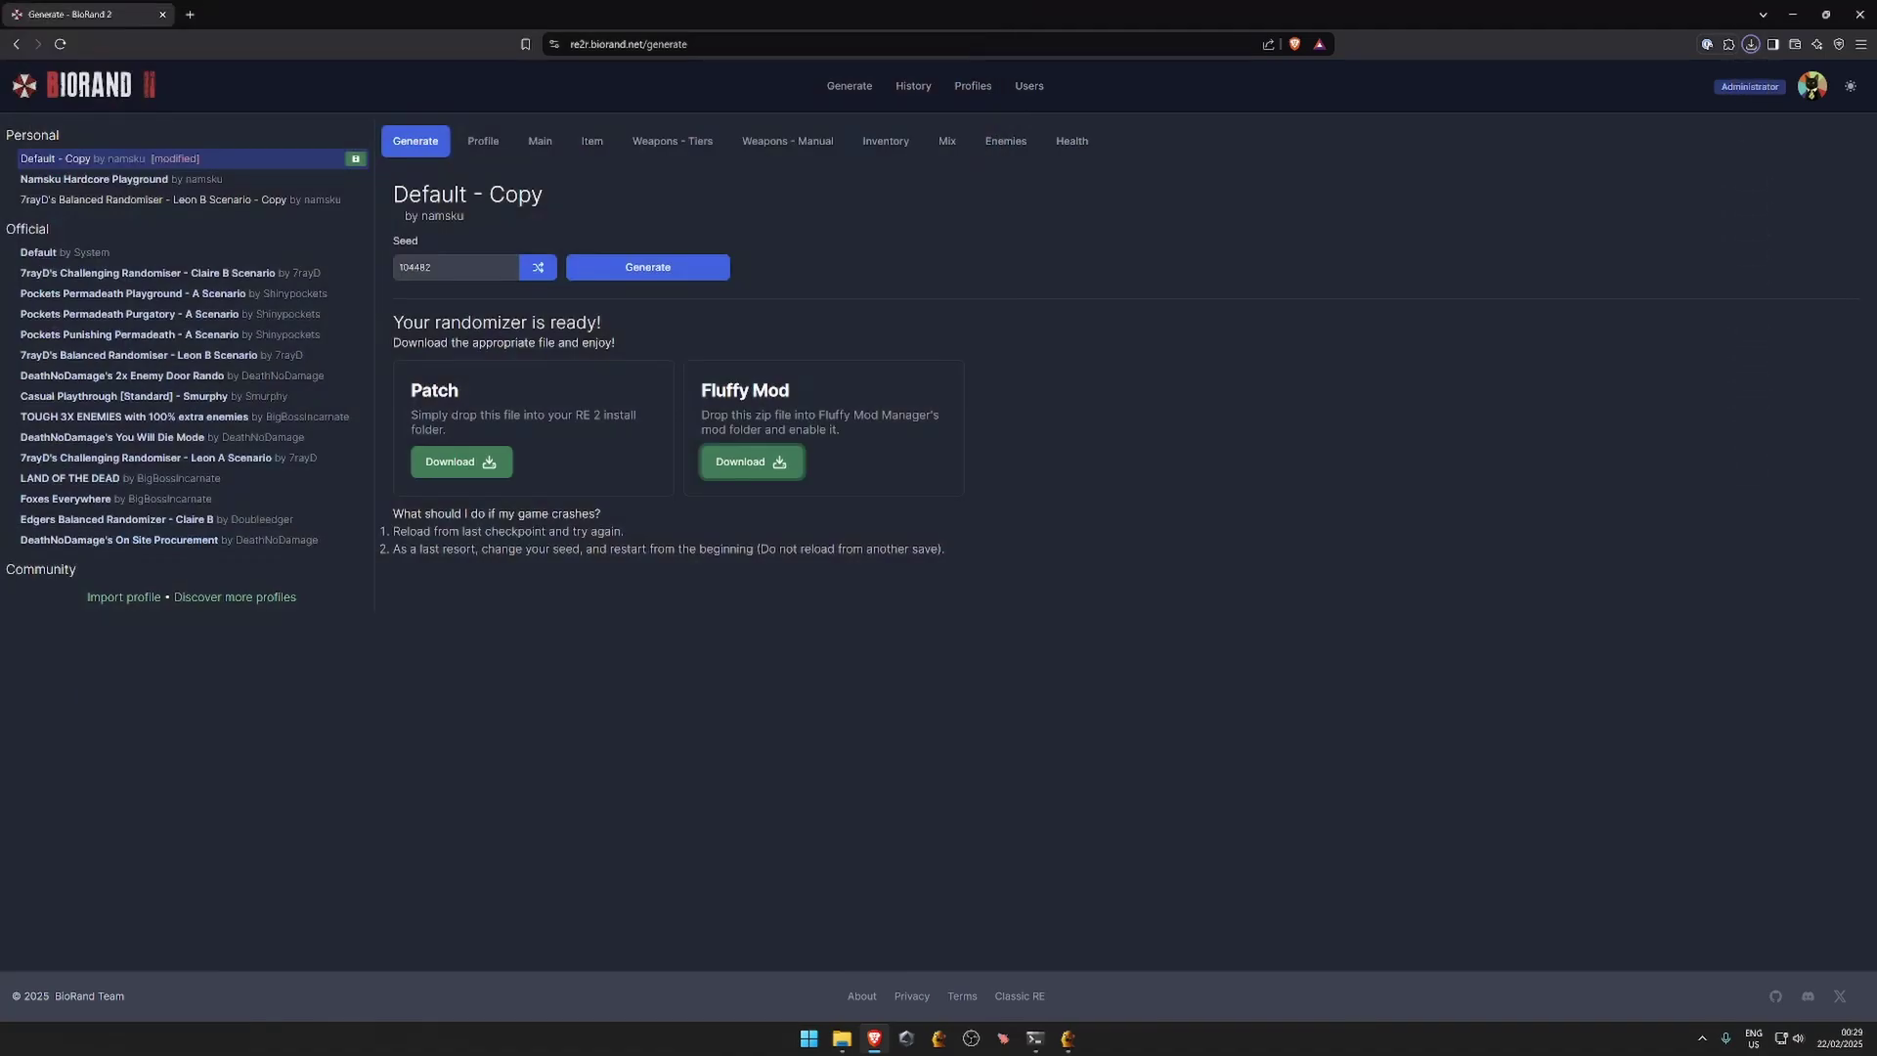
left_click(1633, 80)
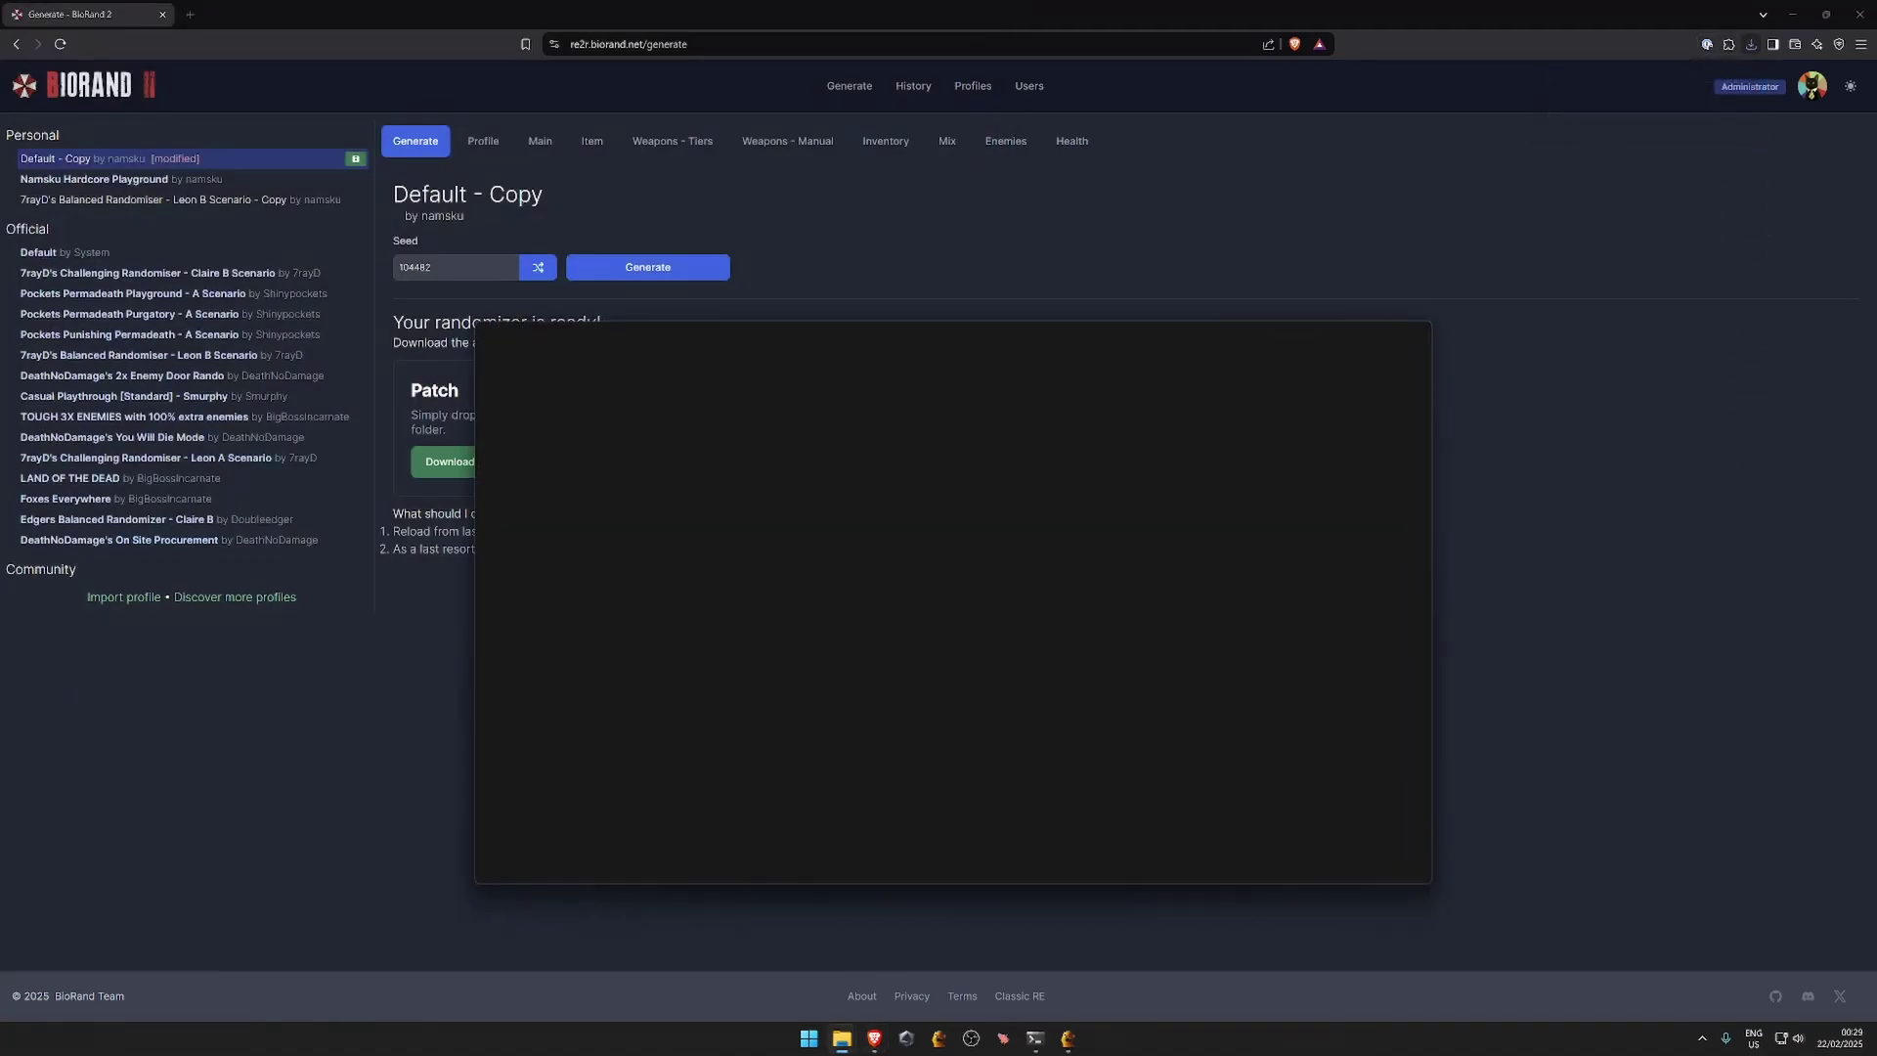
left_click_drag(849, 332, 519, 156)
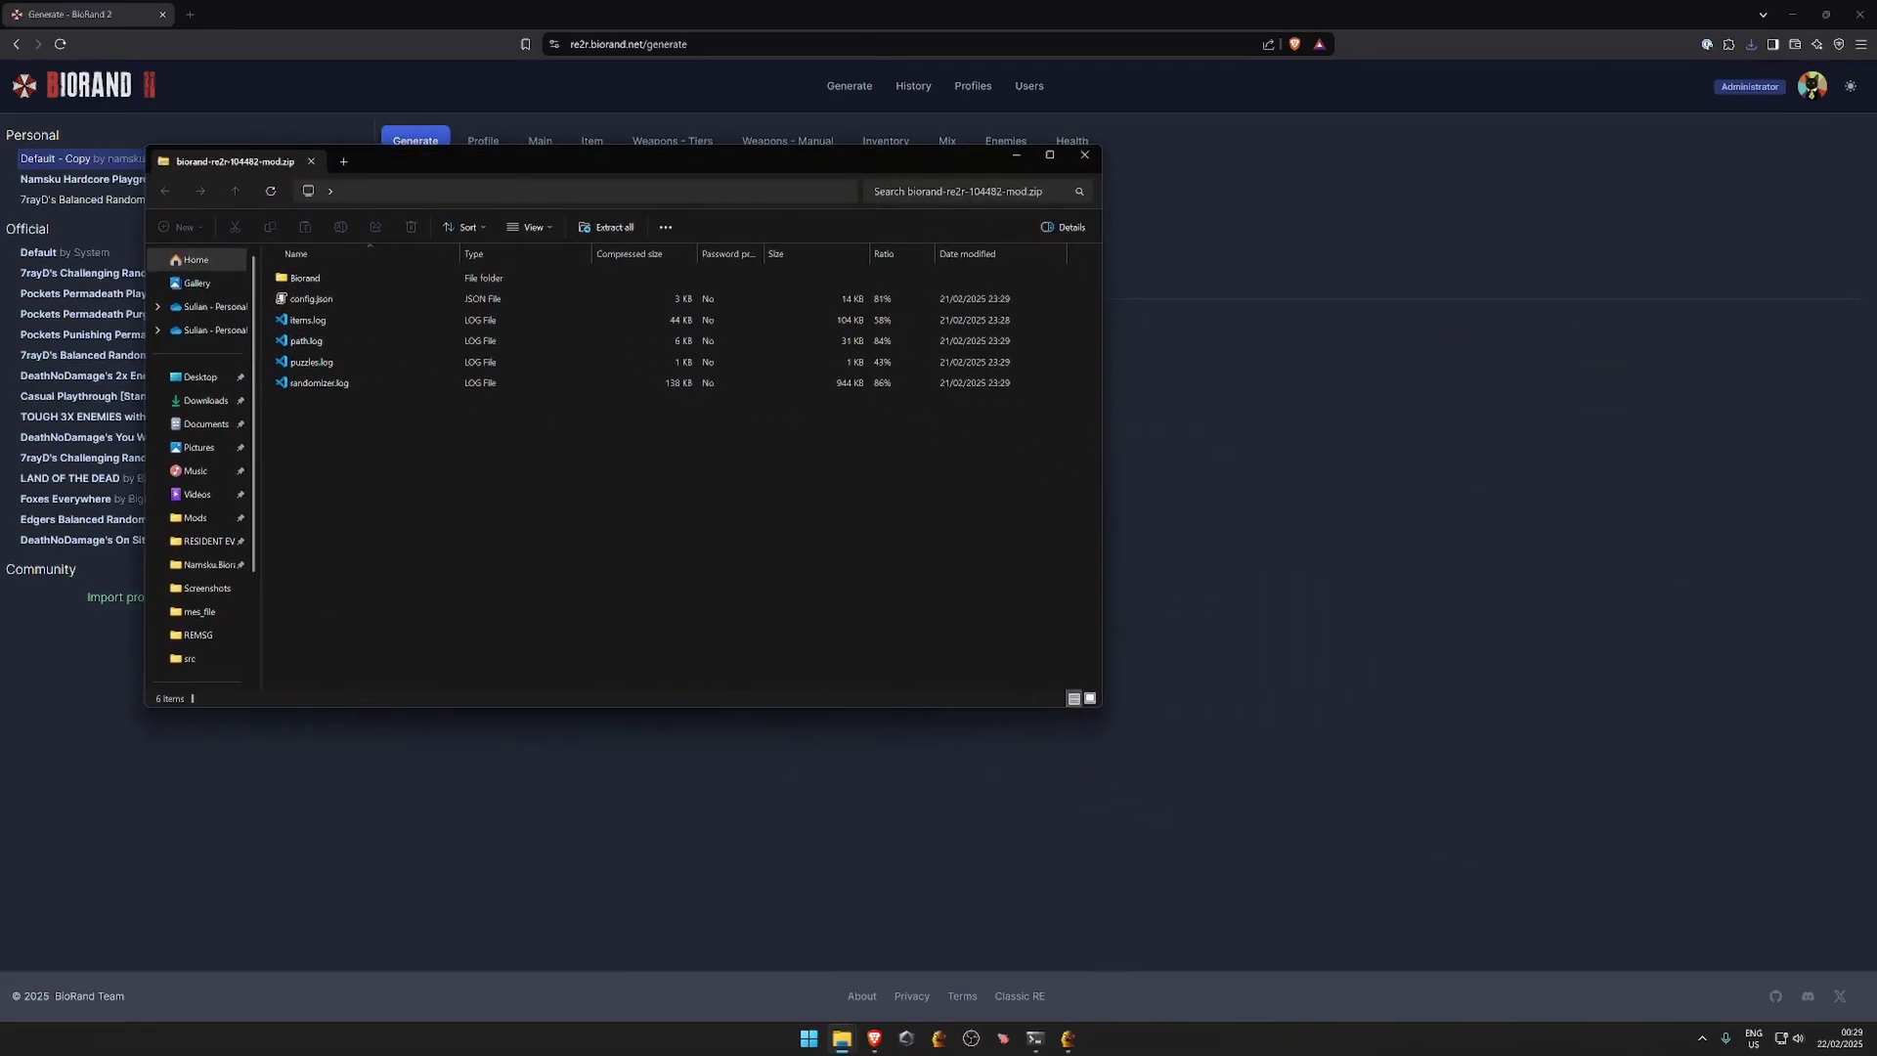
- Open the downloaded mod archive from the Seeds folder in a second window beside the first and select its Biorand folder
mouse_move(841, 1039)
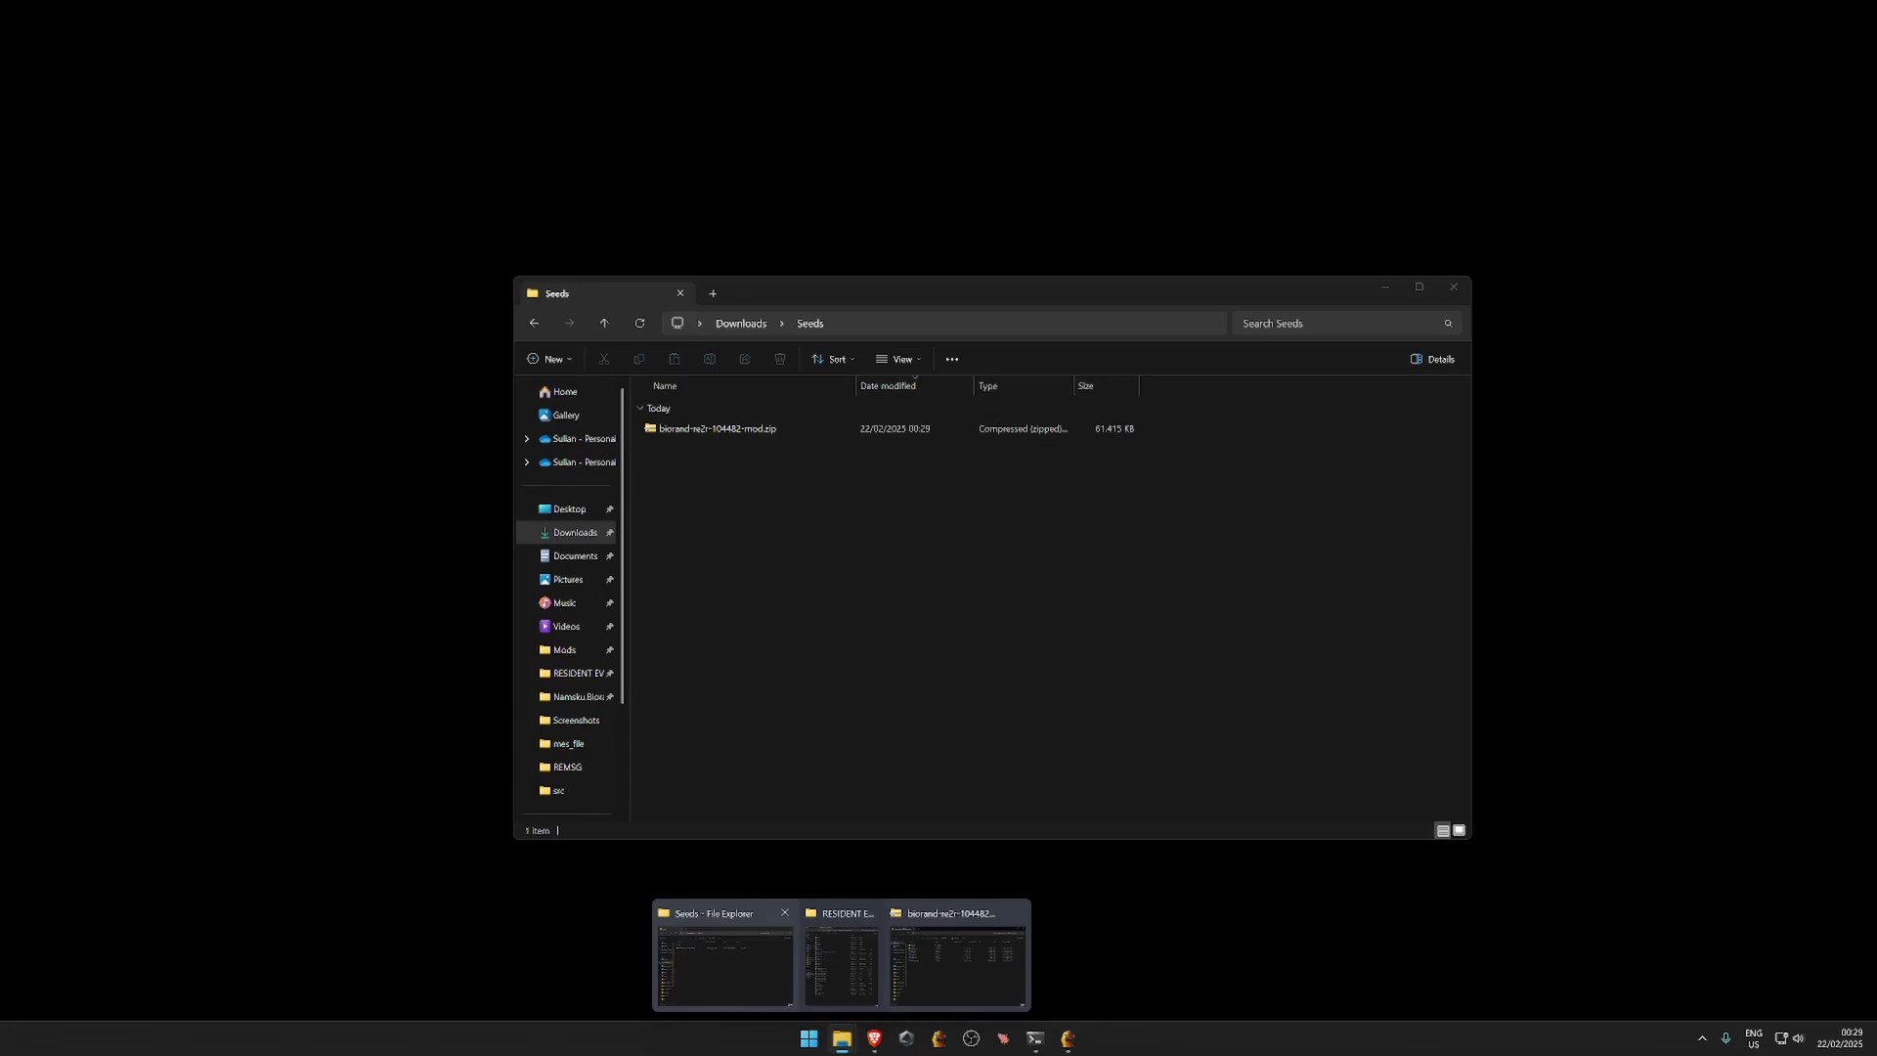
left_click(725, 966)
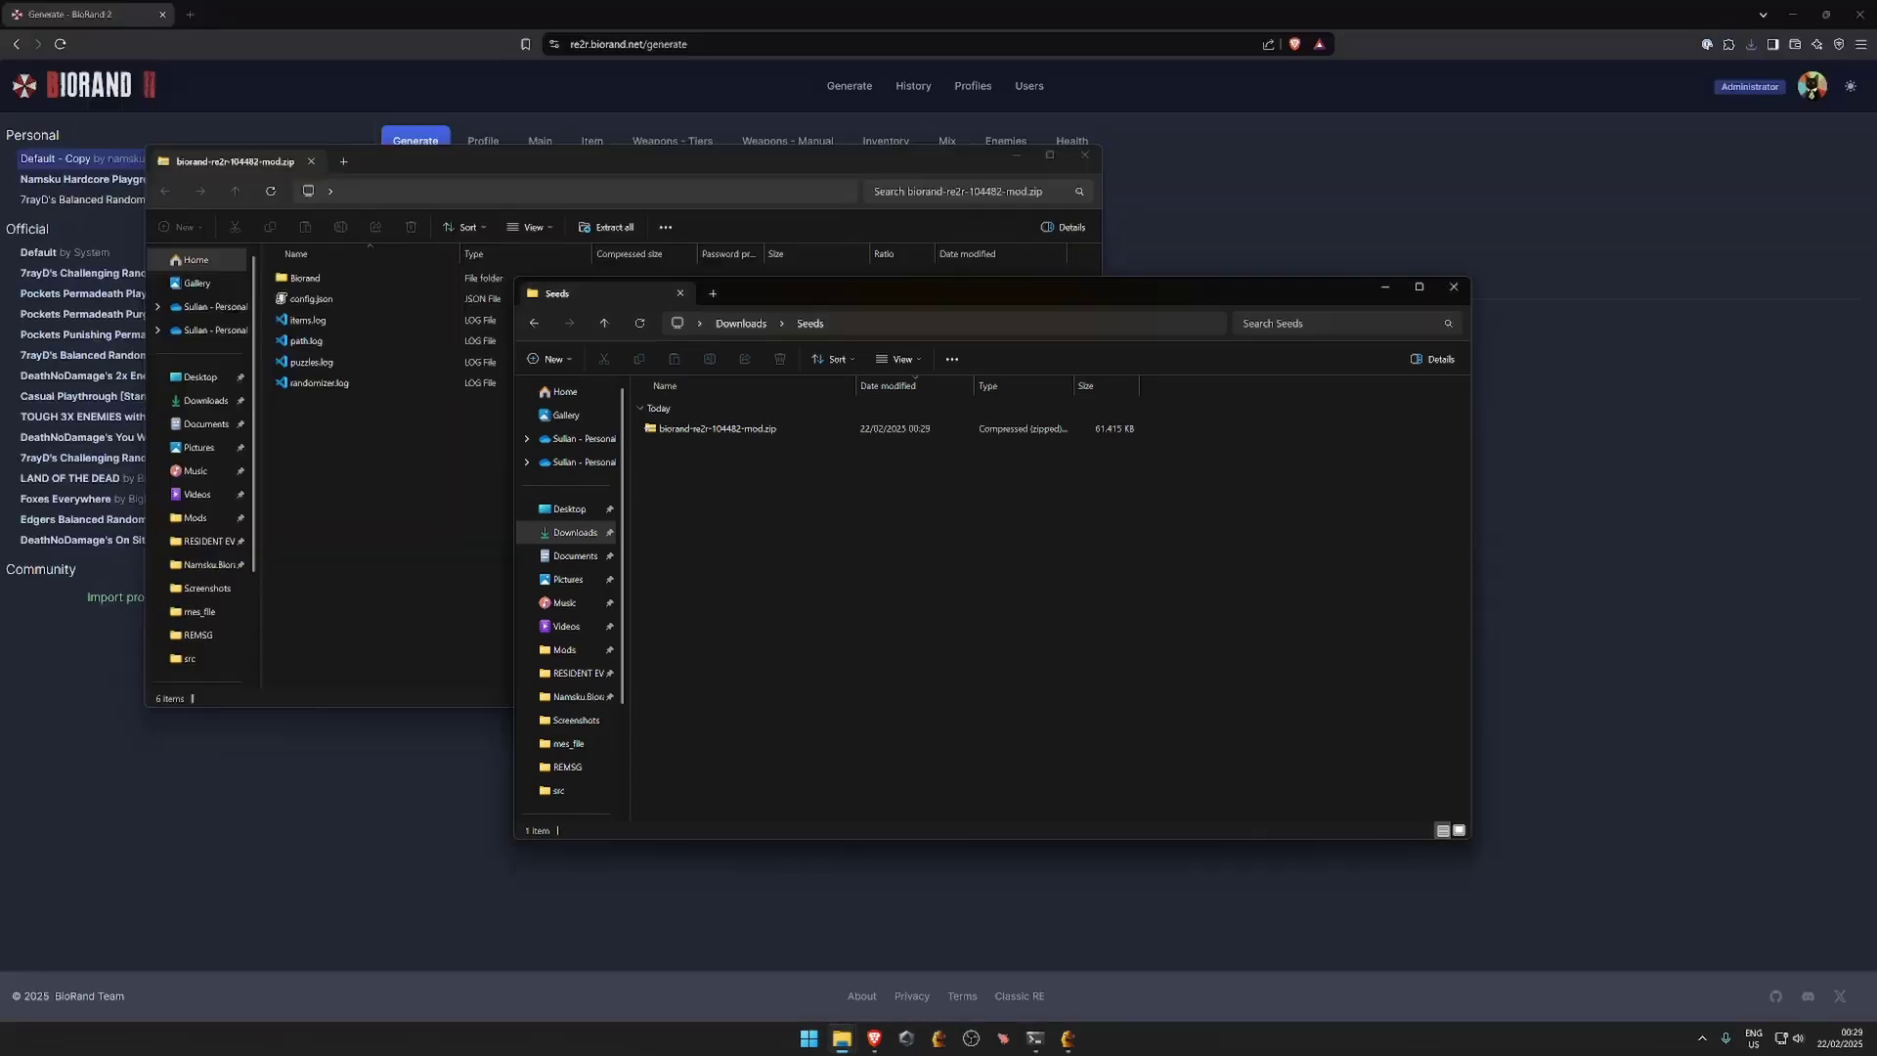
double_click(717, 428)
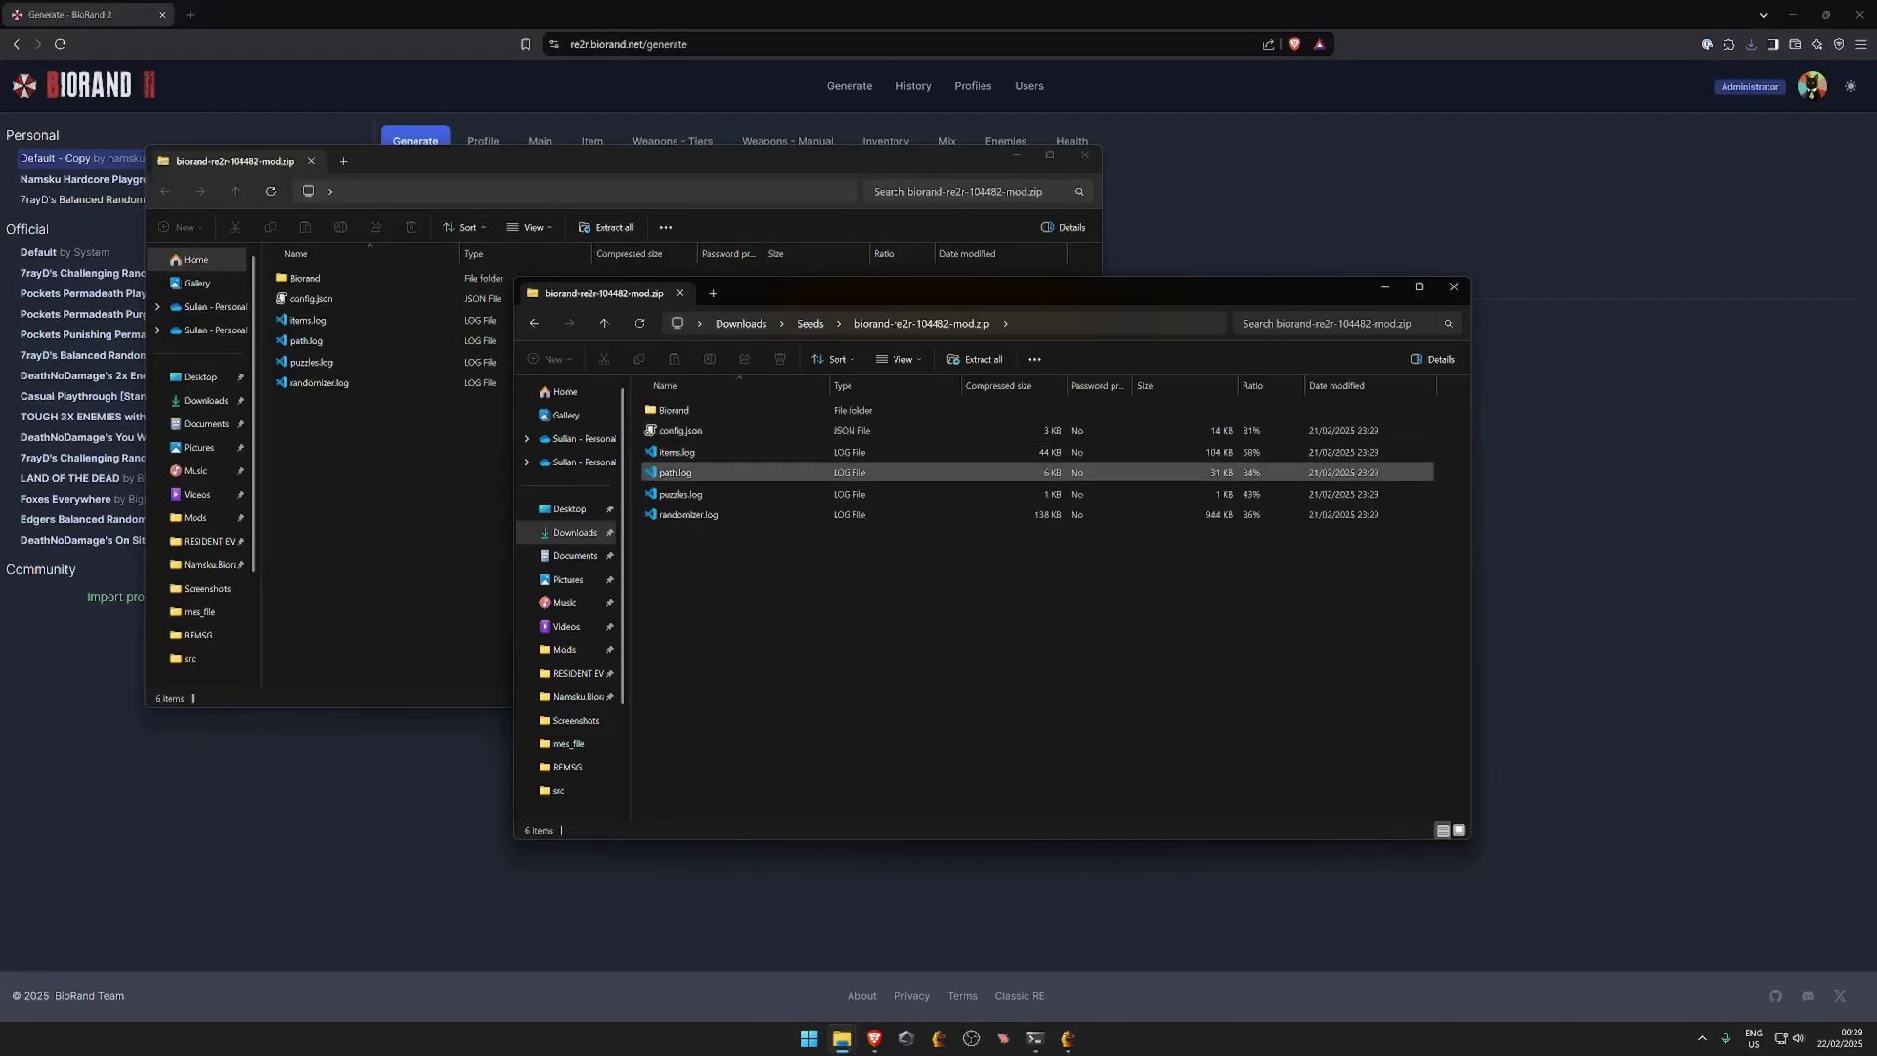
left_click(685, 410)
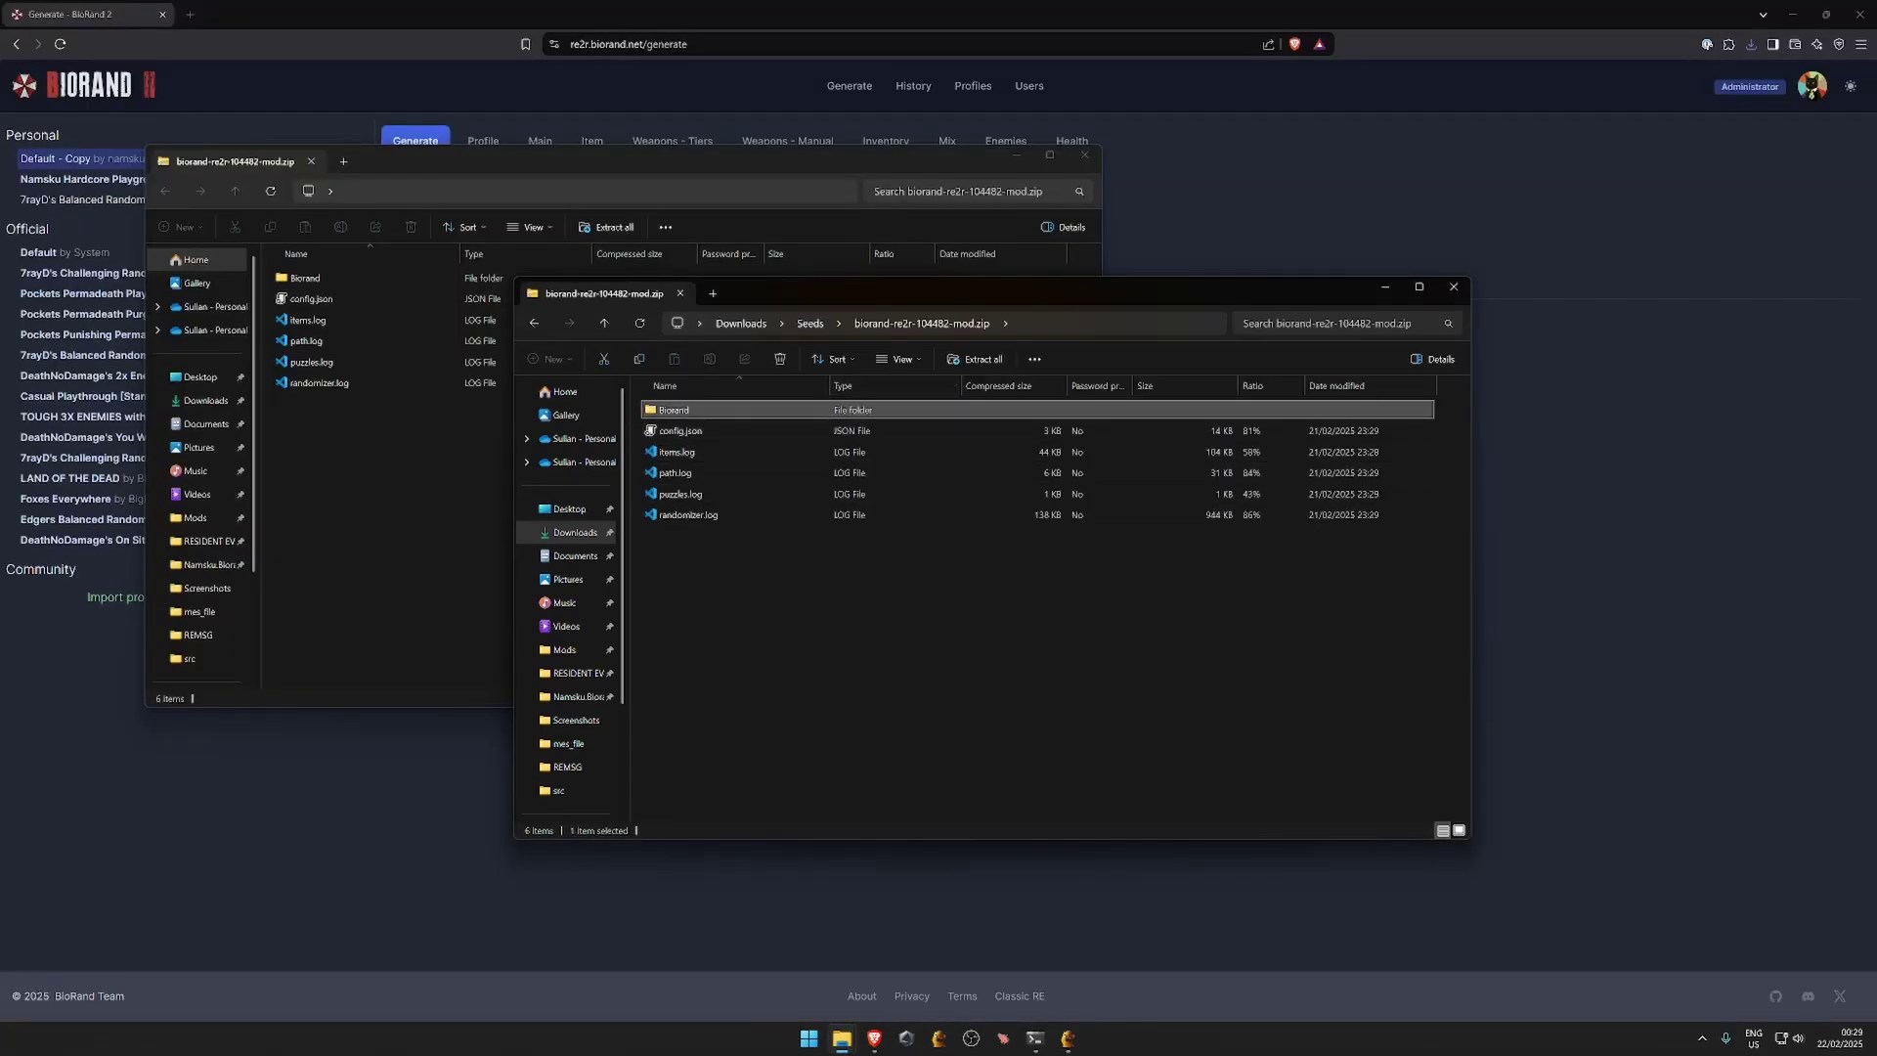
left_click_drag(977, 294, 1141, 296)
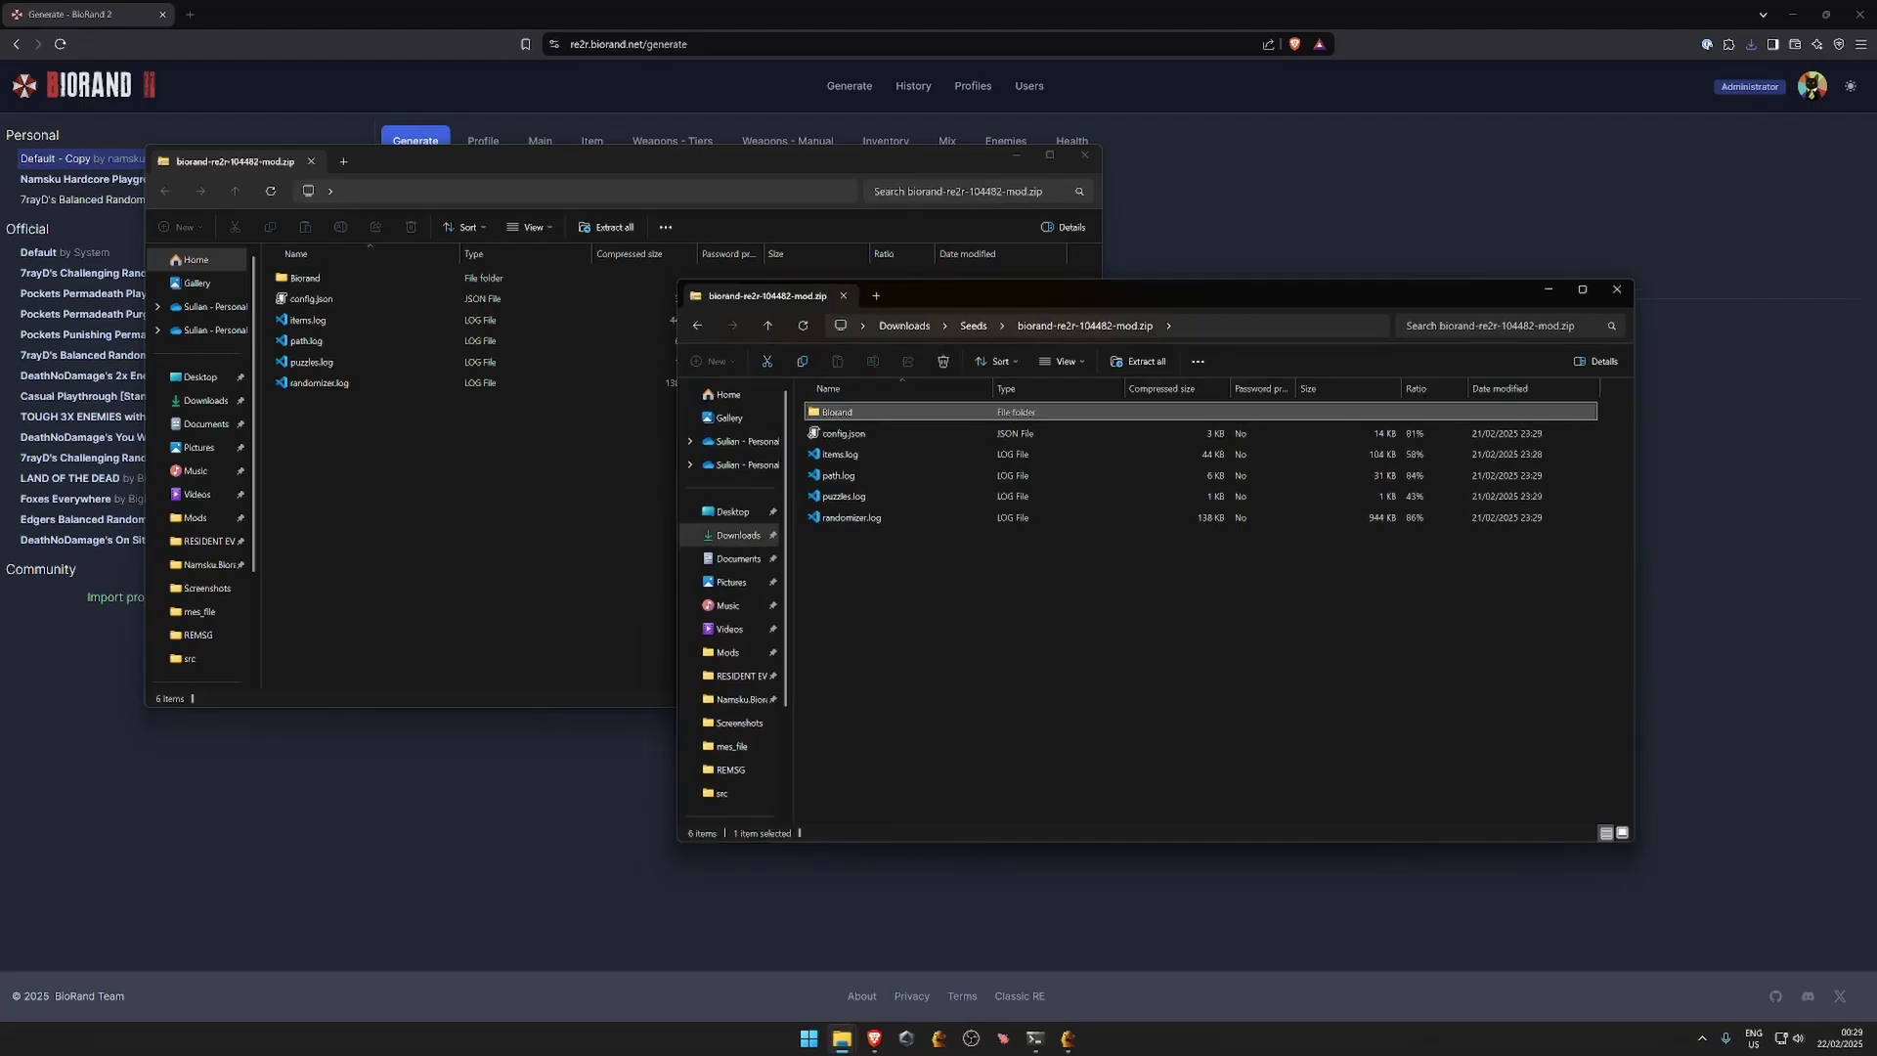
- Replace the Biorand folder in Fluffy Mod Manager's RE2R Mods folder with the one from the downloaded archive
left_click(729, 652)
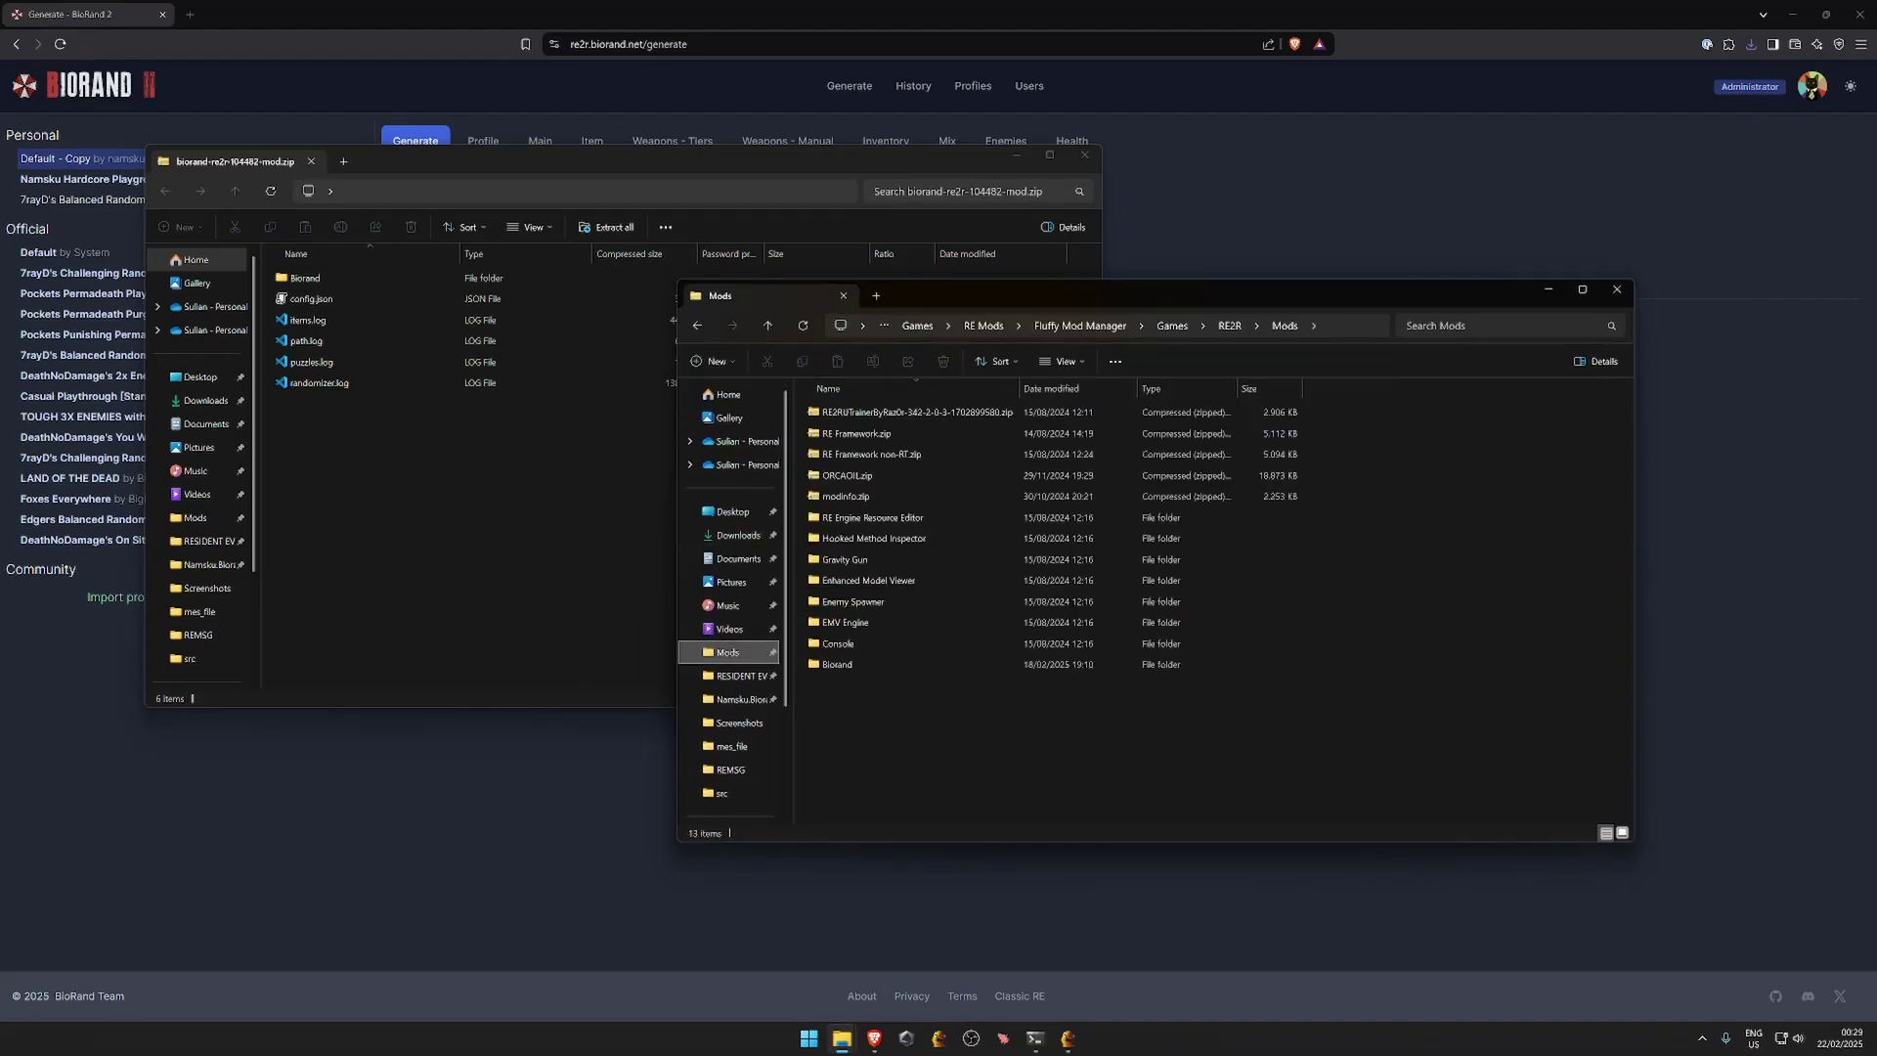
left_click(837, 664)
key("Delete")
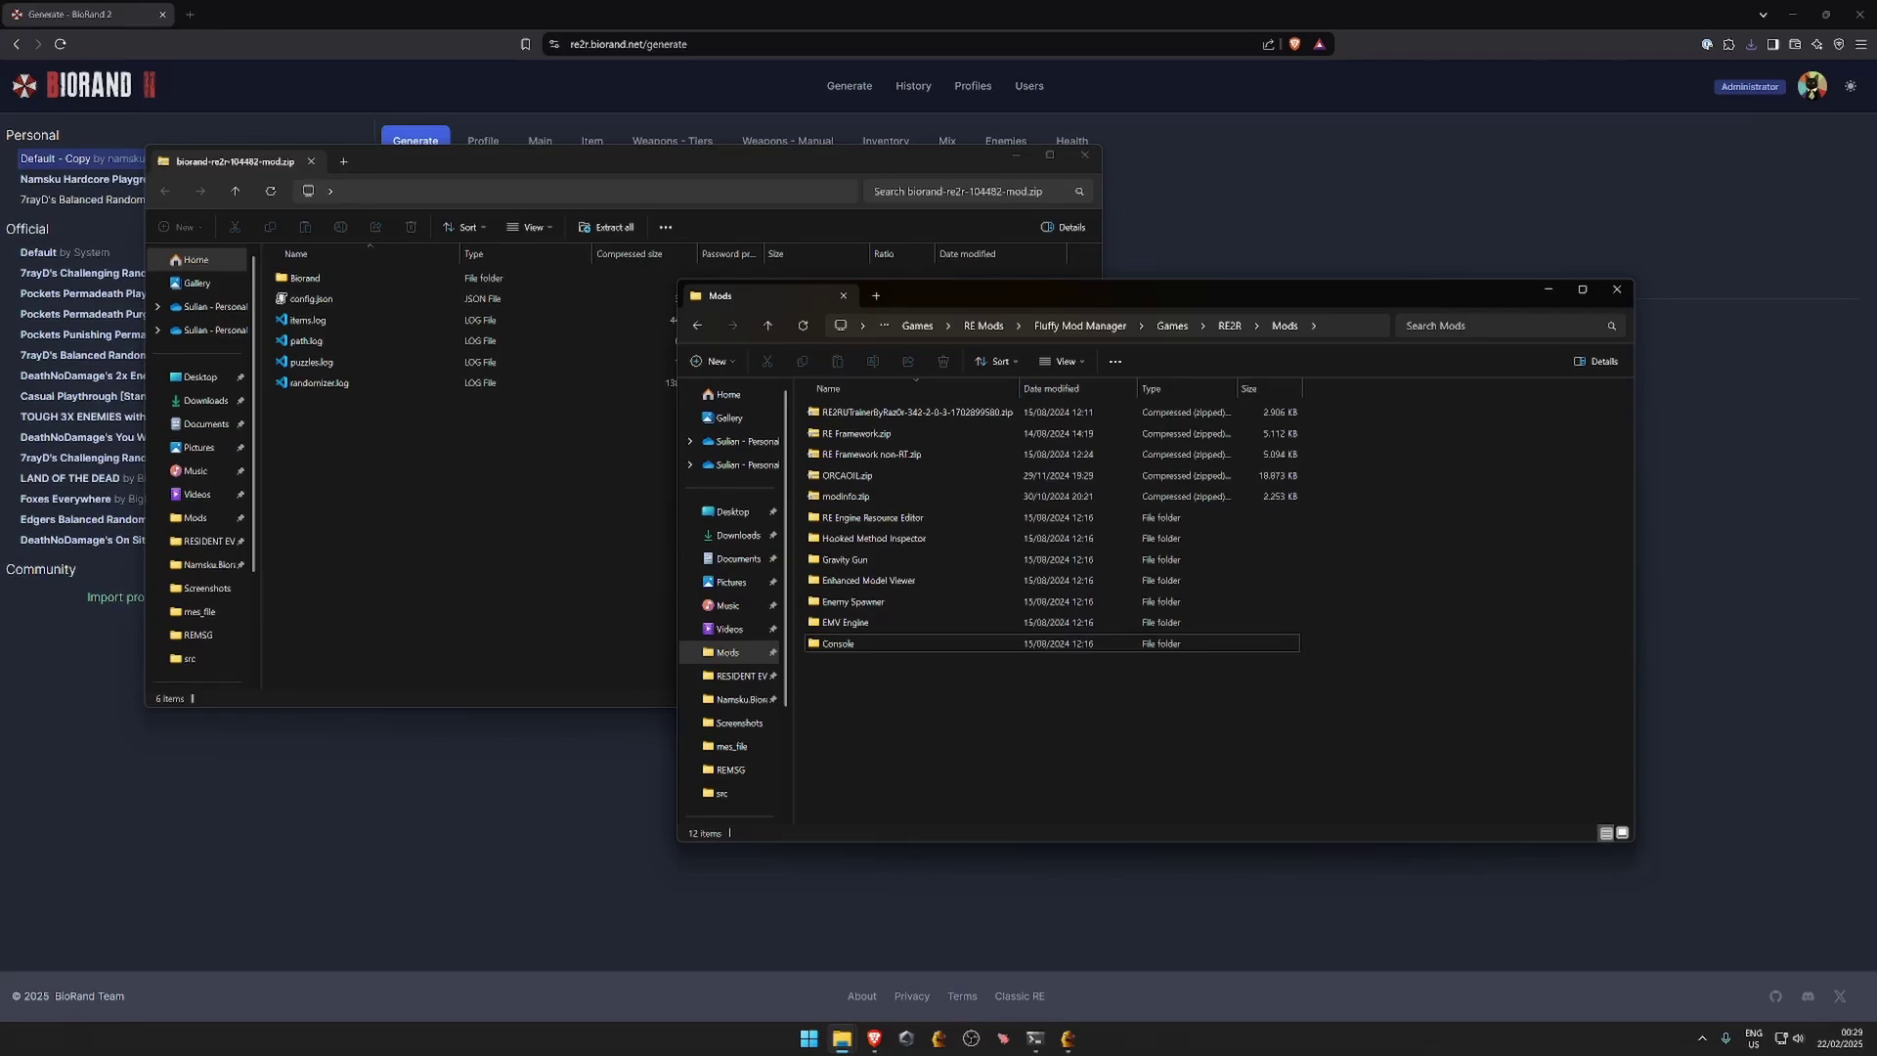
left_click_drag(305, 278, 1051, 729)
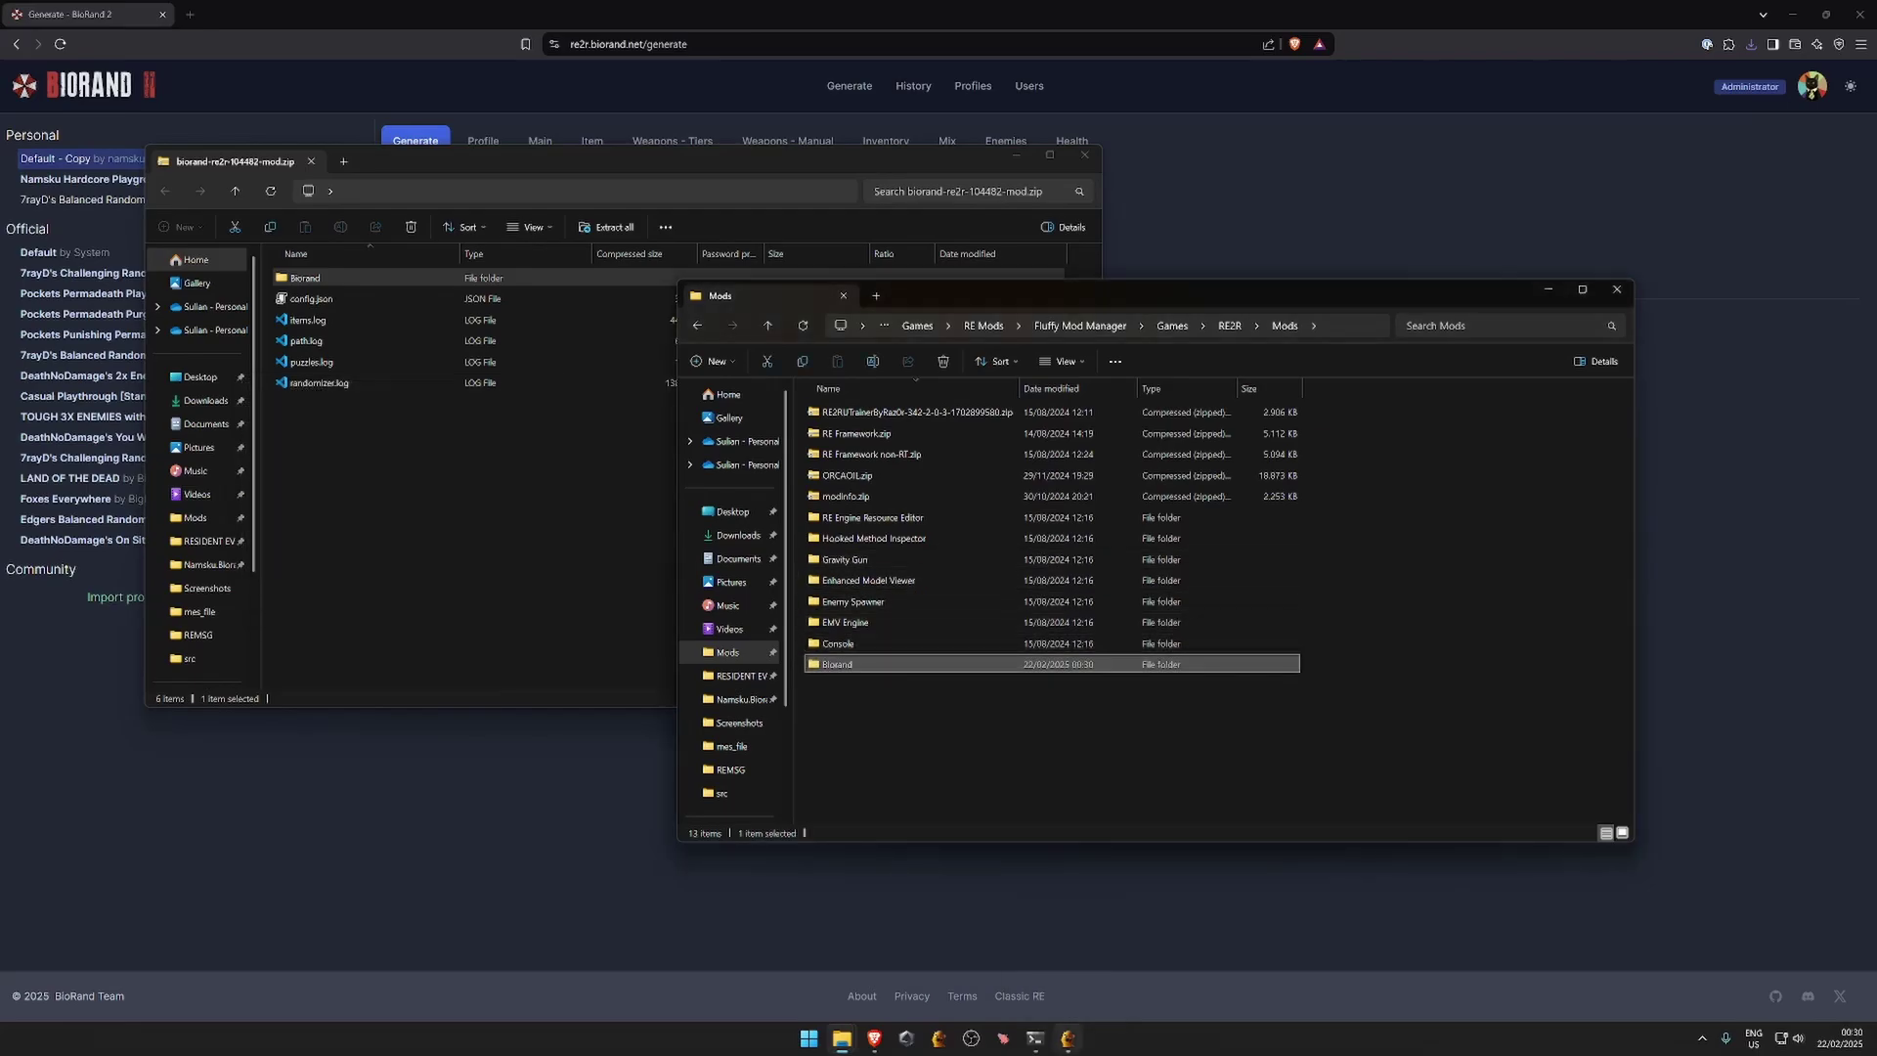
- Complete the Fluffy Mod Manager update, switch to the manager and show the Misc mods for Resident Evil 2
key("Return")
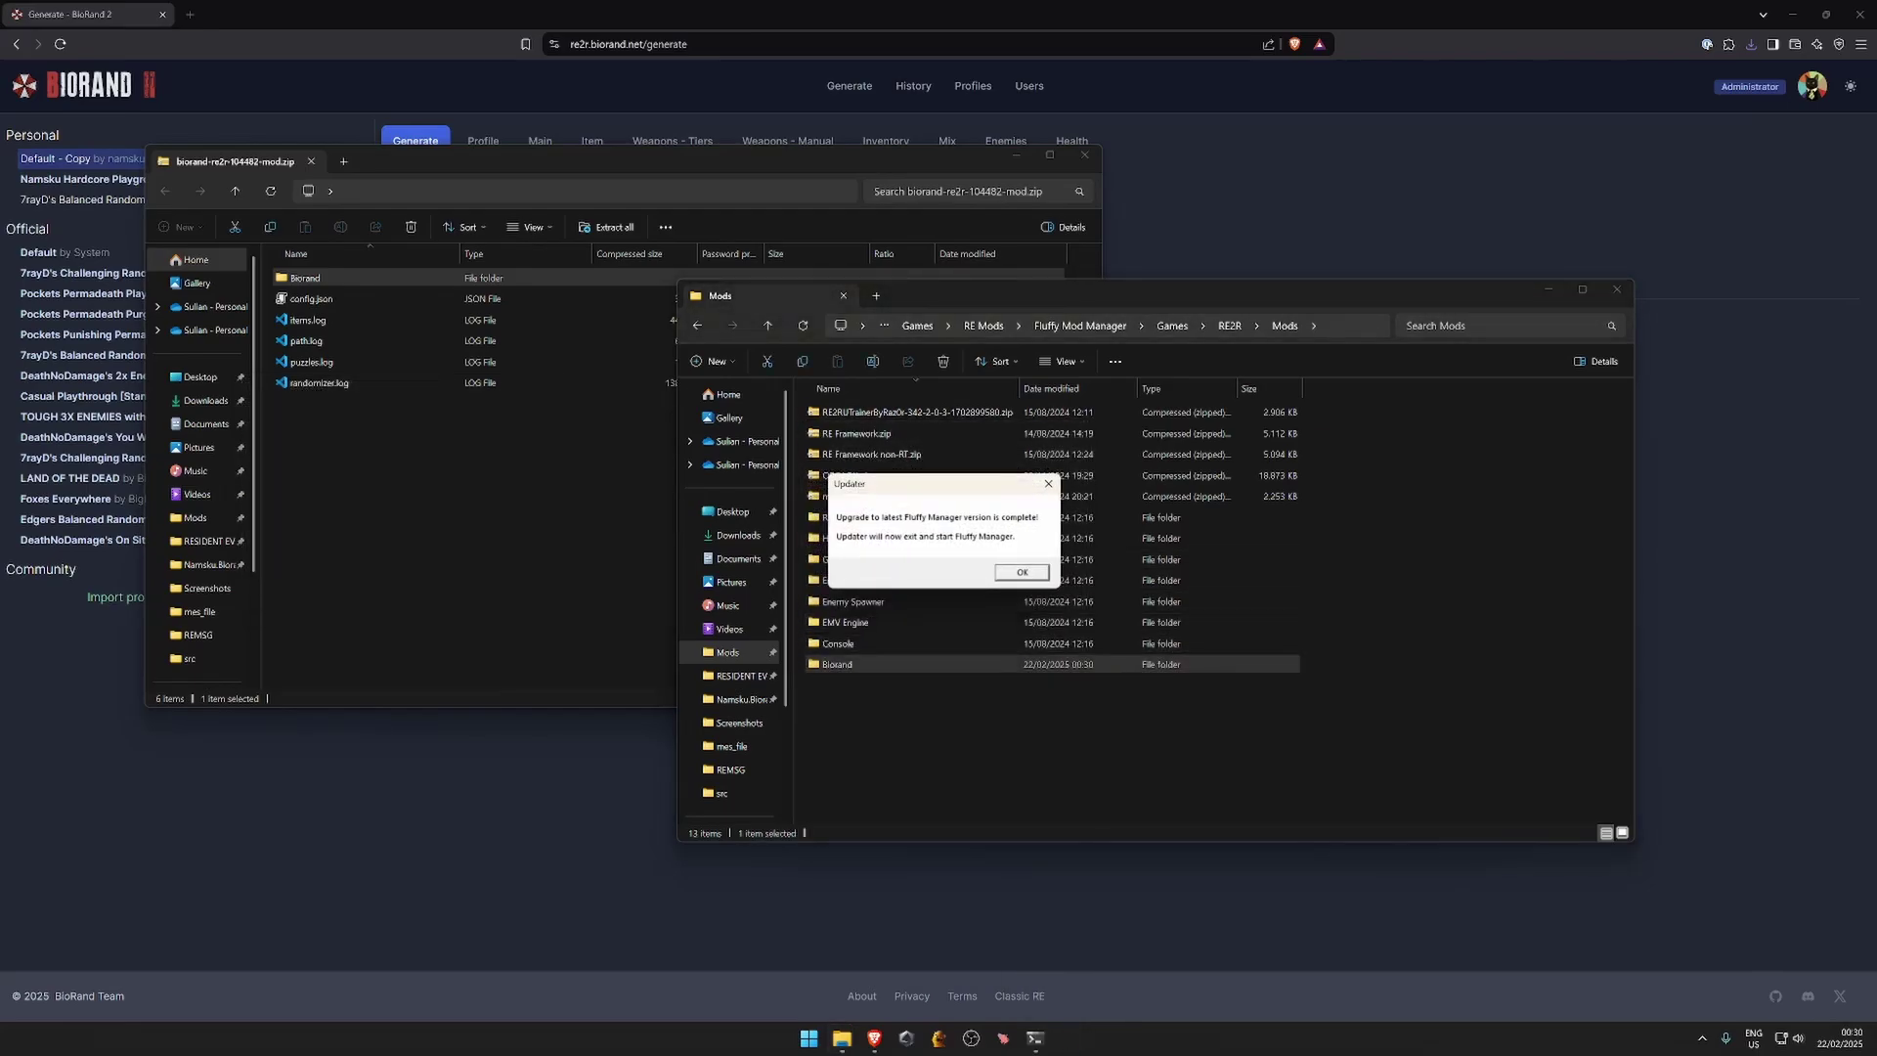
key("Return")
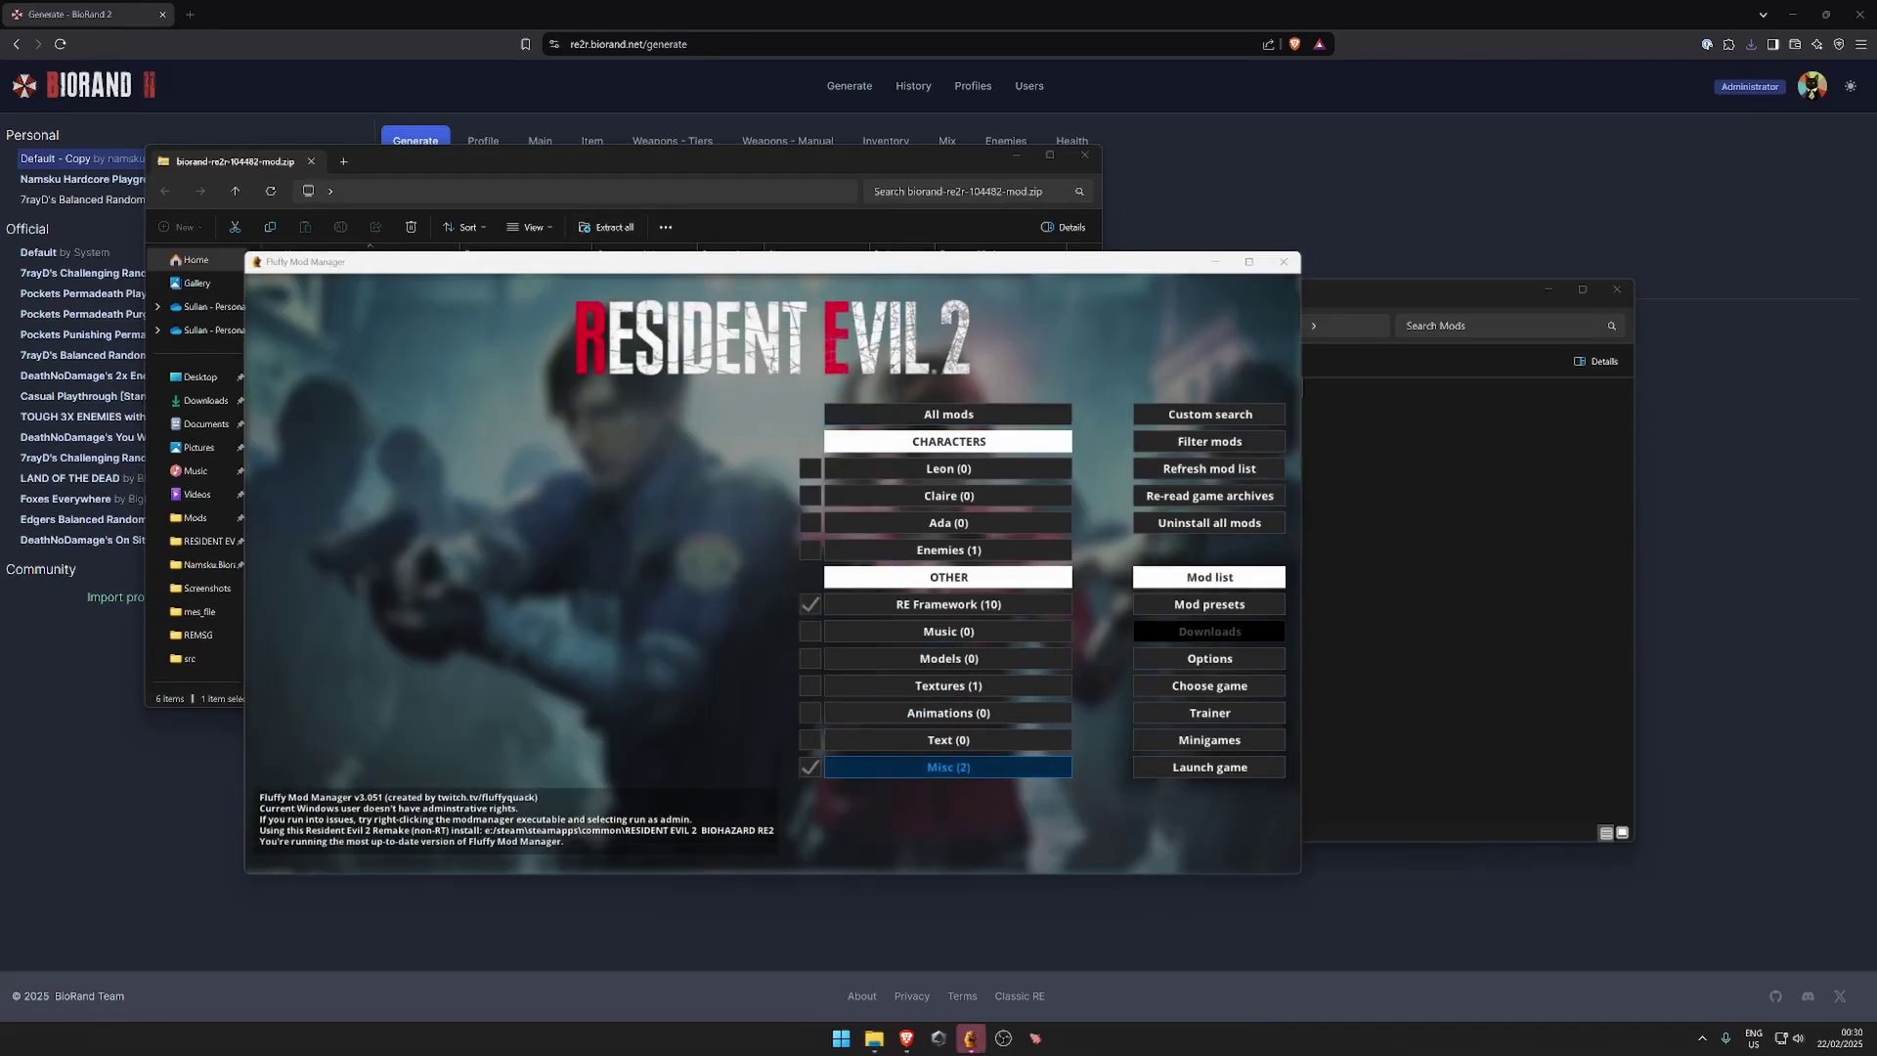
left_click(949, 767)
- Refresh the mod list and uninstall the old BIORAND [LEON] [B] [930535] mod
left_click(1210, 468)
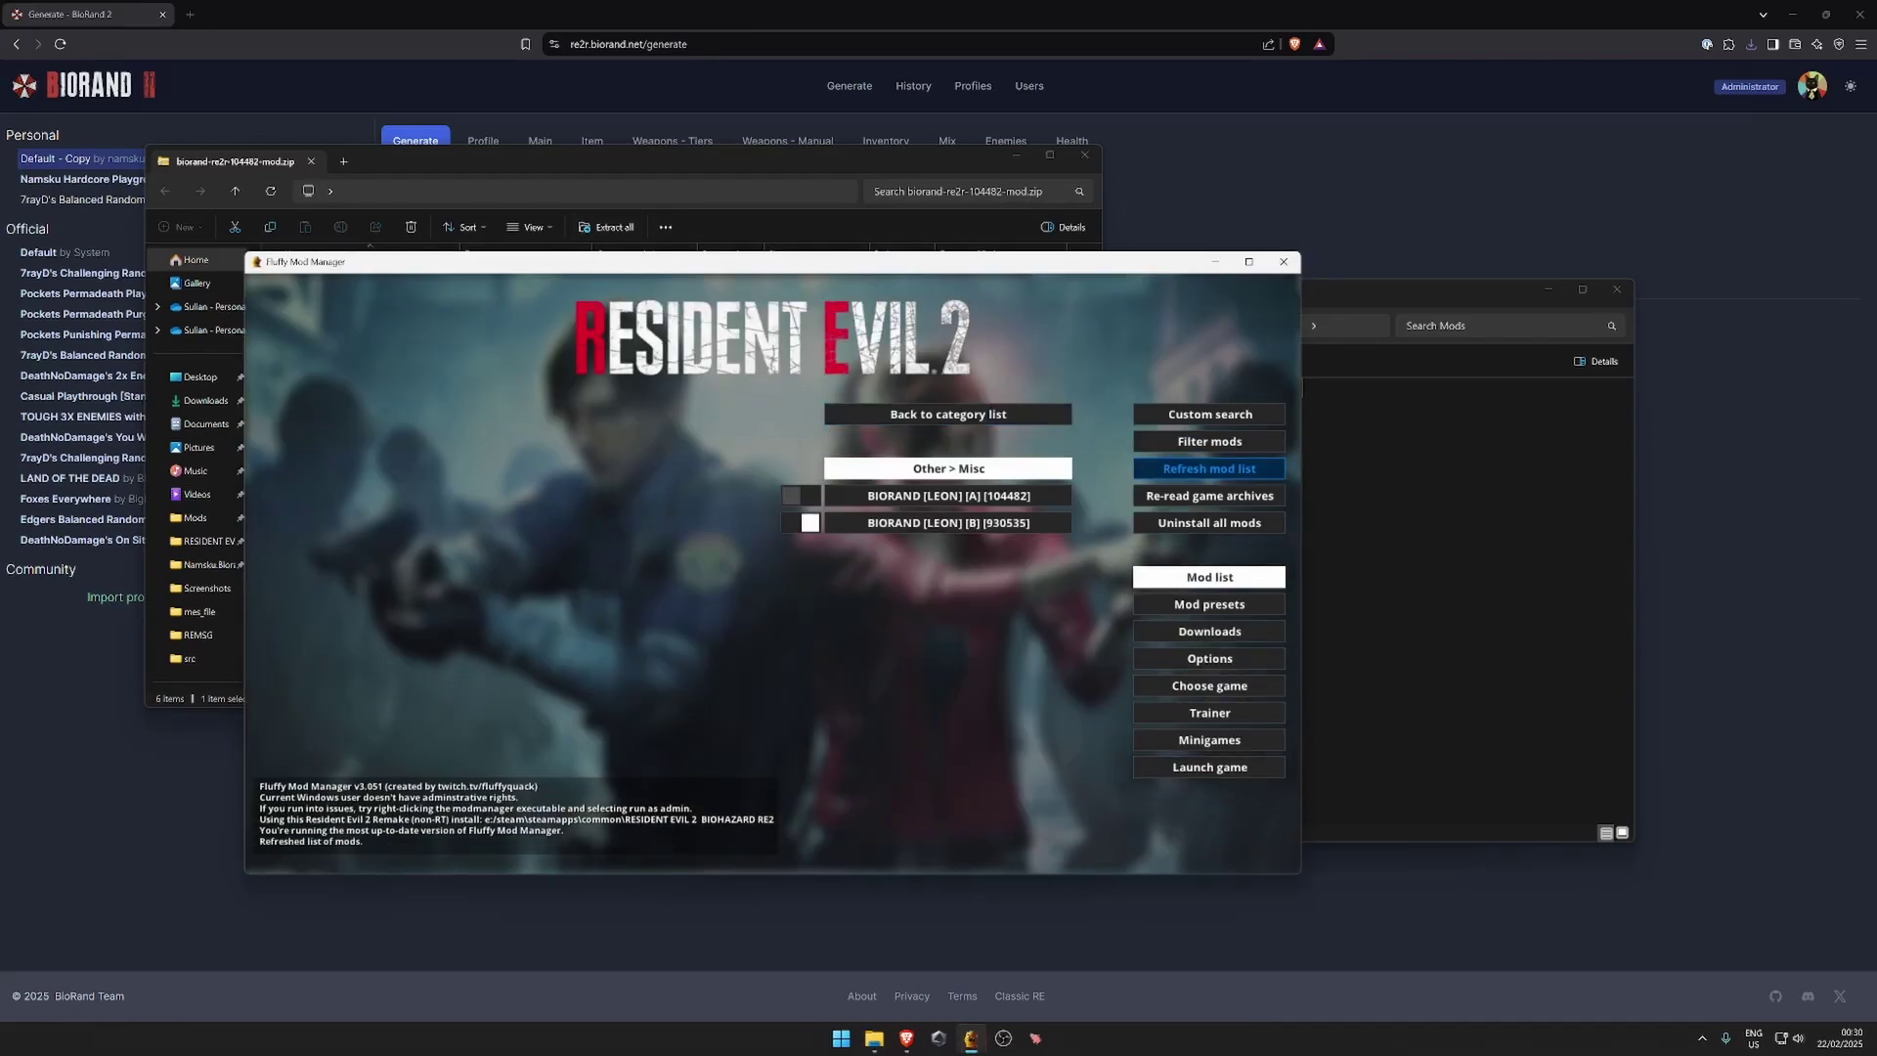
left_click(1209, 468)
left_click(1209, 469)
left_click(948, 522)
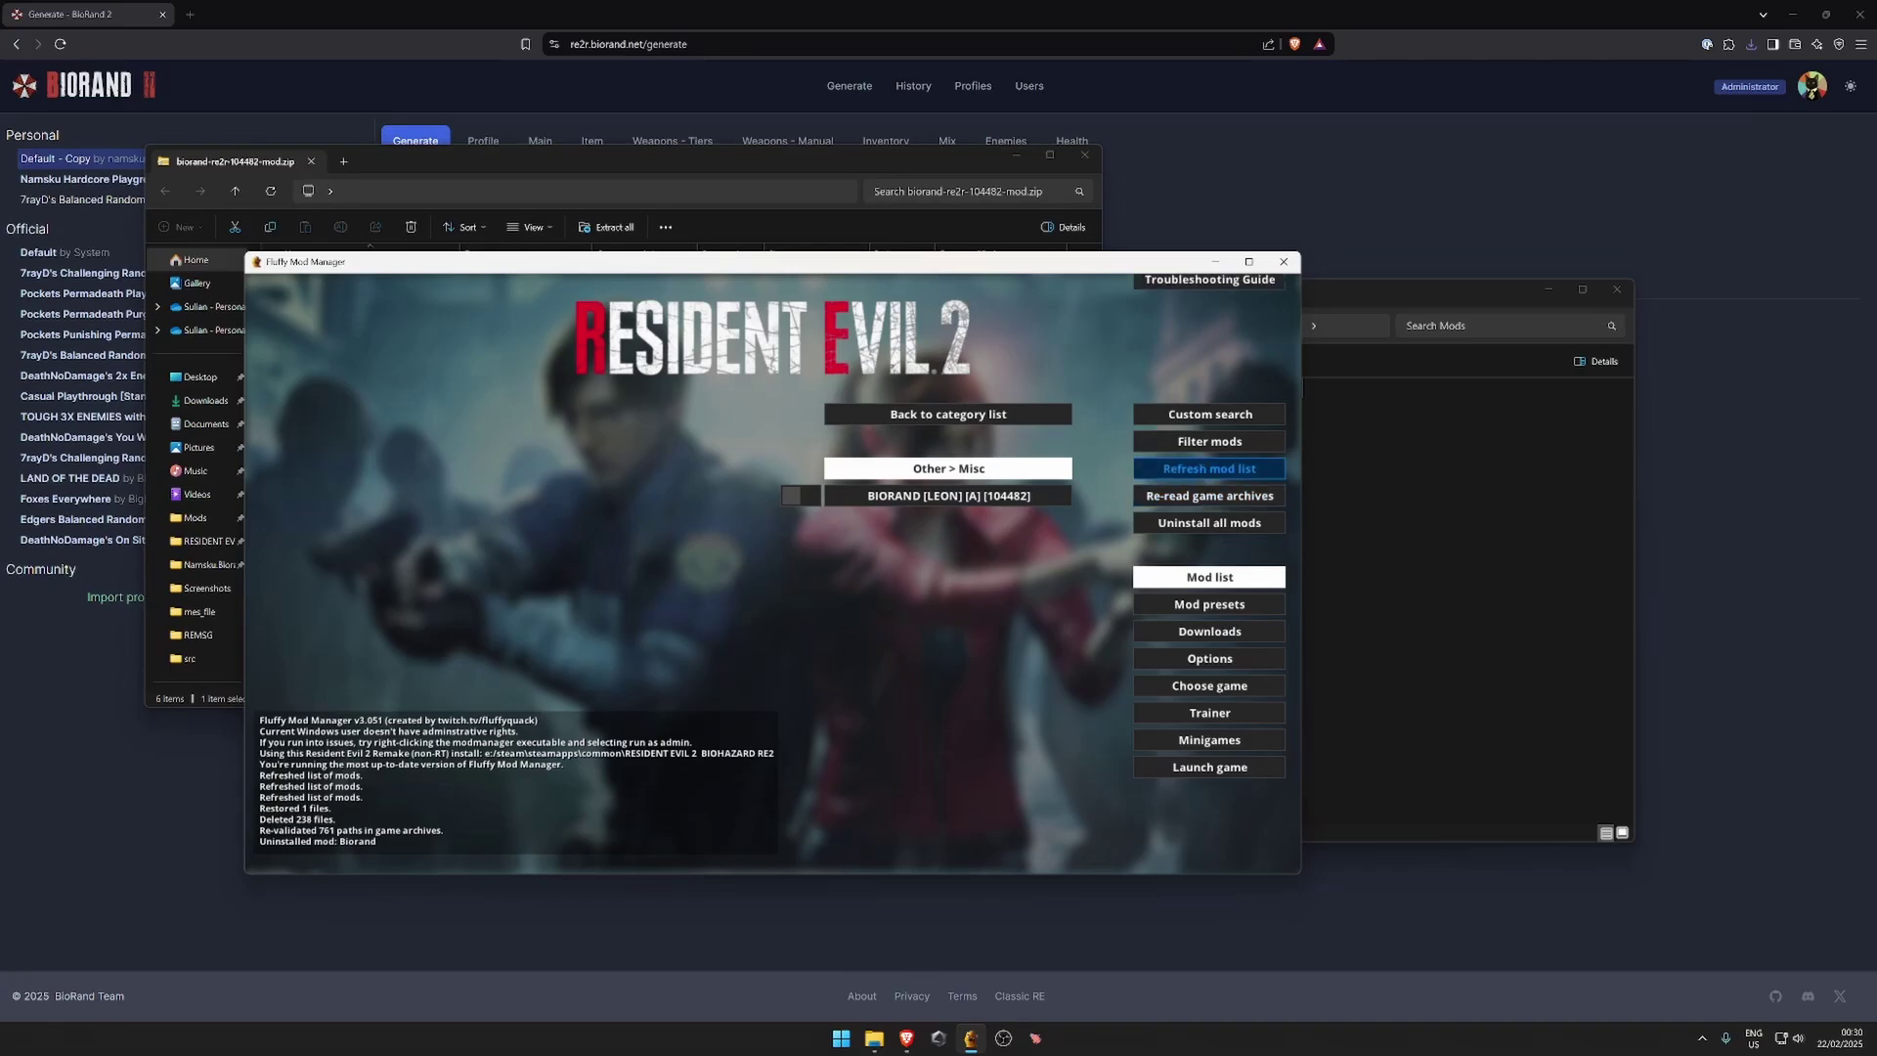
left_click(1209, 469)
left_click(1209, 468)
left_click(1209, 469)
left_click(1210, 469)
left_click(1210, 469)
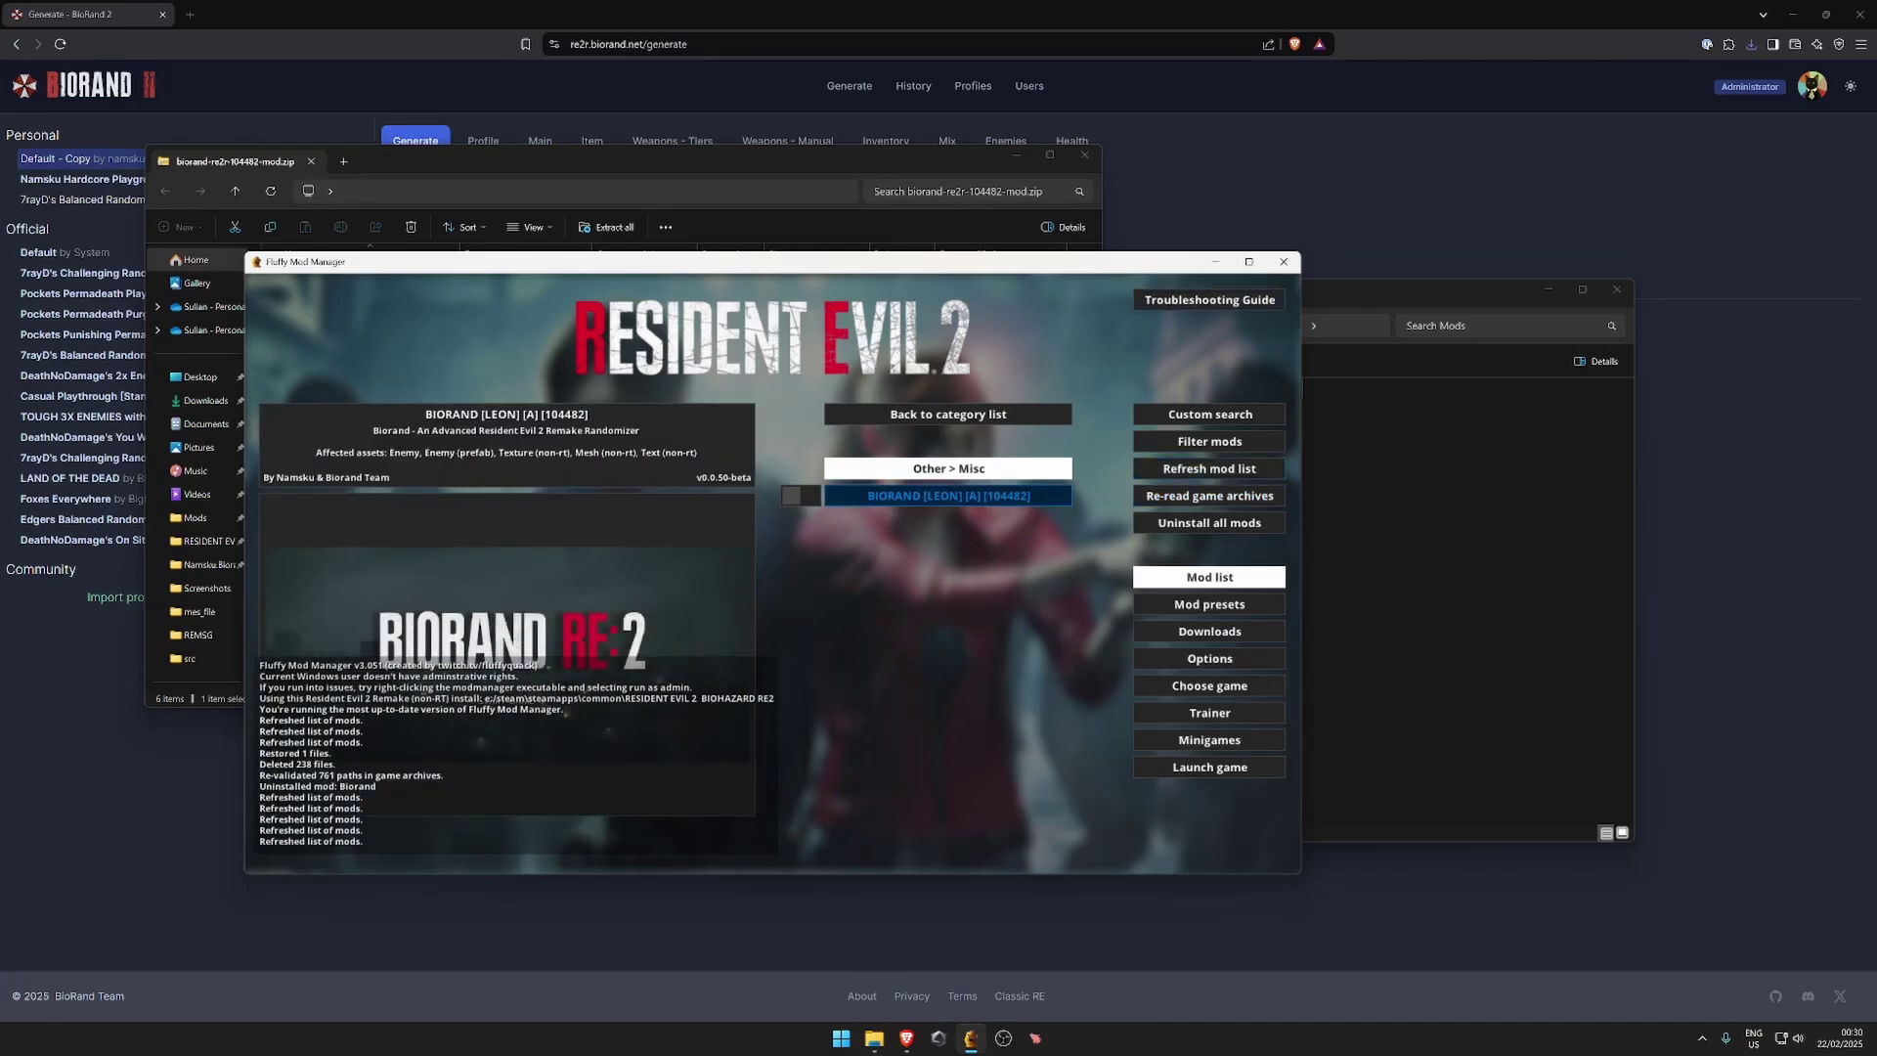
- Install the BIORAND [LEON] [A] [104482] mod and uninstall it again
left_click(948, 496)
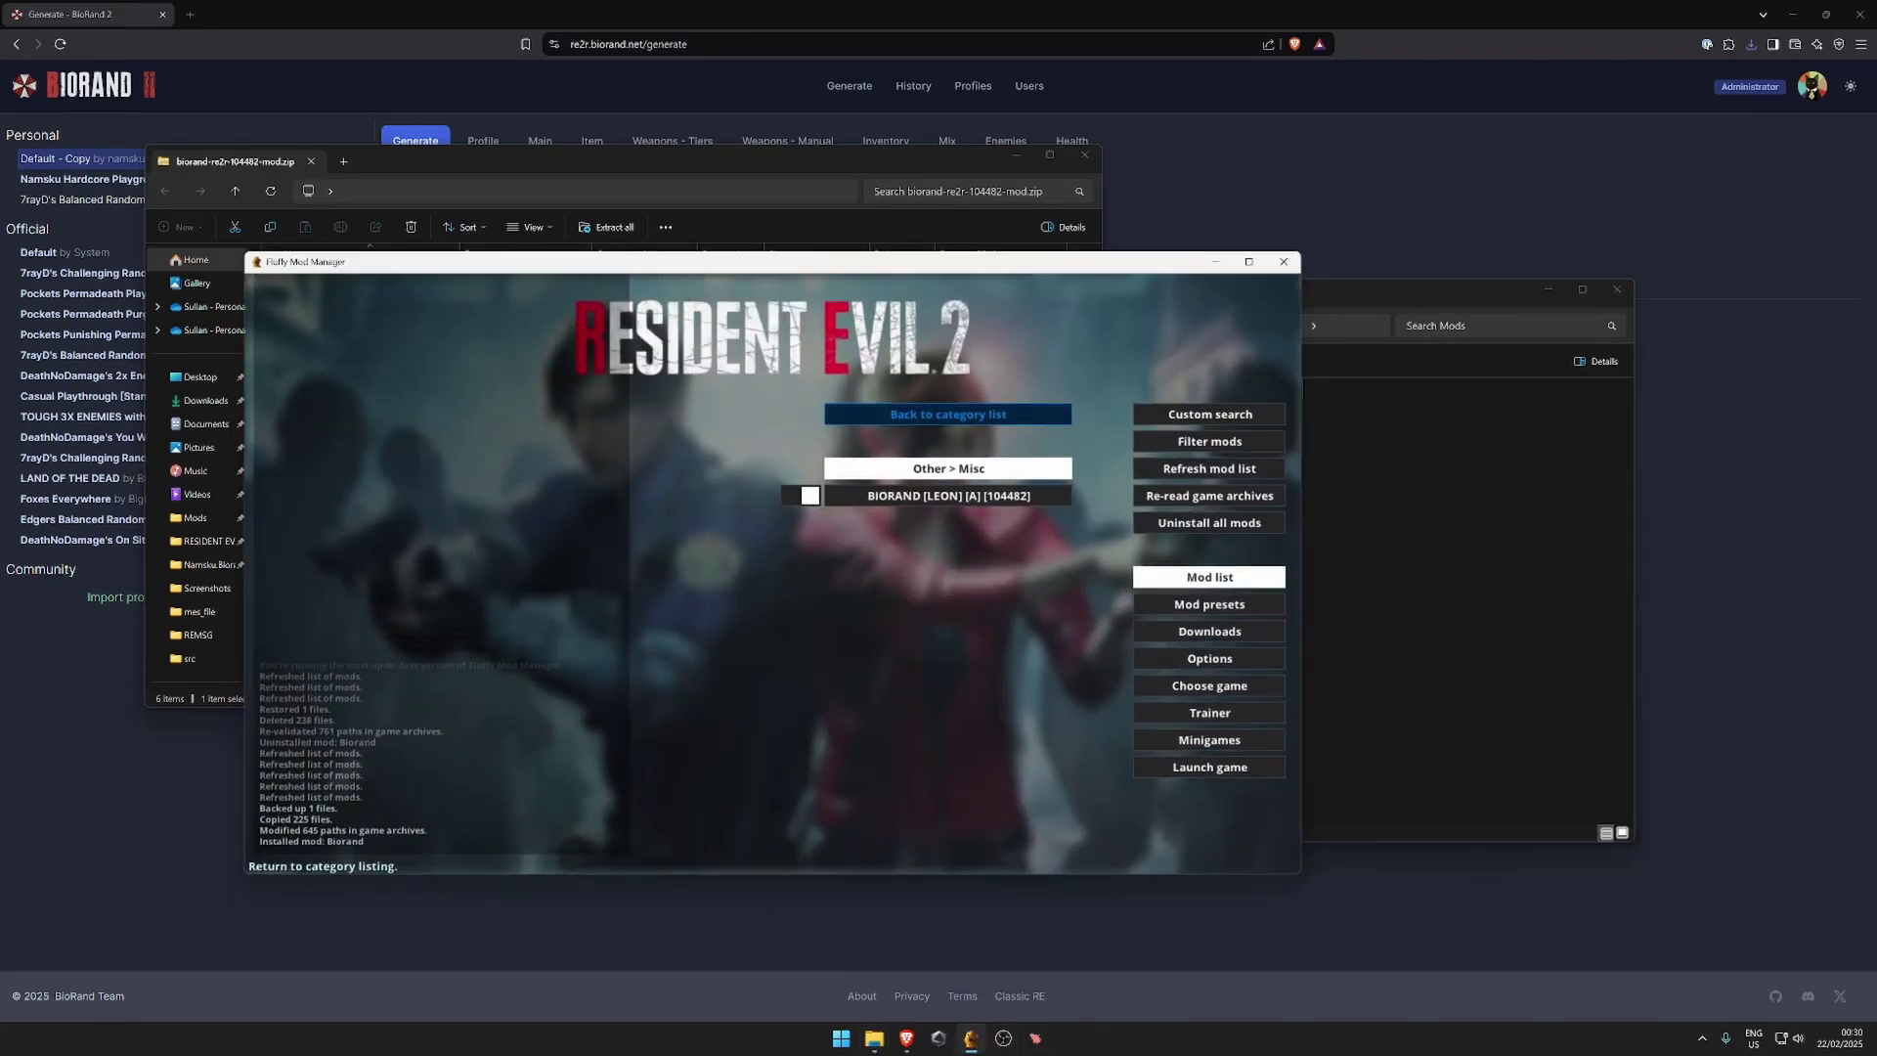
left_click(799, 496)
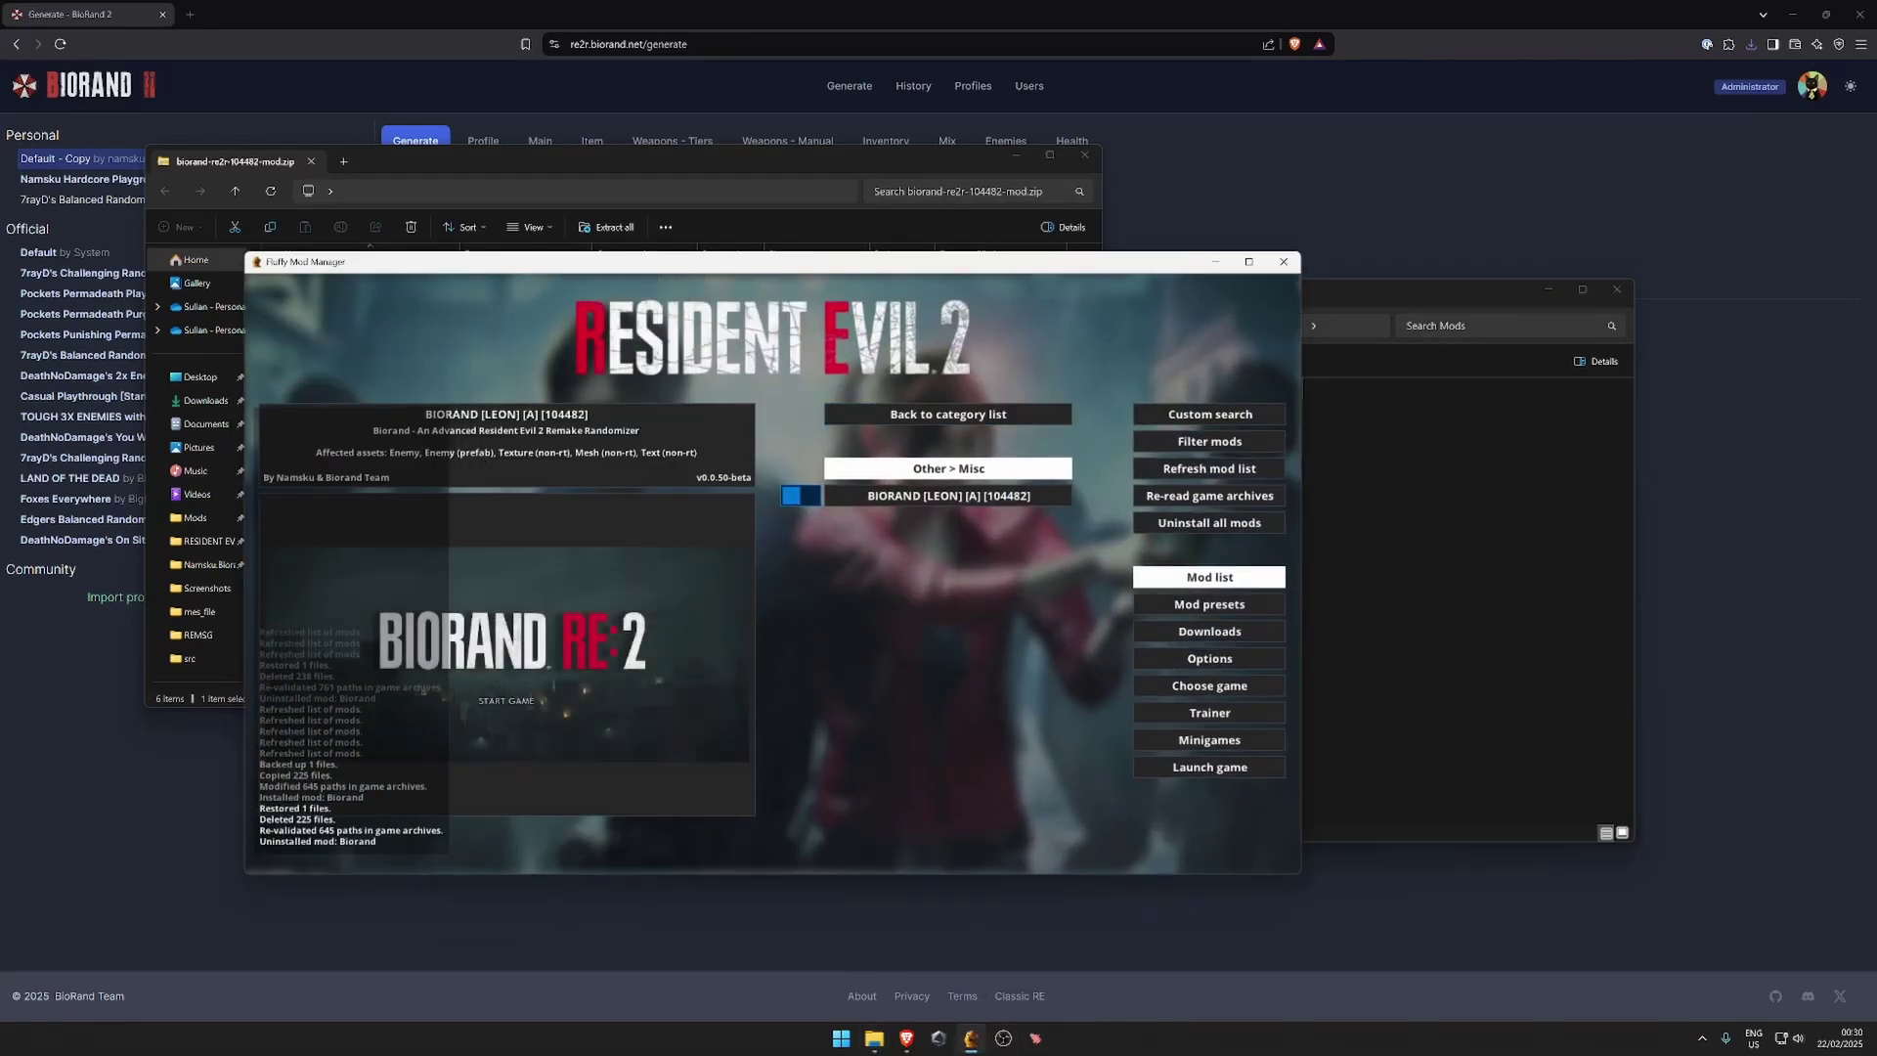
- Return to the BioRand page in the browser and download the Patch version as biorand-re2r-104482.zip into the Seeds folder
left_click(1216, 261)
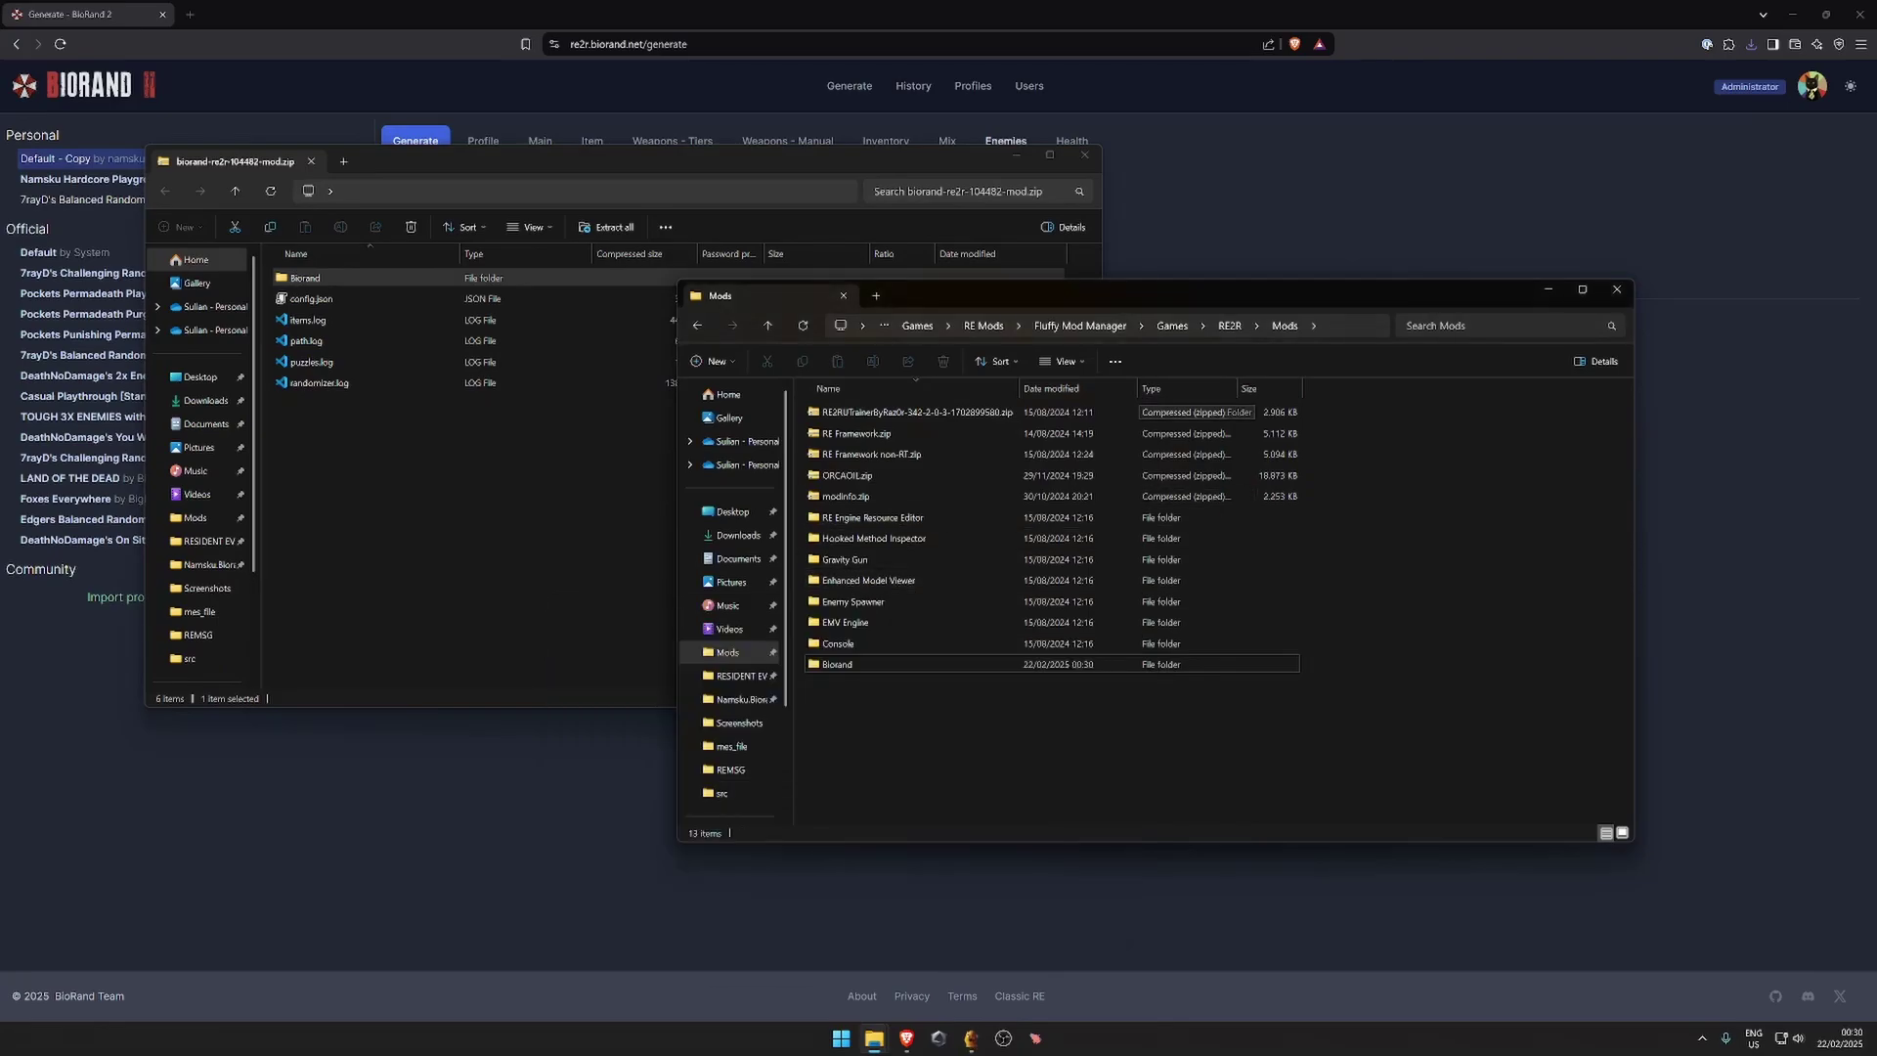
left_click(1017, 154)
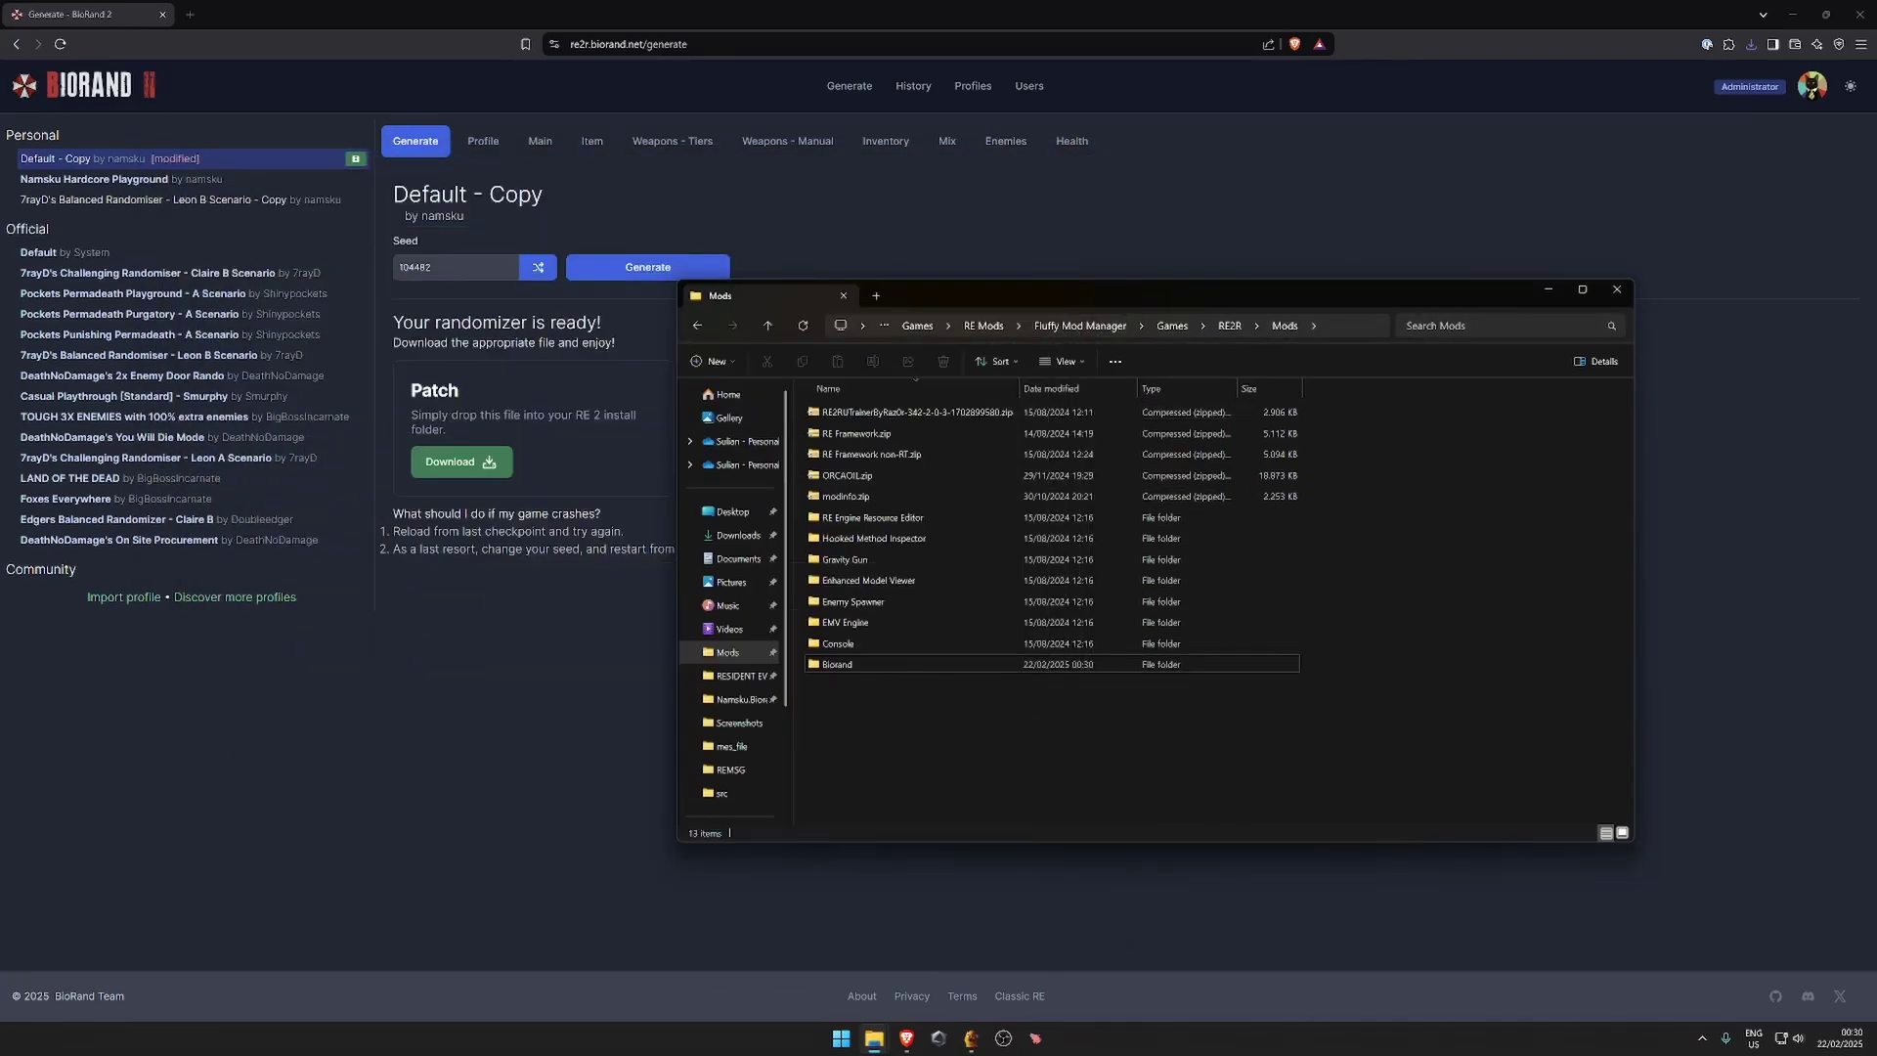
left_click(461, 462)
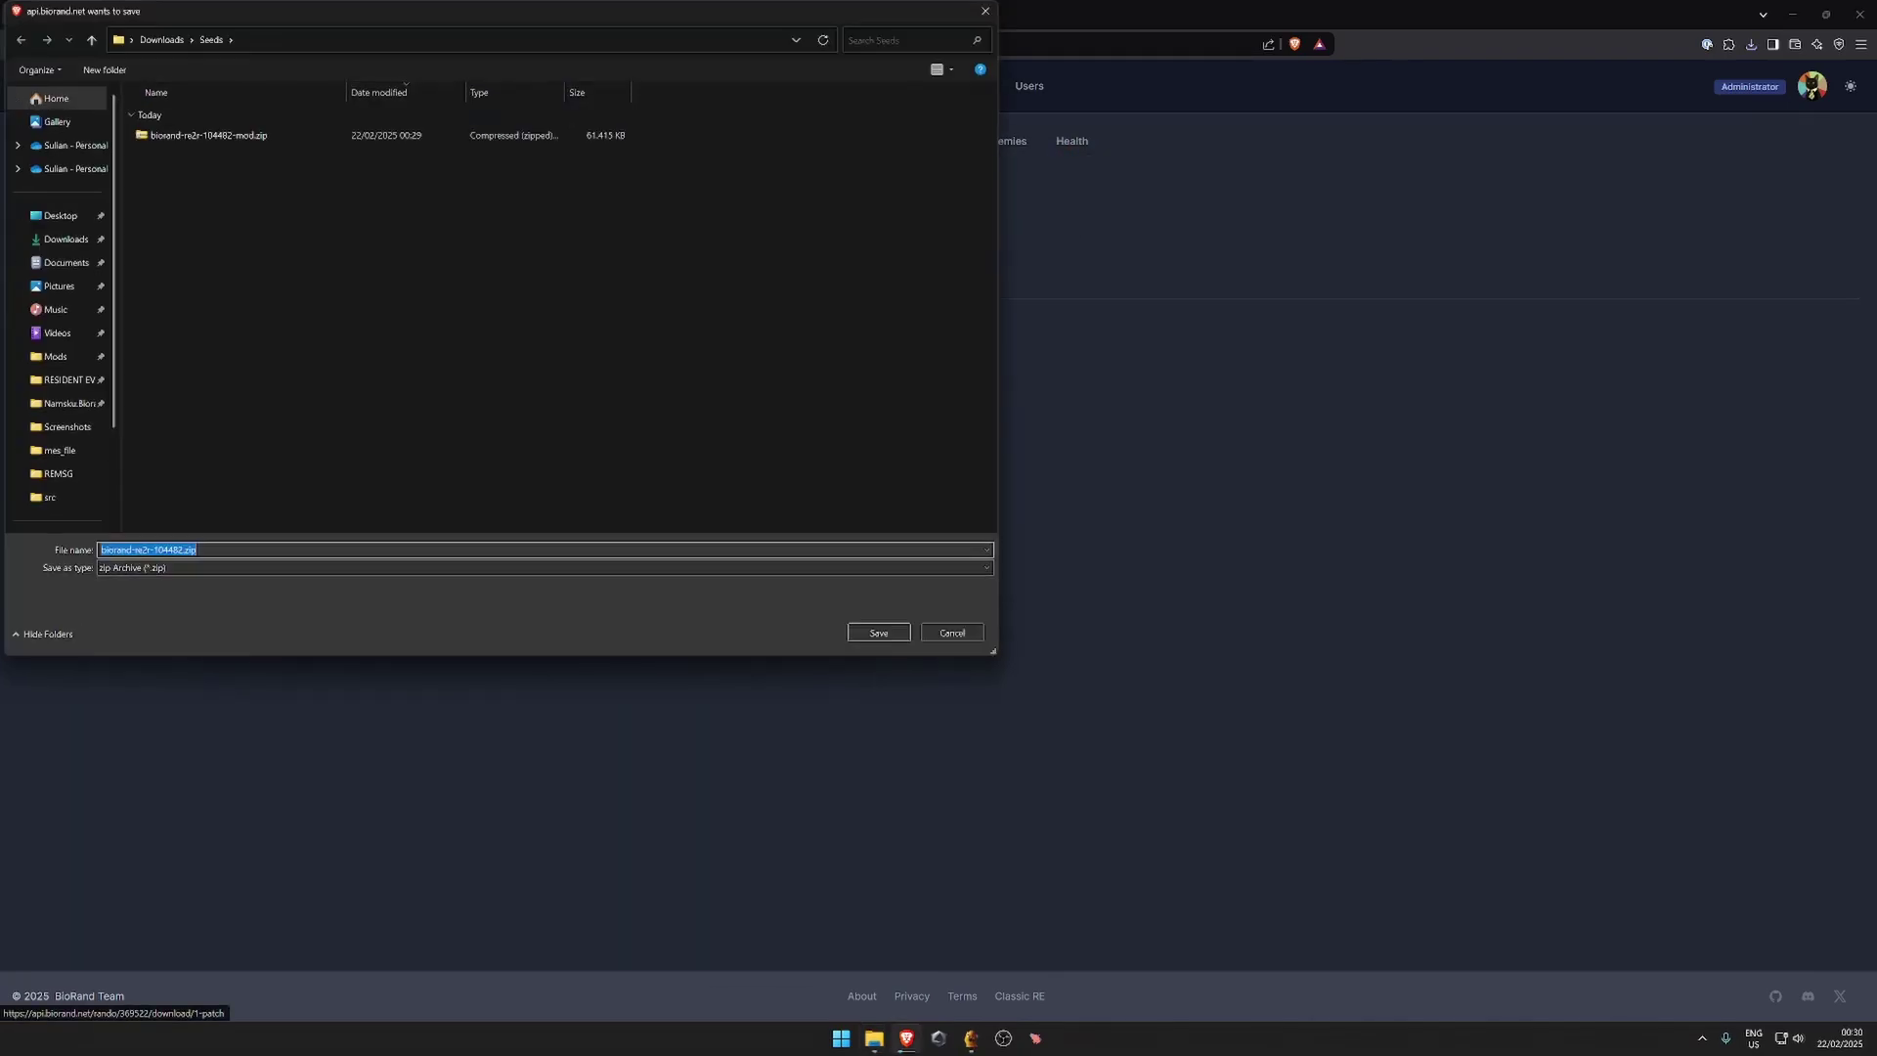
key("Return")
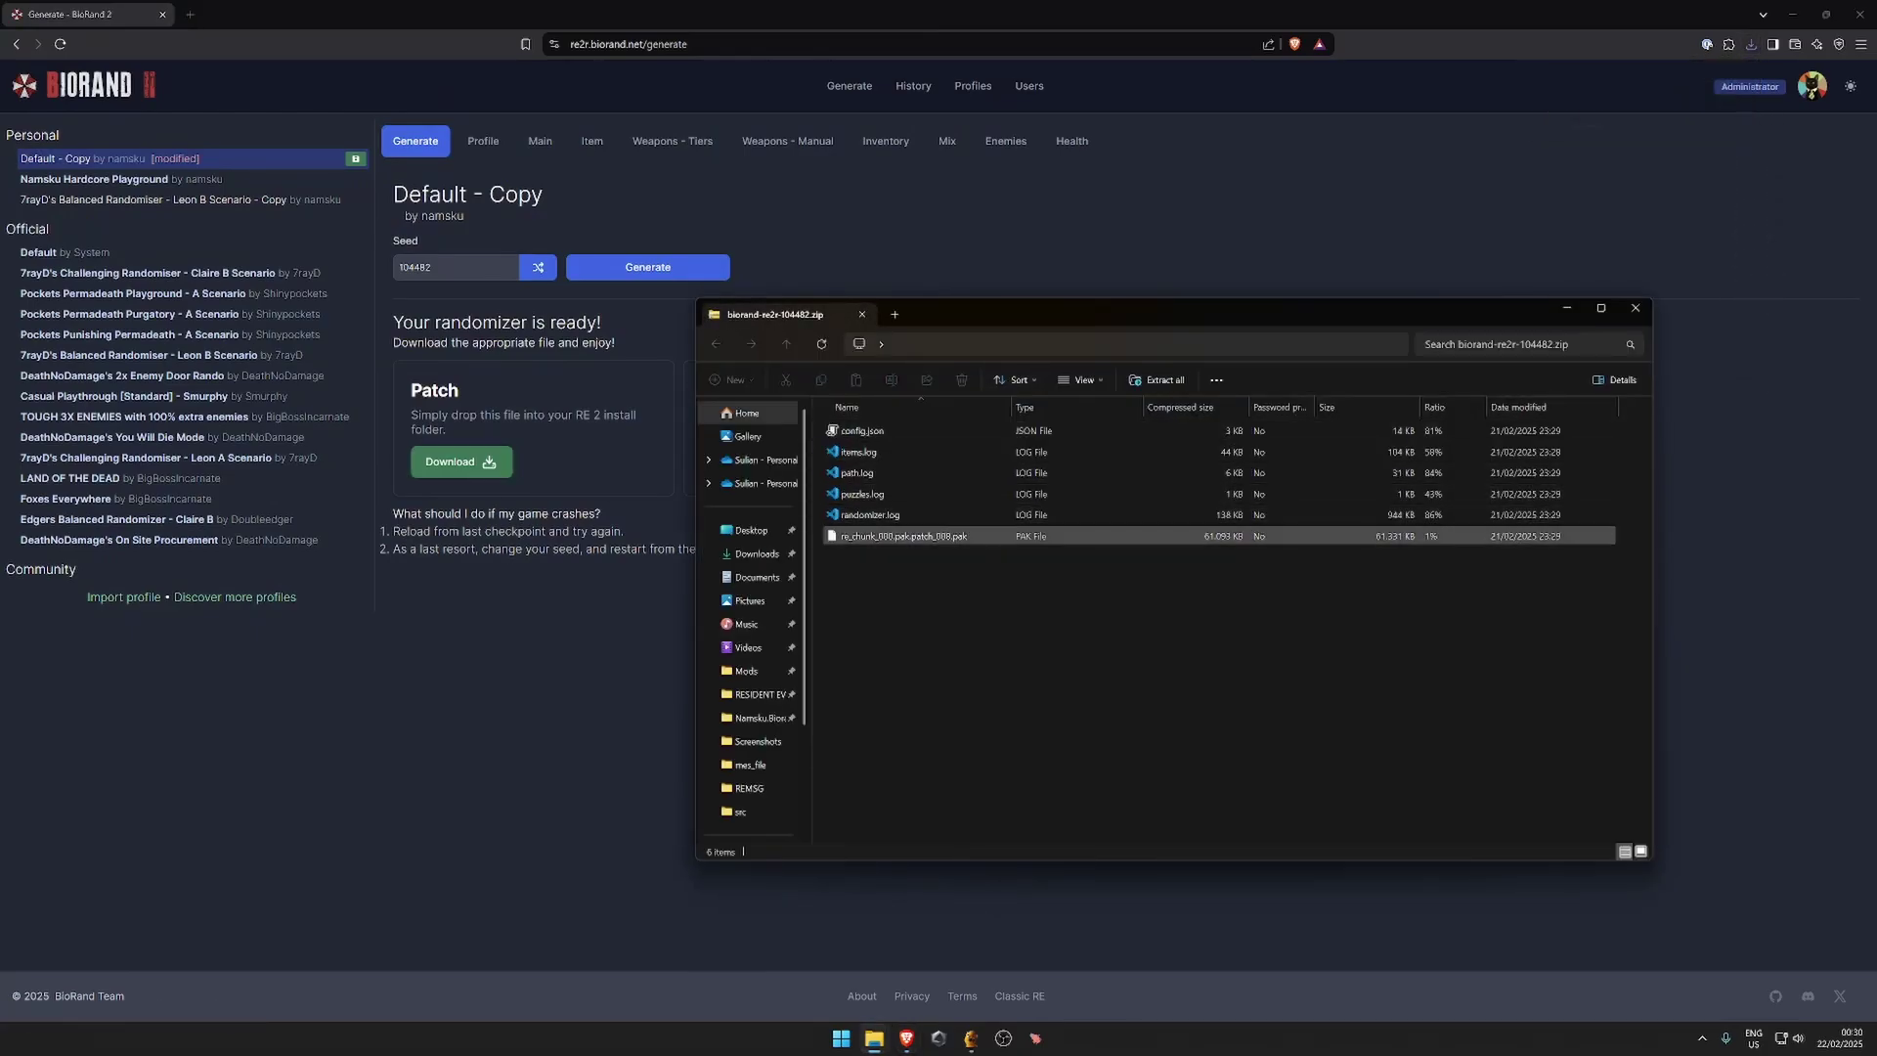
- Place the downloaded archive beside the RESIDENT EVIL 2 install folder and copy re_chunk_000.pak.patch_008.pak from the archive into that folder
left_click(903, 536)
left_click_drag(1052, 315, 1368, 248)
mouse_move(874, 1039)
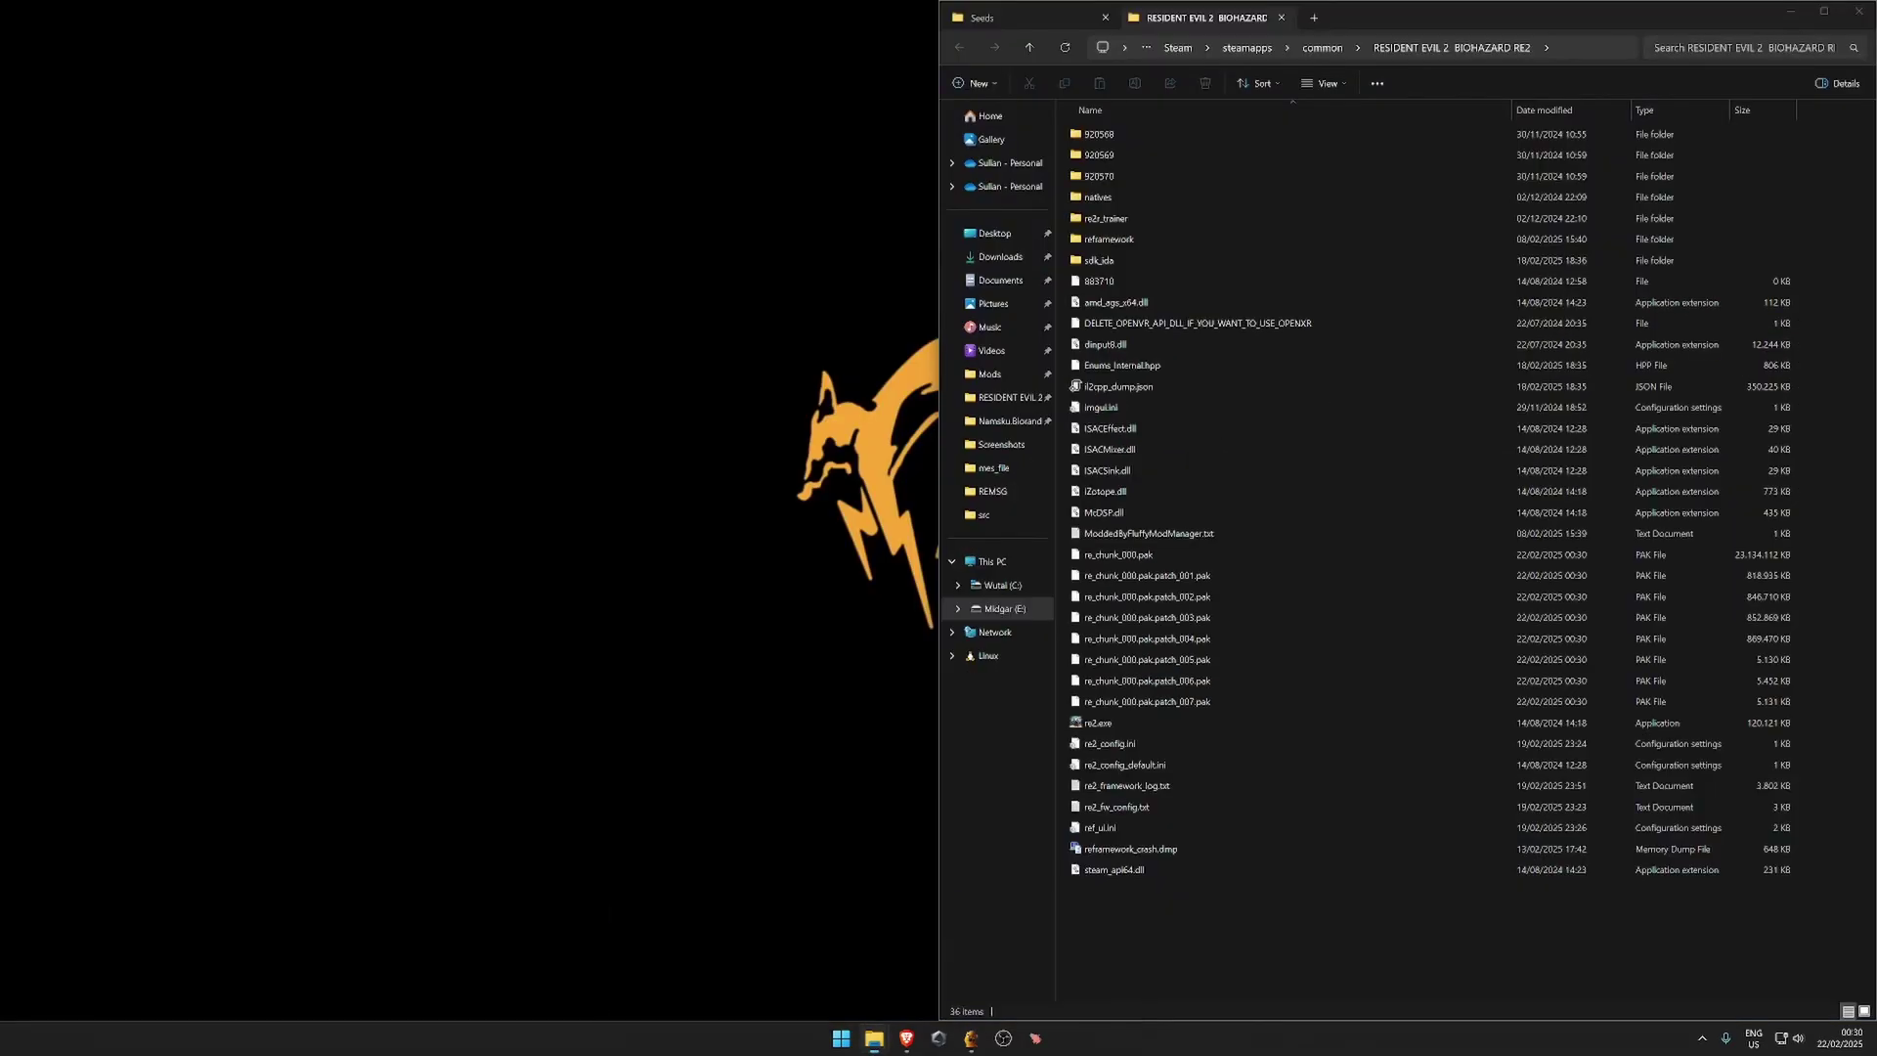
left_click(988, 963)
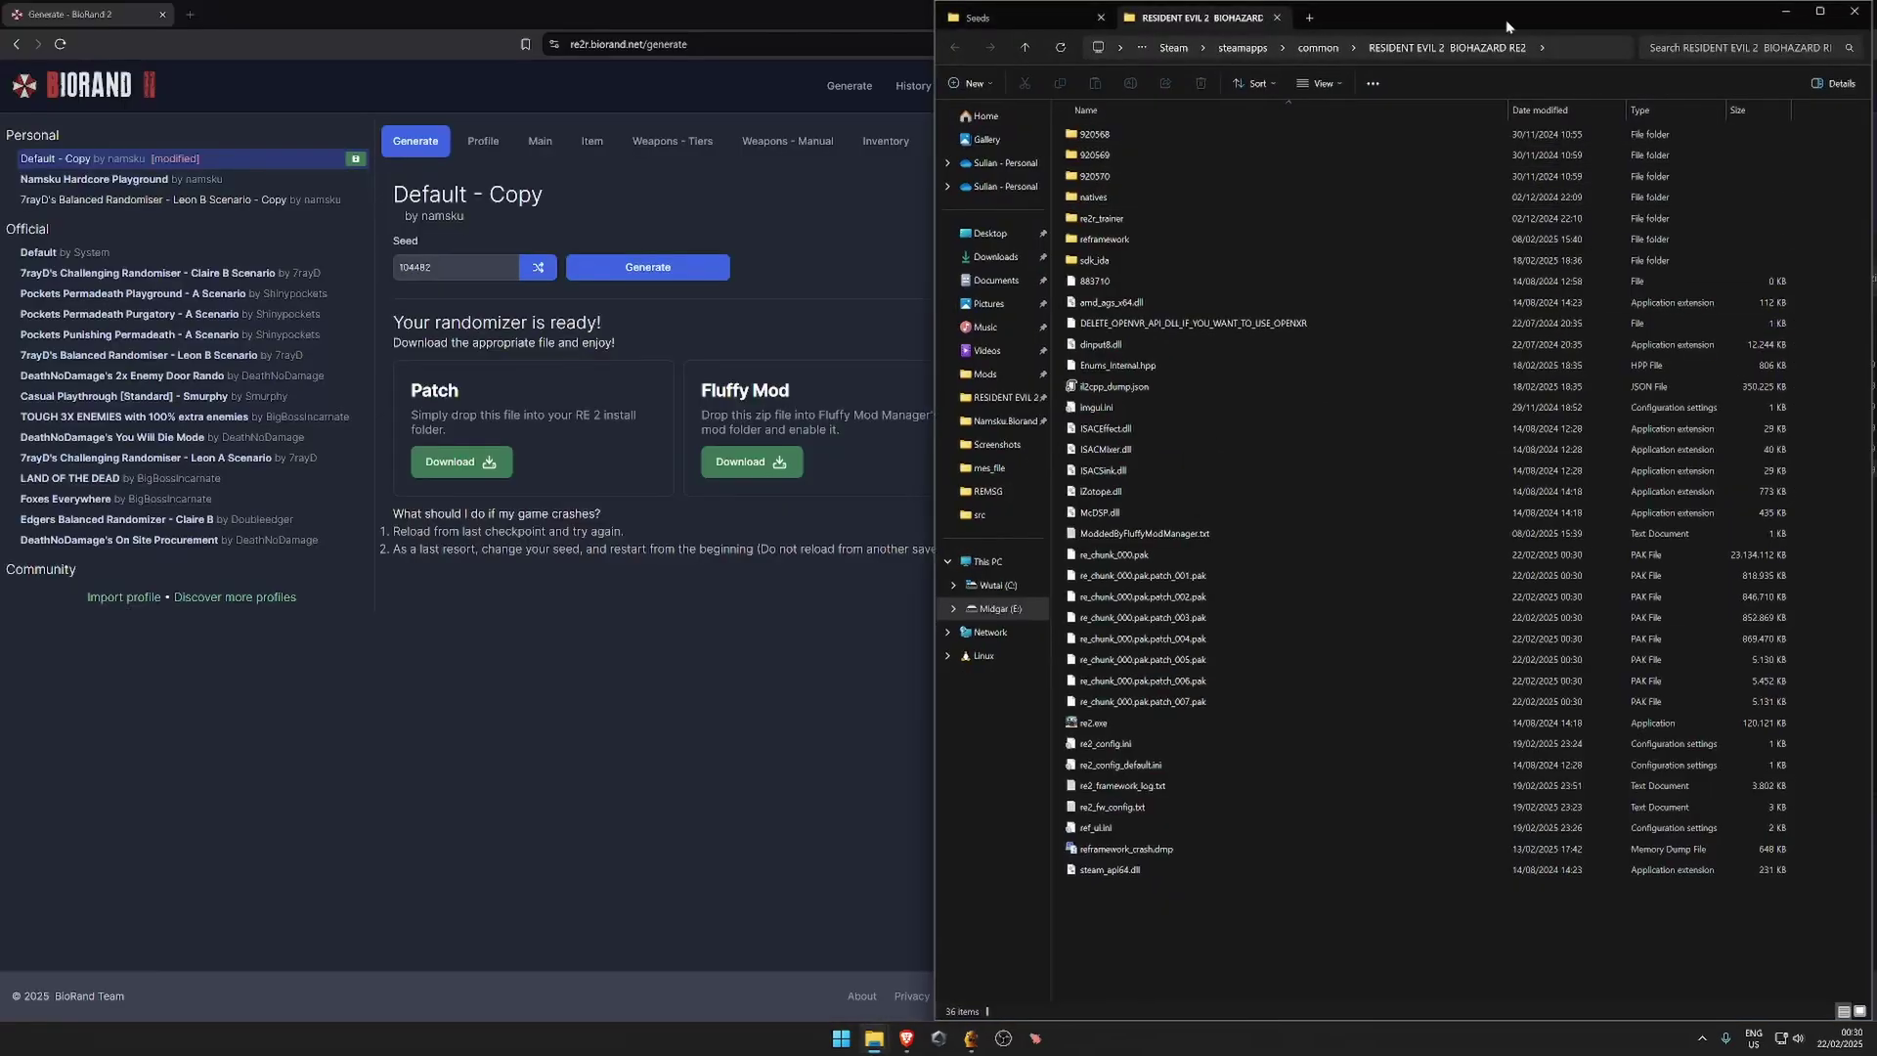
left_click_drag(1506, 20, 2, 157)
key("Return")
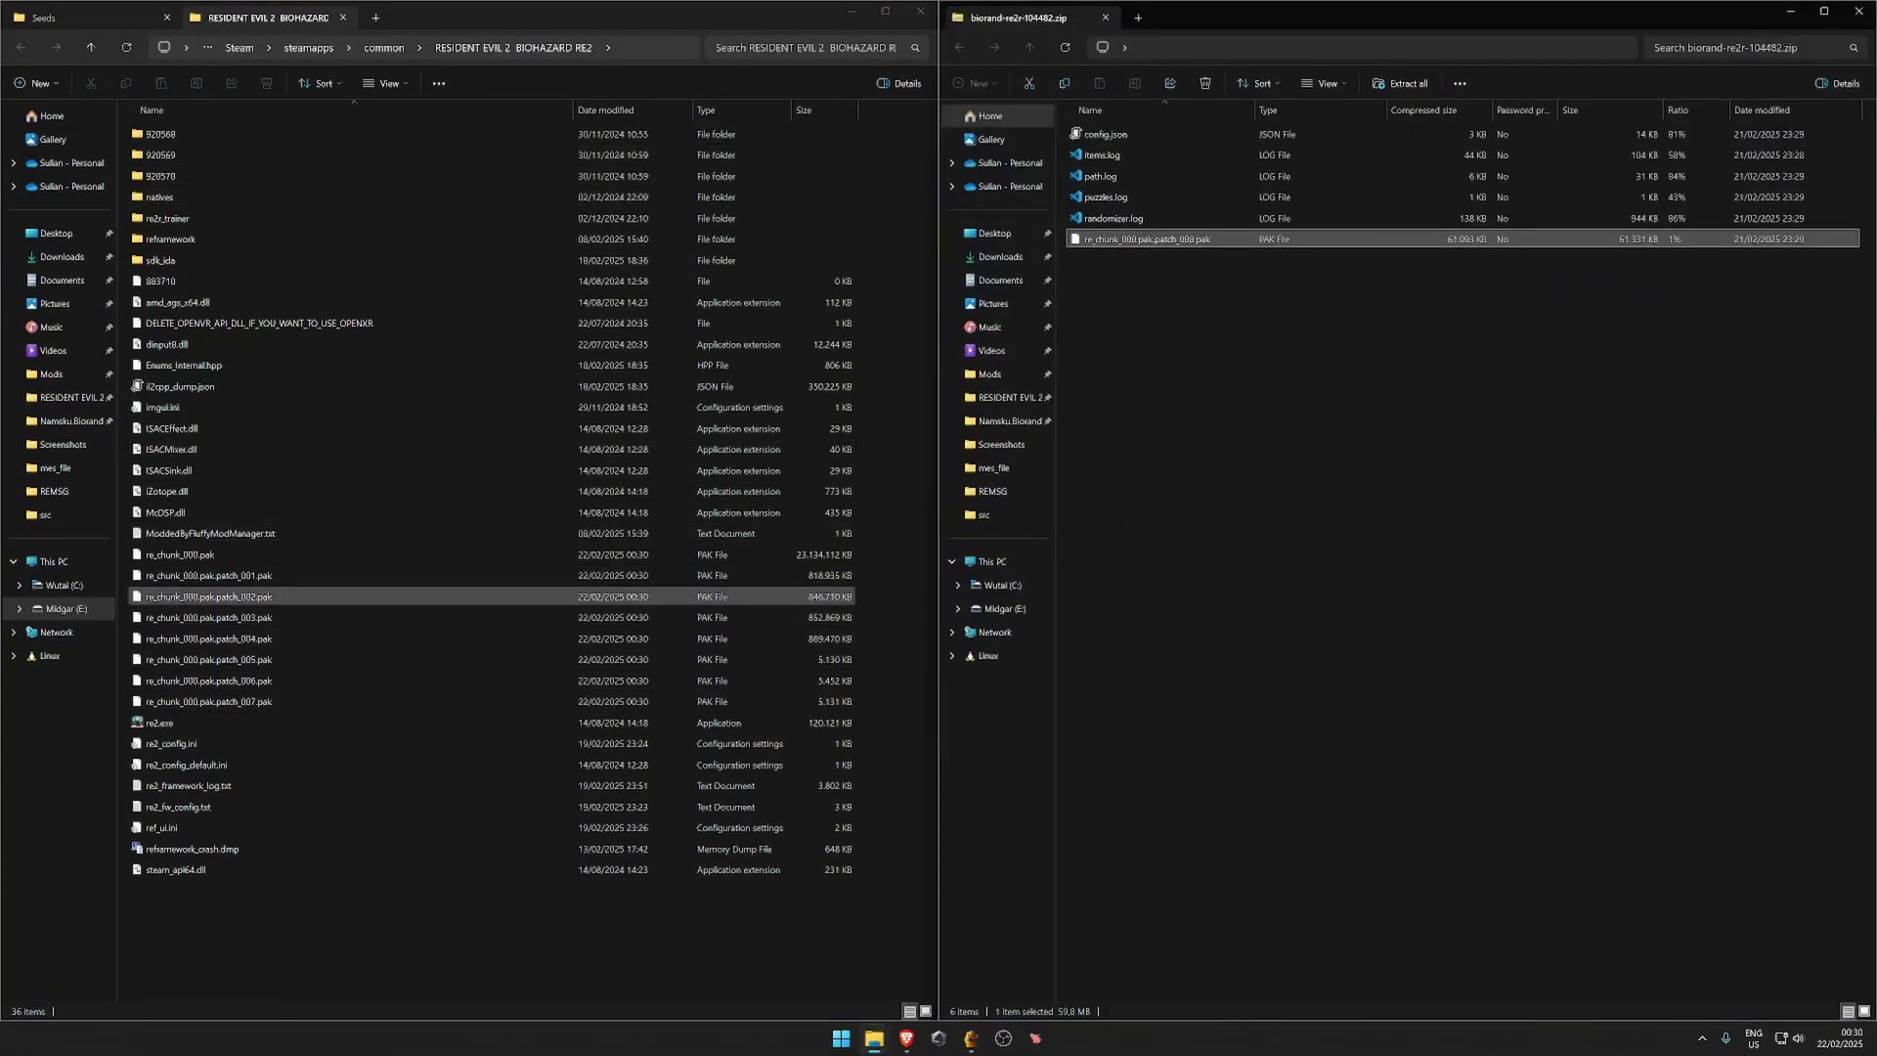
left_click_drag(1147, 238, 685, 963)
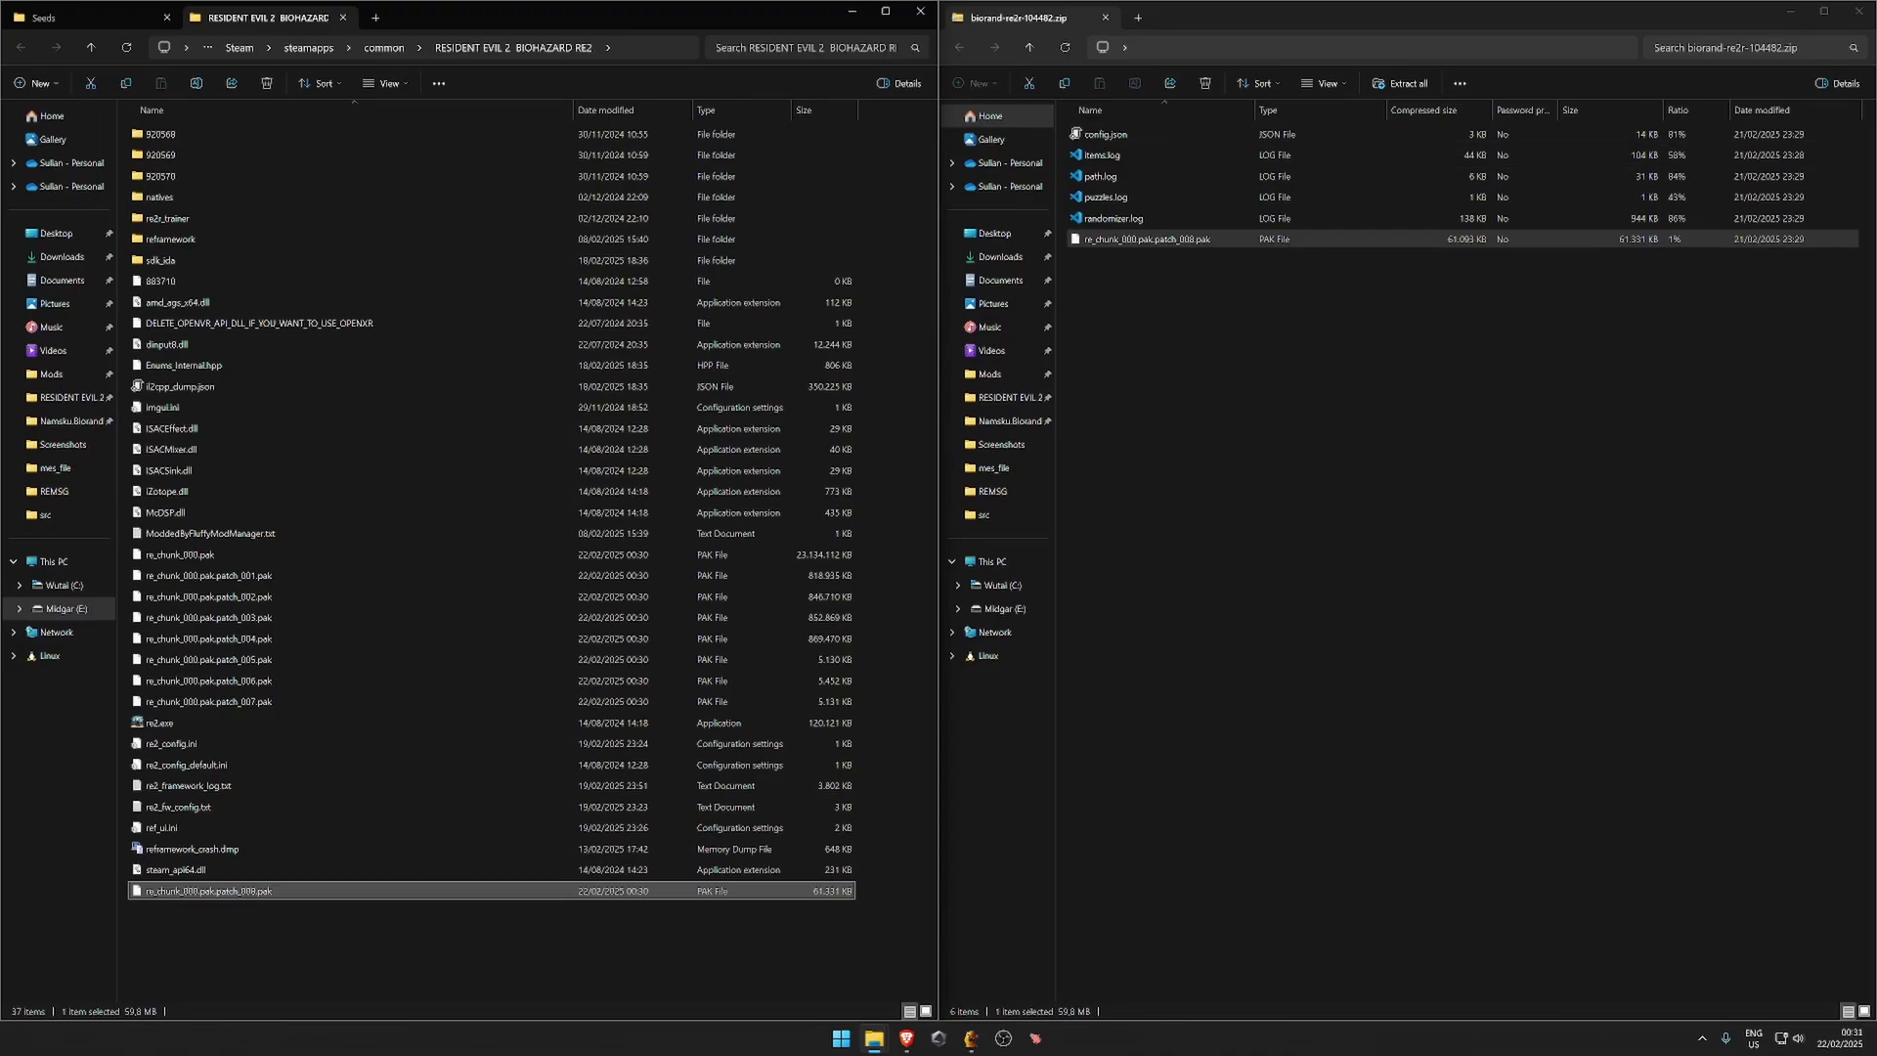
- Open items.log from the archive in Visual Studio Code and examine the original and replacement items listed for the Gas Station Main Room
left_click(1369, 489)
key("ctrl+a")
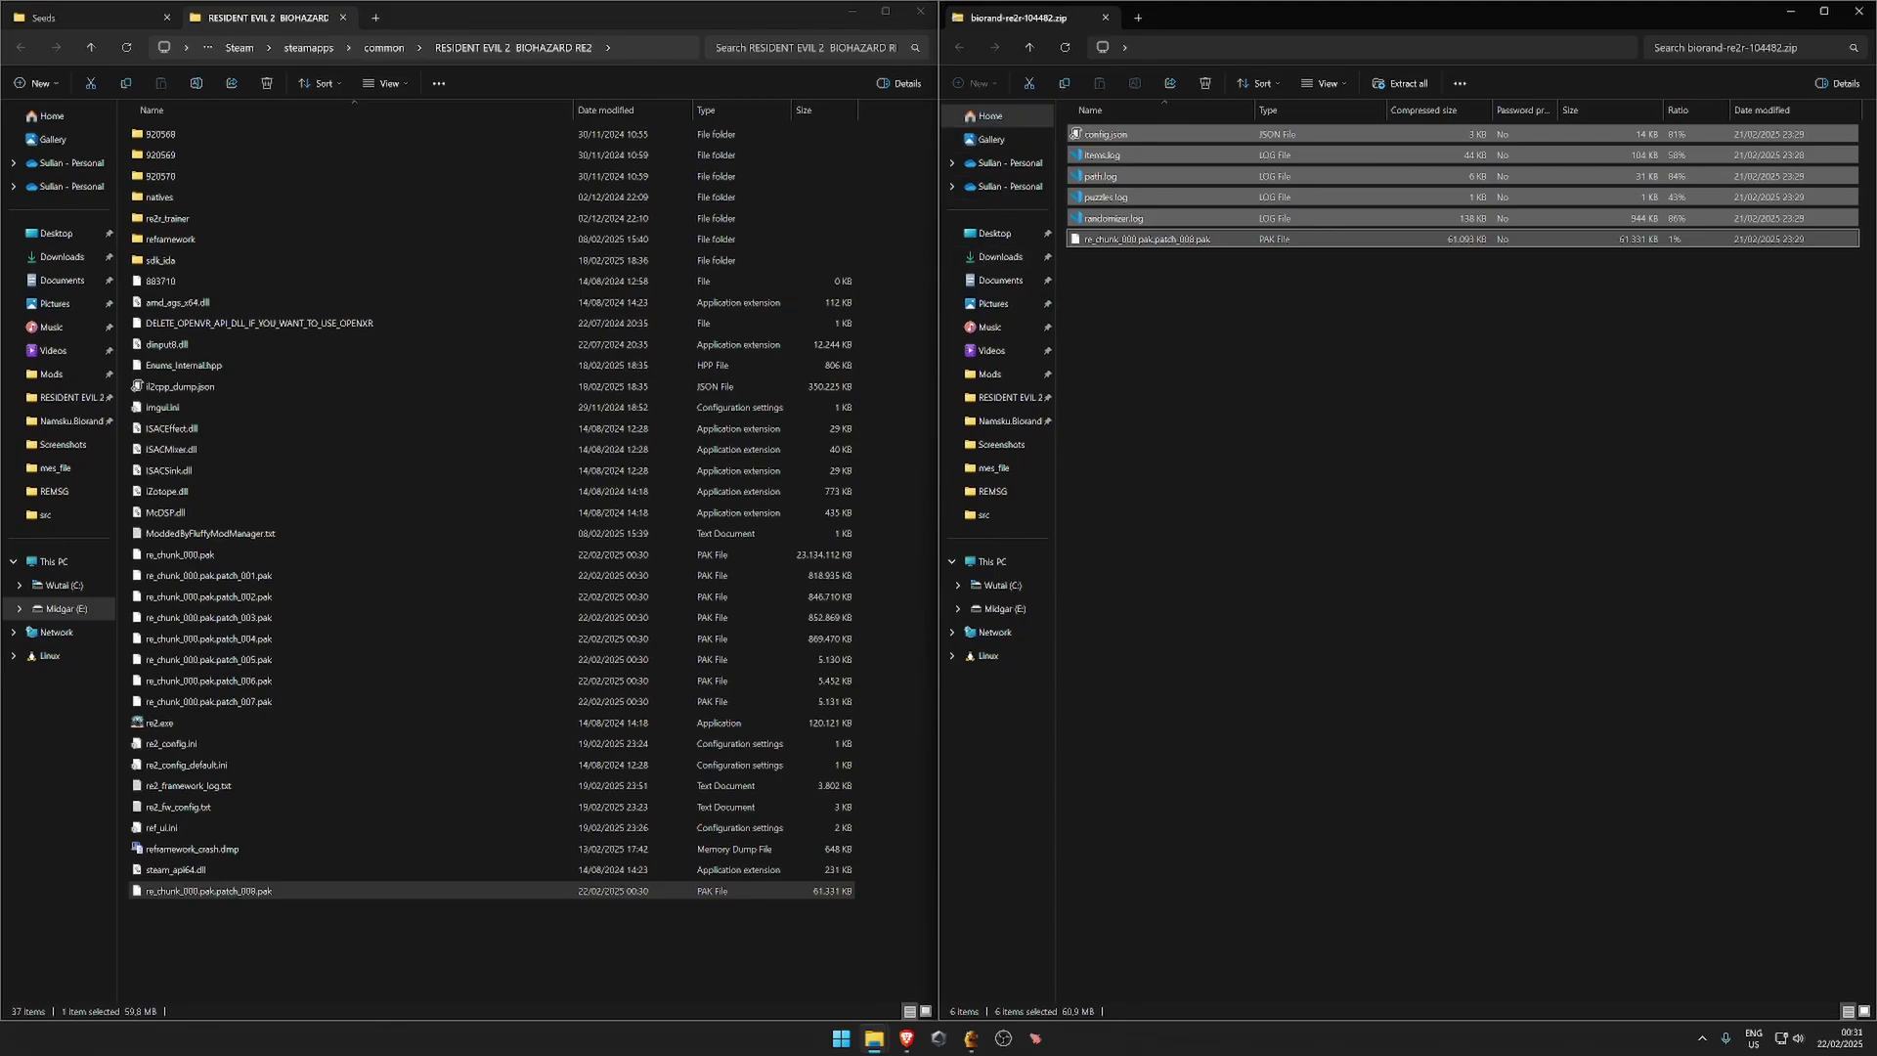
left_click(1320, 293)
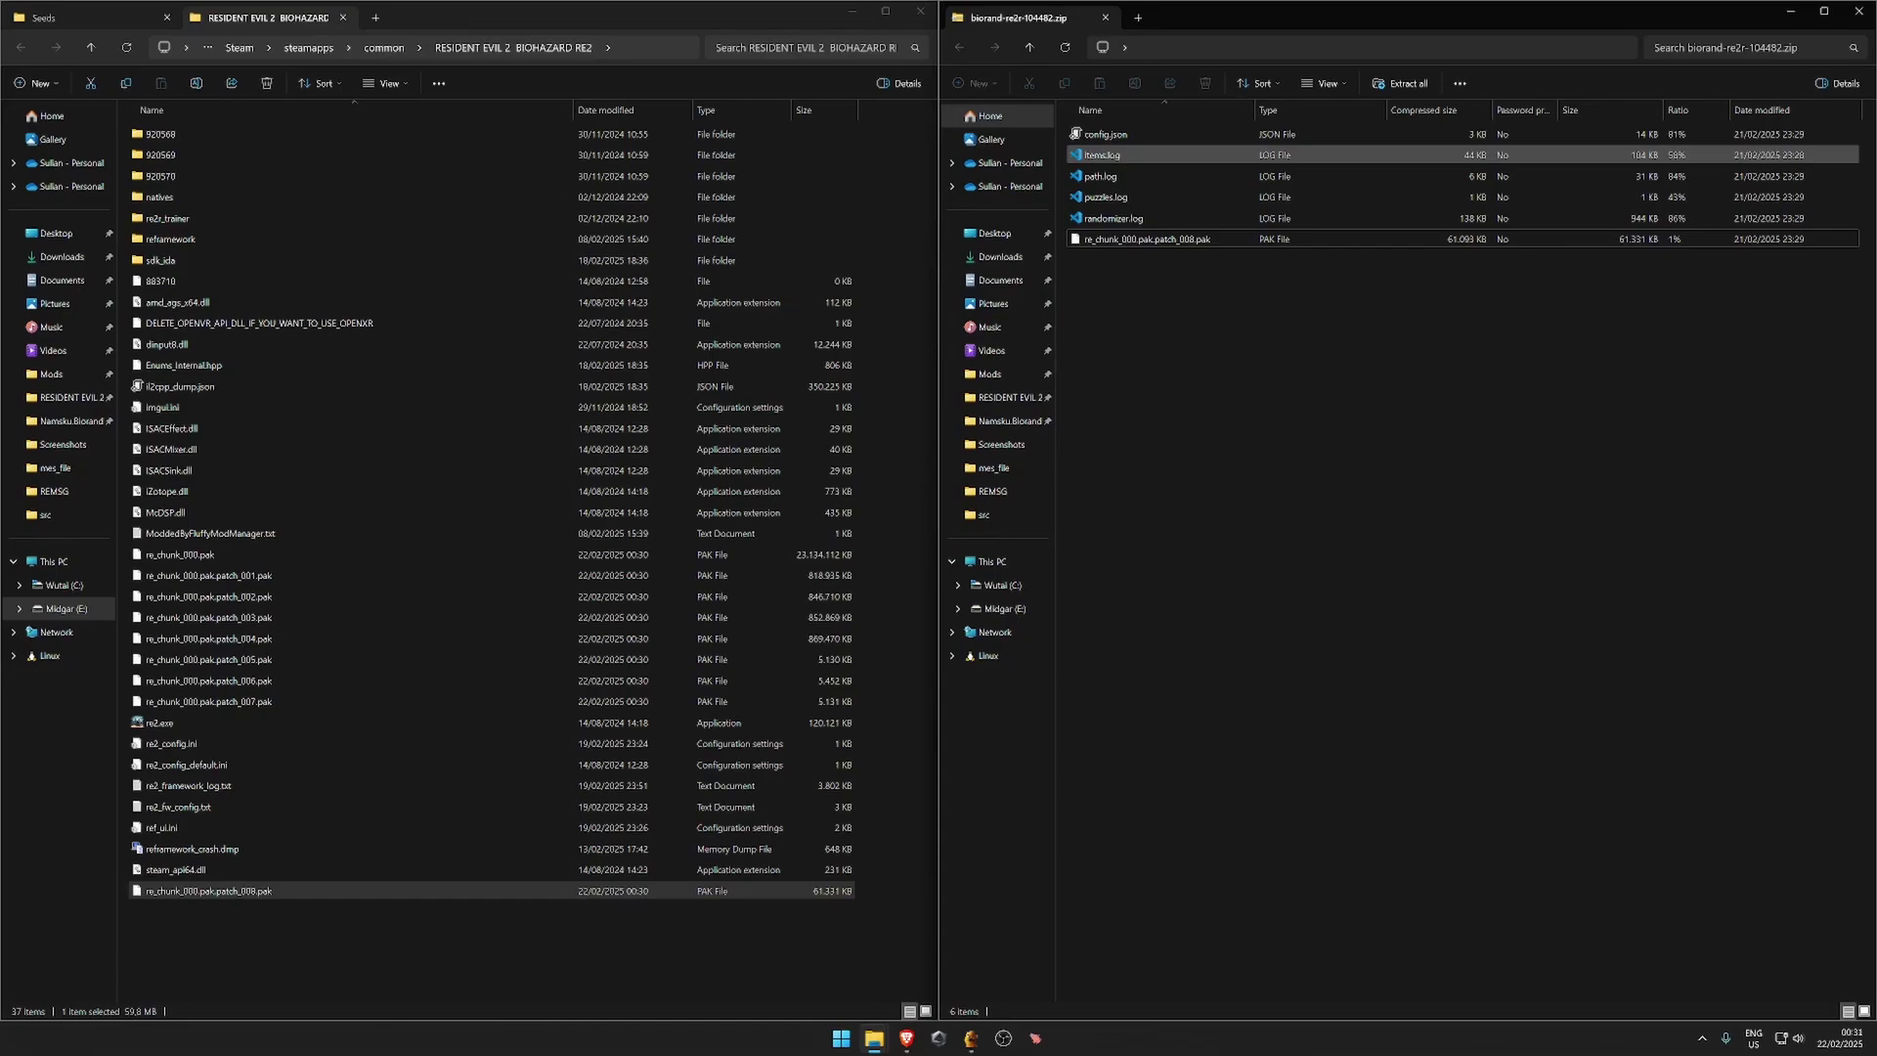
left_click(1102, 154)
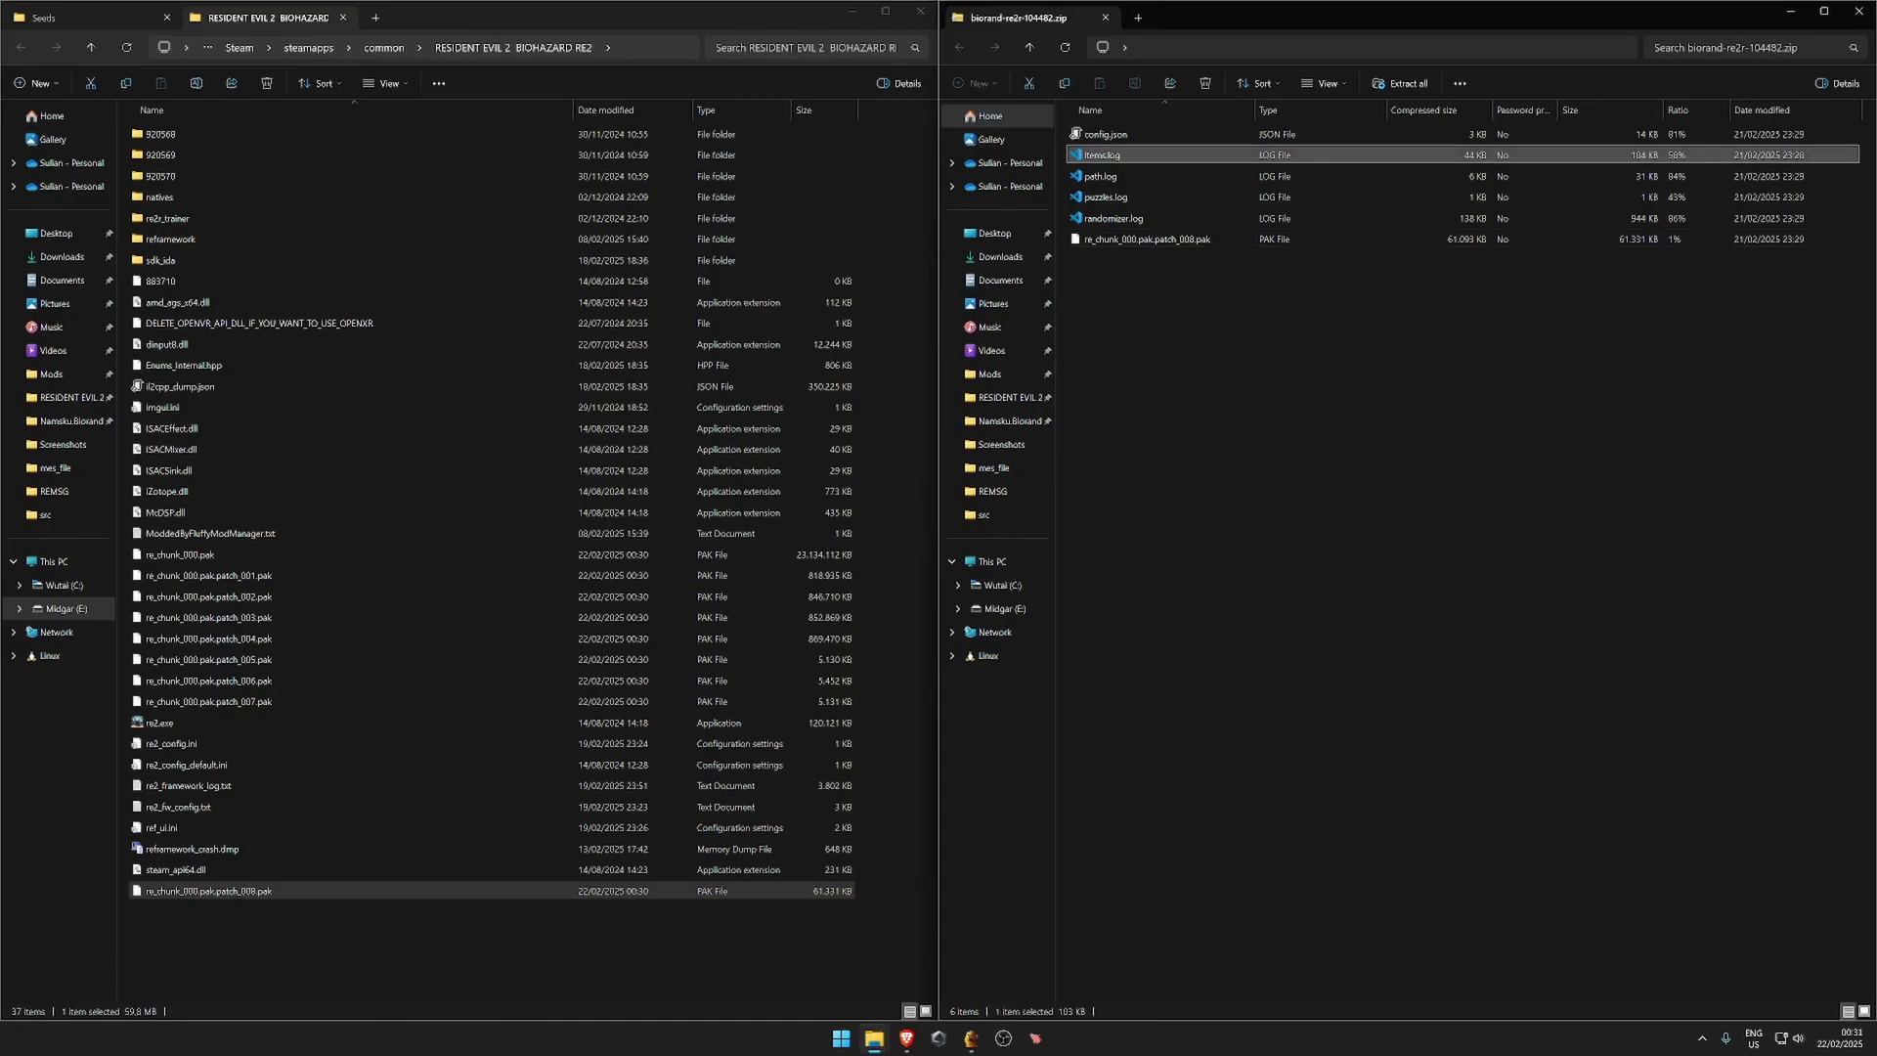
double_click(1102, 154)
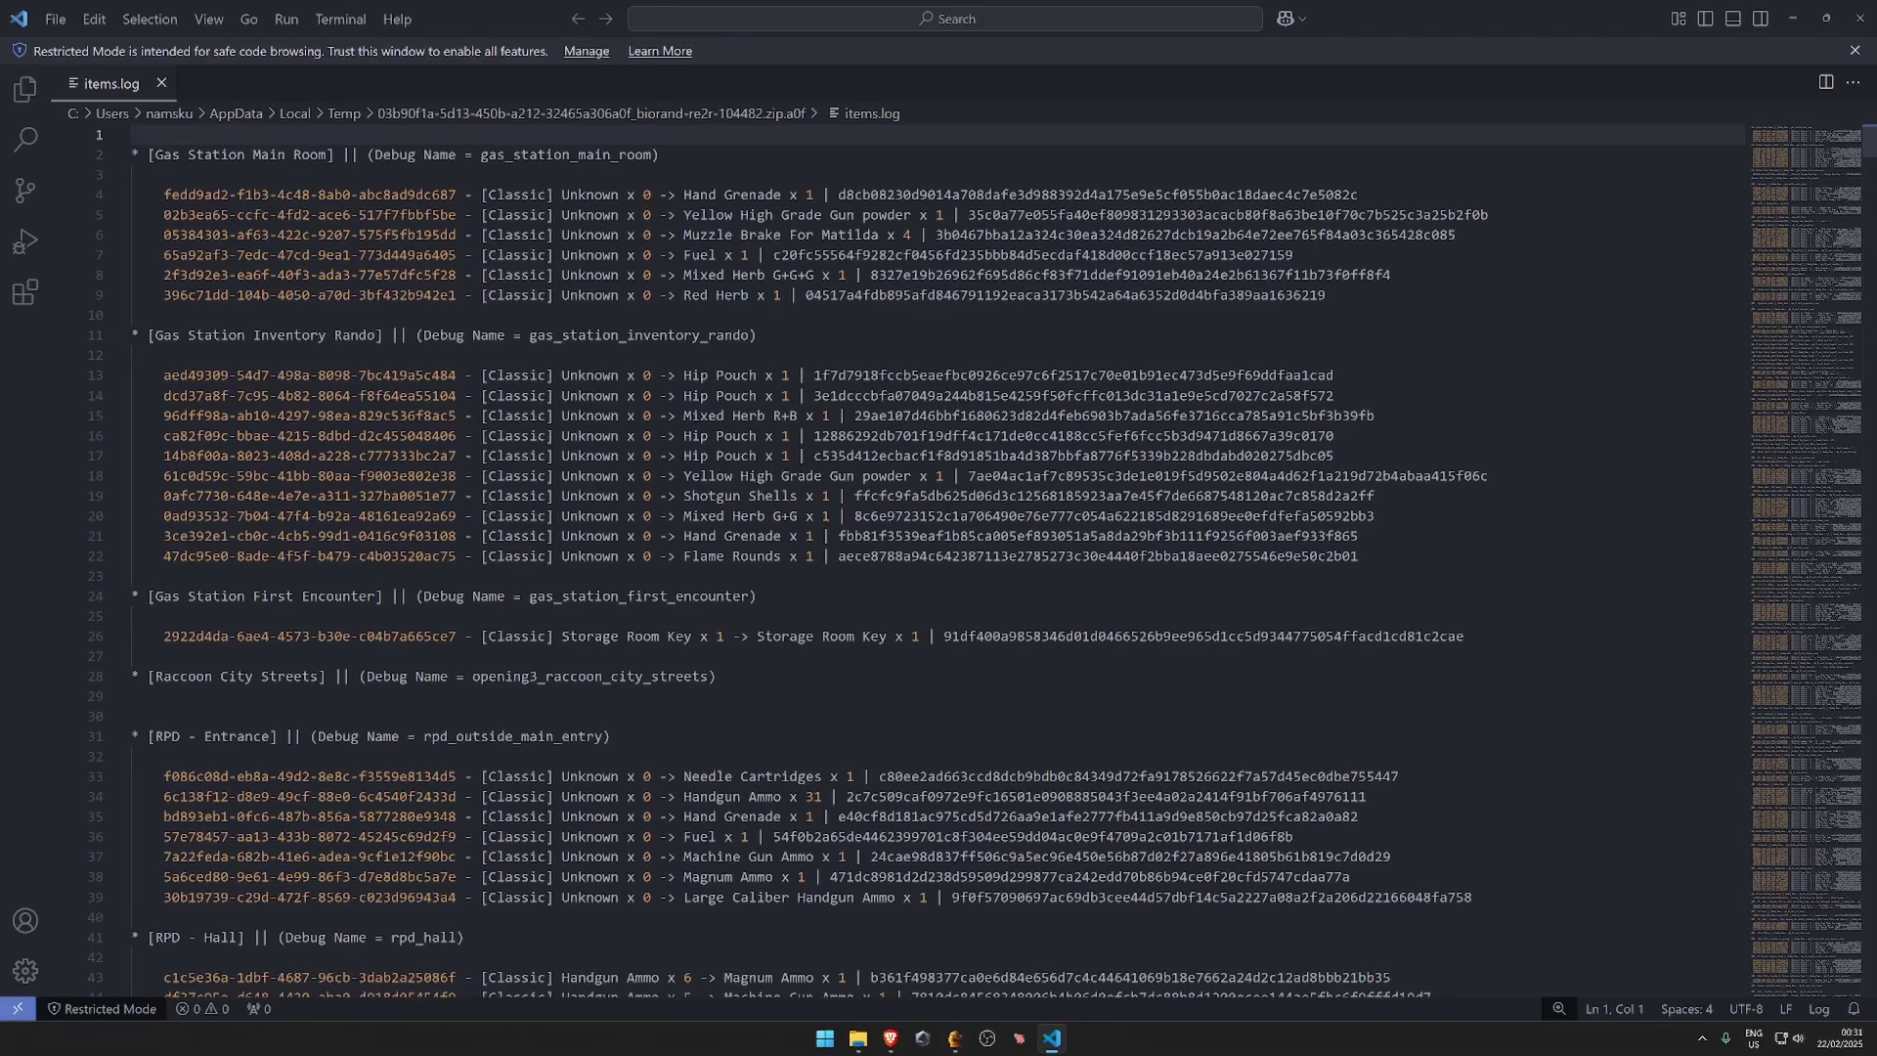
left_click_drag(660, 195, 811, 195)
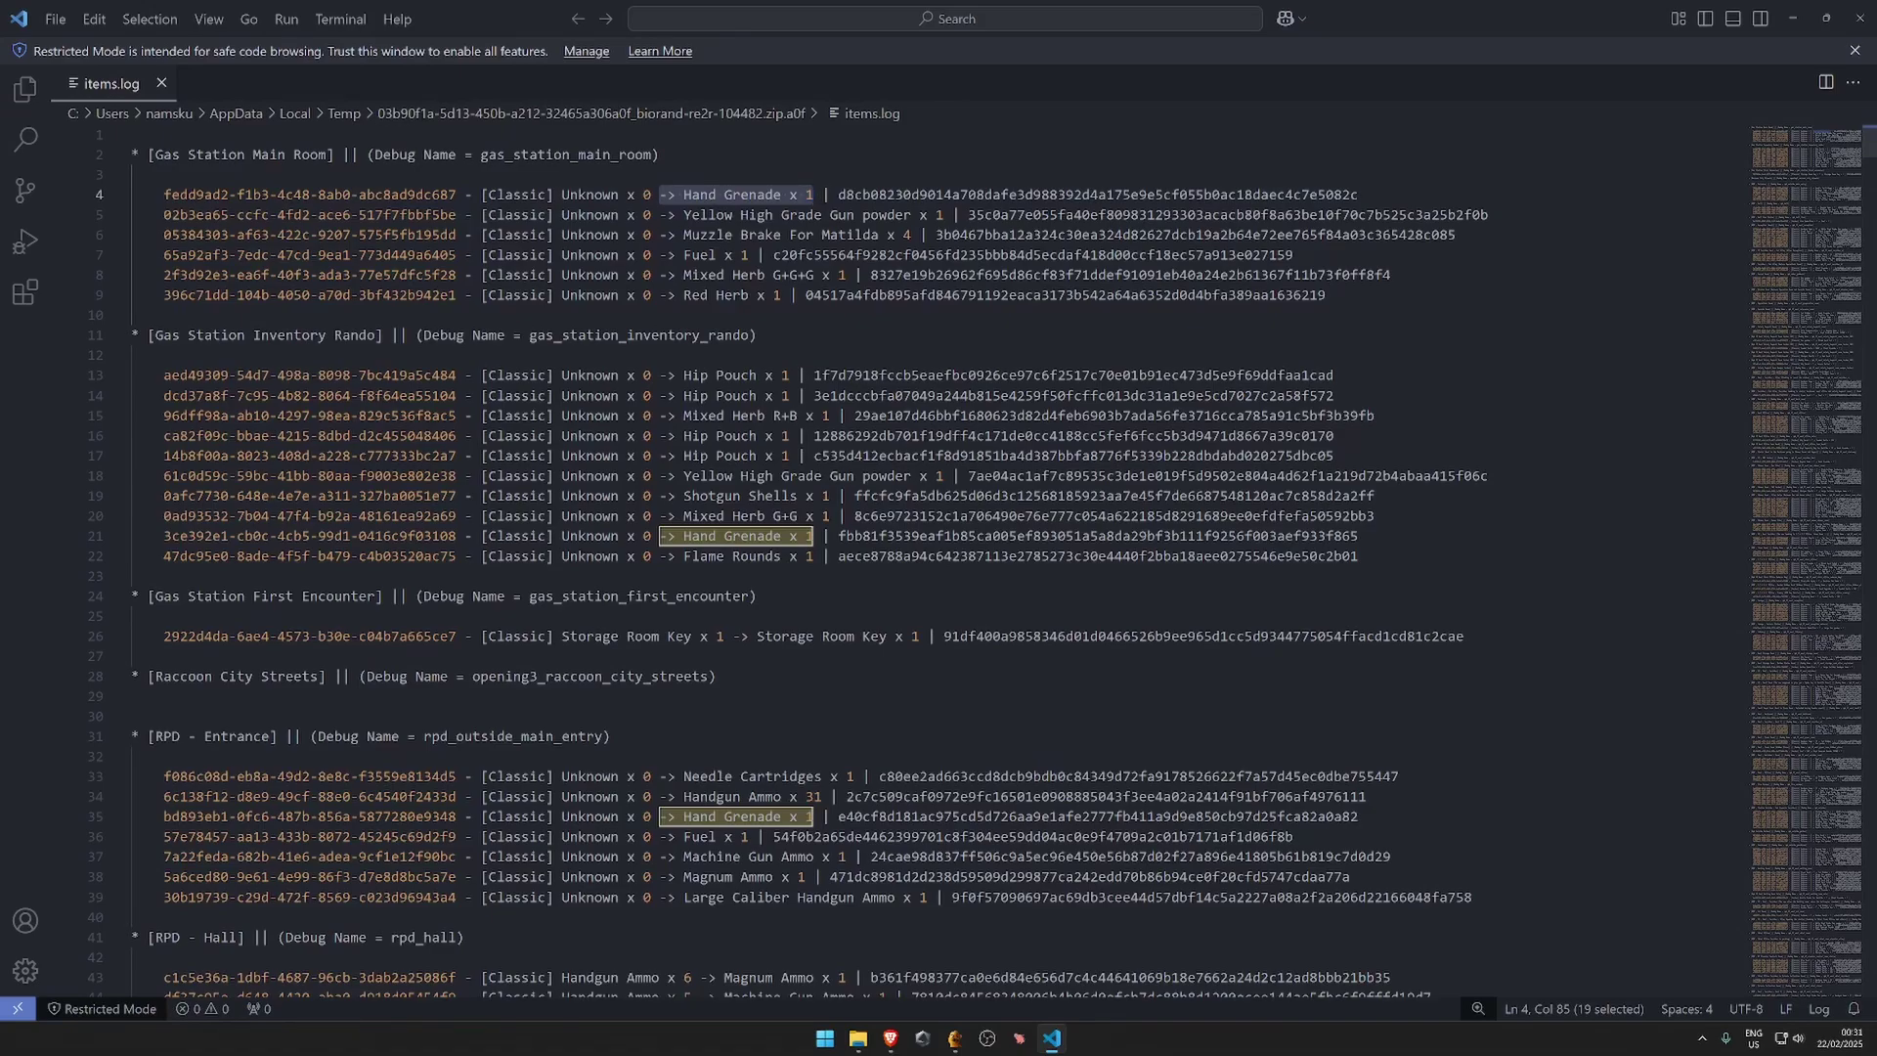
left_click(650, 214)
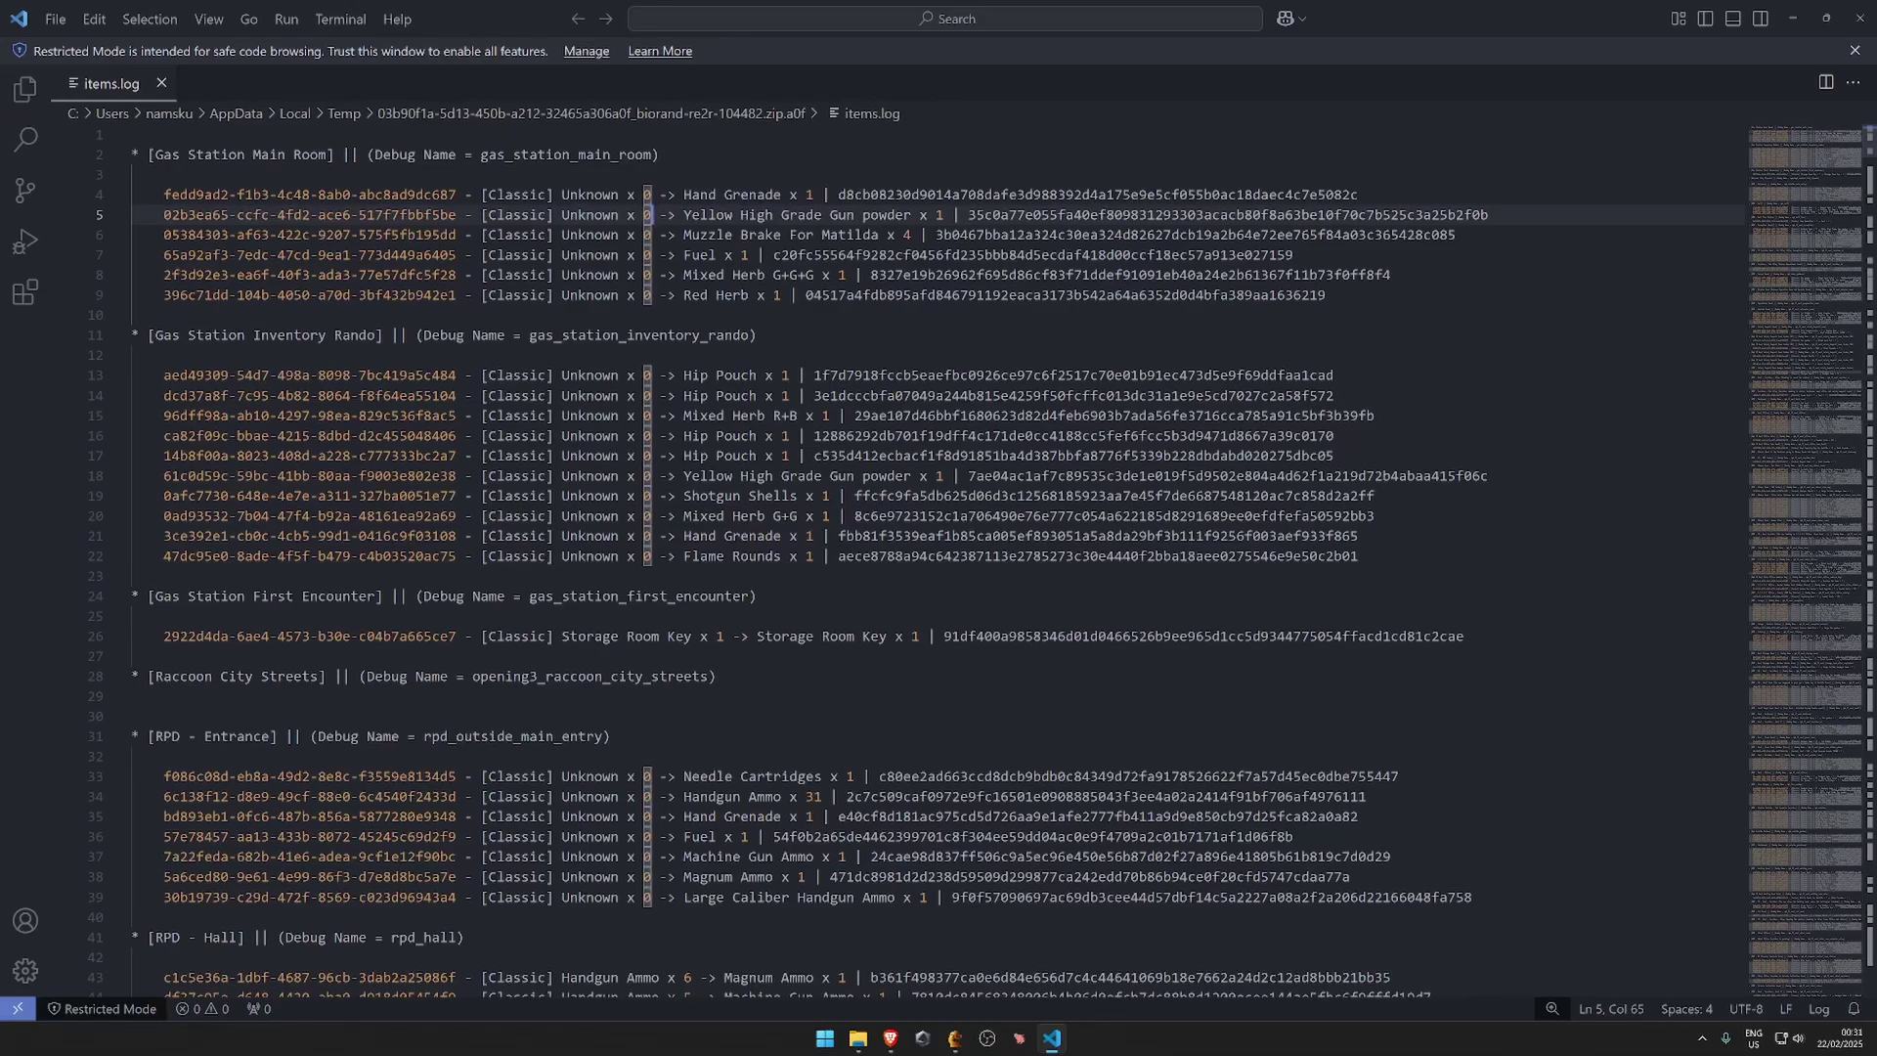
left_click_drag(561, 195, 814, 194)
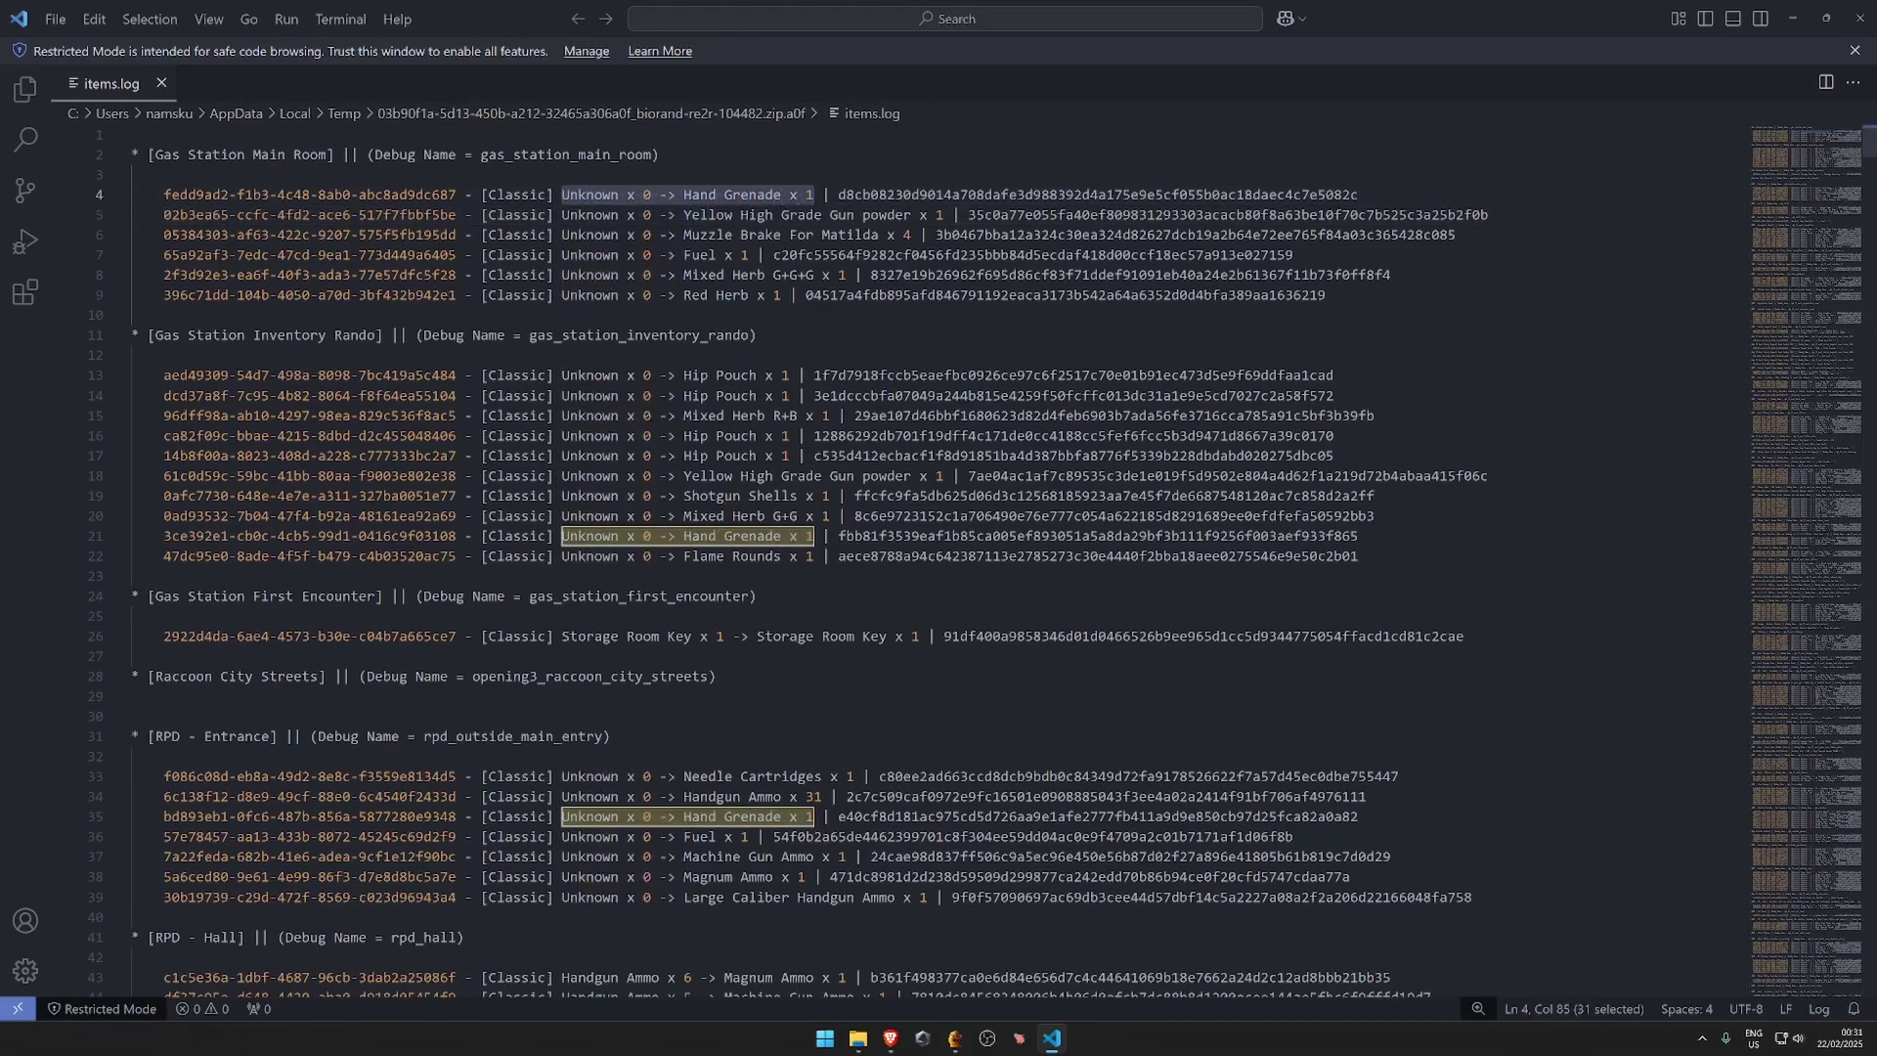
left_click(570, 194)
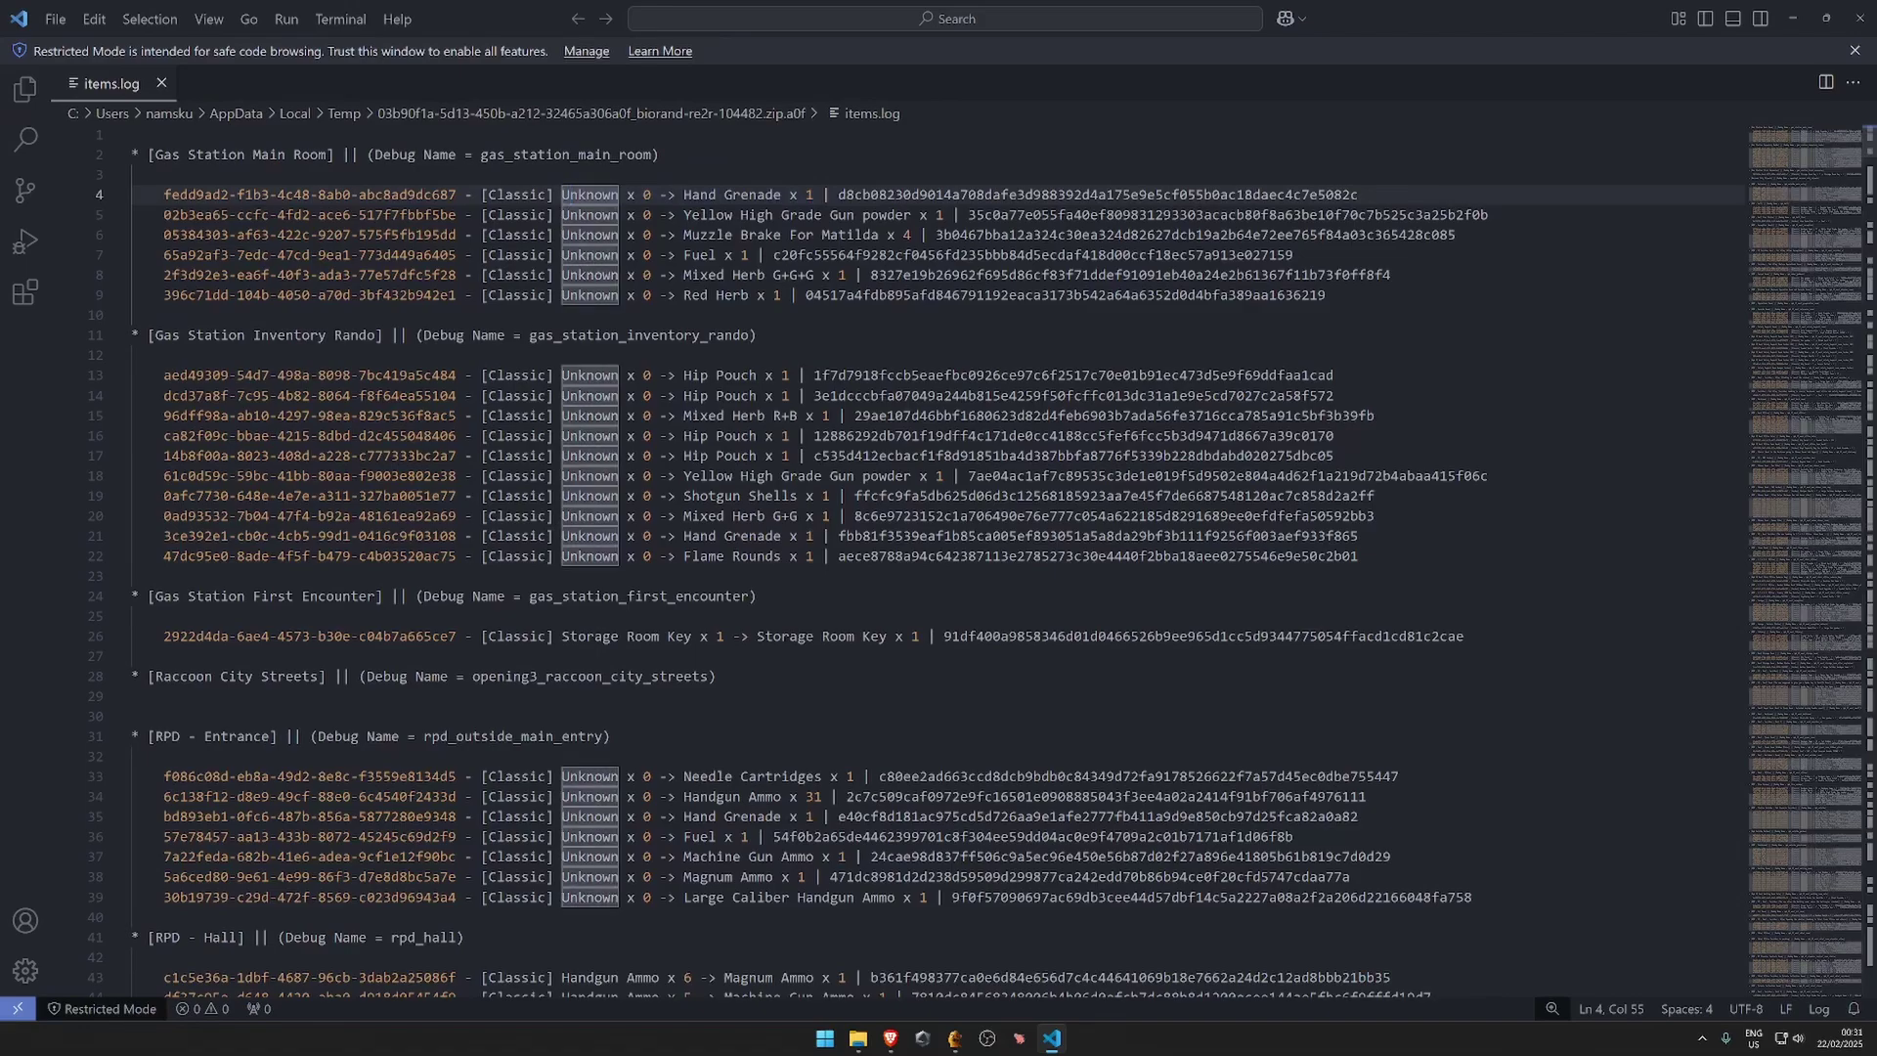
left_click_drag(683, 195, 780, 194)
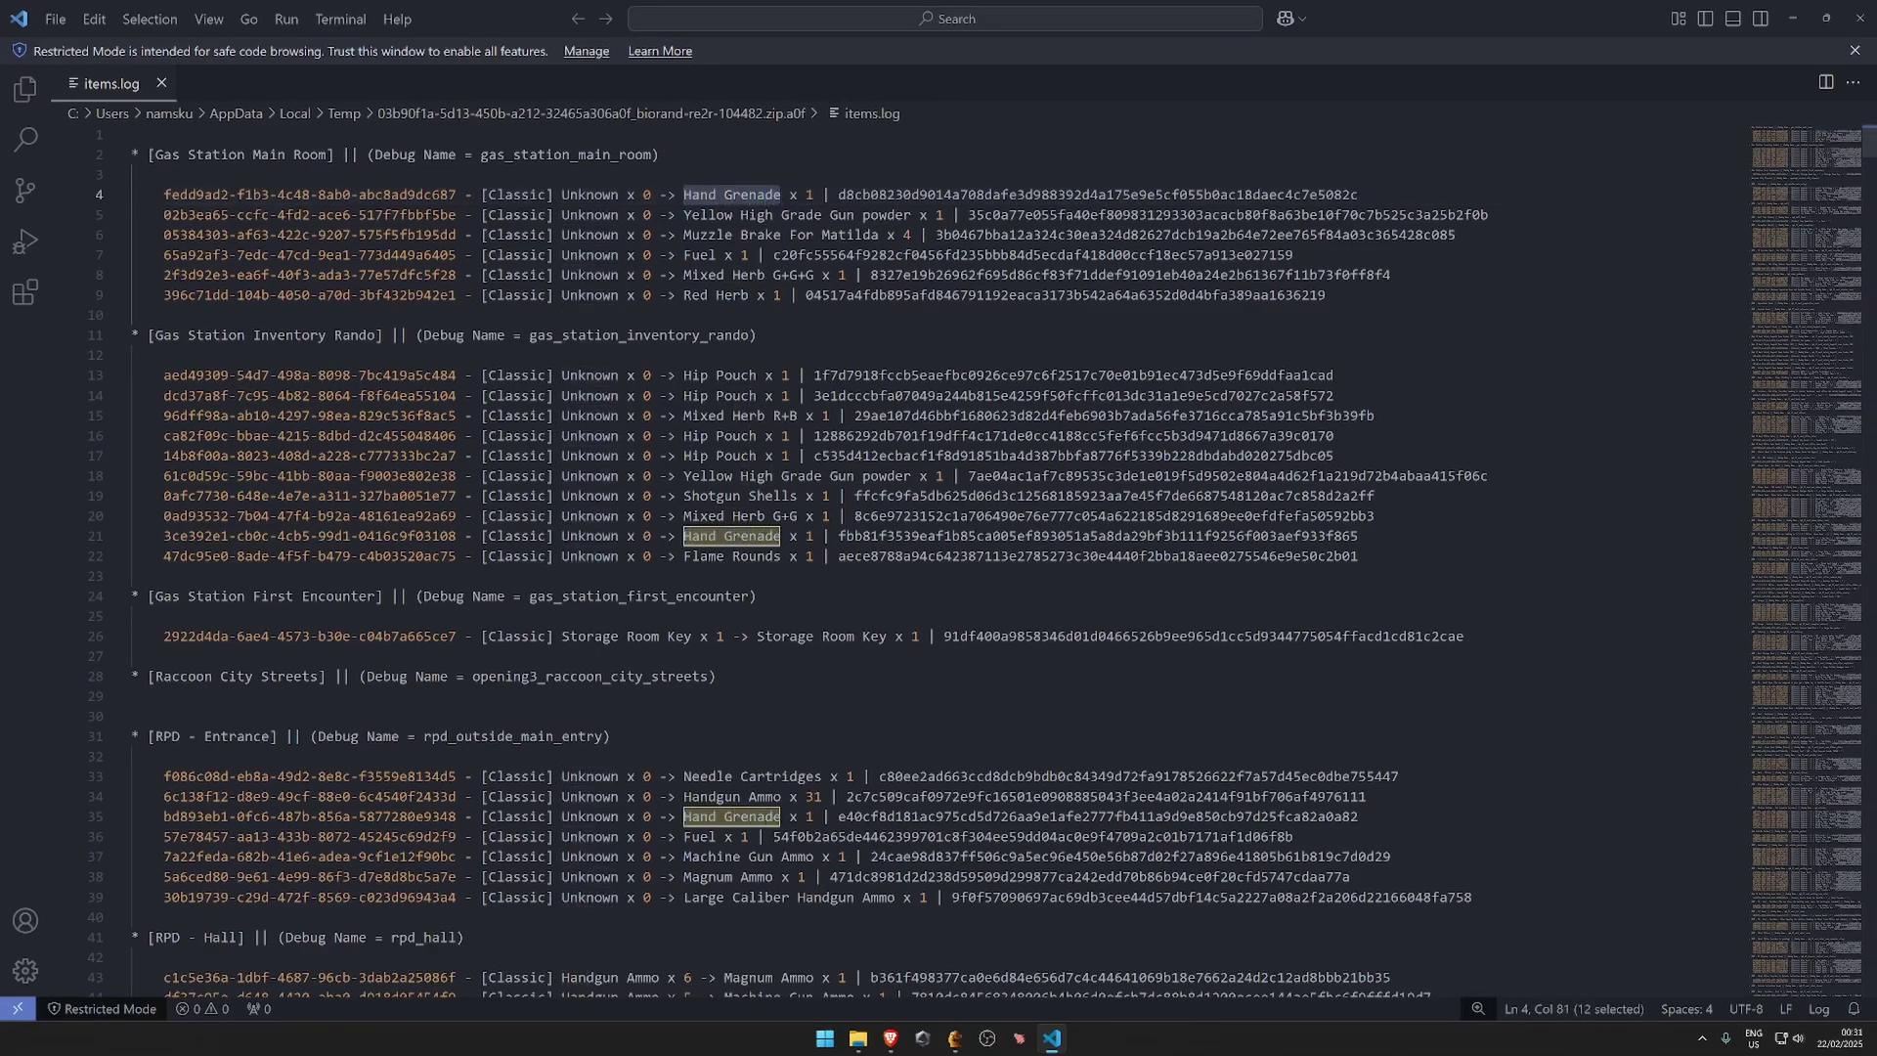
- Examine the first RPD - Hall entry in items.log, from its original and replacement items to its trailing hash
scroll(783, 195, "down", 8)
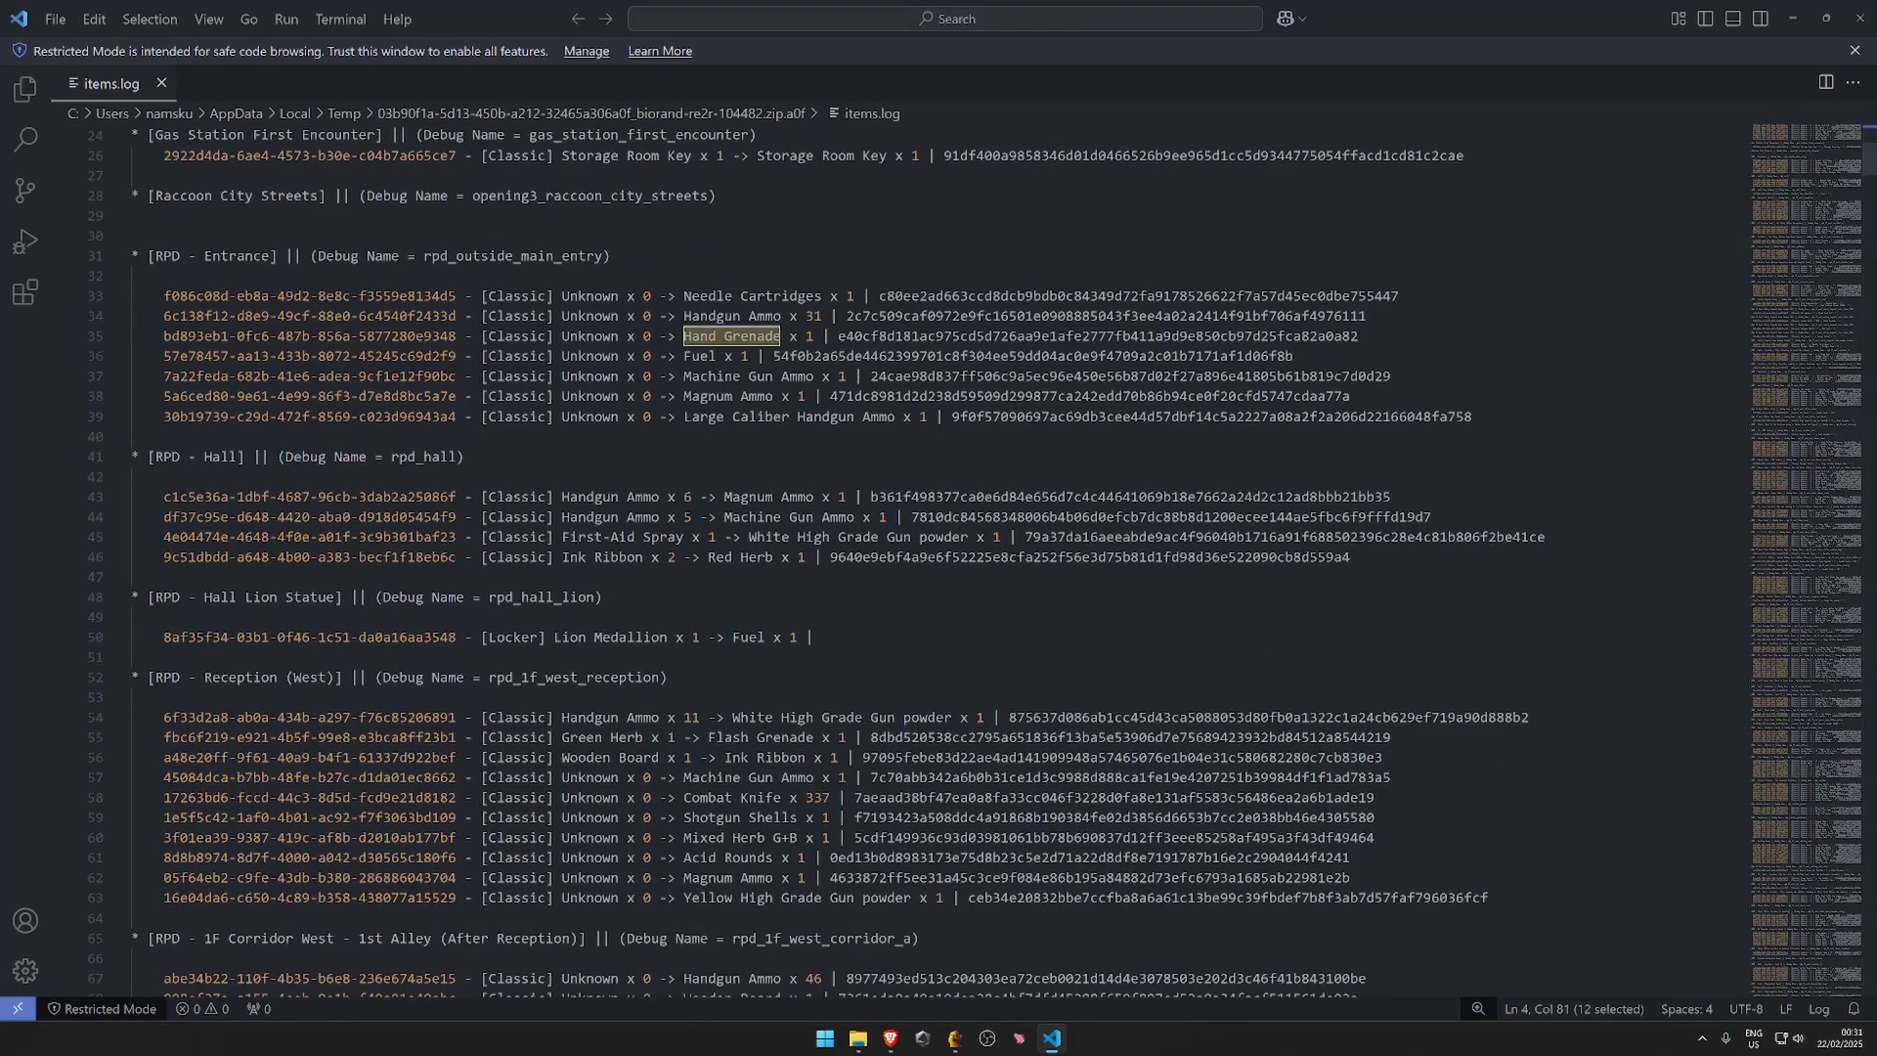
left_click_drag(562, 497, 847, 497)
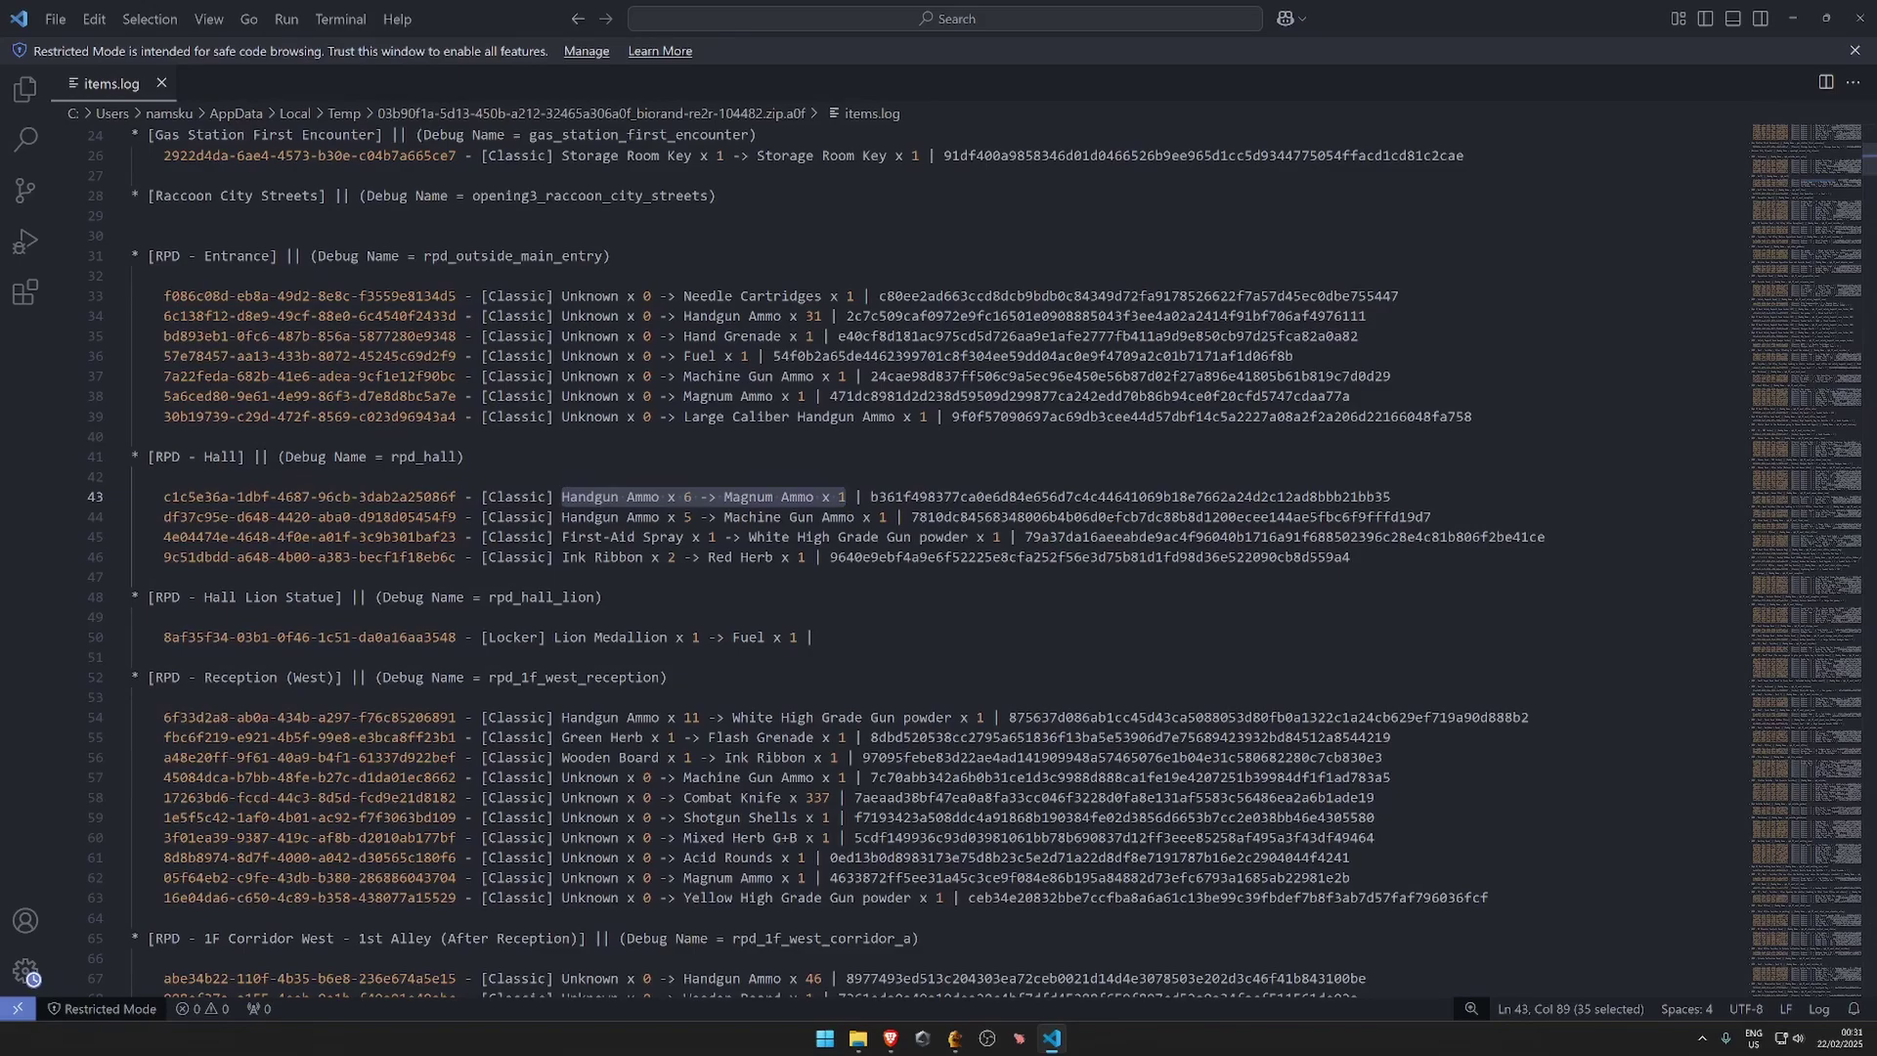
key("Left")
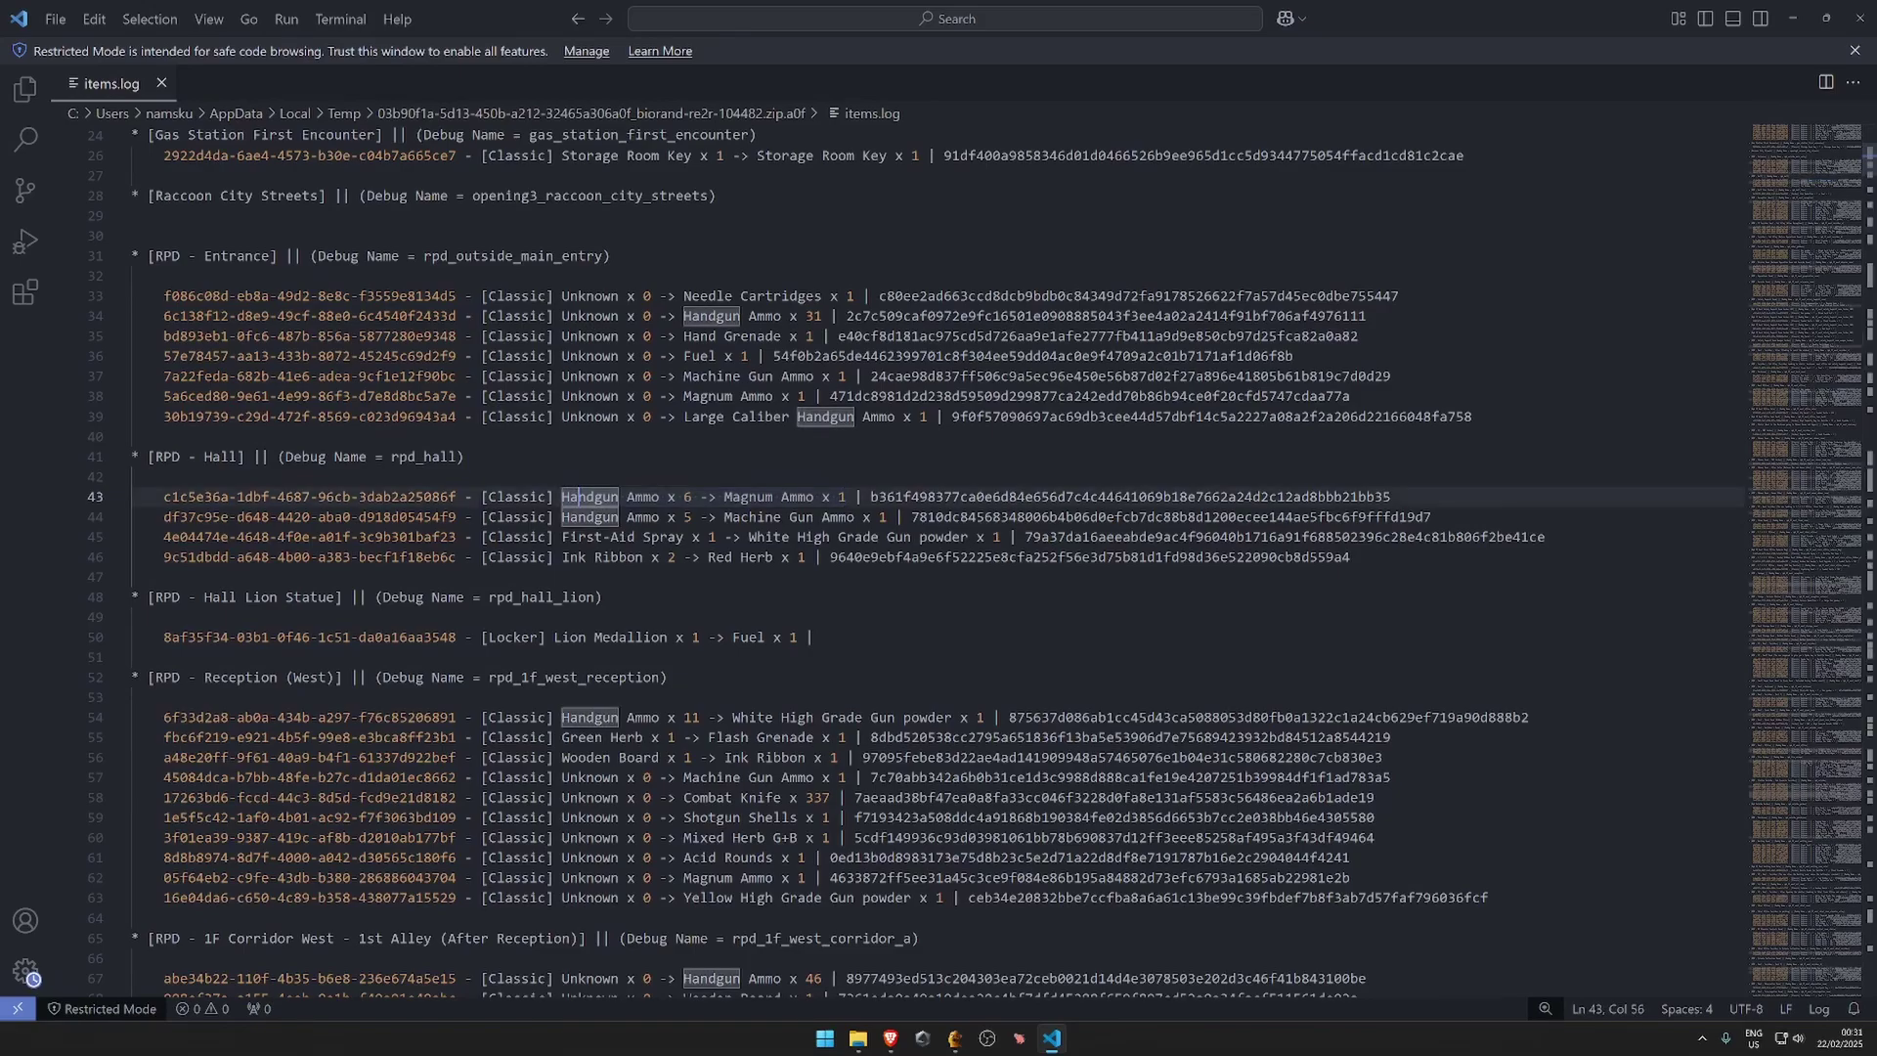
key("ctrl+Right")
key("ctrl+Right")
key("ctrl+Right")
key("ctrl+Right")
key("ctrl+Right")
key("ctrl+Right")
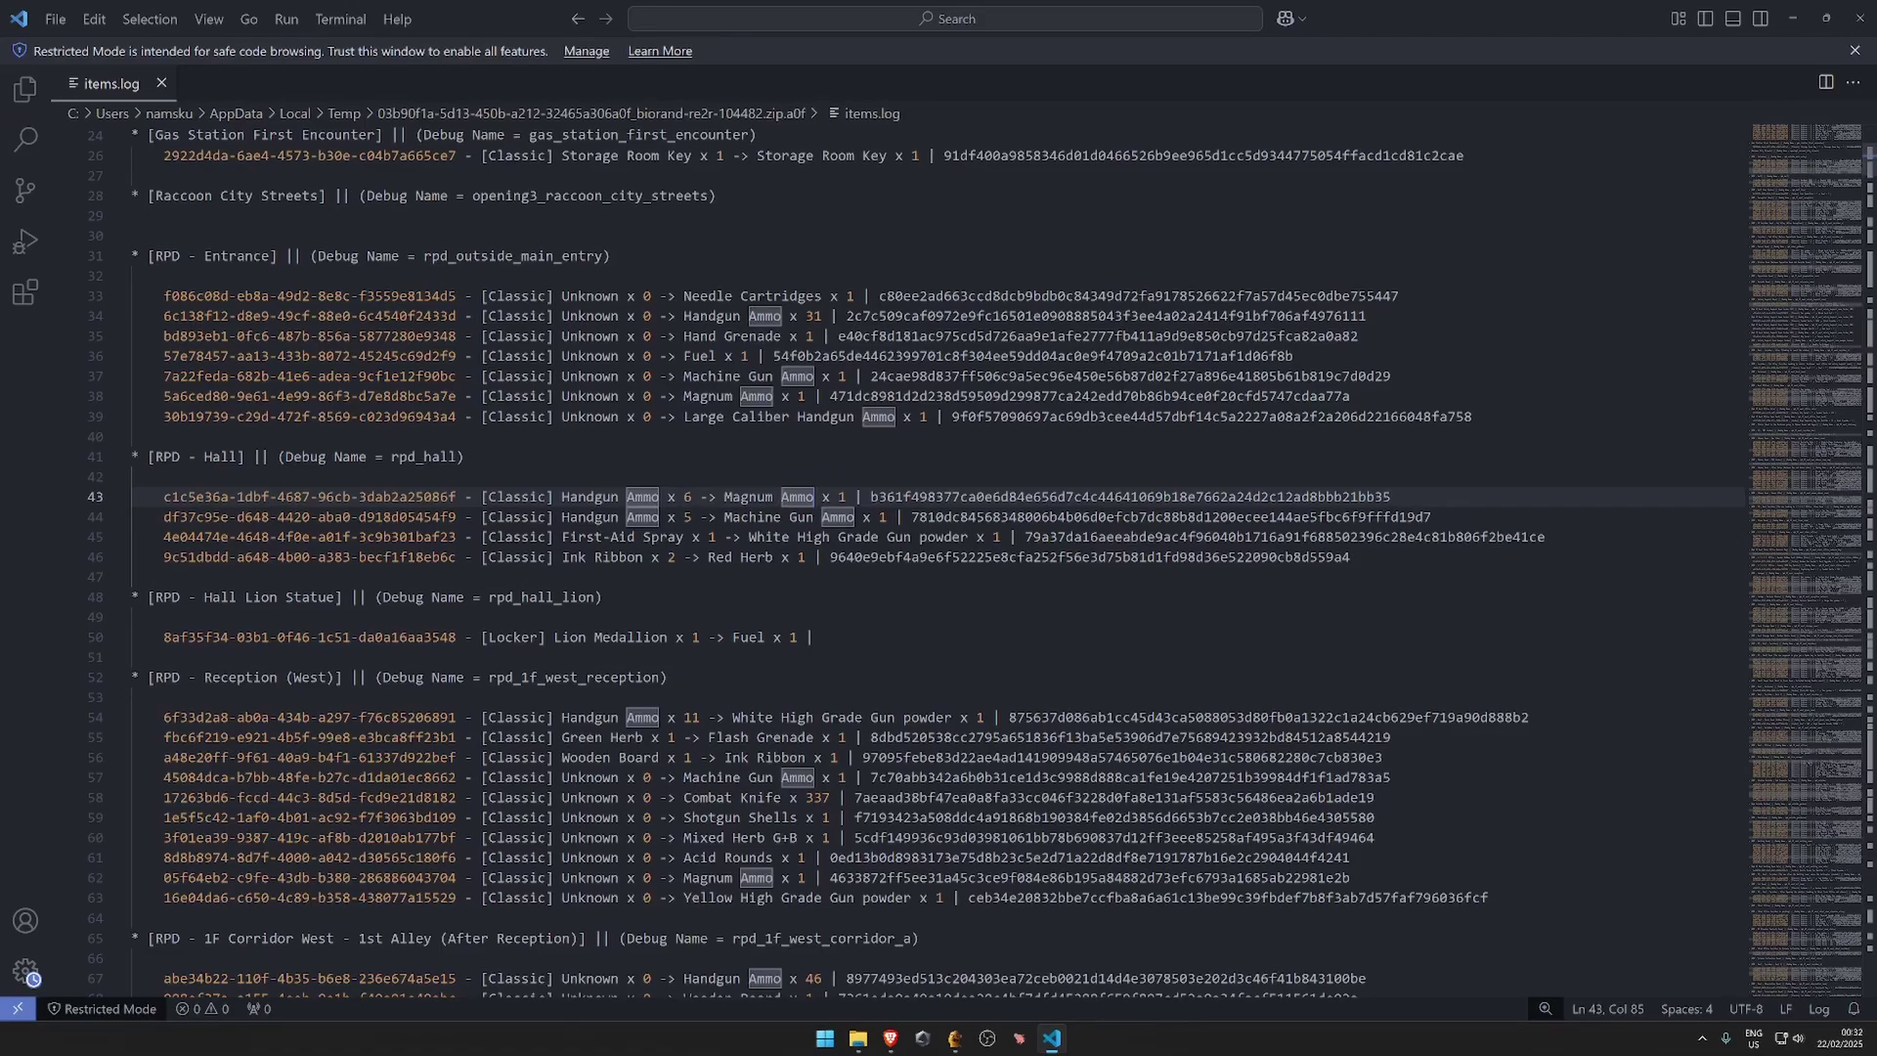
key("ctrl+Right")
key("ctrl+Right")
key("ctrl+Right")
key("Right")
key("ctrl+shift+Right")
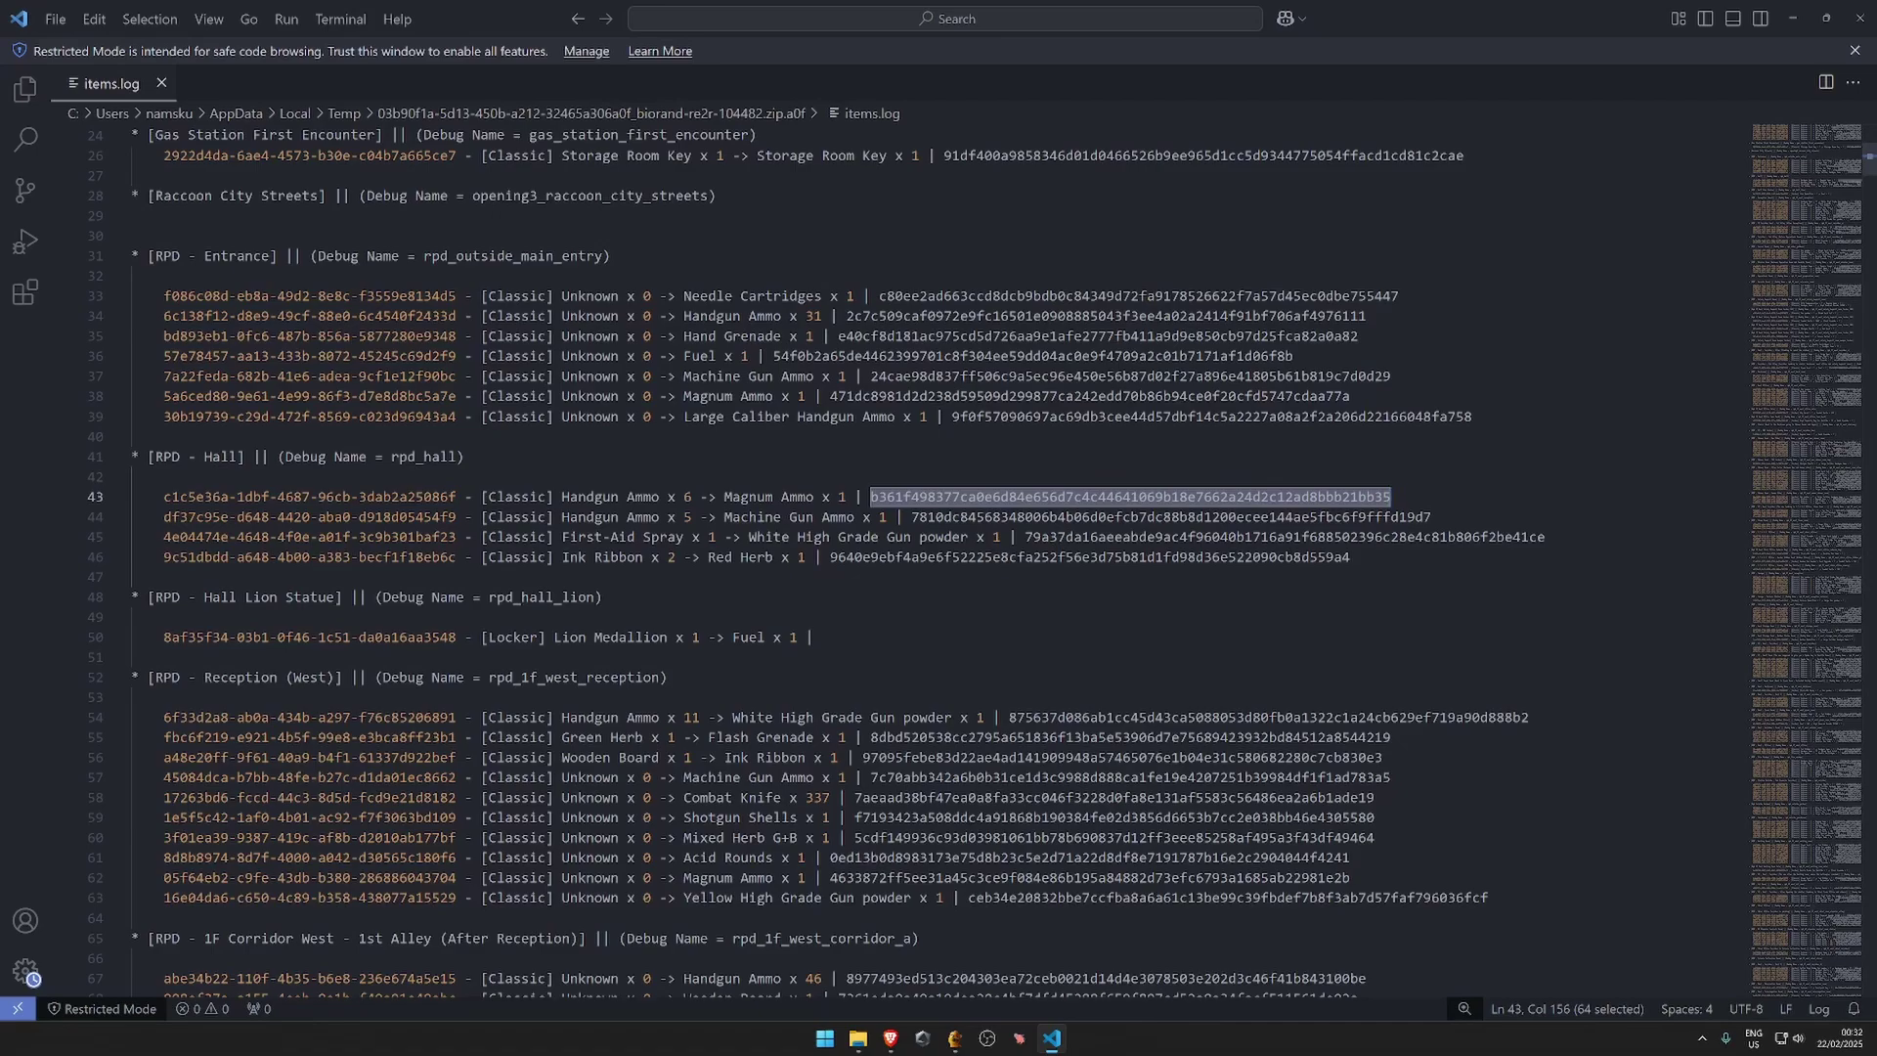
- Look through the later RPD rooms in items.log, highlight the Locker tag under West Office, and return to the archive
scroll(880, 558, "down", 2)
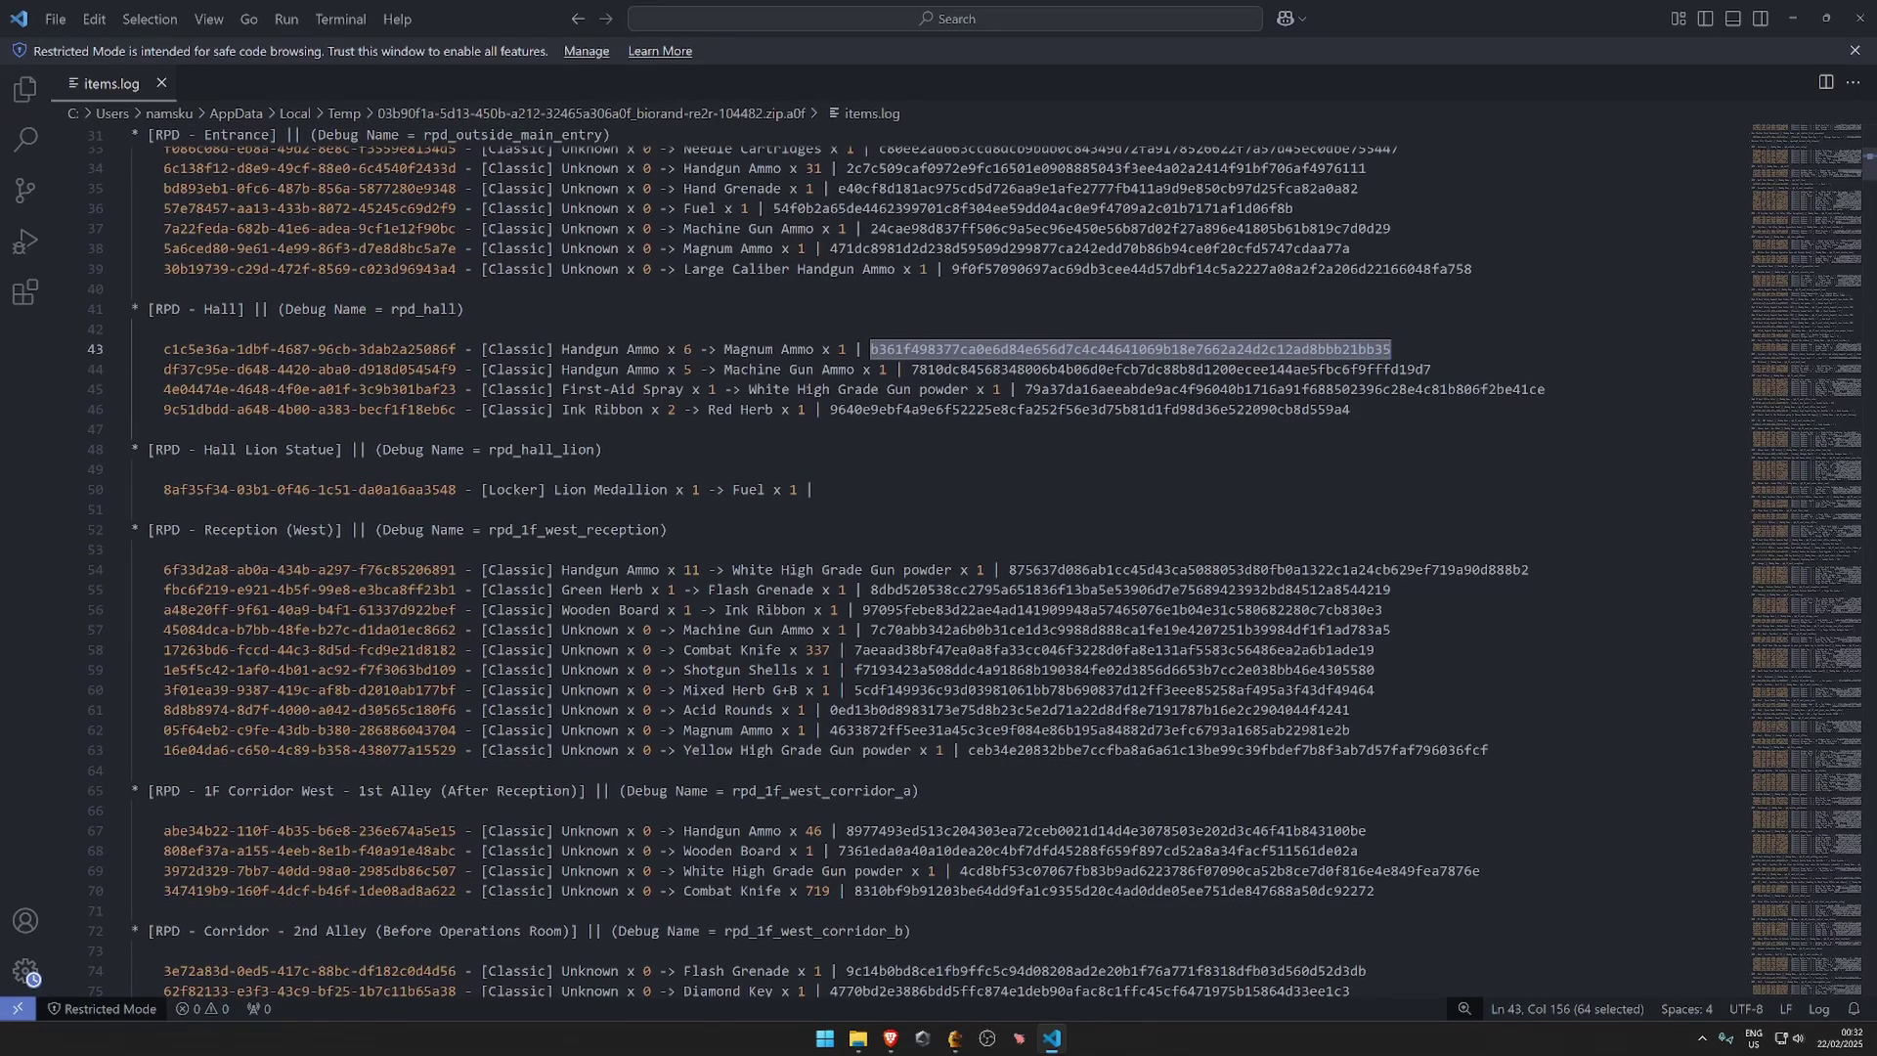
scroll(880, 557, "down", 20)
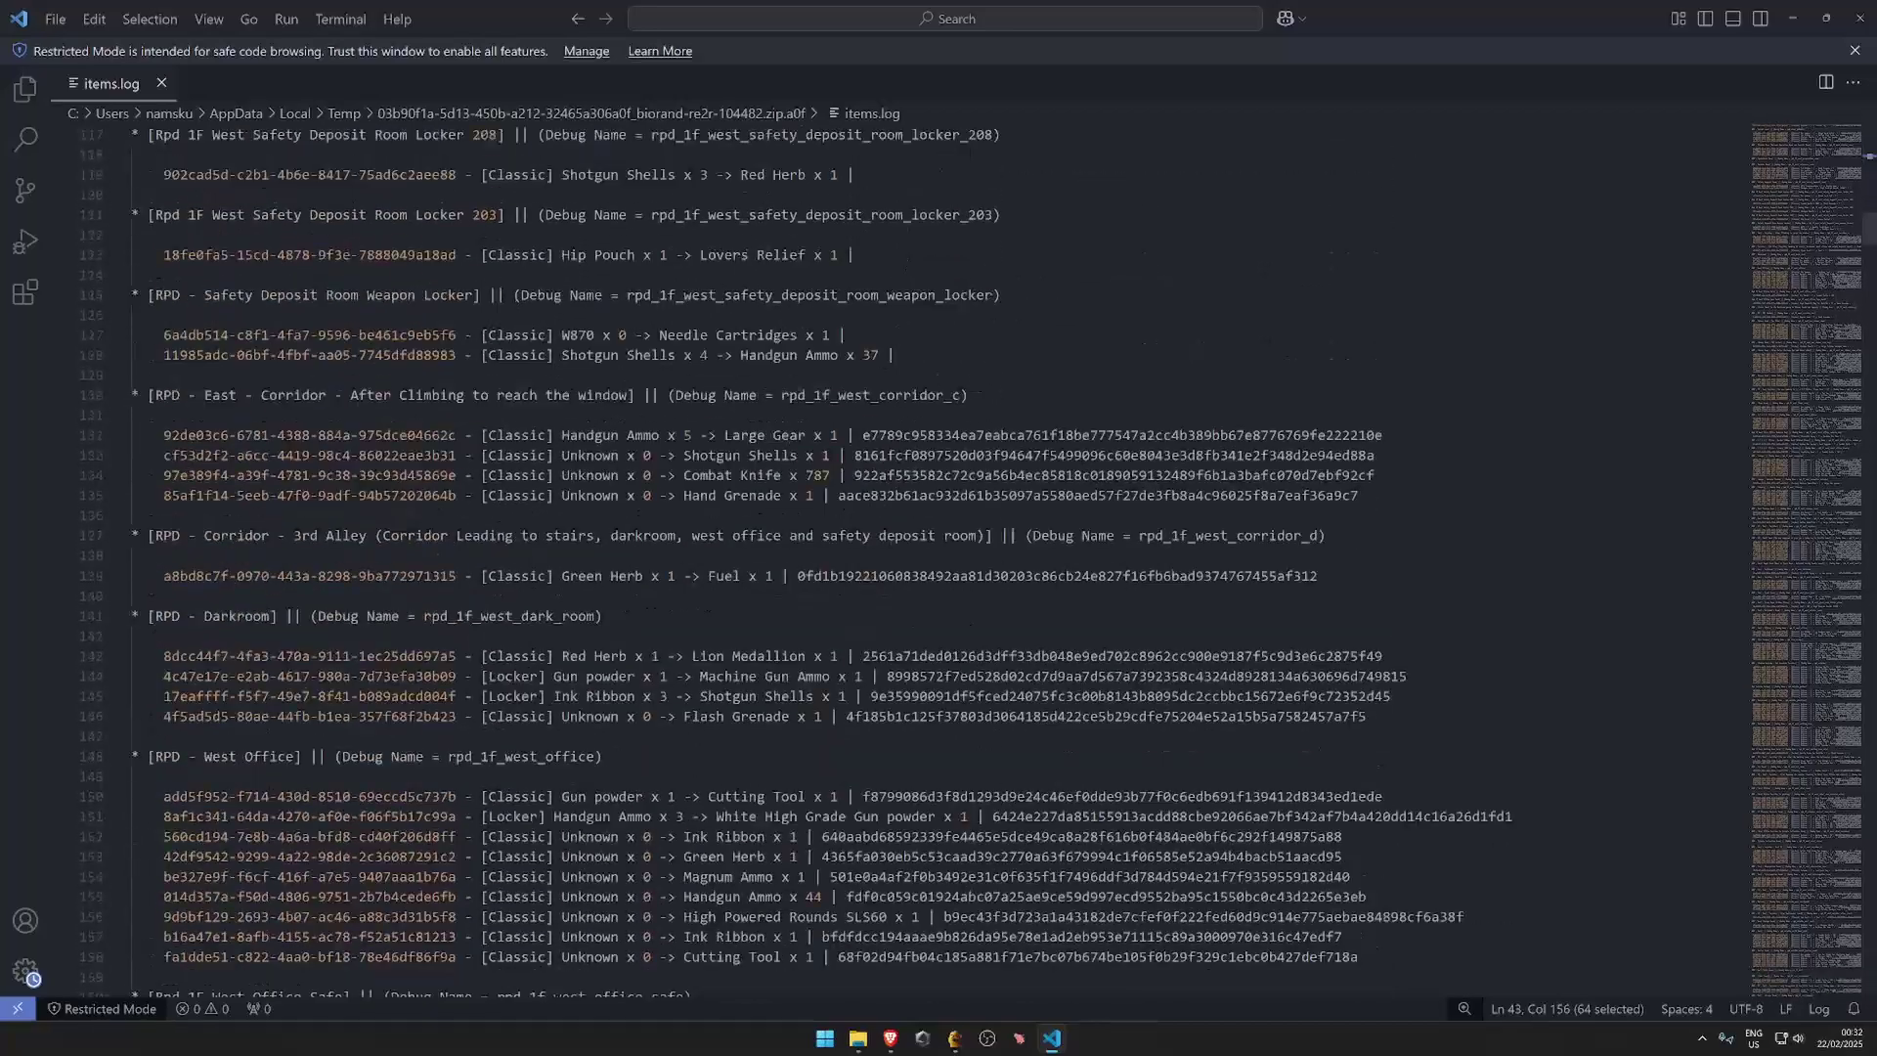
scroll(880, 558, "down", 7)
double_click(513, 372)
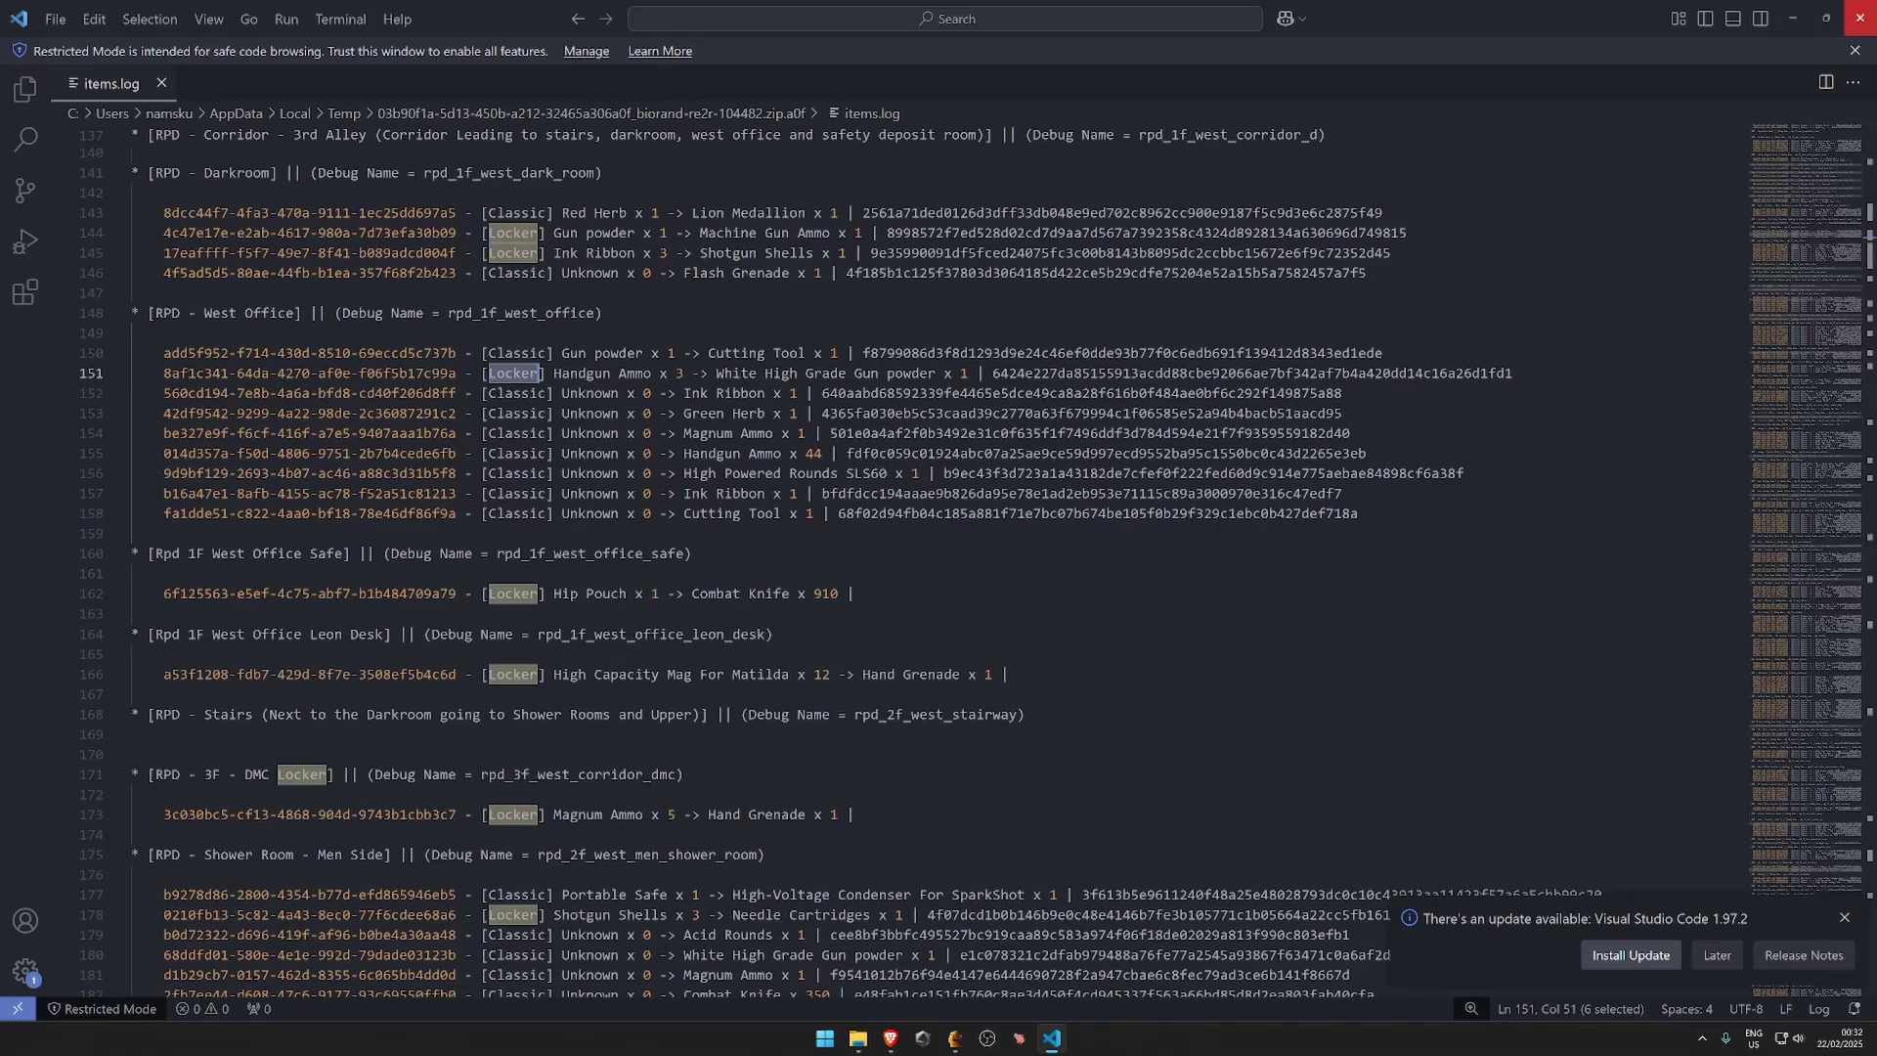
left_click(1793, 17)
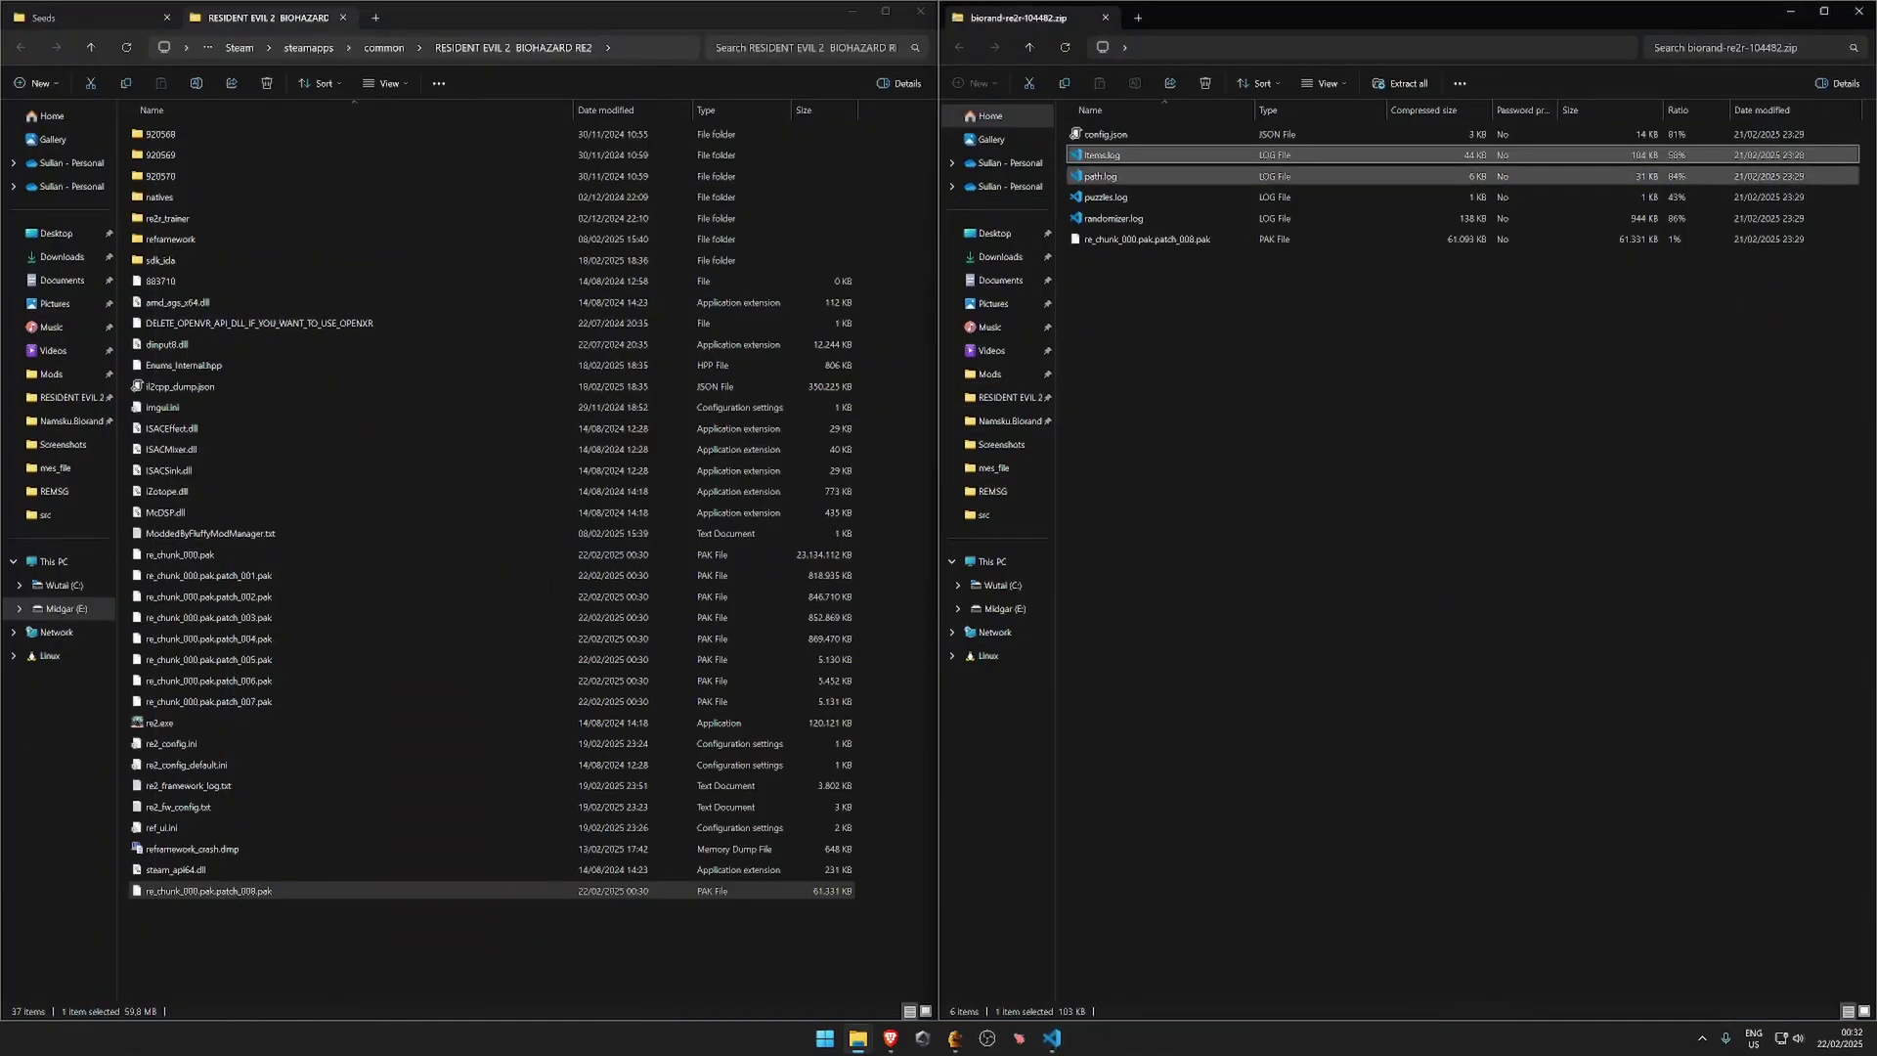
- Open path.log from the archive, examine the visited nodes and key item placements through the RPD areas, and return to the archive
double_click(1101, 176)
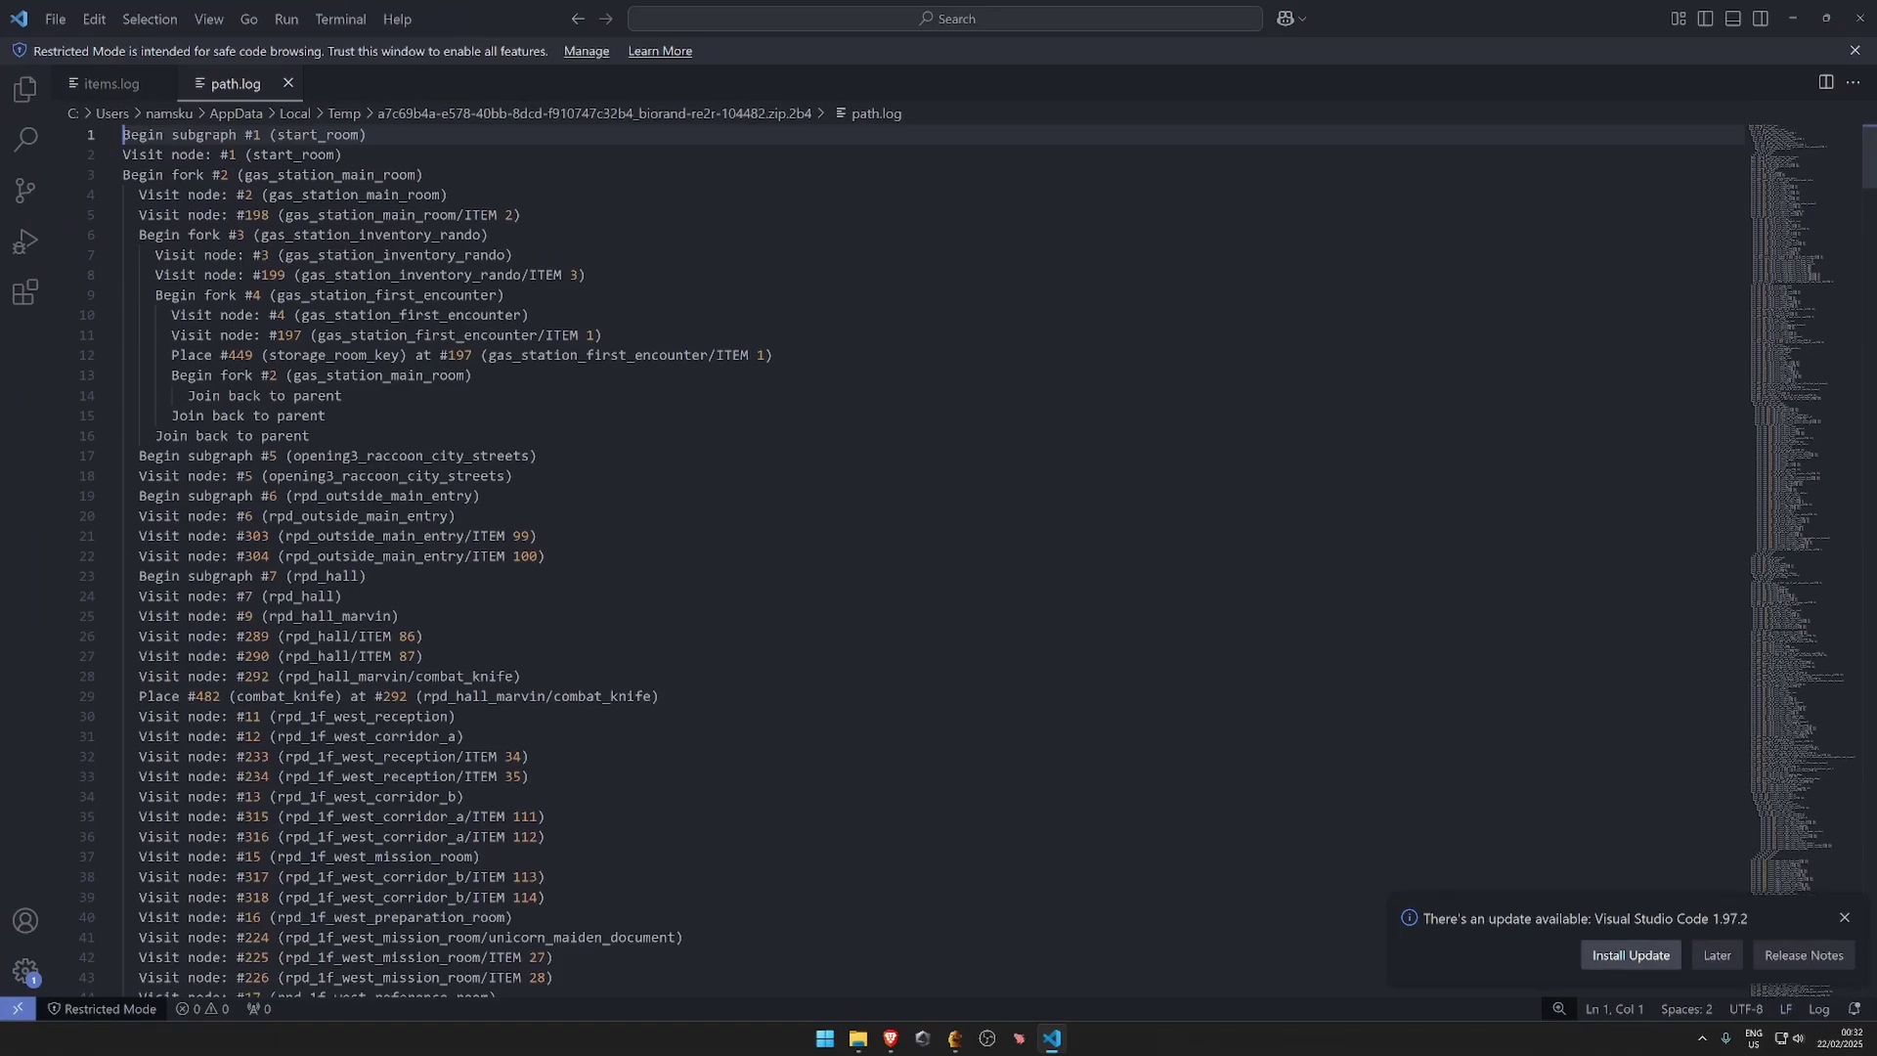
scroll(880, 558, "down", 10)
scroll(880, 558, "up", 3)
scroll(880, 557, "up", 7)
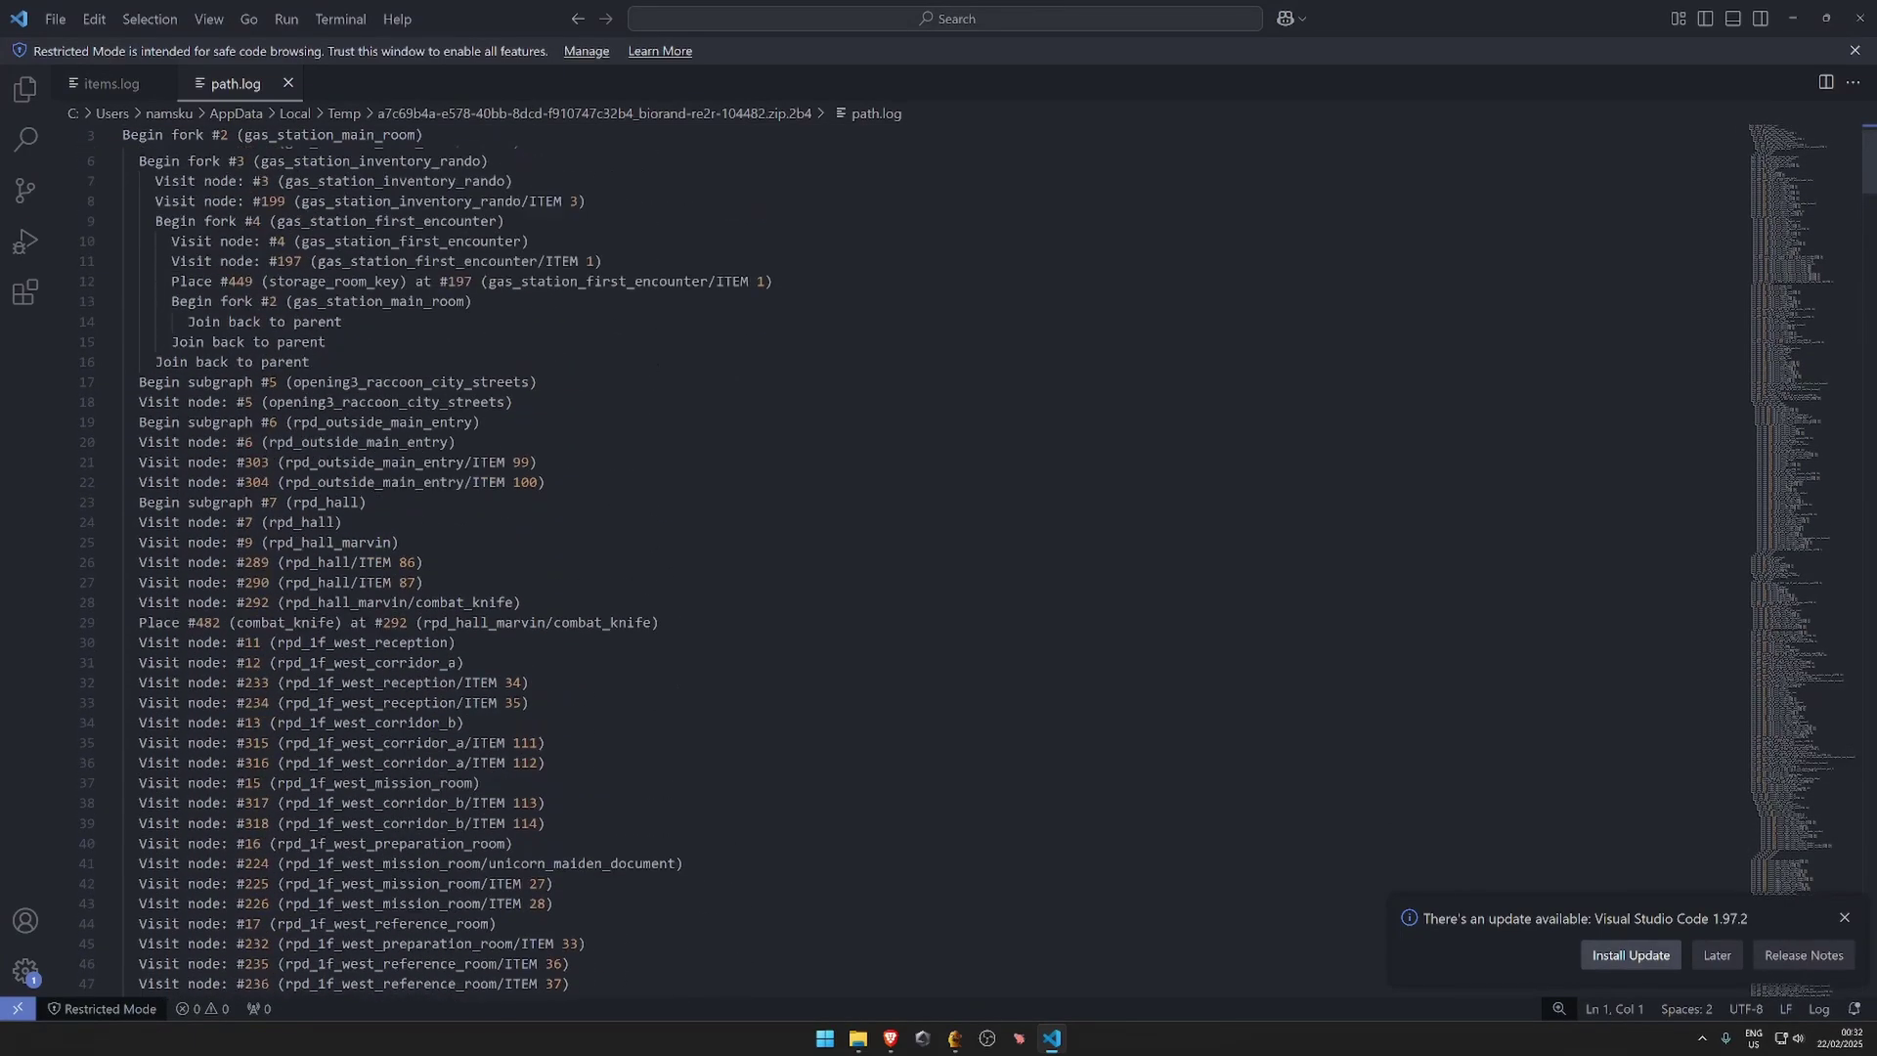
scroll(880, 558, "up", 2)
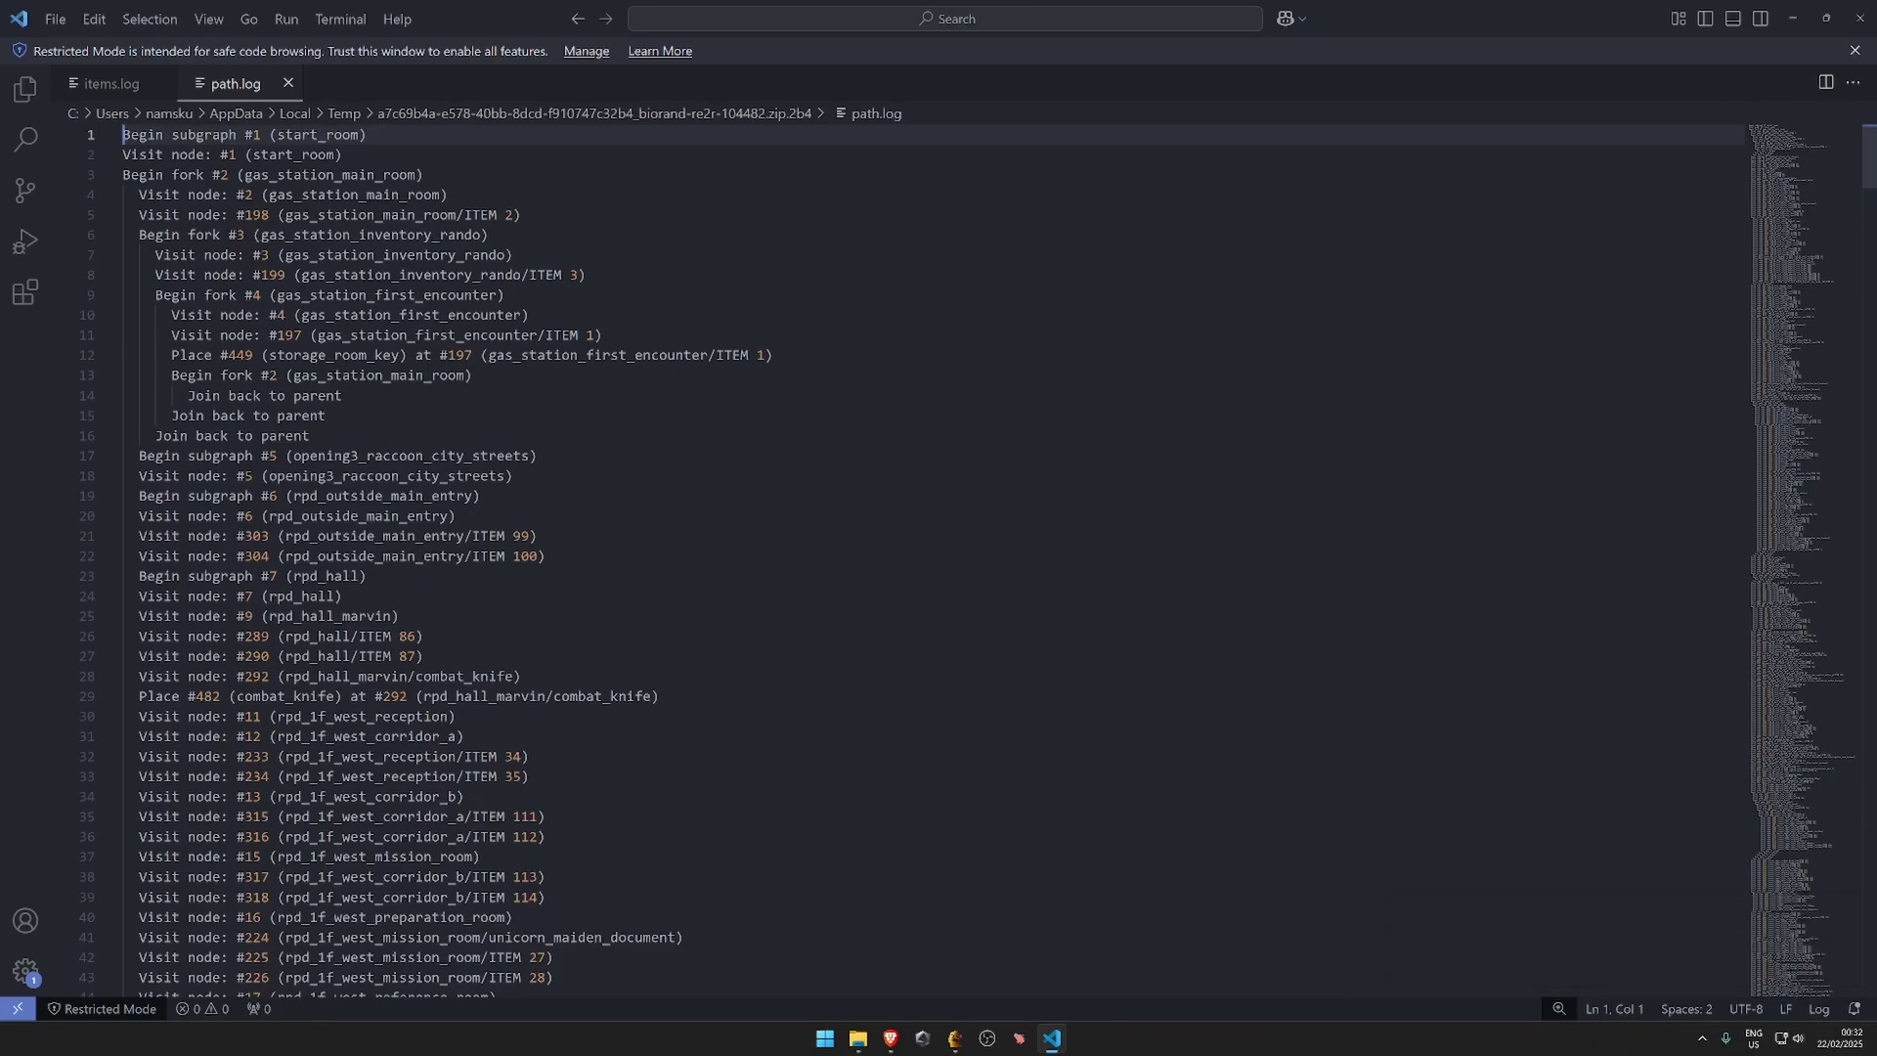
scroll(880, 558, "down", 3)
scroll(880, 557, "down", 3)
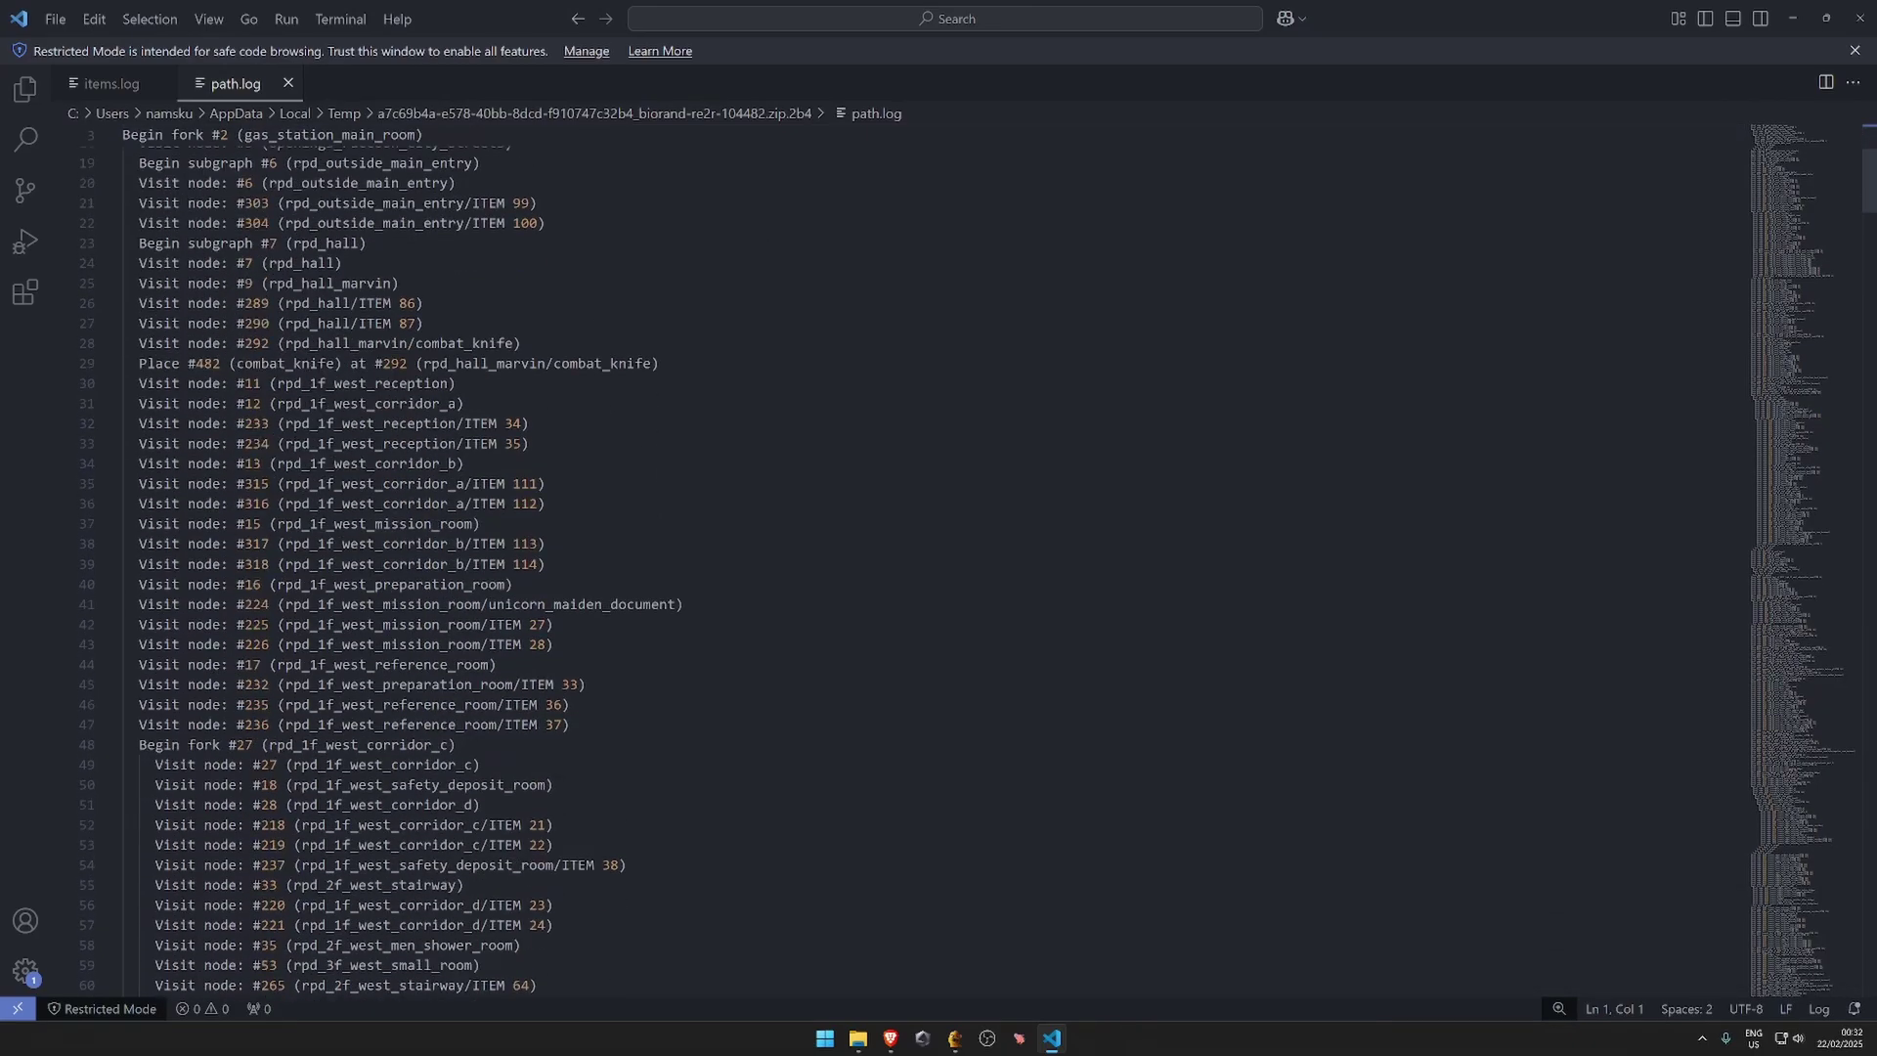
scroll(880, 557, "down", 3)
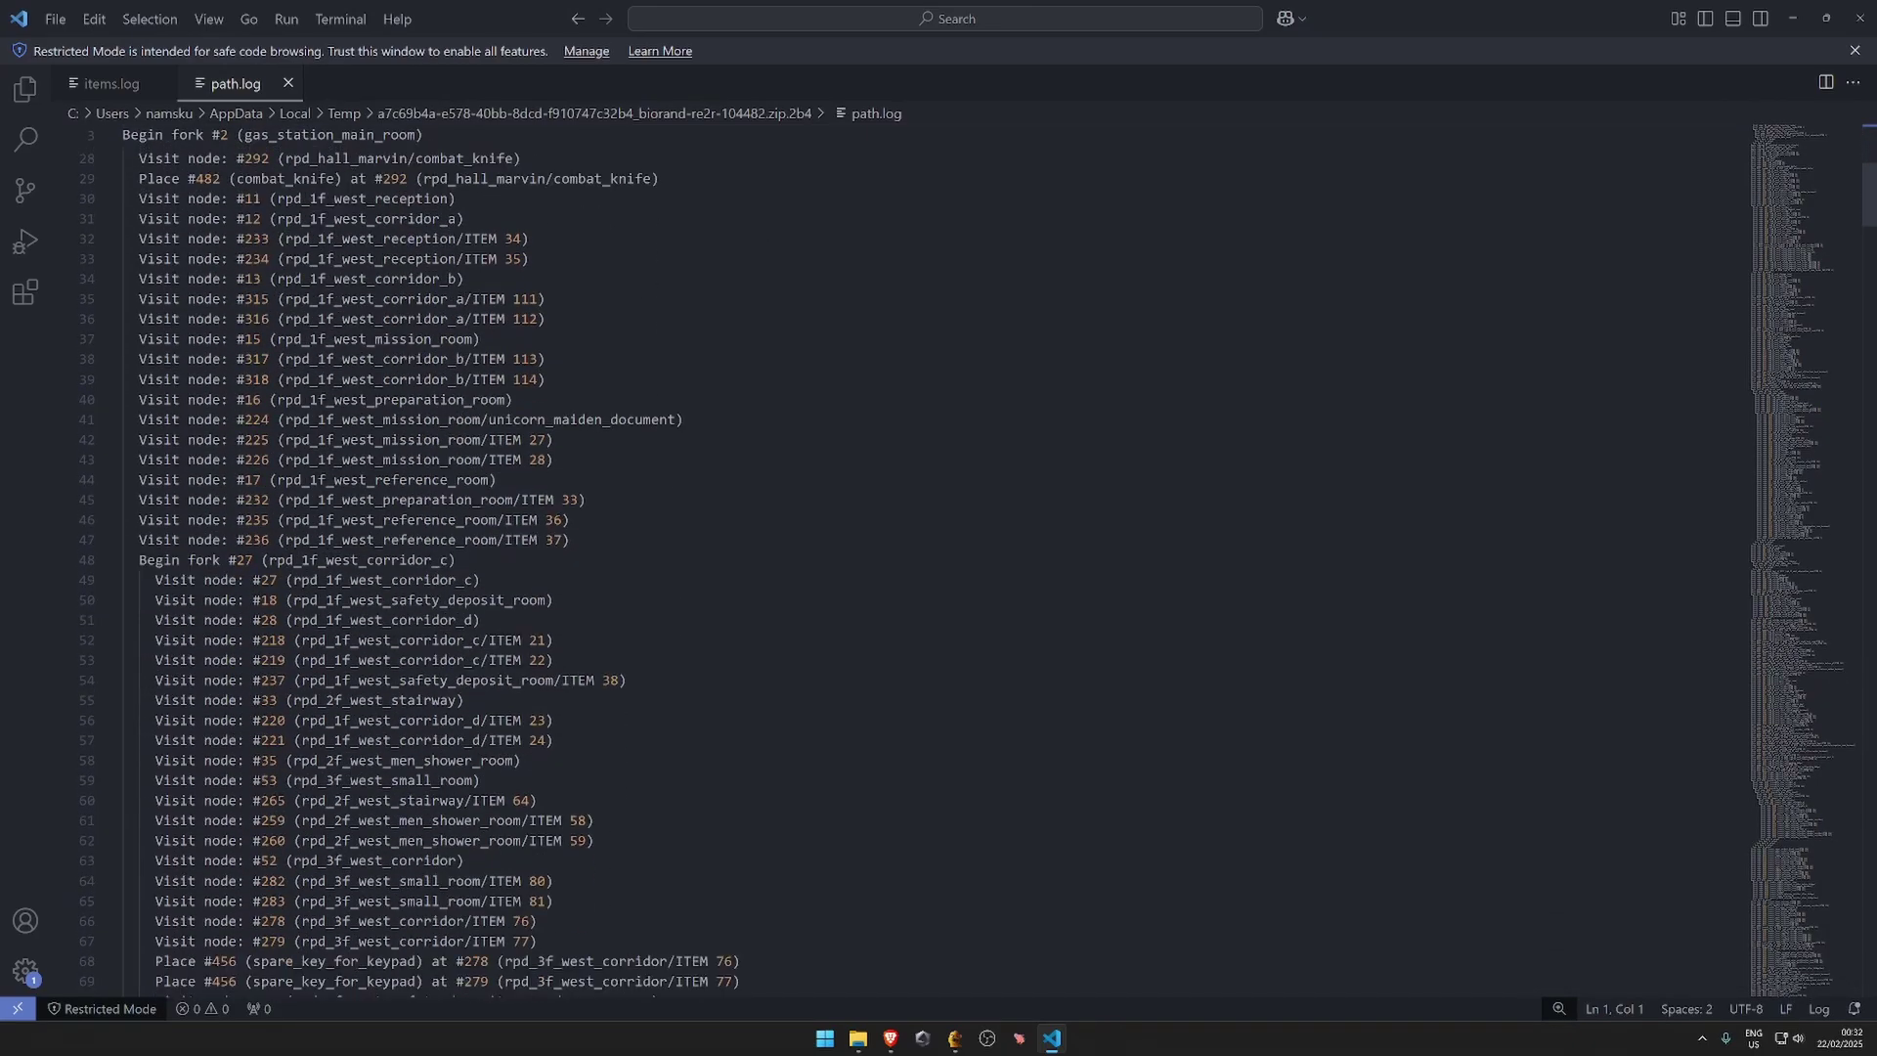
scroll(880, 557, "down", 15)
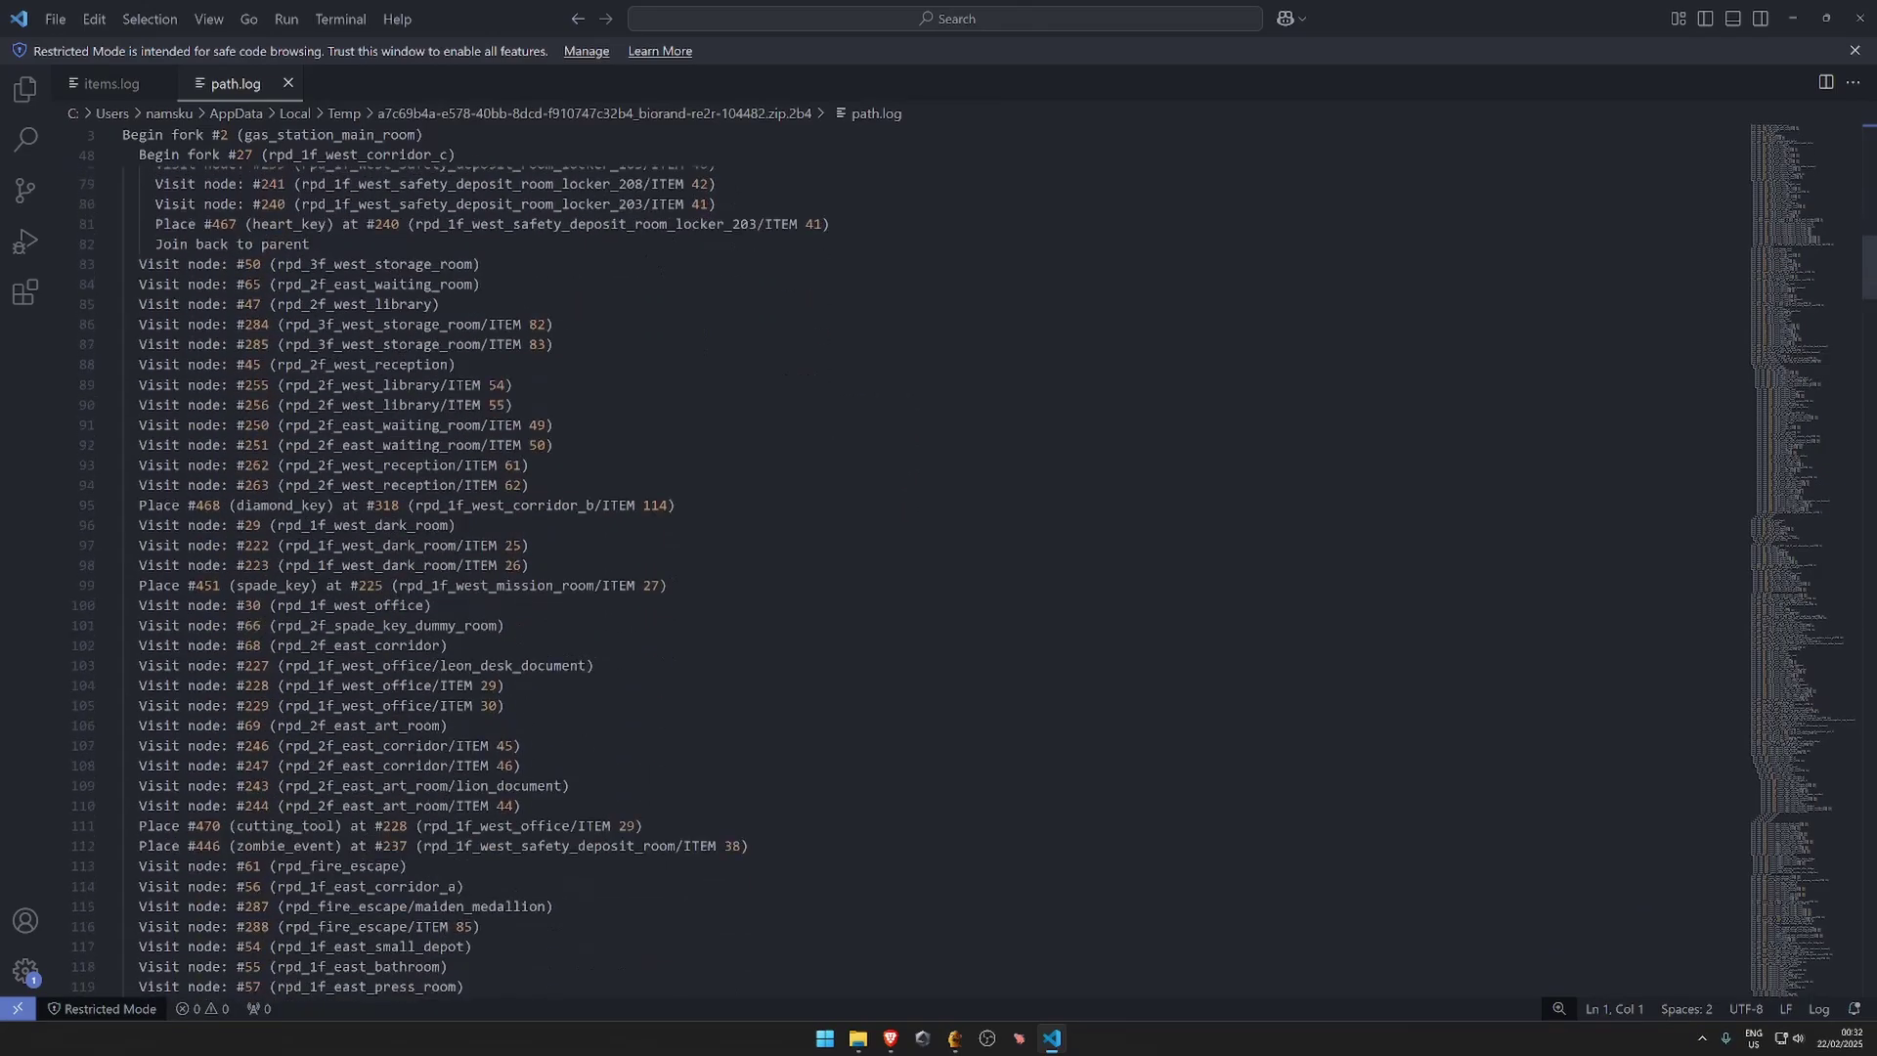
scroll(880, 557, "down", 18)
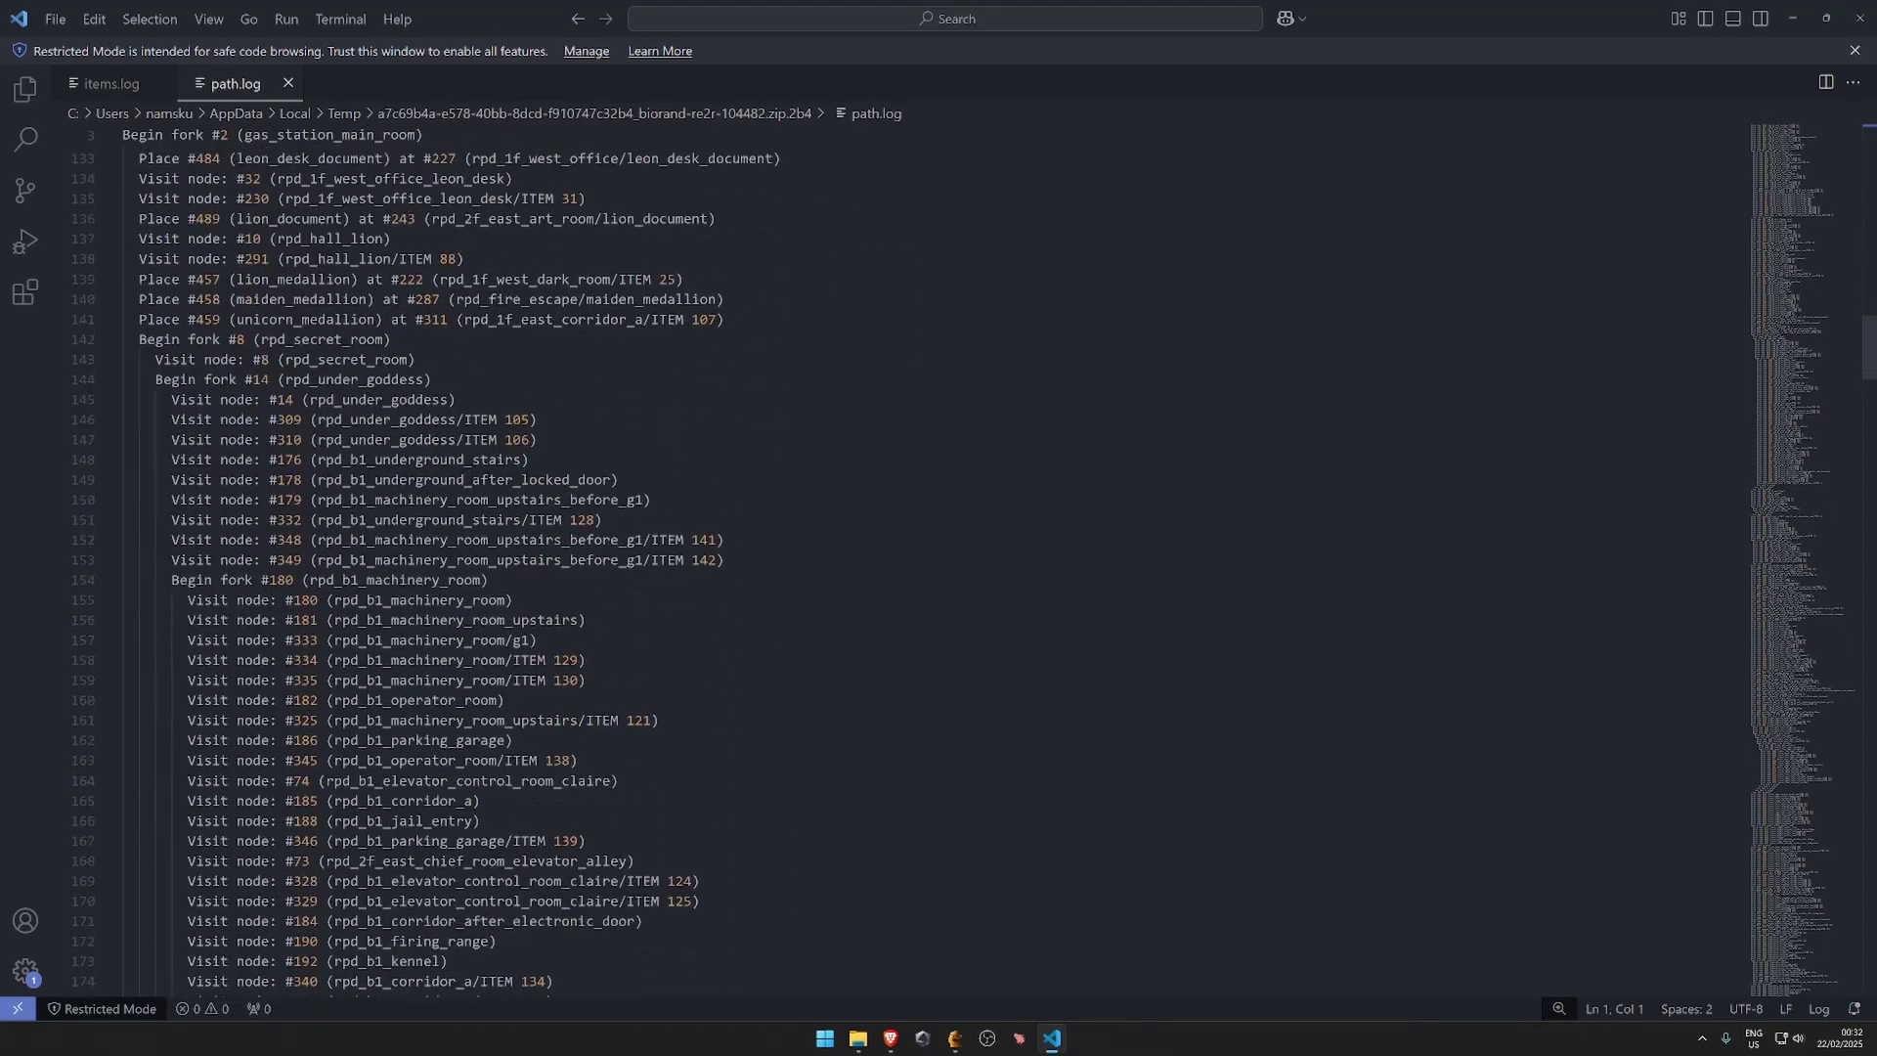
scroll(880, 557, "down", 7)
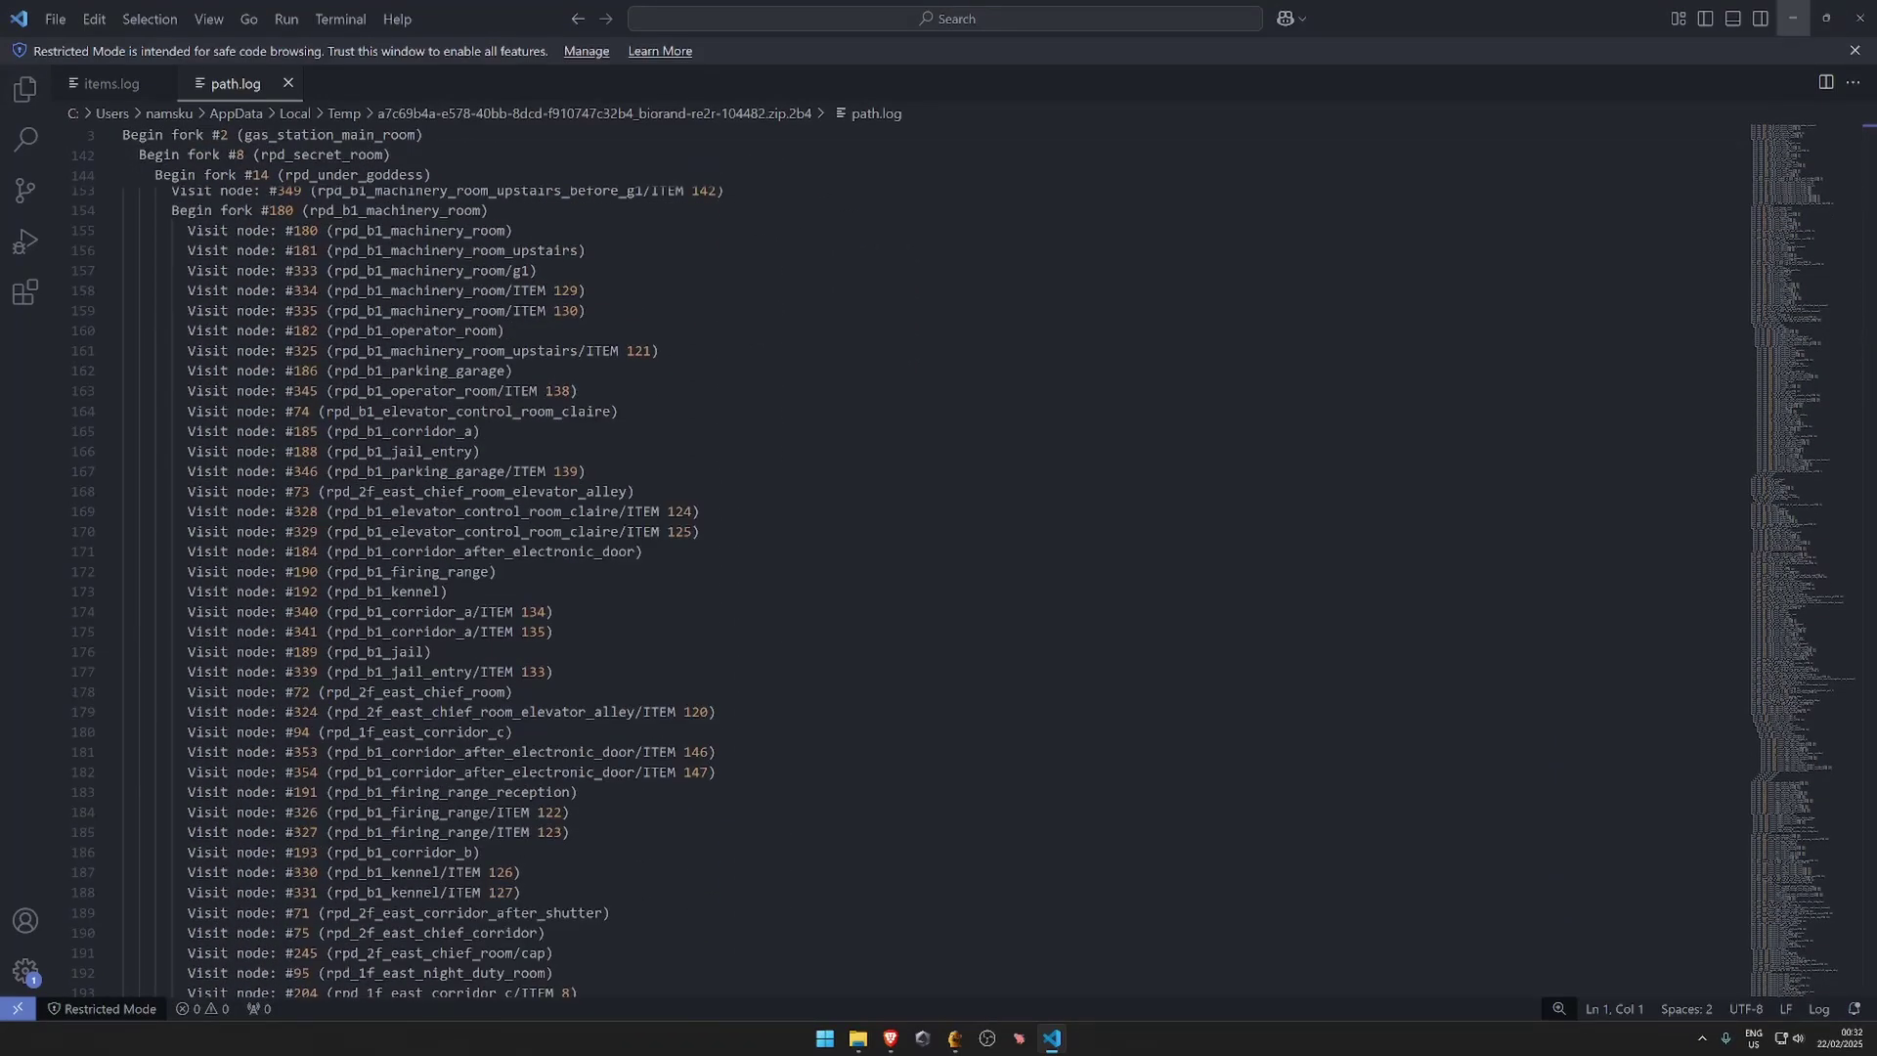
left_click(1795, 17)
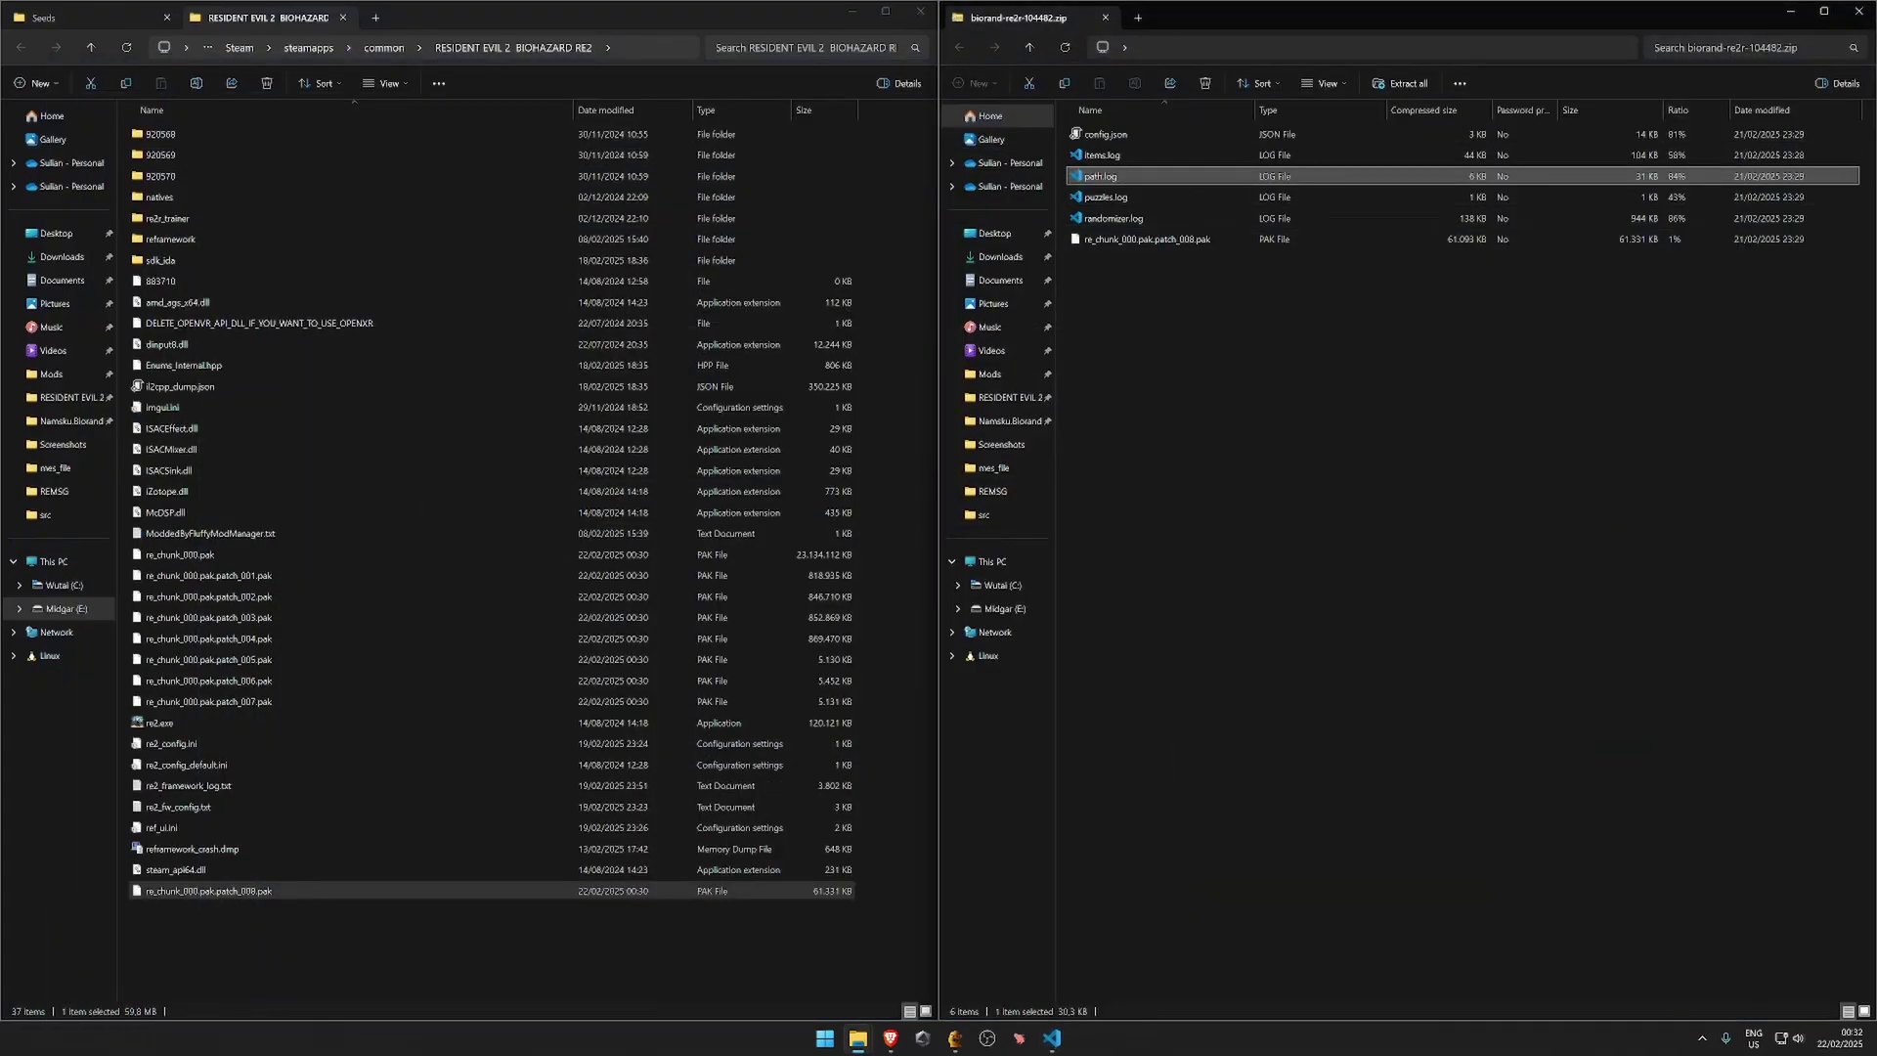
- Open puzzles.log from the archive, review the sections from Statues to New Lab Puzzle, and return to the archive
left_click(1147, 240)
left_click(1106, 197)
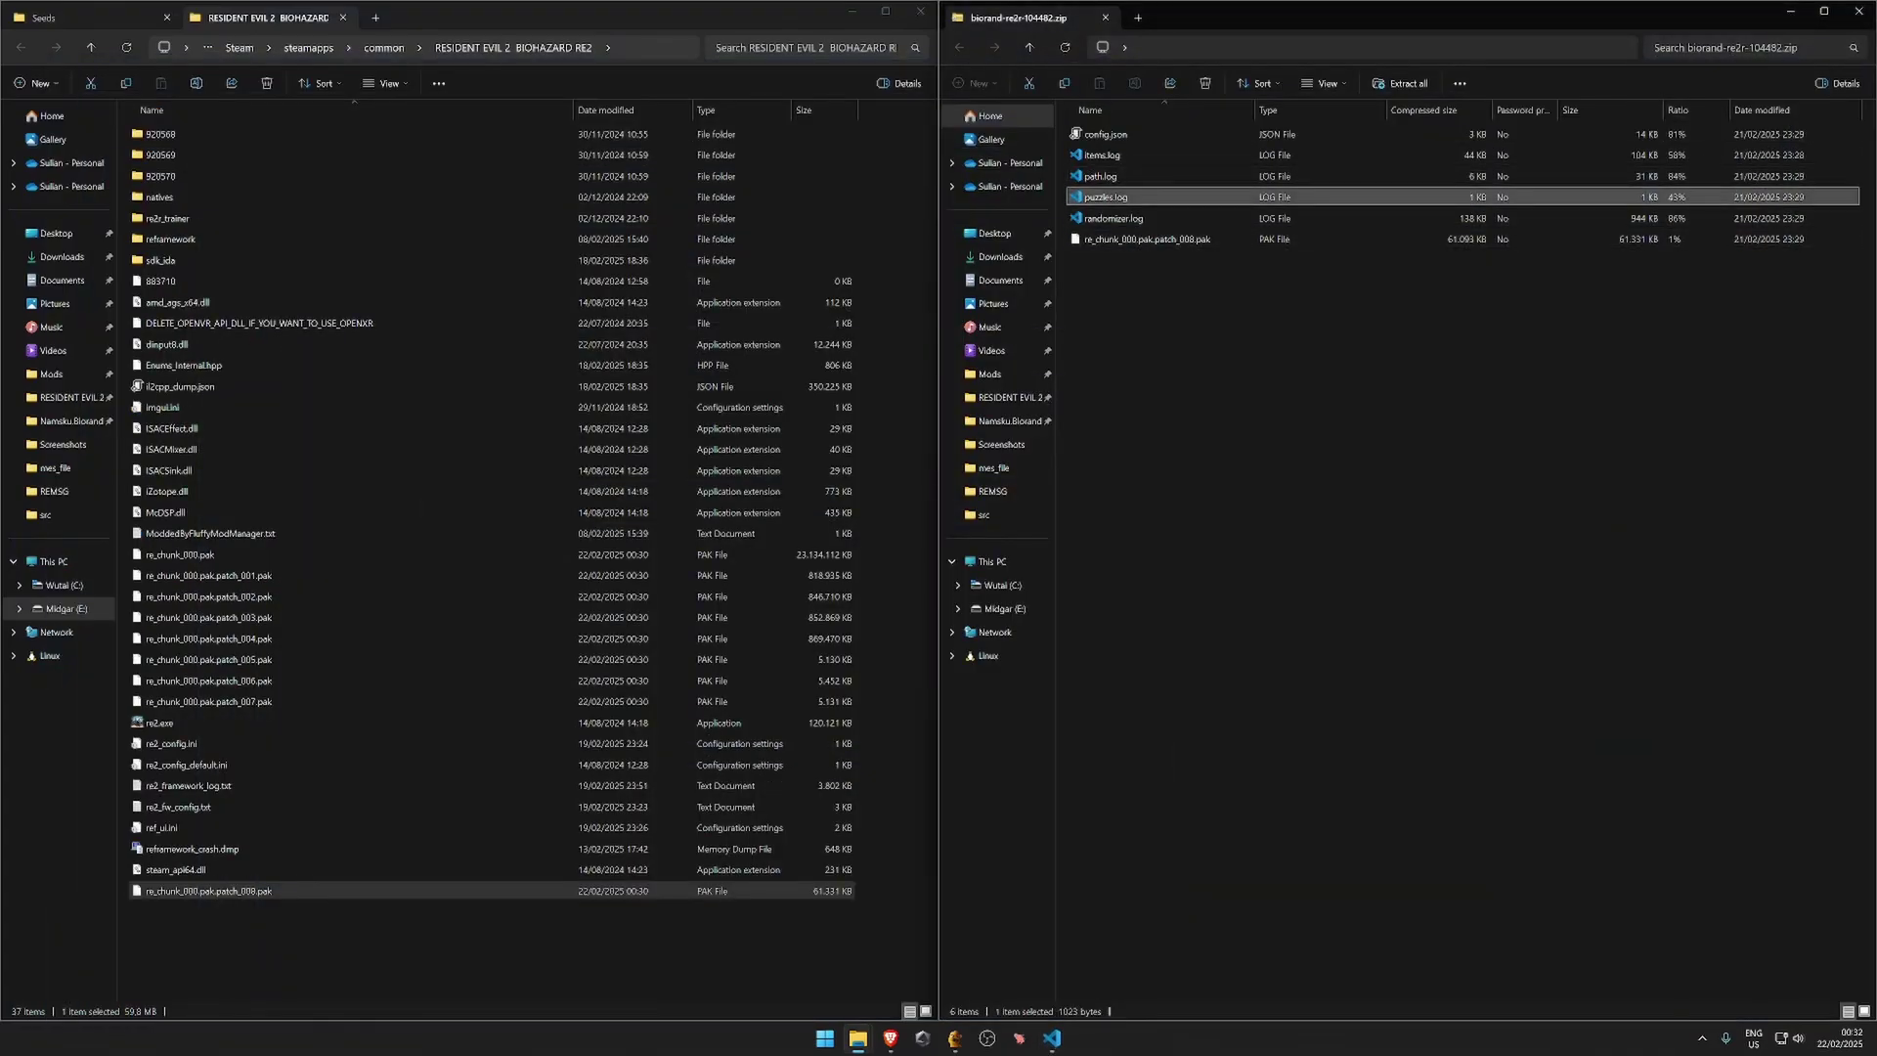
key("Return")
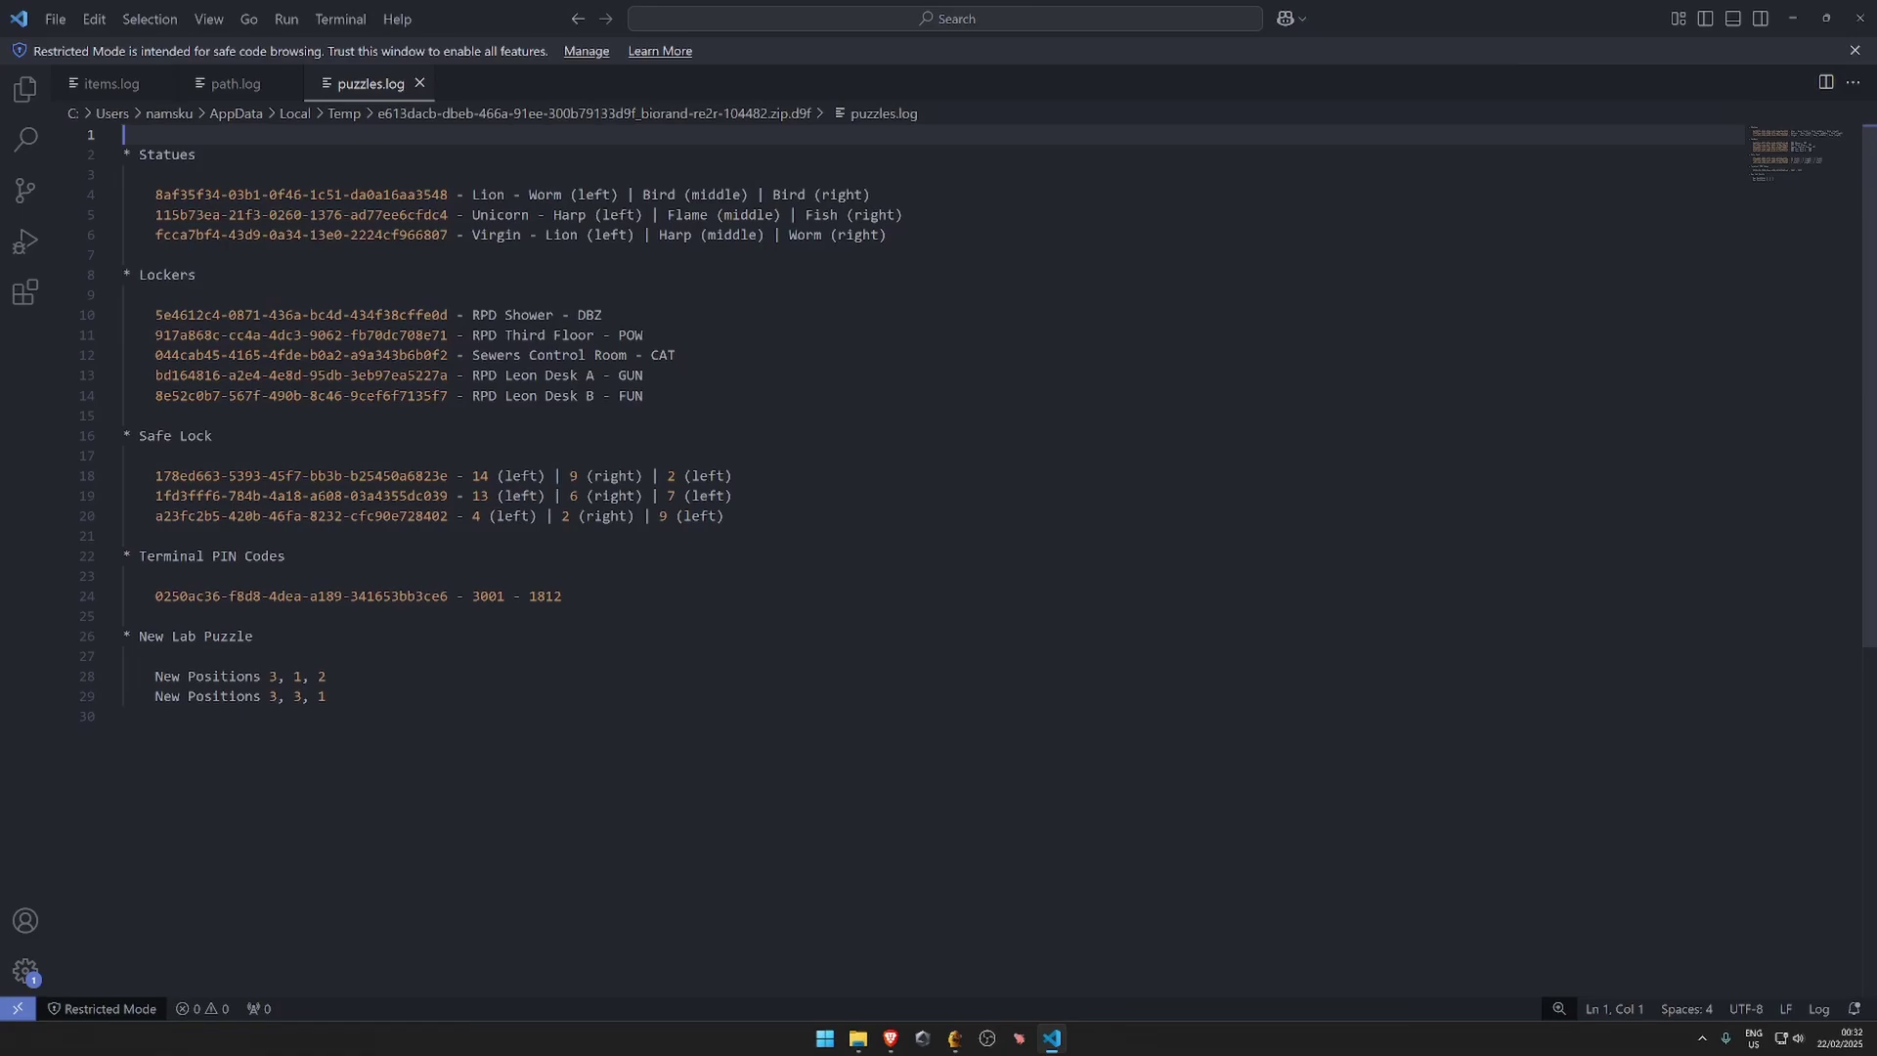
left_click(139, 154)
left_click_drag(139, 154, 325, 697)
left_click(326, 696)
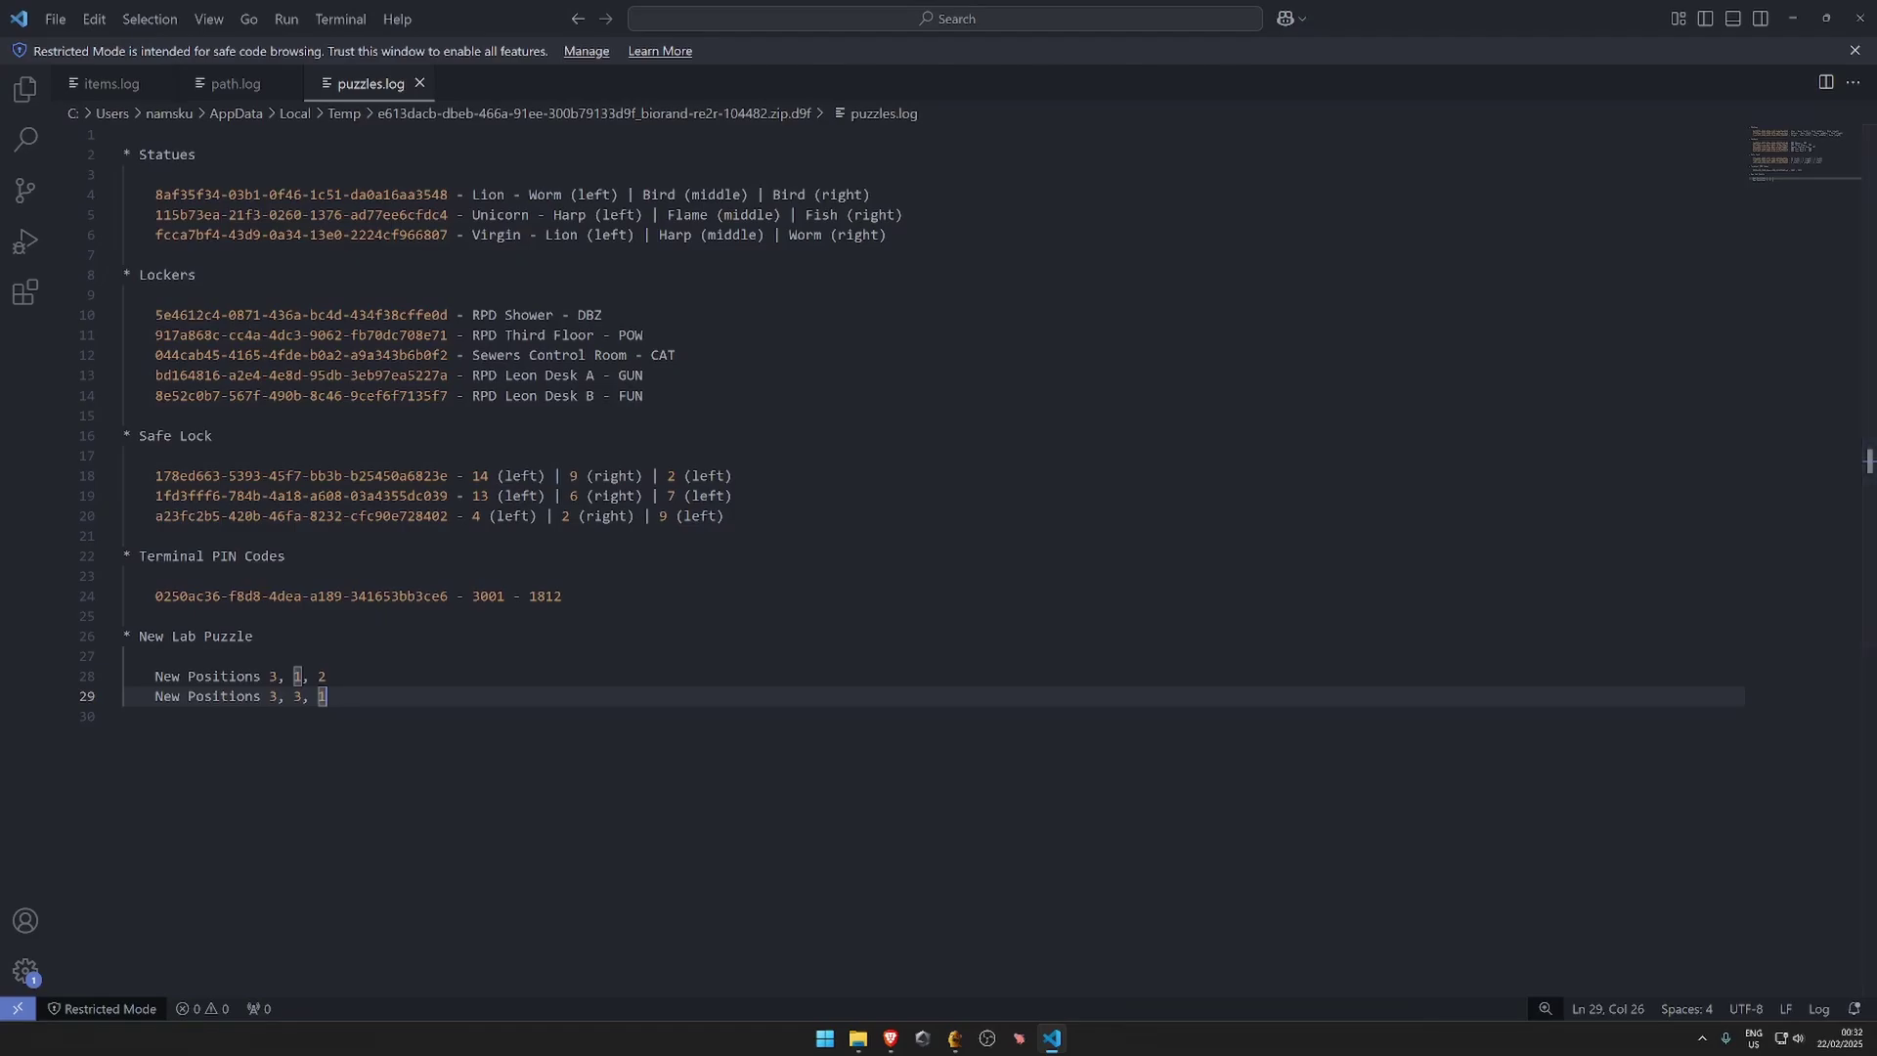
left_click(1793, 18)
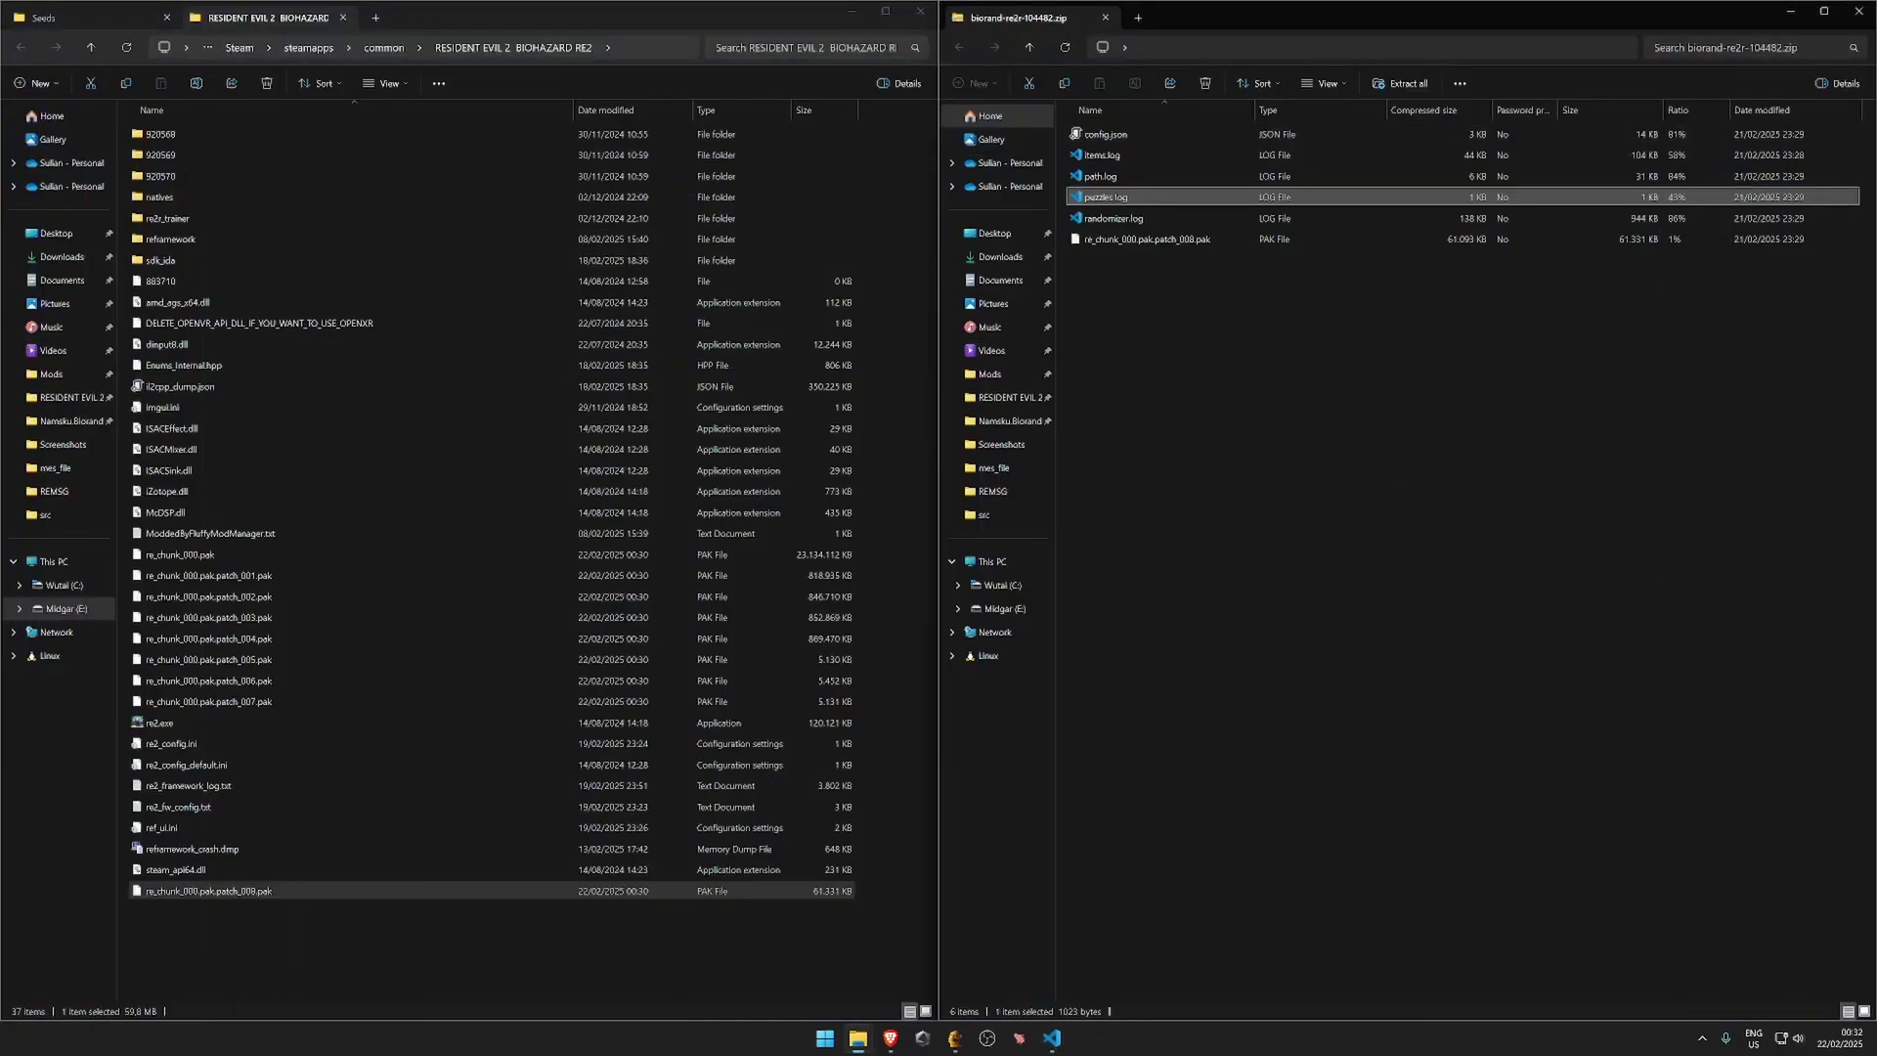
- Open randomizer.log from the archive, review the seed details, item process and RPD enemy changes through to File Patching Process, and return to the archive
left_click(1113, 218)
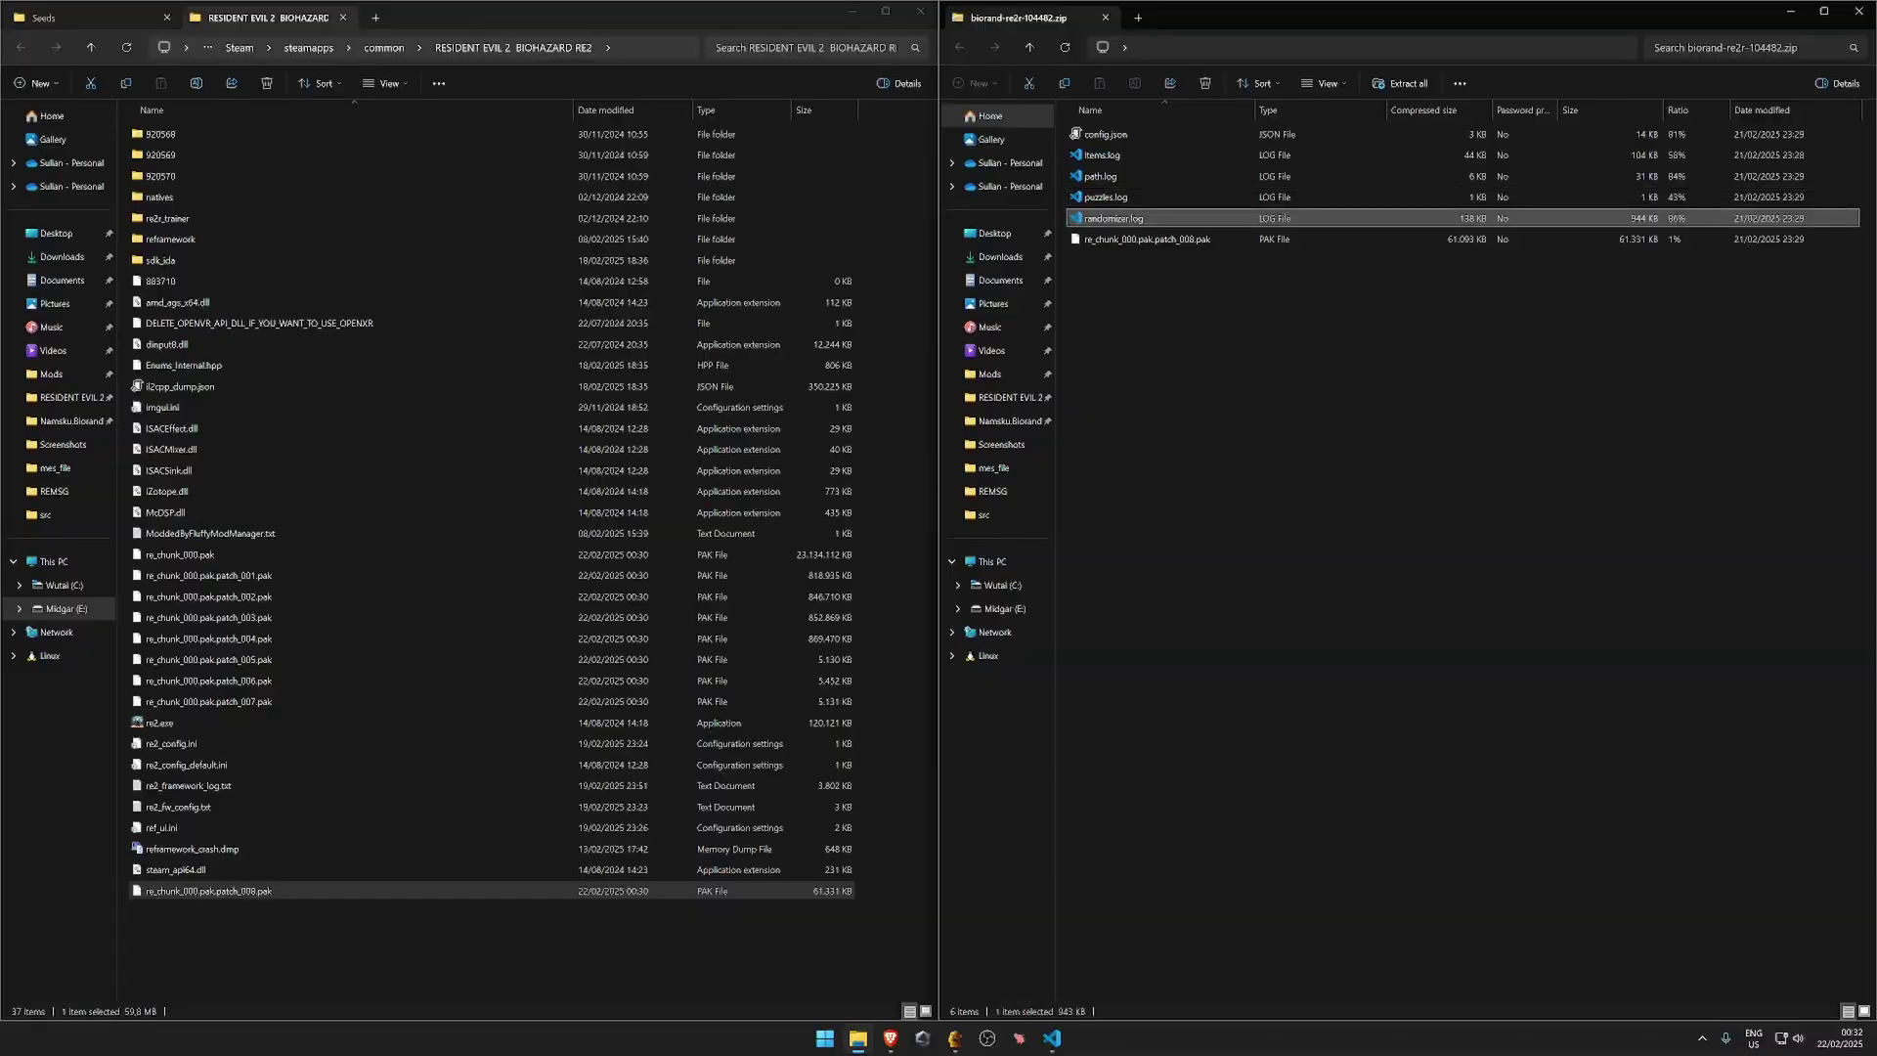
double_click(1114, 218)
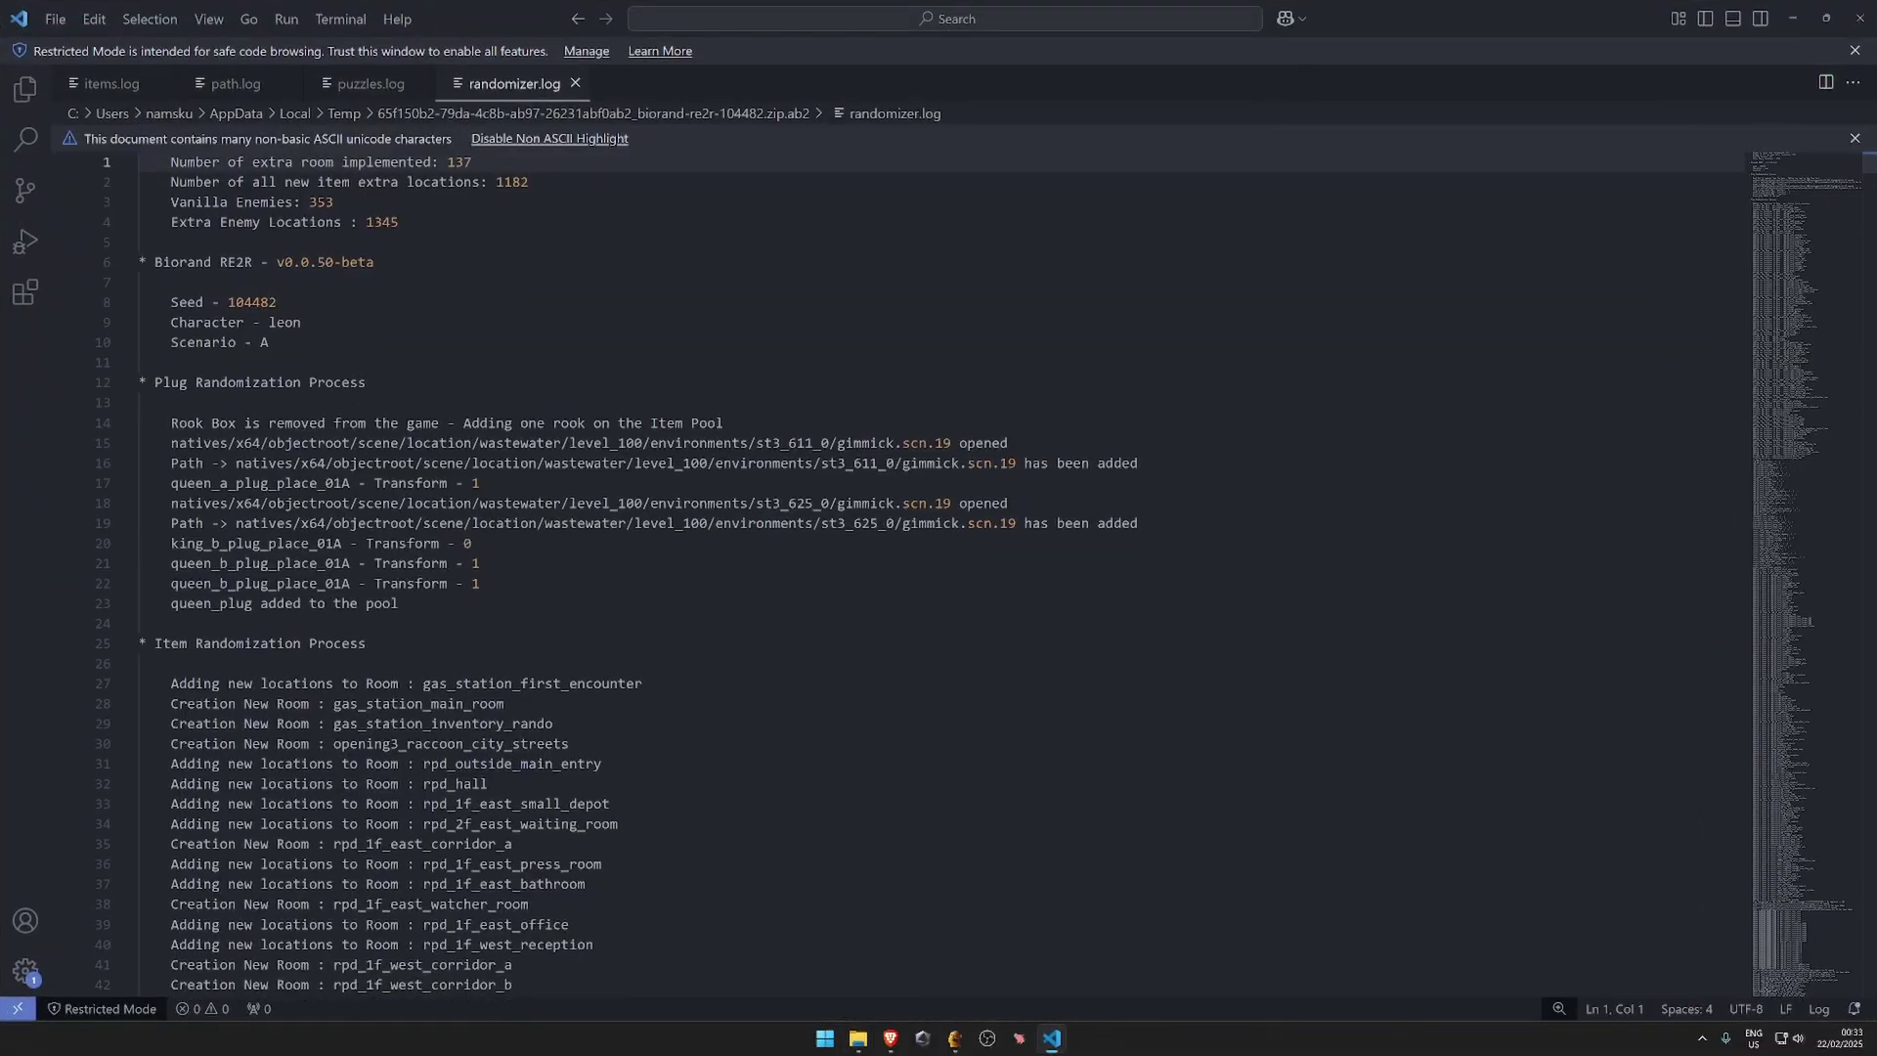
scroll(938, 577, "down", 20)
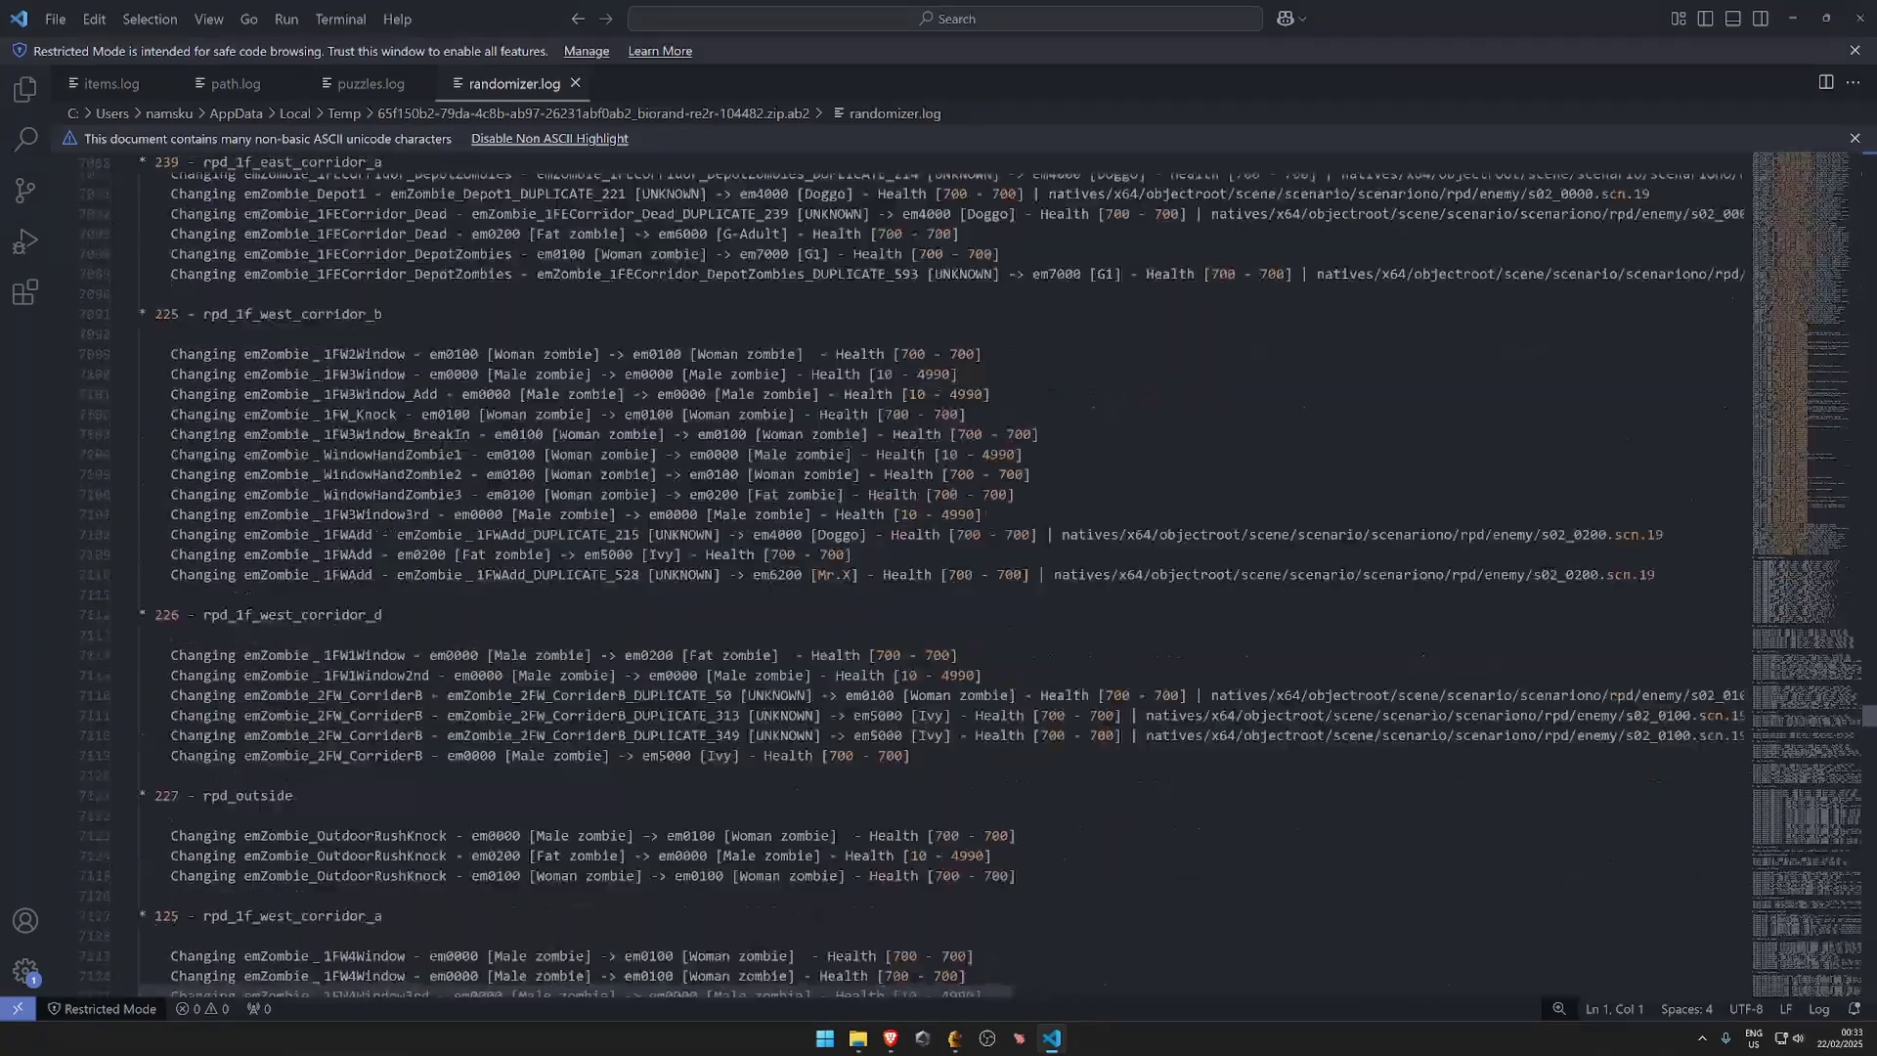
scroll(885, 577, "down", 15)
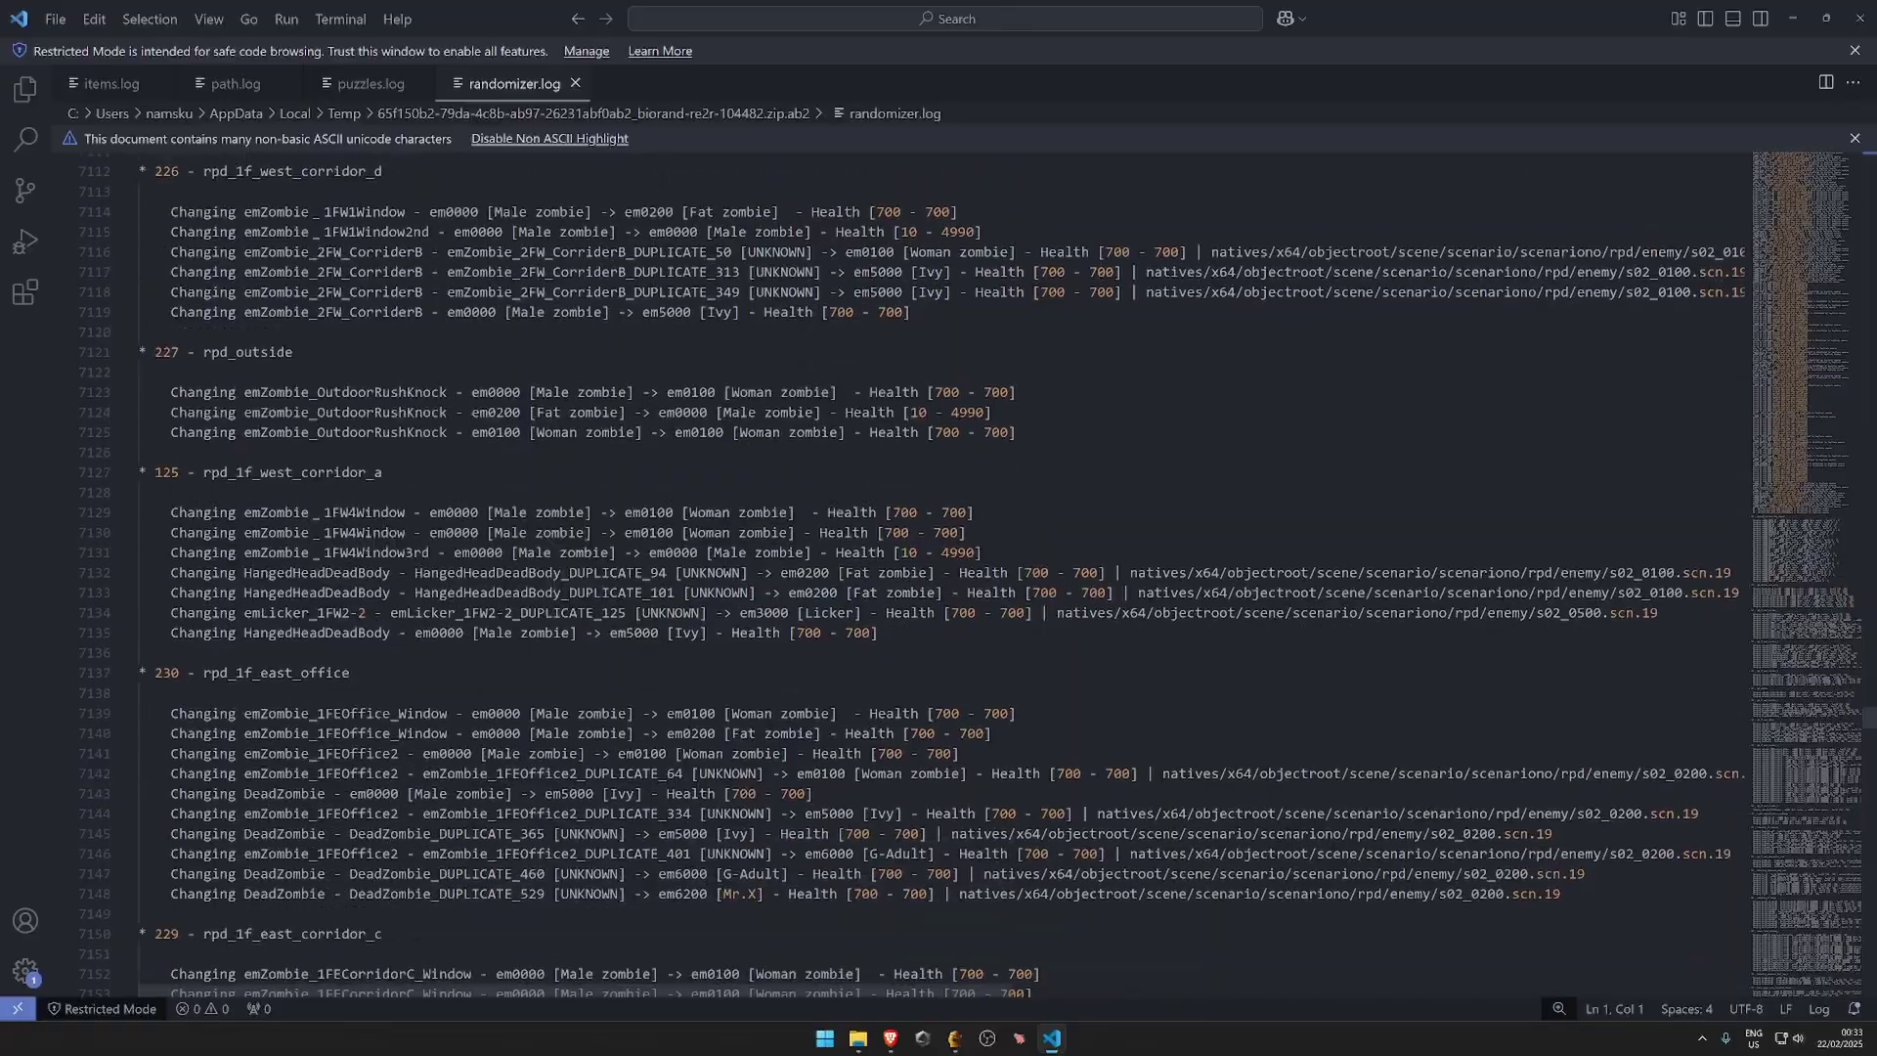
scroll(885, 577, "down", 3)
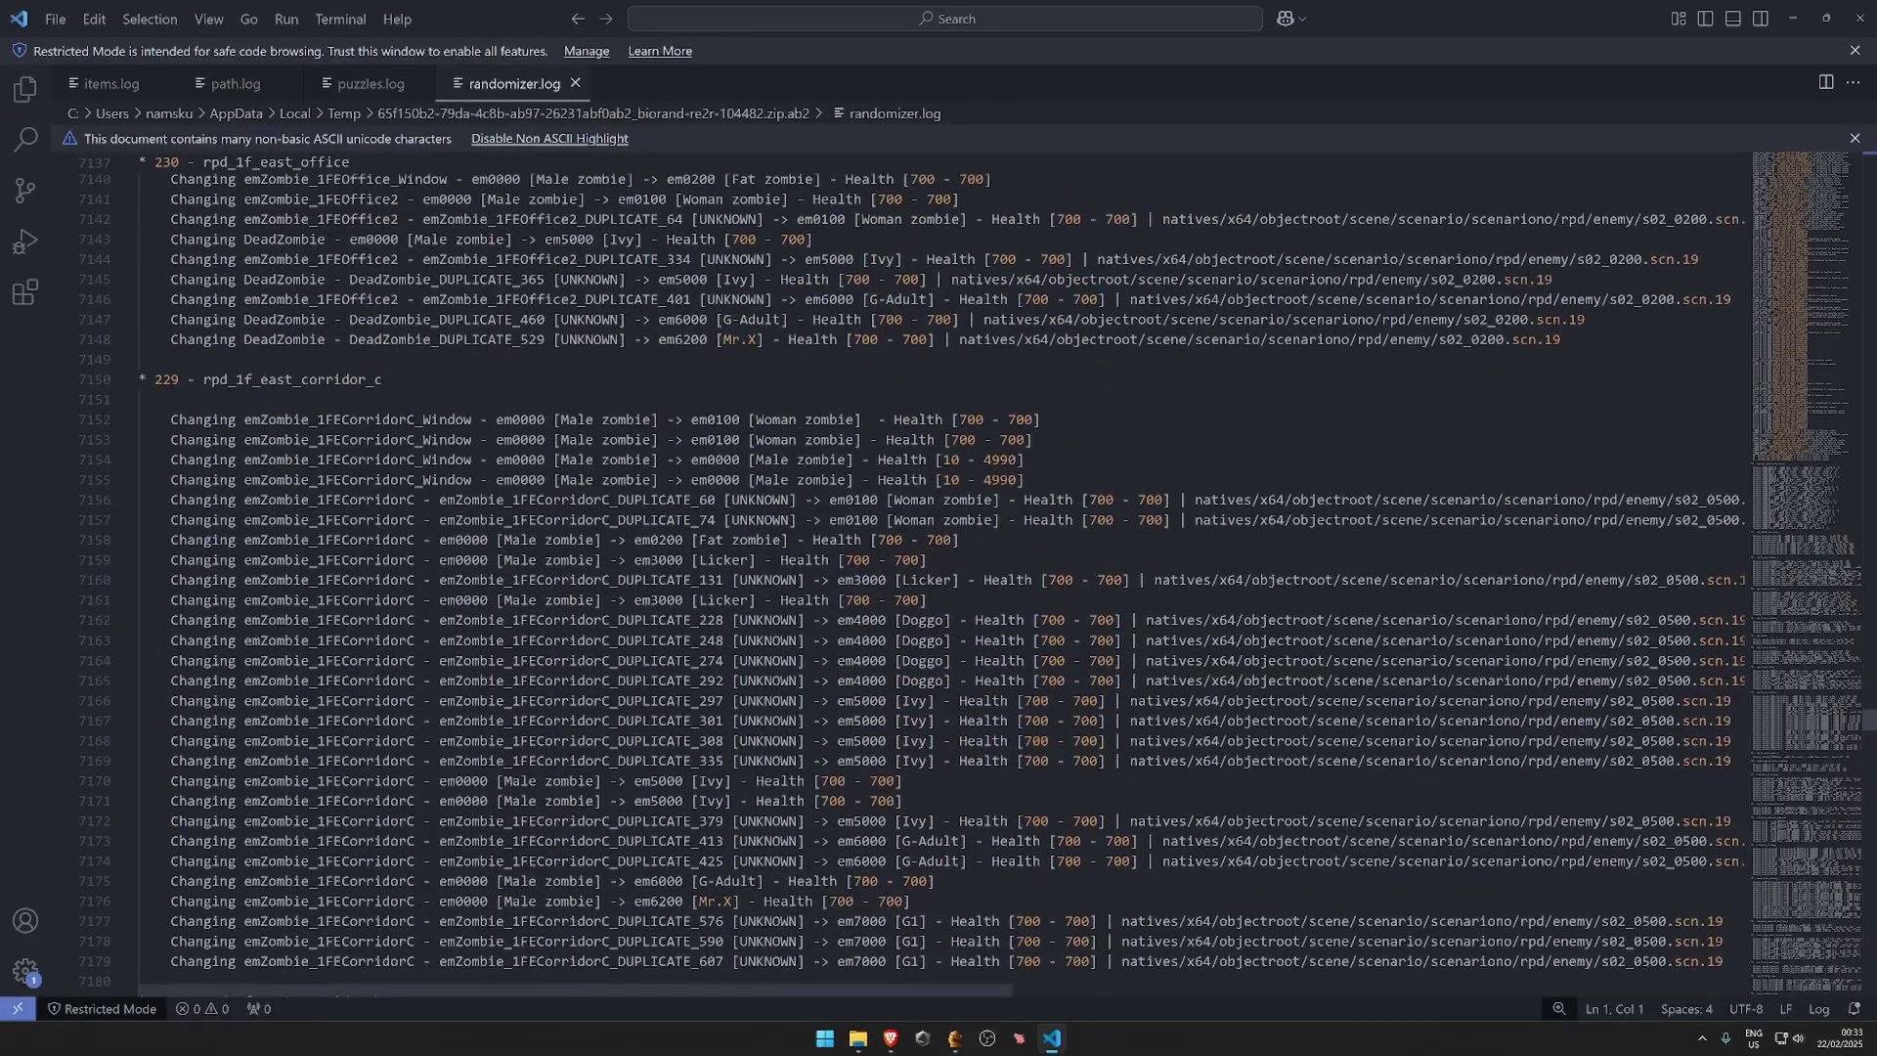
scroll(885, 577, "down", 3)
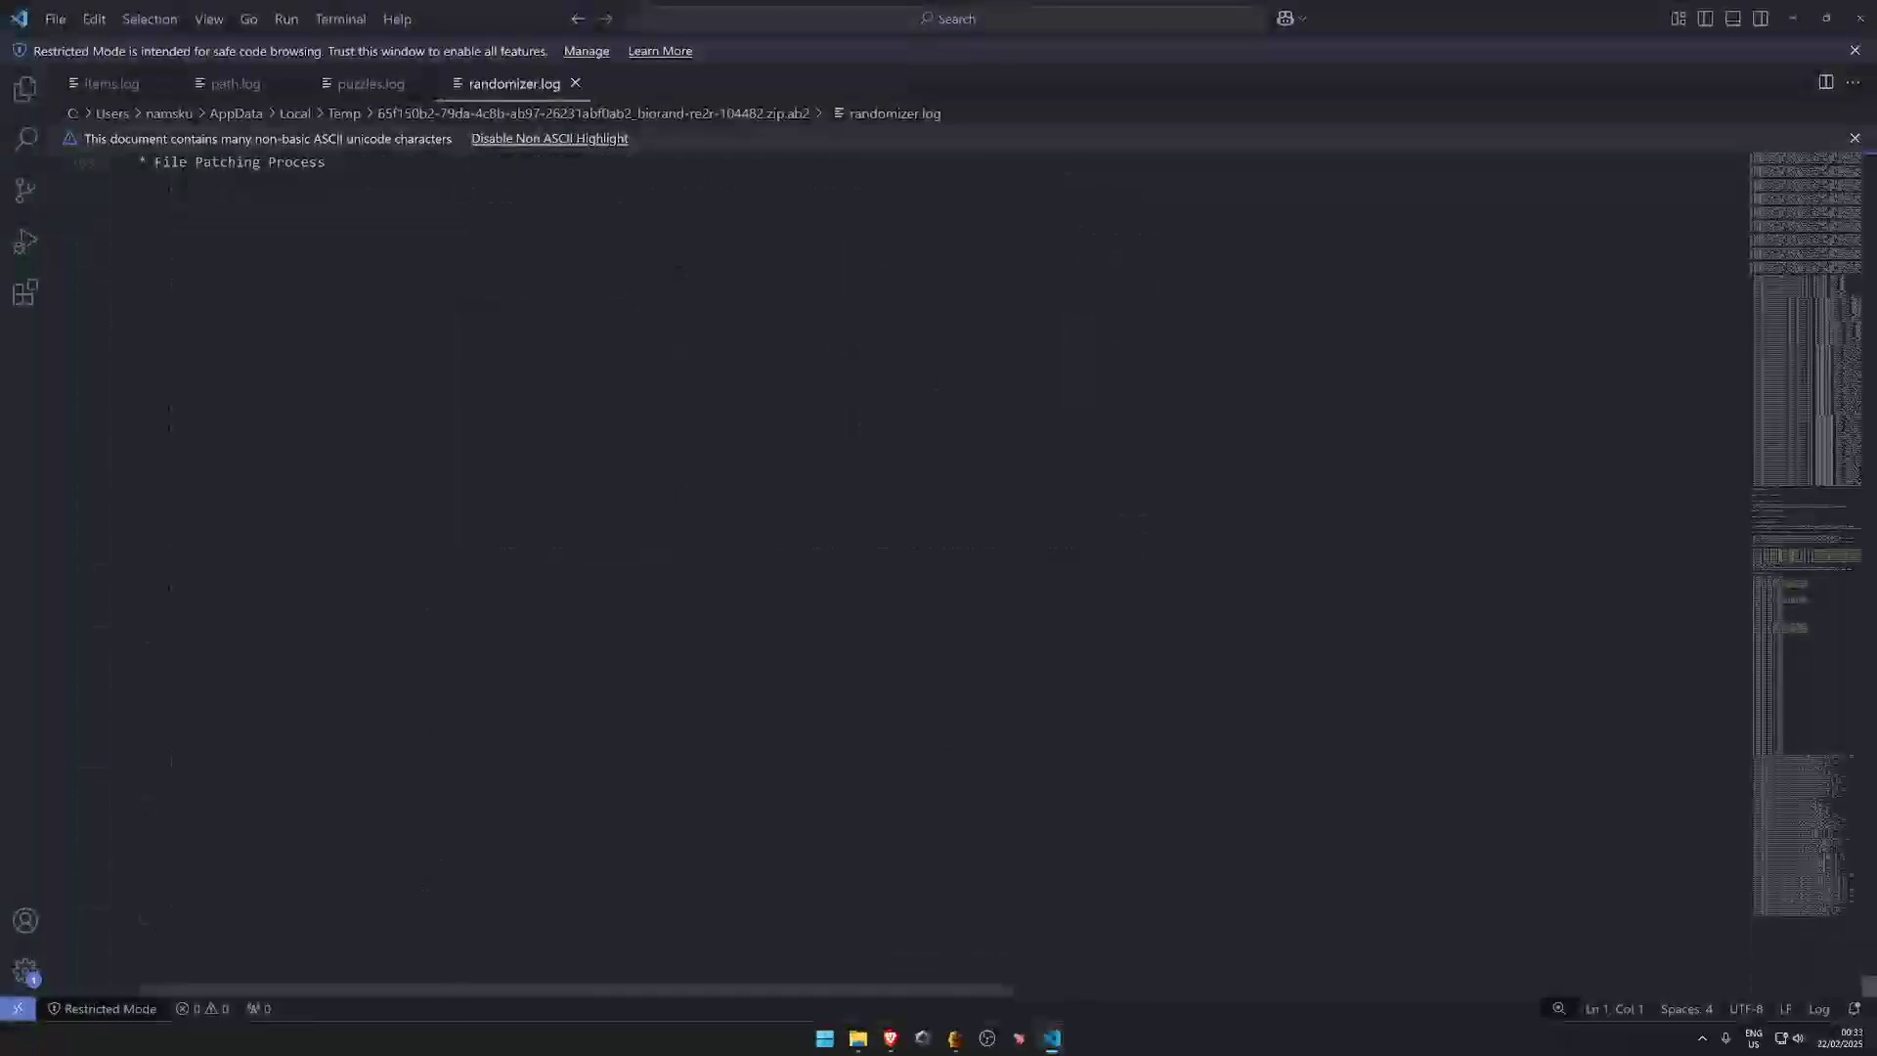
left_click(1793, 18)
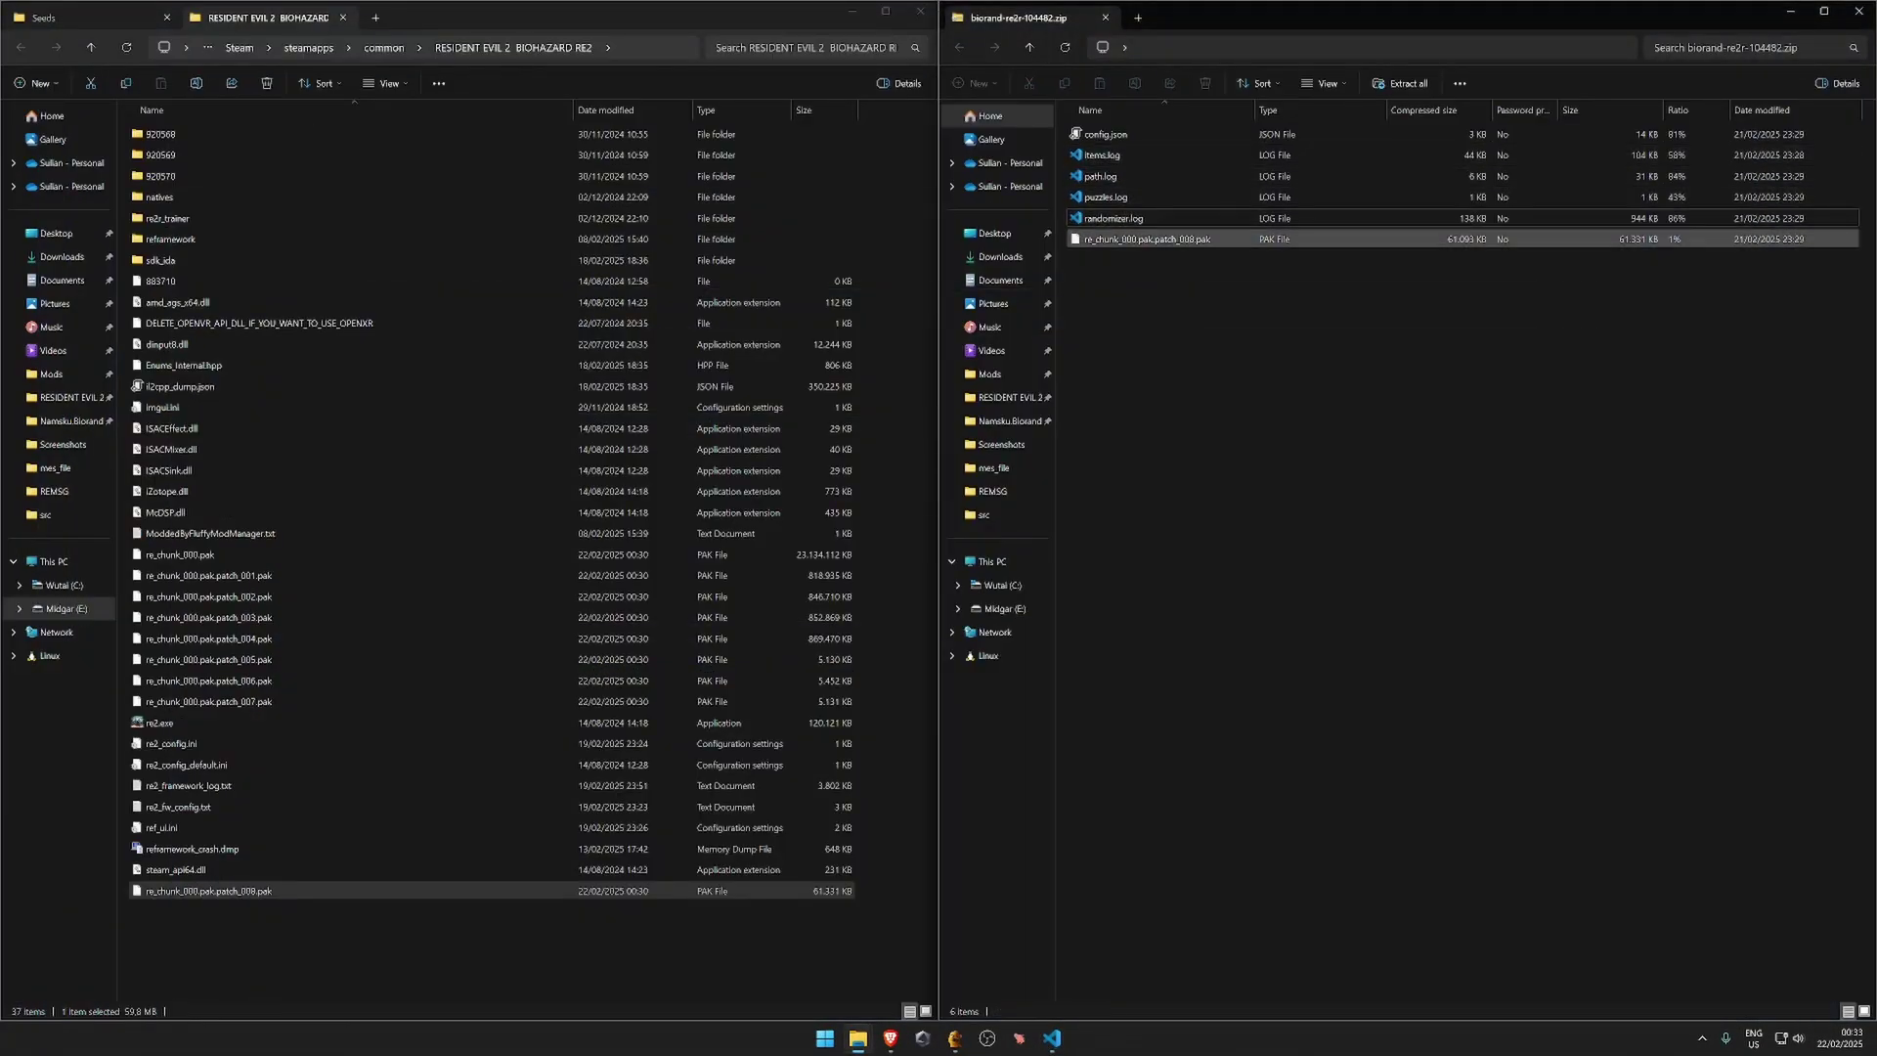
- Switch to the modded Resident Evil 2 game, pass the title screen and open the Biorand story mode
key("ctrl+a")
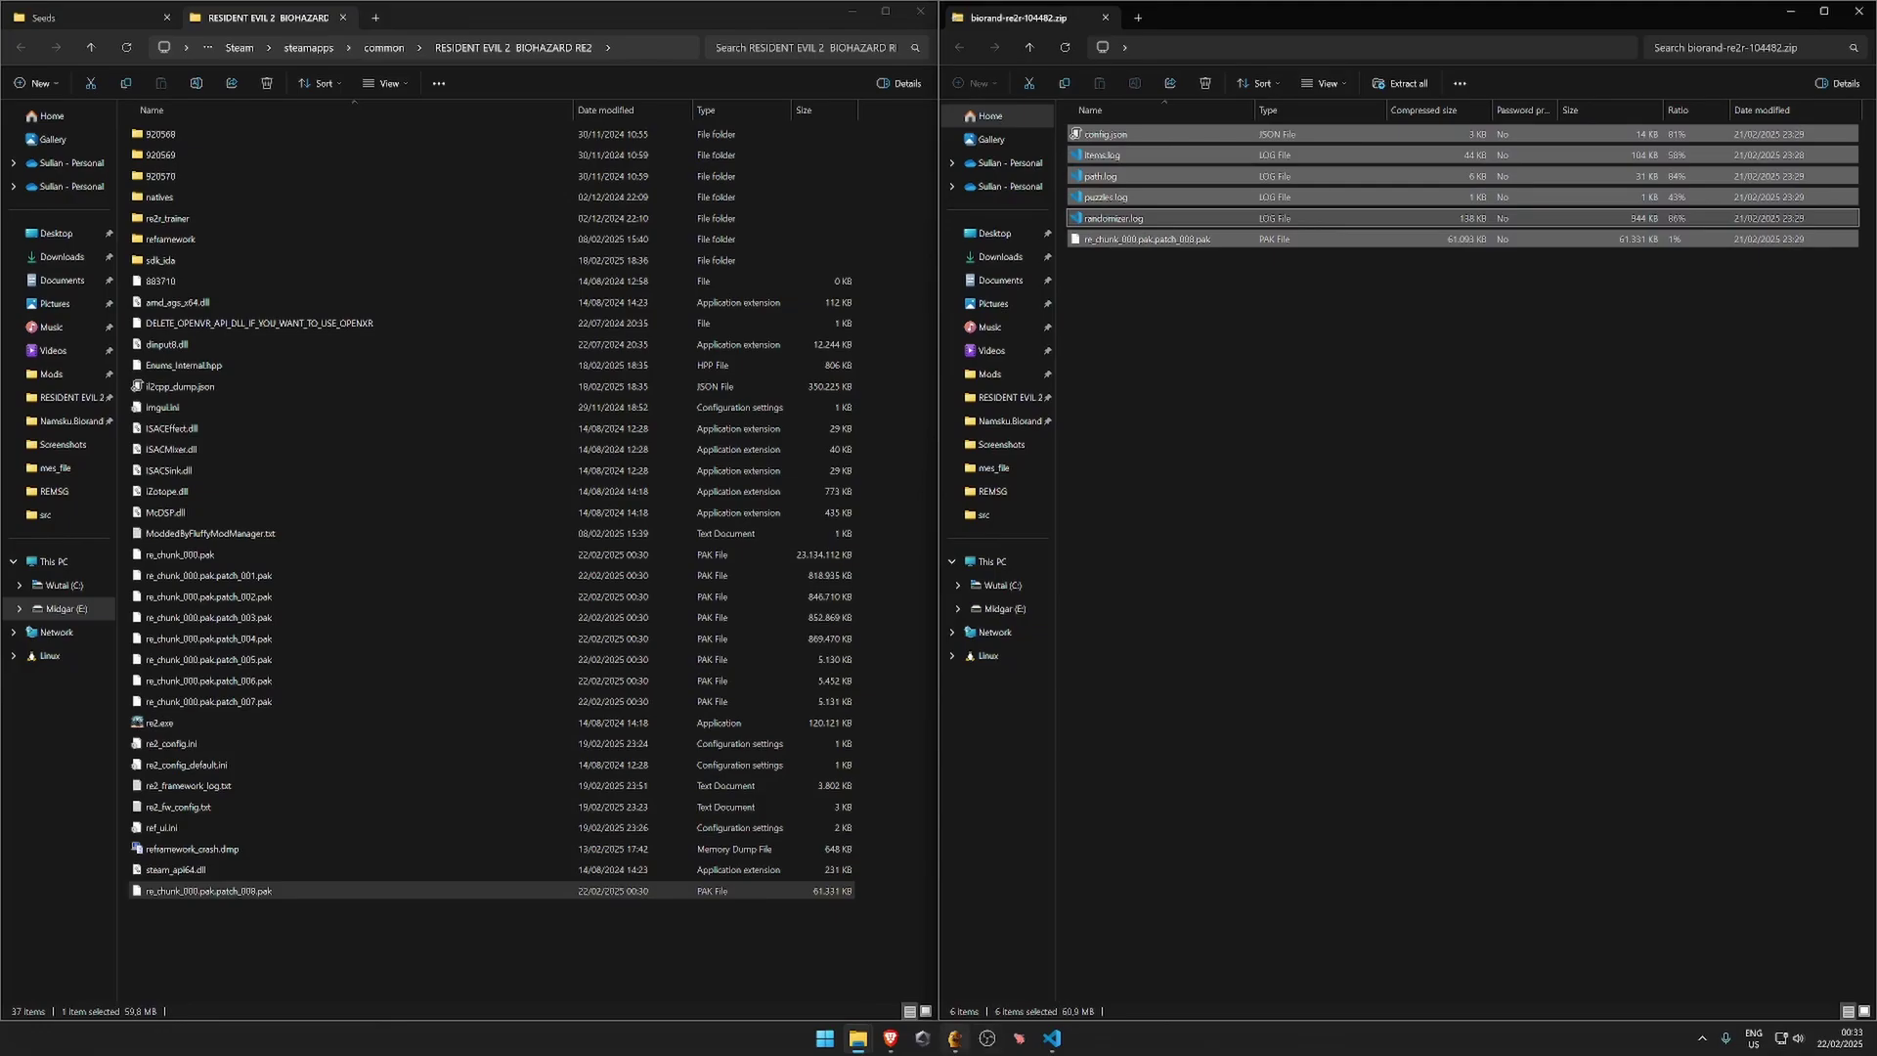
left_click(954, 1038)
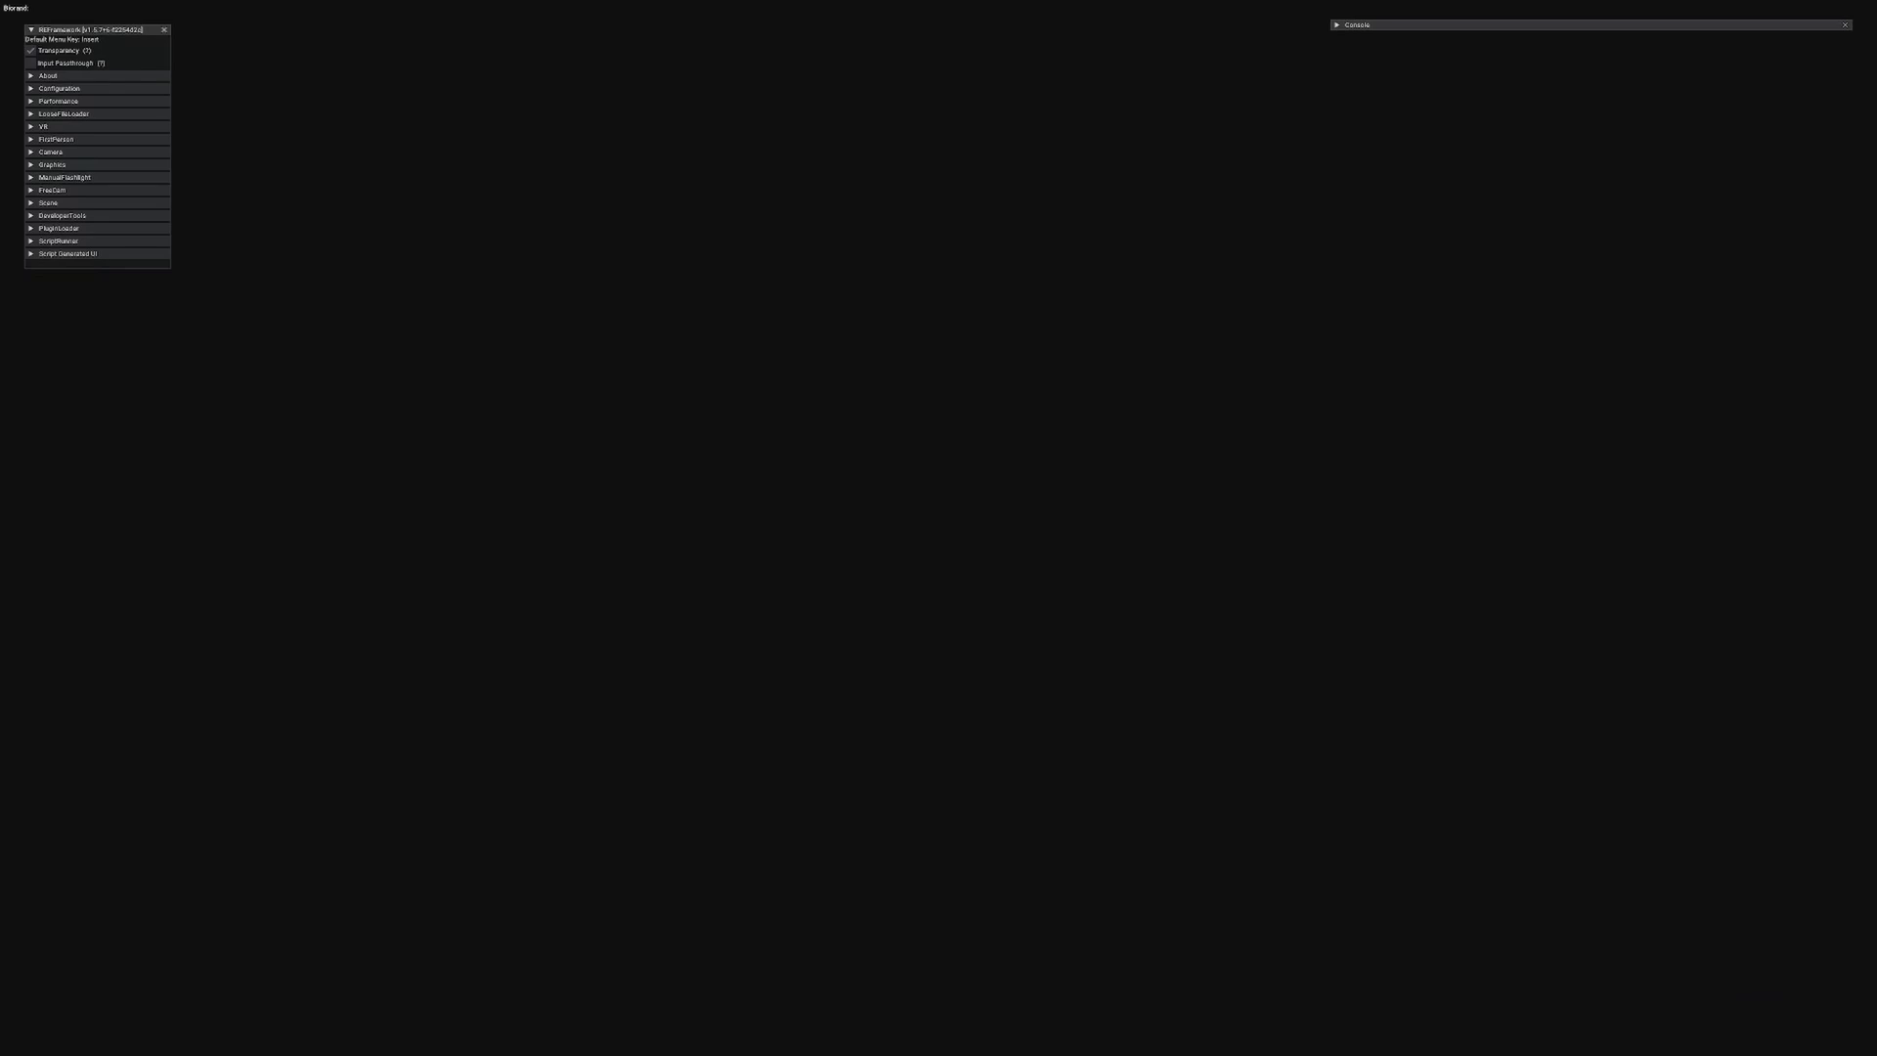
left_click(972, 561)
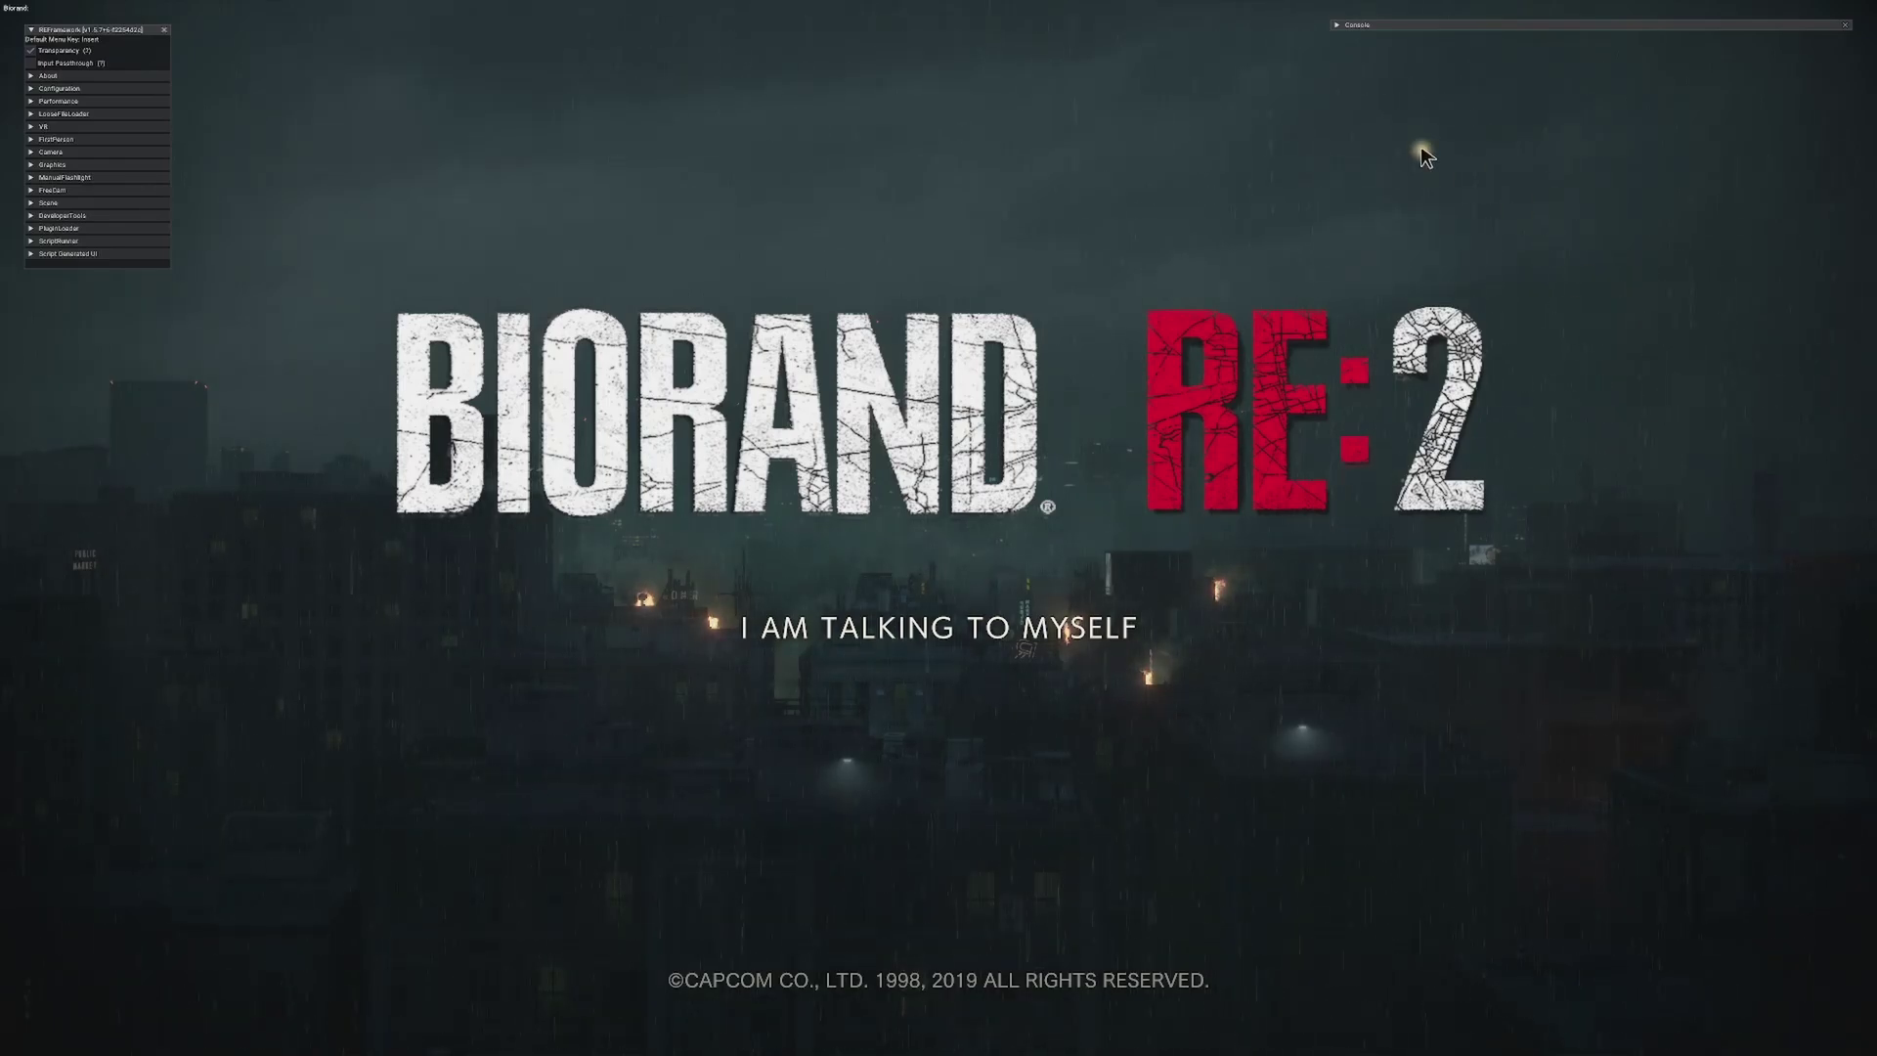
left_click(757, 238)
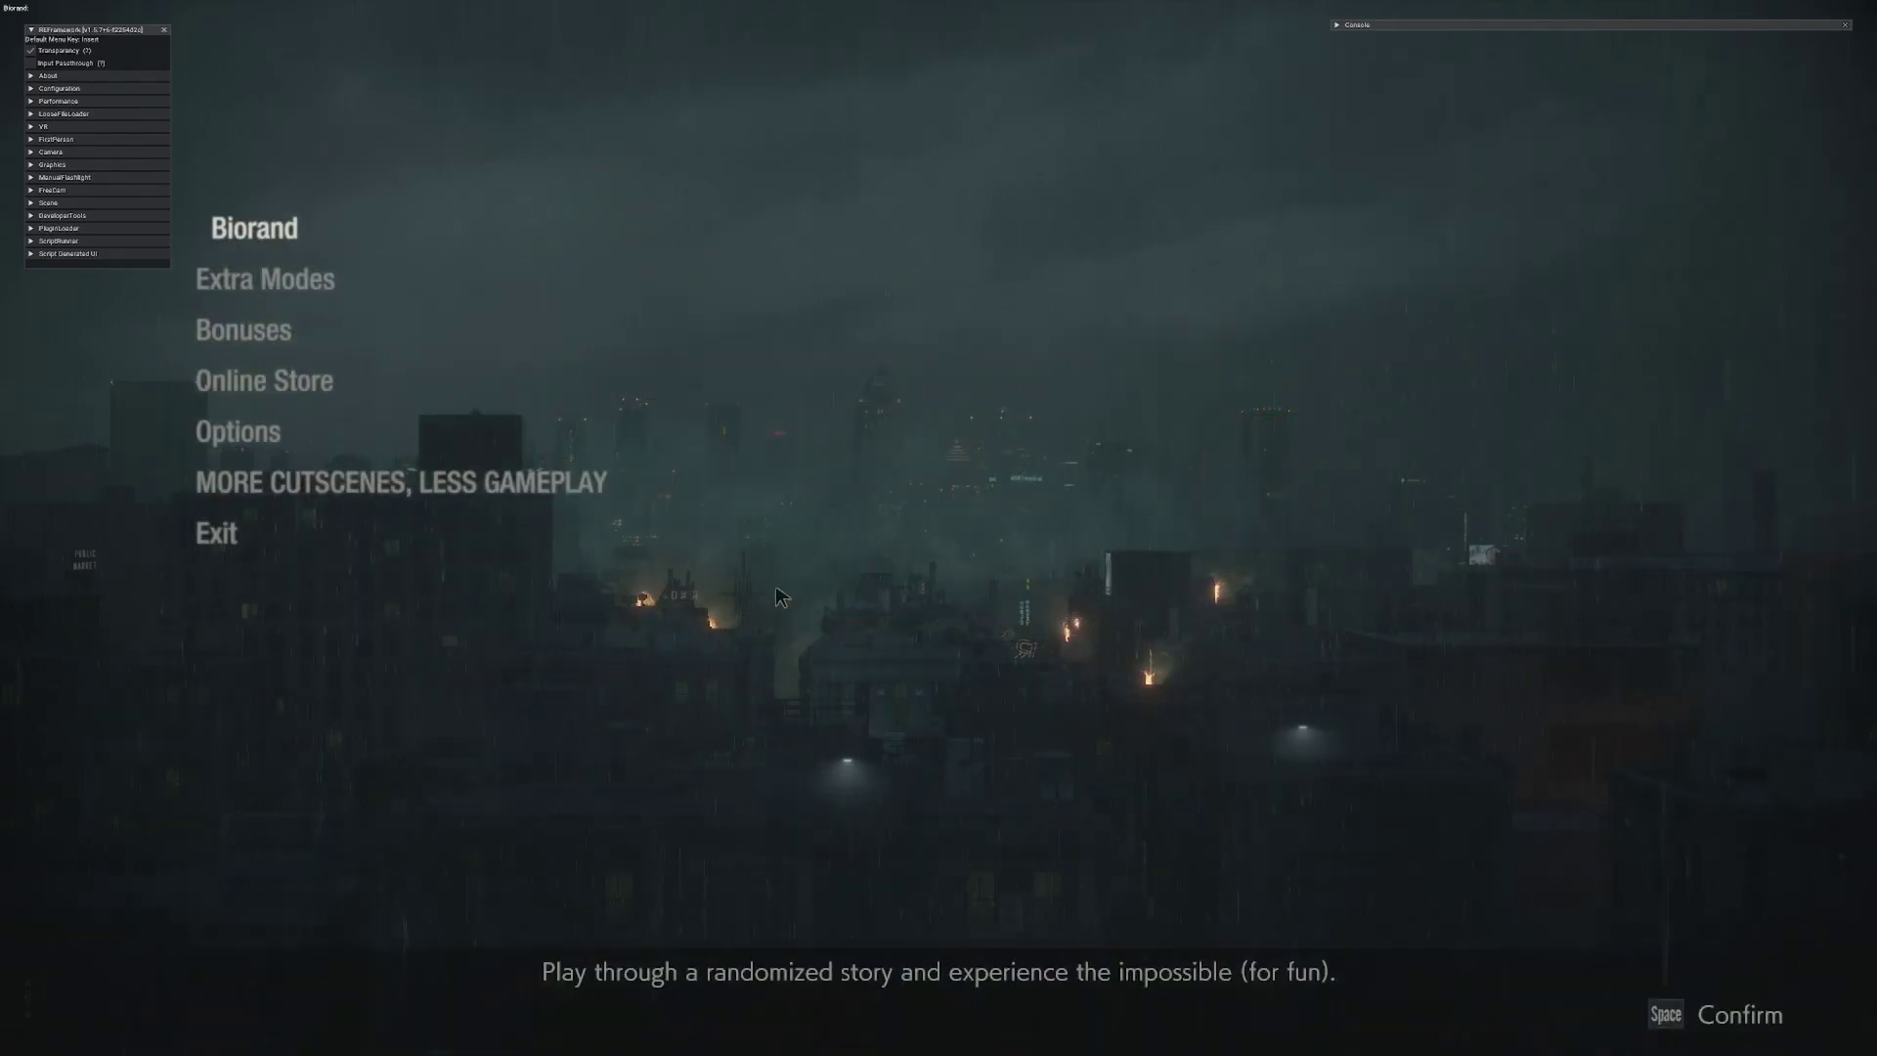
left_click(269, 237)
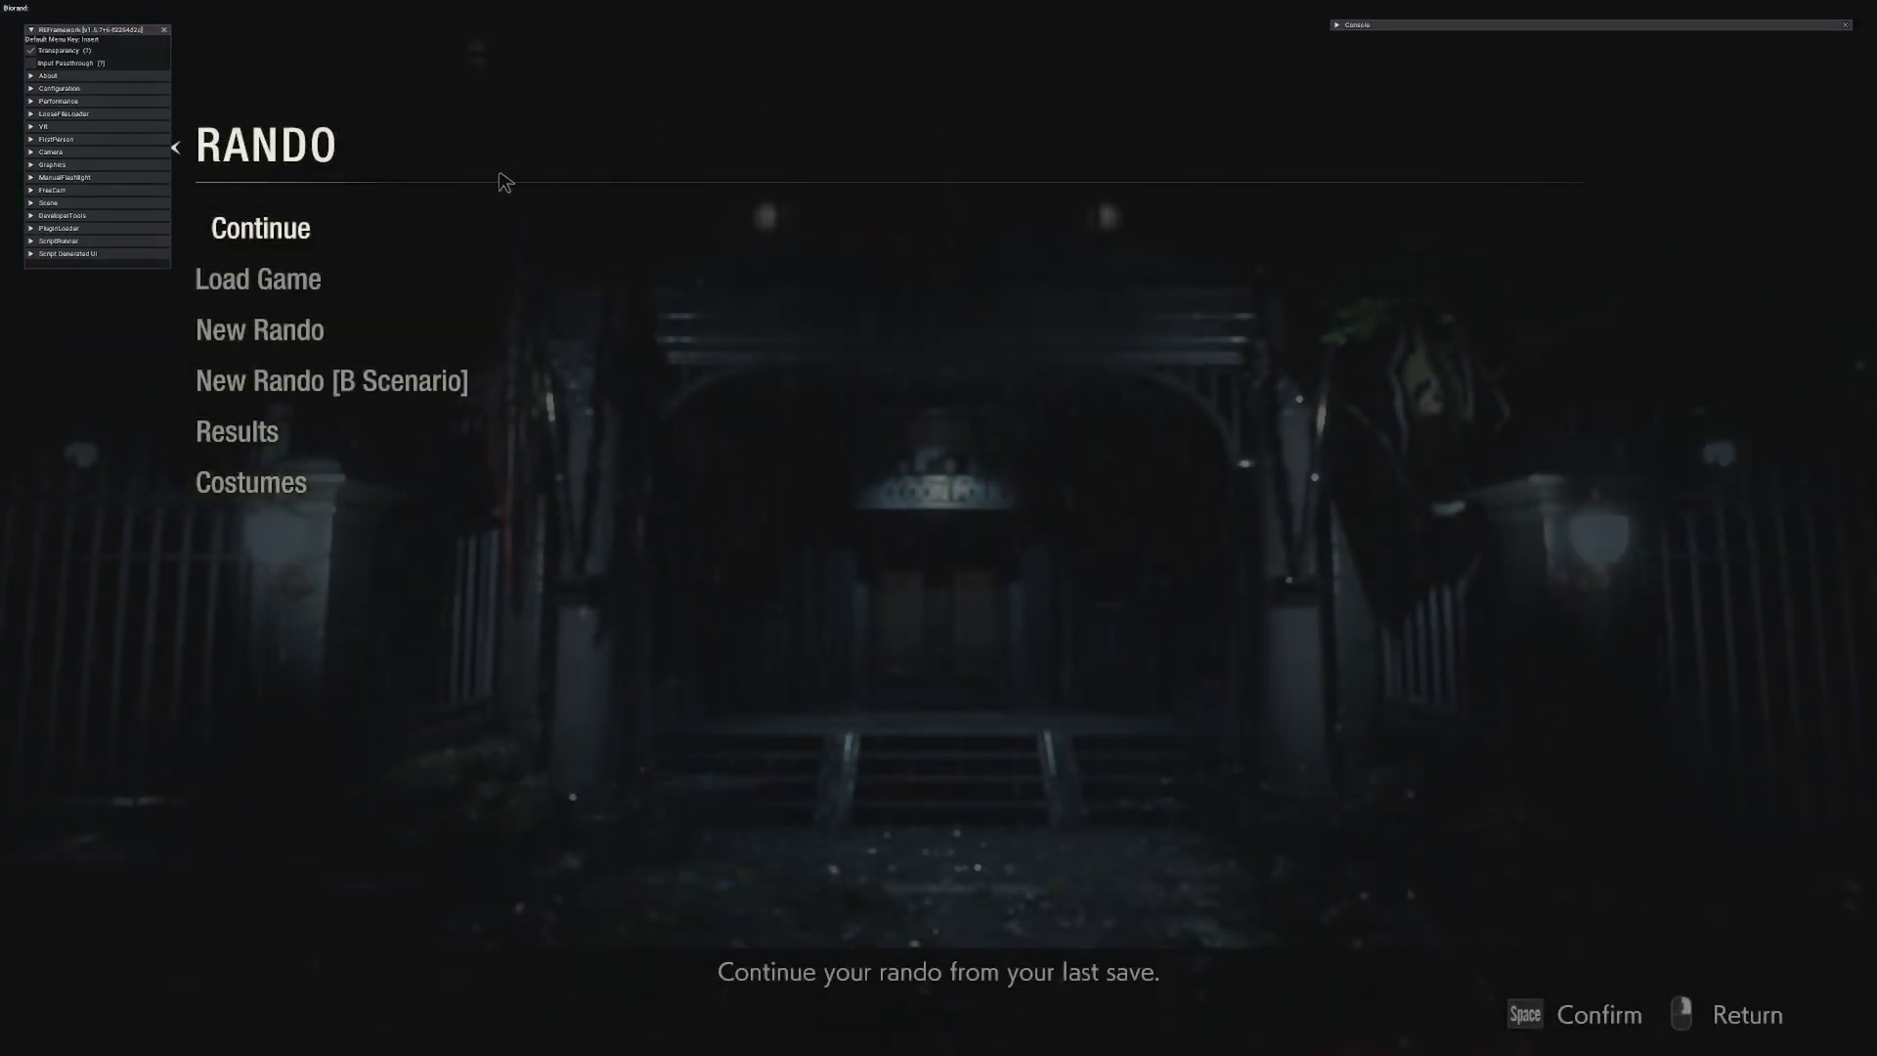
- Start a New Rando with Leon's scenario in the CLAIRE MUST DIE game mode
left_click(235, 343)
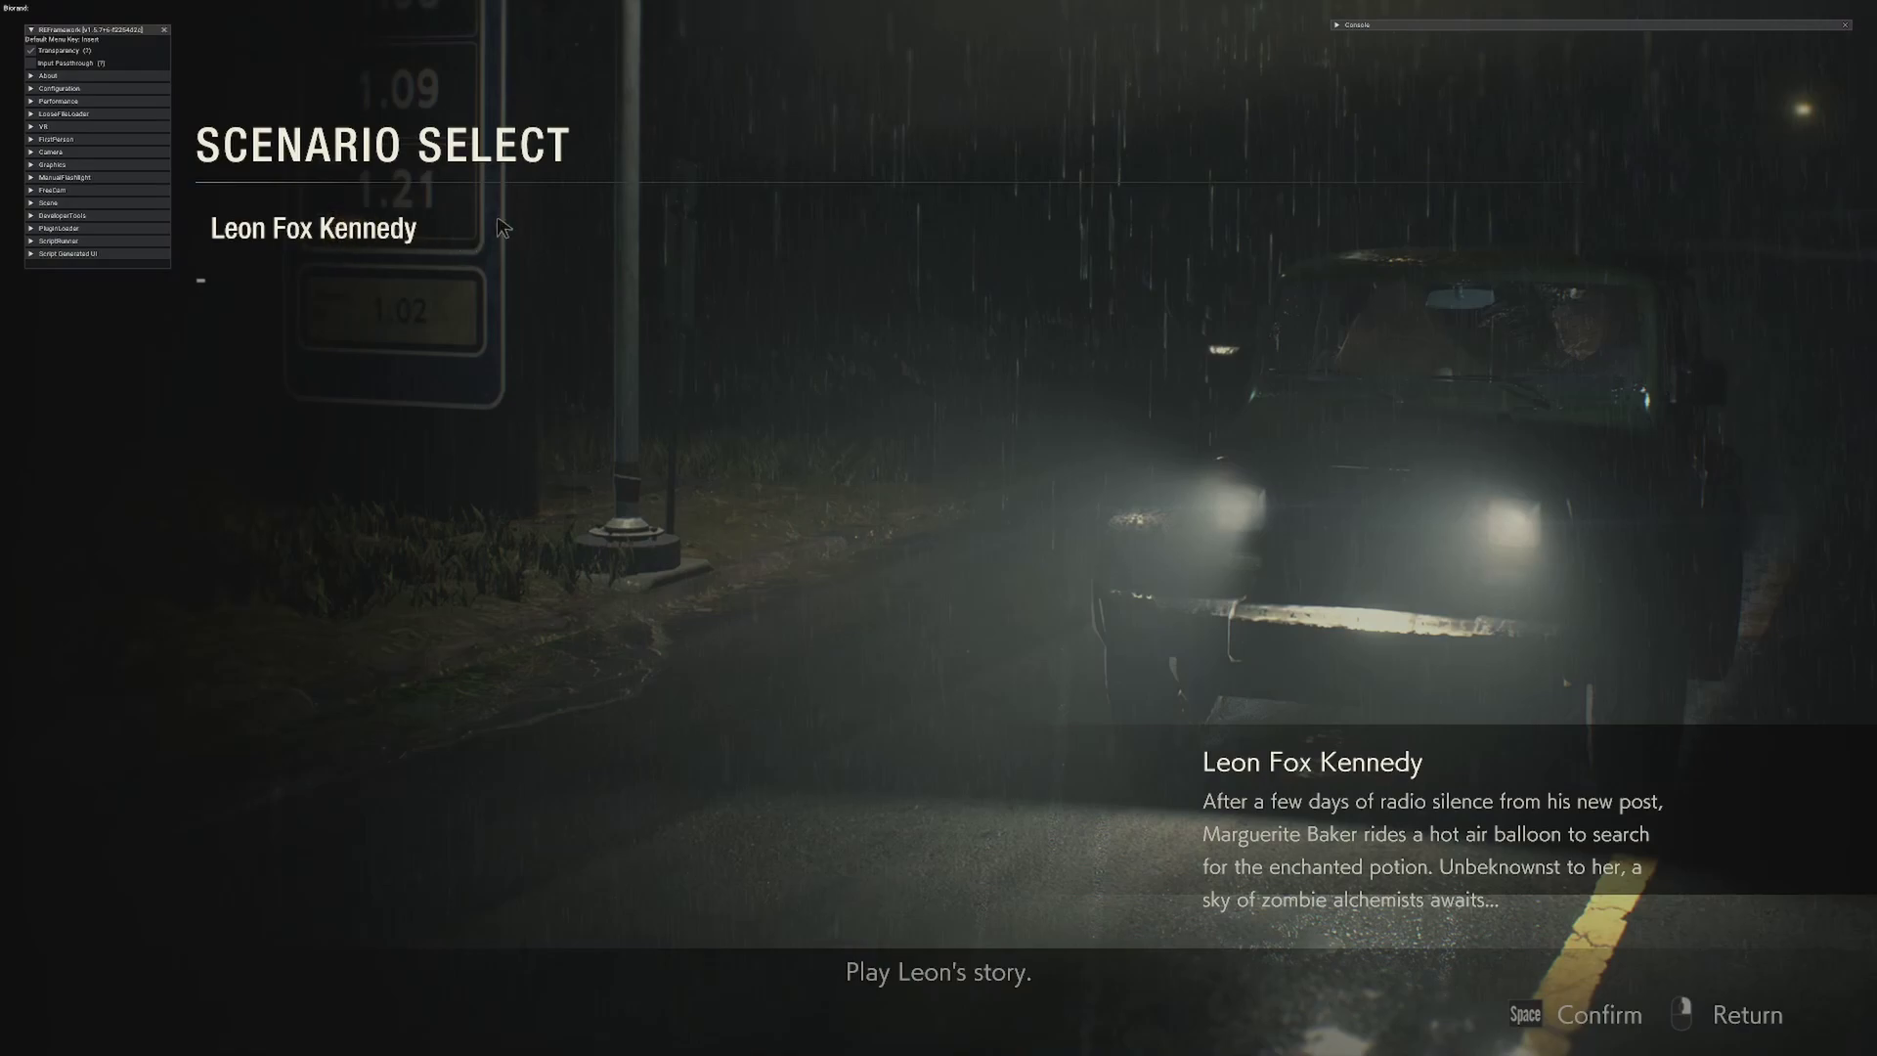
left_click(415, 233)
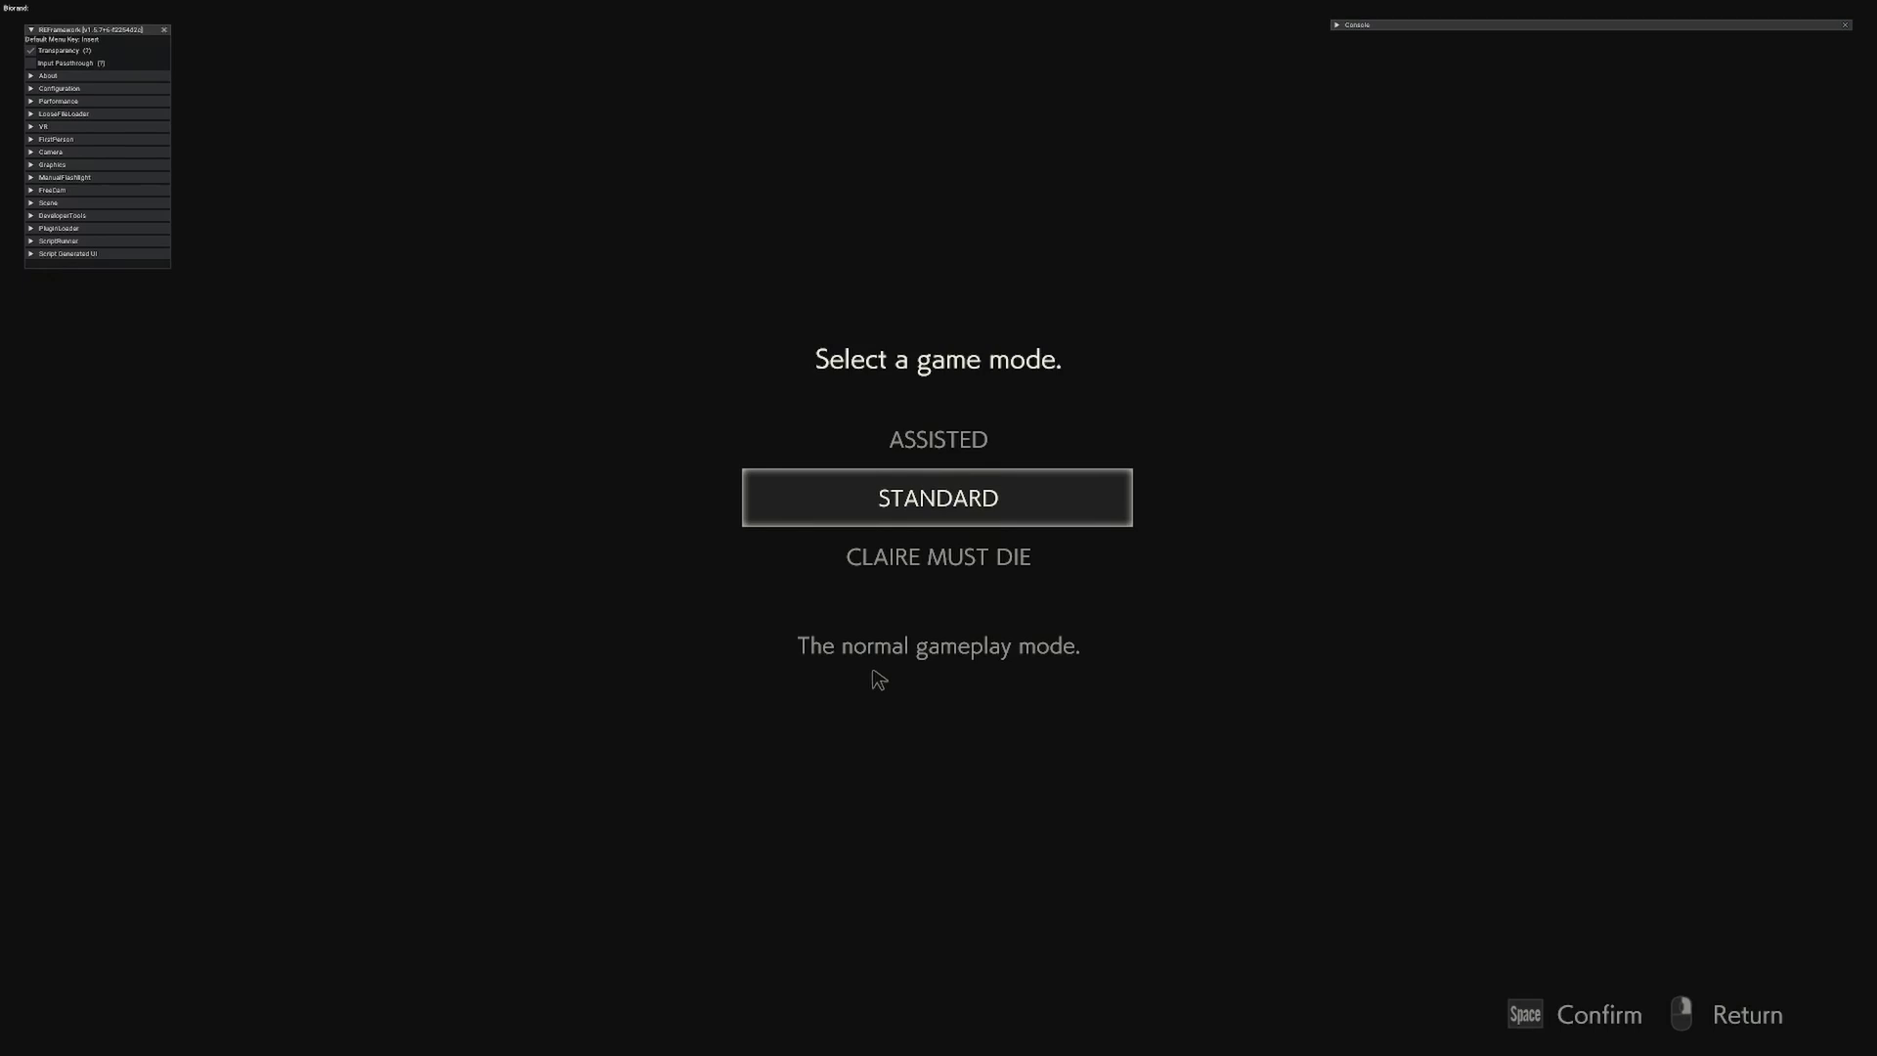
left_click(975, 555)
left_click(1047, 629)
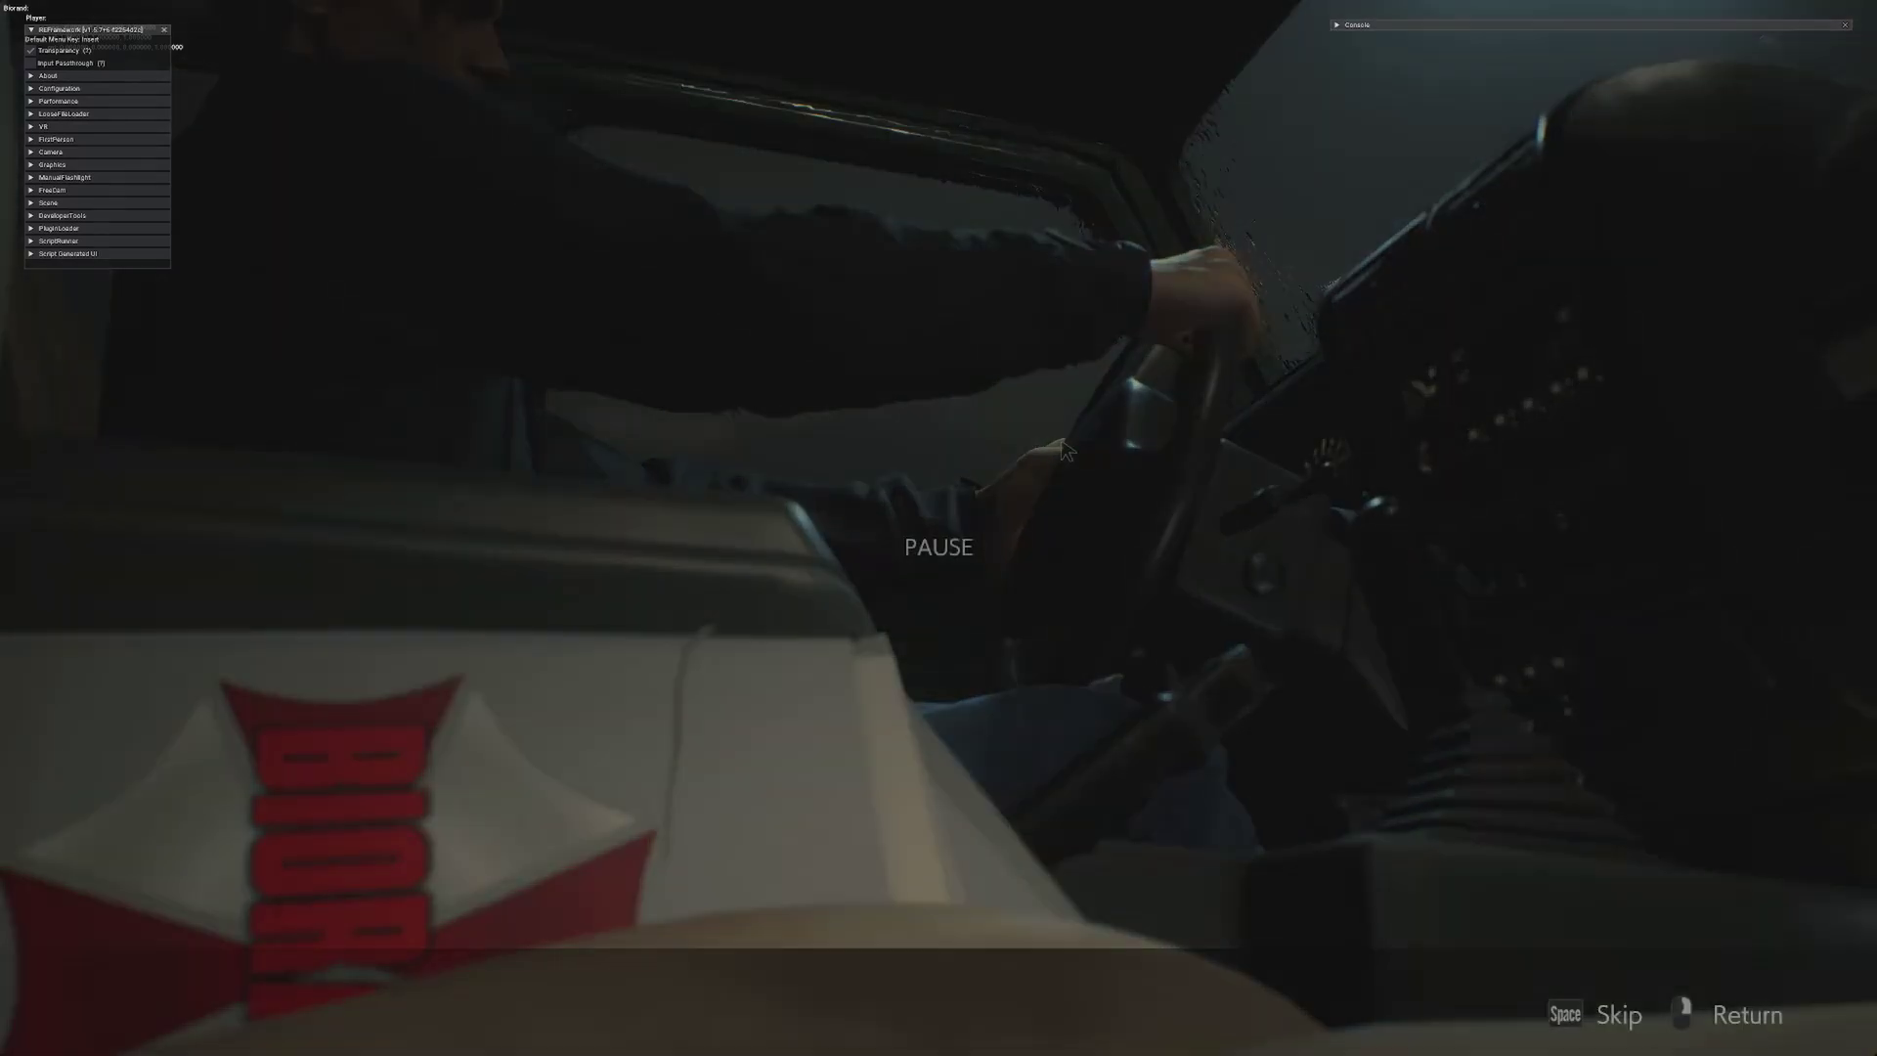
- Skip the intro cutscene and walk Leon forward towards the gas station entrance
key("space")
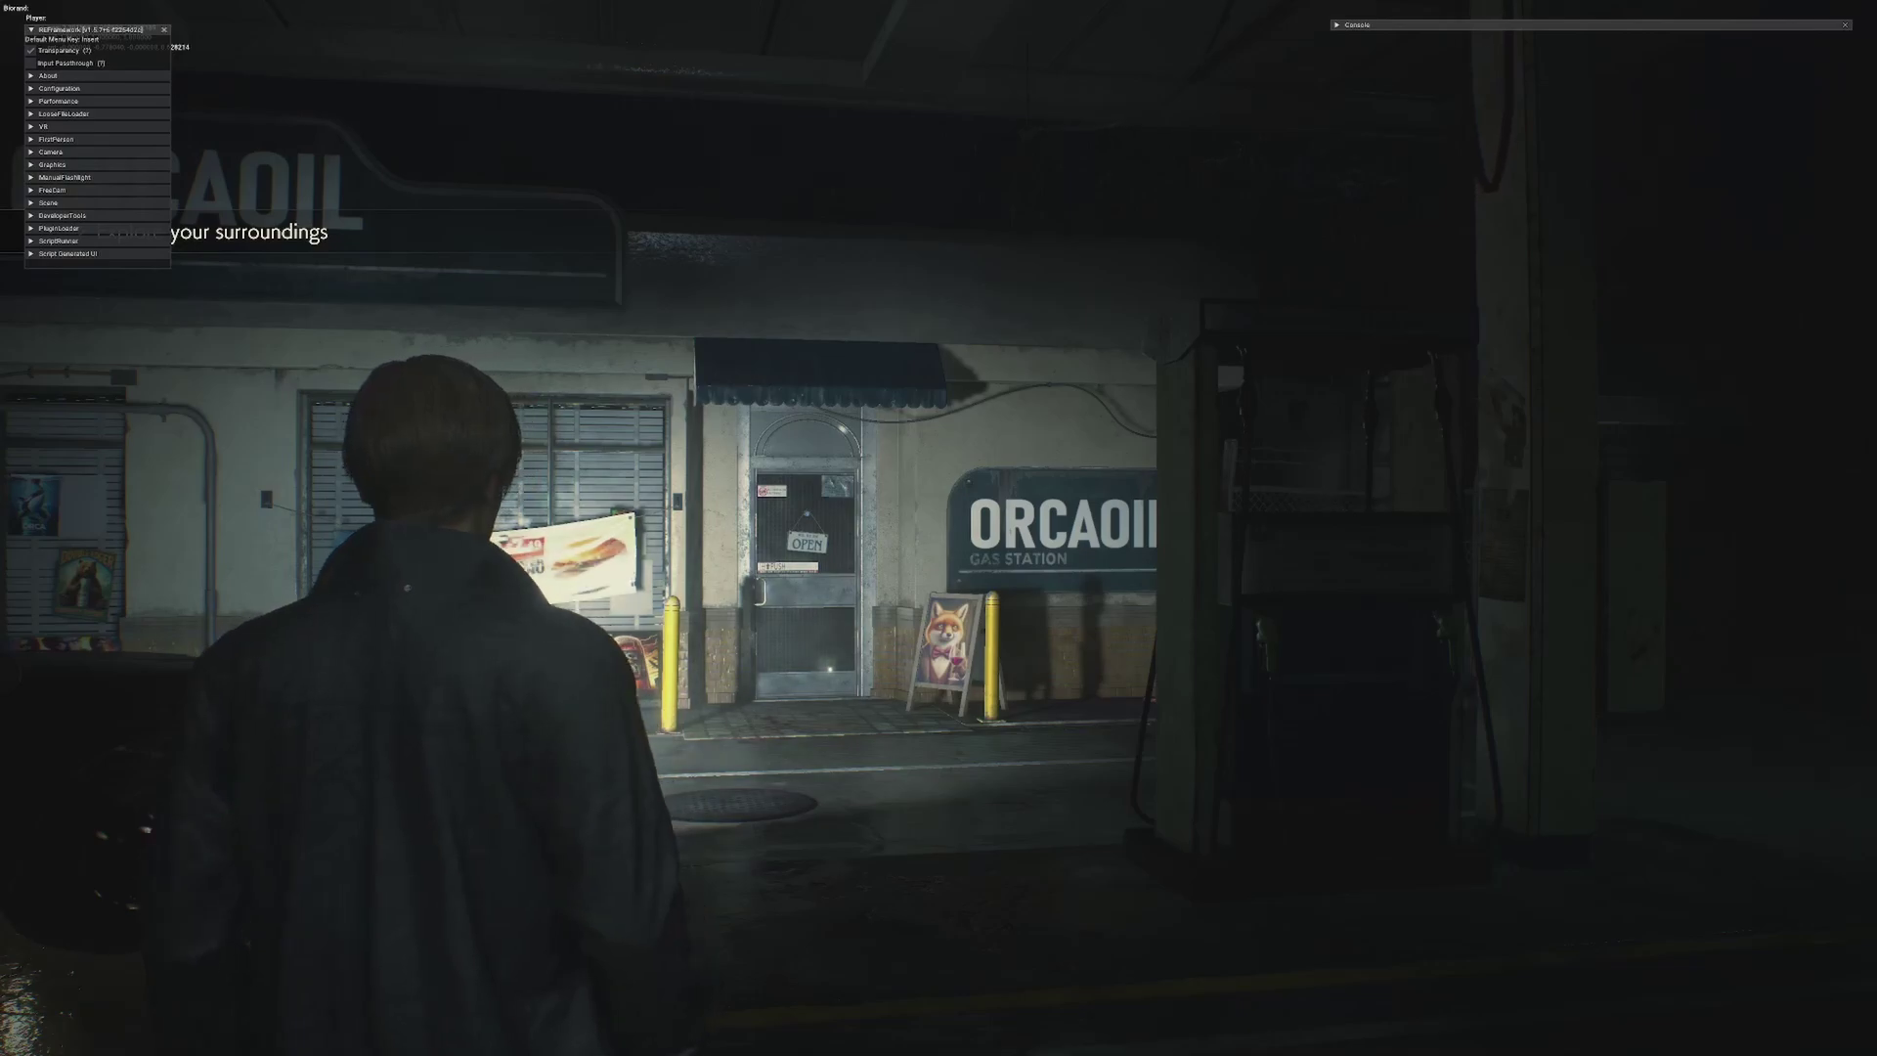
key("w")
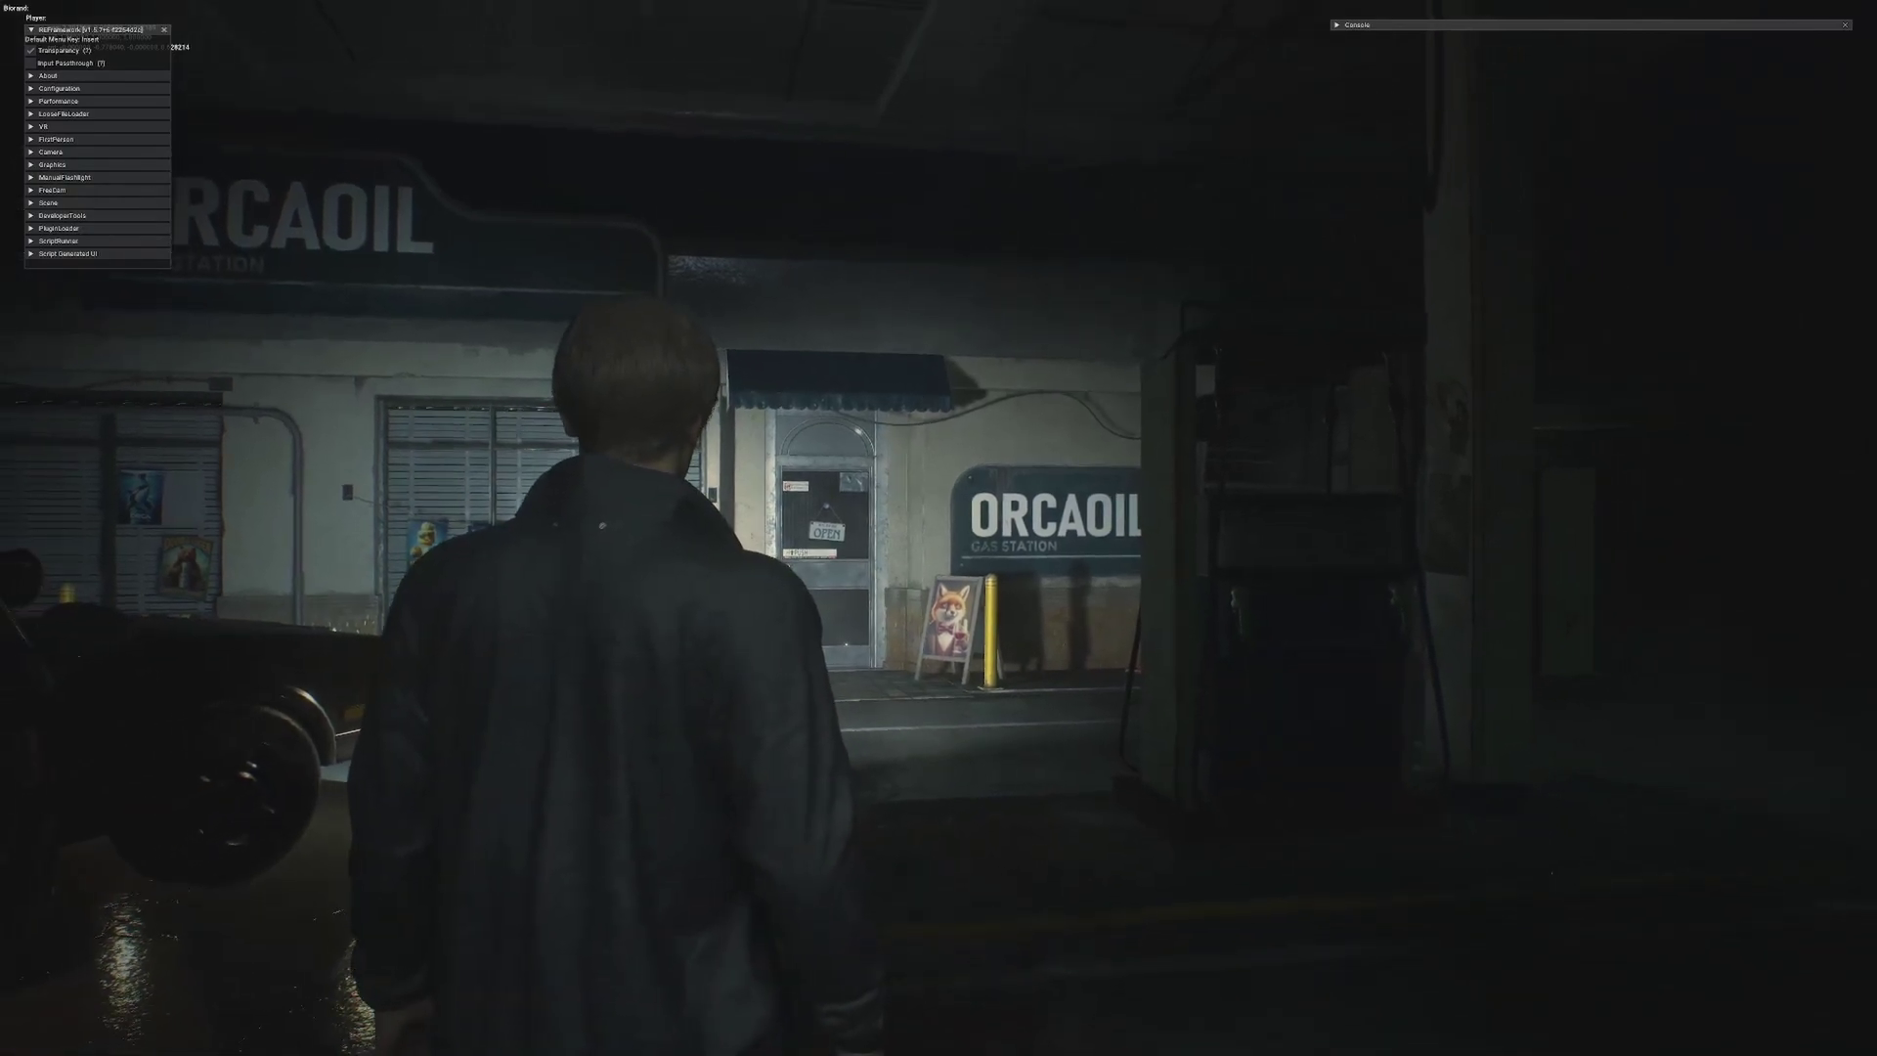
key("w")
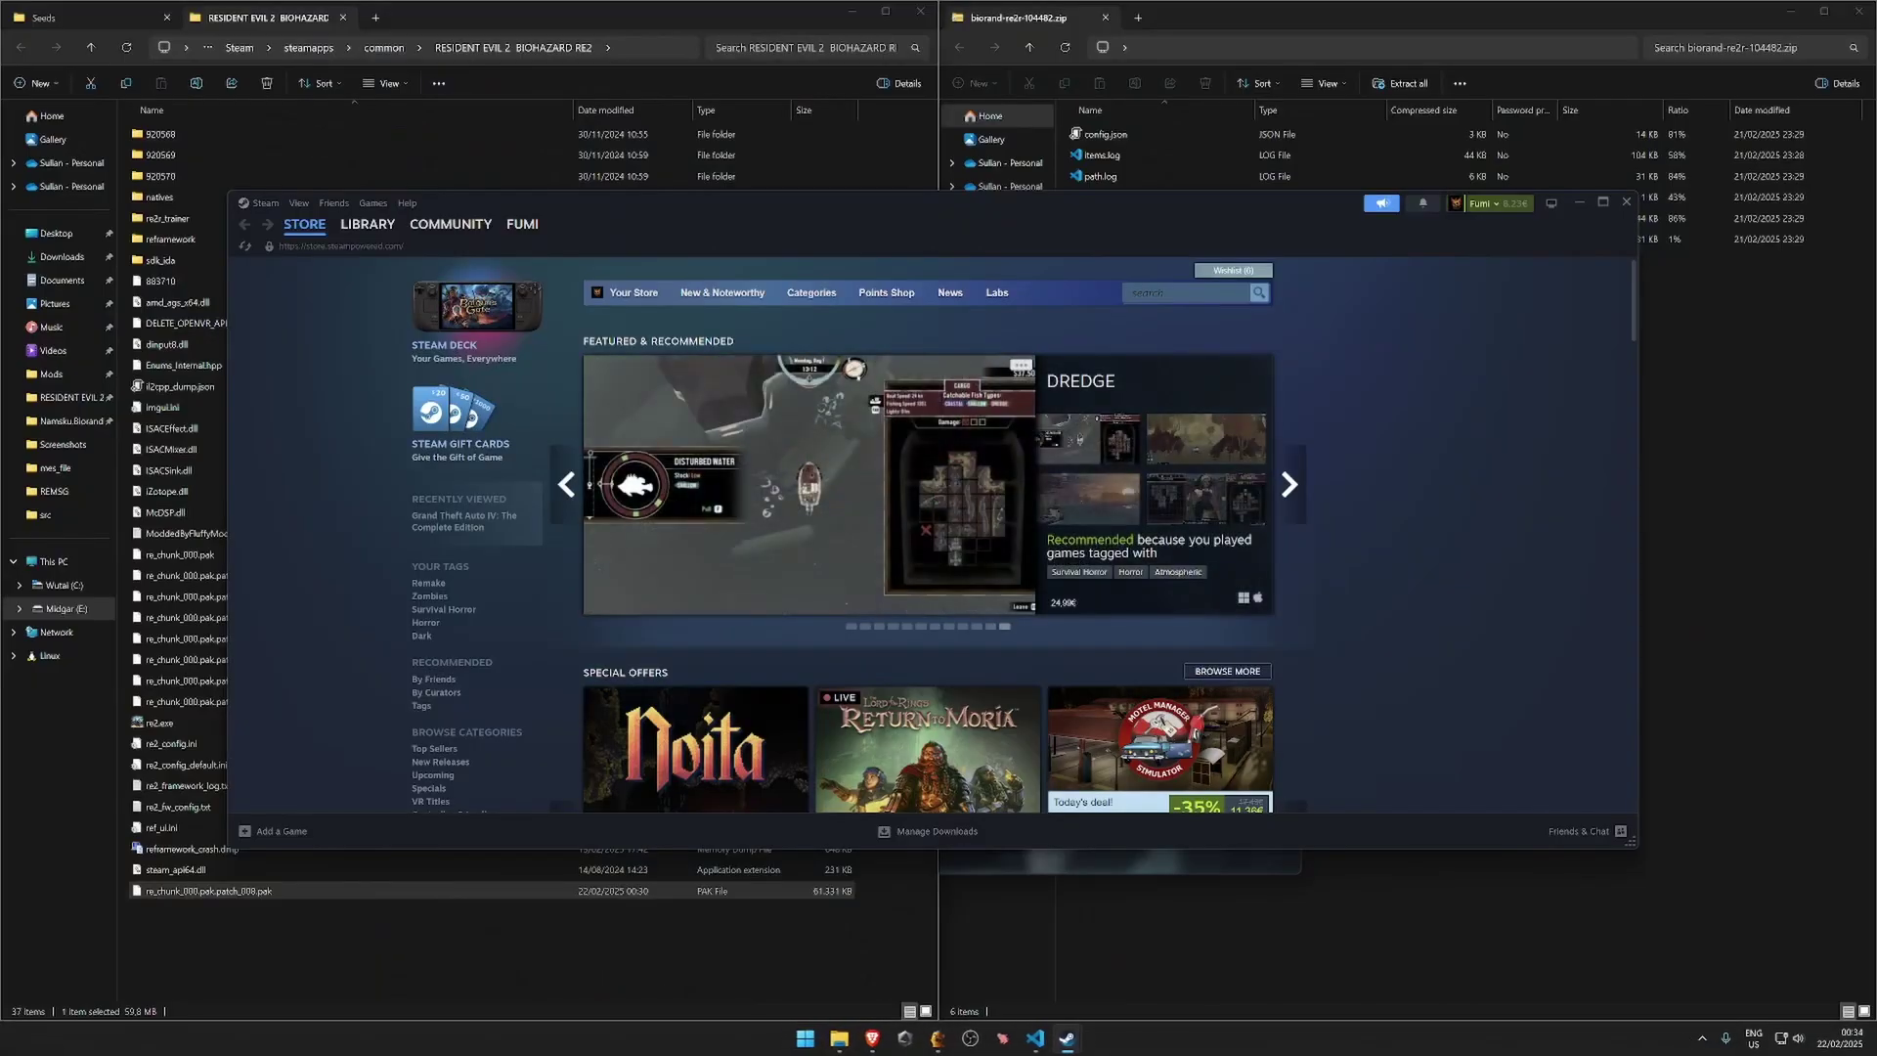
- Clear away the game folder and seed archive windows to return to the BioRand Generate page in the browser
left_click(489, 939)
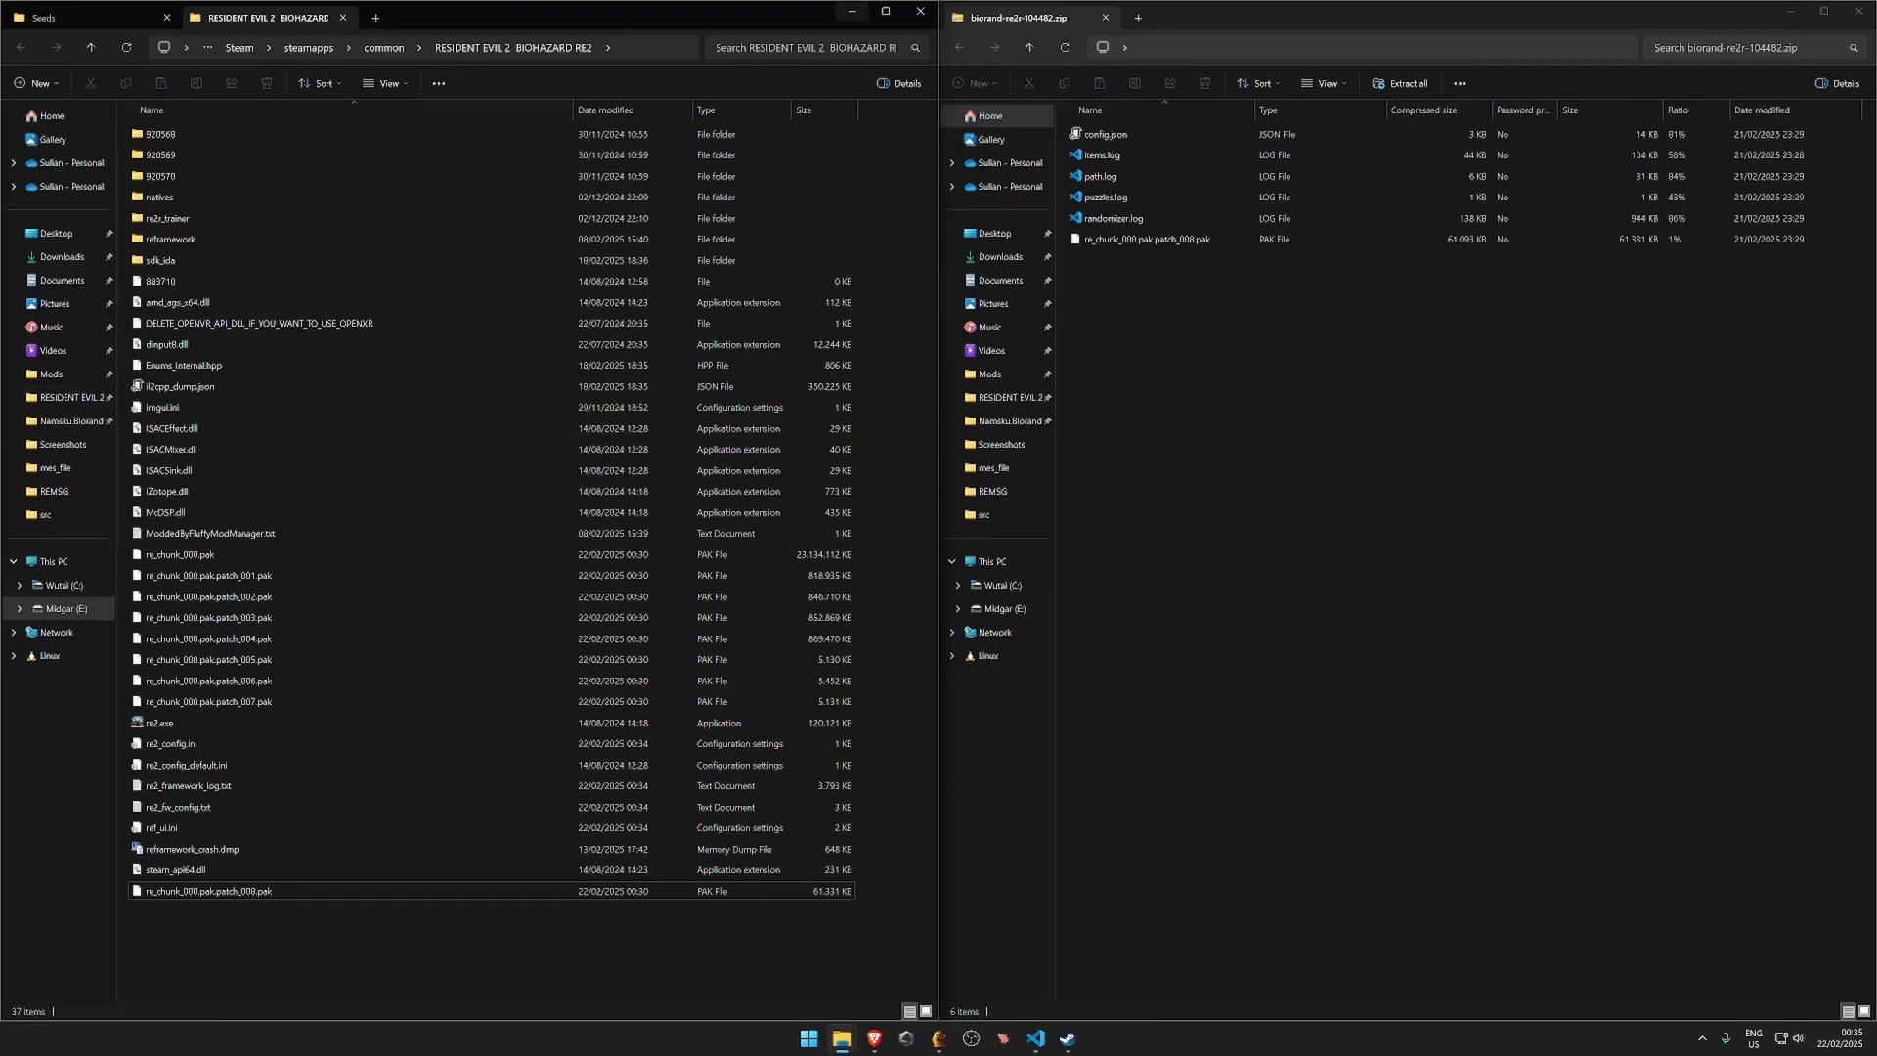
key("ctrl+w")
left_click(1791, 12)
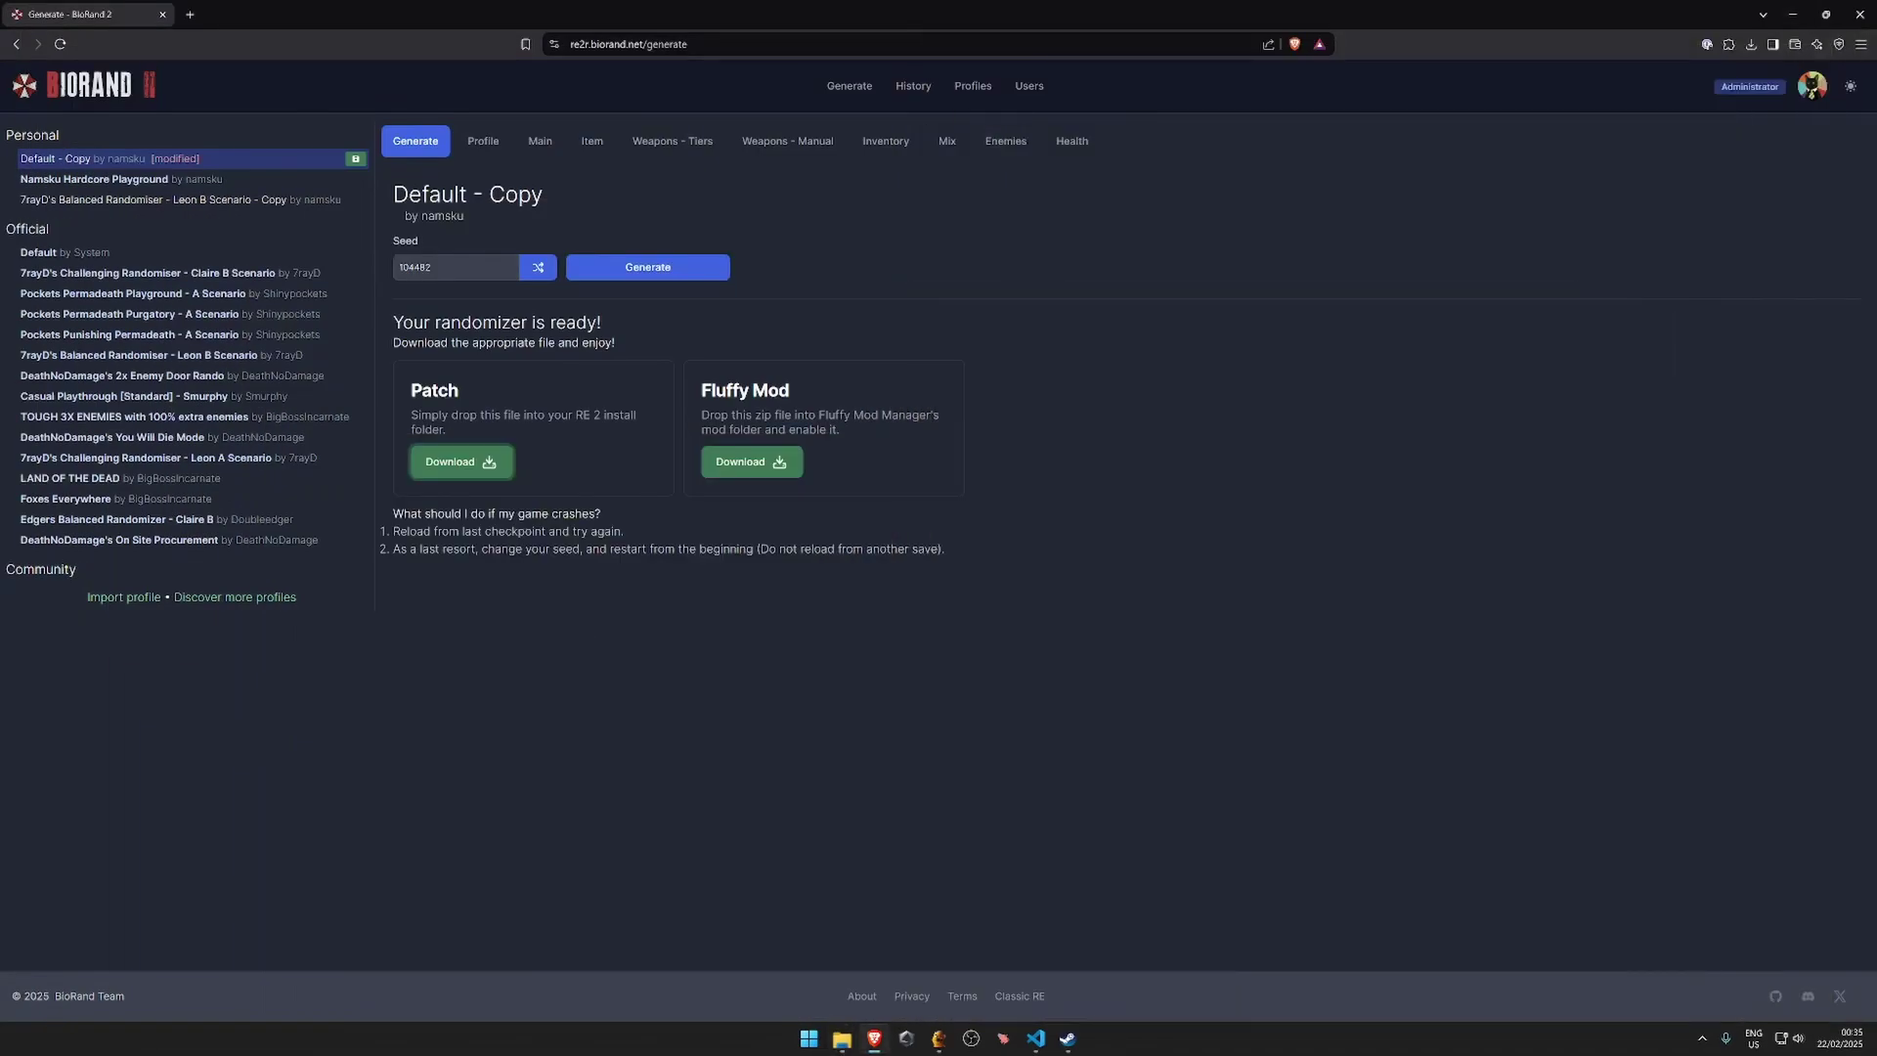